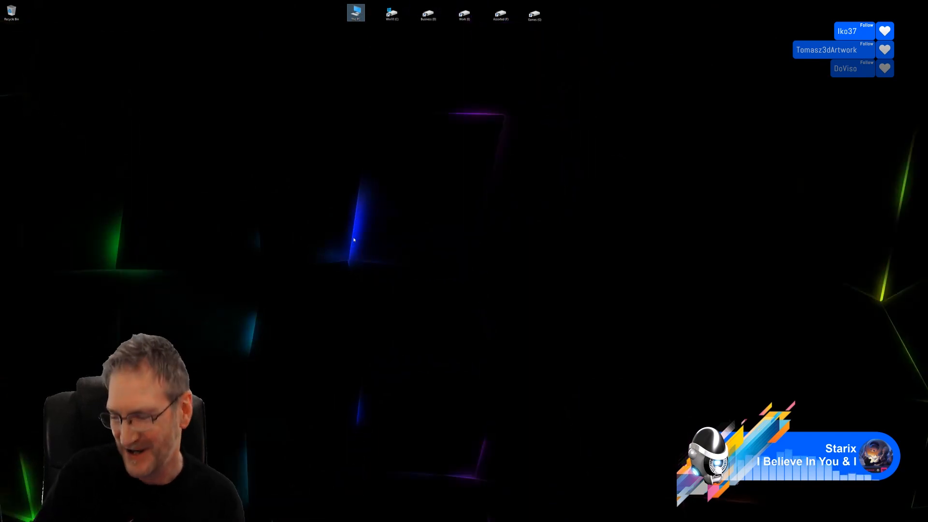
click(487, 244)
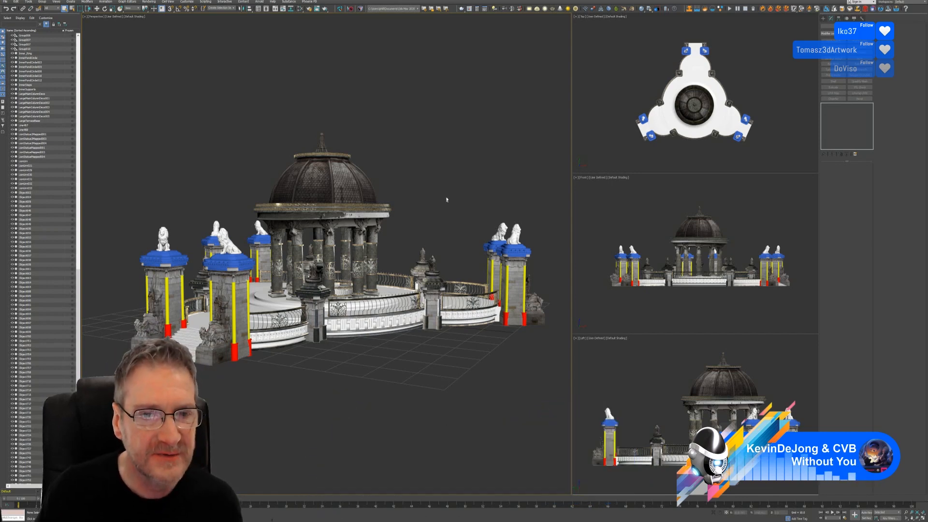
- Isolate the front gate column object made of the blue cap, yellow shafts and red bases
middle_drag(444, 189, 452, 191)
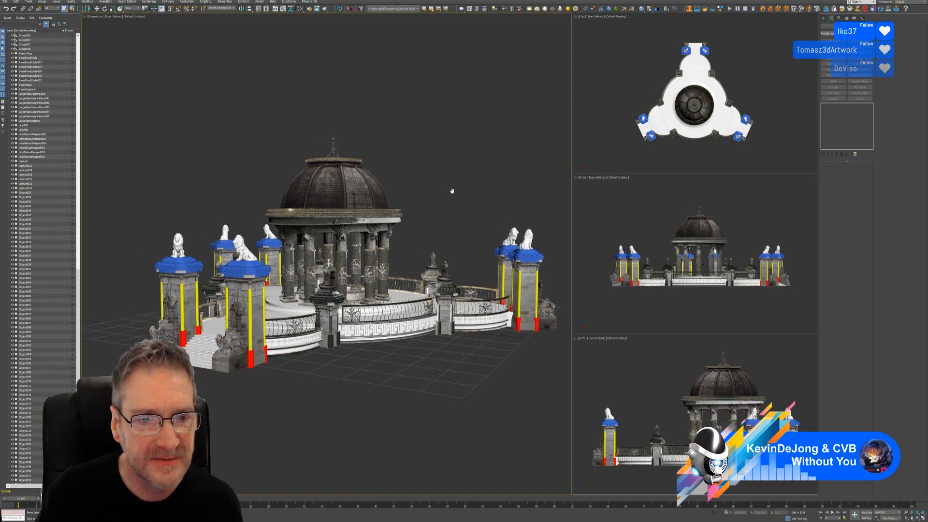
click(255, 262)
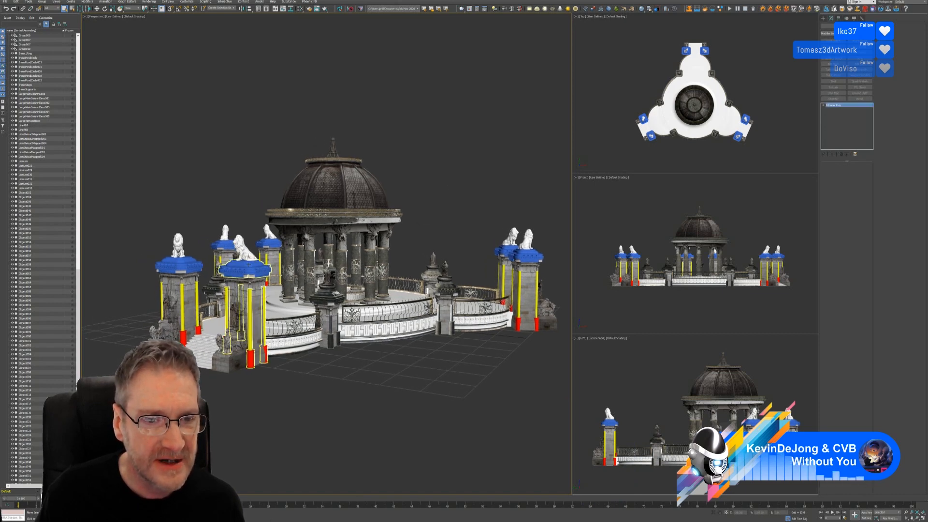
click(714, 513)
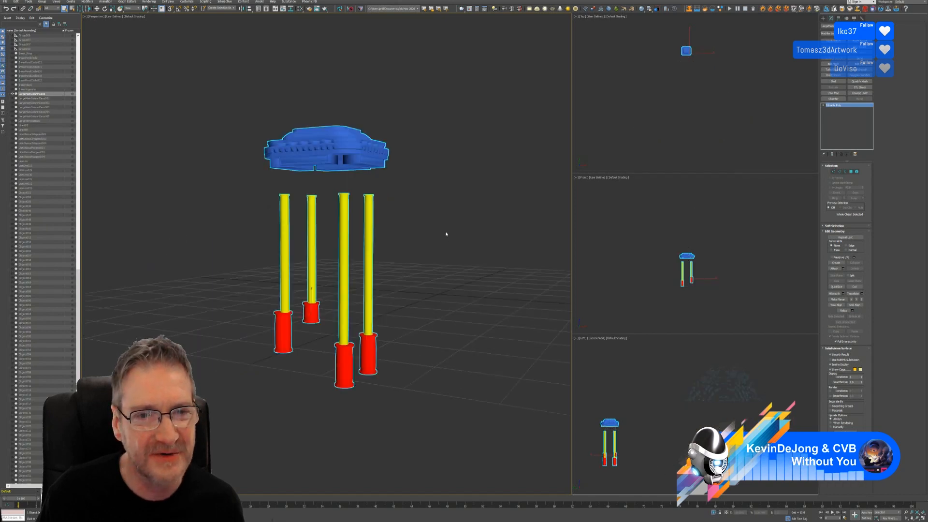
middle_drag(446, 234, 441, 238)
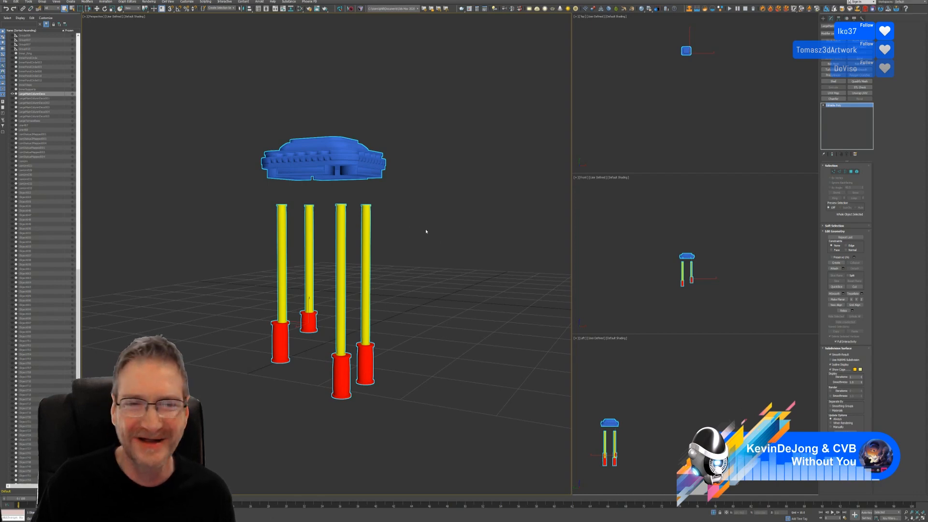
middle_drag(410, 207, 414, 214)
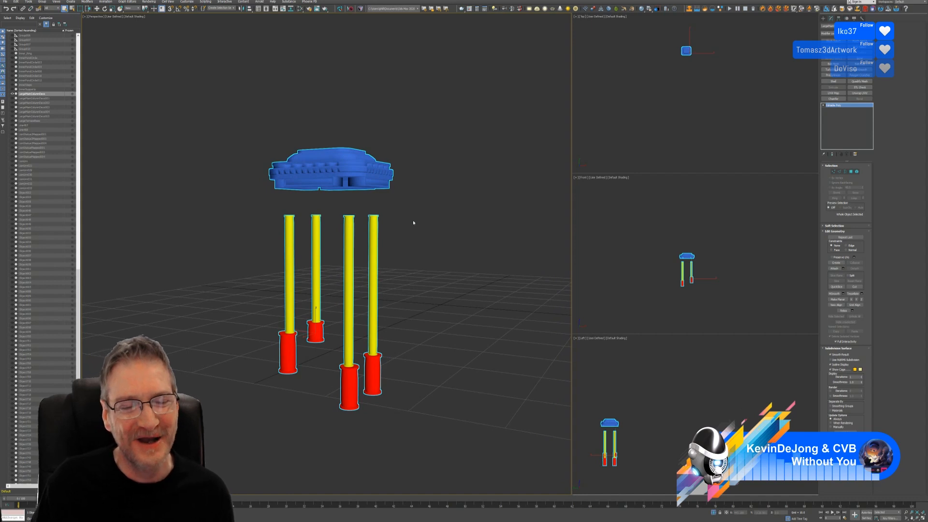
middle_drag(410, 135, 400, 126)
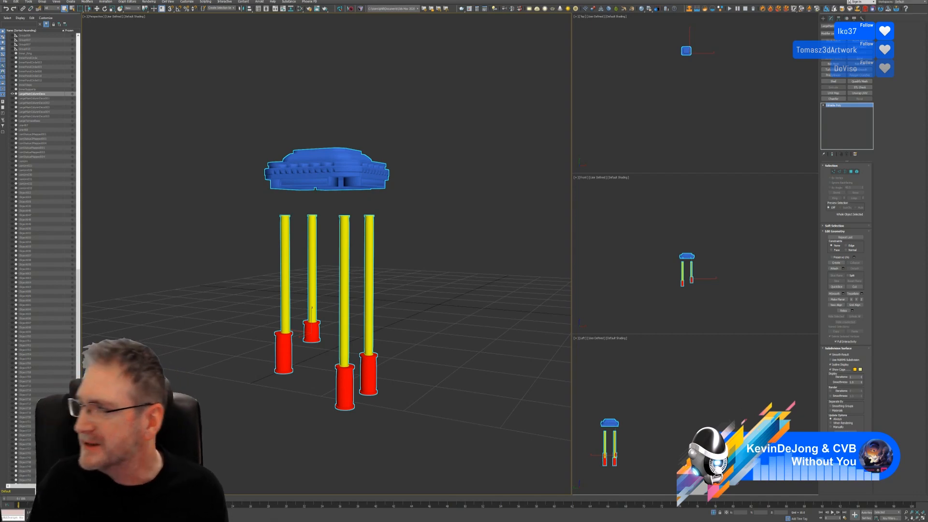
- Send the isolated column object to Substance Painter and answer the file replacement prompt
click(350, 11)
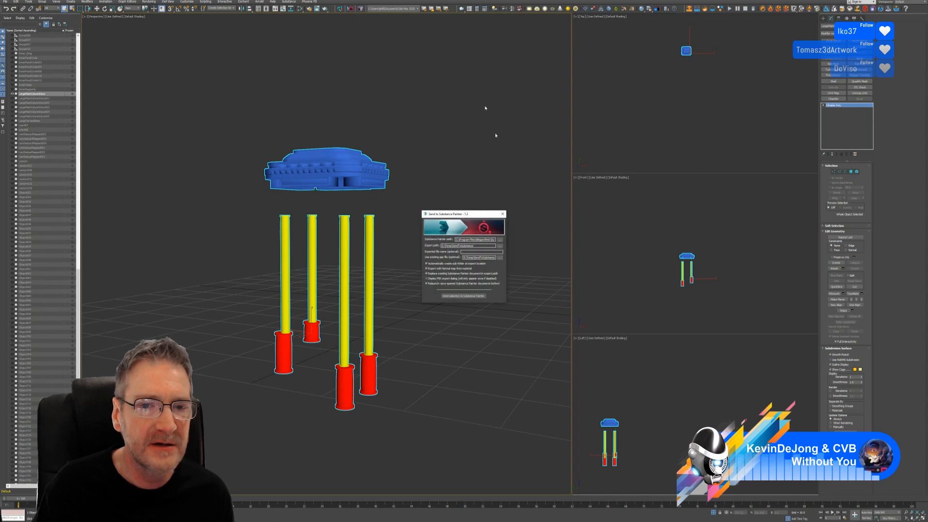
click(467, 296)
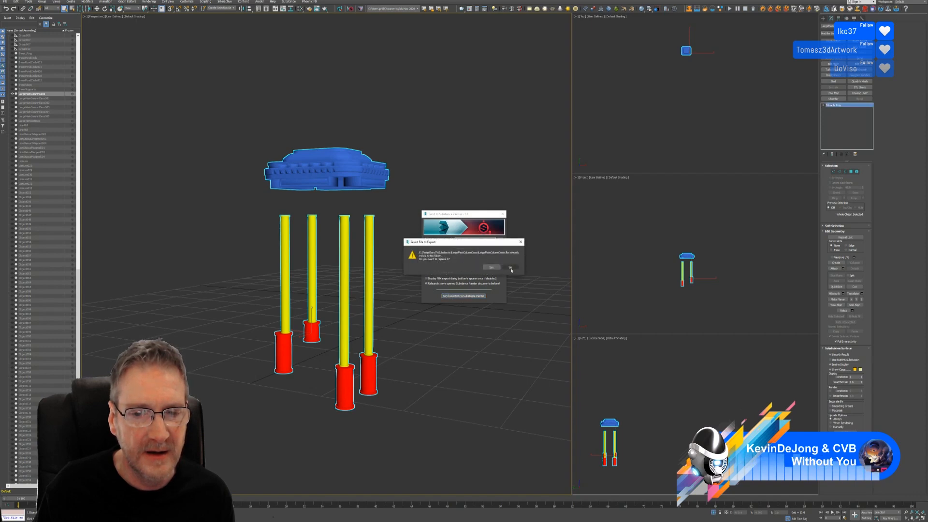
click(510, 267)
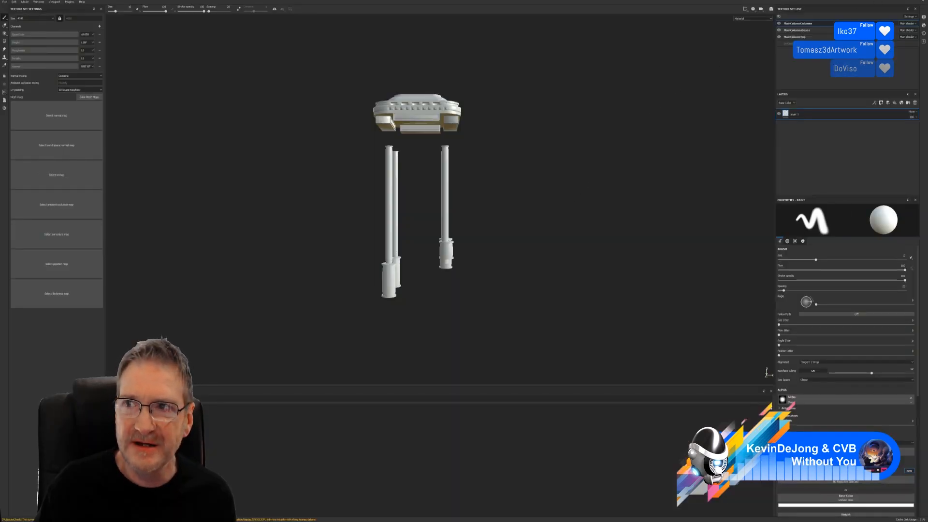
- Close the Substance Painter project without saving it and send the column selection from 3ds Max again
click(923, 1)
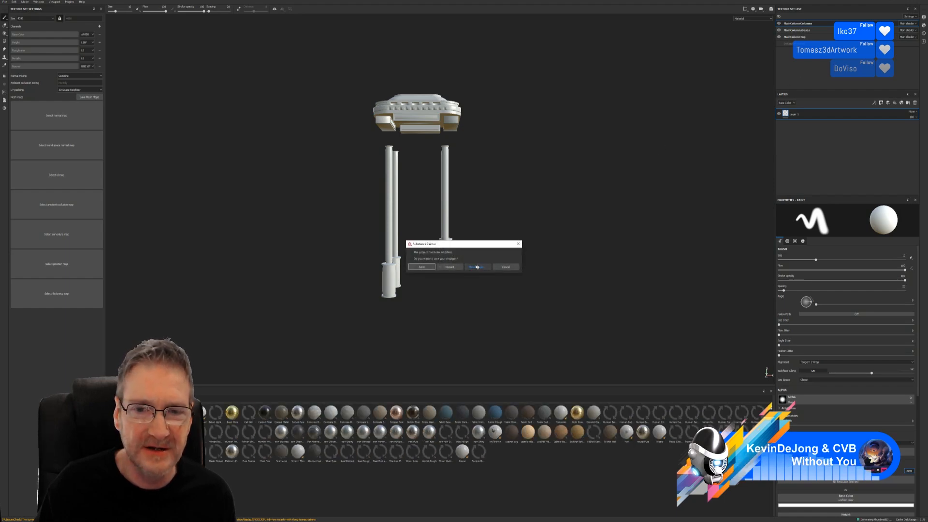
click(453, 267)
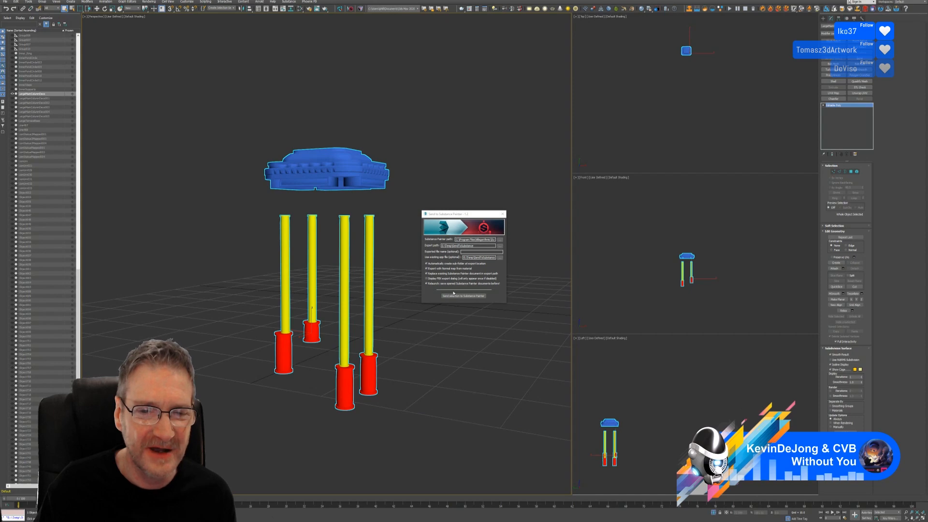
click(450, 295)
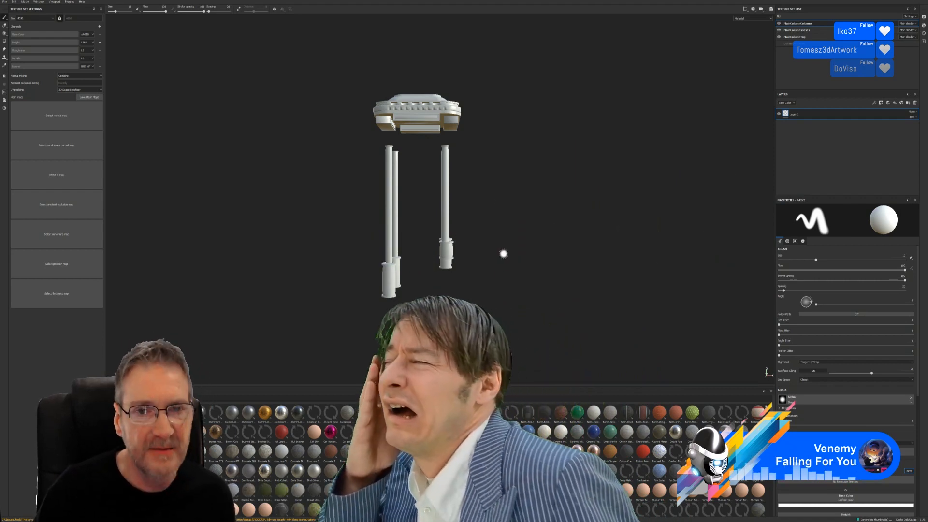
- Bake the mesh maps for all texture sets with a changed output size and the low poly mesh used as high poly mesh
alt+drag(509, 170, 459, 186)
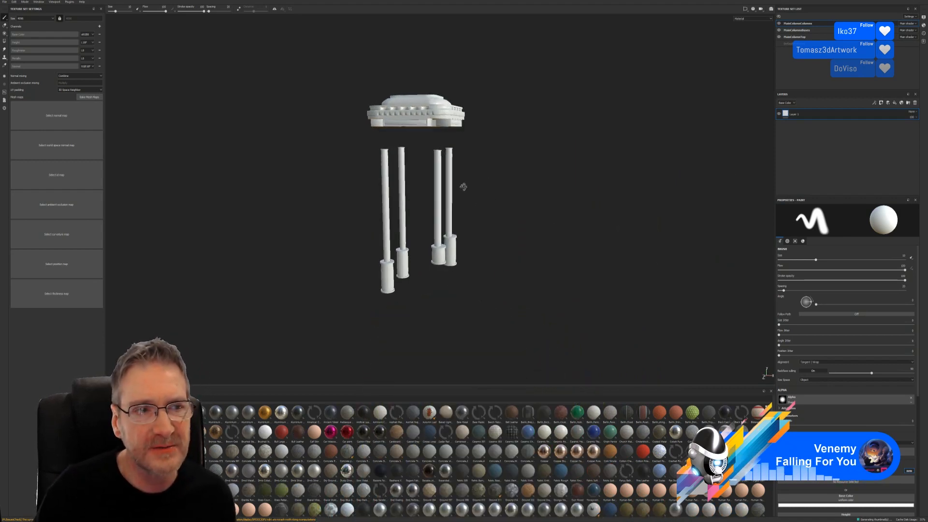
click(85, 99)
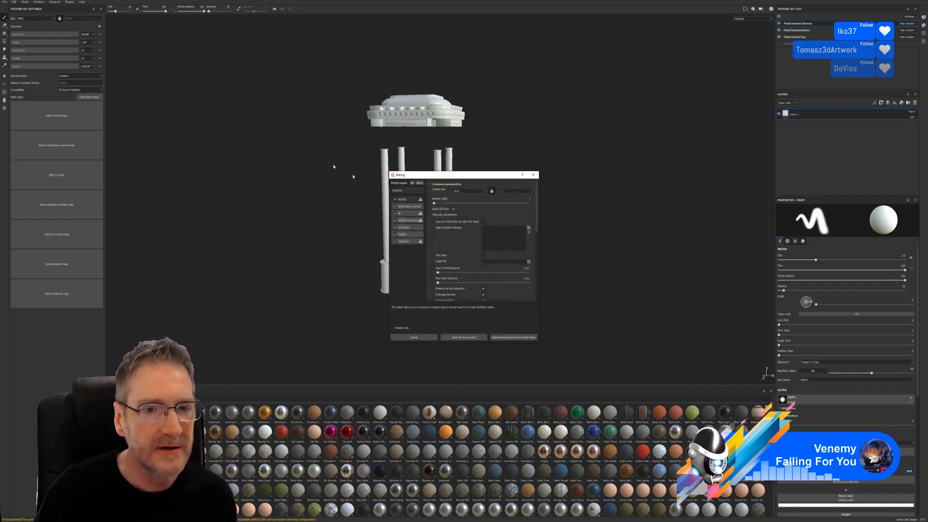
click(484, 191)
click(466, 213)
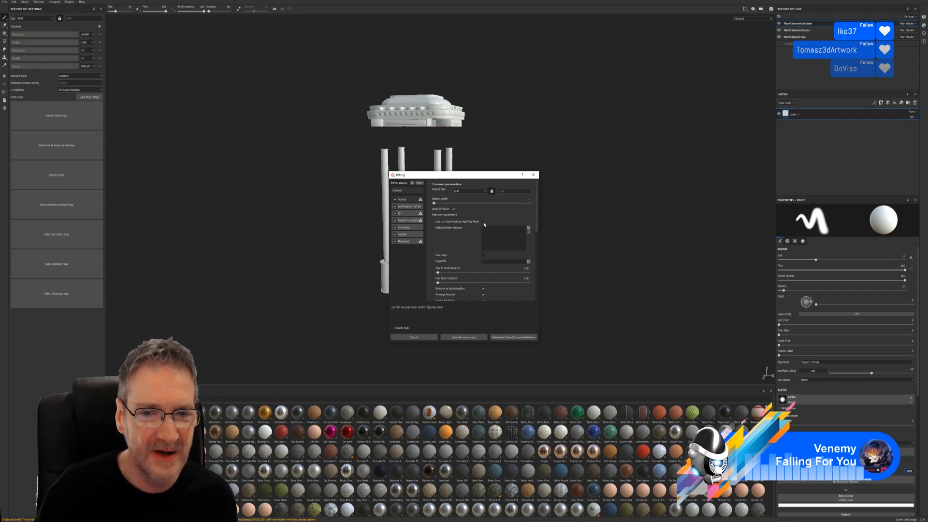
click(483, 221)
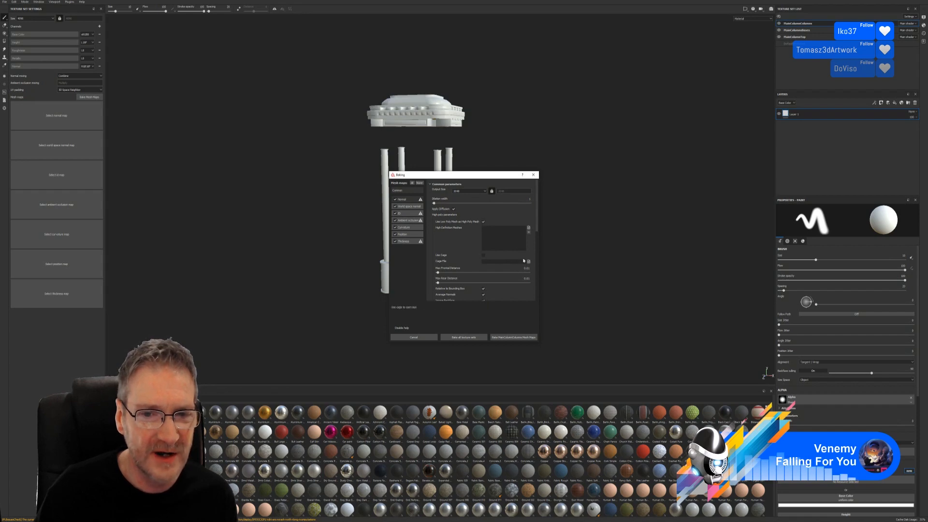
click(462, 338)
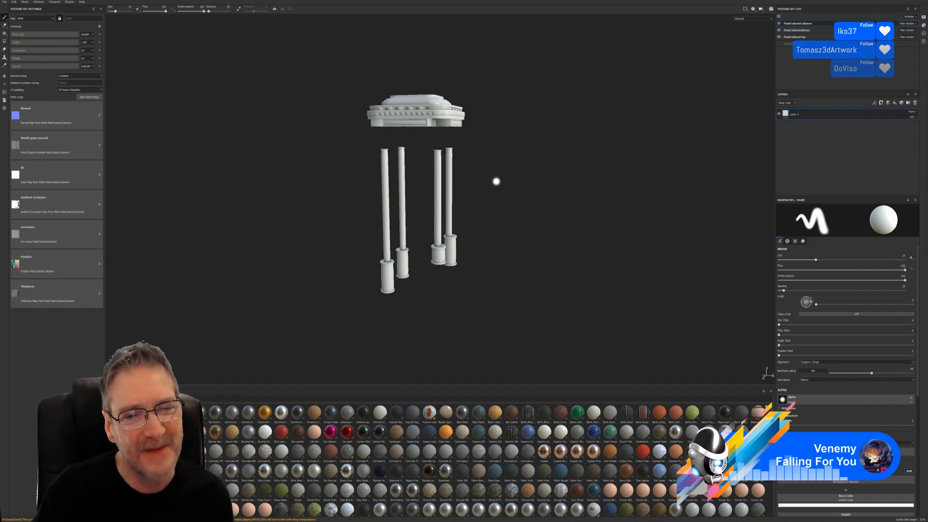
- Narrow the asset shelf to the custom stone smart materials and apply the mossy stone one to the column top
alt+drag(496, 180, 524, 168)
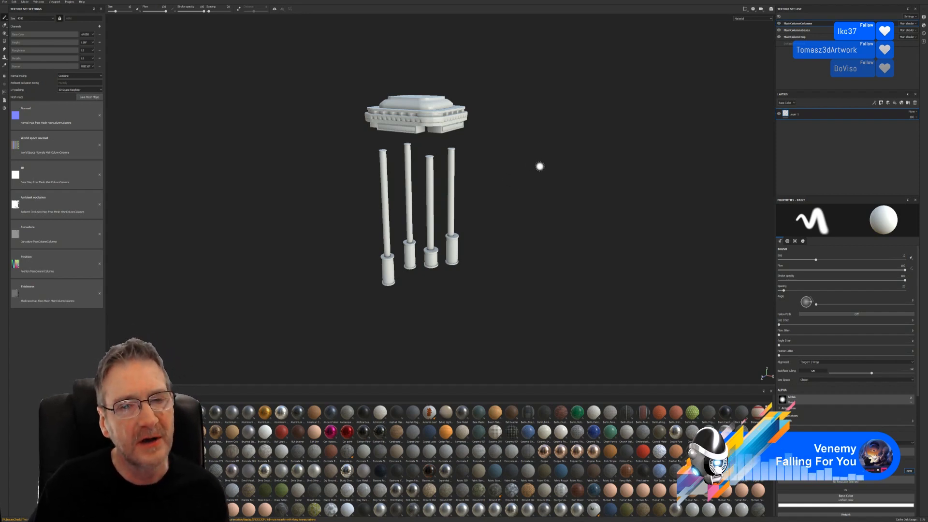
mouse_move(508, 172)
alt+mouse_down()
mouse_move(543, 155)
mouse_move(503, 182)
alt+mouse_up()
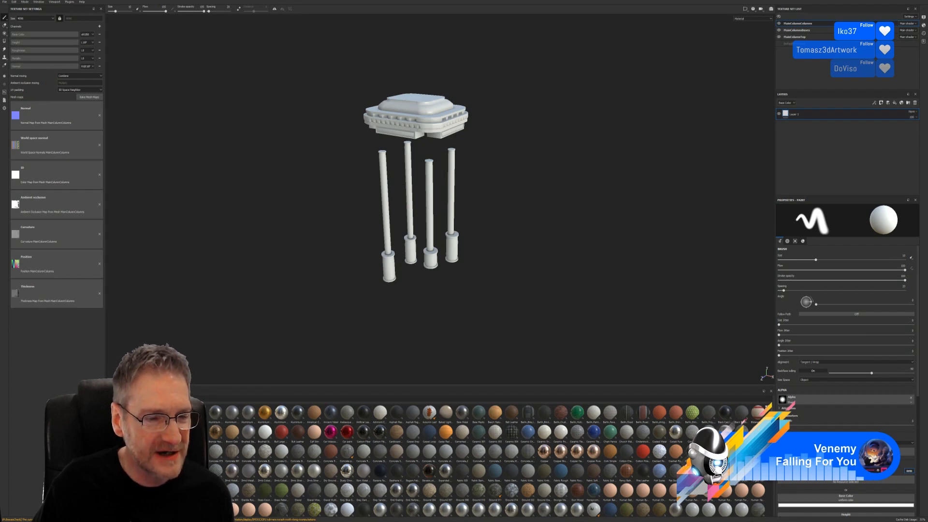
click(121, 476)
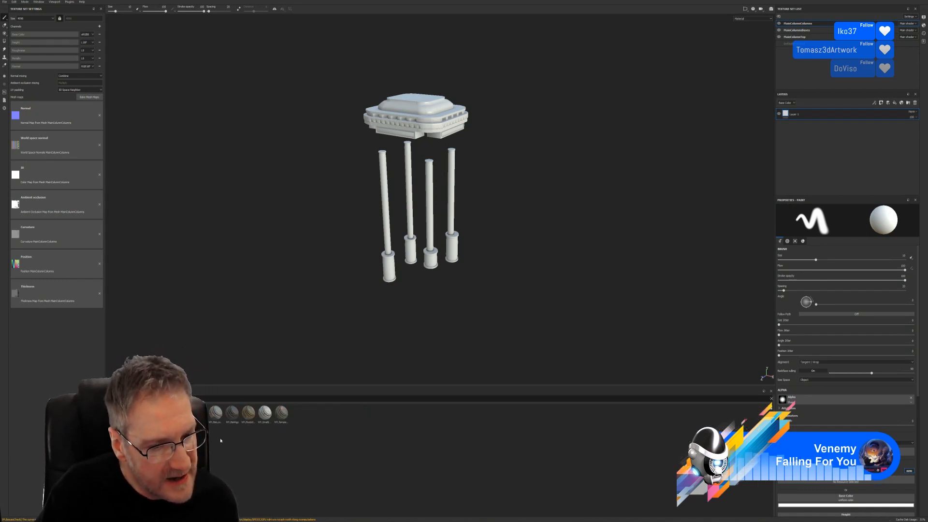
mouse_move(213, 422)
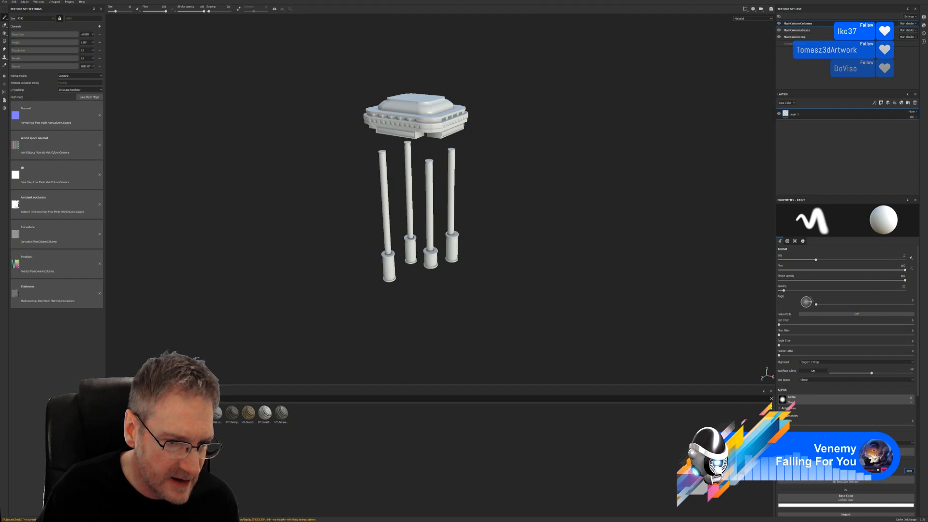
drag(232, 412, 416, 125)
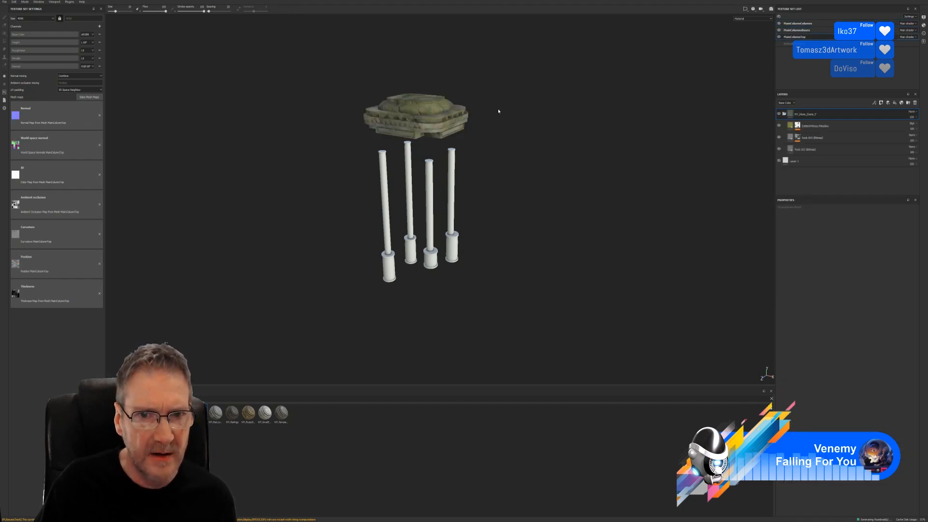
- Select the mask of the moss layer in the column top's stone material group
alt+drag(488, 116, 497, 133)
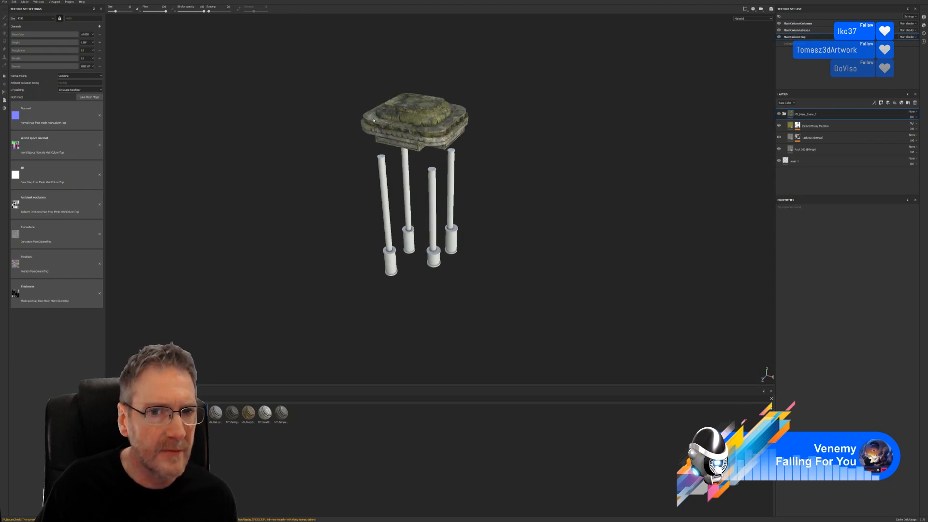
alt+right_drag(374, 120, 434, 128)
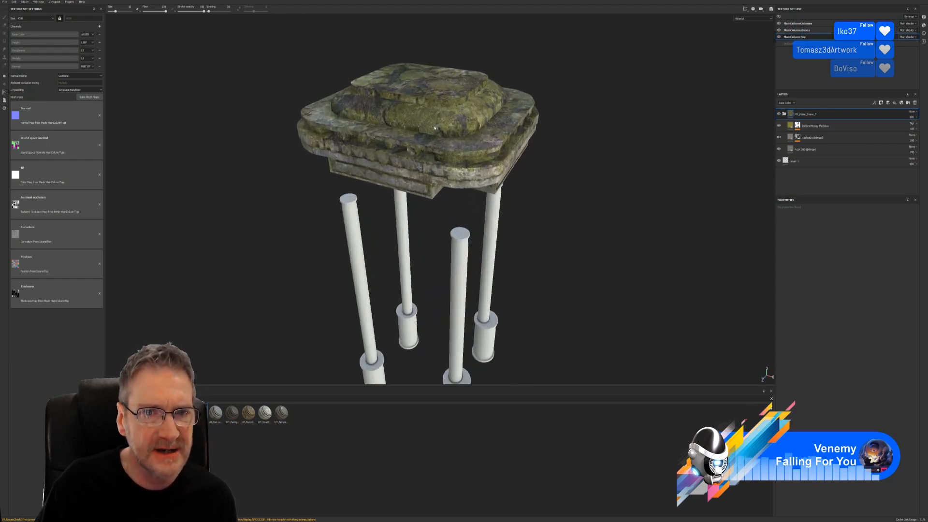
alt+drag(434, 128, 397, 120)
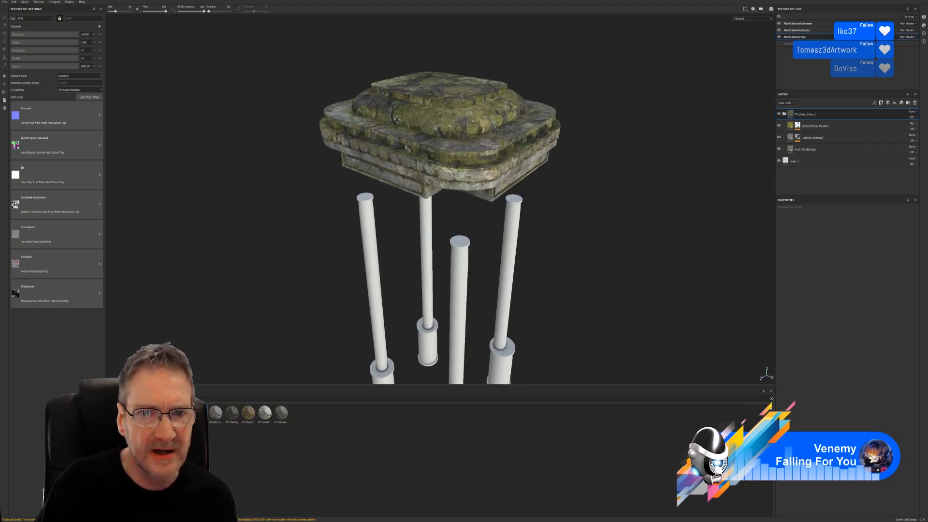
mouse_move(574, 178)
alt+mouse_down()
mouse_move(369, 180)
mouse_move(298, 208)
mouse_move(301, 216)
mouse_move(571, 167)
alt+mouse_up()
click(797, 125)
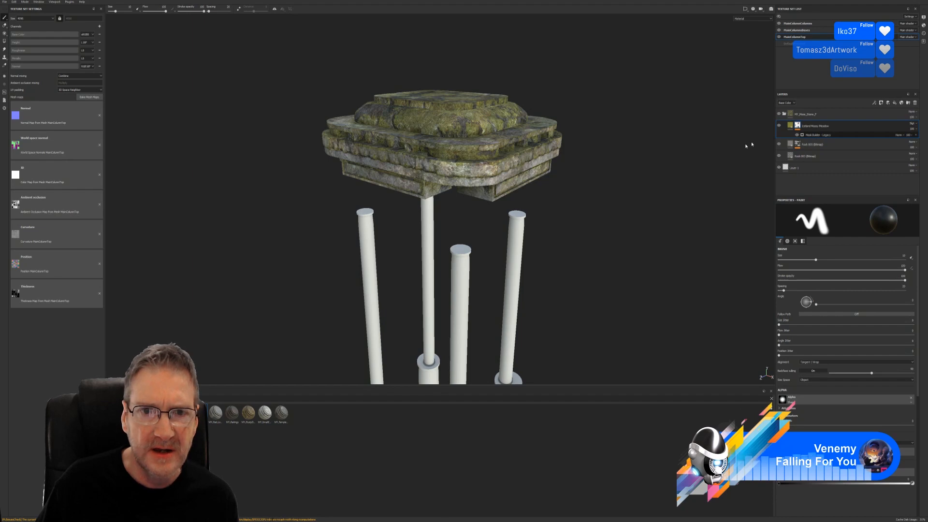
- Raise the Grunge of the moss mask's Mask Builder generator to about 0.45 and check the column top
alt+drag(326, 131, 459, 240)
scroll(430, 207, up, 5)
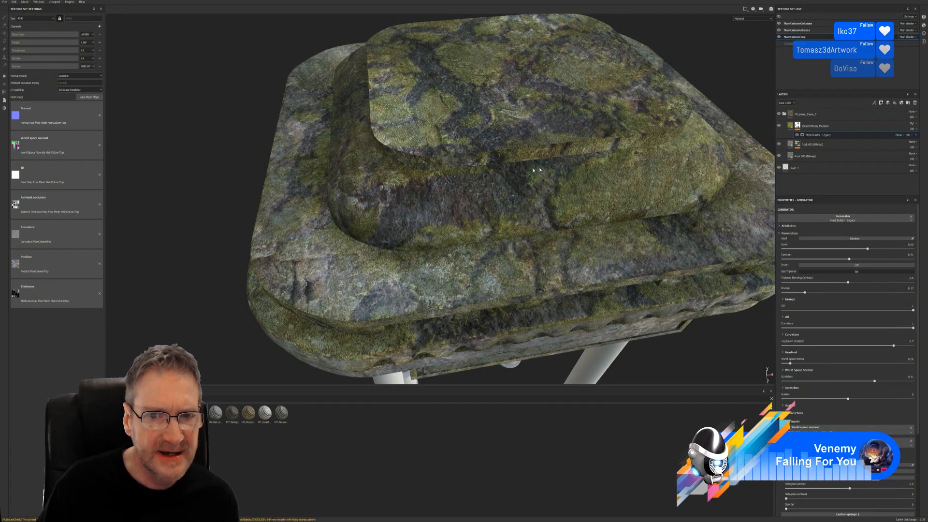
alt+drag(310, 279, 252, 253)
scroll(500, 234, down, 3)
alt+right_drag(501, 233, 513, 232)
alt+middle_drag(546, 212, 404, 162)
alt+drag(430, 247, 436, 207)
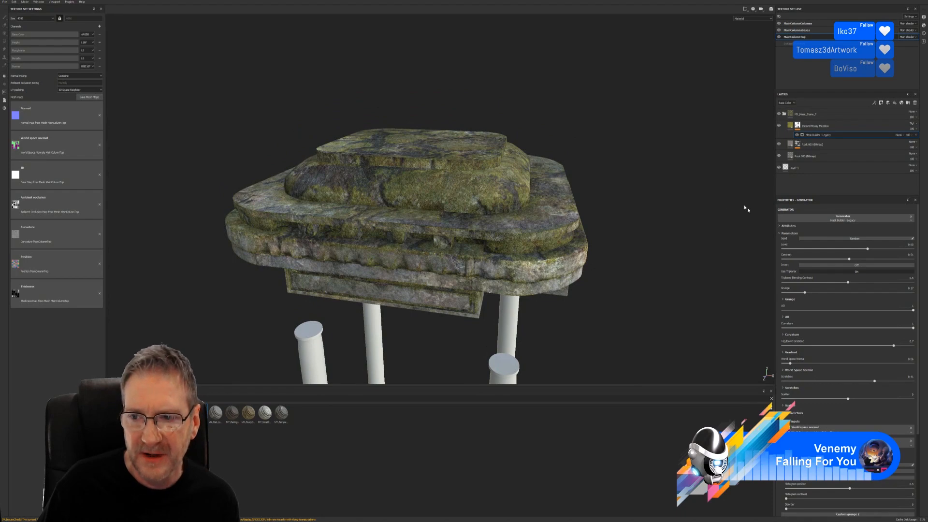
drag(804, 292, 825, 293)
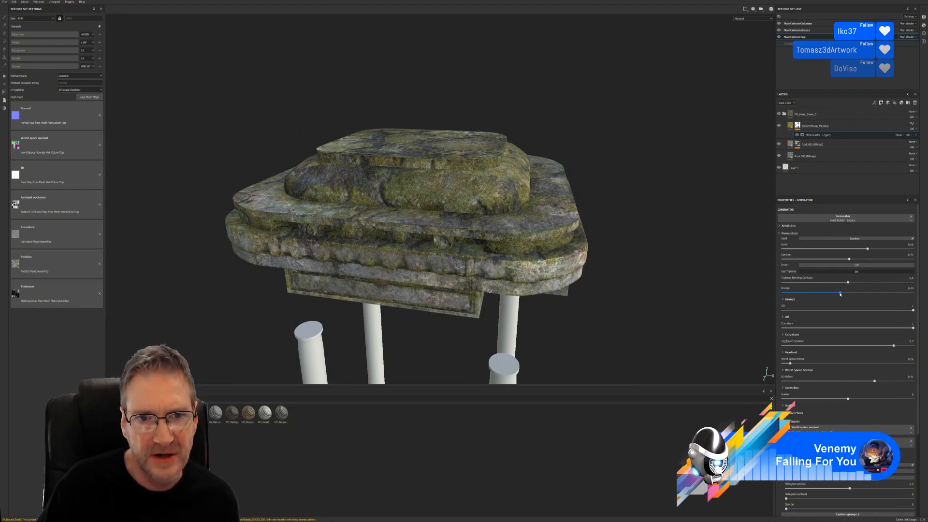
mouse_move(448, 273)
alt+mouse_down()
mouse_move(481, 328)
mouse_move(531, 292)
mouse_move(453, 287)
alt+mouse_up()
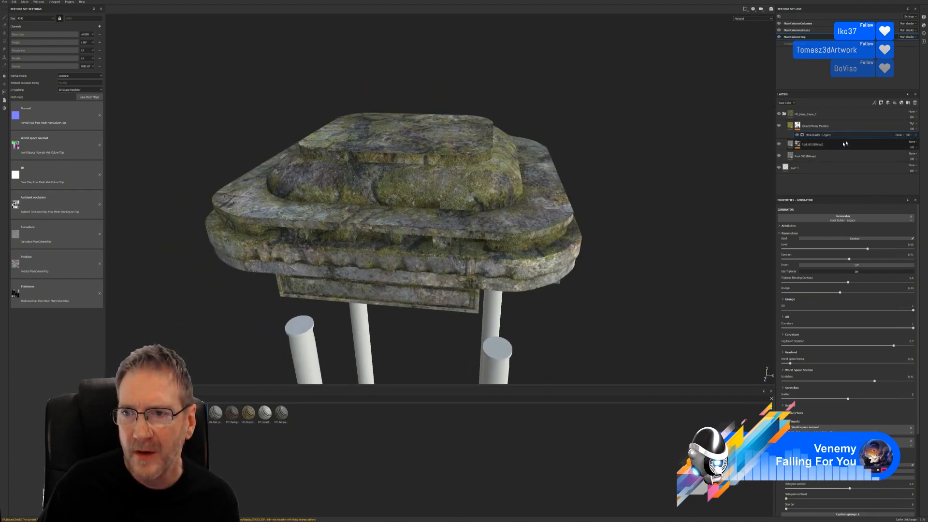
- Toggle the visibility of the two rock layers below the moss to compare their effect on the column top
click(779, 144)
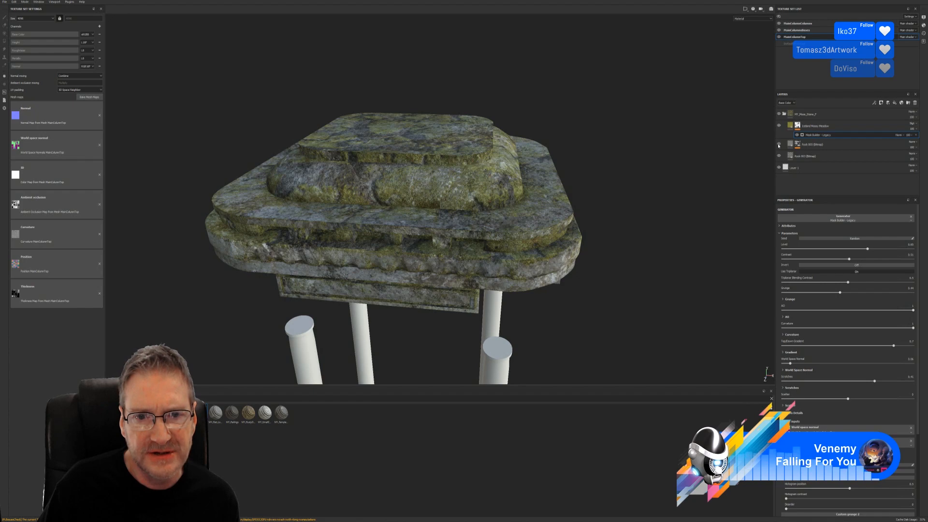
click(779, 144)
click(779, 144)
click(779, 144)
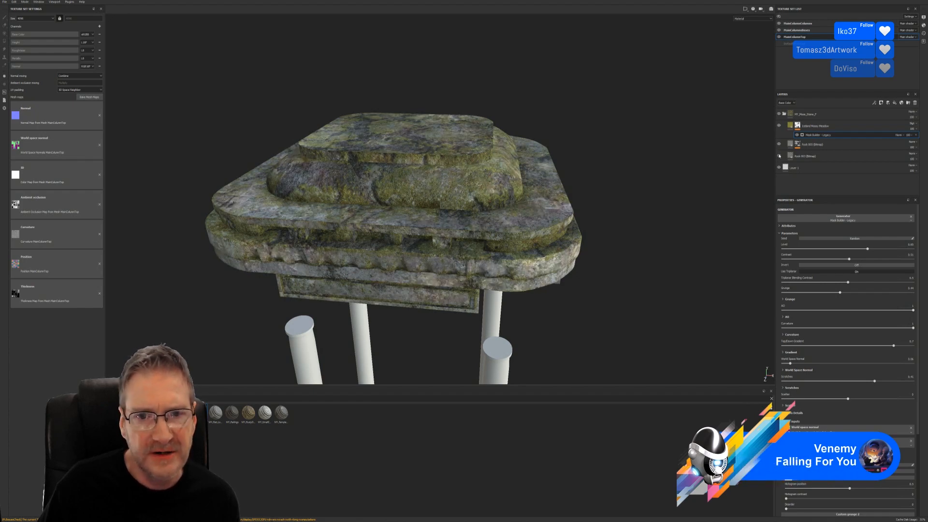
click(779, 155)
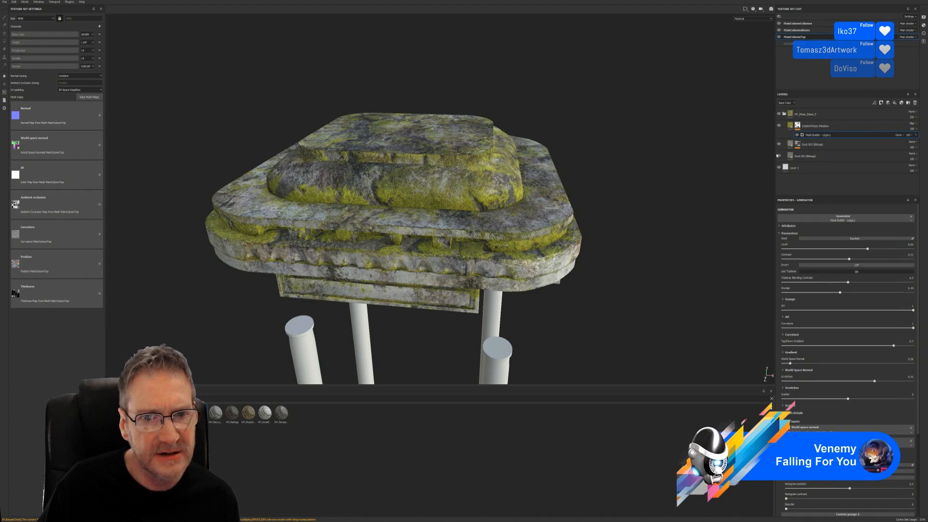
click(778, 156)
click(778, 156)
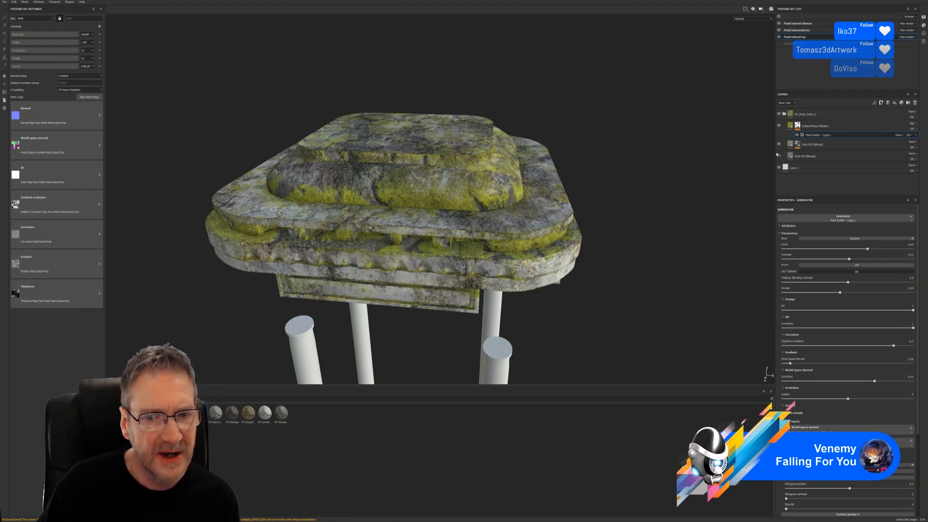
- Toggle the visibility of the bottom rock layer and compare the column top's stone and moss from another angle
click(779, 156)
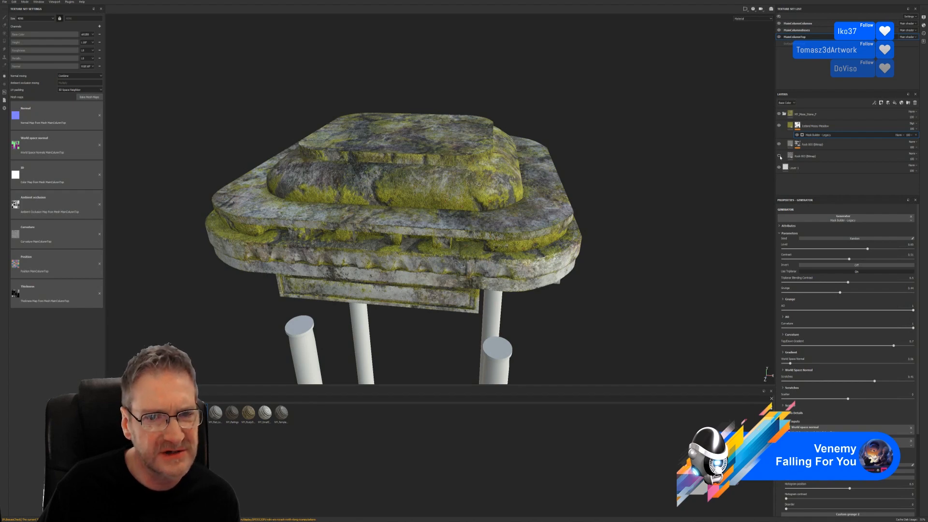
click(779, 155)
alt+drag(602, 194, 578, 216)
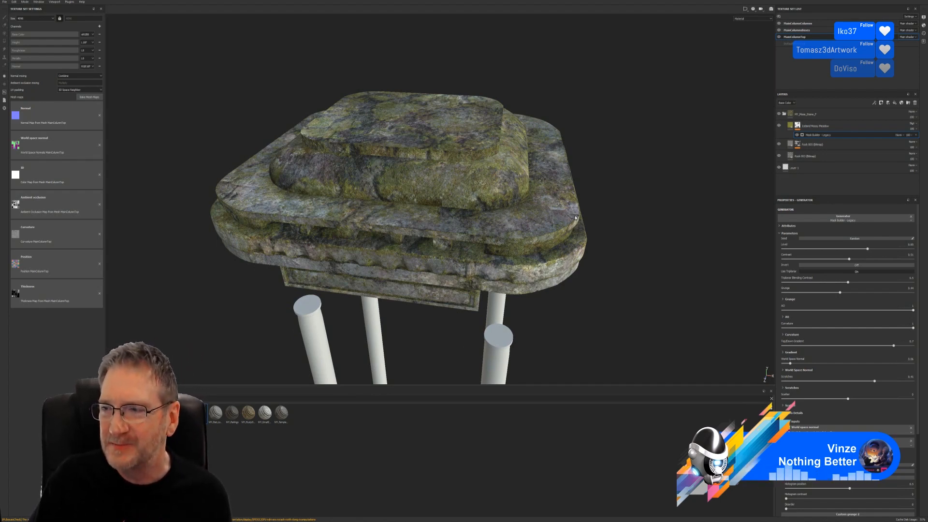
alt+drag(575, 217, 604, 240)
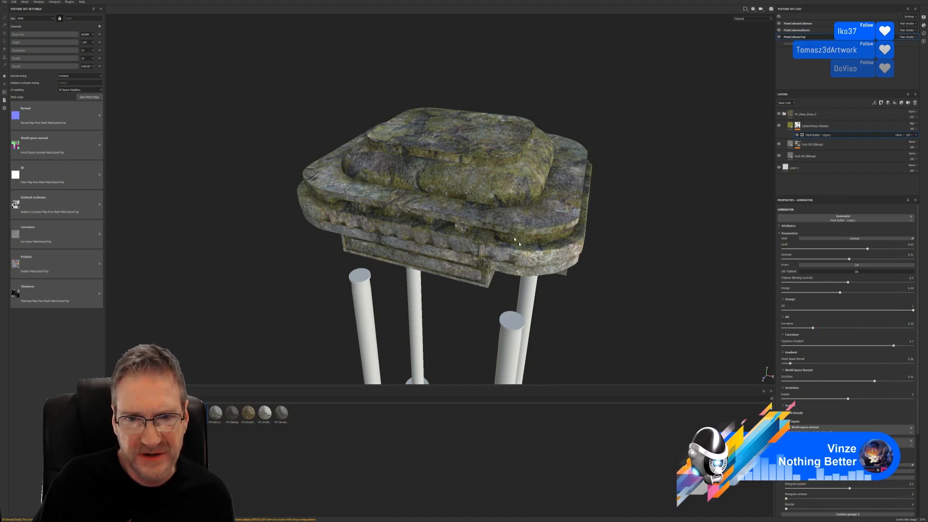
- Set the moss mask generator's Curvature to about 0.93 and its World Space Normal to about 0.1
click(794, 329)
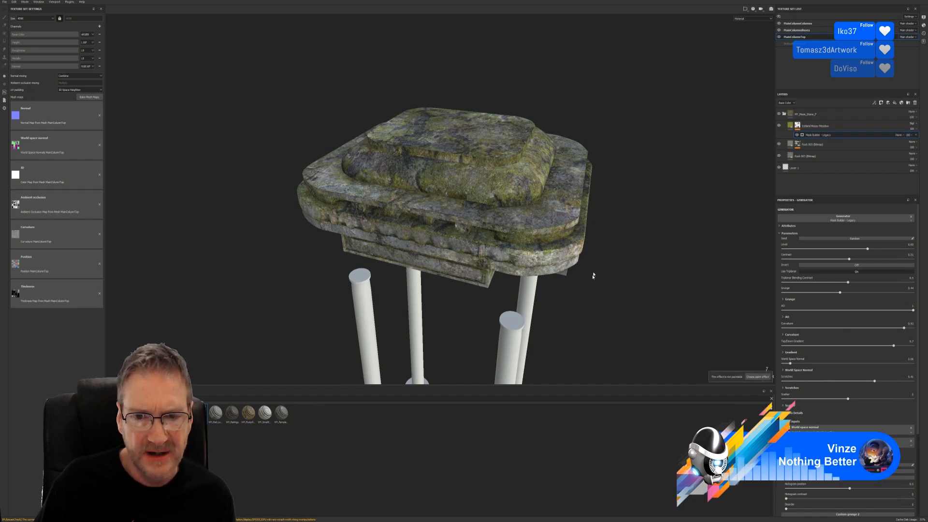
alt+drag(600, 248, 572, 303)
scroll(470, 272, up, 4)
scroll(470, 272, down, 3)
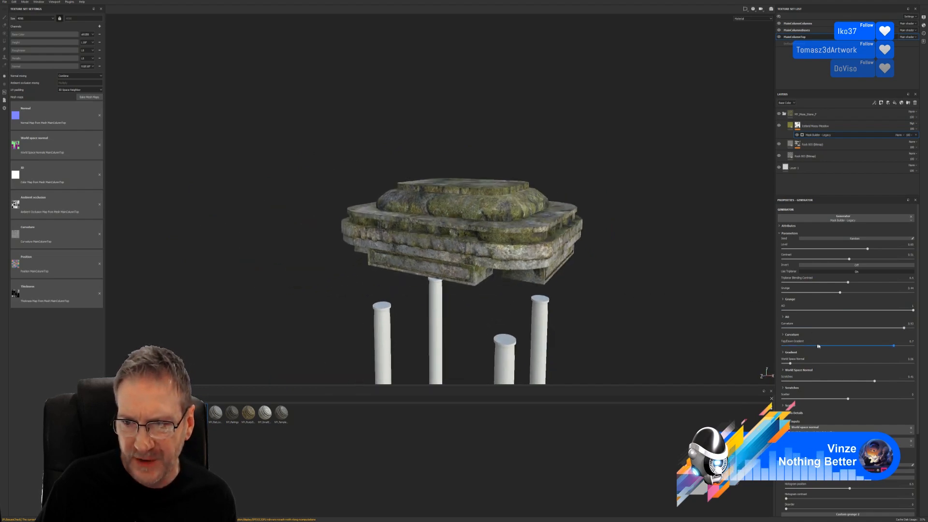
drag(791, 364, 812, 365)
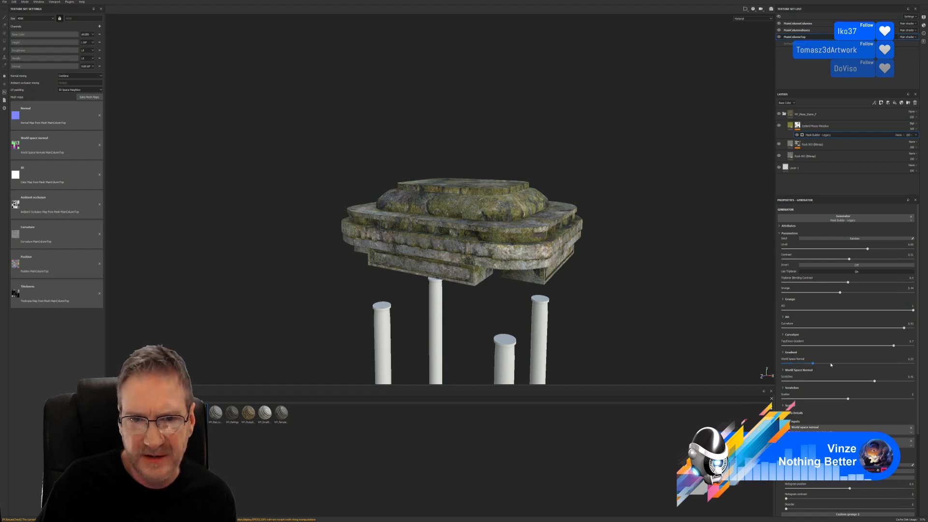
drag(812, 365, 787, 364)
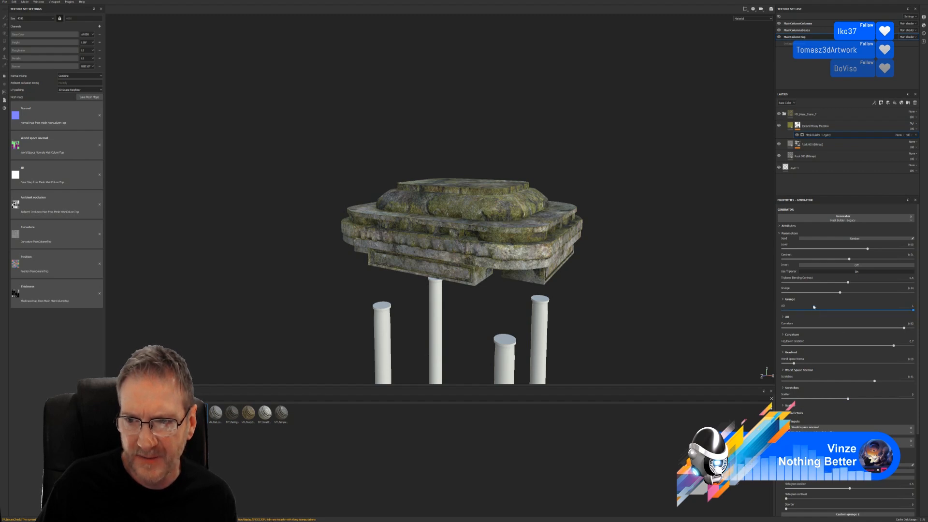
- Try different Level values for the moss mask generator and settle on about 0.61
click(852, 249)
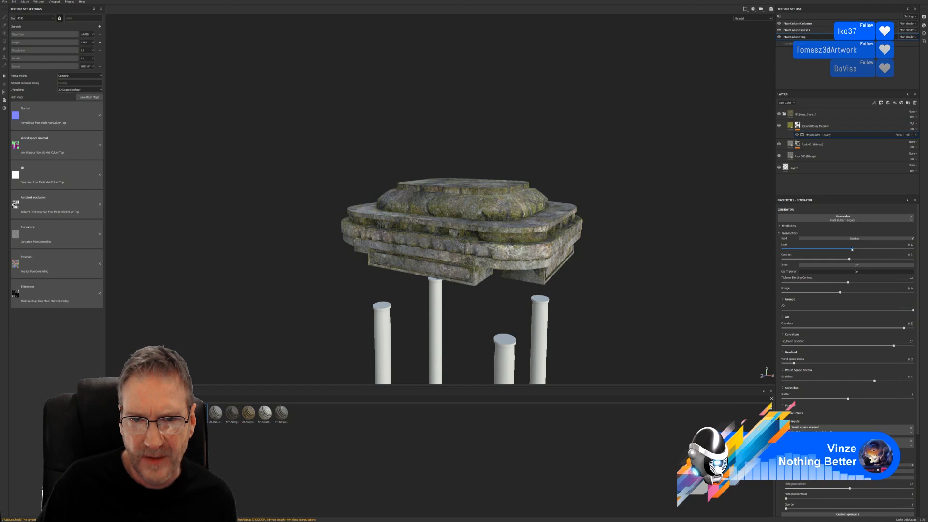
alt+drag(590, 228, 574, 259)
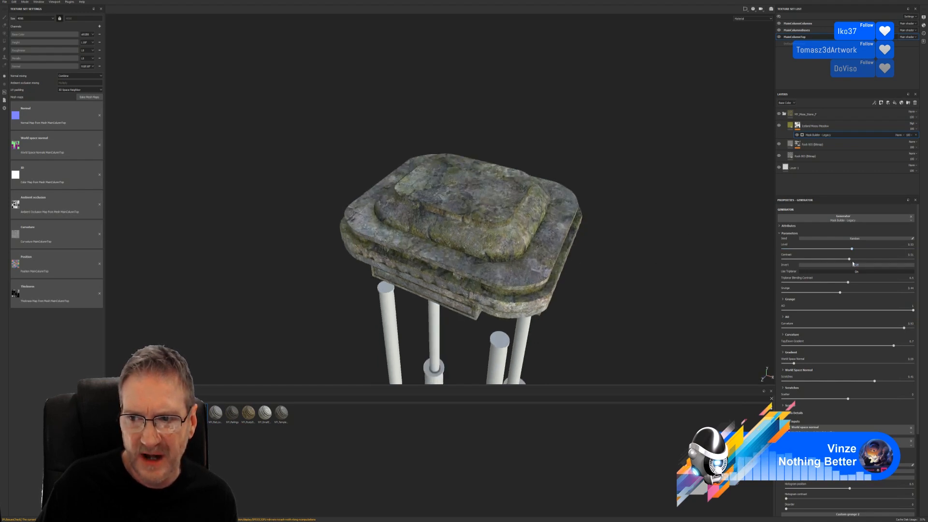
click(910, 249)
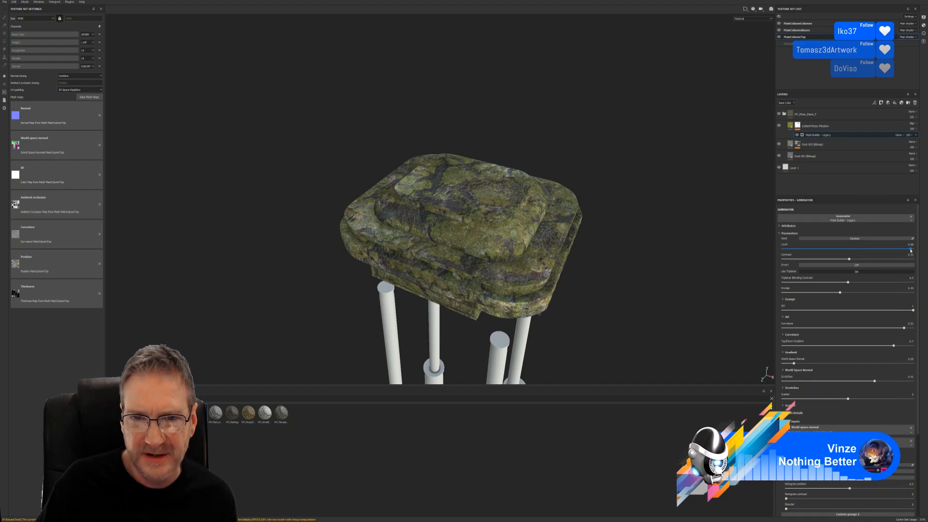
click(871, 250)
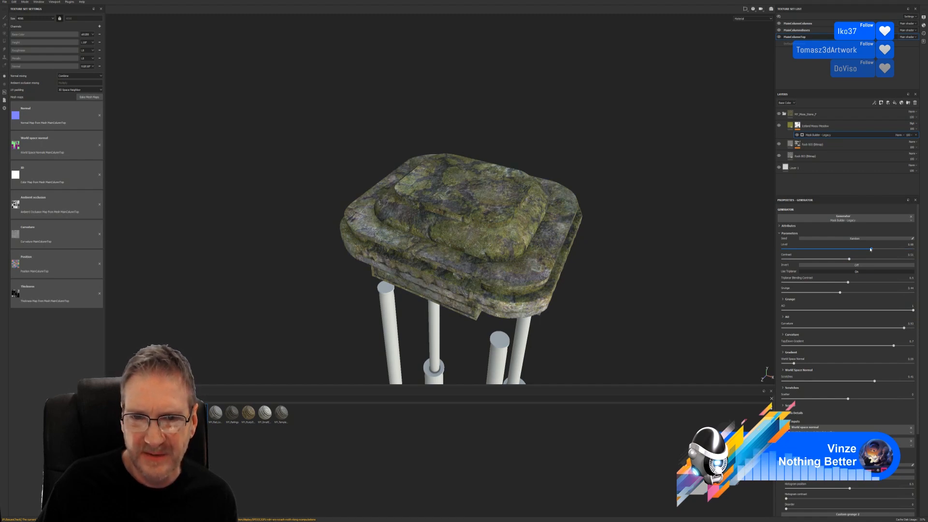
click(863, 249)
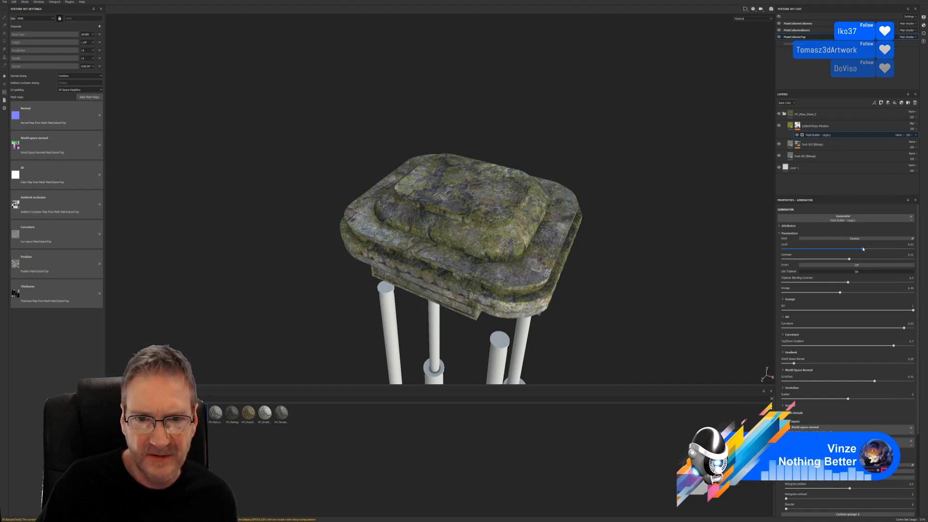
- Examine the moss coverage on the column top up close and from several sides
alt+drag(595, 292, 626, 260)
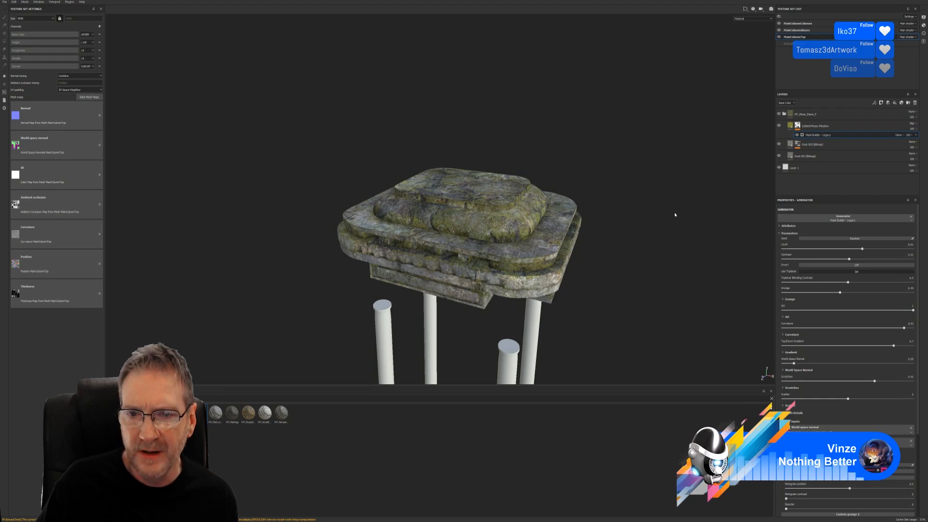
alt+drag(554, 255, 624, 277)
alt+drag(536, 262, 485, 233)
alt+drag(538, 221, 713, 241)
alt+right_drag(713, 241, 541, 301)
alt+drag(542, 300, 577, 321)
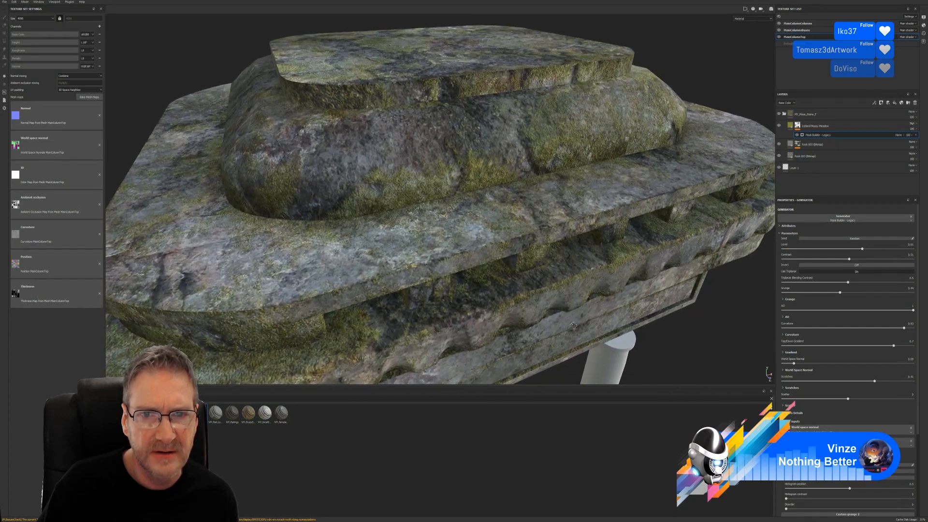
alt+right_drag(578, 322, 621, 307)
alt+middle_drag(621, 307, 545, 190)
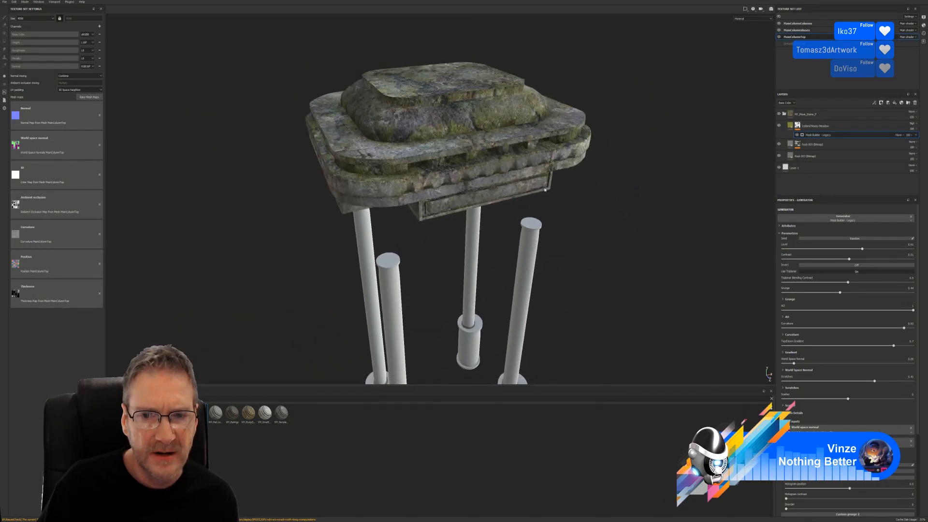
- Try the SmallColumns smart material on the column shafts and delete its layer group
alt+drag(565, 239, 515, 163)
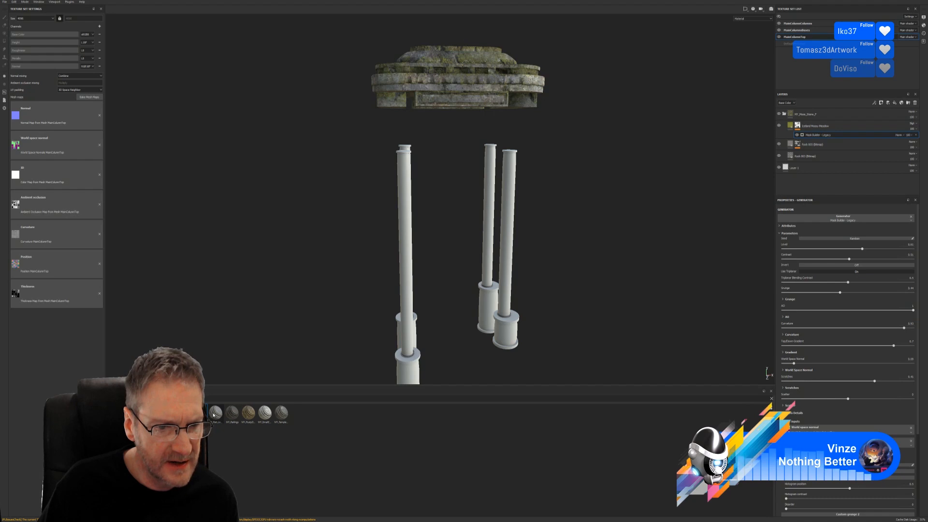
mouse_move(257, 420)
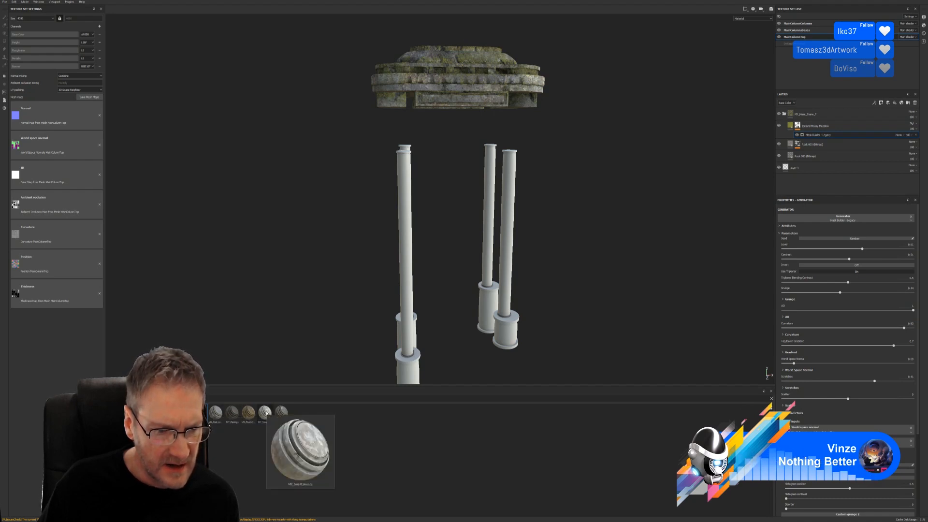
drag(265, 413, 409, 199)
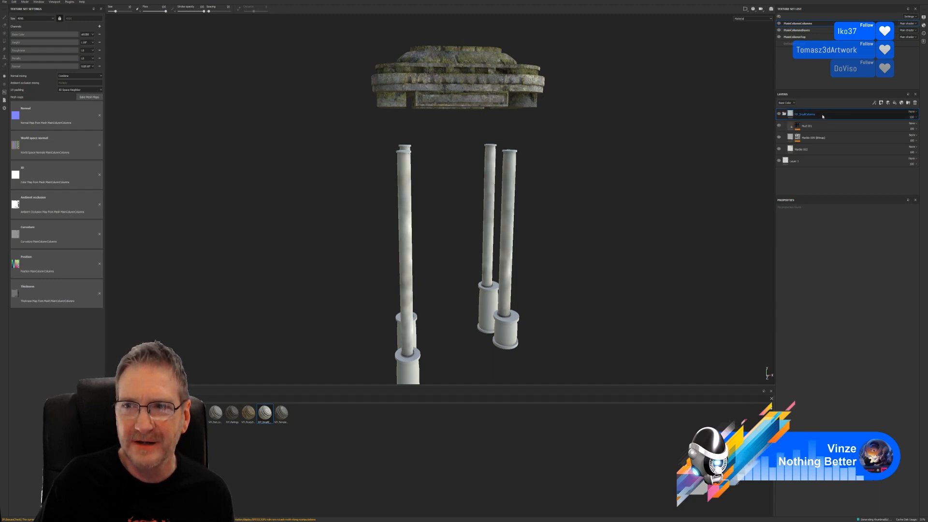
click(914, 103)
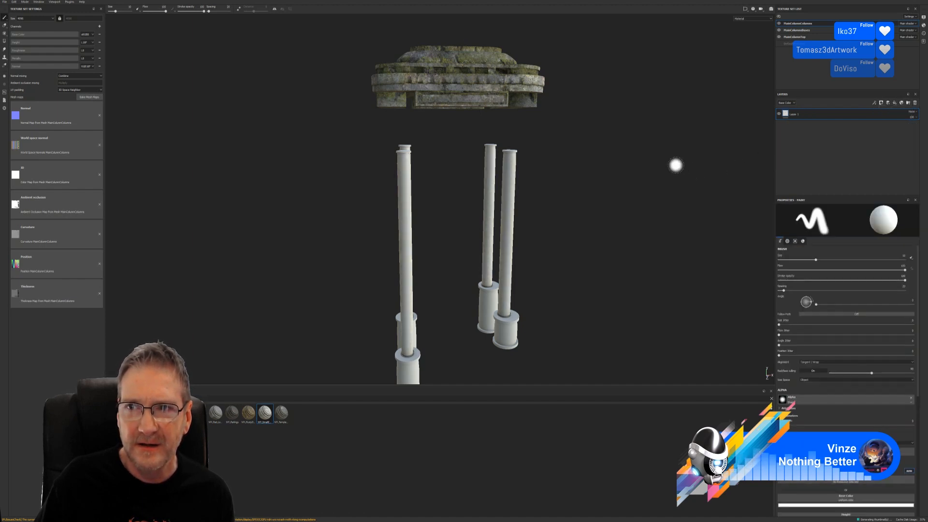
mouse_move(675, 164)
alt+mouse_down()
mouse_move(634, 170)
mouse_move(684, 198)
mouse_move(672, 182)
alt+mouse_up()
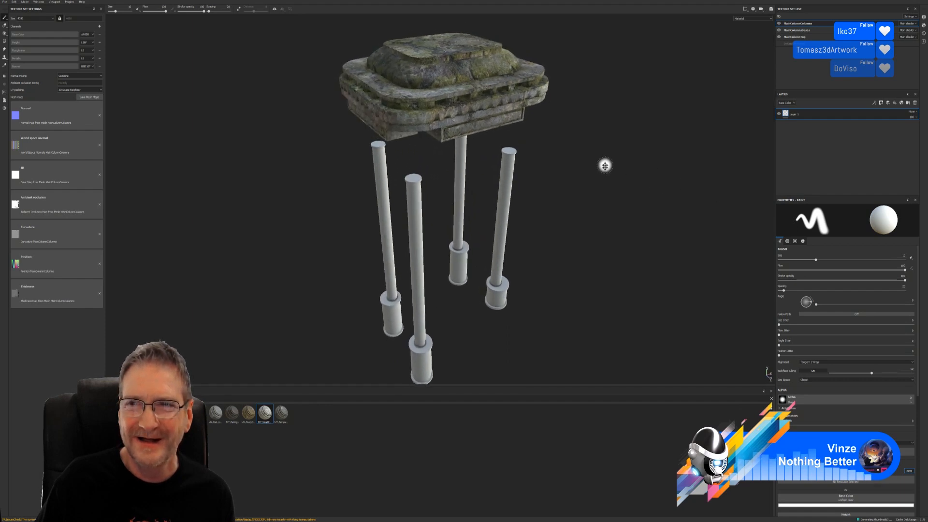
alt+middle_drag(604, 165, 602, 183)
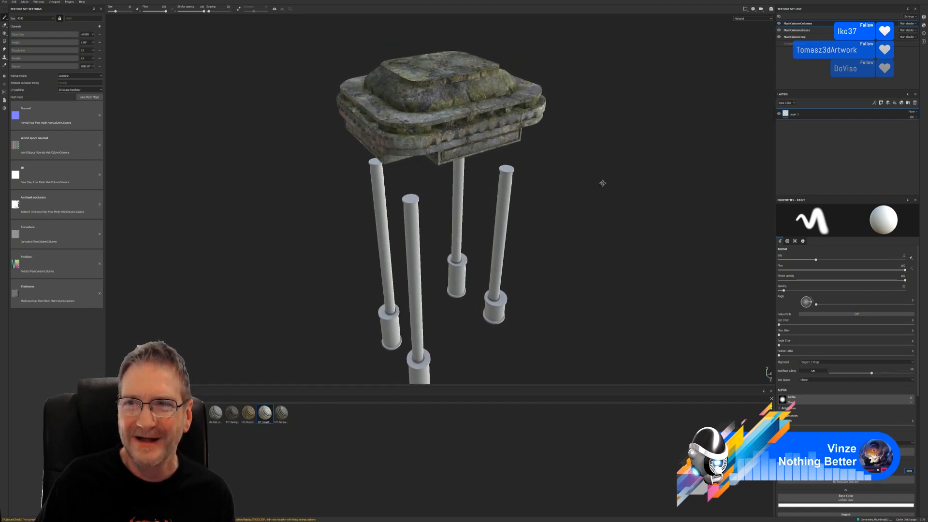
- Make the column shafts' texture set active, apply the SmallColumns smart material to it and check the shafts up close
click(811, 38)
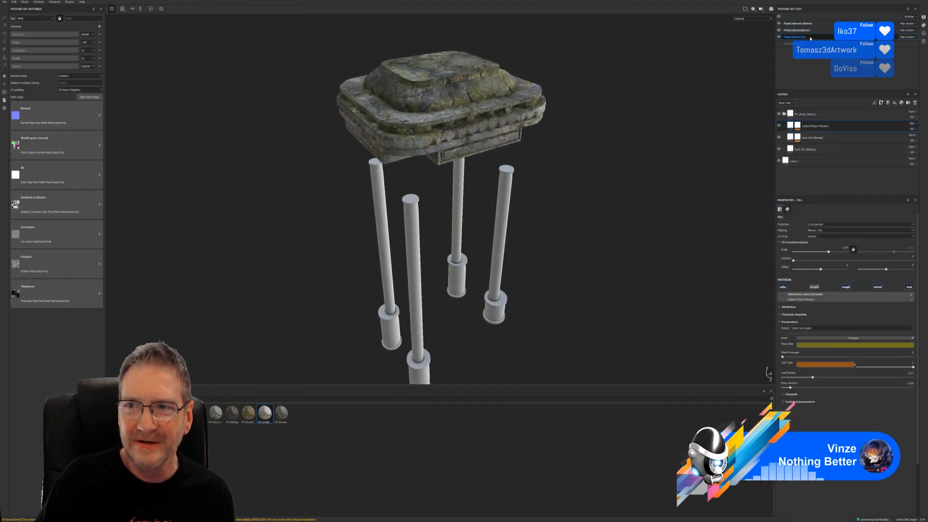
click(797, 23)
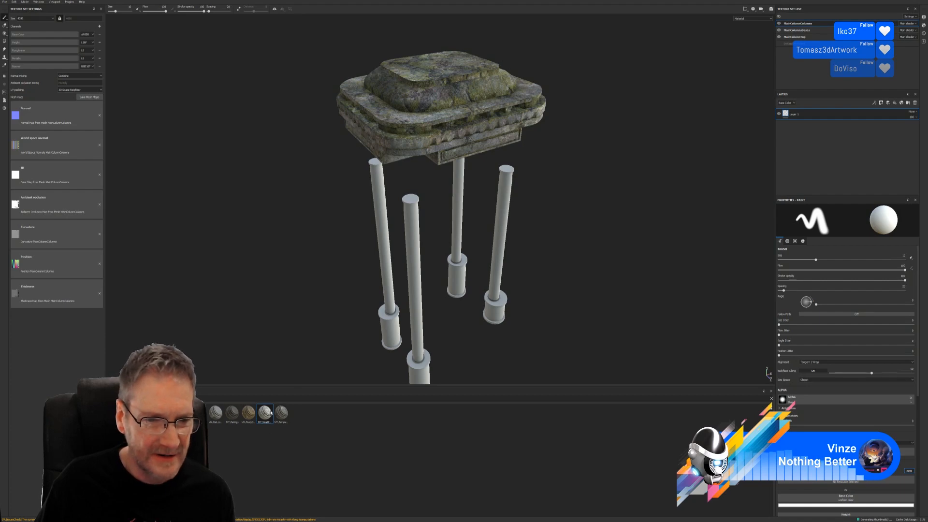
drag(265, 412, 384, 236)
alt+drag(421, 304, 405, 273)
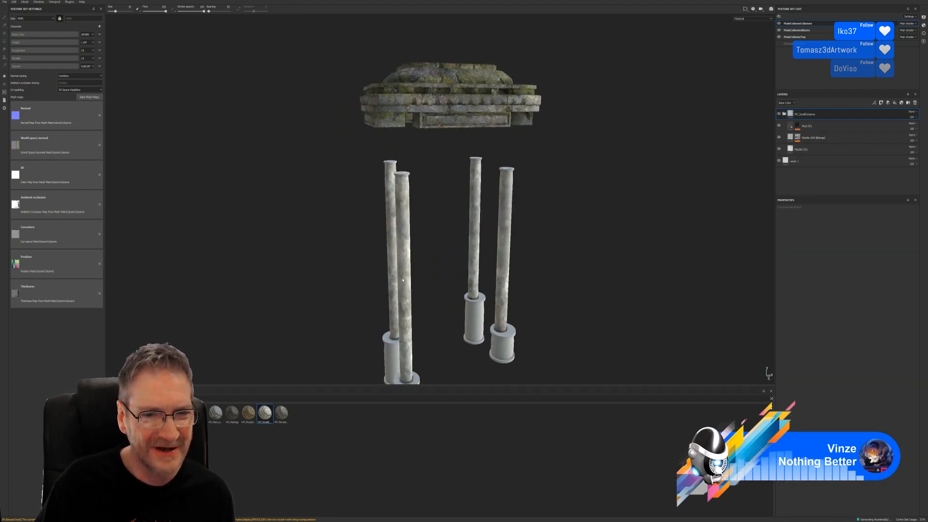
scroll(404, 284, up, 5)
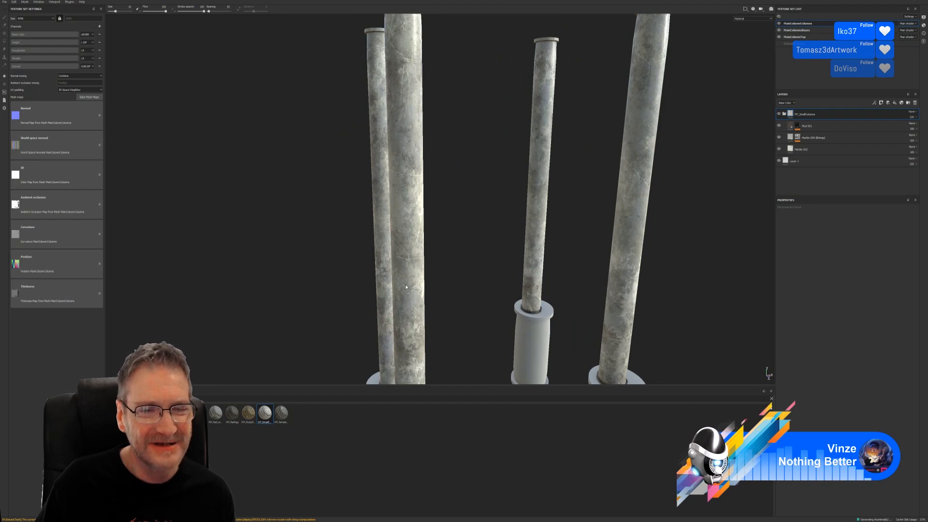
scroll(419, 271, up, 3)
scroll(426, 246, down, 6)
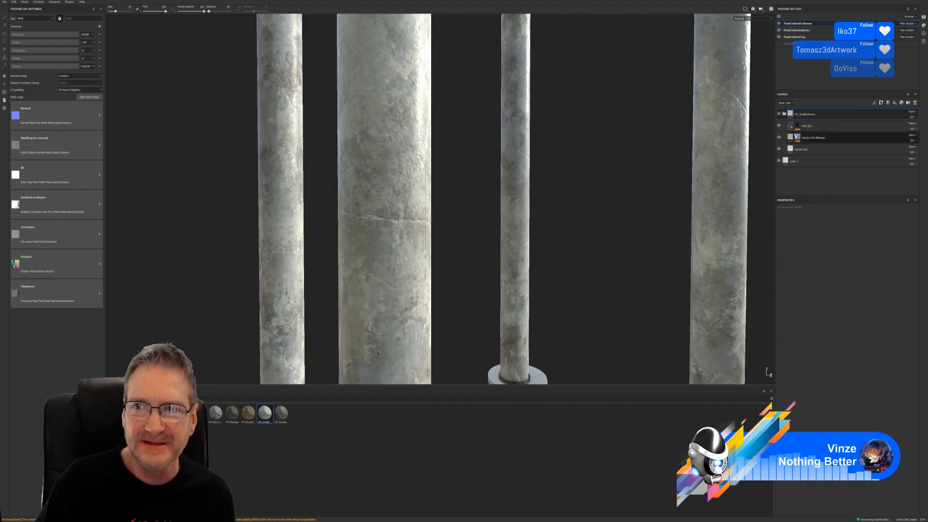
alt+drag(409, 193, 487, 267)
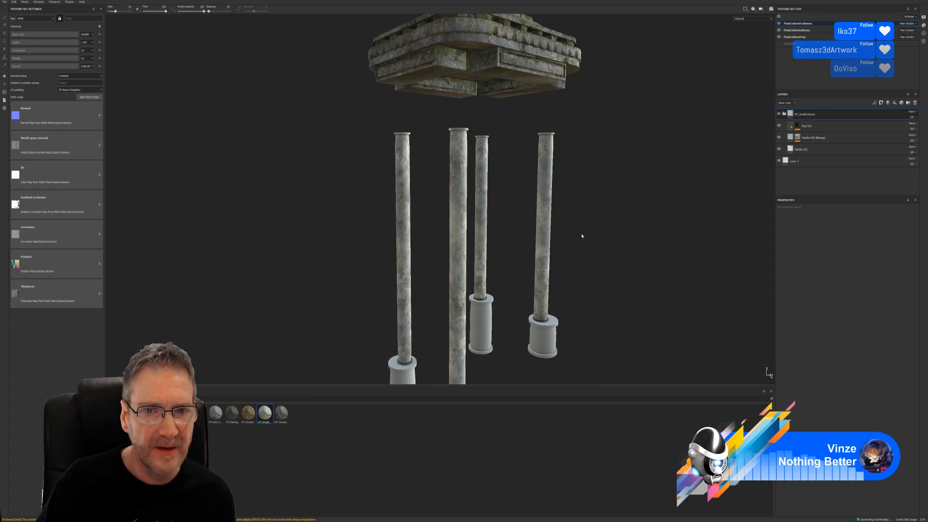
- Make the column bases' texture set active and apply the custom column smart material with the tile wall layers to it
alt+drag(582, 236, 560, 120)
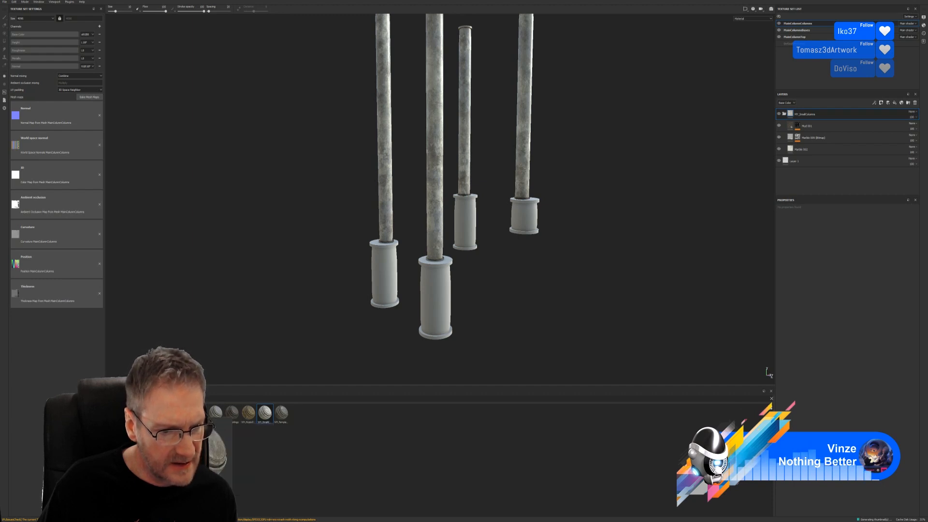
mouse_move(283, 417)
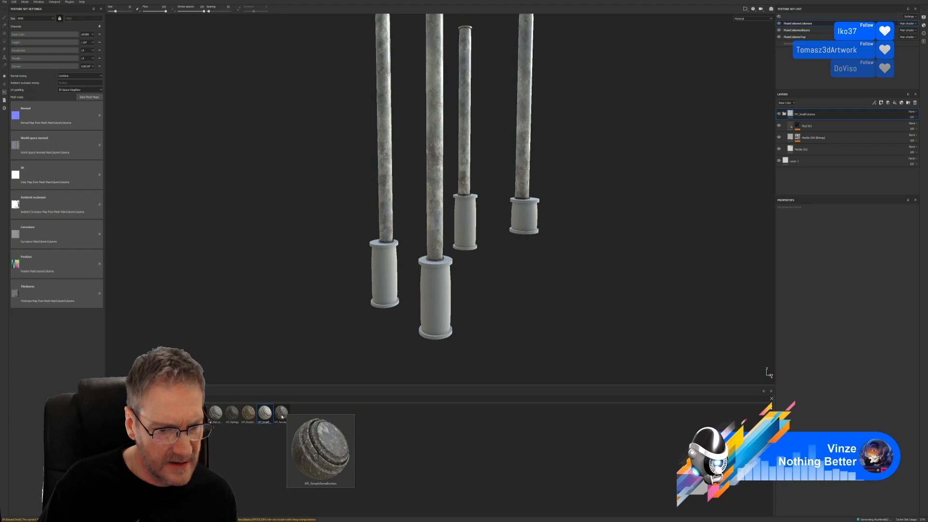
mouse_move(252, 421)
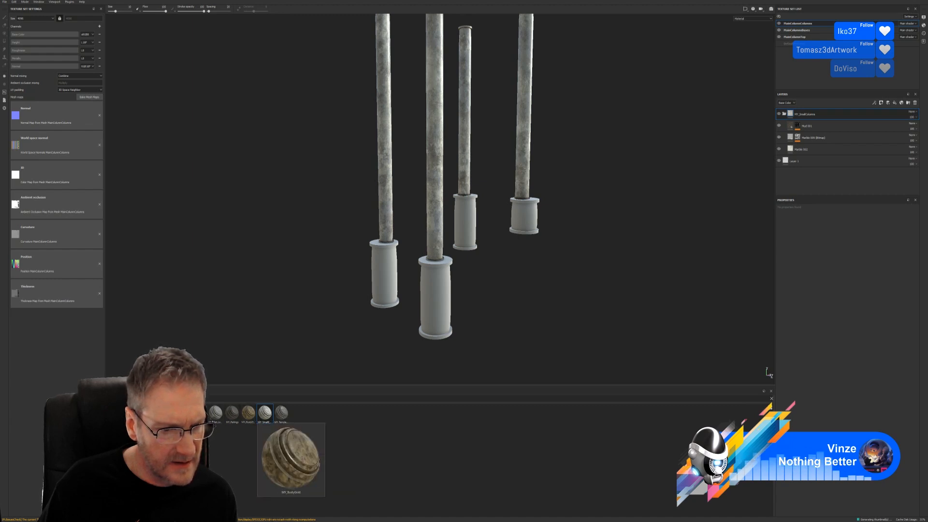
mouse_move(169, 418)
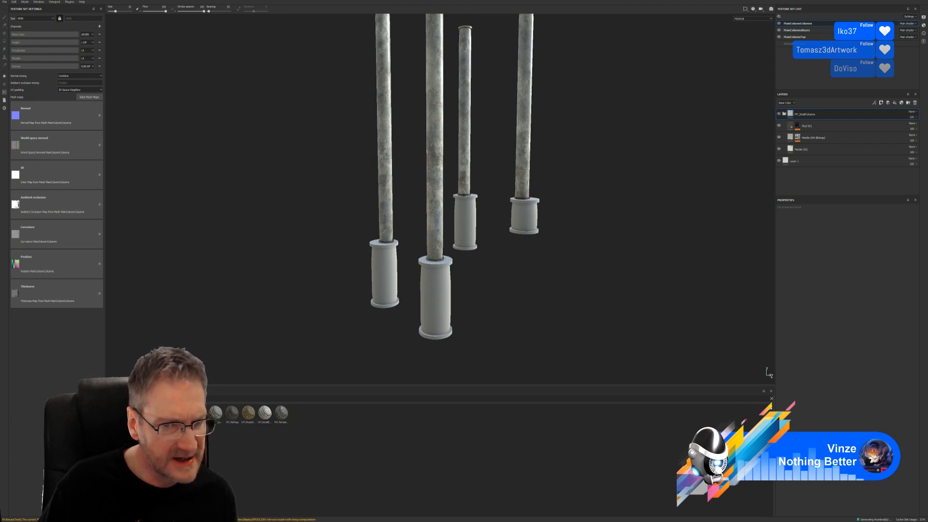
drag(170, 416, 382, 277)
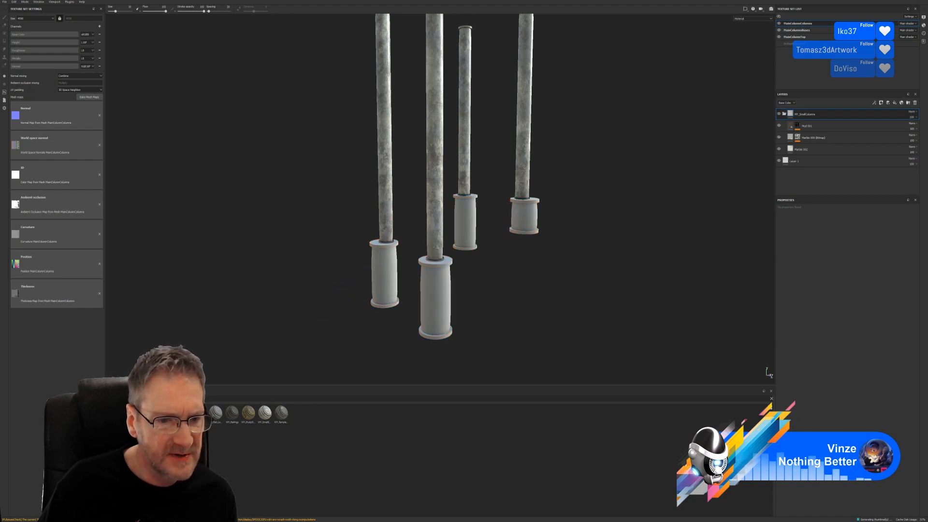
click(812, 30)
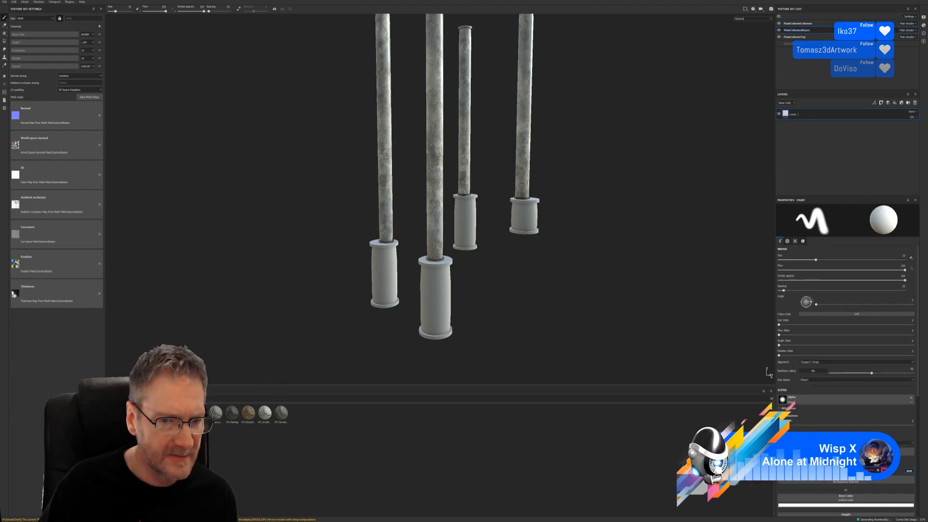
drag(197, 413, 387, 279)
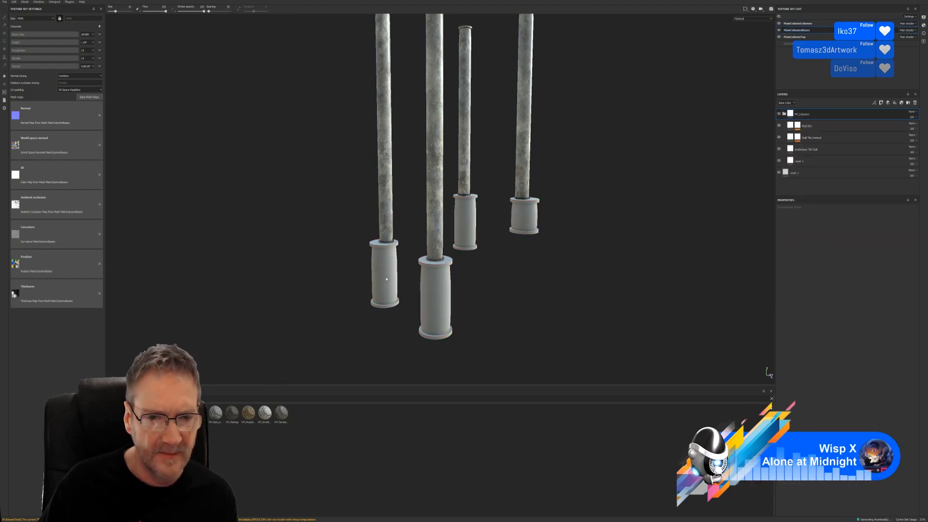
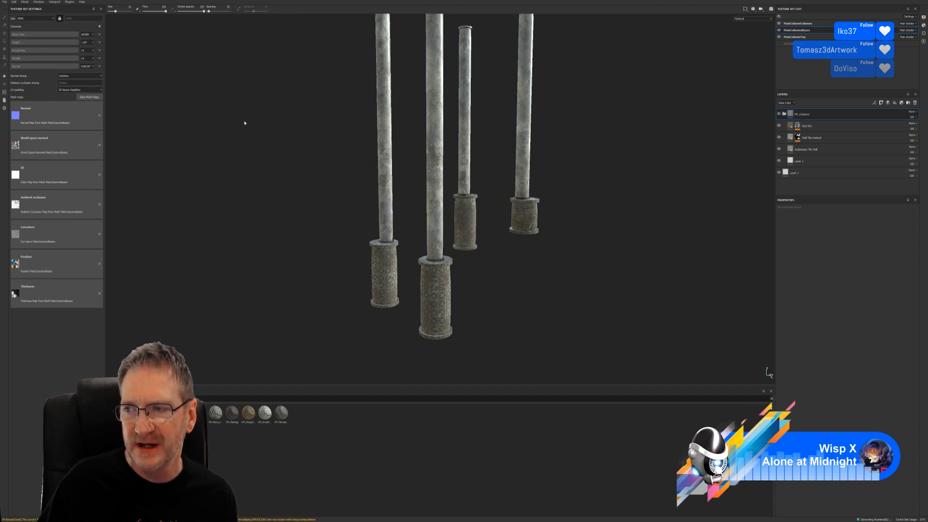
- Examine the textured column bases and shafts together with the column top from several sides and distances
alt+drag(489, 288, 531, 290)
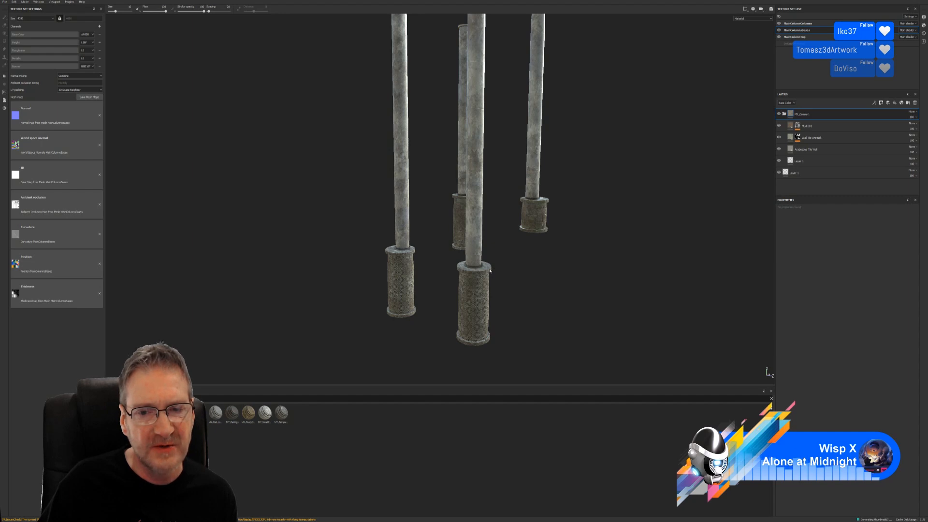
scroll(490, 270, up, 5)
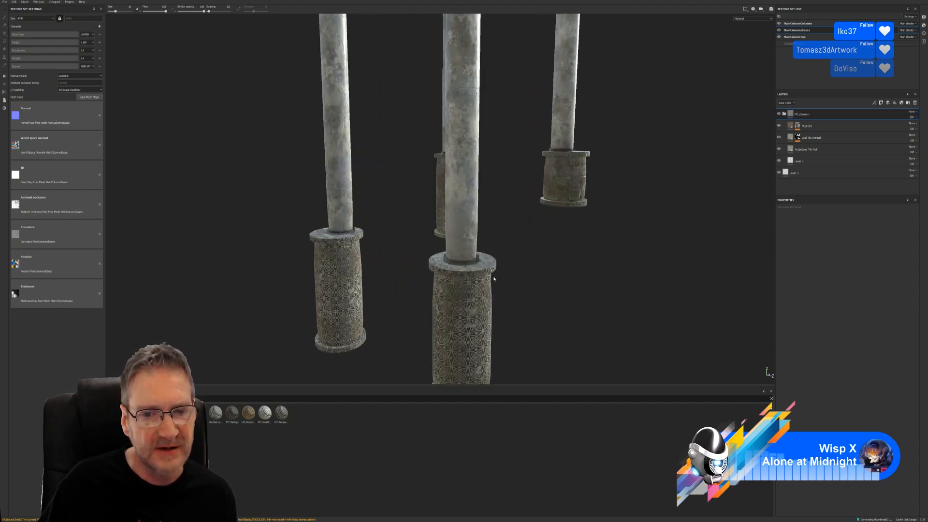
scroll(494, 279, down, 4)
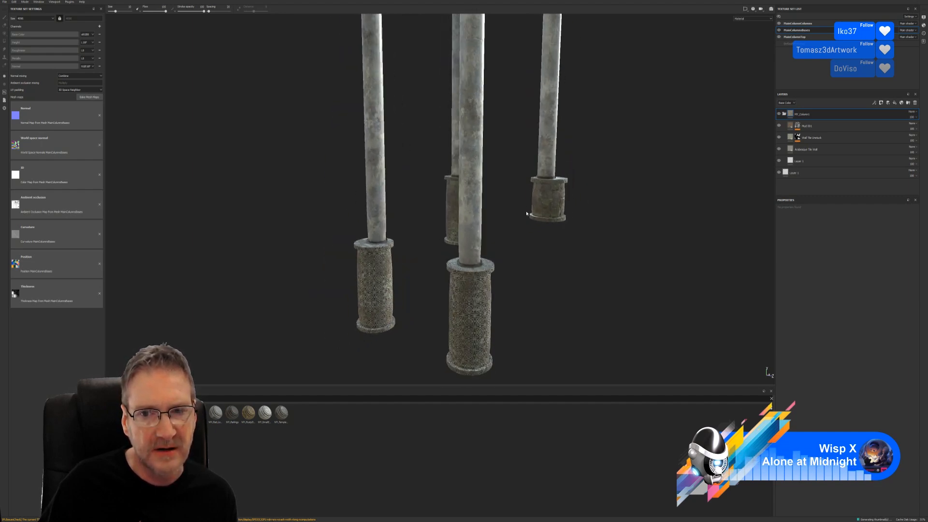
scroll(529, 213, down, 2)
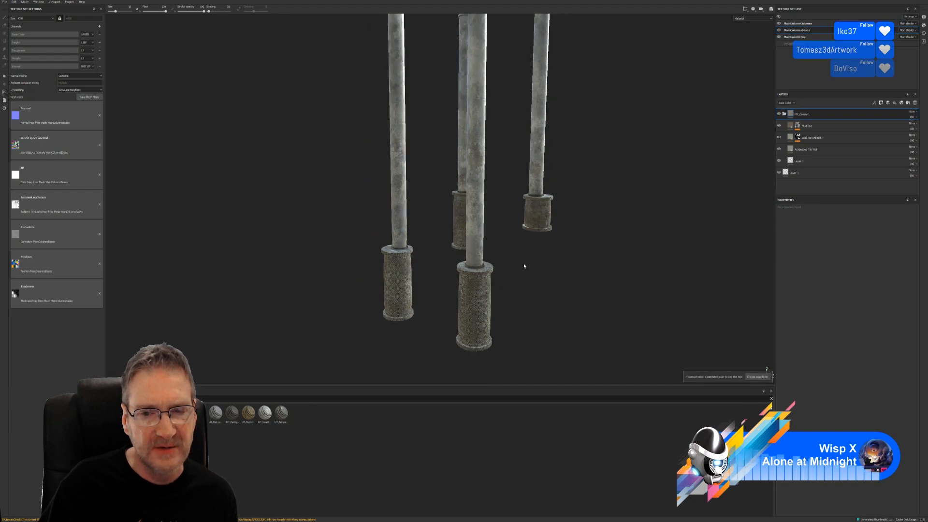
mouse_move(524, 265)
alt+mouse_down()
mouse_move(556, 267)
mouse_move(522, 273)
mouse_move(554, 261)
alt+mouse_up()
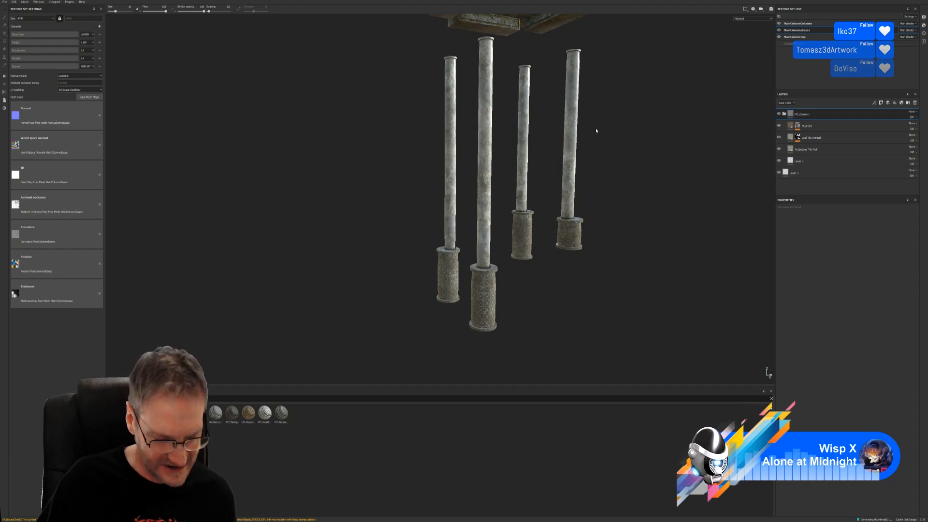
alt+middle_drag(594, 124, 588, 124)
alt+drag(588, 124, 559, 194)
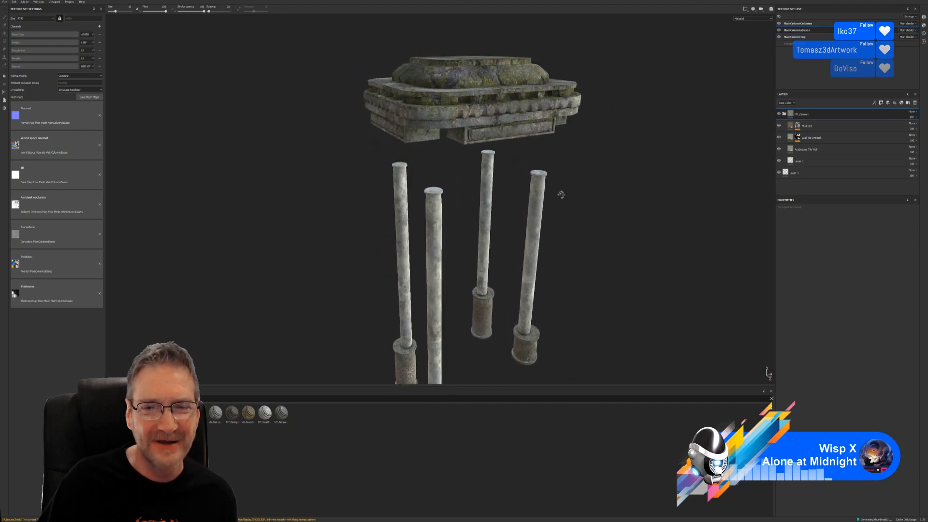
alt+drag(570, 236, 540, 220)
alt+drag(484, 301, 508, 191)
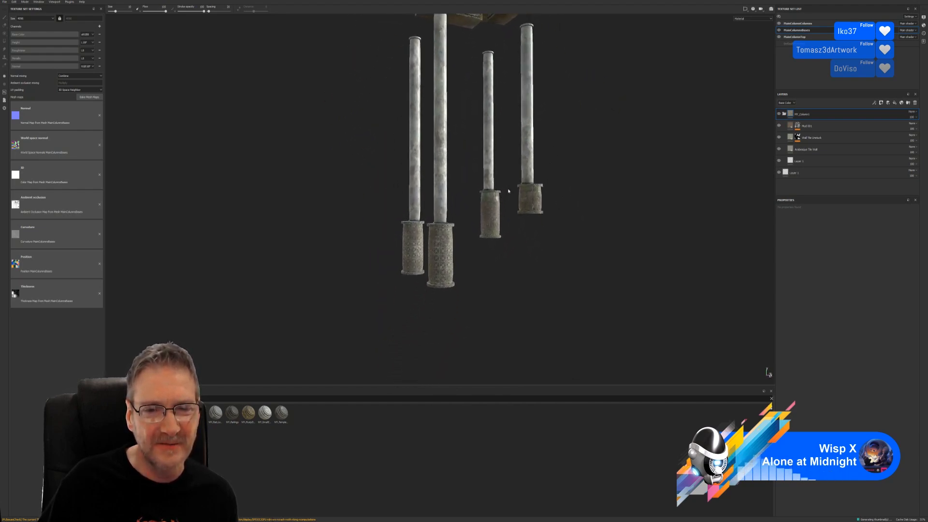
- Examine the ornamental tile pattern on the column bases up close, and check the whole column structure down from its mossy top
alt+right_drag(425, 251, 510, 278)
alt+drag(511, 279, 624, 276)
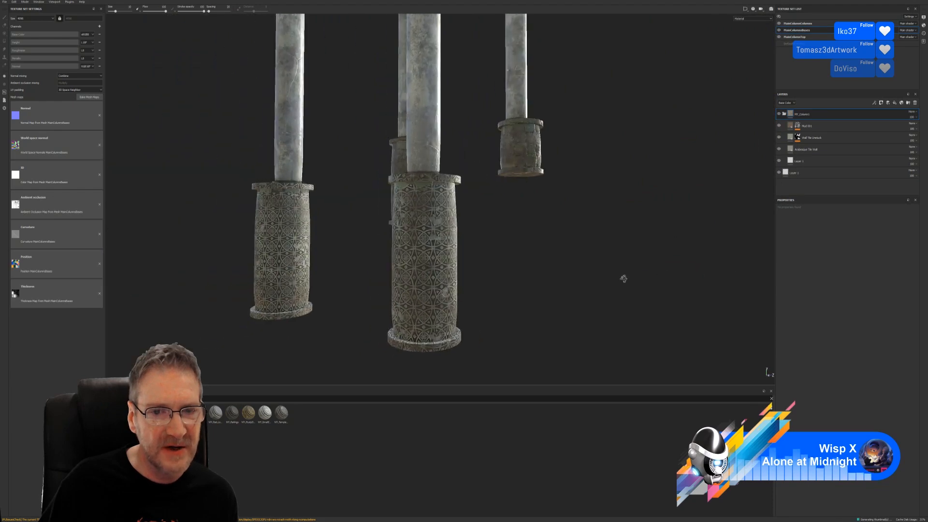
alt+drag(529, 258, 652, 281)
alt+right_drag(652, 280, 518, 237)
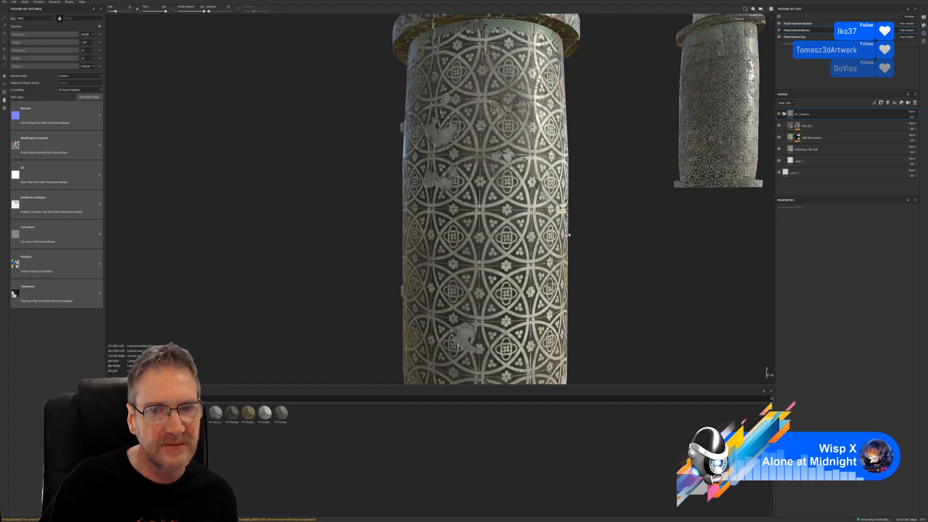
alt+drag(569, 235, 632, 234)
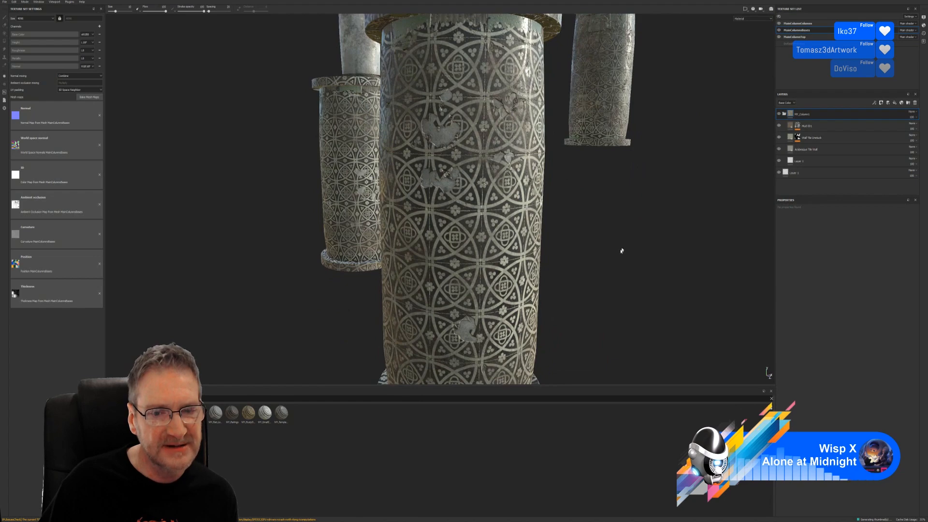
scroll(622, 251, down, 10)
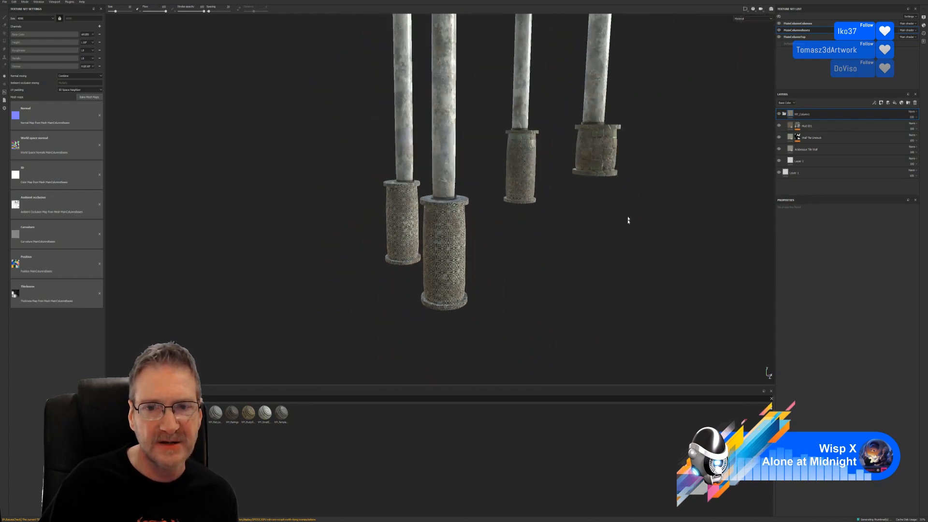
alt+drag(628, 220, 534, 326)
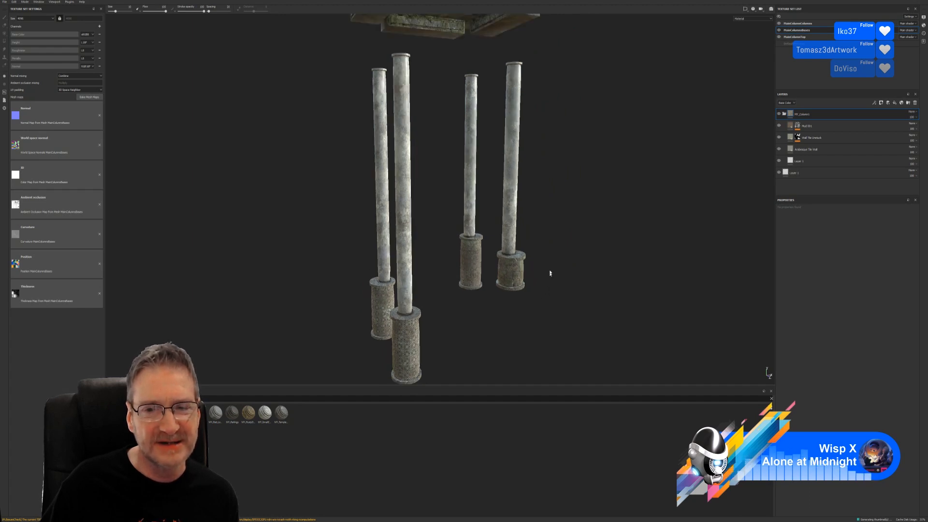
alt+drag(560, 220, 597, 222)
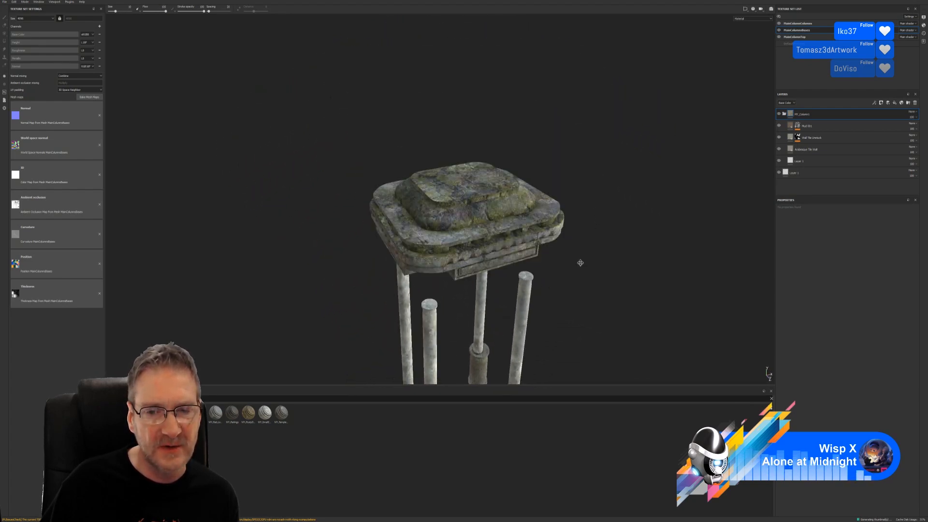
alt+middle_drag(580, 262, 586, 117)
alt+drag(589, 207, 550, 222)
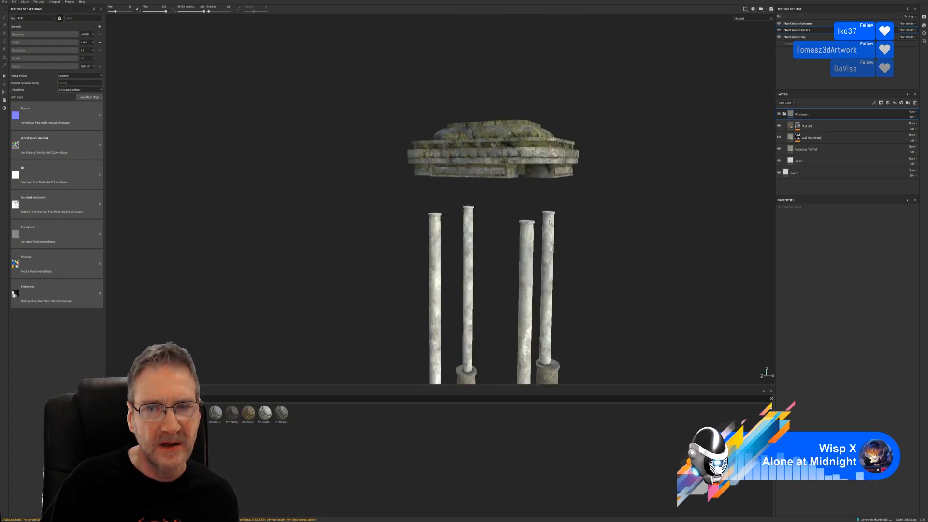
alt+drag(358, 169, 478, 137)
scroll(484, 139, up, 3)
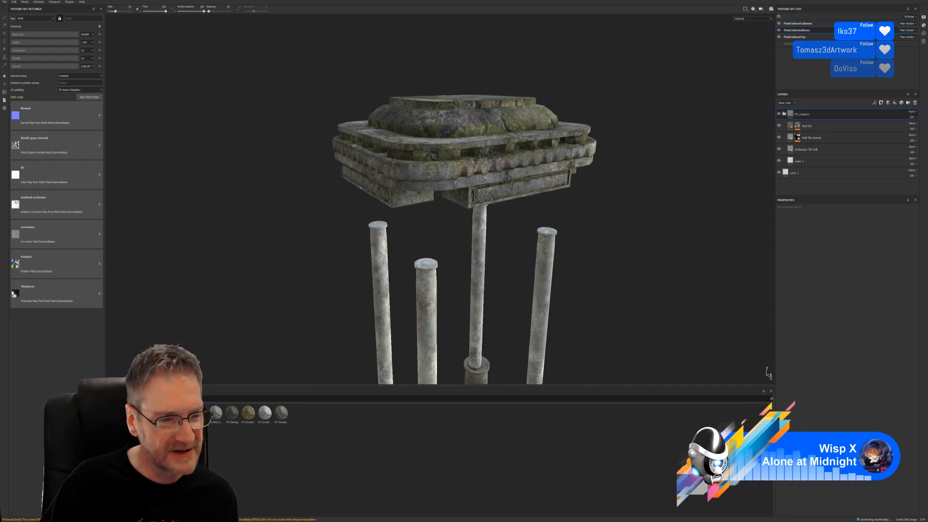
- Show the full materials library with larger thumbnails and browse it down to the mud materials
click(119, 476)
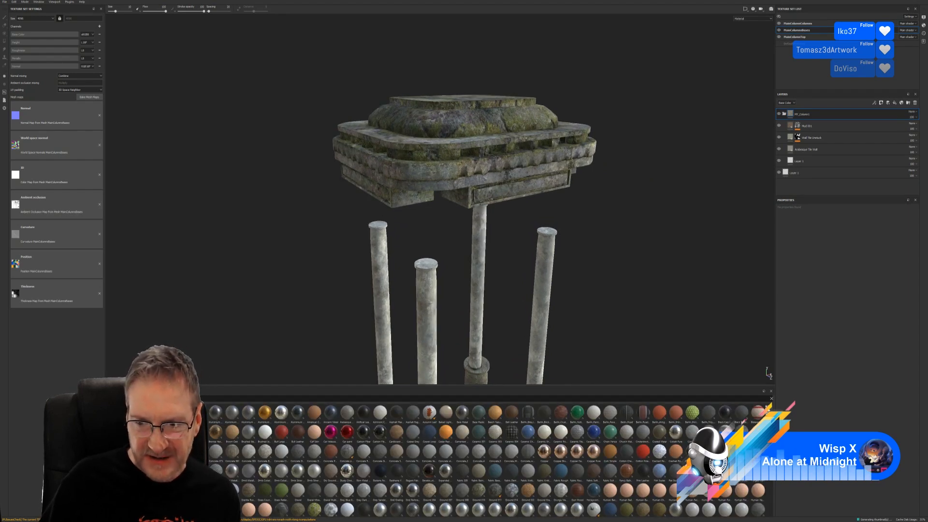
click(767, 419)
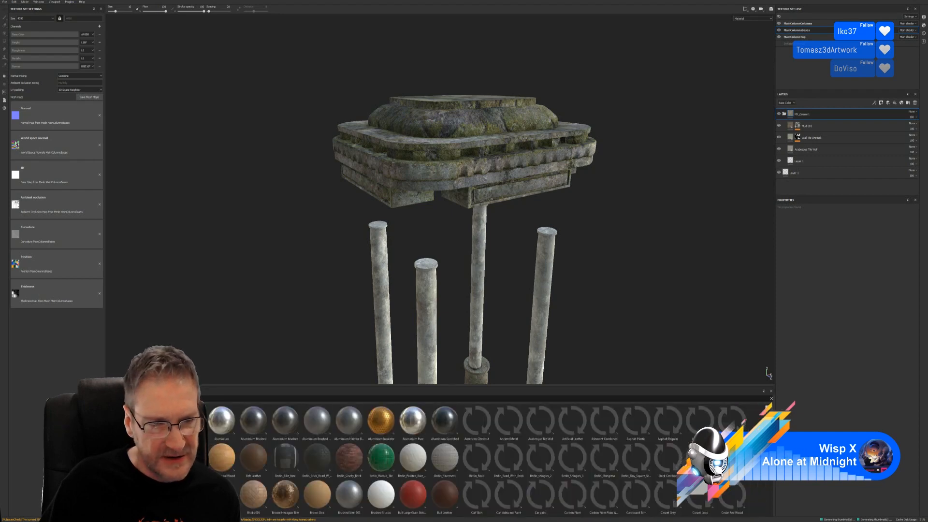
scroll(483, 459, down, 3)
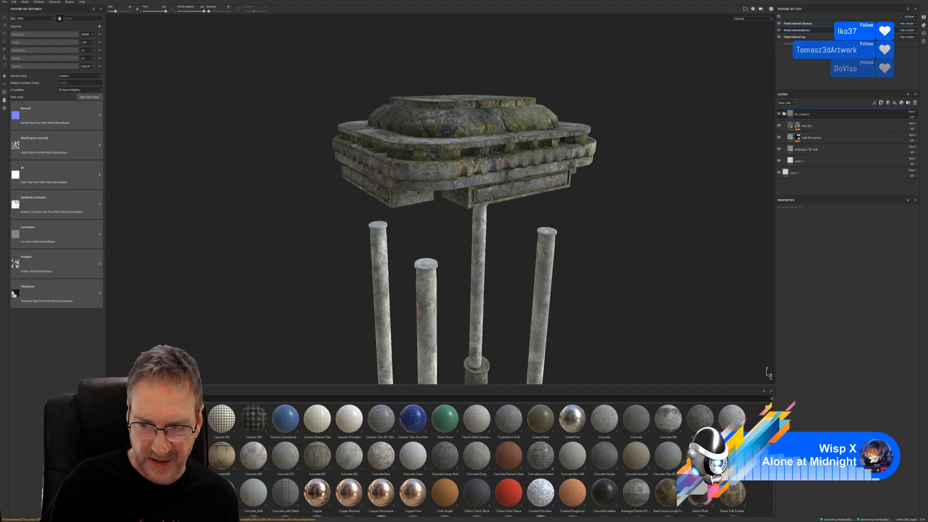
scroll(483, 460, down, 3)
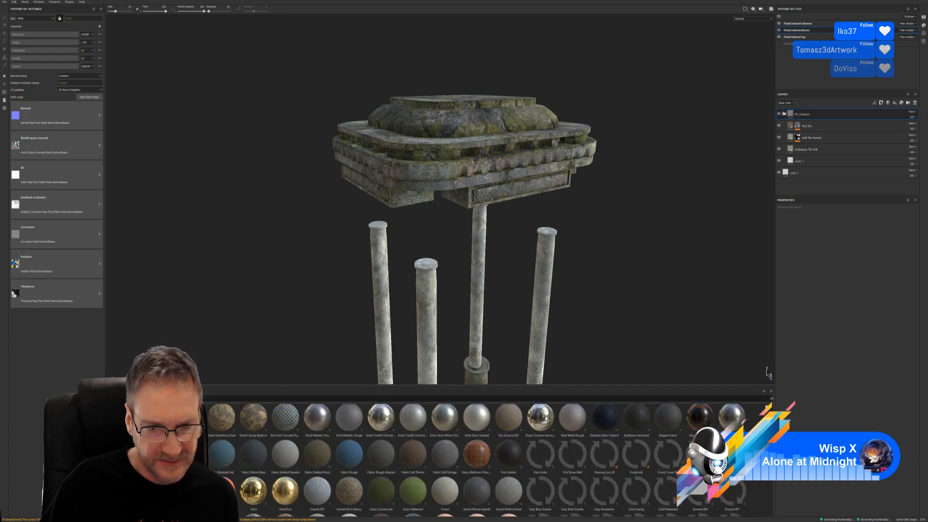
scroll(478, 459, down, 3)
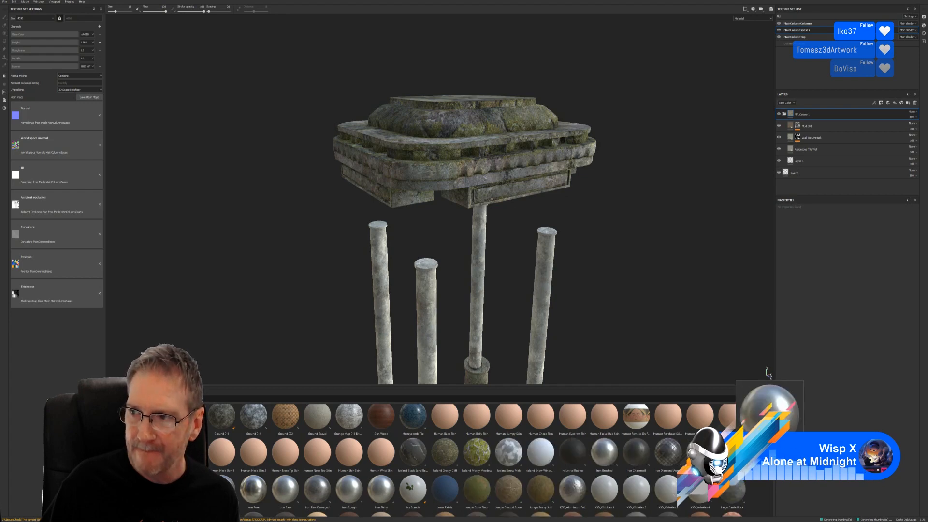
scroll(478, 459, down, 3)
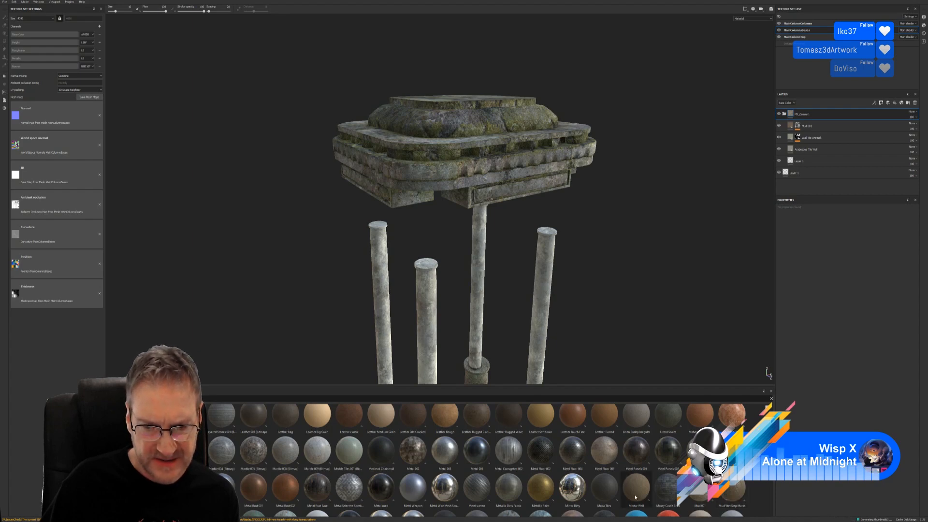
mouse_move(636, 487)
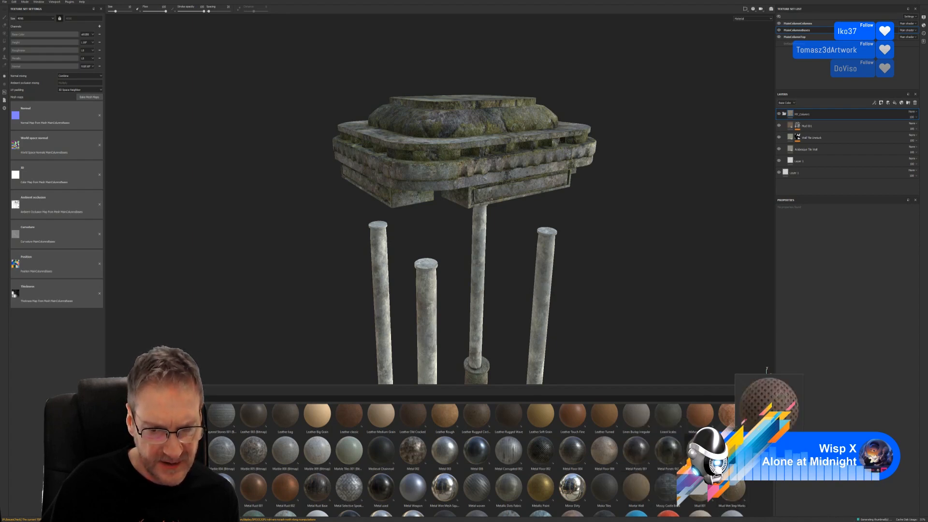
mouse_move(700, 452)
mouse_move(696, 489)
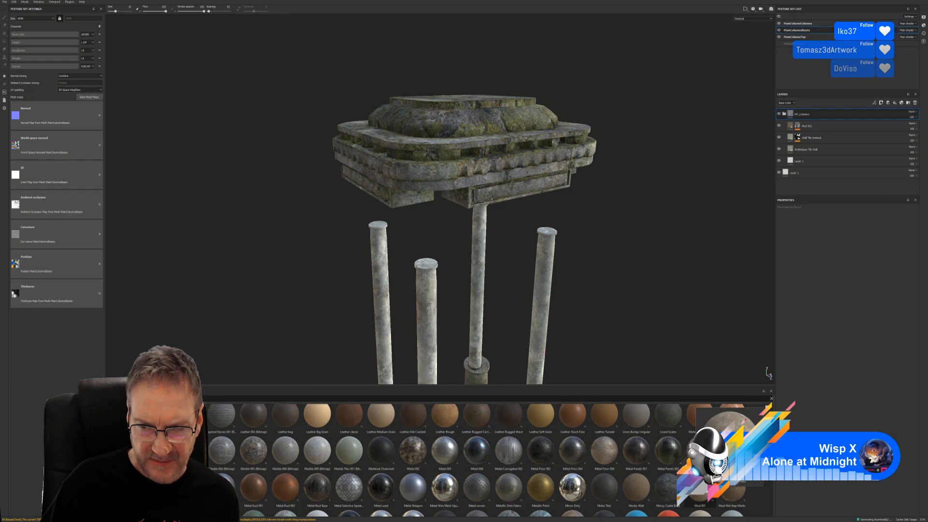
mouse_move(728, 486)
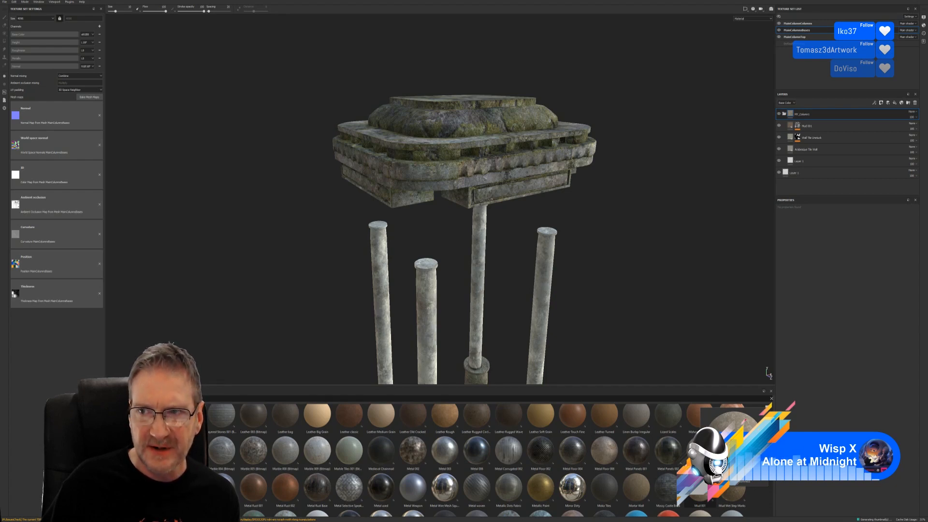
- Toggle the visibility of the column shafts' and column top's texture sets to identify which parts they cover
click(817, 25)
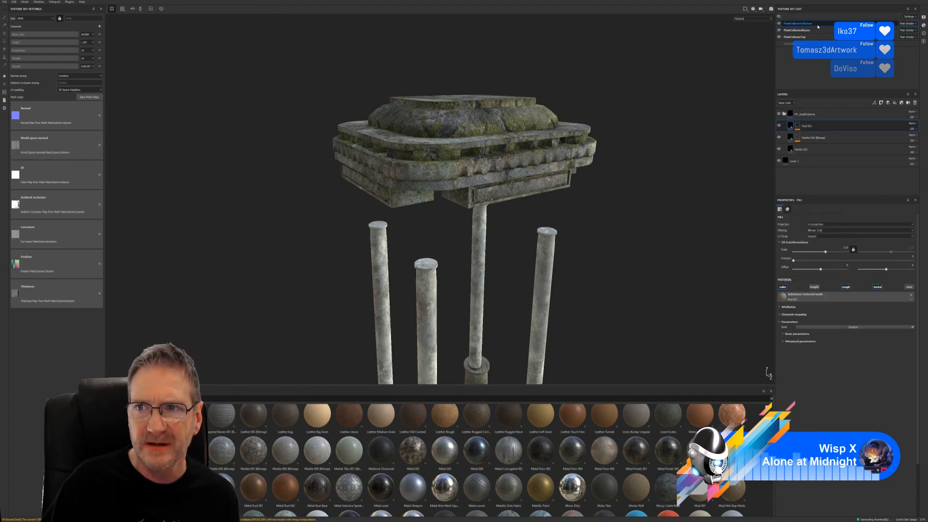
click(779, 23)
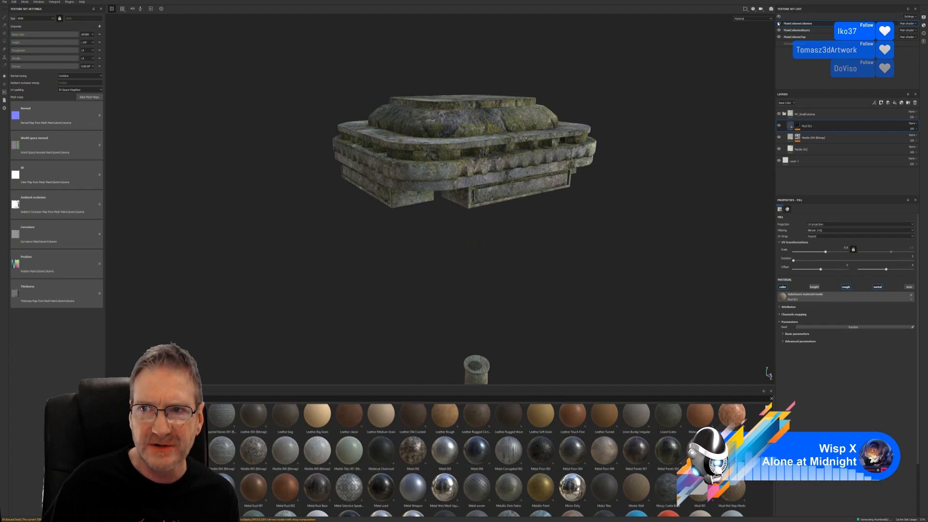
click(779, 23)
click(779, 37)
click(778, 38)
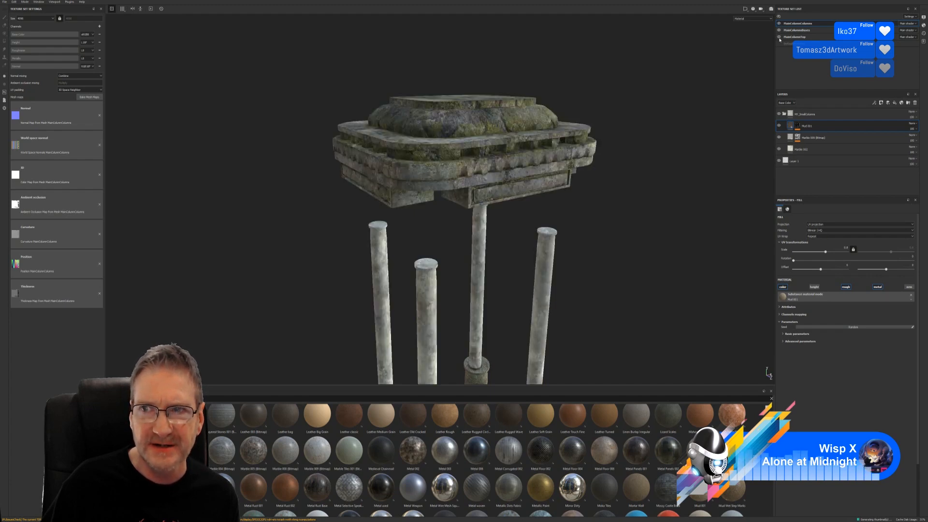
- Make the column top's texture set active, add the mud material as a fill layer above the moss group, and increase its UV scale
click(795, 37)
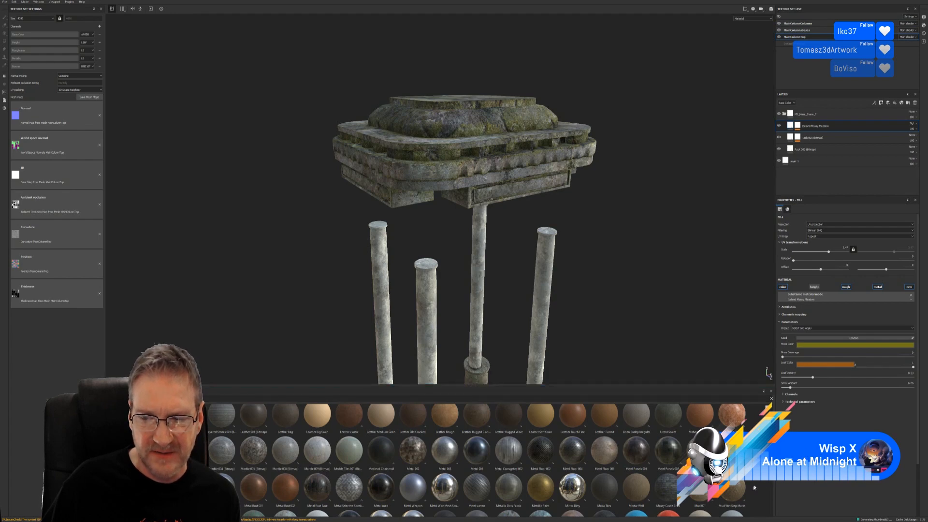
drag(700, 488, 510, 131)
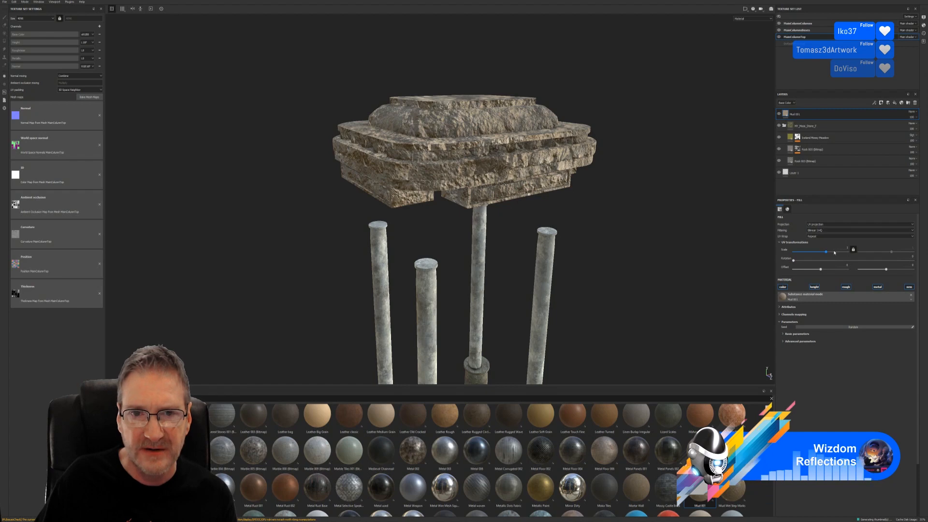
drag(834, 252, 839, 253)
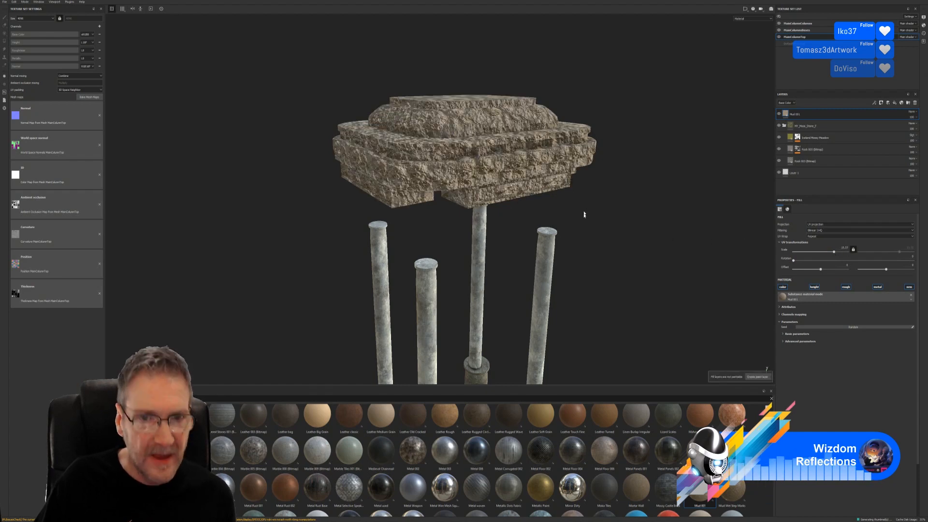
alt+drag(616, 190, 602, 223)
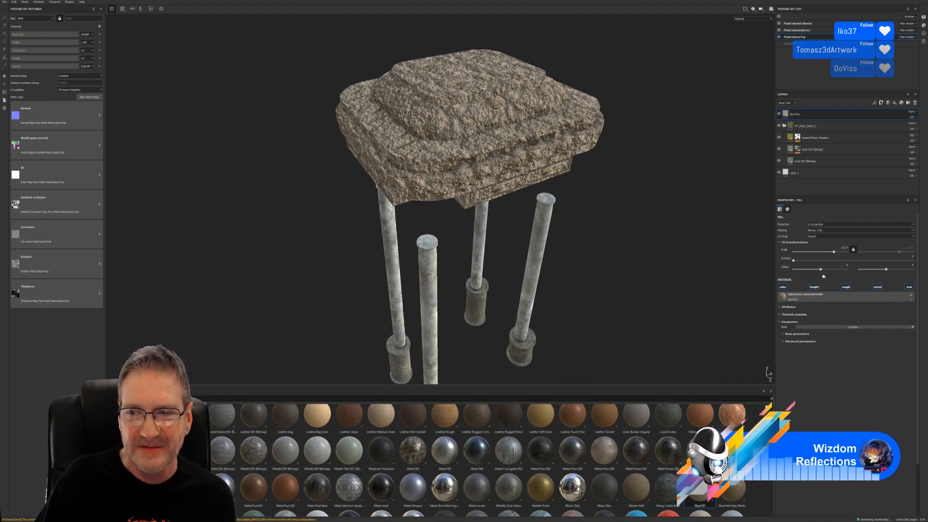
click(829, 252)
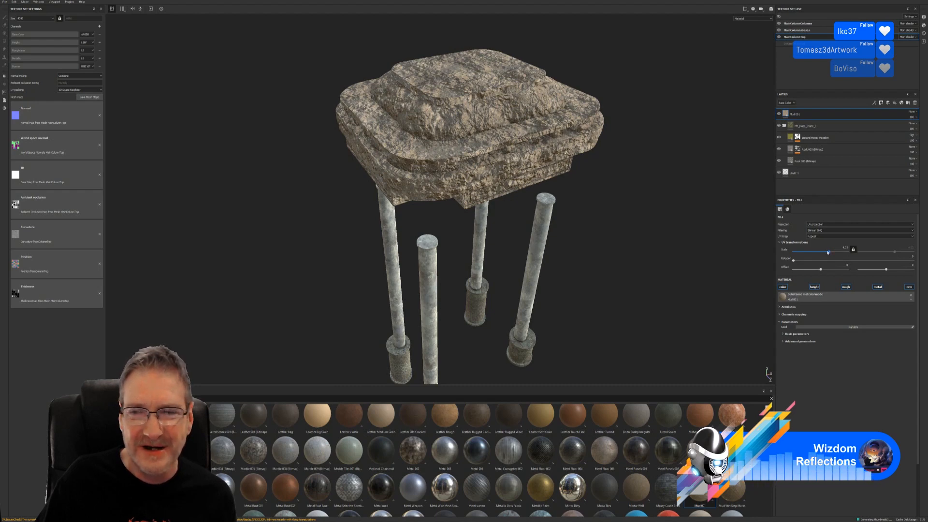
- Darken the mud layer's ground color in its advanced parameters
click(785, 342)
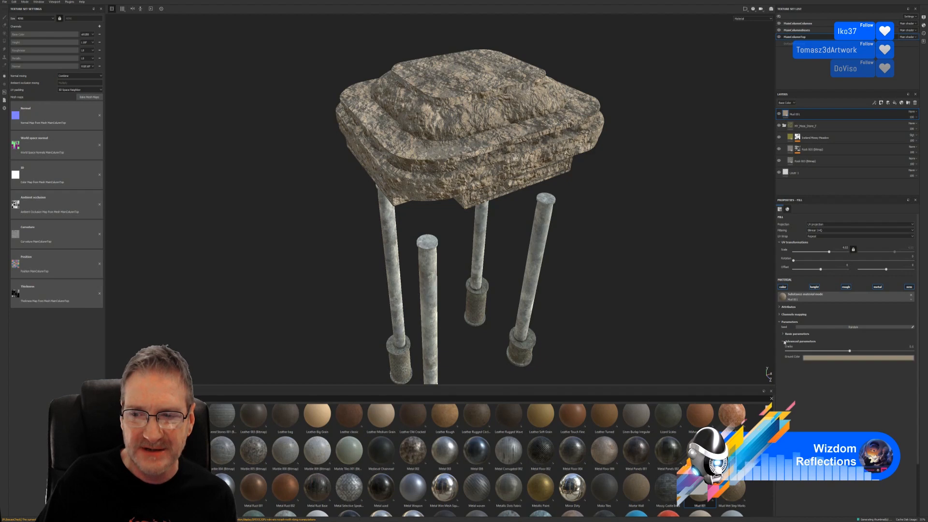
click(824, 358)
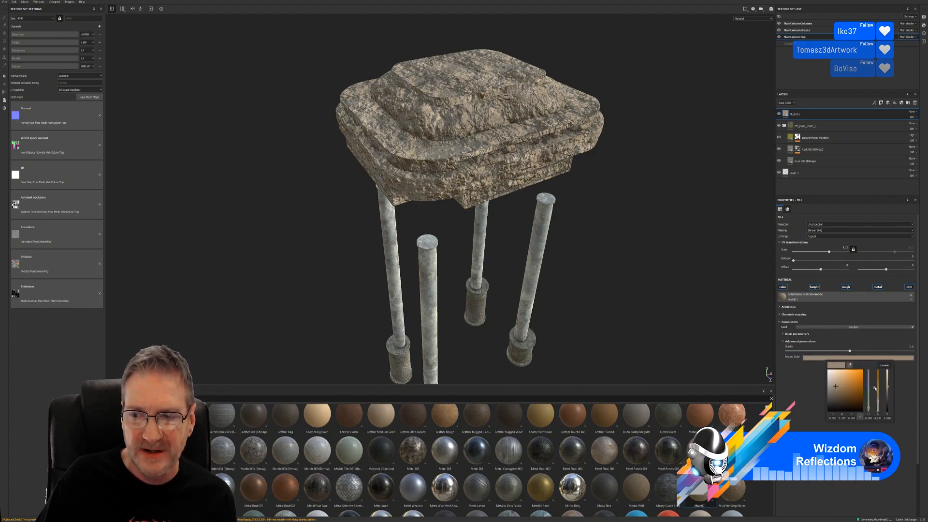
click(888, 395)
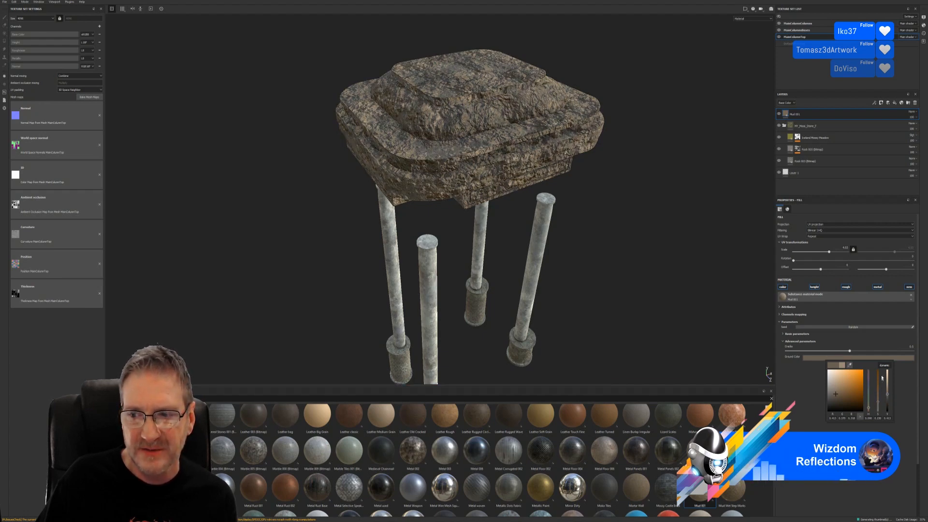
- Turn off the height and normal channels of the mud fill layer on the column top
click(850, 426)
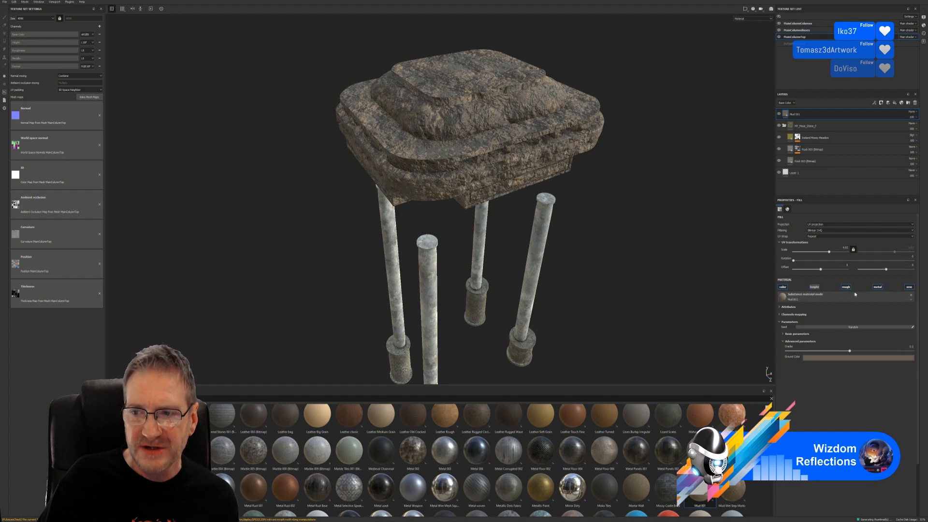
click(911, 287)
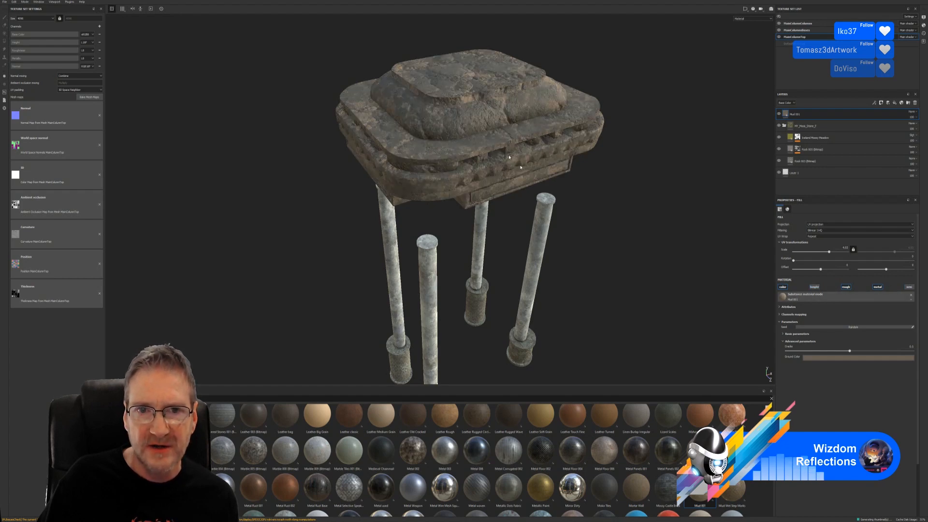
alt+drag(364, 230, 614, 166)
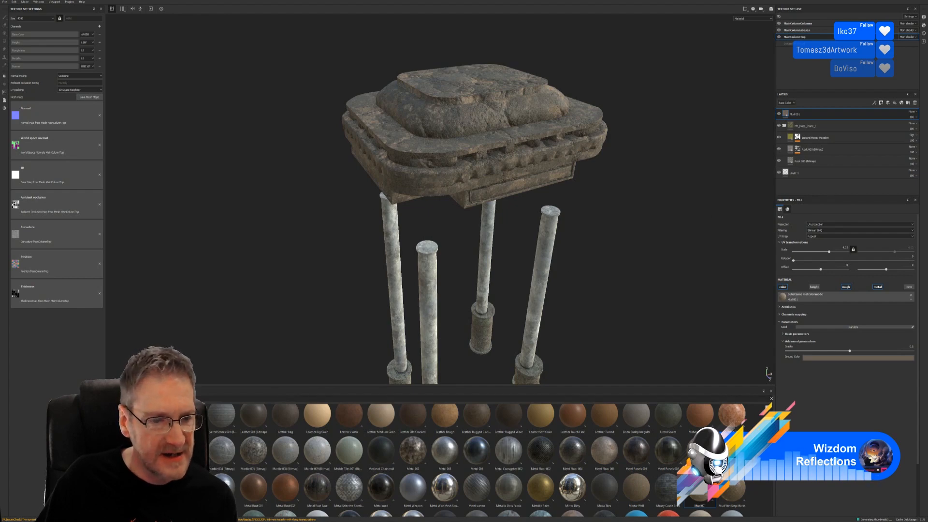
- Apply the Dirt Dry smart mask to the mud layer
click(111, 417)
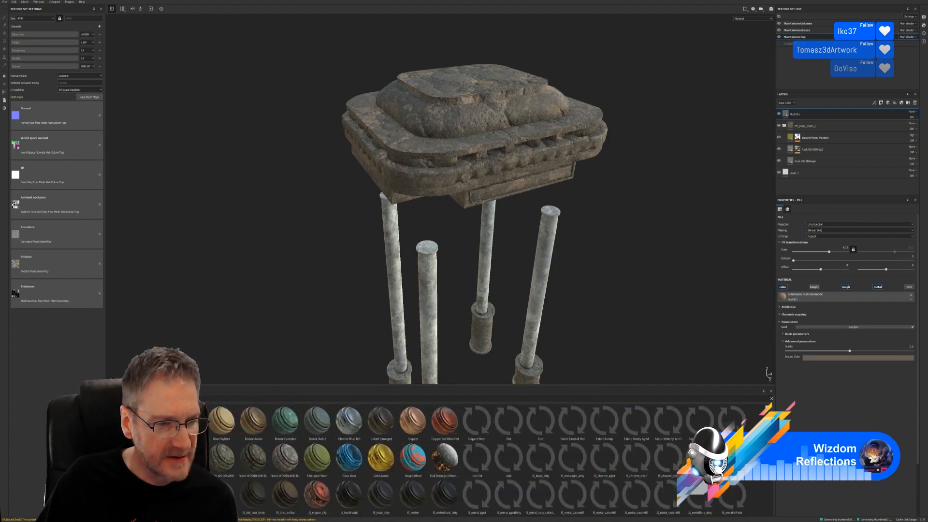
click(114, 467)
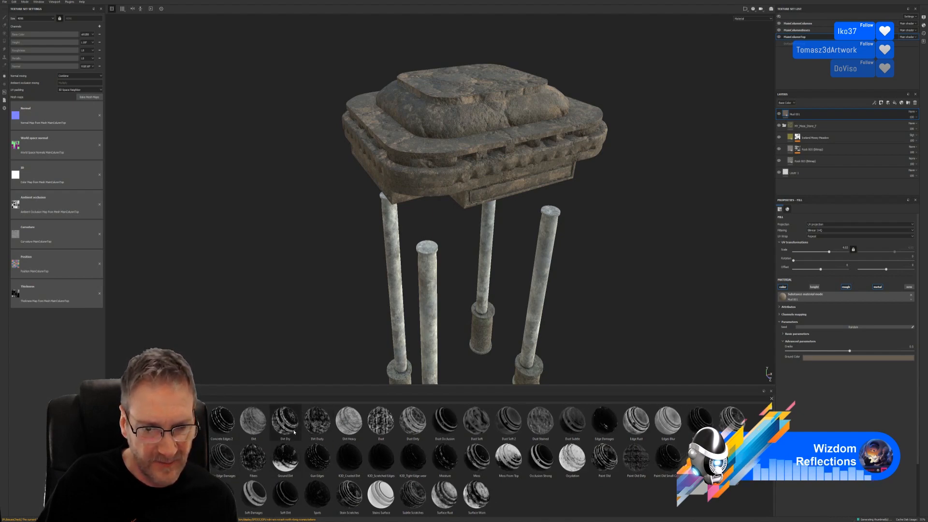
mouse_move(293, 432)
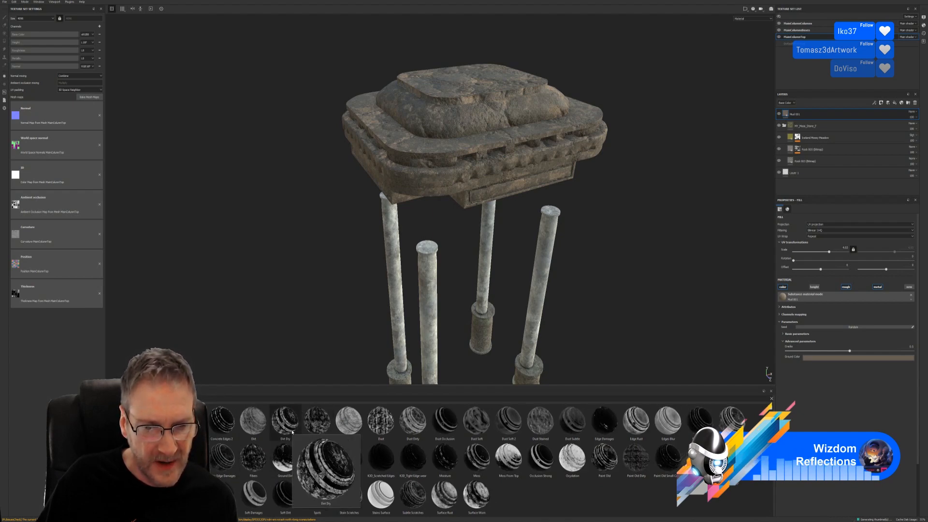
drag(292, 432, 834, 116)
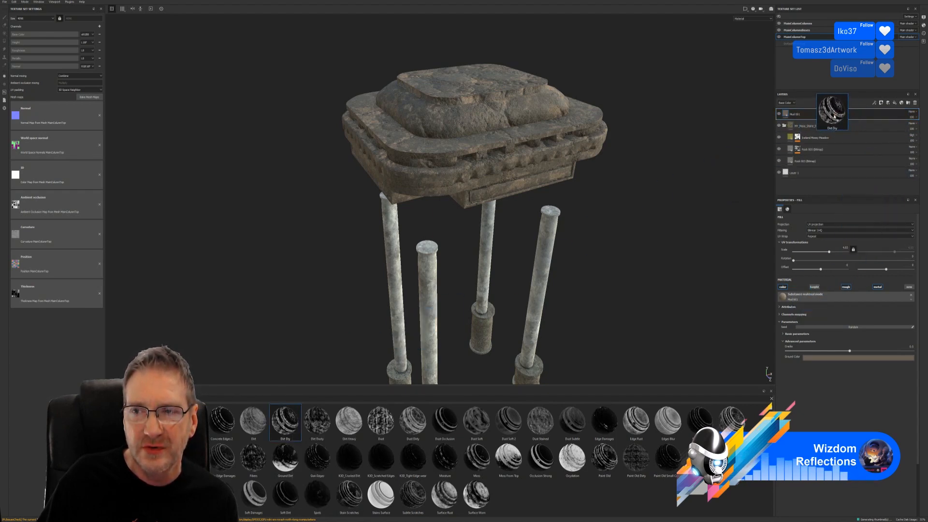
drag(835, 116, 839, 116)
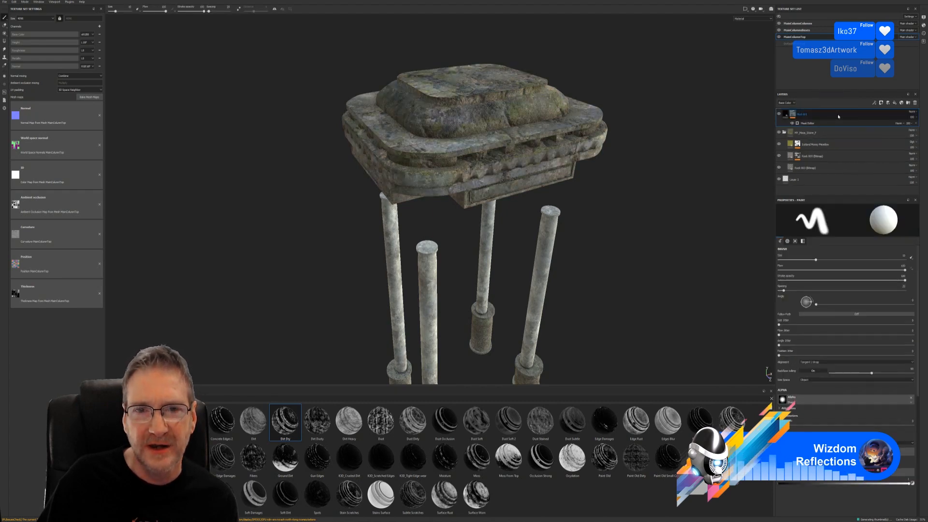
- Raise the global balance slightly in the Mask Editor generator of the mud layer's mask
click(808, 124)
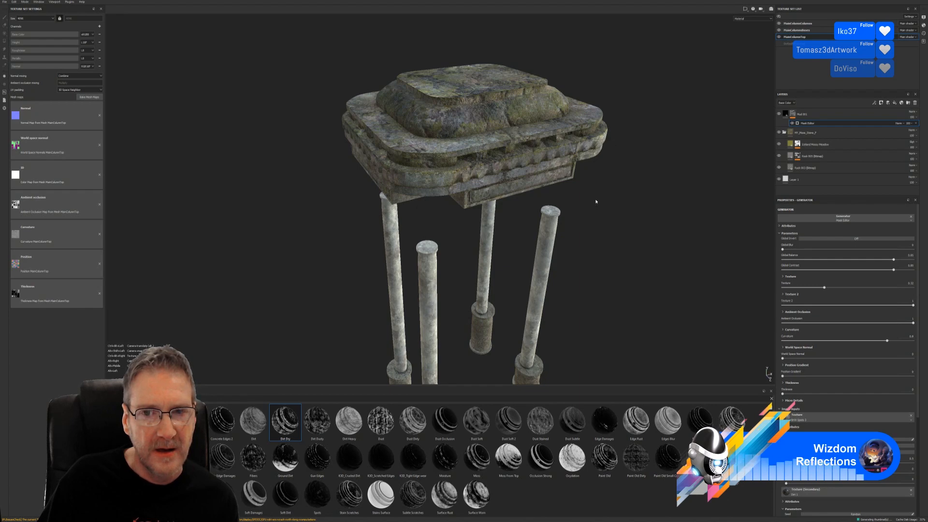
mouse_move(595, 198)
alt+mouse_down()
mouse_move(556, 213)
mouse_move(583, 205)
alt+mouse_up()
scroll(478, 123, up, 2)
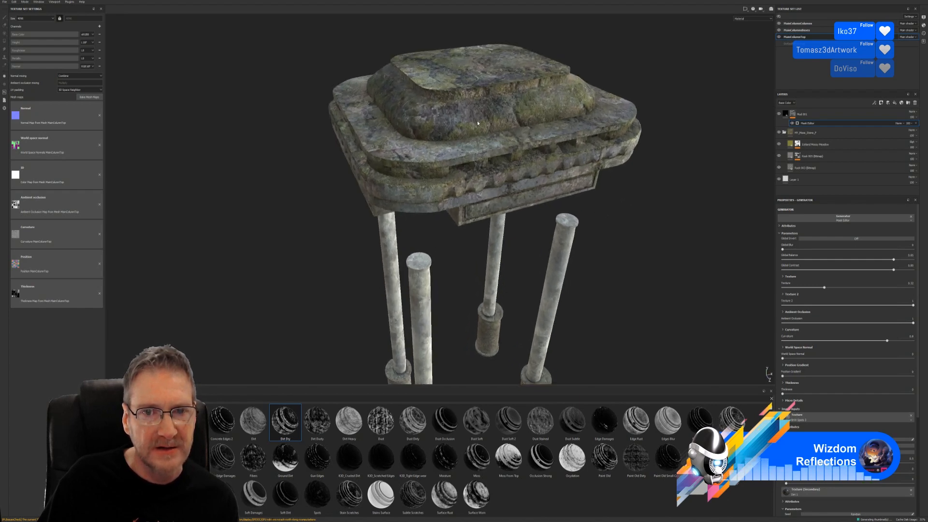
scroll(477, 123, up, 3)
scroll(493, 134, up, 2)
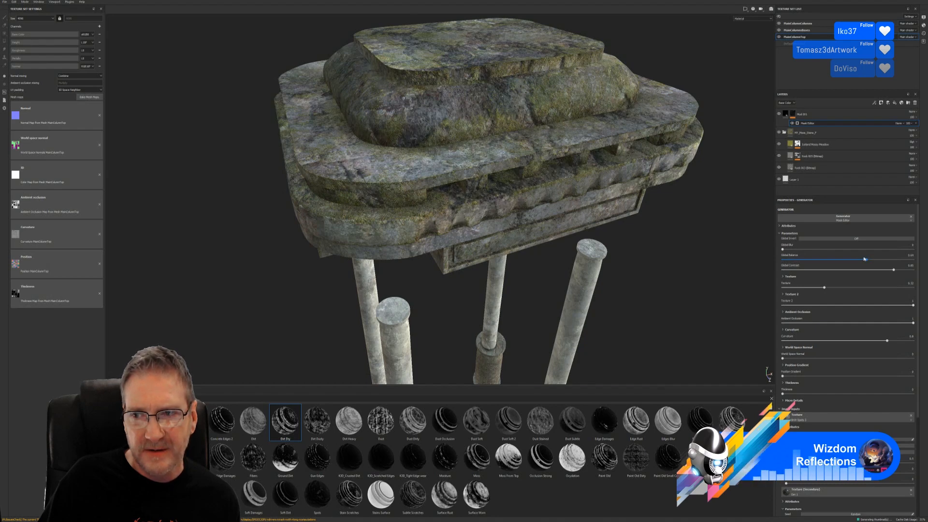
click(819, 260)
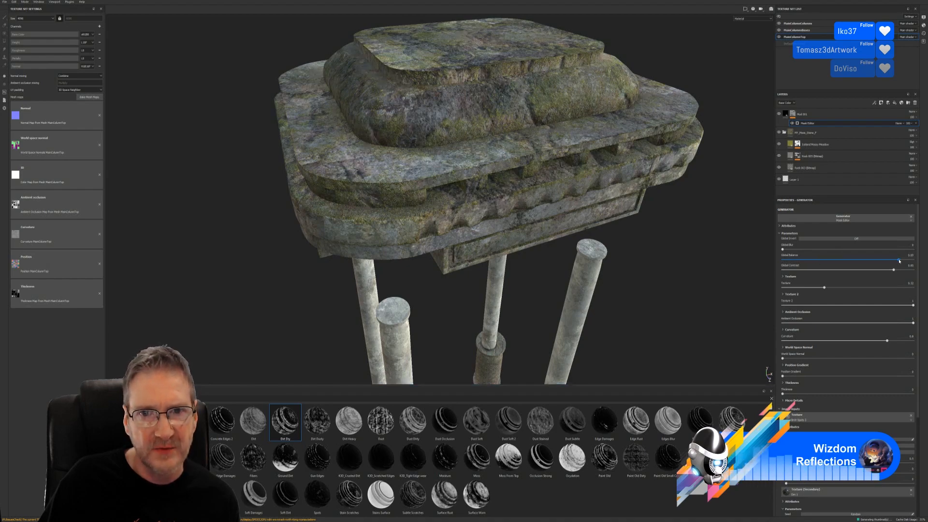
scroll(489, 129, up, 5)
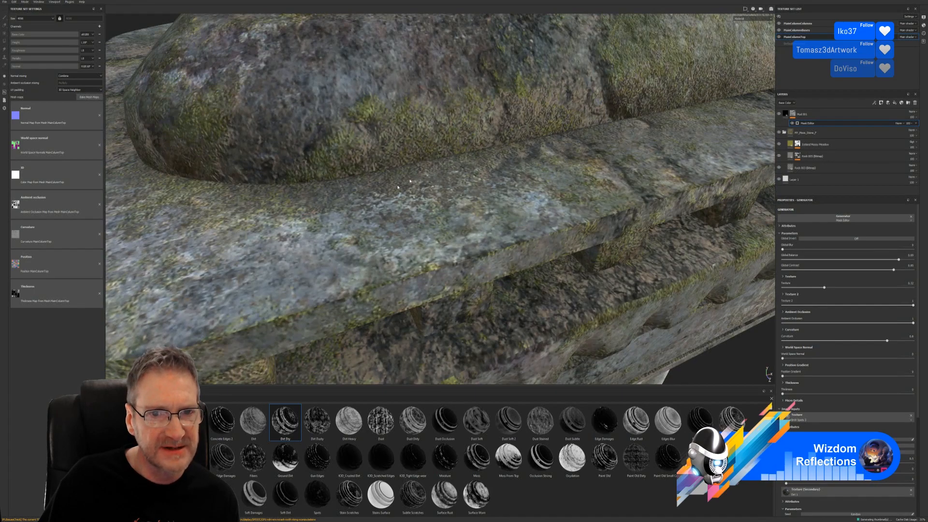
scroll(440, 170, down, 6)
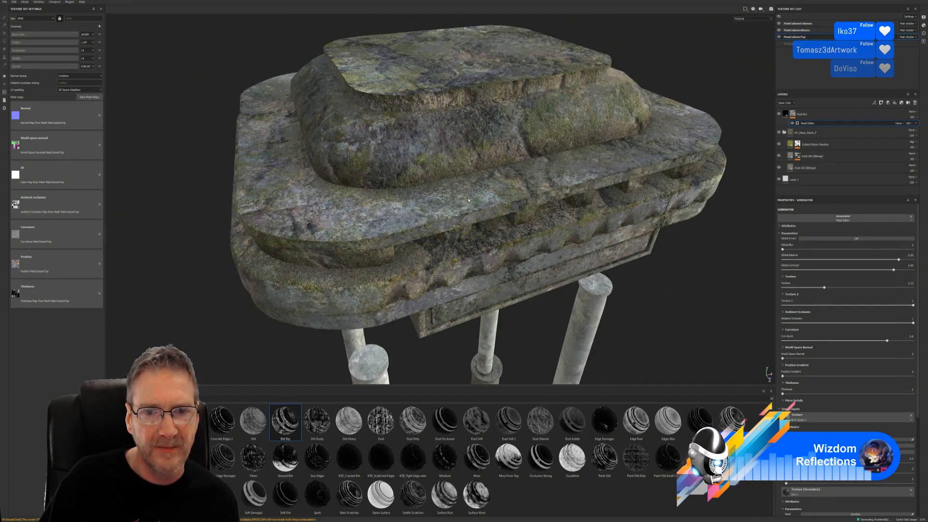
- Try different texture amounts in the mud mask's generator and settle on 0.47
drag(825, 287, 869, 288)
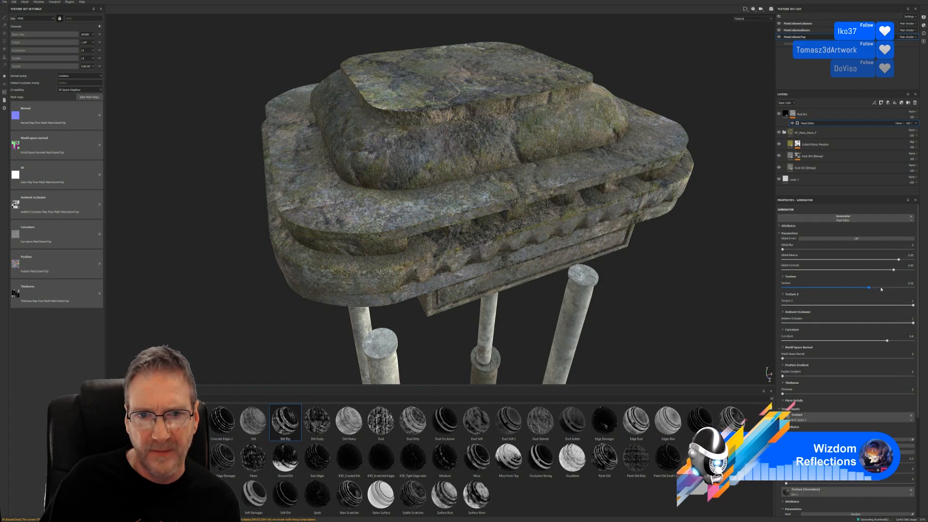
click(882, 289)
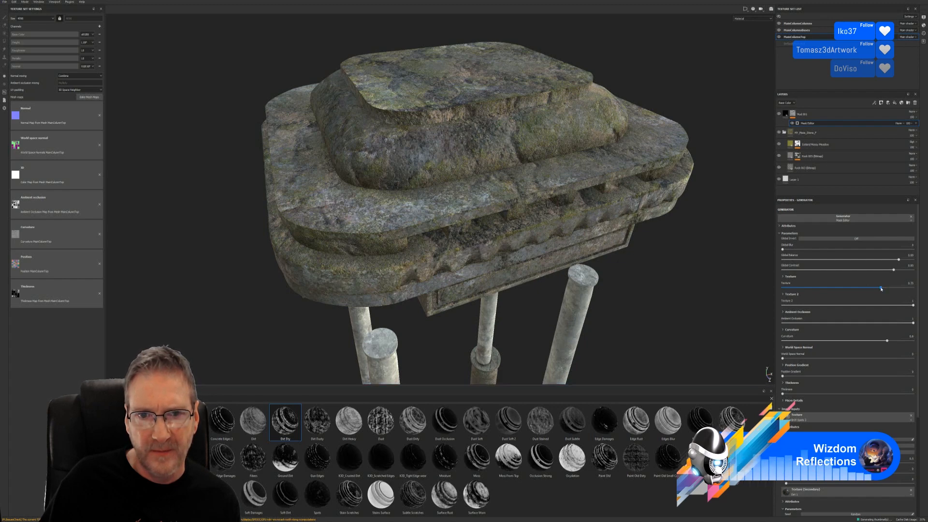
click(799, 289)
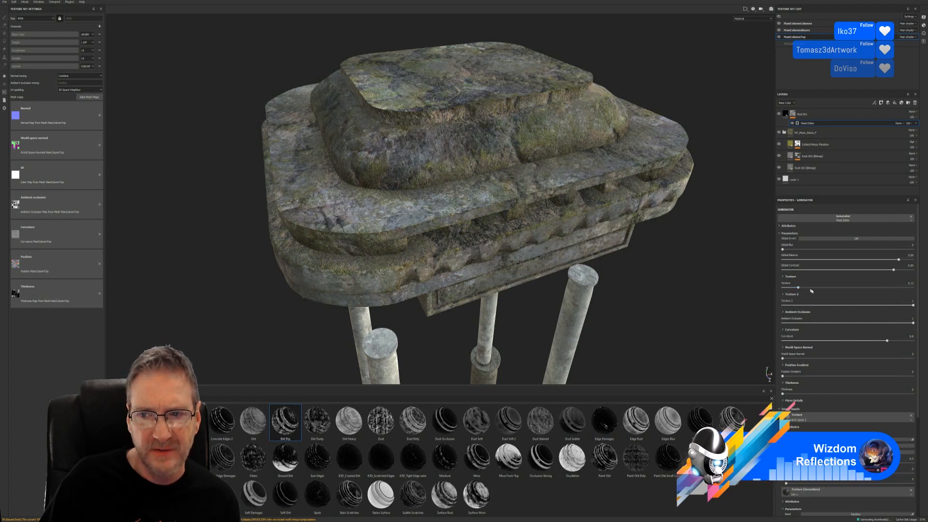
click(881, 288)
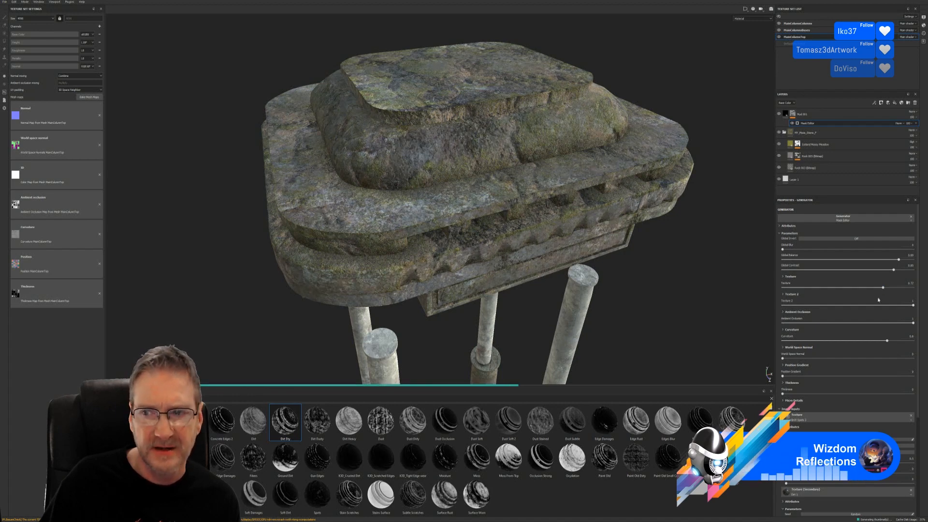
click(853, 288)
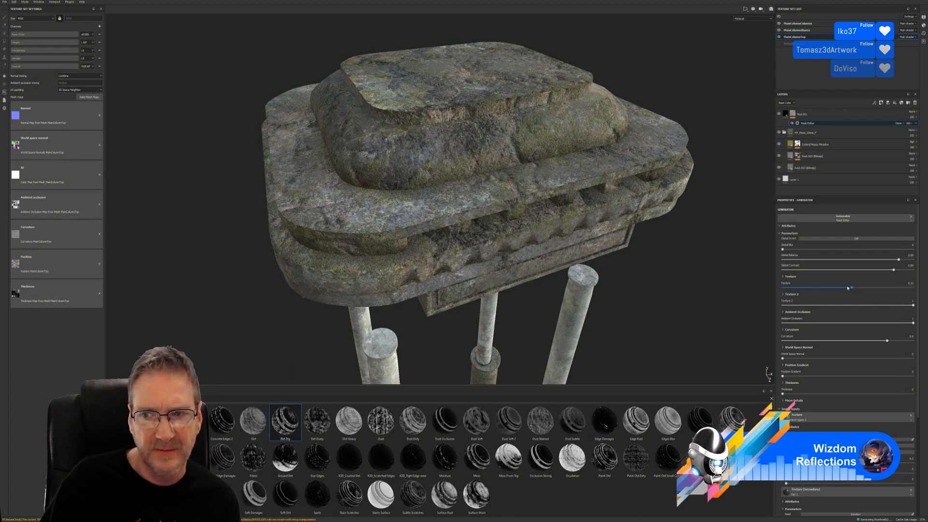
drag(848, 288, 845, 288)
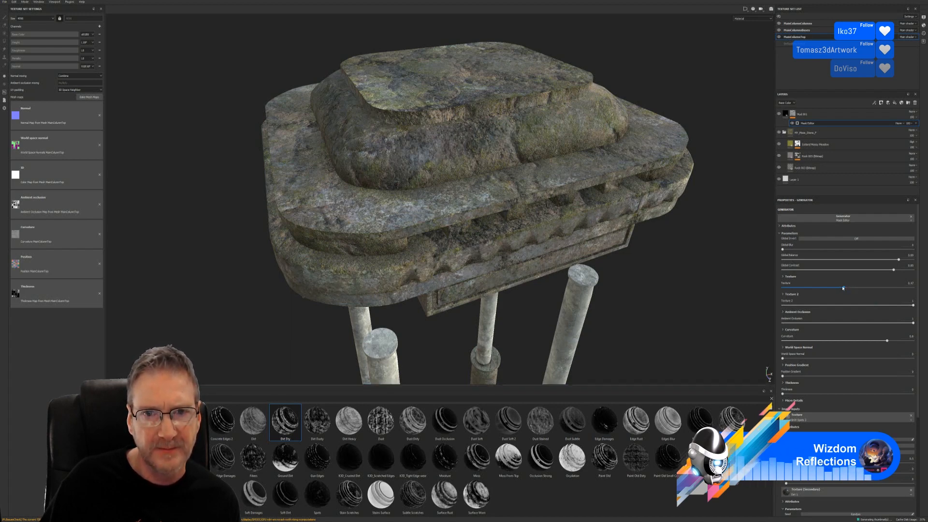
- Set the curvature influence of the mud mask's generator to 0.47 after testing low and high values
alt+drag(639, 117, 476, 229)
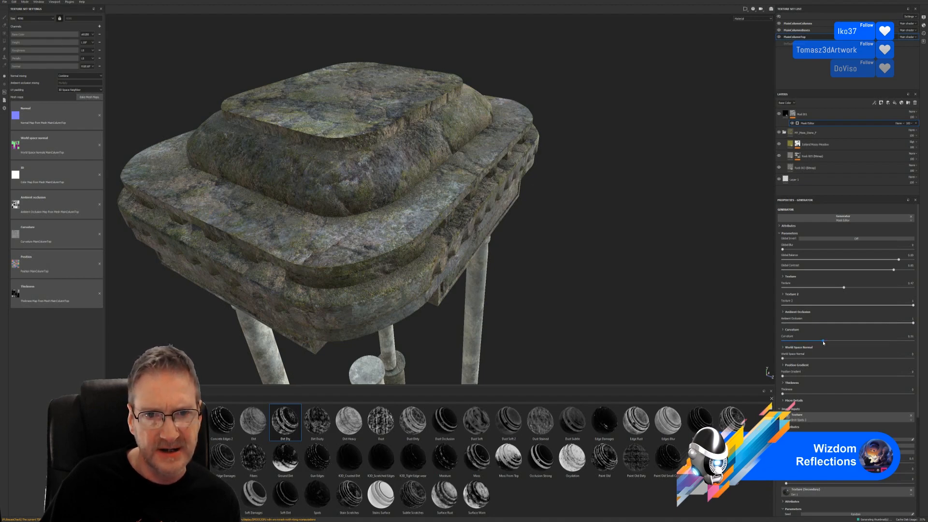
click(796, 341)
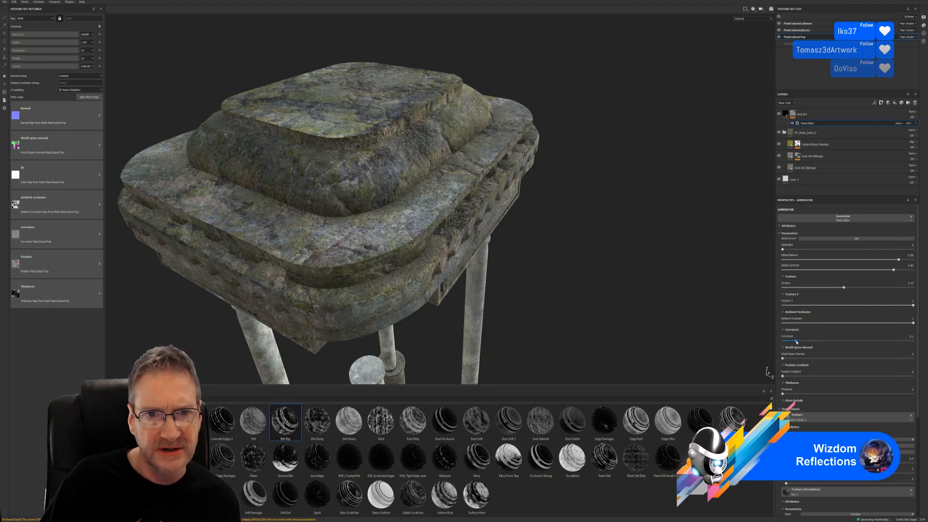
scroll(384, 124, up, 2)
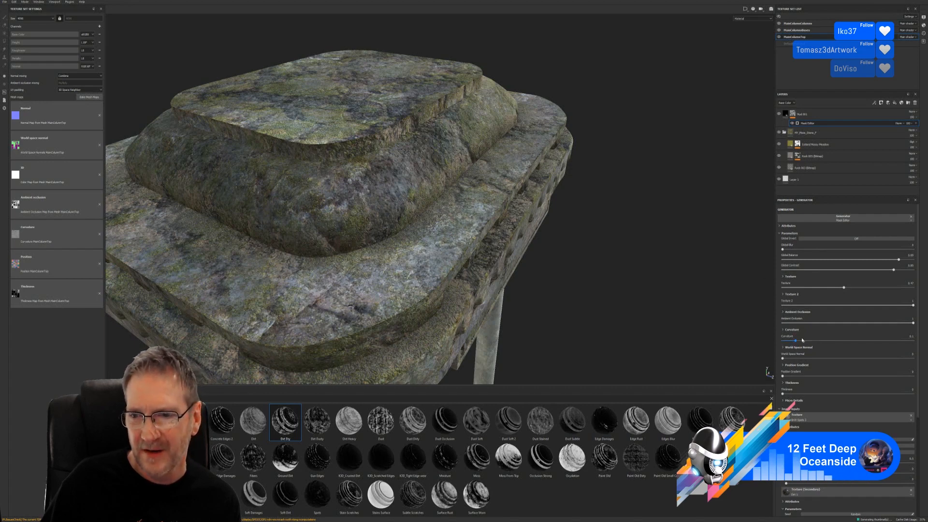
click(893, 340)
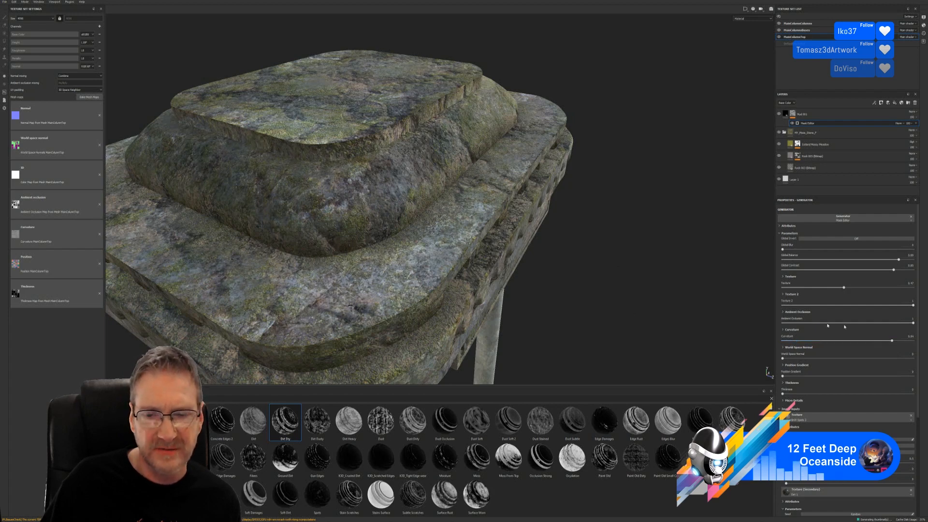
click(874, 341)
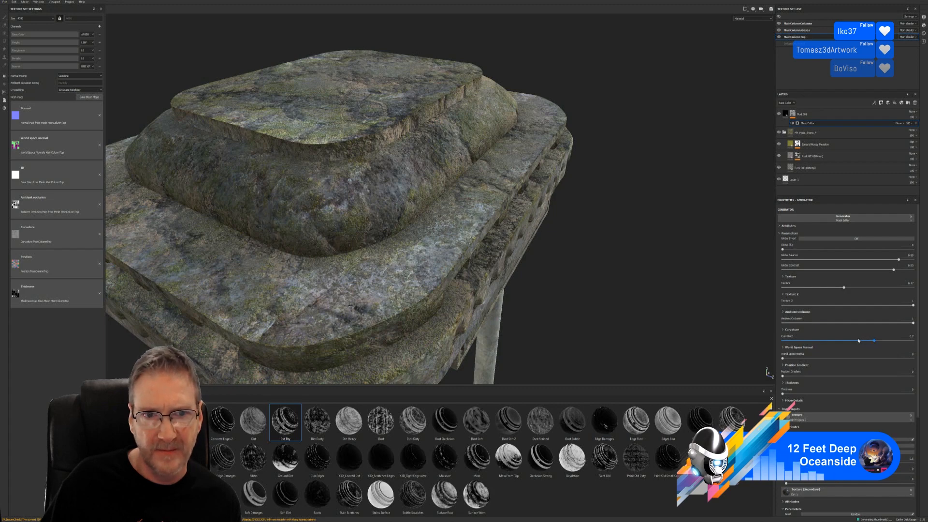
click(859, 341)
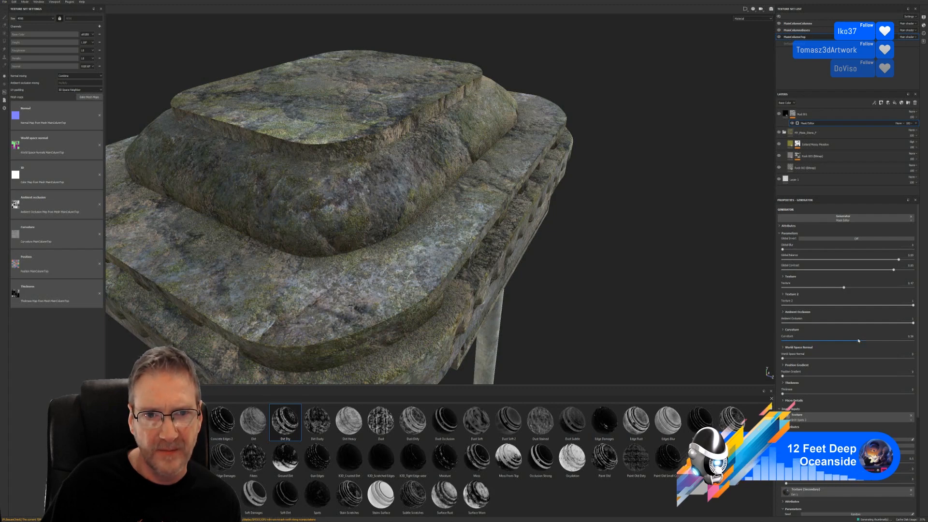
click(844, 341)
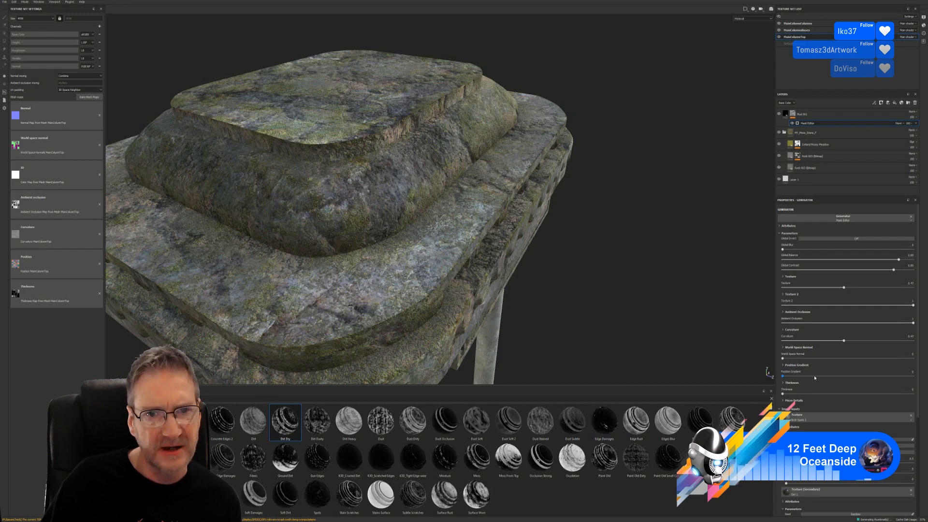
- Set the position gradient influence of the mud mask's generator to 0.1
click(814, 376)
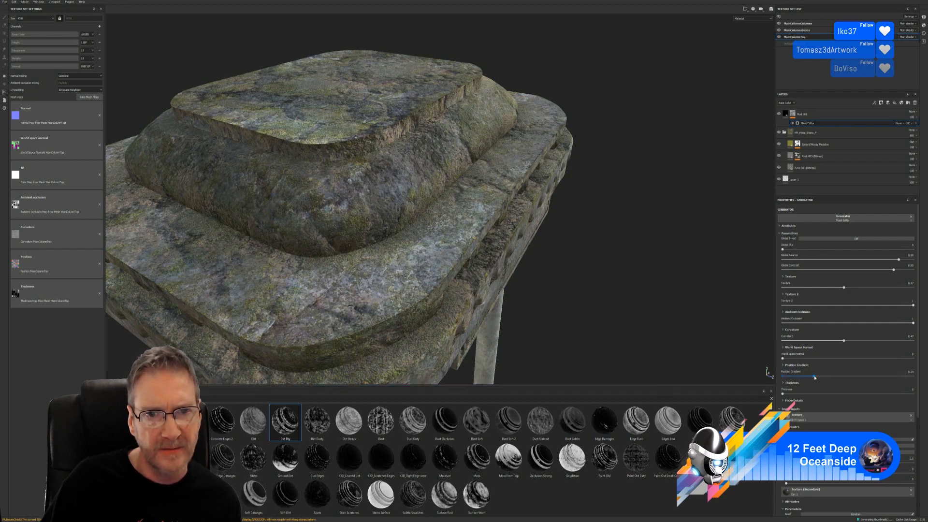
click(867, 377)
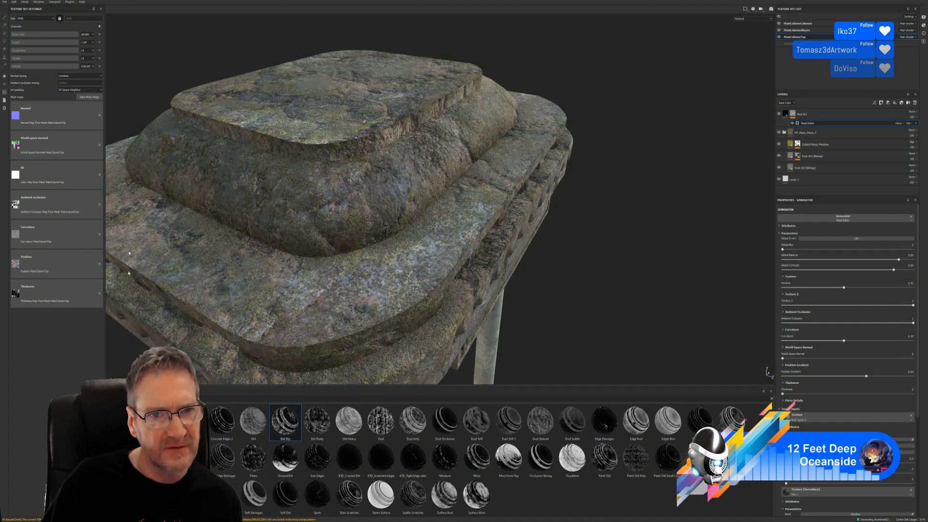
click(797, 377)
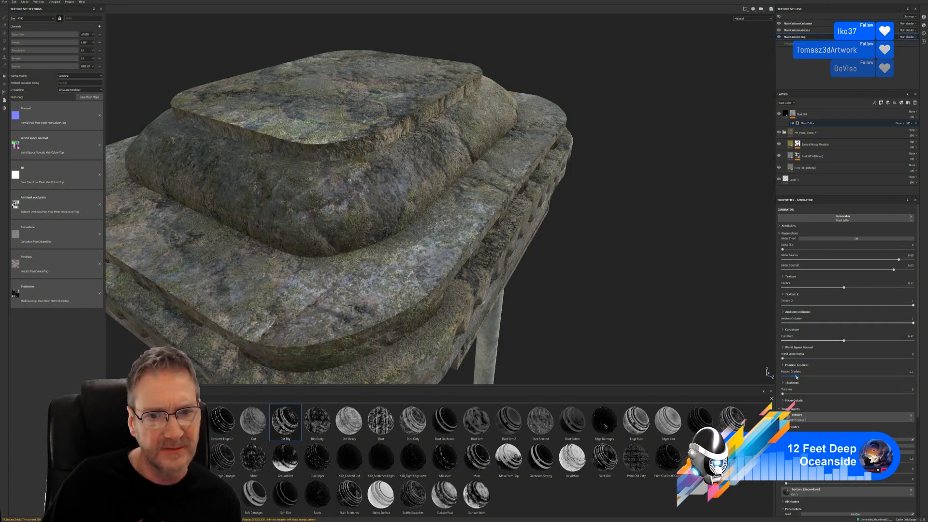
- Toggle the mud layer's visibility repeatedly to compare the column top with and without mud
scroll(439, 230, down, 10)
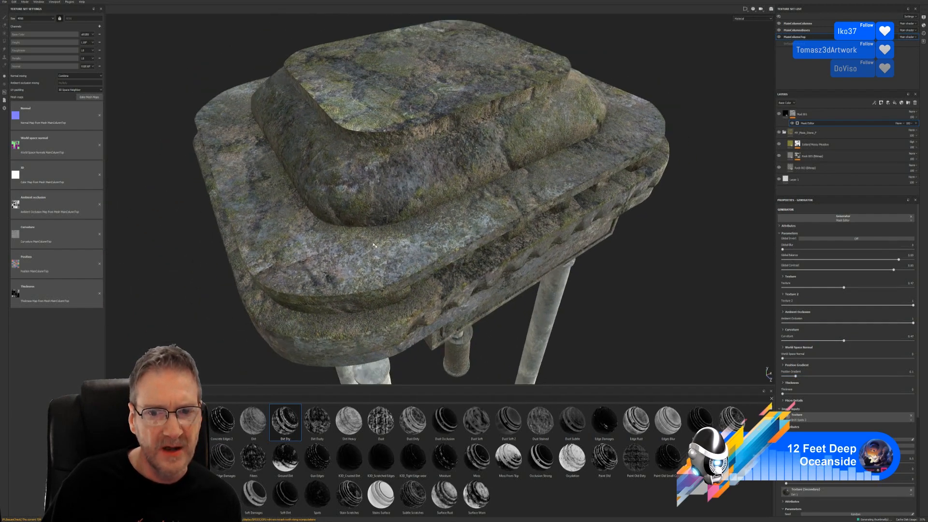
alt+drag(436, 216, 445, 232)
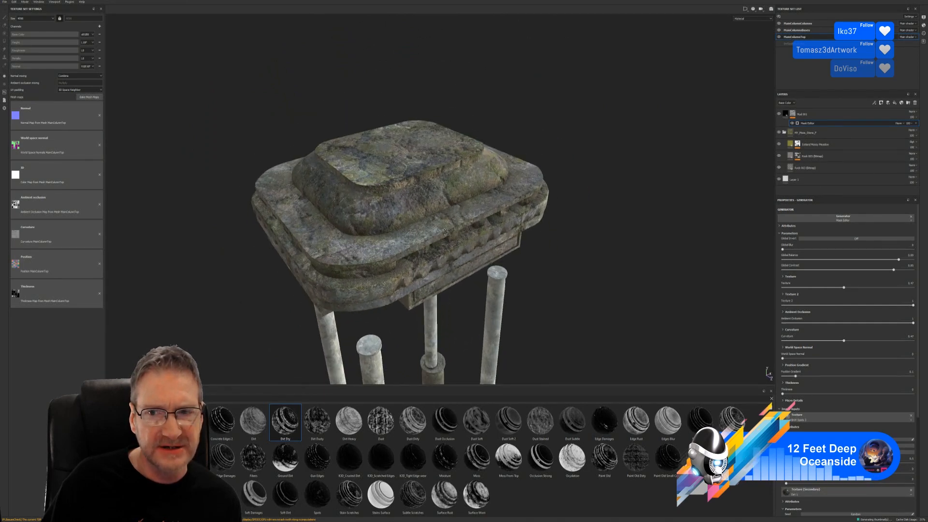
click(779, 114)
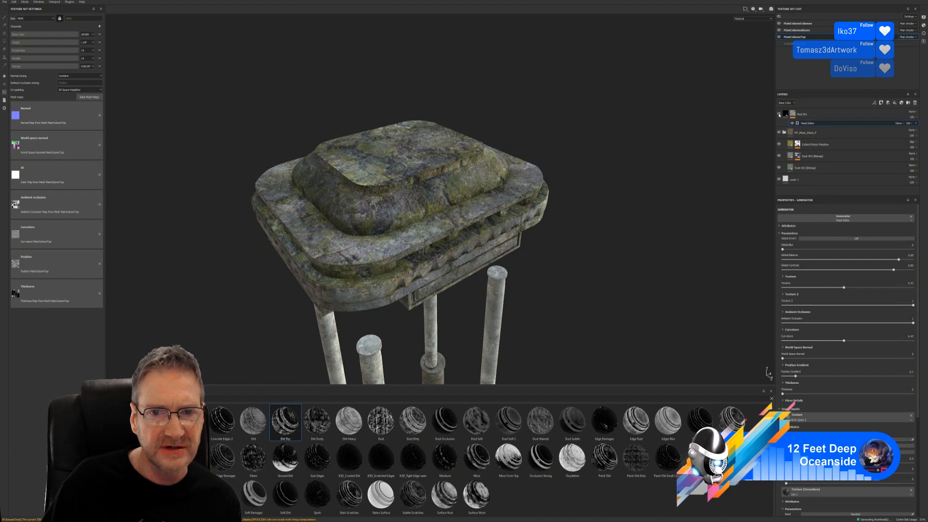
click(779, 115)
click(779, 114)
click(780, 115)
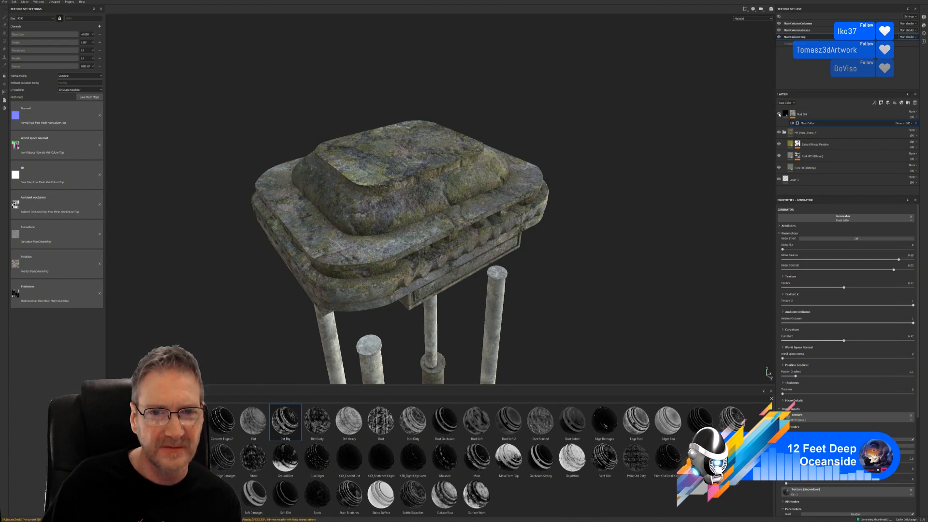
click(779, 115)
click(780, 114)
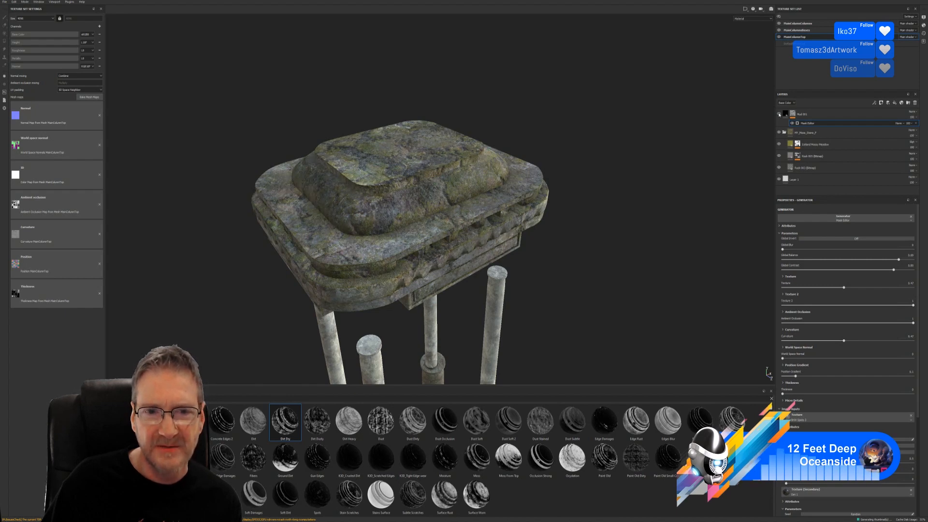
- Darken the ground color of the mud layer's fill material to a deeper brown
click(779, 114)
click(786, 116)
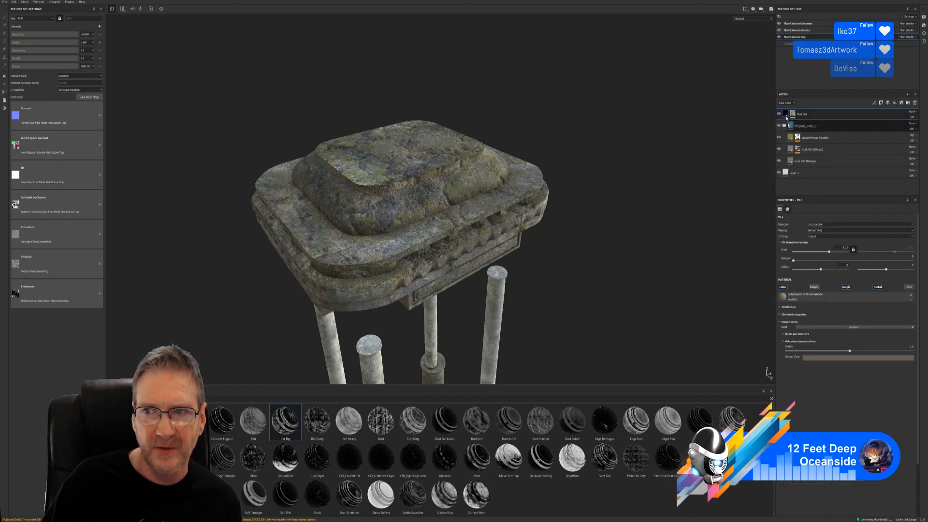
click(862, 358)
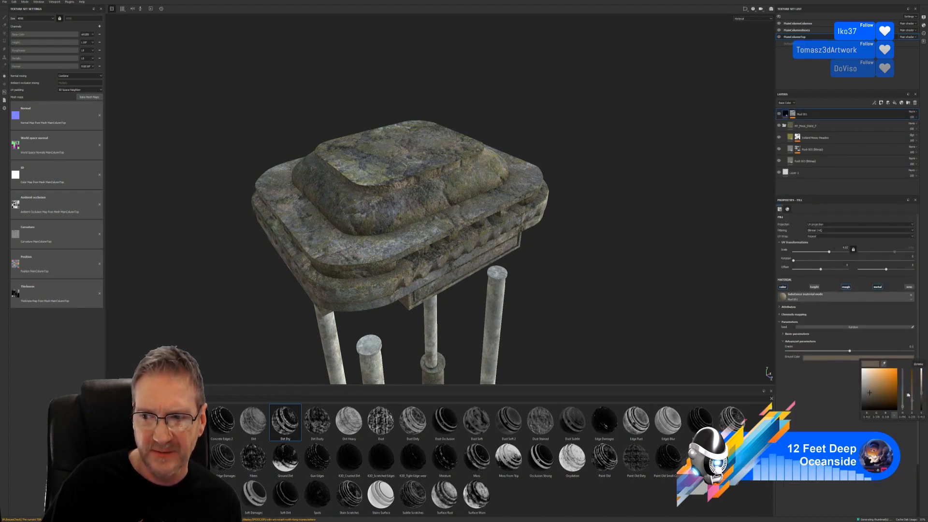
click(922, 400)
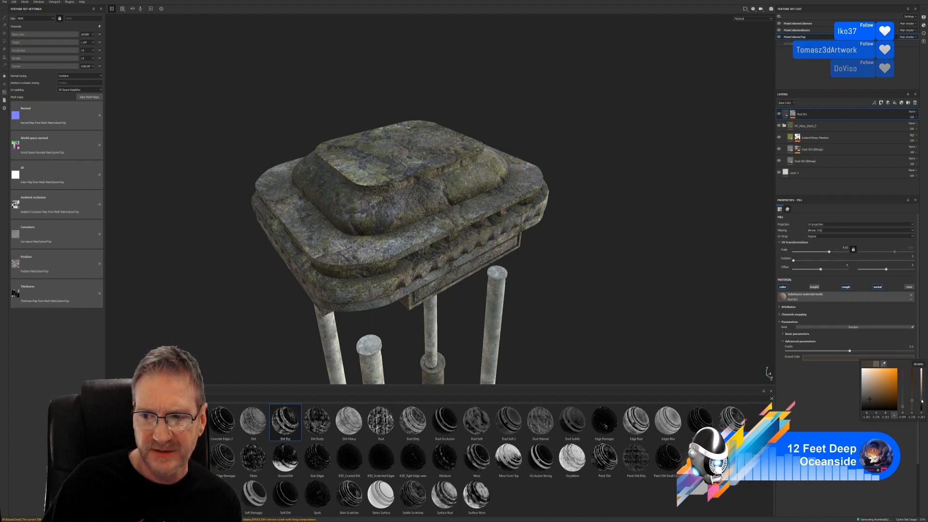
click(827, 403)
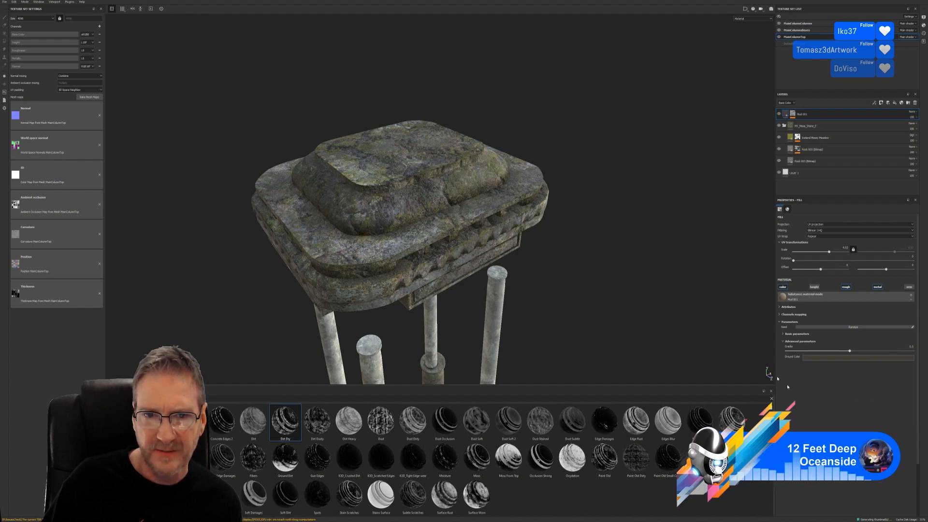
- Toggle the mud layer's visibility on and off to judge the darker mud against the mossy stone
click(779, 115)
click(779, 114)
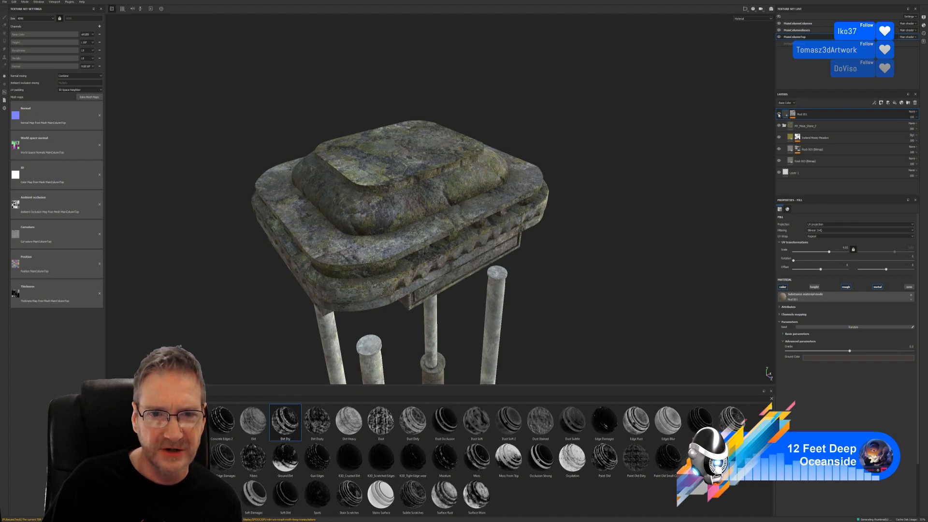
click(779, 115)
click(779, 114)
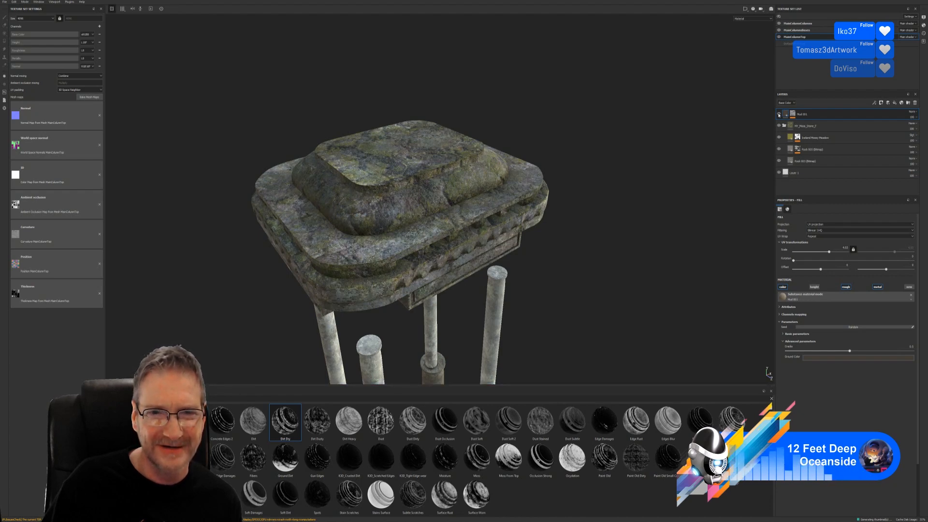
click(779, 115)
click(779, 115)
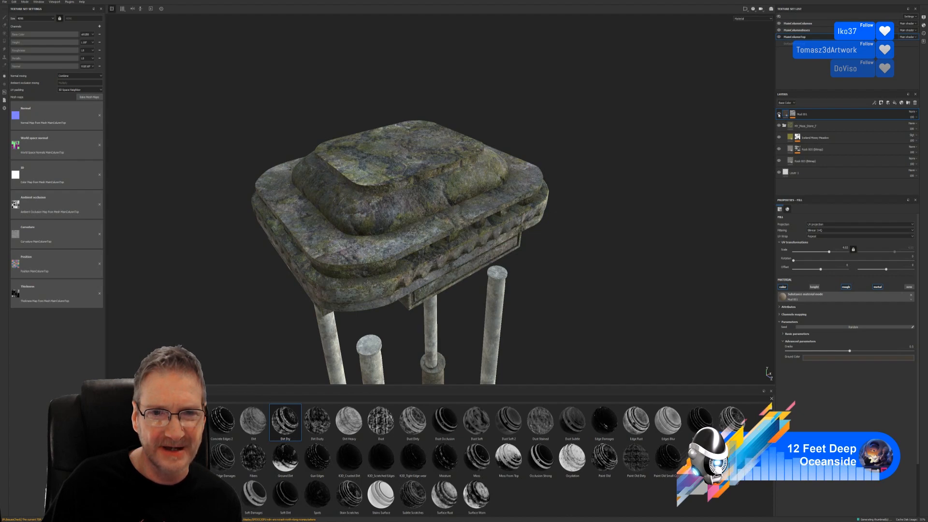
click(780, 115)
click(780, 115)
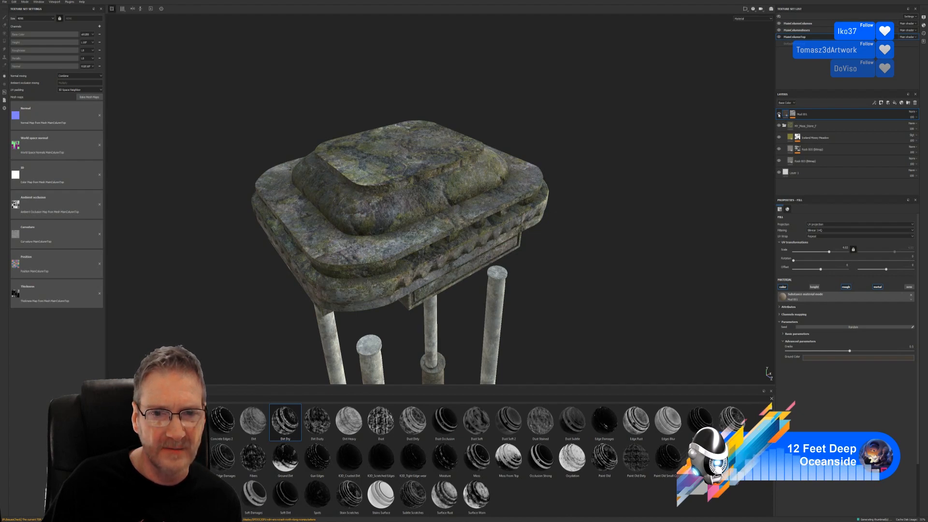
- Inspect the mossy, muddy column top from several angles and compare it with the pillars and bases below
alt+drag(595, 164, 777, 166)
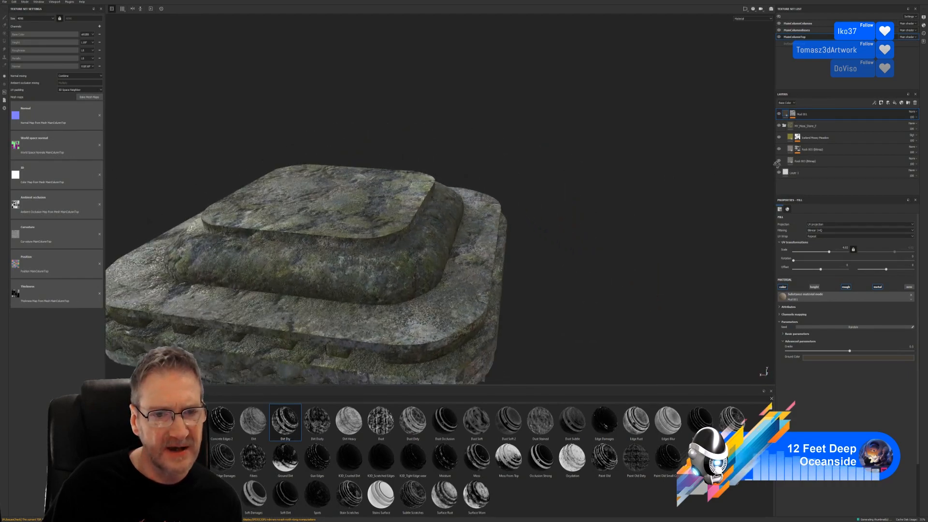
alt+drag(363, 247, 29, 262)
scroll(451, 272, down, 5)
alt+drag(451, 271, 462, 241)
alt+middle_drag(462, 241, 392, 138)
alt+drag(399, 215, 391, 173)
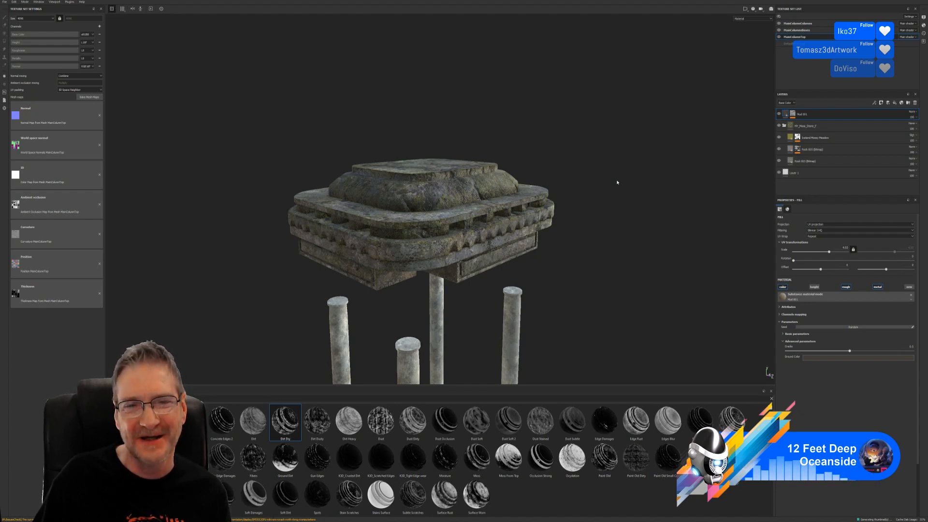
alt+drag(578, 162, 573, 193)
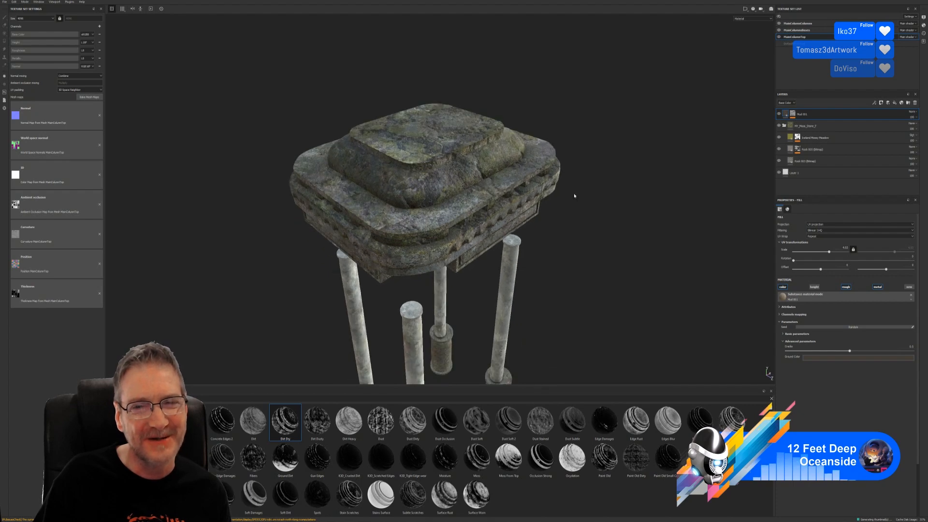
alt+middle_drag(574, 193, 587, 222)
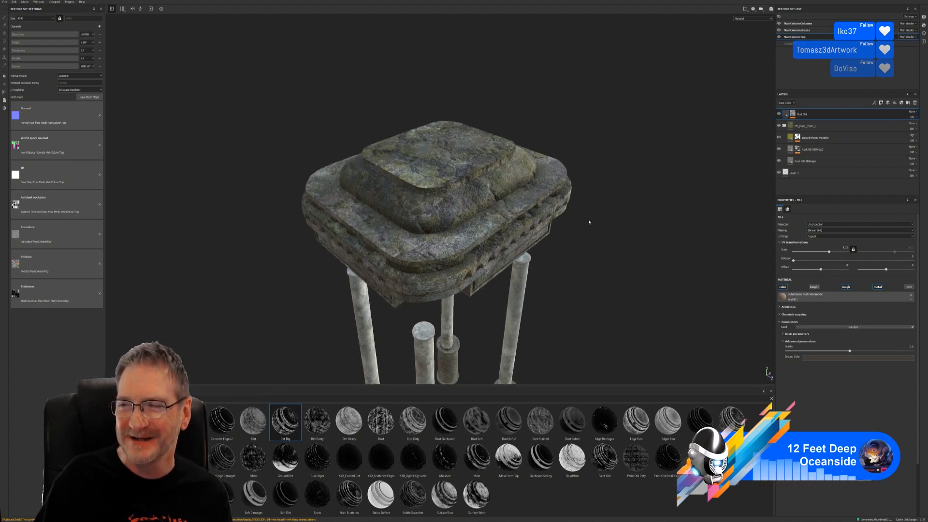
alt+drag(606, 257, 562, 241)
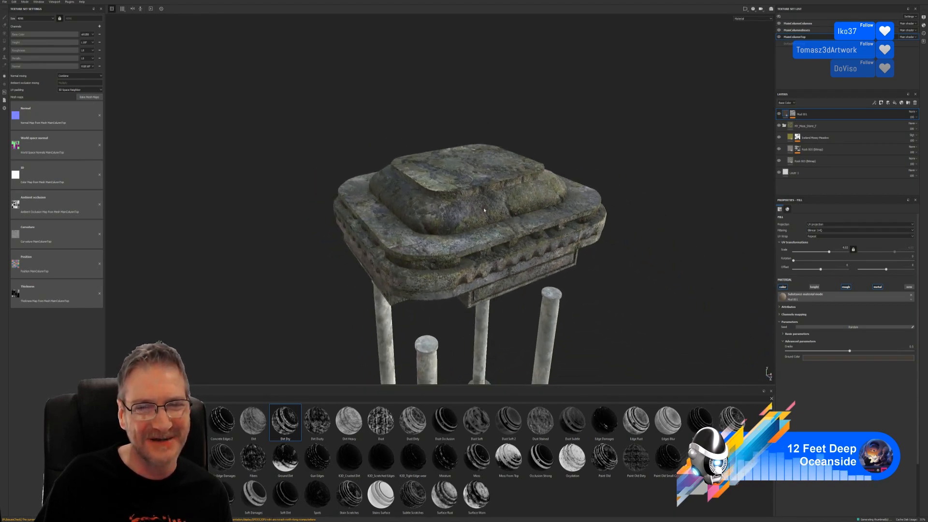
alt+middle_drag(484, 210, 525, 229)
alt+right_drag(524, 228, 525, 247)
alt+drag(509, 248, 413, 195)
alt+drag(513, 186, 506, 125)
alt+right_drag(506, 124, 477, 200)
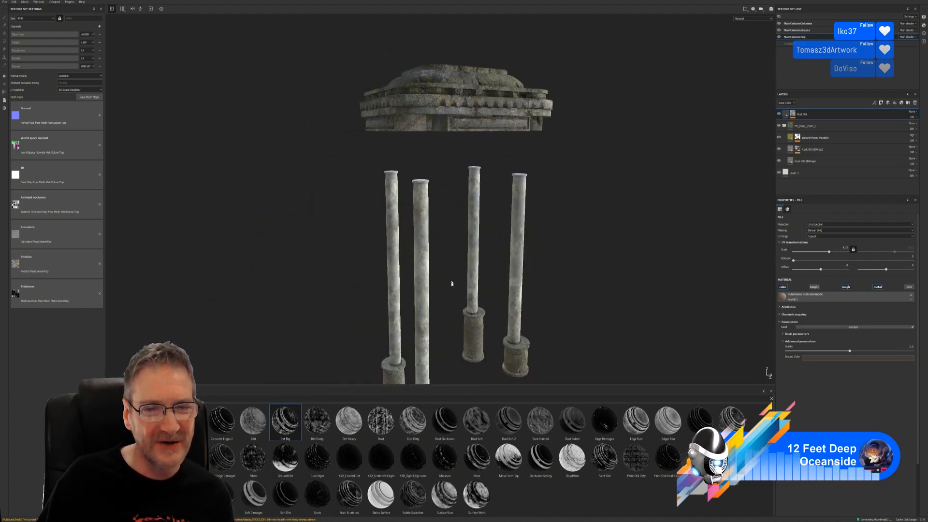
alt+drag(451, 283, 463, 188)
alt+drag(479, 262, 471, 236)
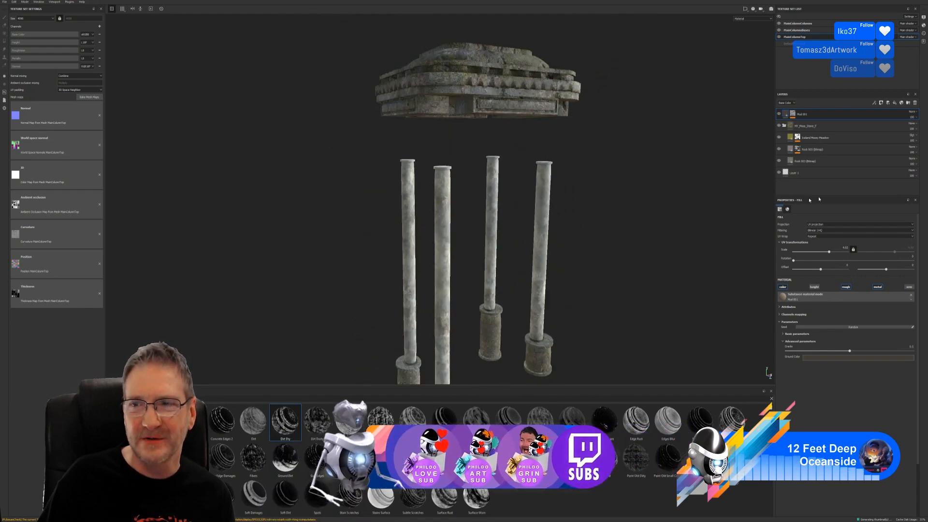
- Copy the Iceland Mossy Meadow layer from the column top's stone material folder
click(838, 138)
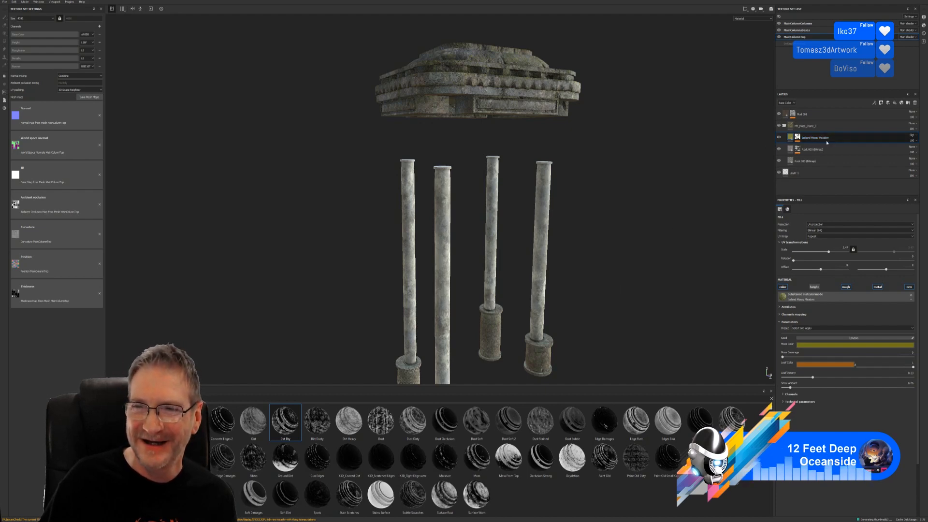
right_click(833, 138)
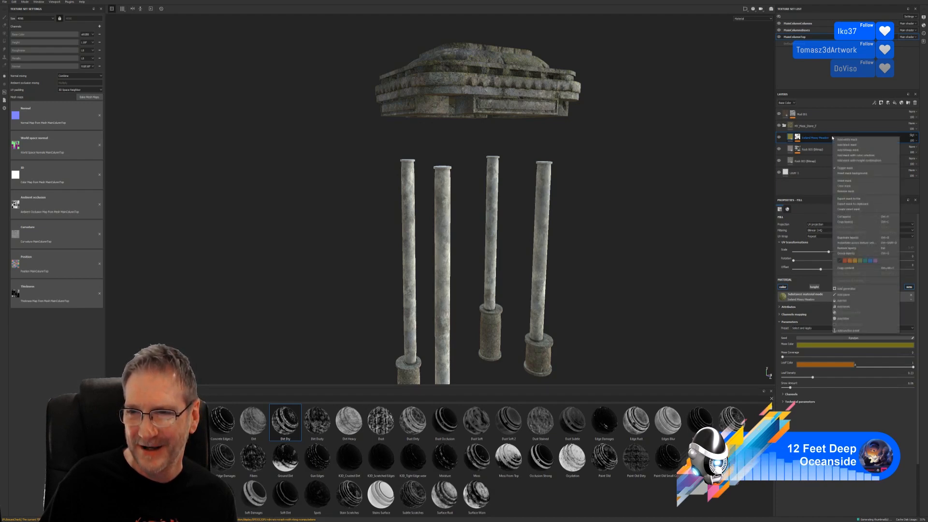
click(846, 223)
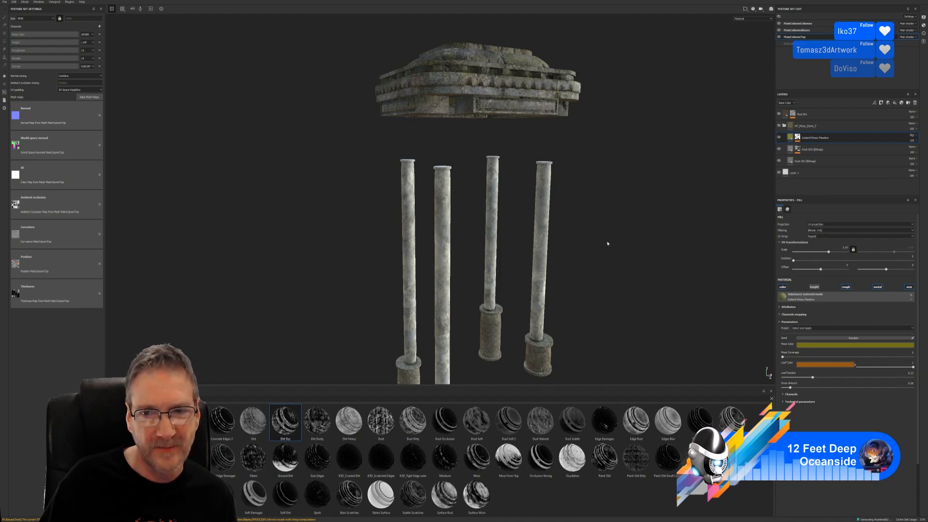
- Paste the copied moss layer above the material folder in the column base texture set and check the bases
alt+drag(607, 238, 640, 161)
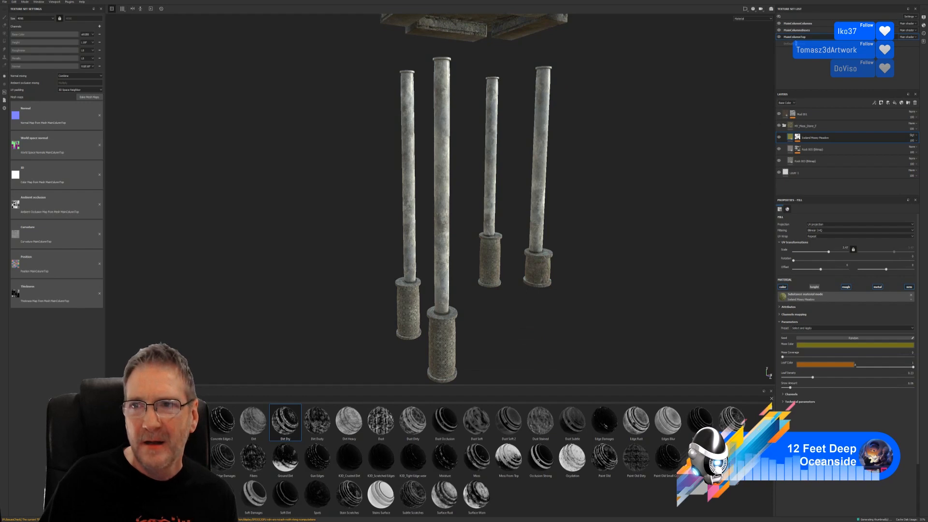
click(779, 30)
click(779, 30)
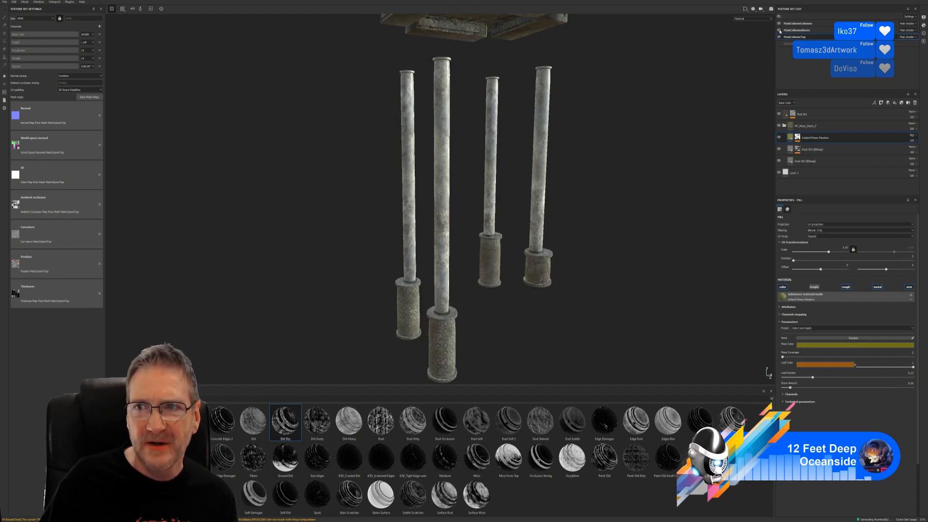
click(802, 30)
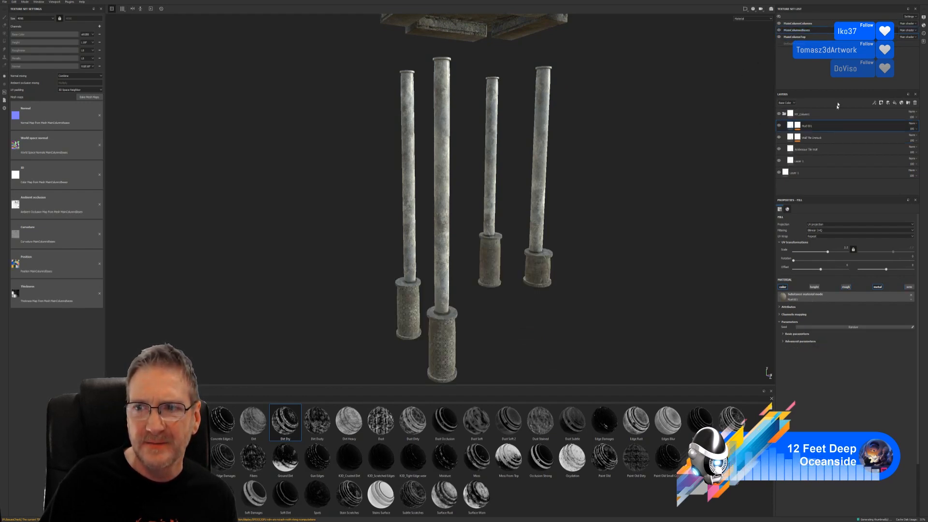
click(829, 127)
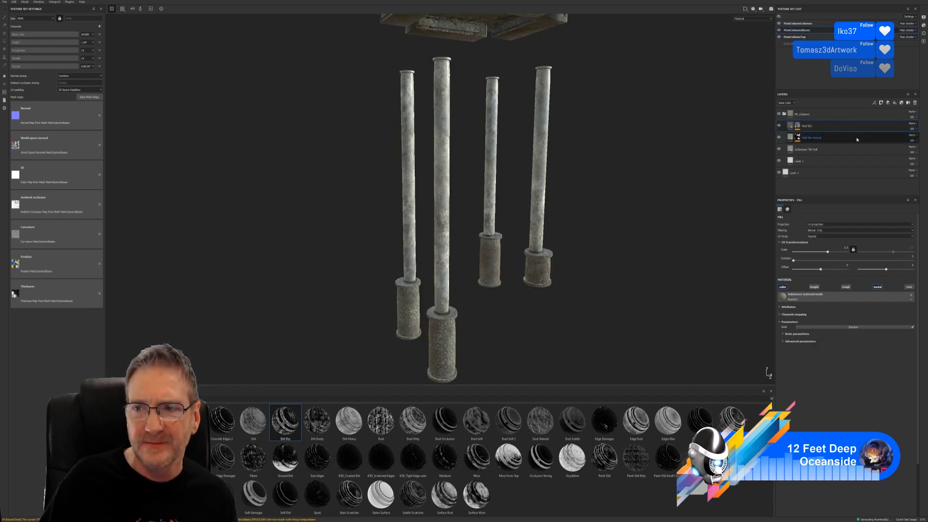
double_click(808, 126)
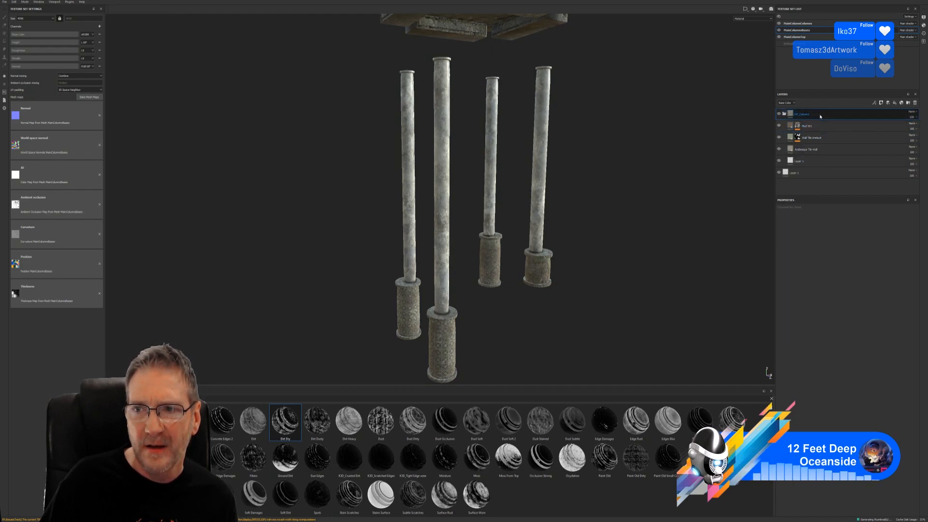
right_click(820, 116)
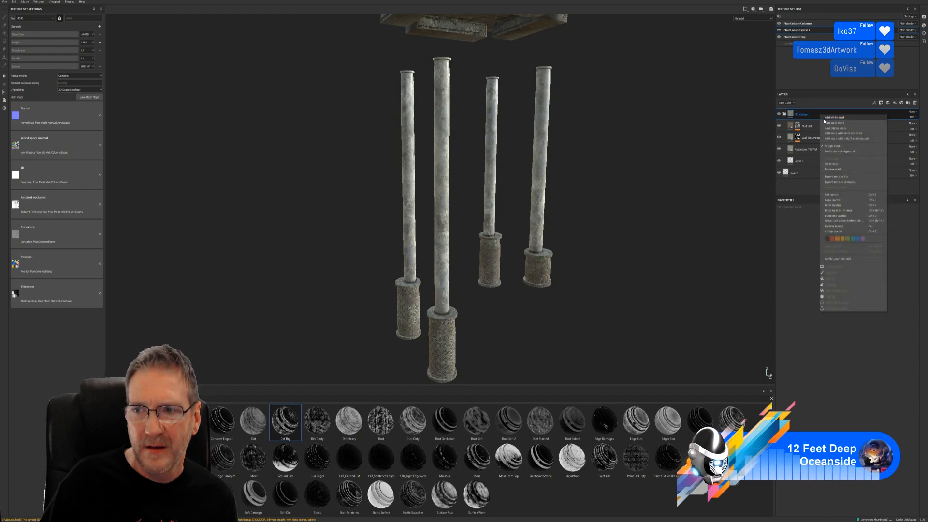
click(841, 205)
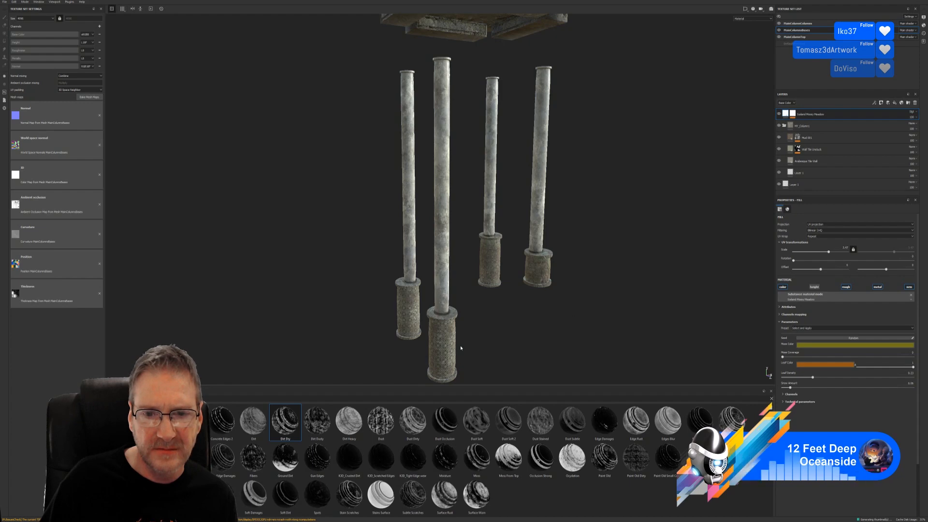
scroll(461, 347, up, 1)
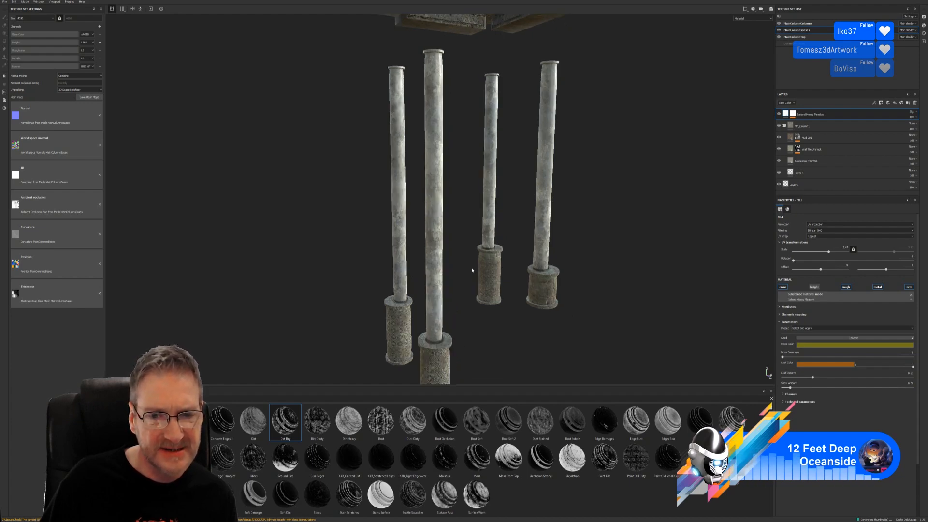
alt+drag(476, 305, 468, 303)
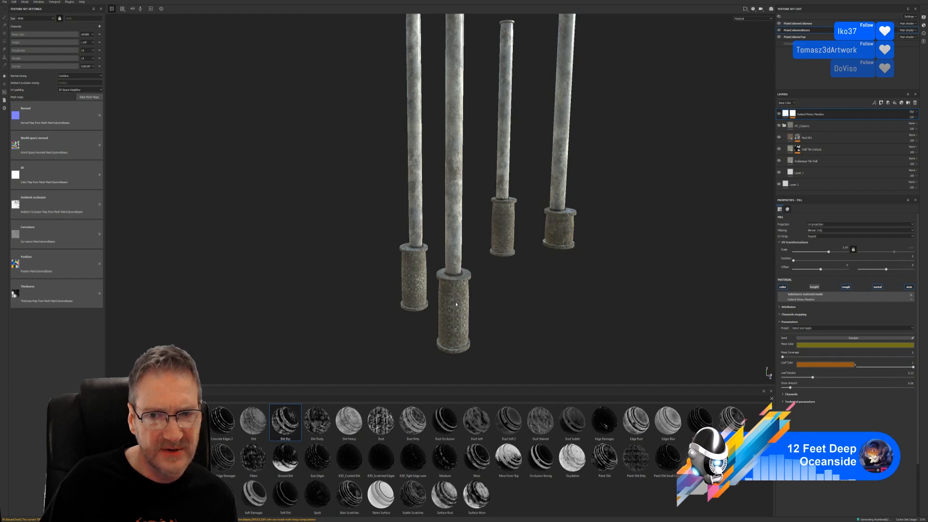
alt+drag(456, 305, 456, 305)
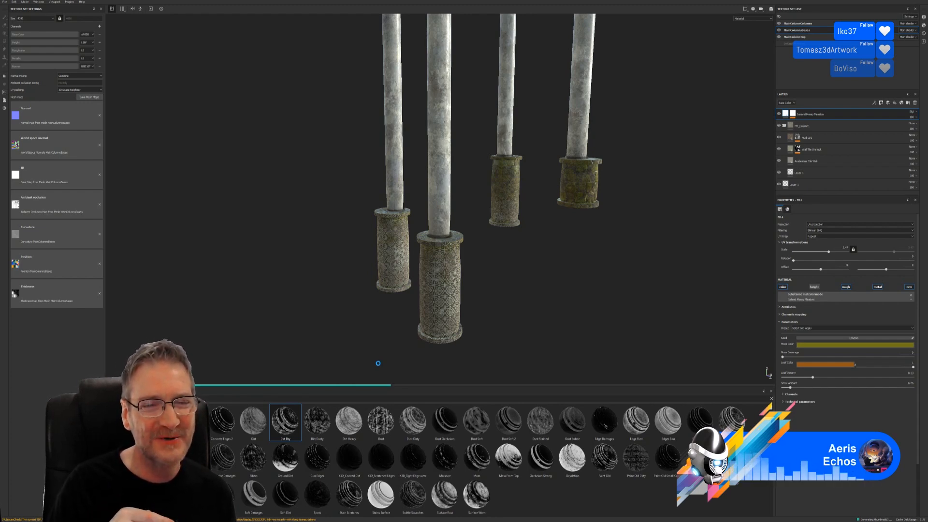
- Switch to 3ds Max and send the selected column parts to Substance Painter again
key(alt+Tab)
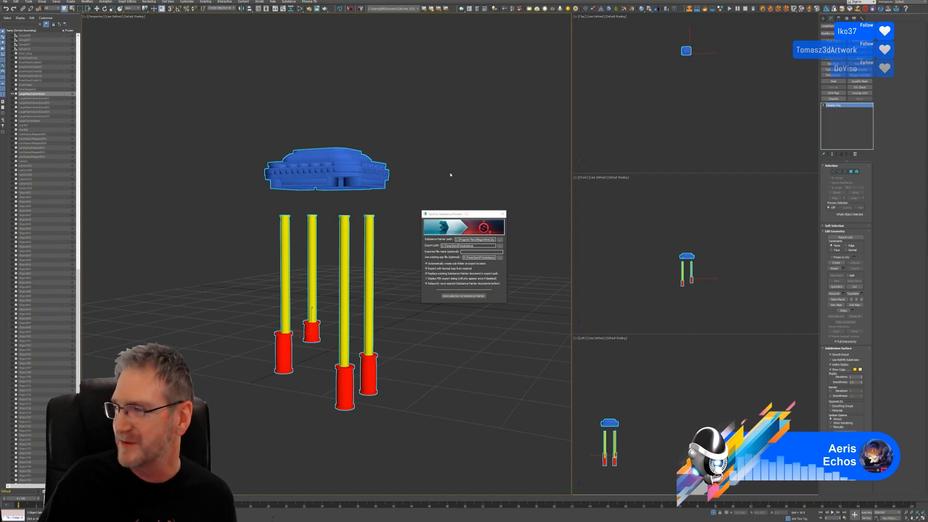
click(459, 296)
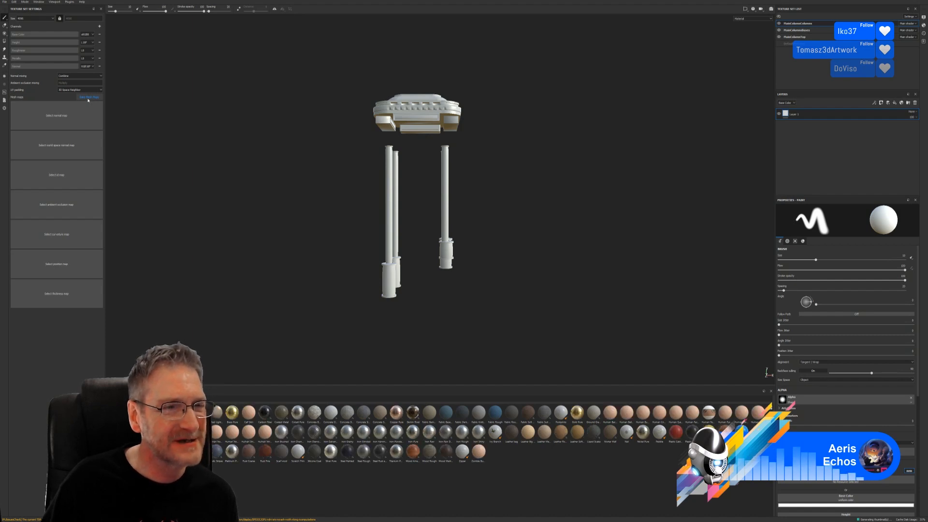
- Bake the mesh maps for all texture sets with a changed output size and the low poly mesh as high poly
click(88, 98)
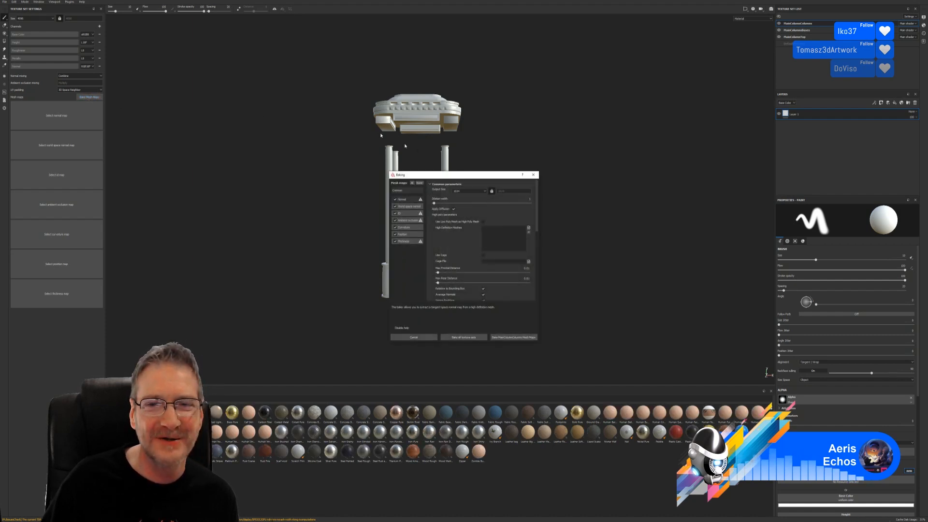
click(482, 192)
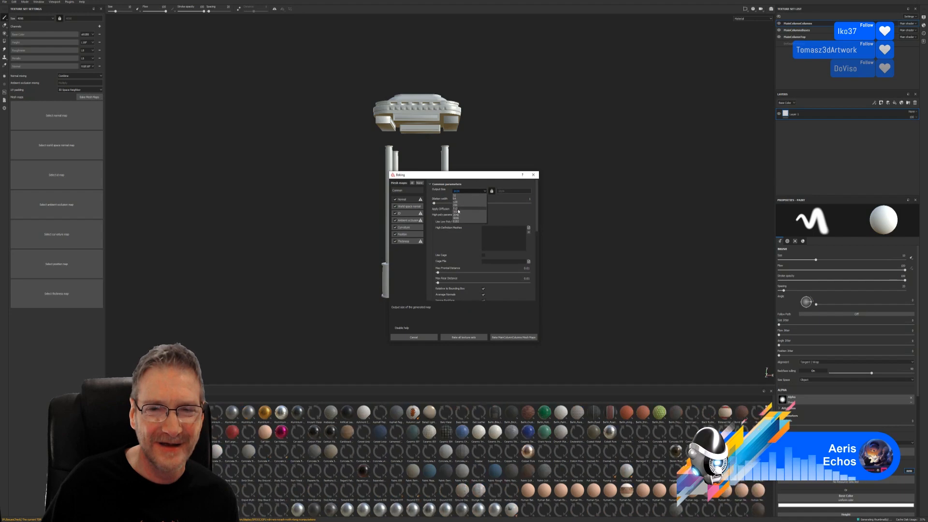
click(457, 203)
click(483, 222)
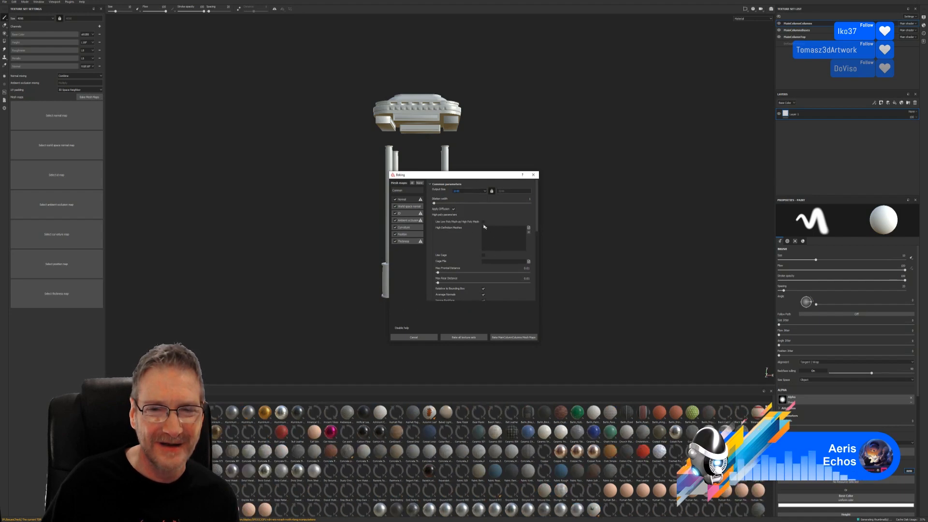
click(460, 338)
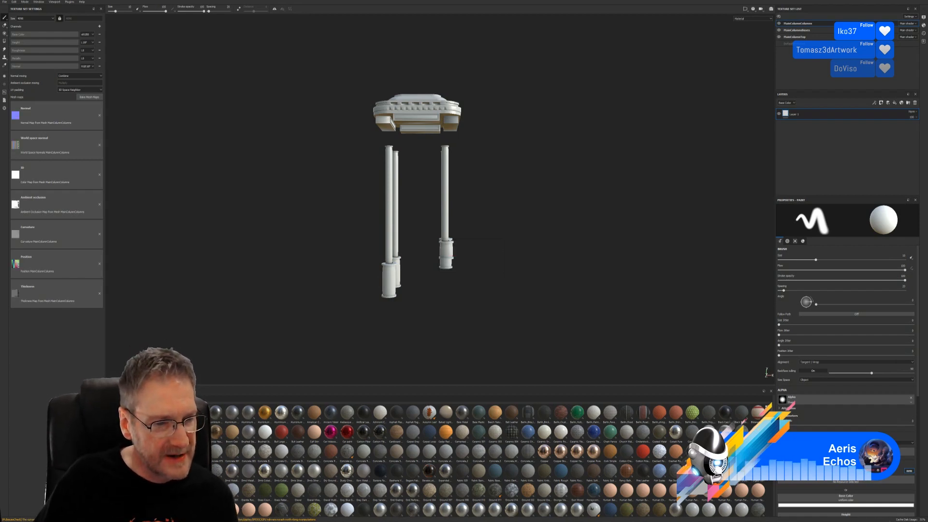
- Filter the smart materials with "MY_" to list only the custom ones
click(110, 422)
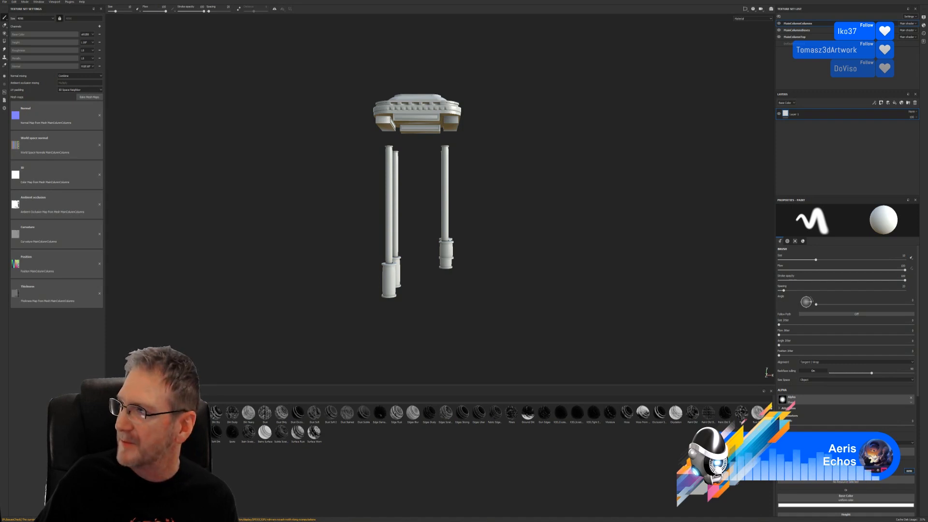
click(119, 473)
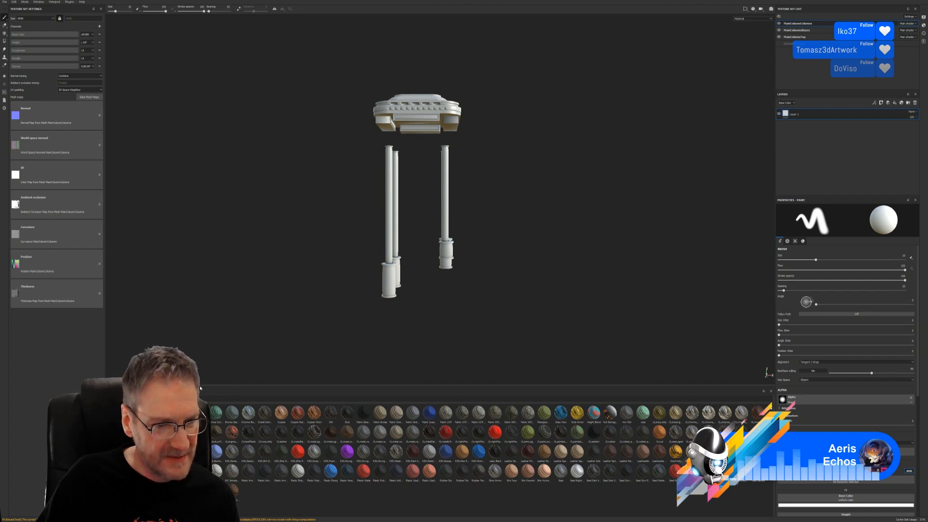
click(199, 399)
text(MY_)
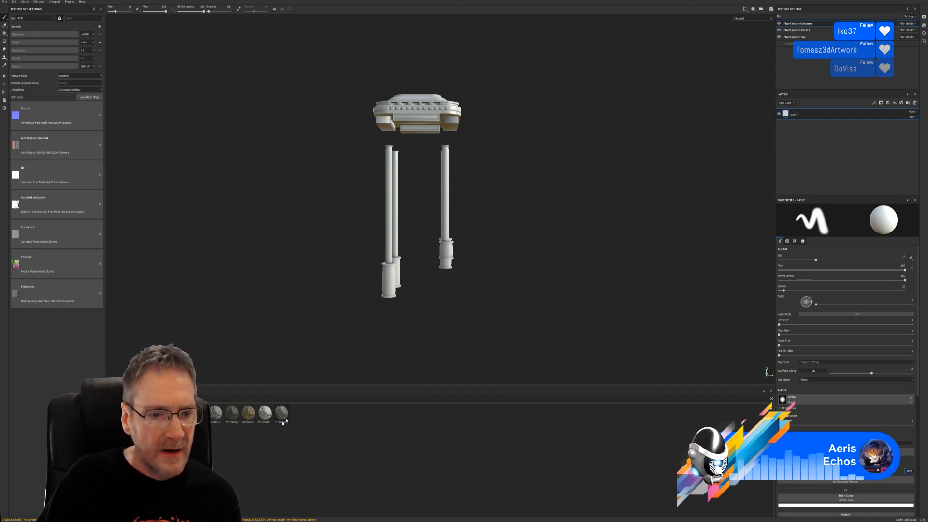
- Make the column top the active texture set and apply the custom mossy stone smart material to it
click(780, 24)
click(779, 24)
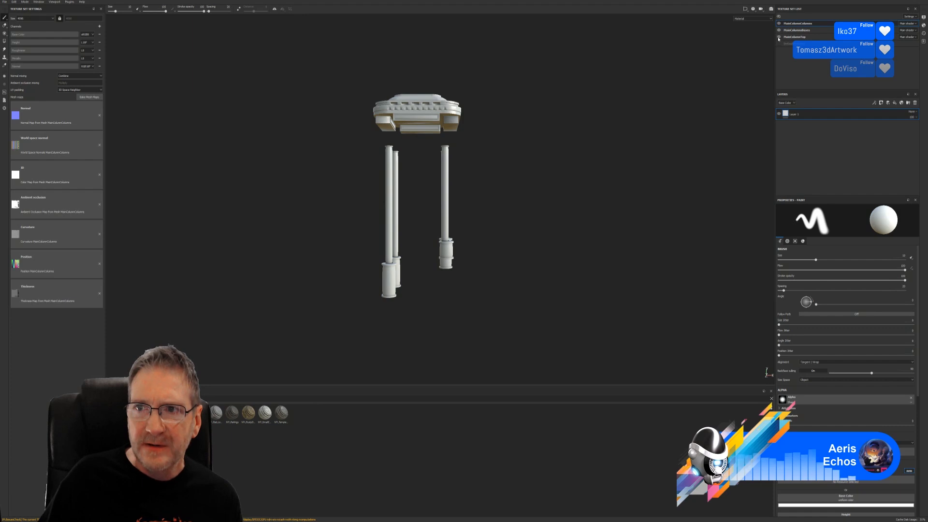
click(793, 37)
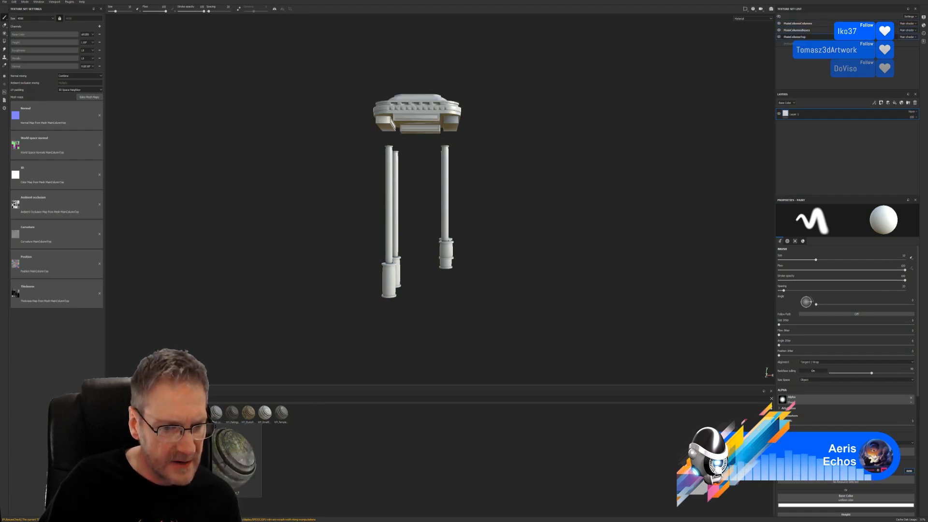
drag(200, 412, 395, 114)
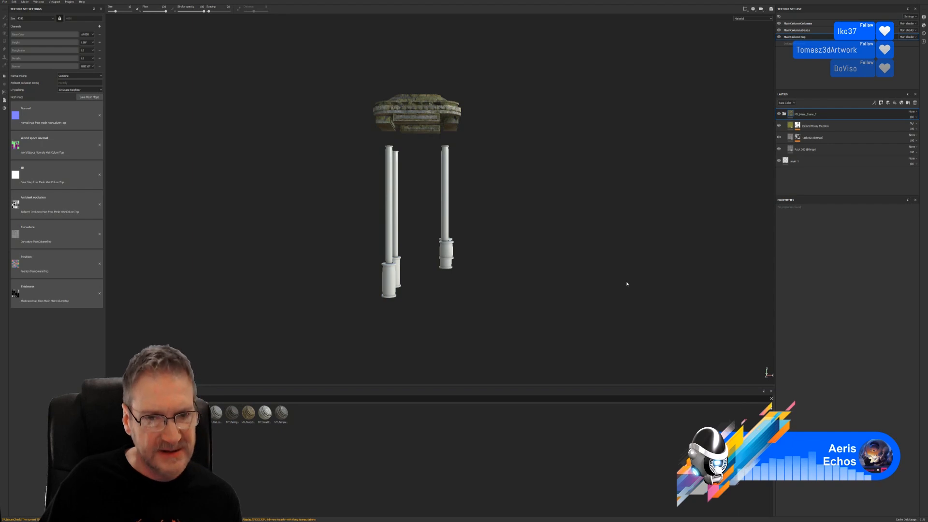
alt+drag(499, 129, 450, 114)
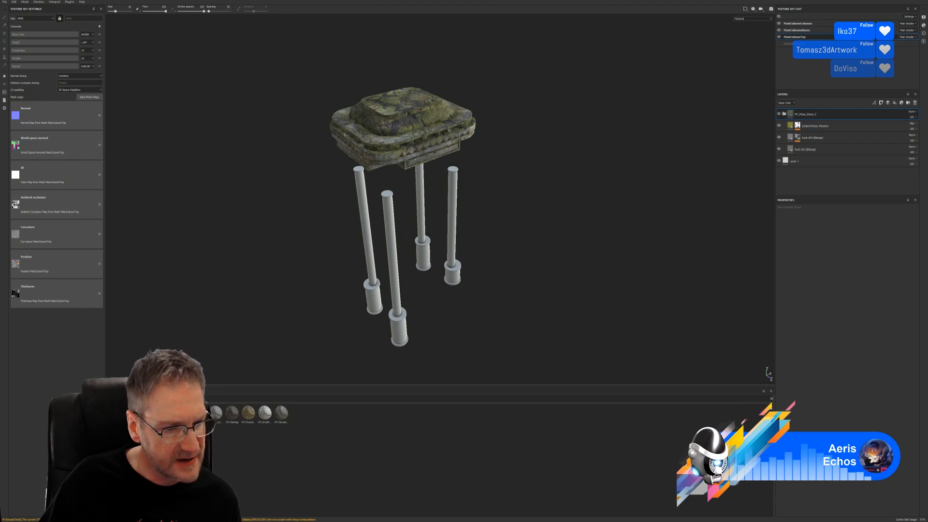
- Clear the material filter, find the mud material and add it to the column top above the mossy stone folder
key(BackSpace)
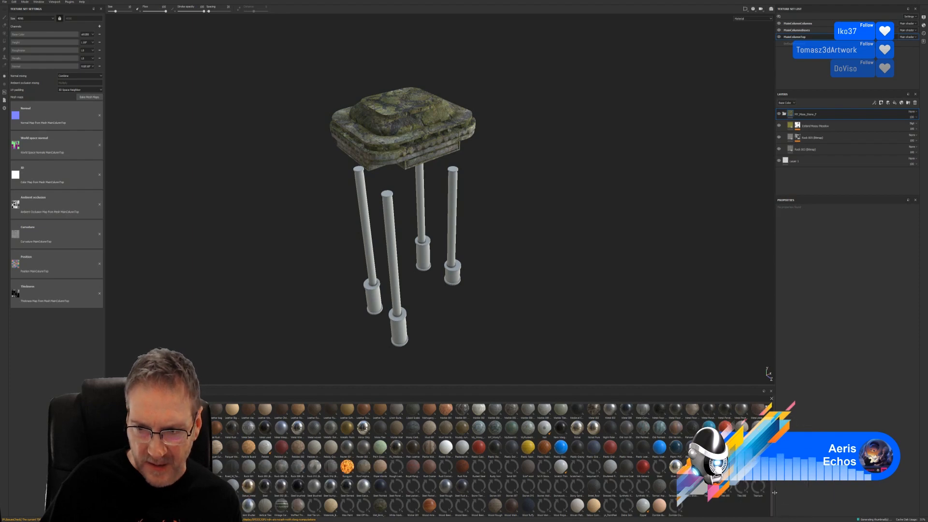
scroll(483, 459, up, 3)
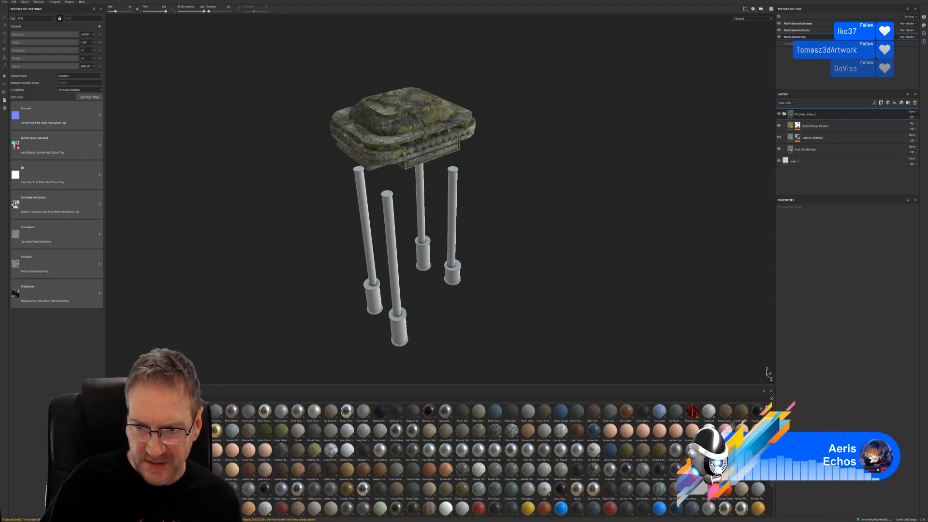
mouse_move(758, 411)
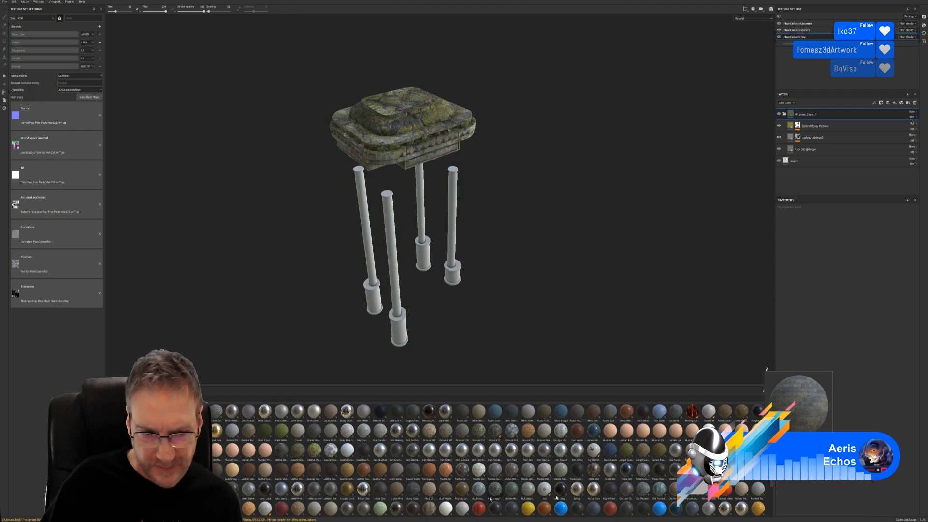
scroll(260, 489, down, 3)
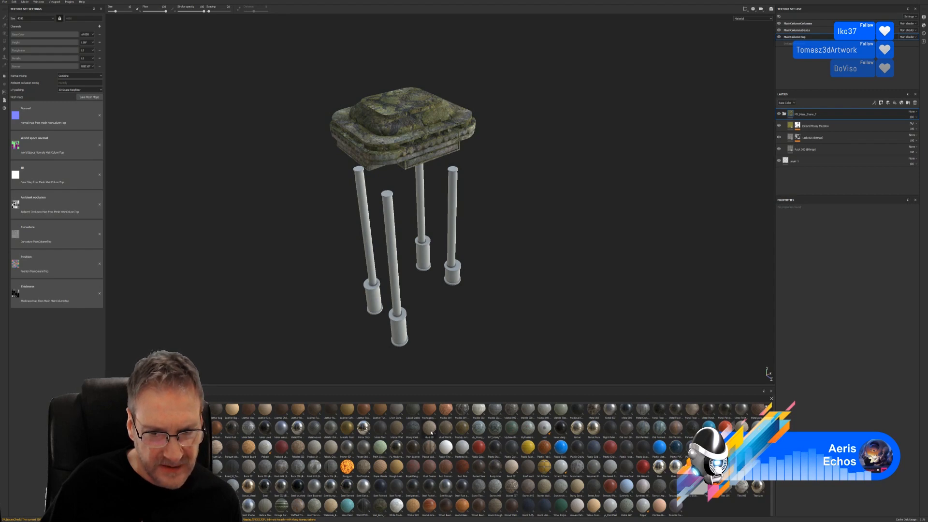
mouse_move(430, 432)
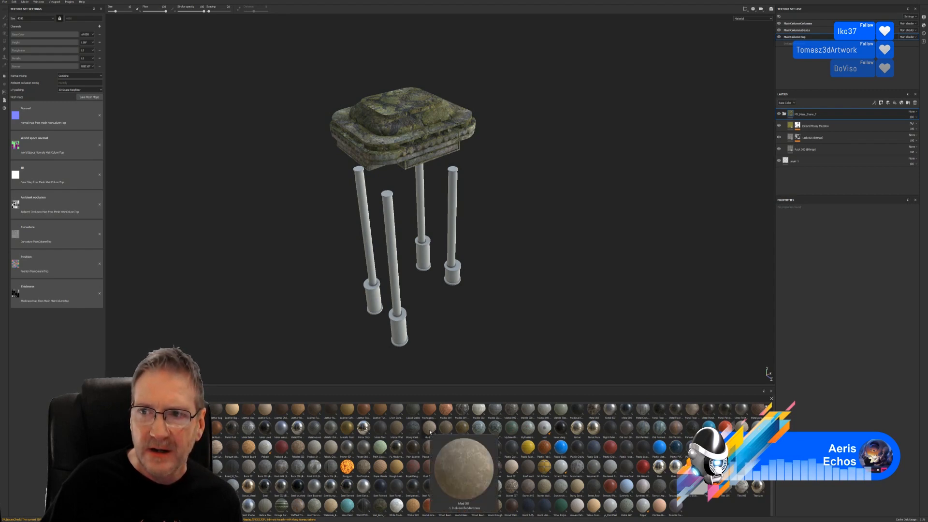
drag(430, 432, 435, 125)
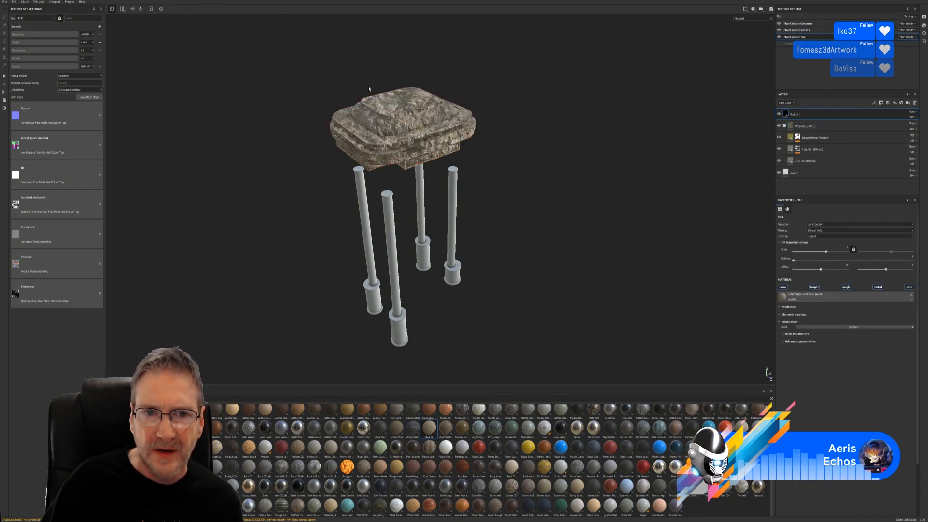
- Increase the mud layer's UV scale slightly and darken its ground color to a very dark brown
scroll(377, 95, up, 2)
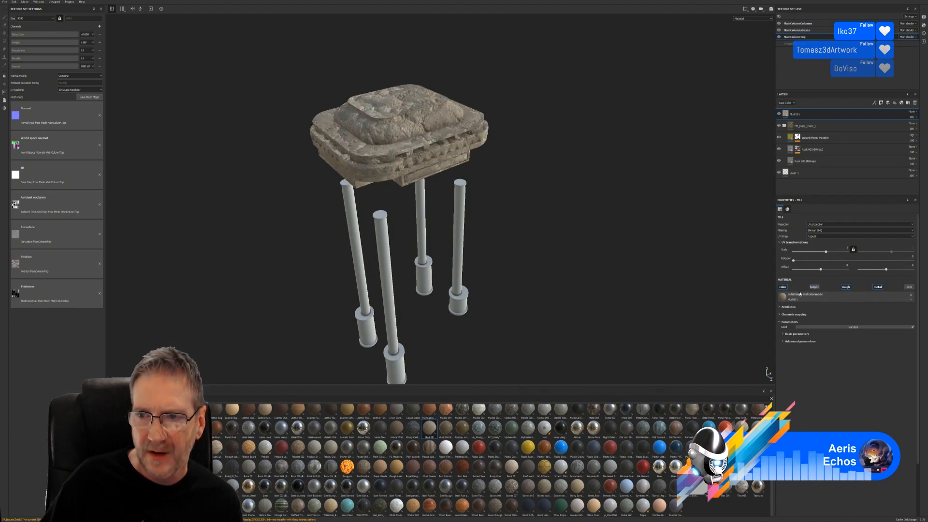
click(825, 252)
drag(826, 252, 832, 254)
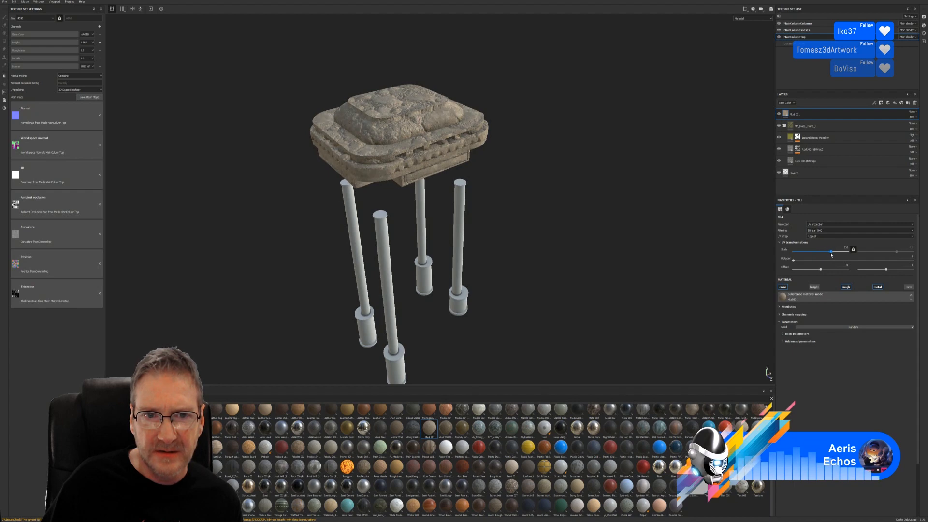
click(789, 342)
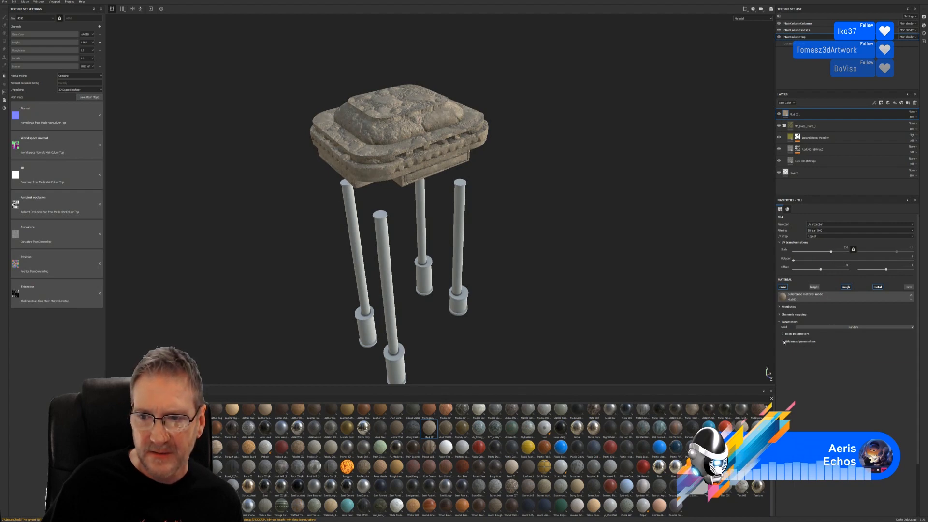
click(853, 358)
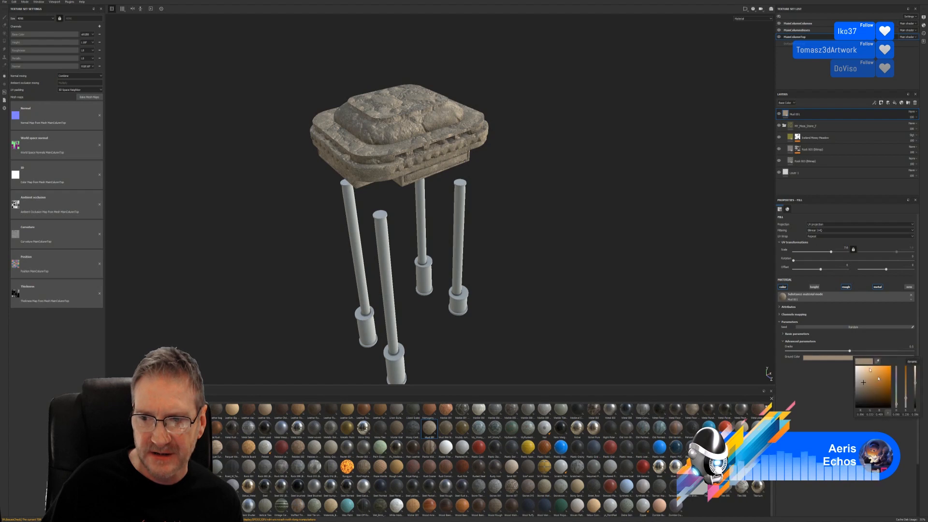
drag(916, 399, 916, 406)
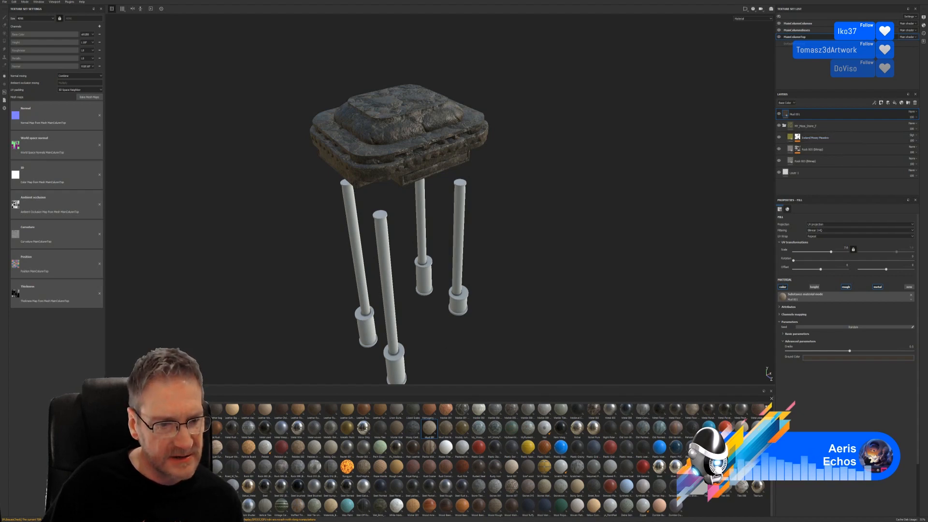
- Mask the mud layer on the column top with a dirt smart mask
click(120, 487)
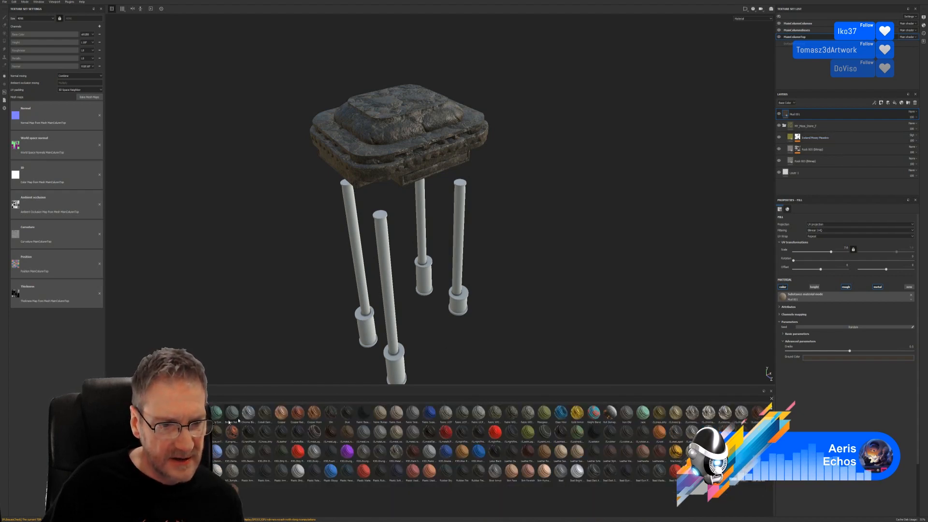
click(120, 493)
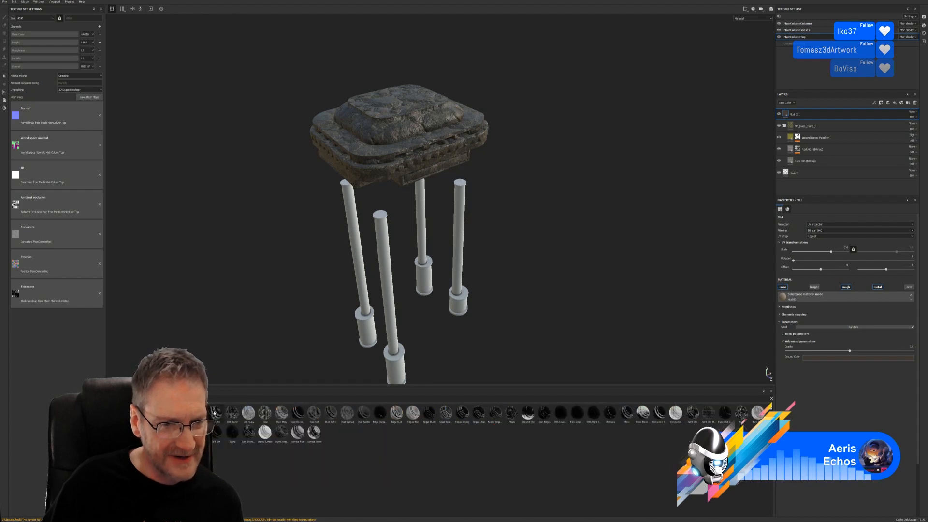
drag(217, 412, 819, 111)
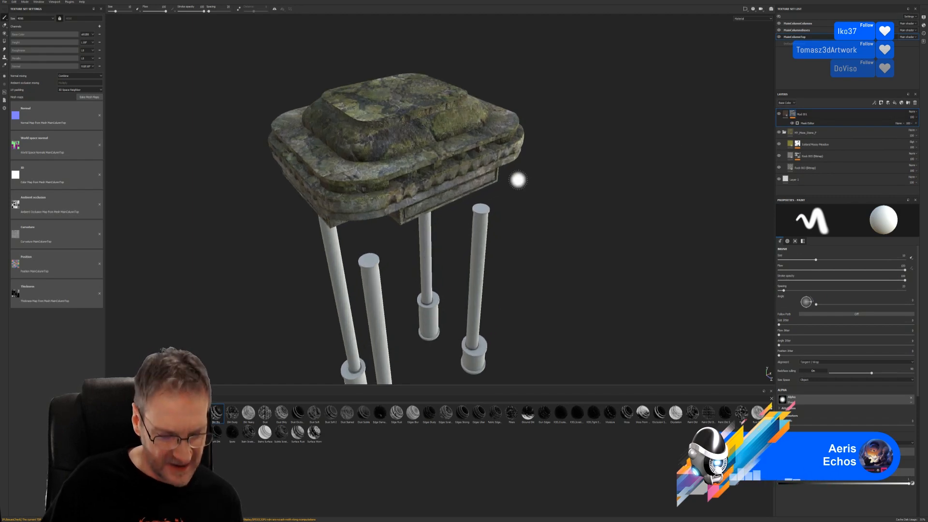
- Examine the masked mud on the column top's upper surfaces and carved edges from several angles
scroll(538, 180, up, 2)
alt+drag(538, 181, 562, 182)
scroll(438, 151, up, 2)
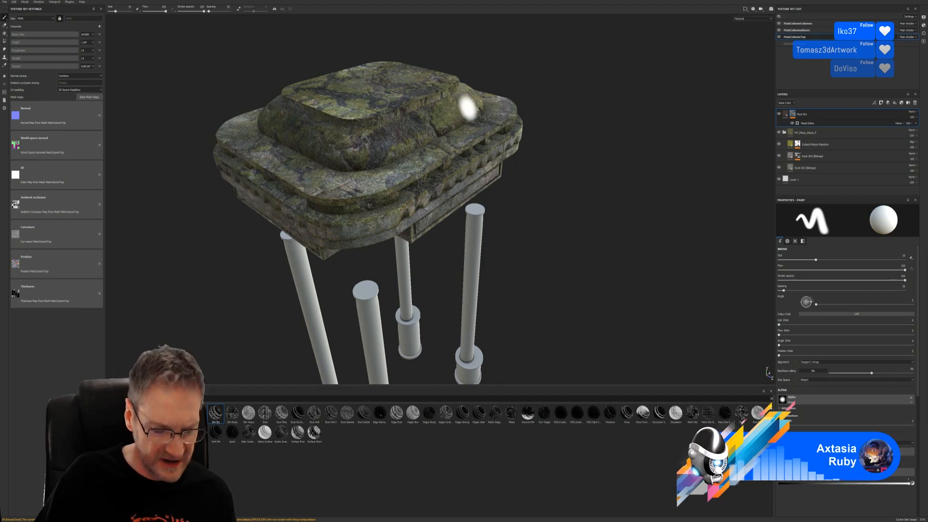
mouse_move(638, 127)
alt+mouse_down()
mouse_move(603, 129)
mouse_move(648, 145)
mouse_move(609, 66)
mouse_move(569, 115)
alt+mouse_up()
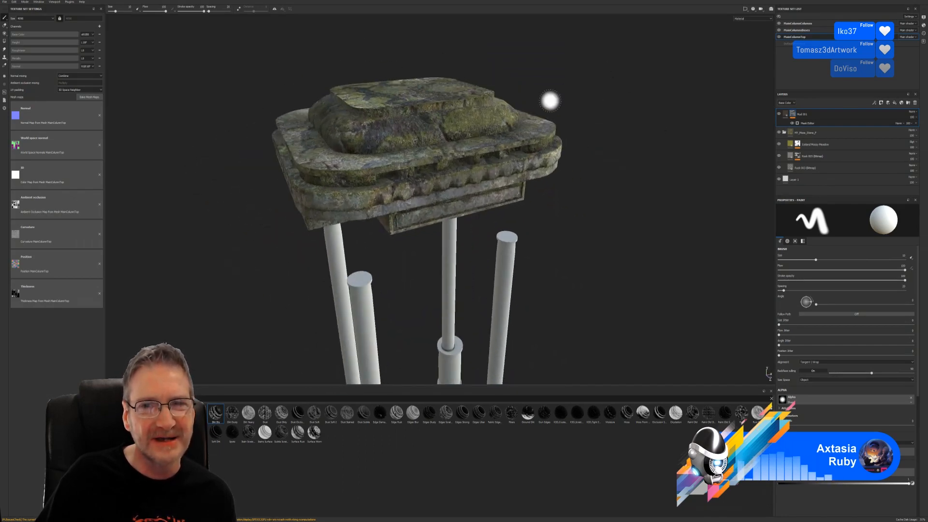
mouse_move(550, 100)
alt+mouse_down()
mouse_move(568, 98)
mouse_move(558, 99)
alt+mouse_up()
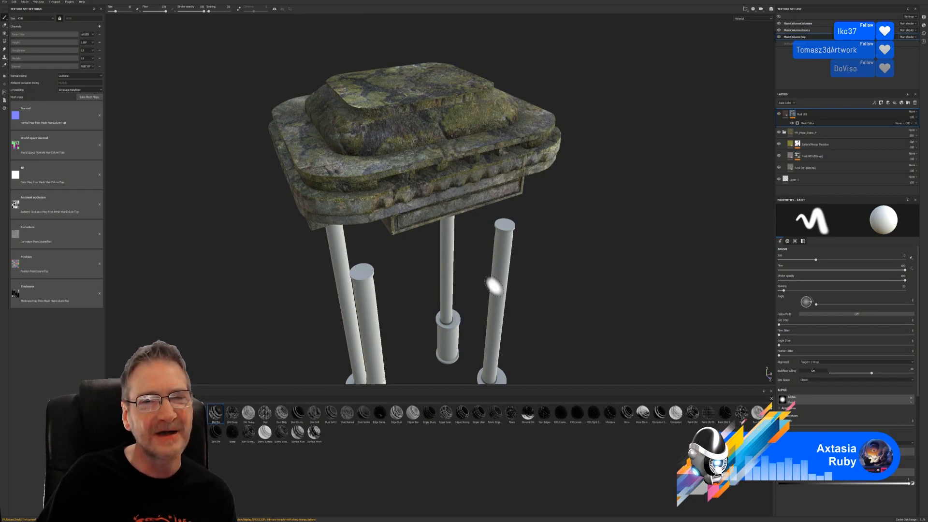
mouse_move(584, 89)
alt+mouse_down()
mouse_move(603, 84)
mouse_move(558, 74)
mouse_move(584, 81)
mouse_move(559, 82)
alt+mouse_up()
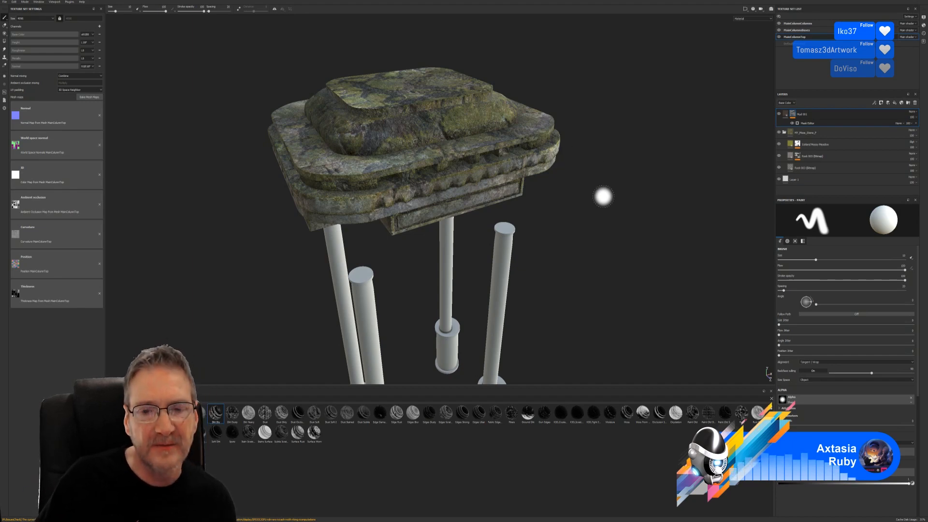
alt+drag(603, 197, 617, 201)
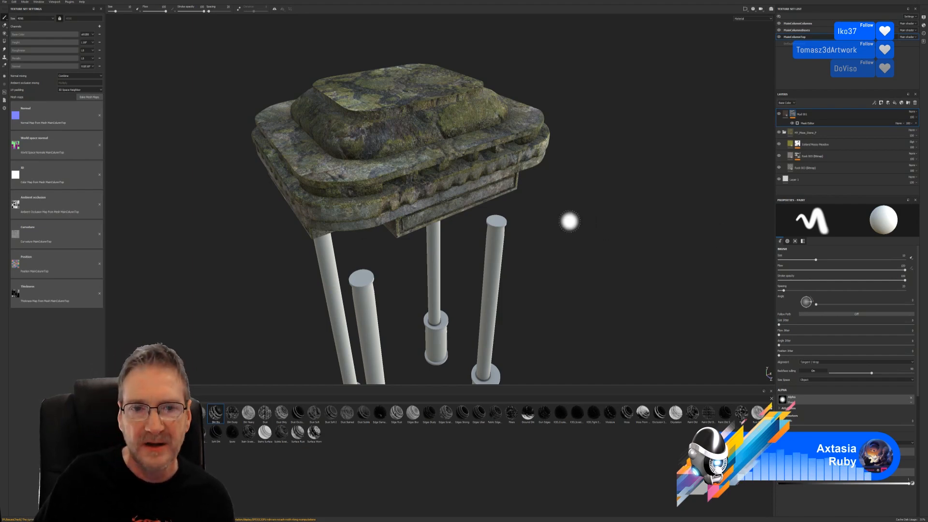
mouse_move(569, 219)
alt+mouse_down()
mouse_move(553, 219)
mouse_move(567, 219)
alt+mouse_up()
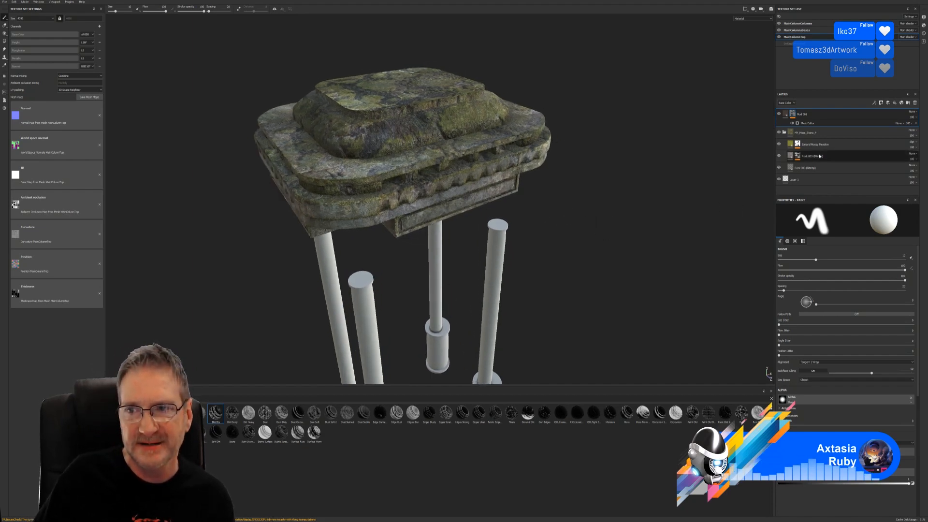
- Set the mud layer's mask editor to a global balance of 0.77 and raise its texture amount to almost 0.9
click(808, 124)
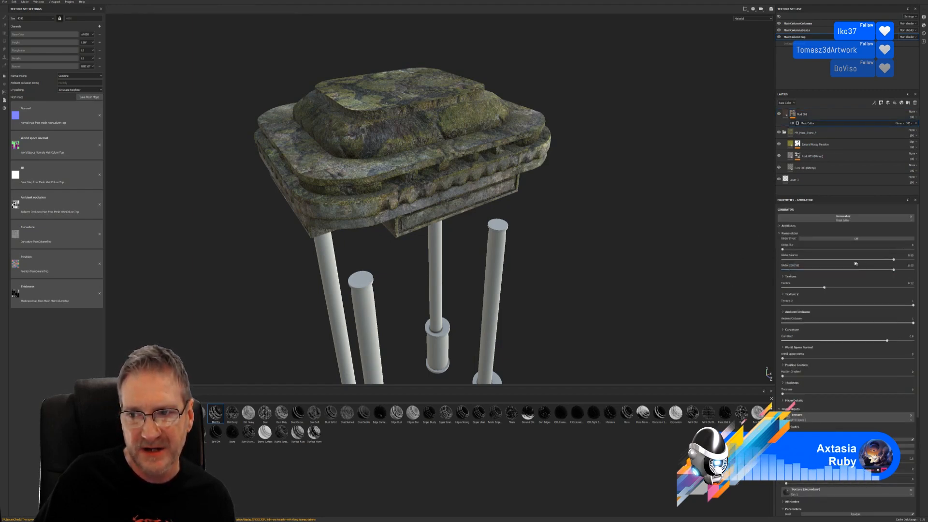
drag(894, 260, 847, 261)
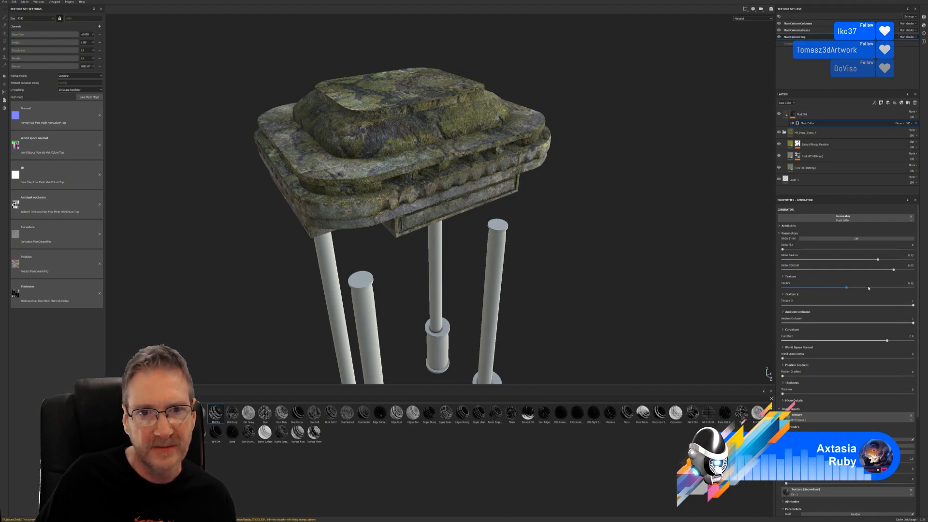
click(868, 288)
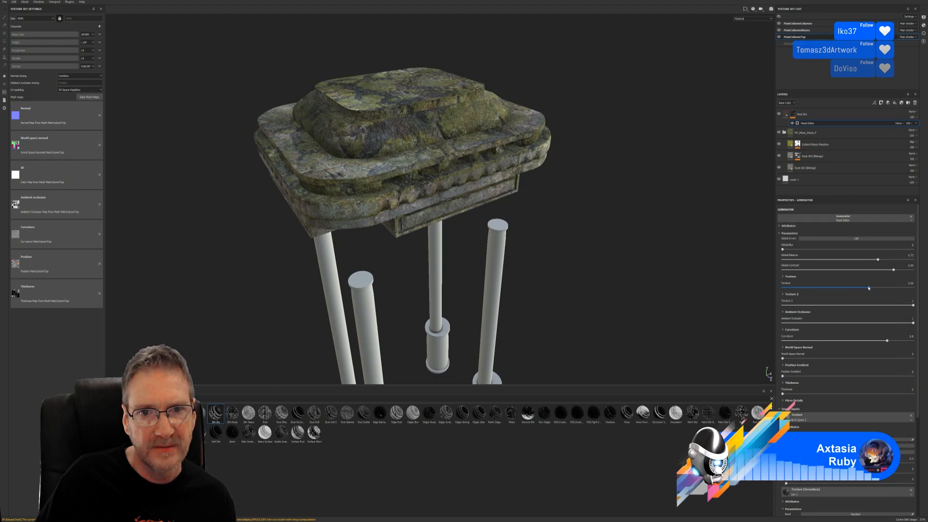
click(845, 289)
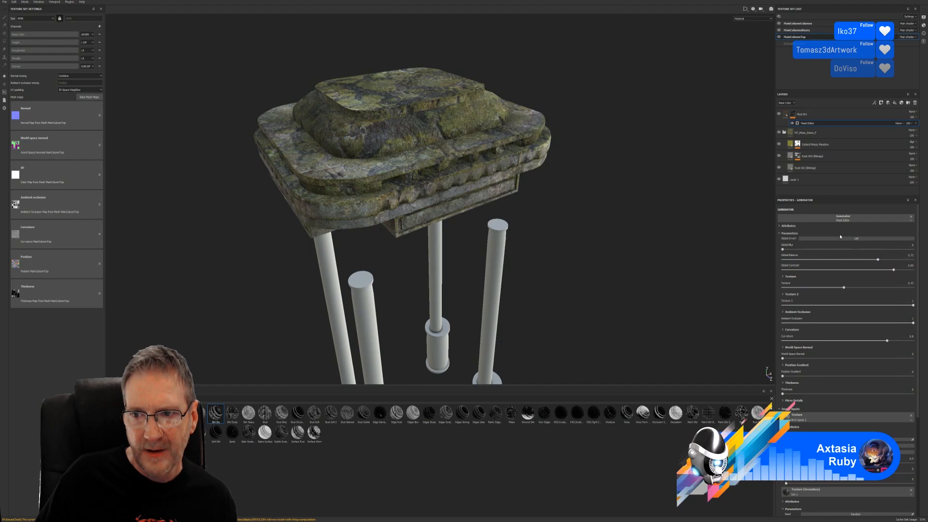
click(813, 260)
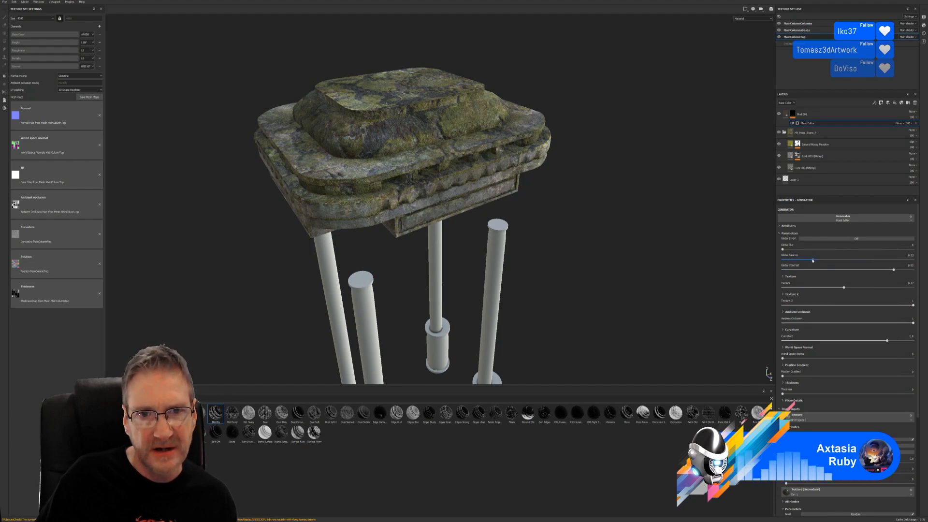
click(883, 261)
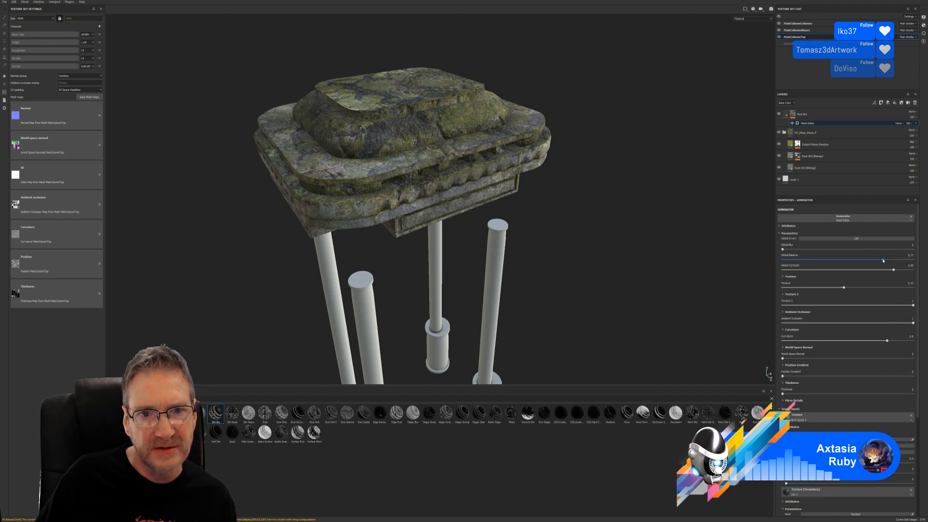
scroll(580, 198, up, 4)
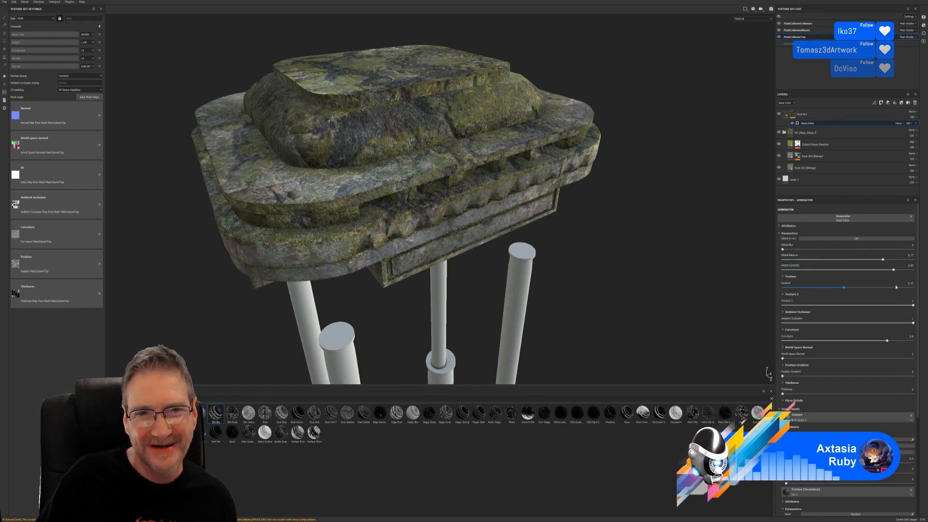
click(895, 287)
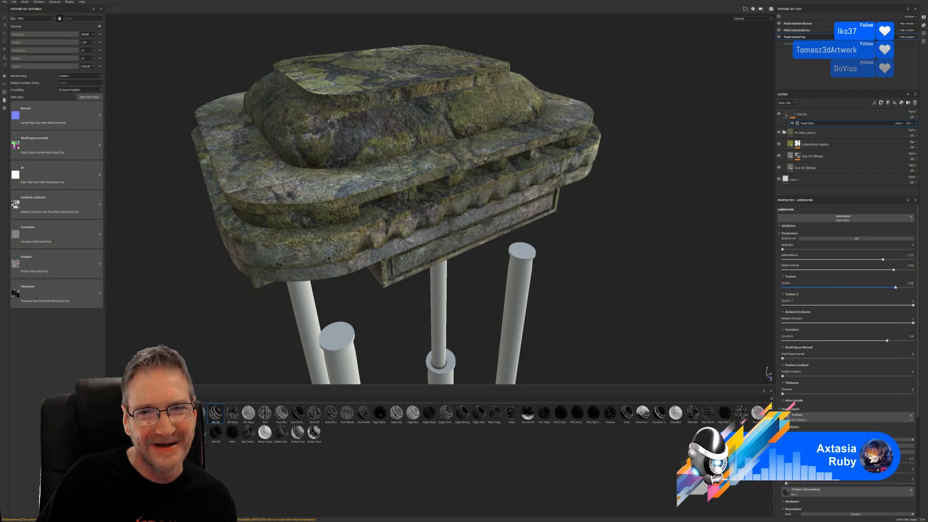
- Lower the mud mask editor's texture amount to 0.77 and save the project
click(852, 288)
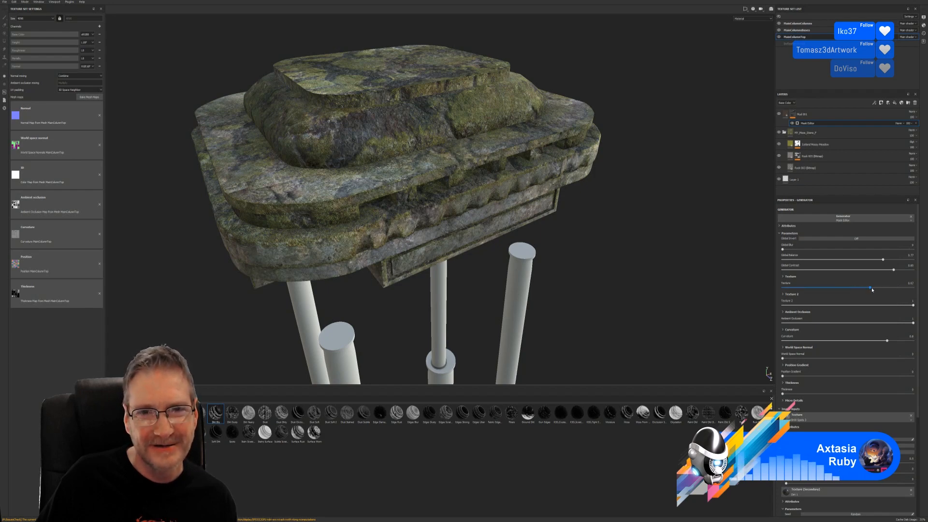
click(883, 288)
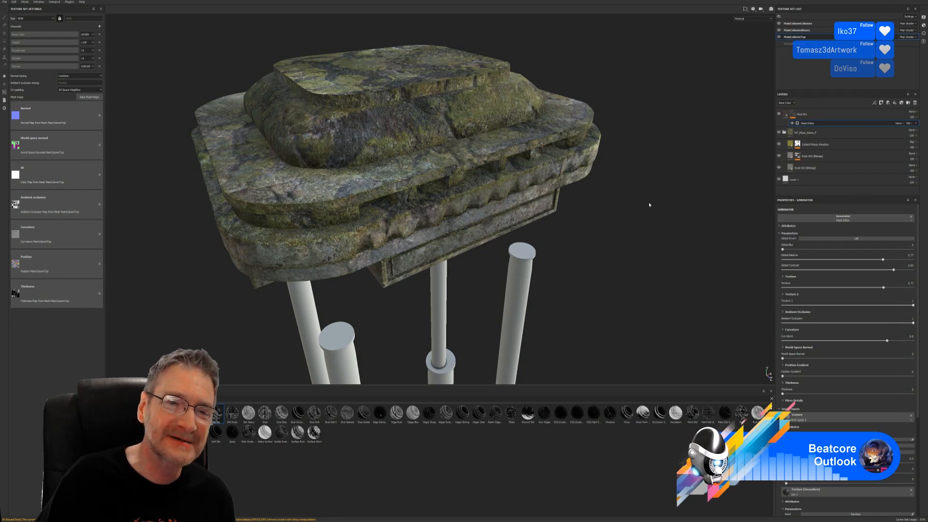
click(5, 2)
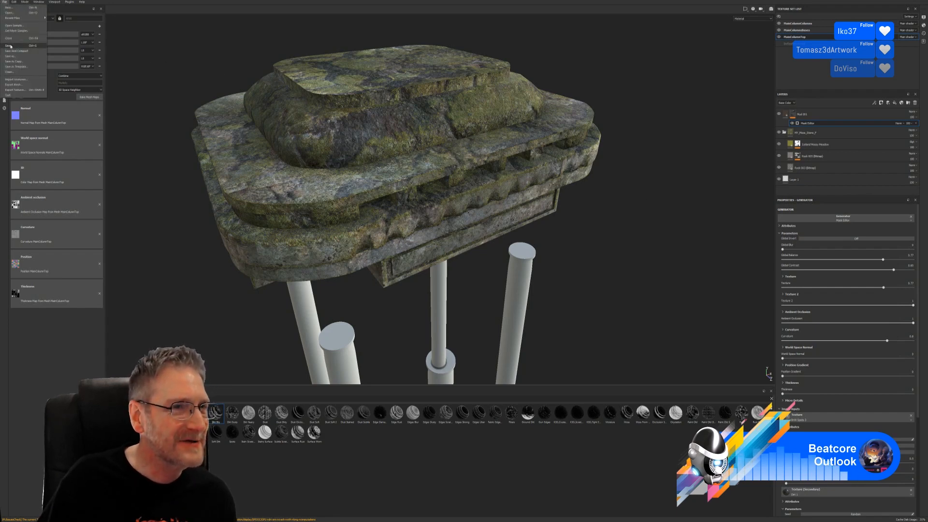
click(10, 45)
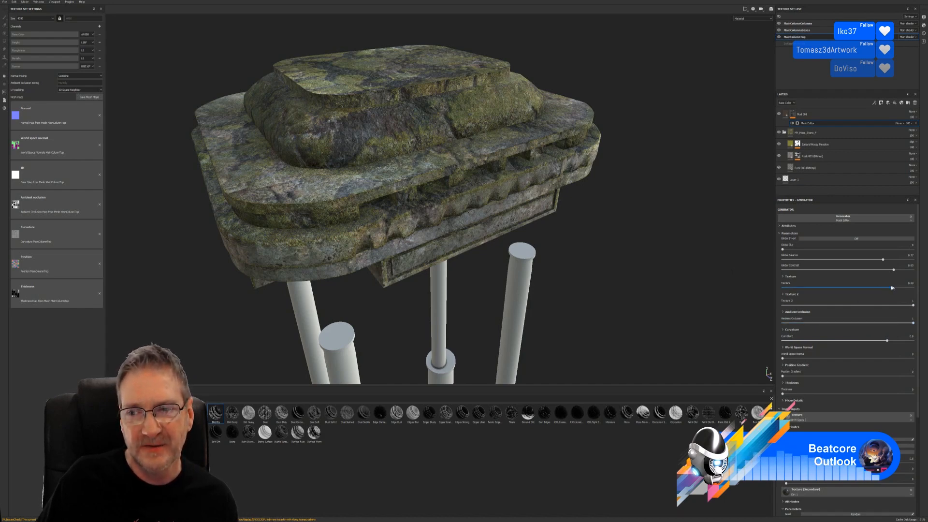
- Set the mud mask's texture amount to about 0.89, curvature to about 0.78 and position gradient to about 0.85
click(862, 288)
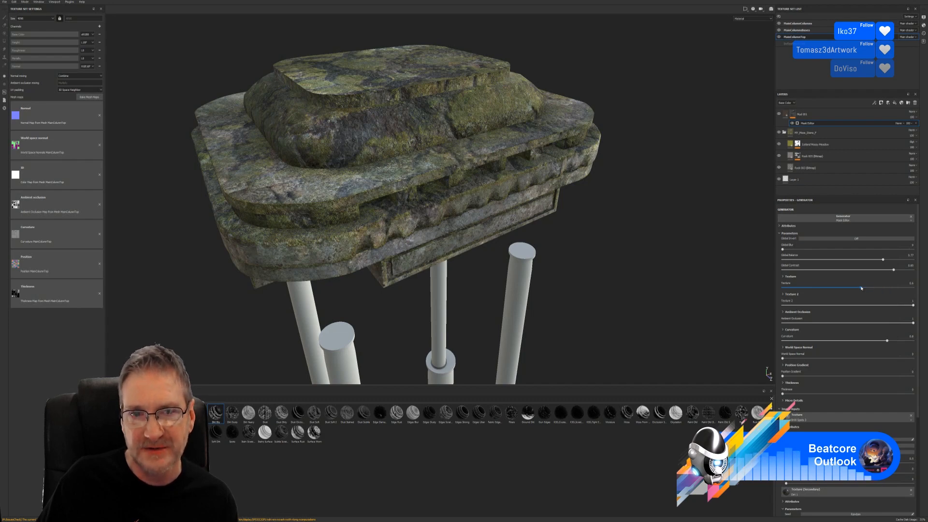
click(814, 288)
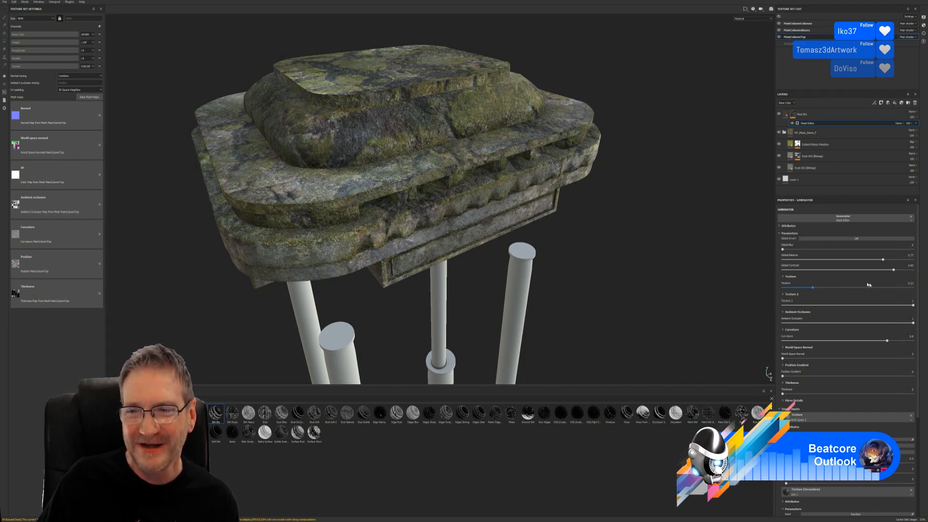
click(898, 287)
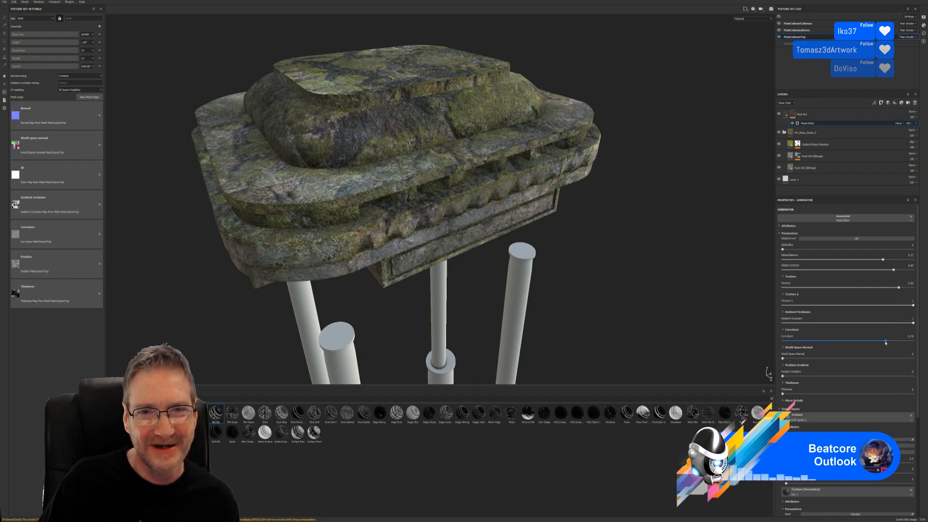
click(813, 376)
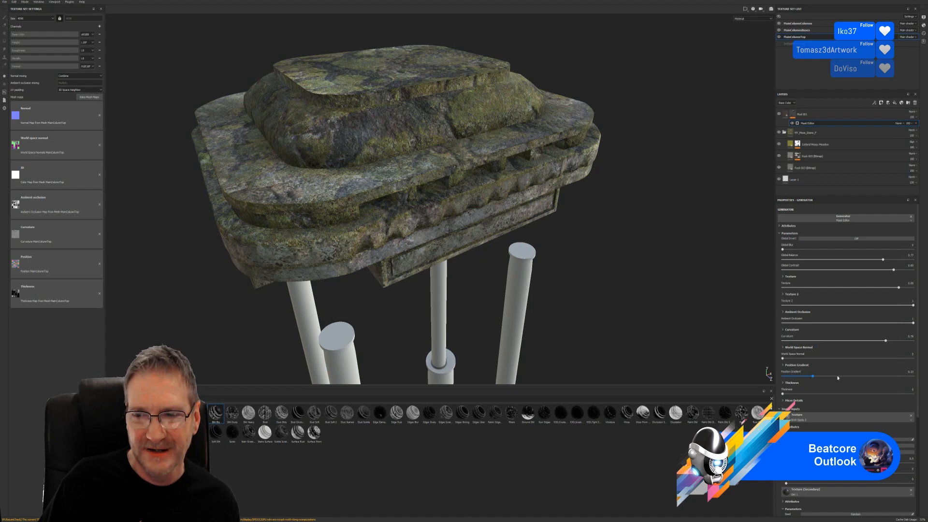
click(874, 377)
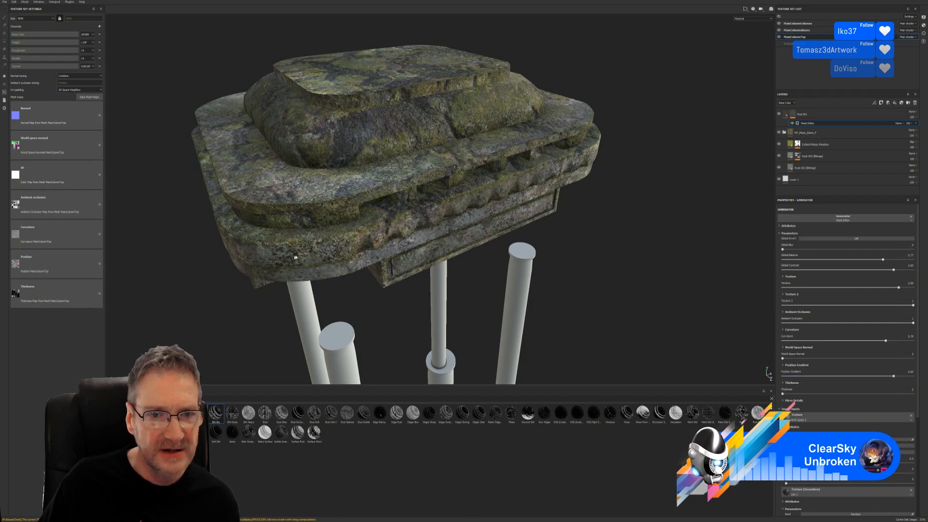
- Compare the column top with and without the mud layer, and inspect its carved sides from several angles
scroll(296, 256, up, 4)
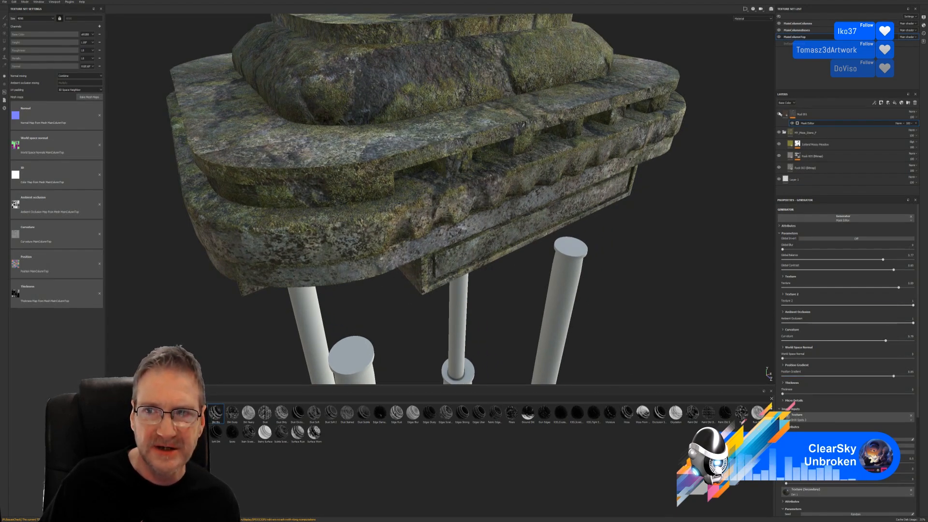
click(779, 115)
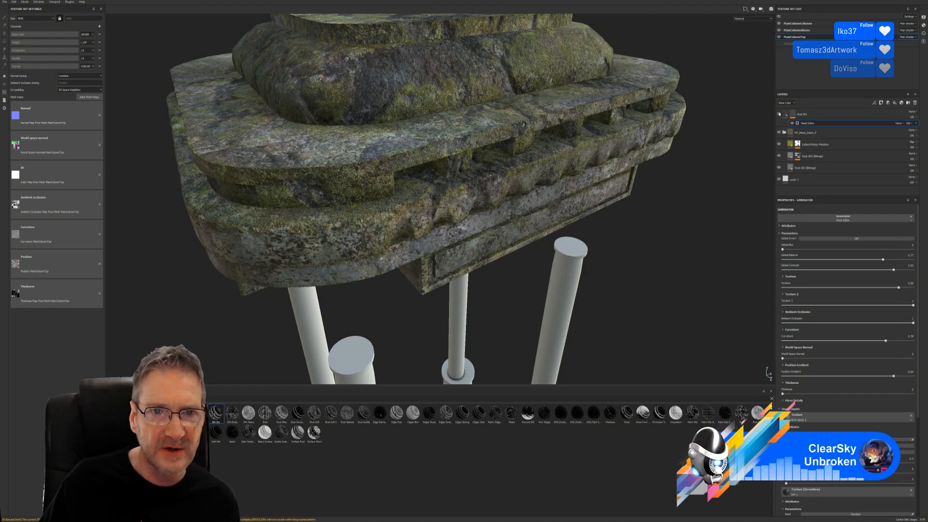
click(779, 114)
click(779, 114)
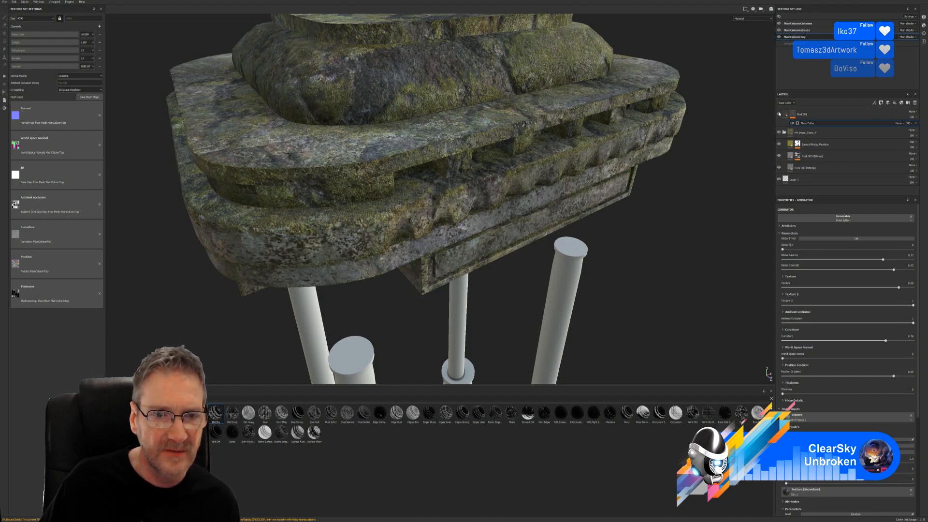
click(778, 114)
click(779, 114)
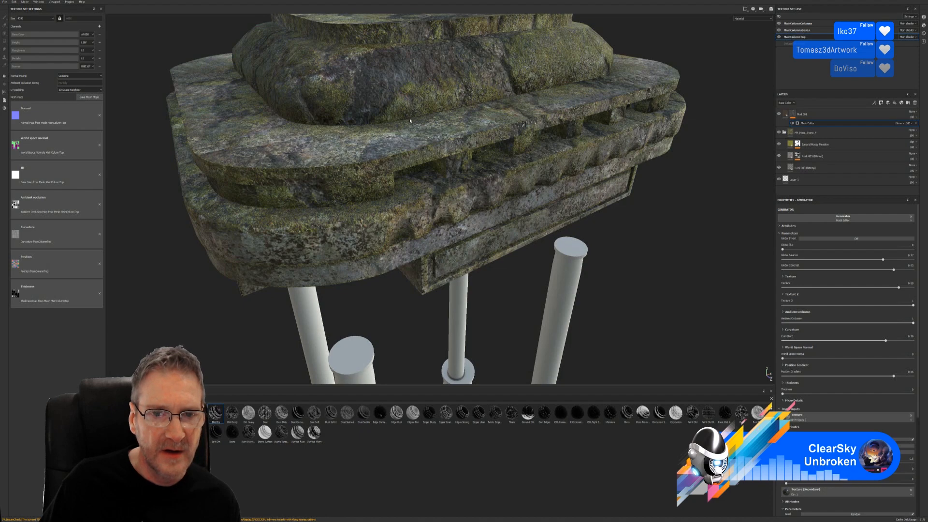
scroll(410, 120, down, 5)
alt+drag(527, 209, 335, 169)
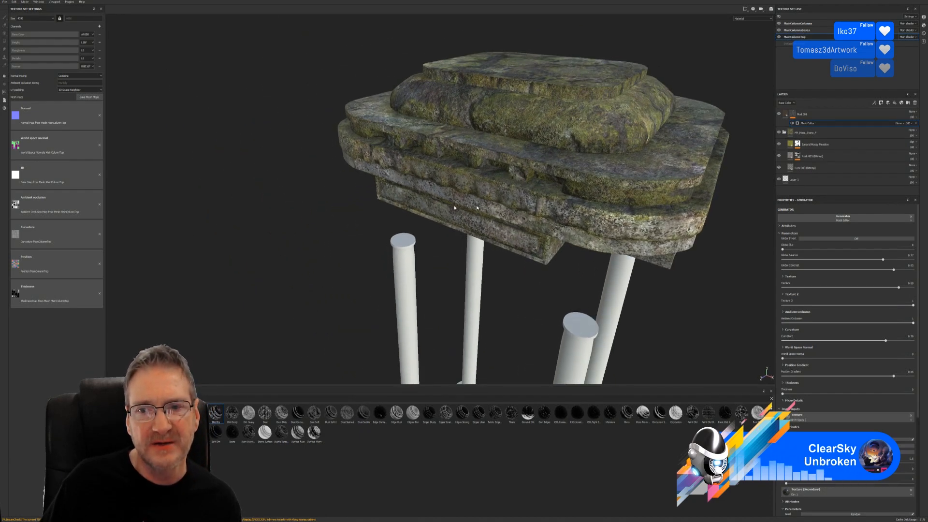
alt+drag(454, 208, 657, 218)
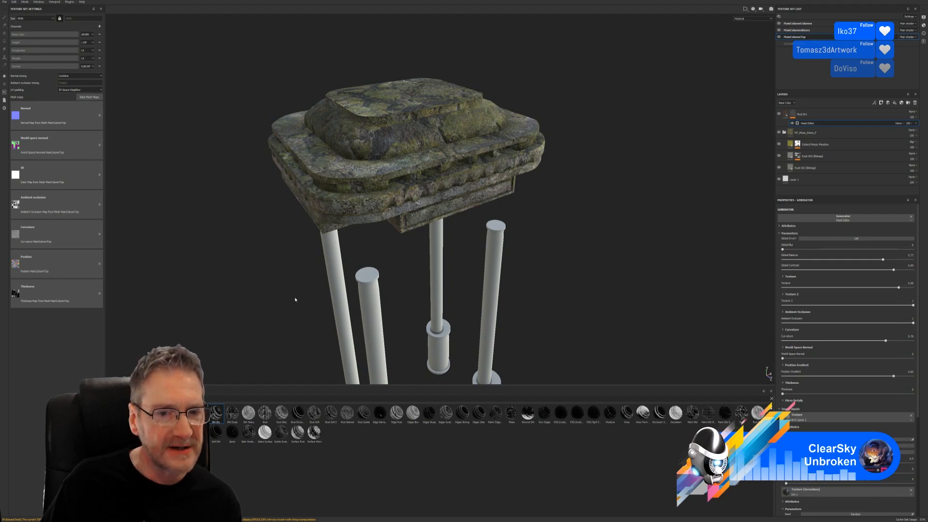
- Filter the smart materials by "my" for texturing the small columns
alt+middle_drag(304, 253, 318, 132)
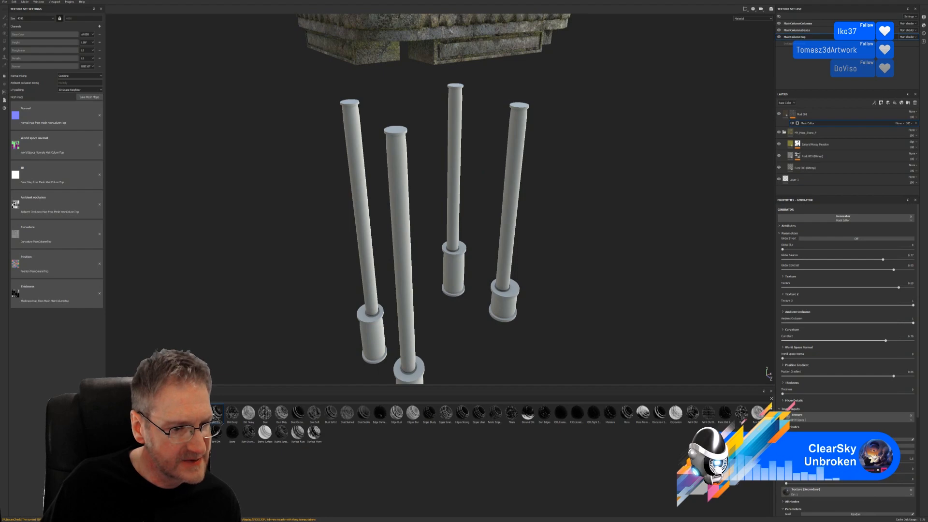
click(120, 480)
click(213, 398)
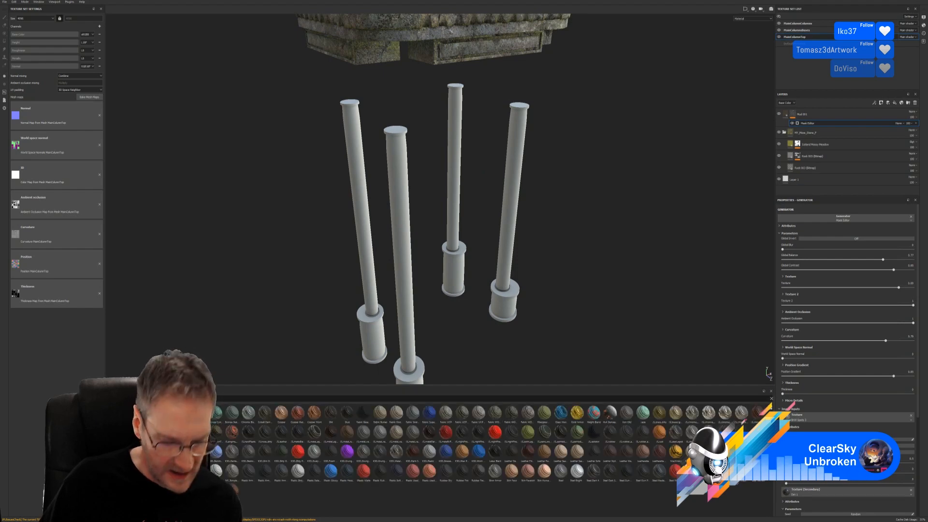
text(my)
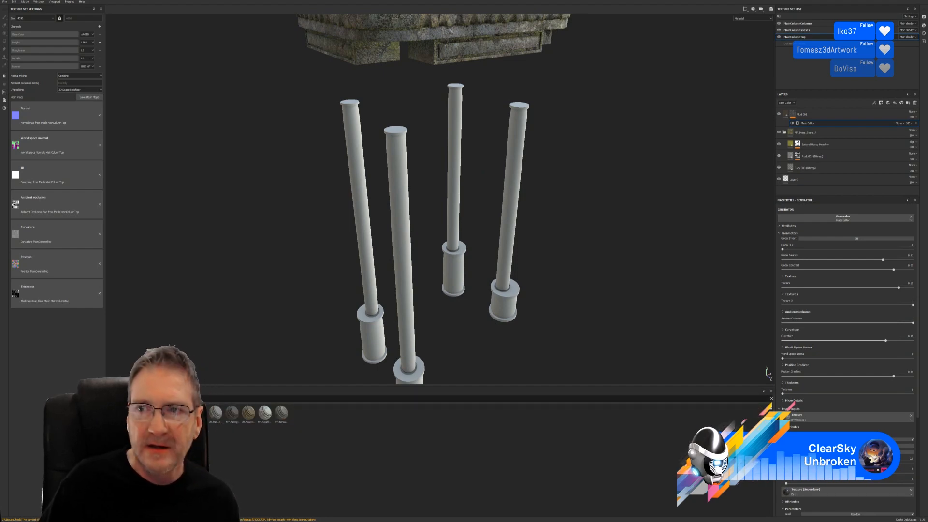
- Apply the custom MY_SmallColumns smart material to the column shafts' texture set
click(779, 30)
click(779, 31)
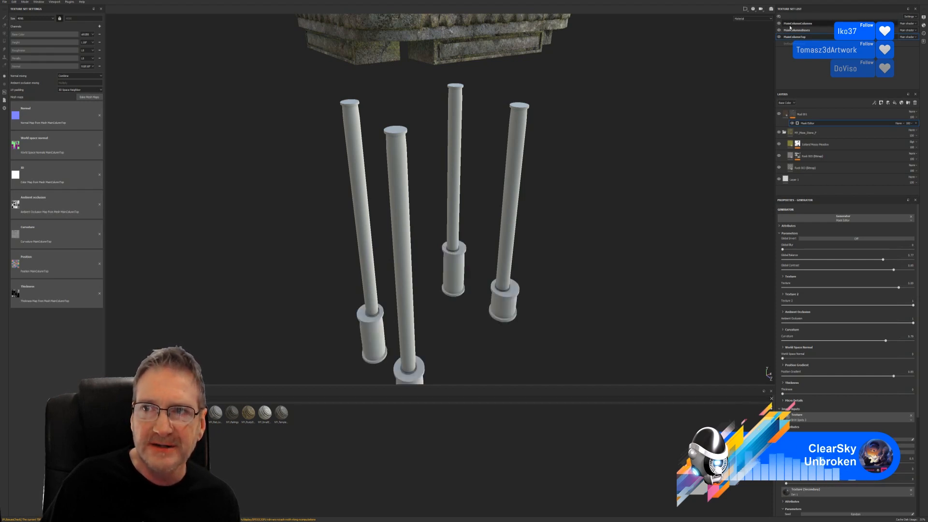
click(792, 24)
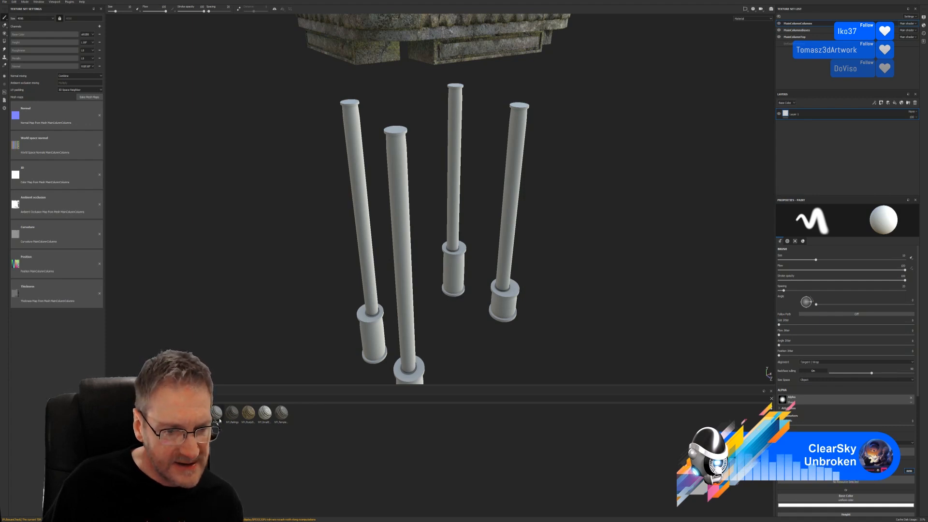
mouse_move(219, 421)
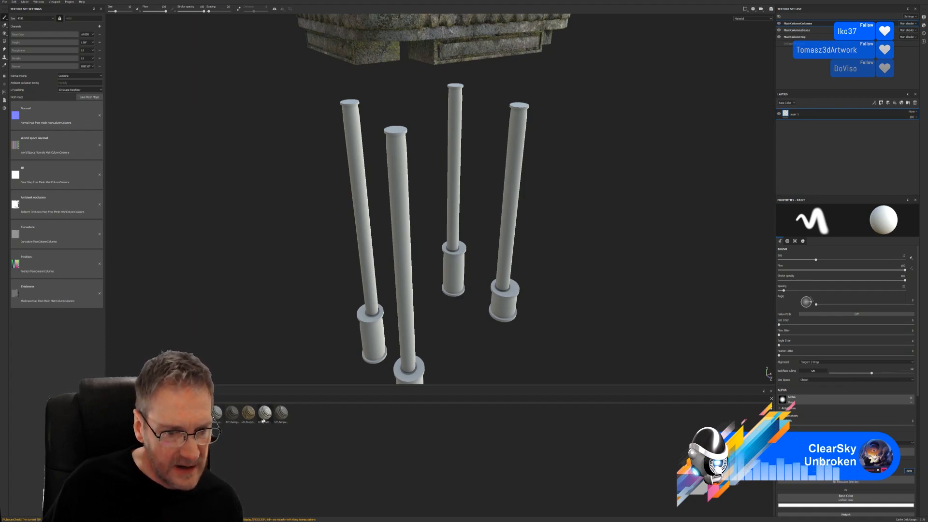
mouse_move(264, 421)
drag(264, 422, 407, 227)
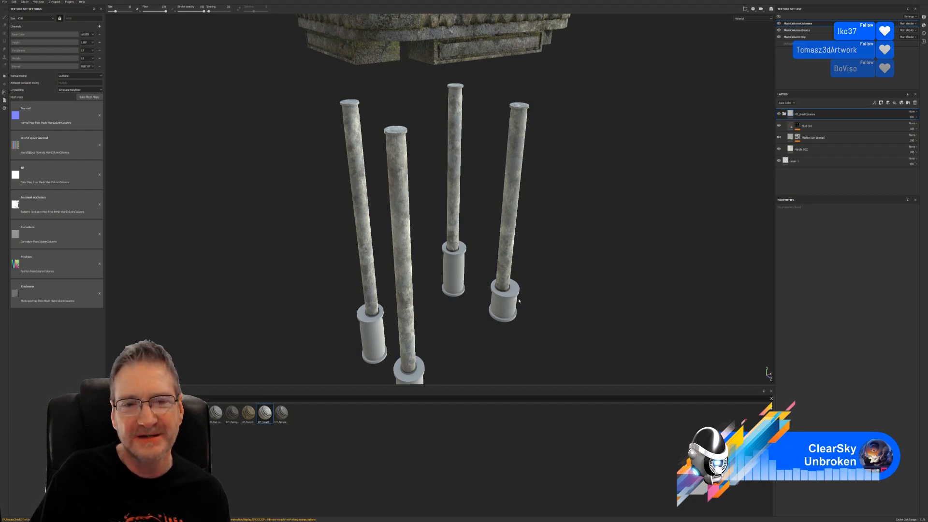
- Apply the custom MY_Column smart material to the column bases' texture set
scroll(403, 258, up, 3)
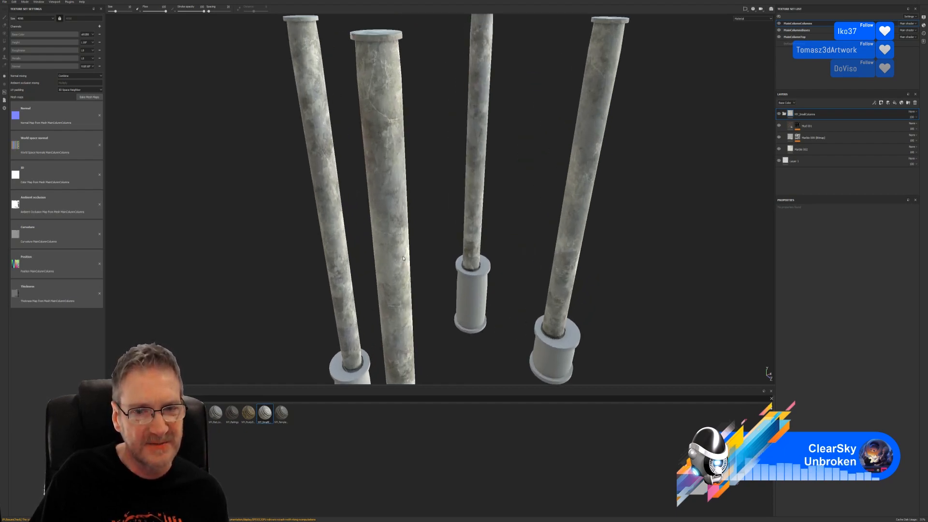
alt+drag(423, 257, 436, 236)
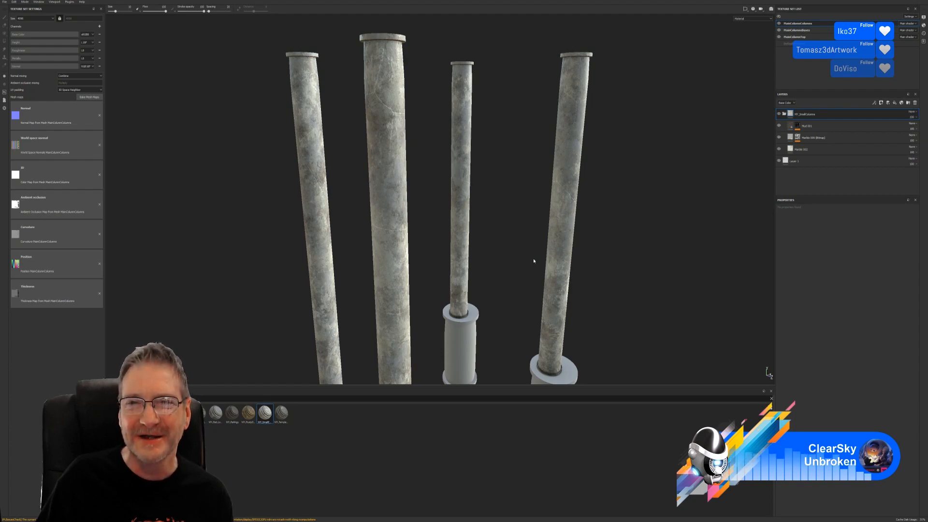
middle_drag(533, 265, 529, 42)
alt+middle_drag(507, 222, 515, 156)
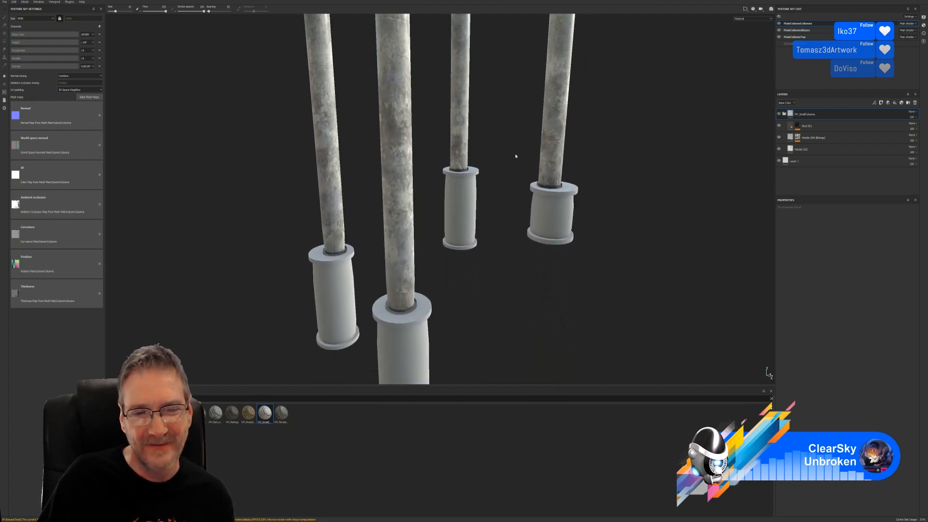
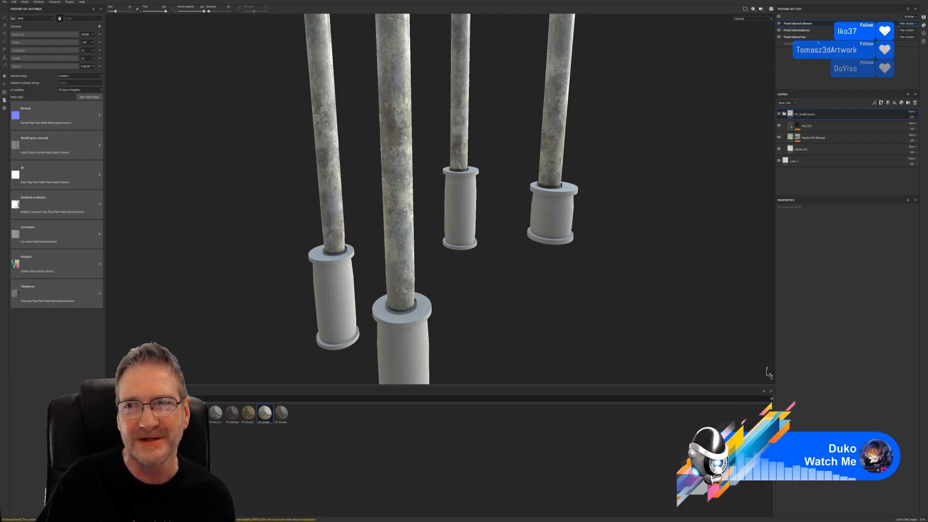
click(779, 30)
click(779, 30)
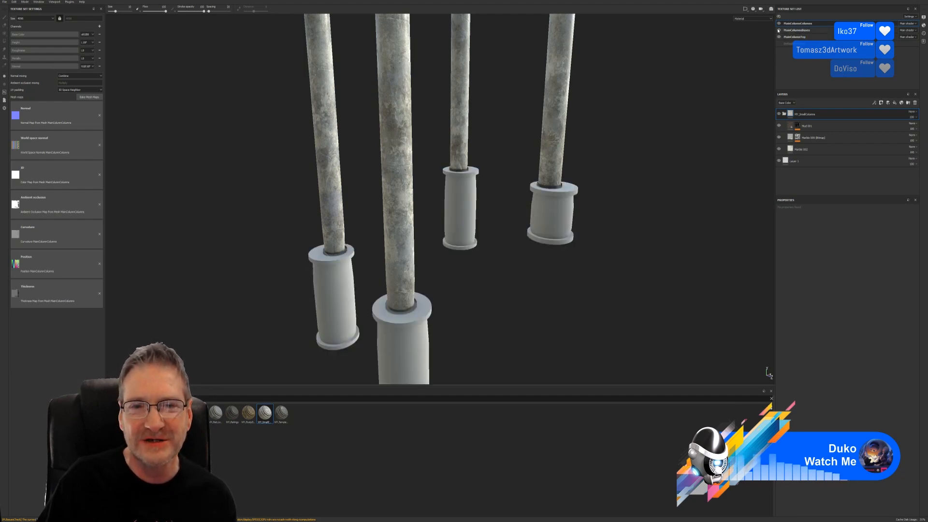
click(793, 30)
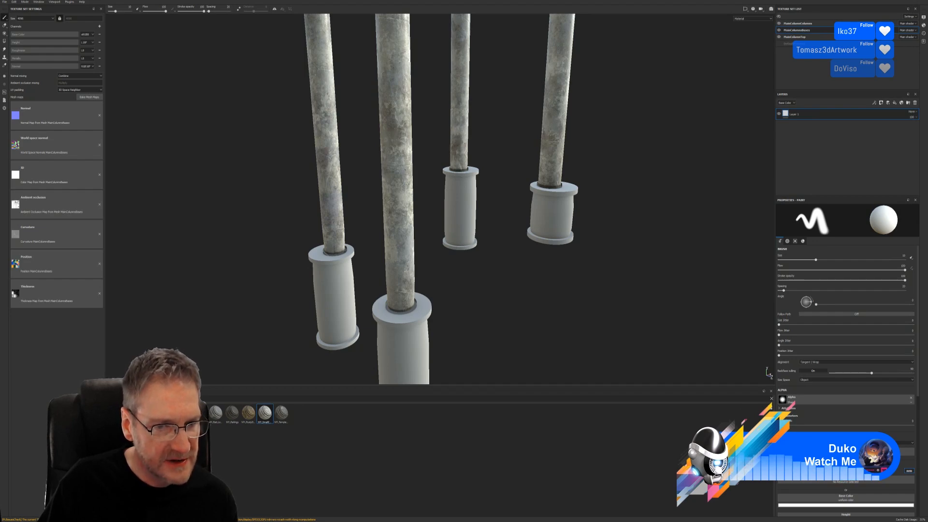
drag(265, 412, 332, 298)
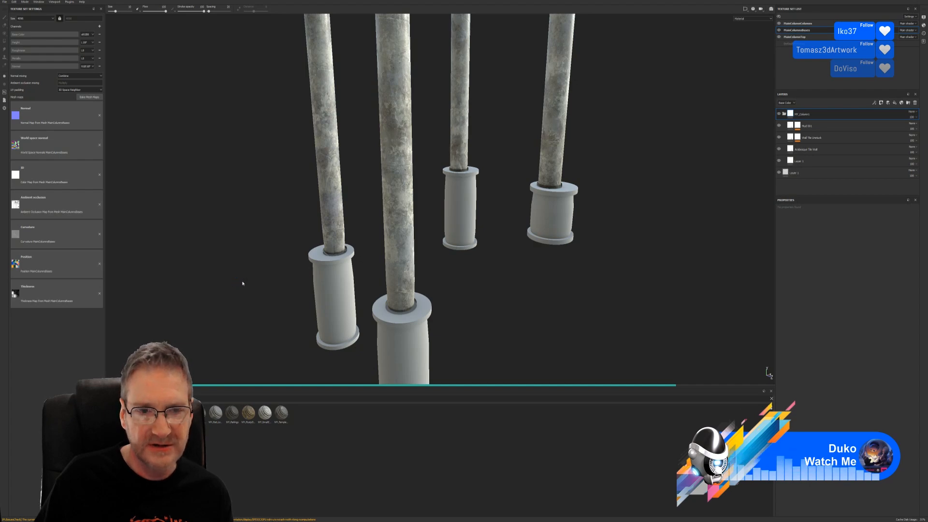
- Switch to 3ds Max, close the Send to Substance Painter dialog and minimize the window
key(alt+Tab)
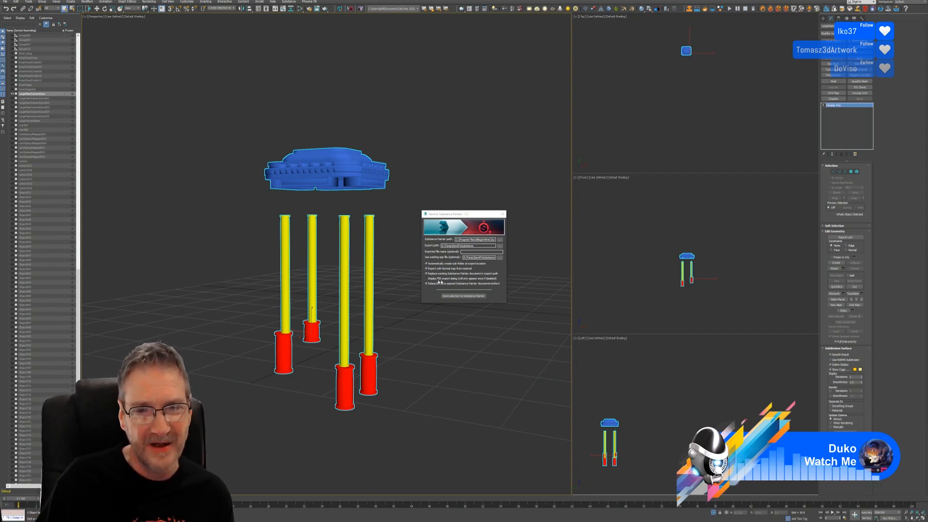
click(503, 214)
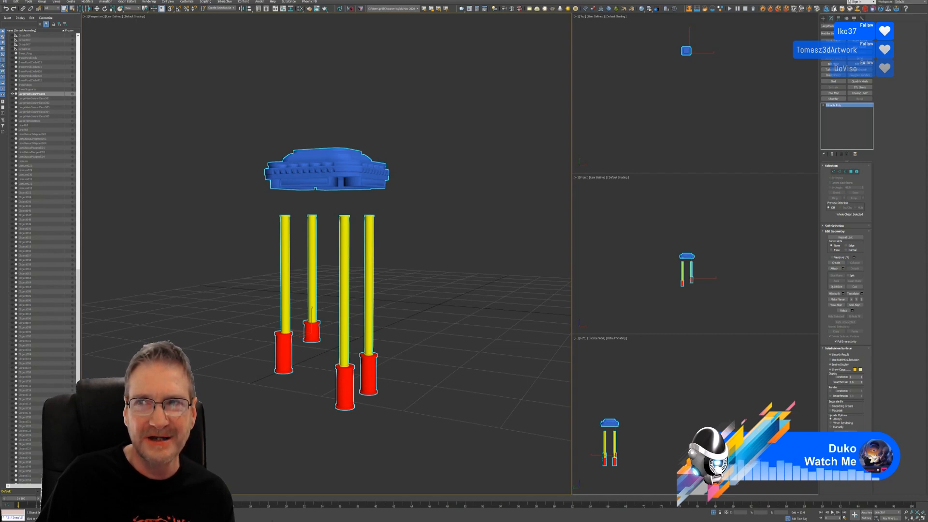
click(901, 0)
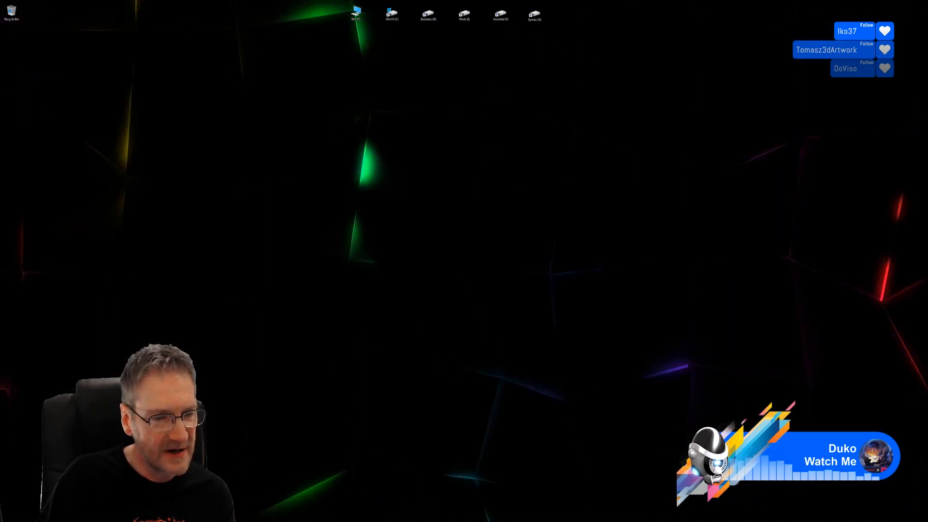
- Open the Temp folder on the Work (E:) drive in the file explorer
click(464, 14)
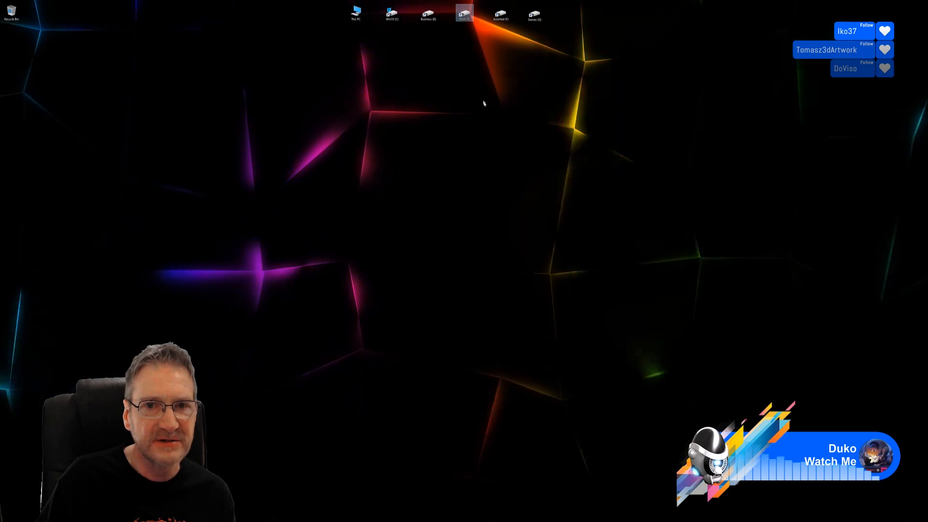
key(Return)
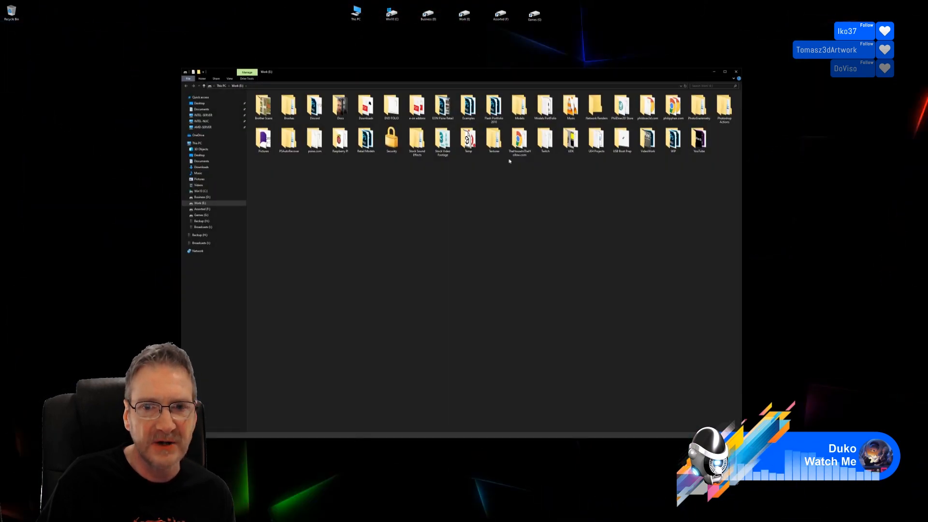
double_click(468, 139)
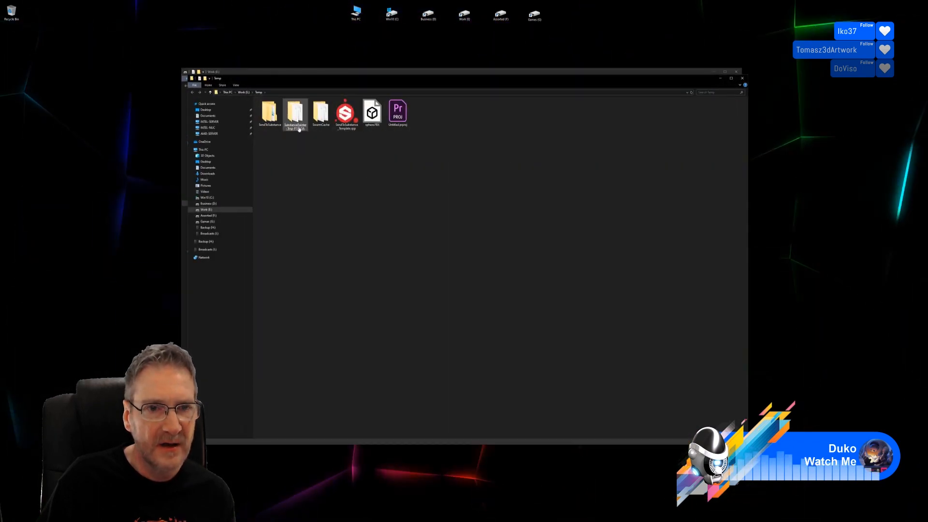
- Open the SendToSubstance folder inside the Temp folder and clear away the open explorer windows
click(276, 119)
double_click(276, 119)
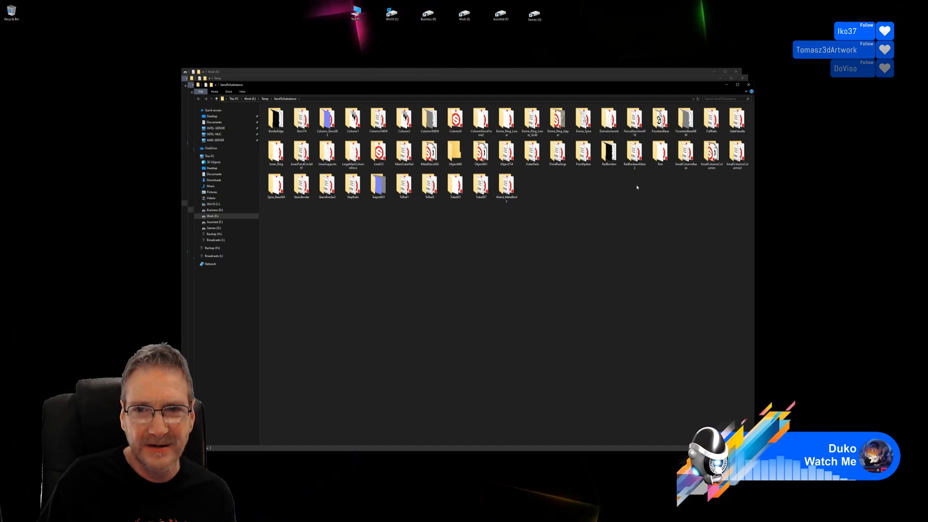
click(727, 85)
click(742, 78)
click(736, 71)
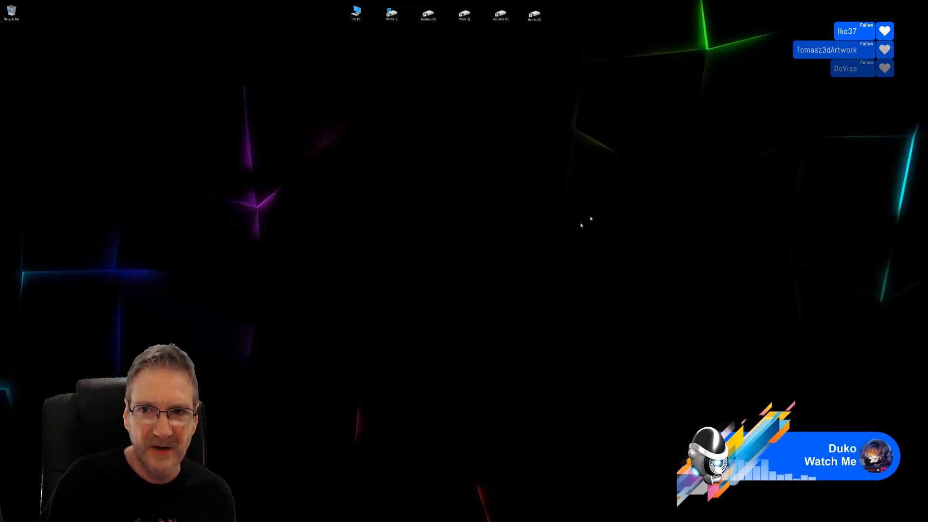
- Check the column object in 3ds Max, return to the SendToSubstance folder and open the LargeMainColumnDeco Substance Painter project
key(alt+Tab)
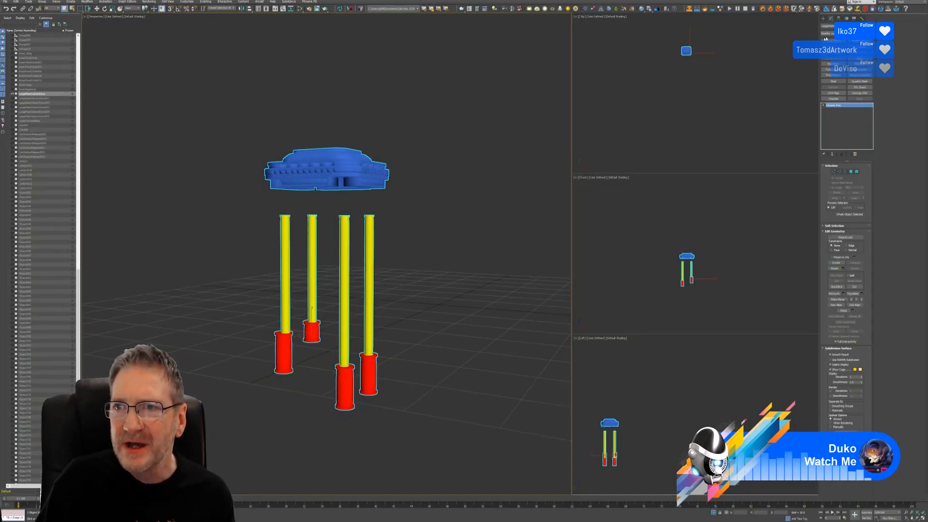
key(super+d)
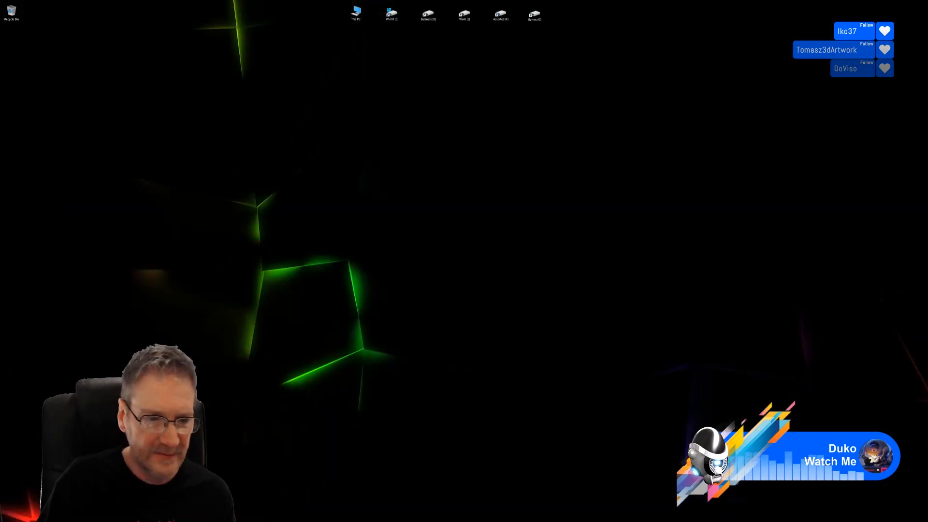
key(alt+Tab)
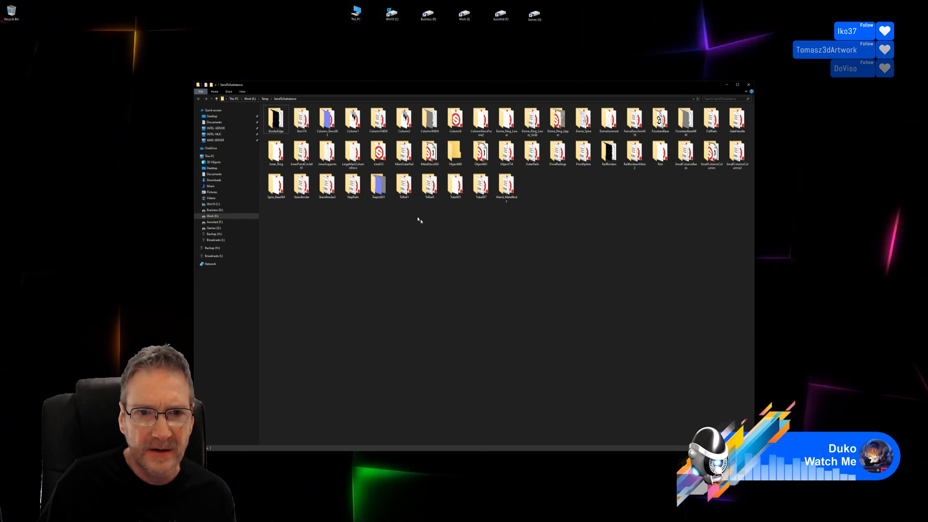
double_click(352, 151)
click(287, 108)
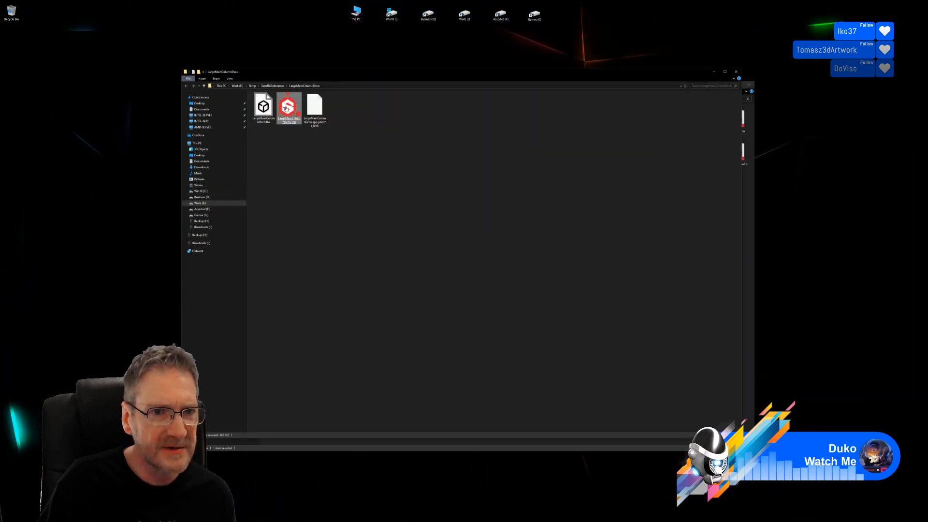
double_click(287, 108)
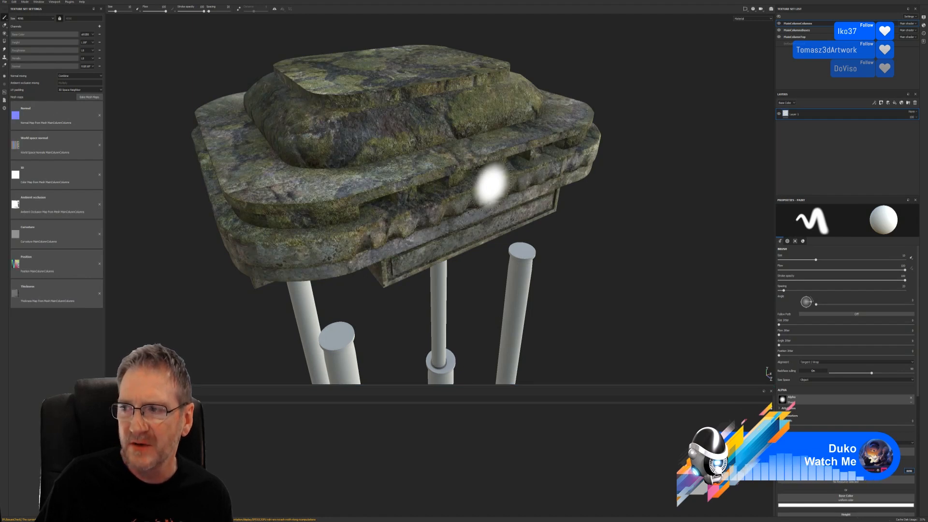
- Find the custom smart materials with "my", apply MY_SmallColumns to the four column shafts and save the project
scroll(526, 252, down, 5)
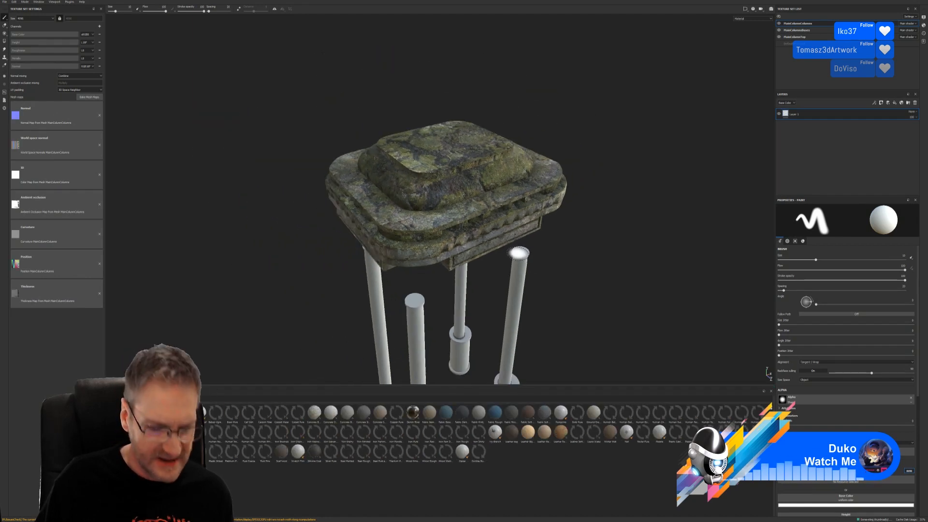
alt+drag(528, 259, 498, 241)
alt+middle_drag(498, 242, 479, 169)
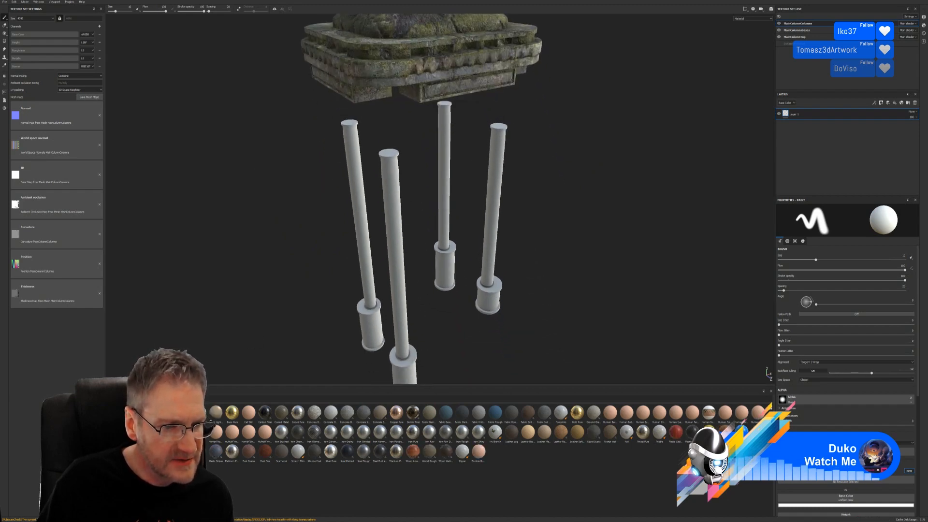
click(121, 487)
click(196, 398)
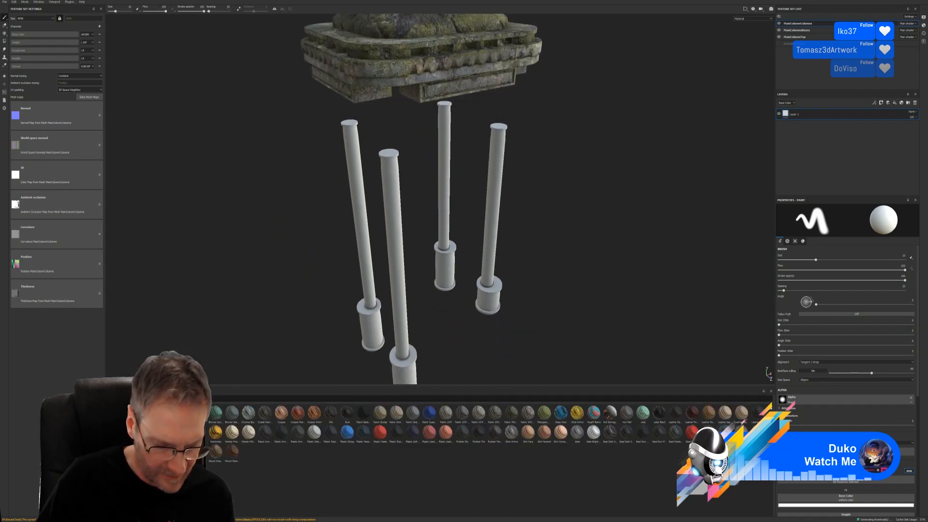
text(my)
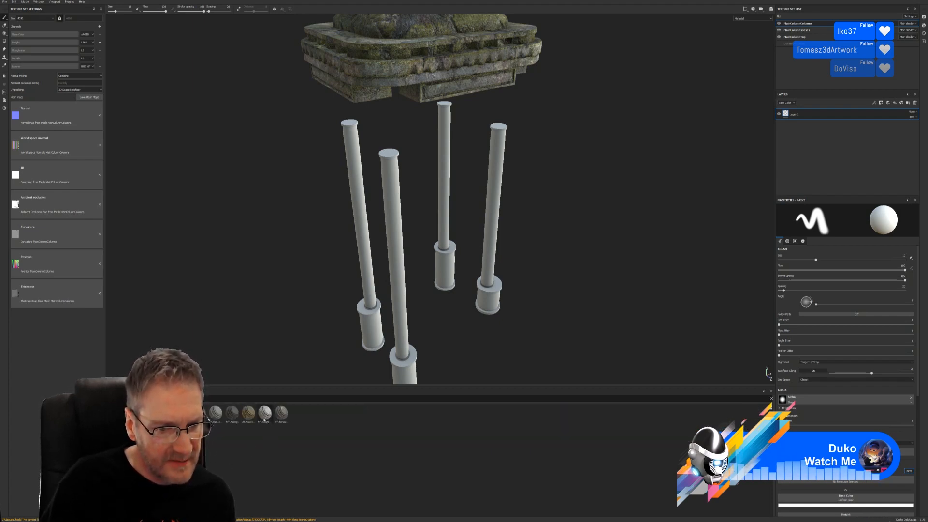
mouse_move(264, 419)
drag(265, 418, 358, 224)
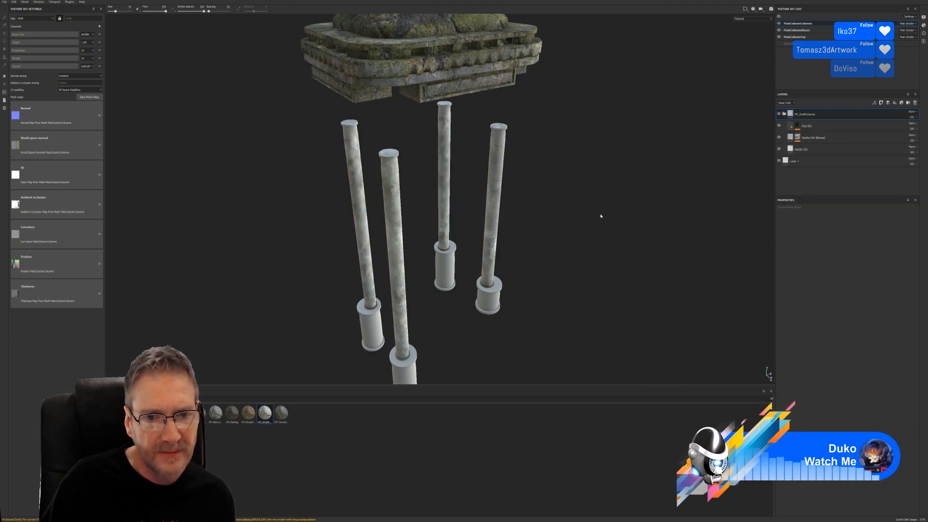
alt+drag(437, 320, 408, 278)
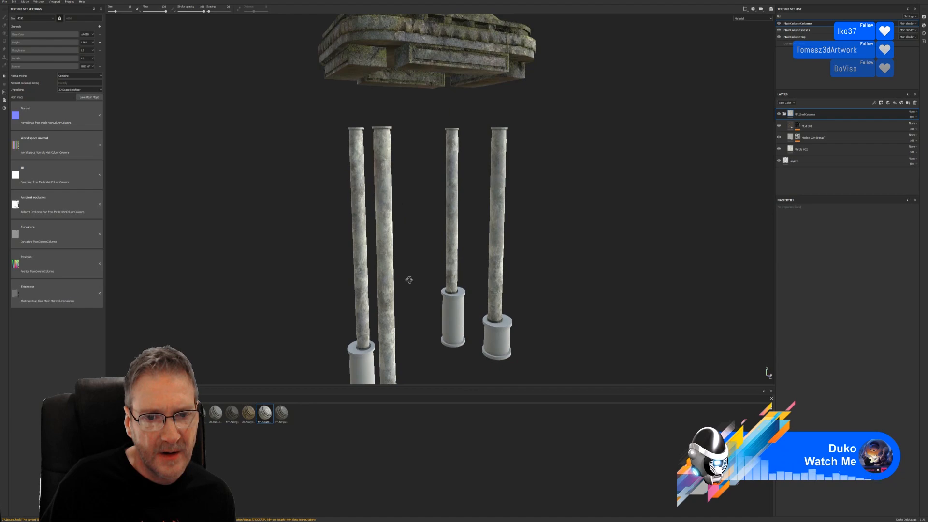
click(5, 3)
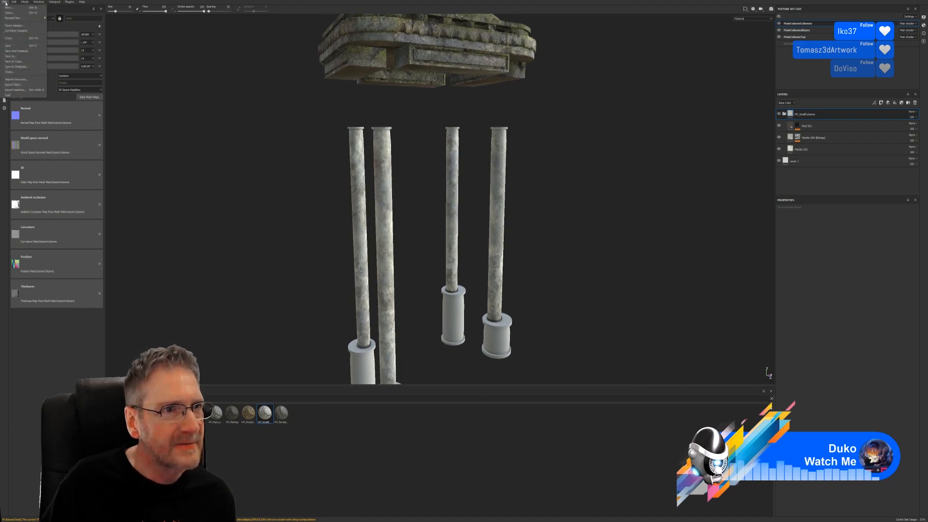
click(20, 45)
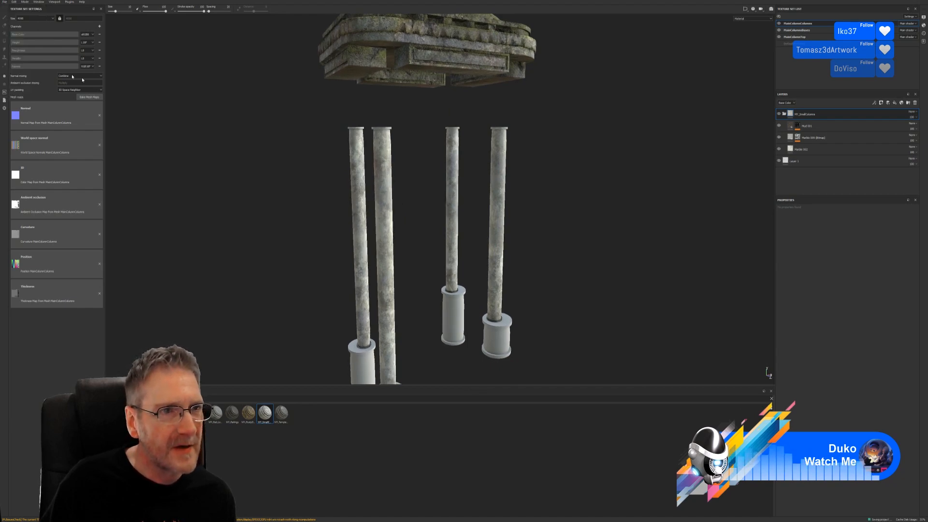
- Identify the column bases' texture set by toggling visibility, select it and apply the MY_Column smart material to the bases
click(779, 23)
click(778, 23)
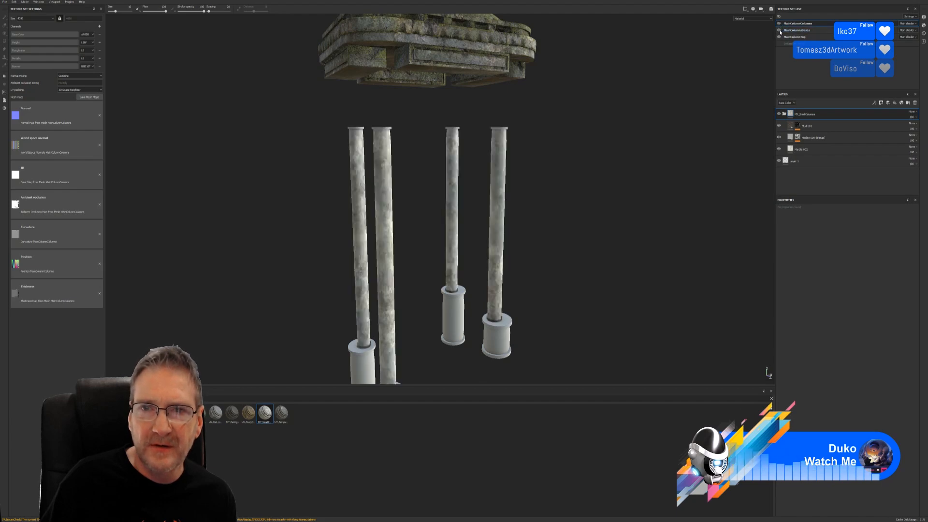
click(779, 30)
click(780, 29)
click(798, 30)
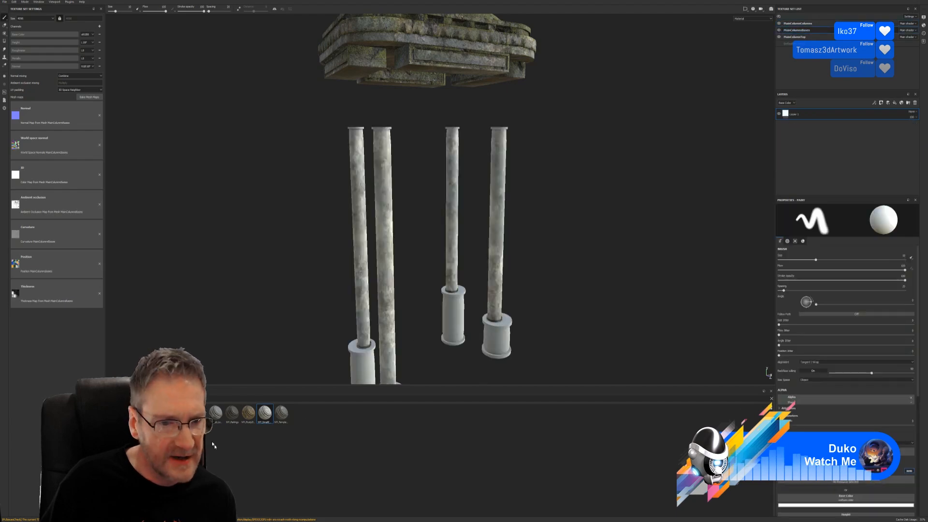
alt+drag(476, 311, 514, 222)
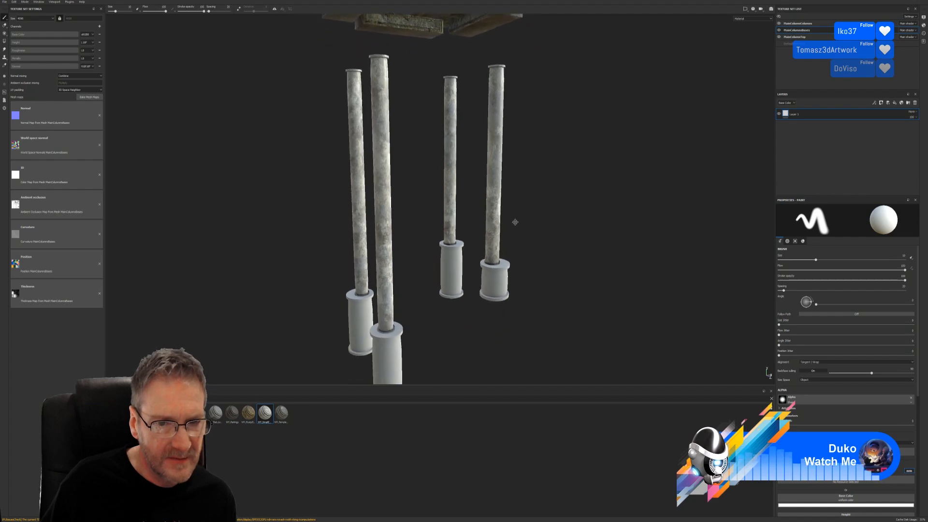
drag(183, 413, 389, 359)
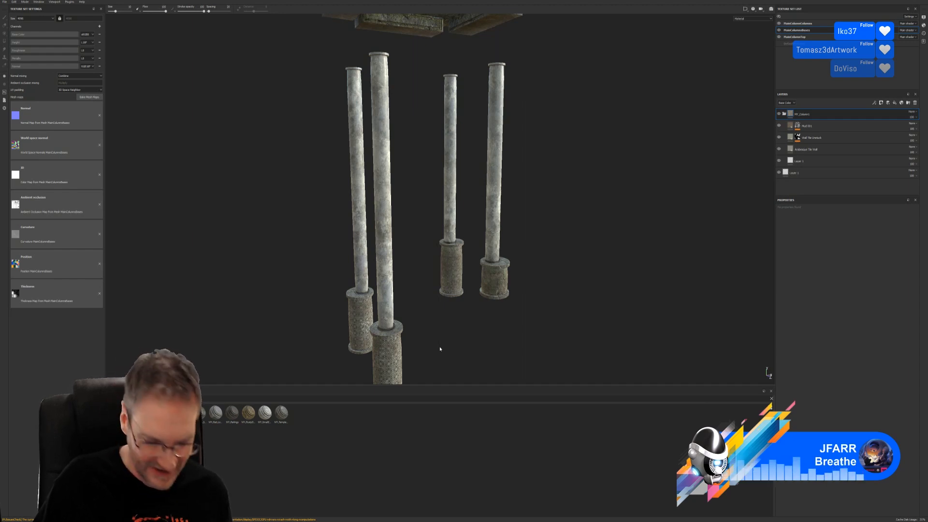
- Inspect the textured shafts and bases, then save the project
alt+drag(530, 218, 533, 236)
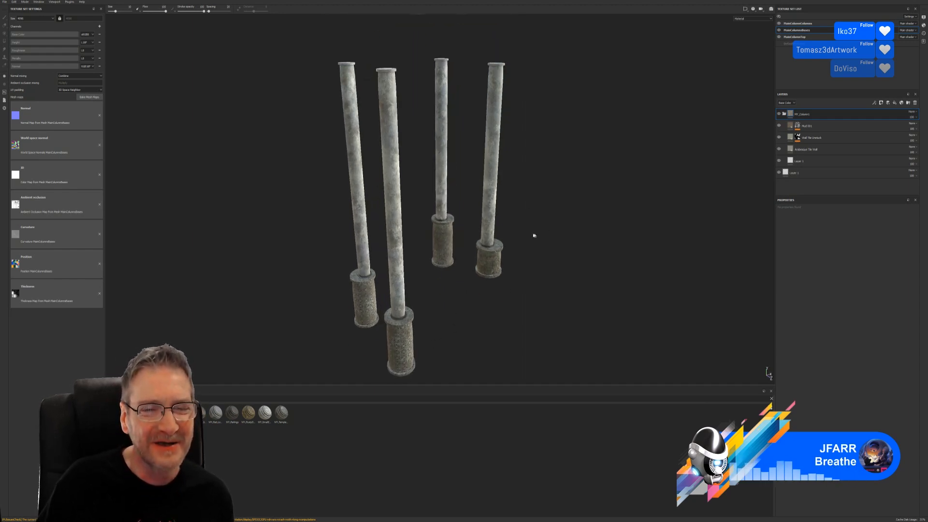
alt+right_drag(533, 236, 514, 181)
alt+middle_drag(512, 171, 500, 200)
alt+right_drag(441, 321, 431, 331)
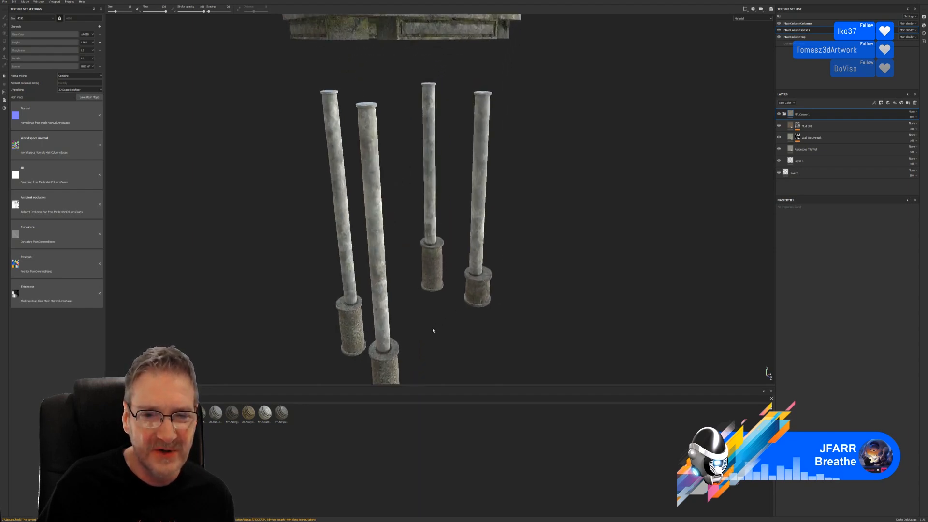
alt+middle_drag(441, 282, 450, 251)
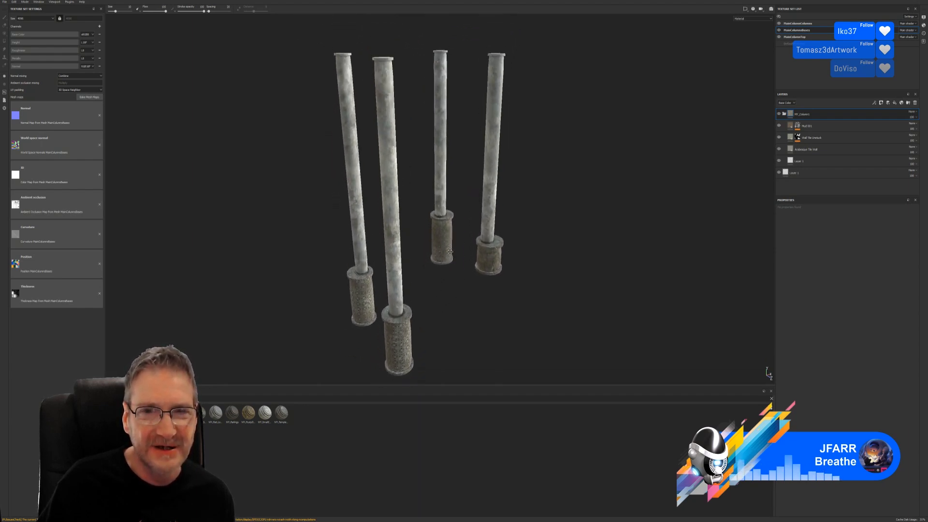
click(5, 3)
click(13, 46)
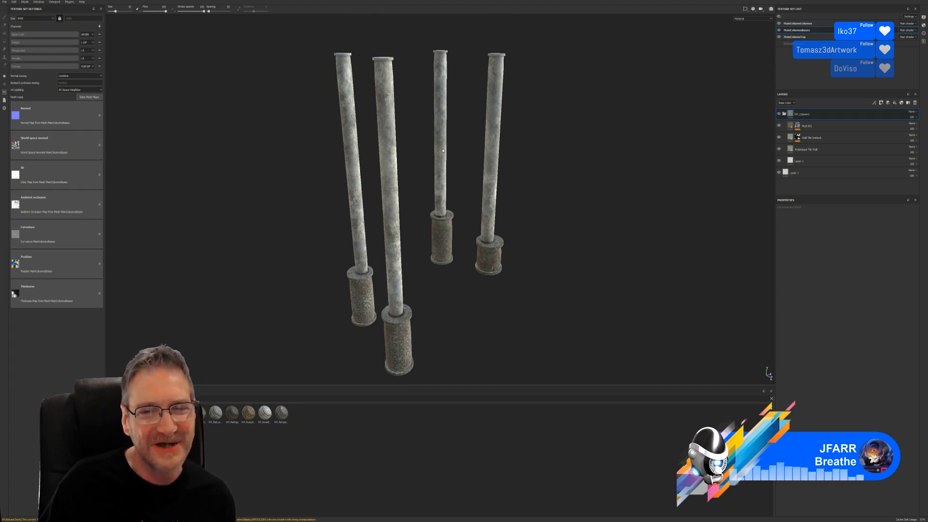
- Toggle the column top's visibility to identify its texture set, select that set and save the project
scroll(448, 200, down, 3)
alt+middle_drag(526, 126, 537, 190)
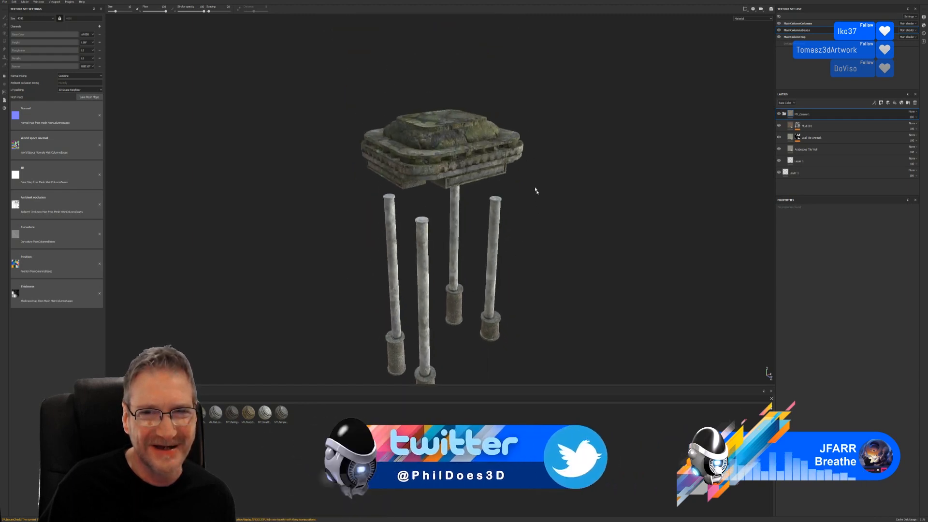
scroll(513, 152, up, 1)
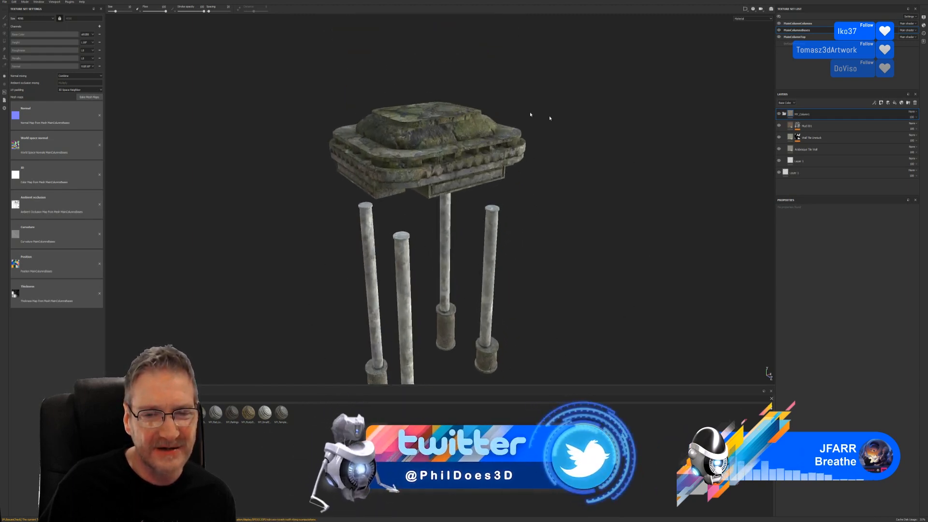
click(472, 143)
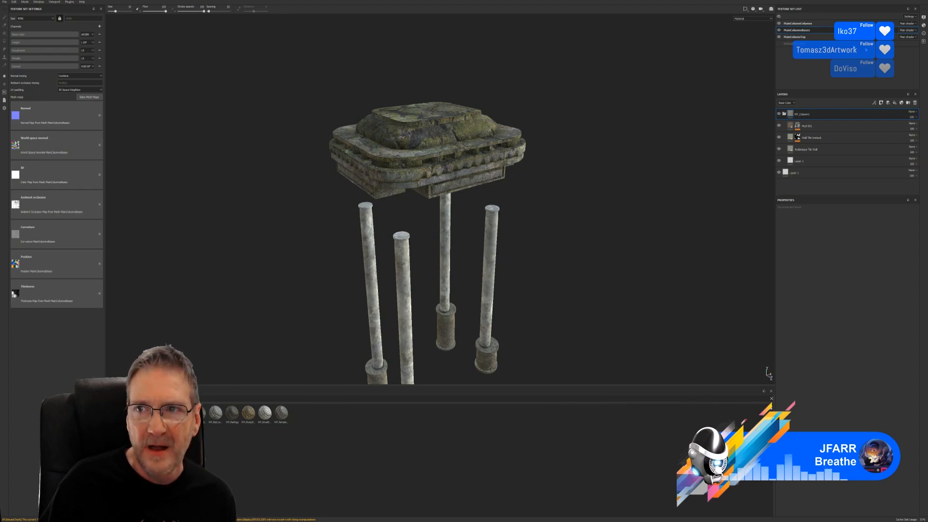
click(778, 37)
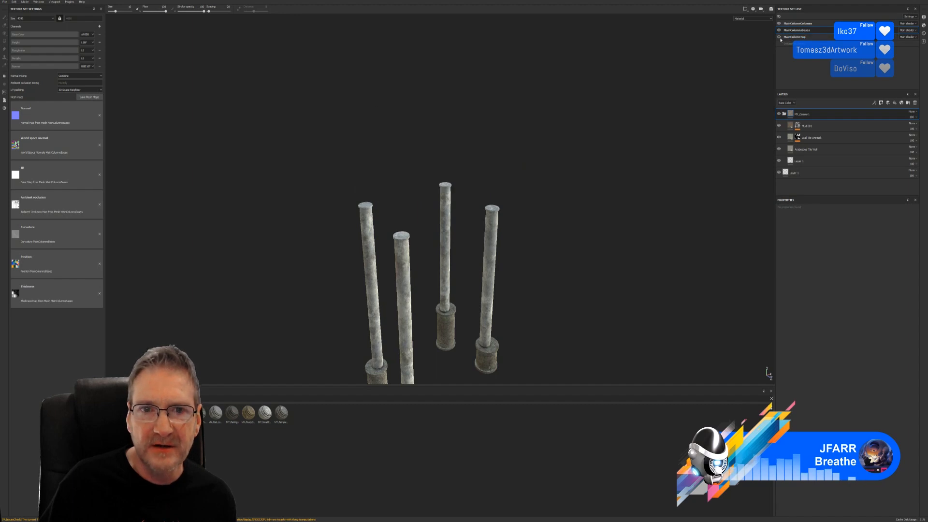
click(780, 37)
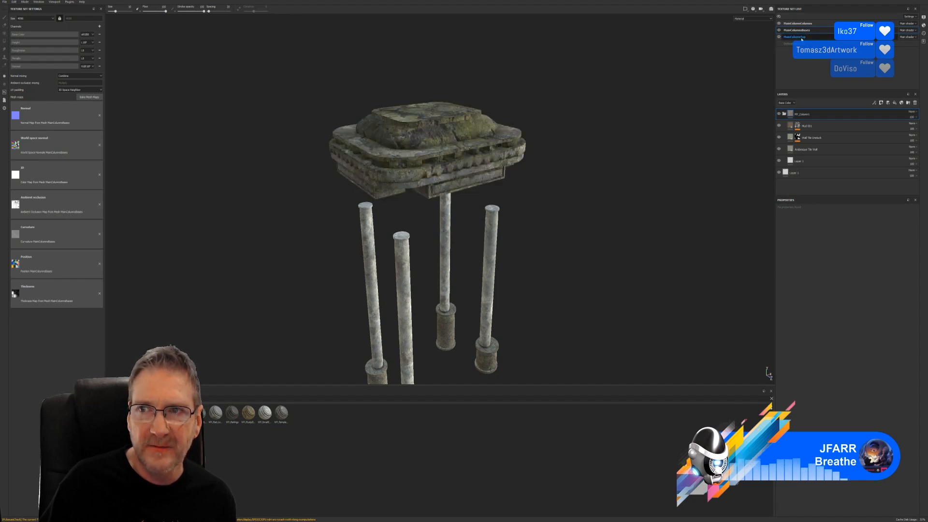
click(822, 37)
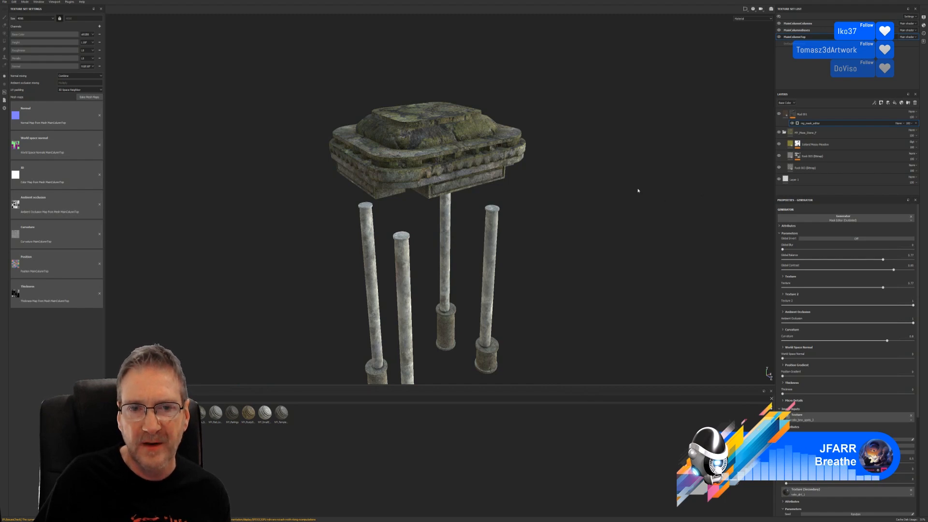
click(5, 2)
click(11, 47)
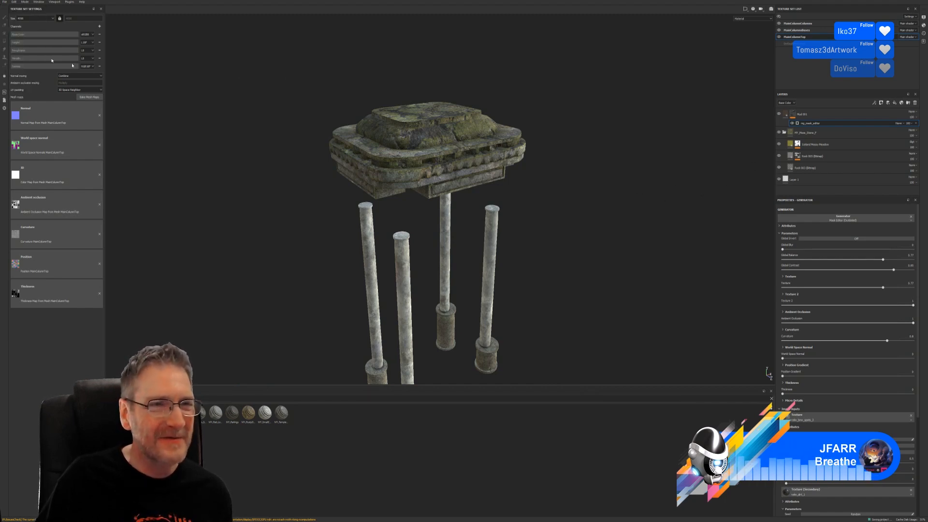
- Copy the Iceland Mossy Meadow layer from the column top and paste it above the mud layer in the column bases' texture set
click(833, 144)
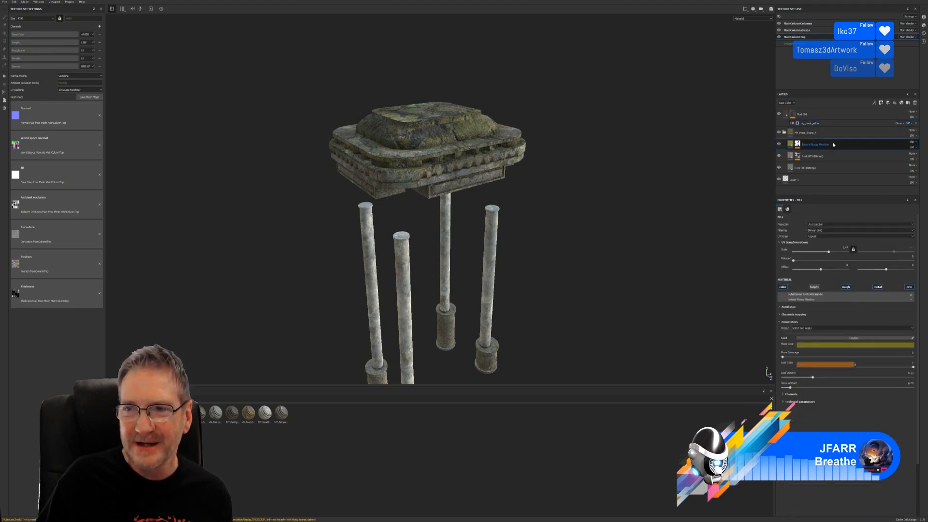
right_click(833, 143)
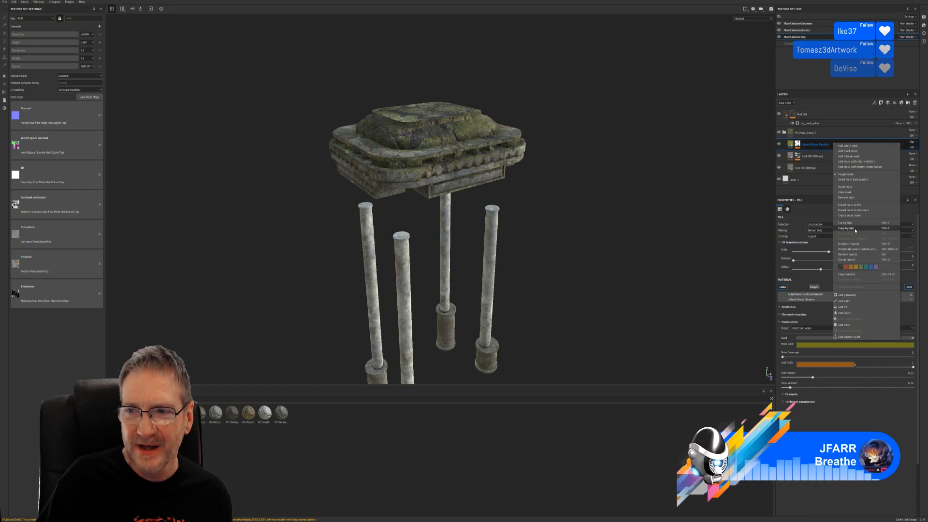
click(855, 230)
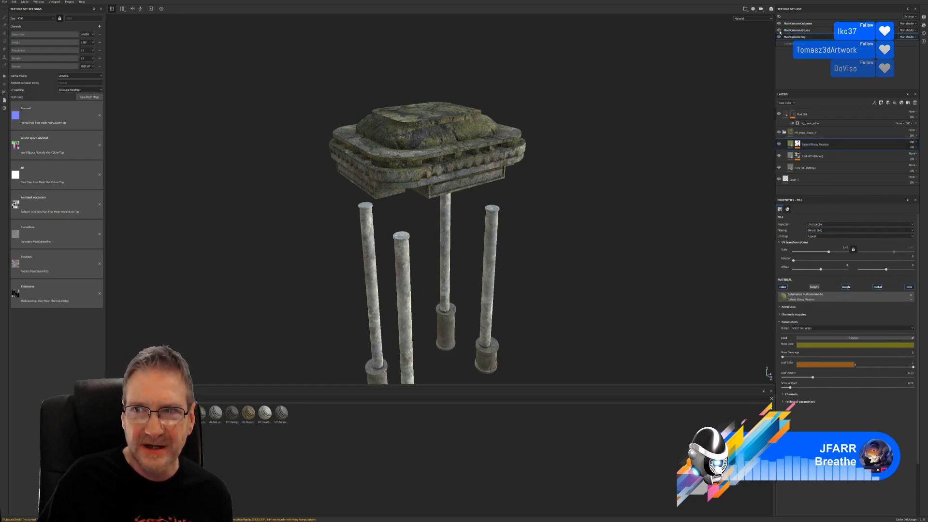
click(798, 30)
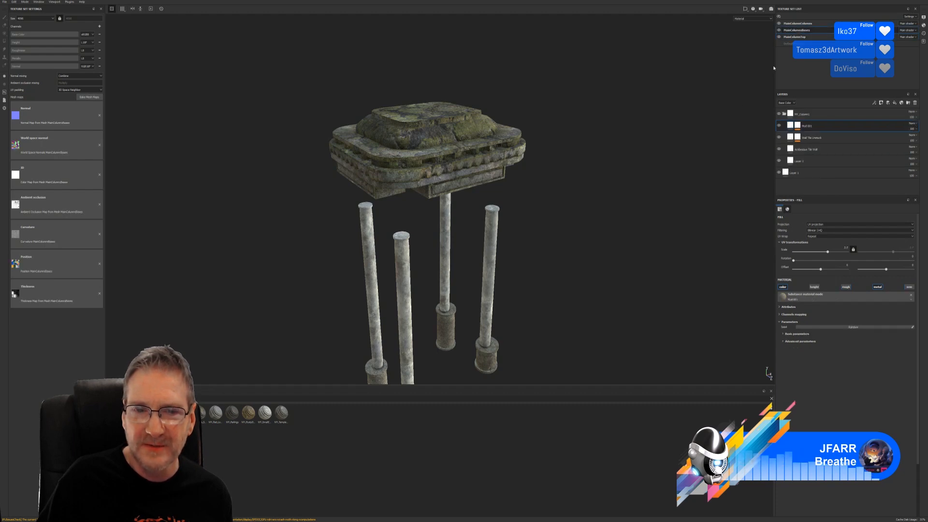
middle_drag(555, 314, 555, 10)
scroll(420, 185, up, 2)
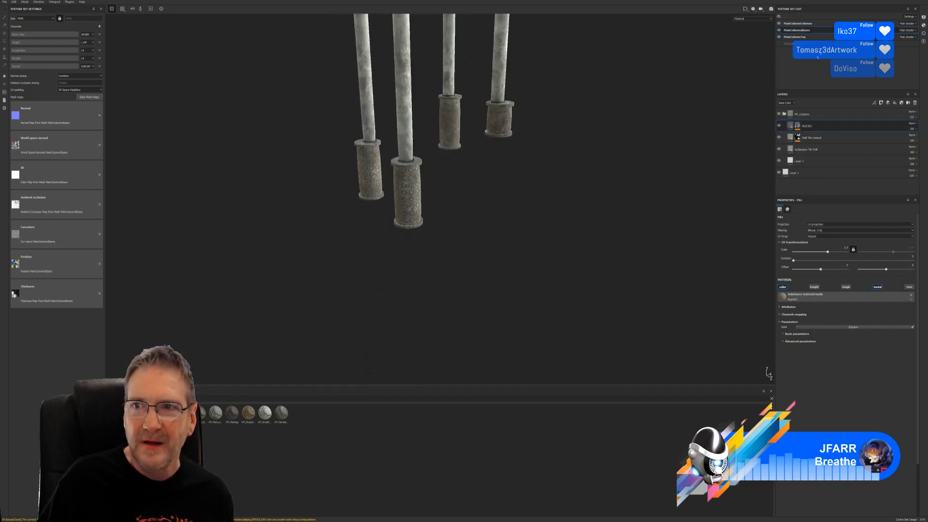
right_click(827, 128)
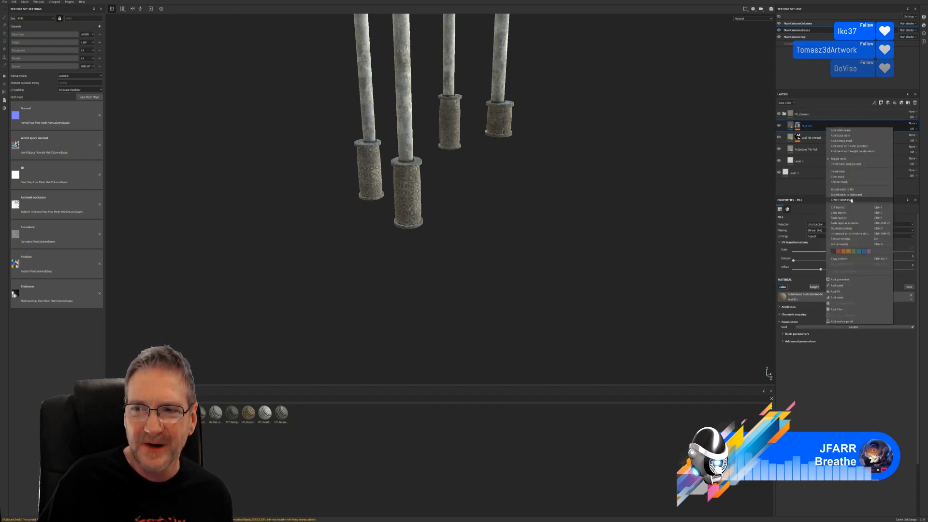
click(853, 220)
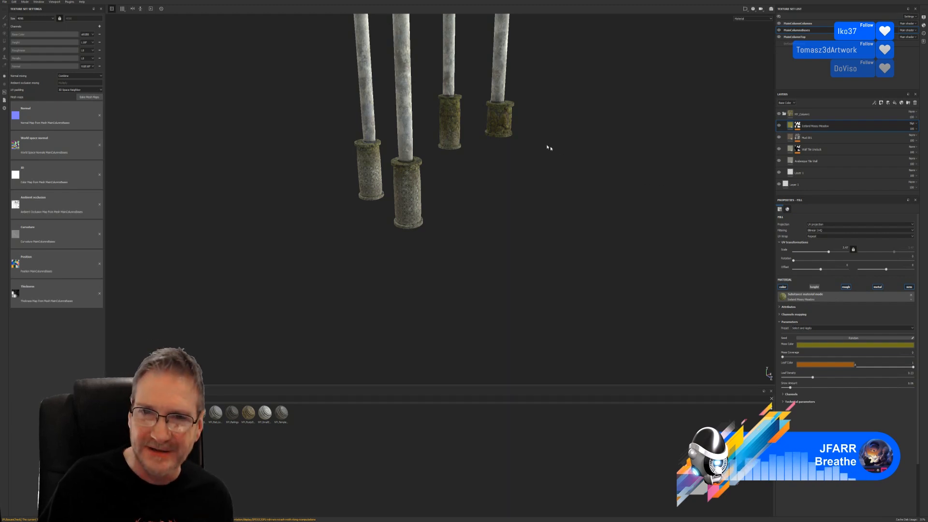
- Examine the moss on the column bases from several angles, comparing it with the mud layer hidden and shown
alt+drag(527, 164, 286, 162)
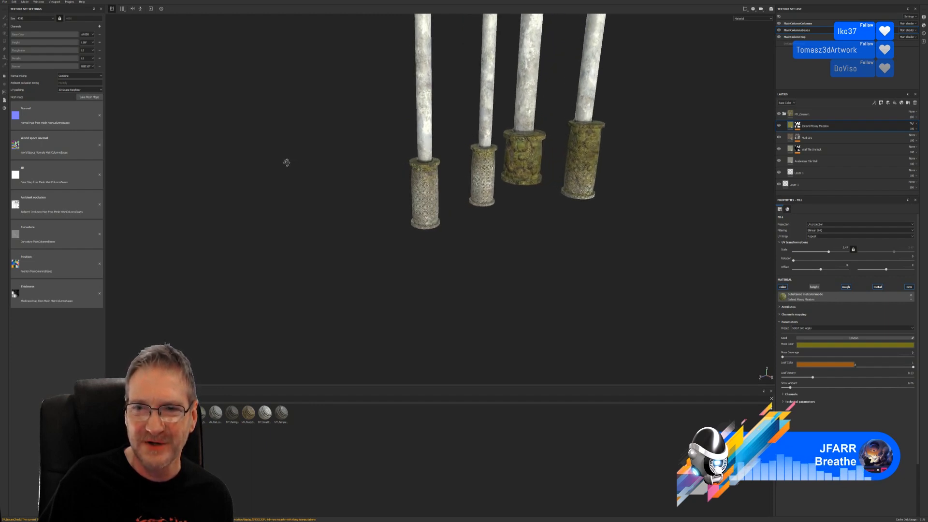
scroll(542, 155, up, 5)
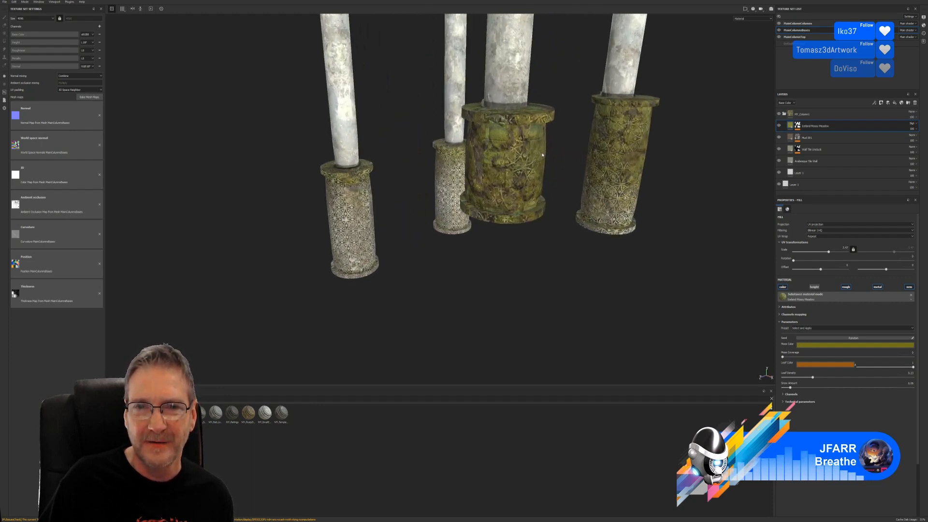
scroll(542, 154, up, 2)
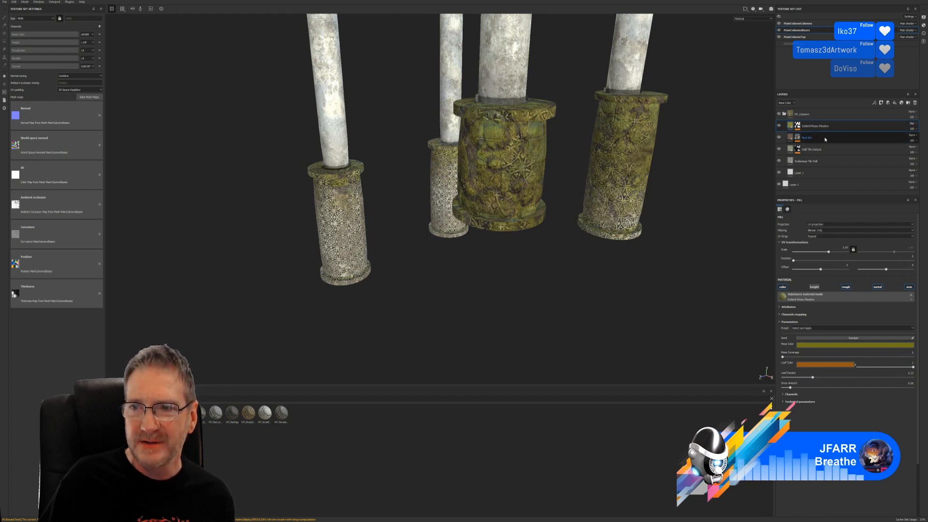
click(779, 138)
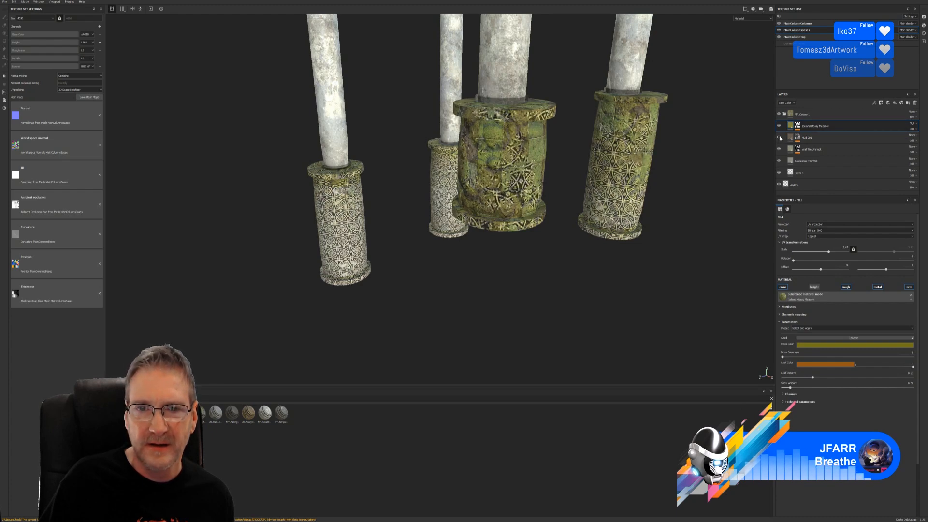
click(779, 138)
click(779, 138)
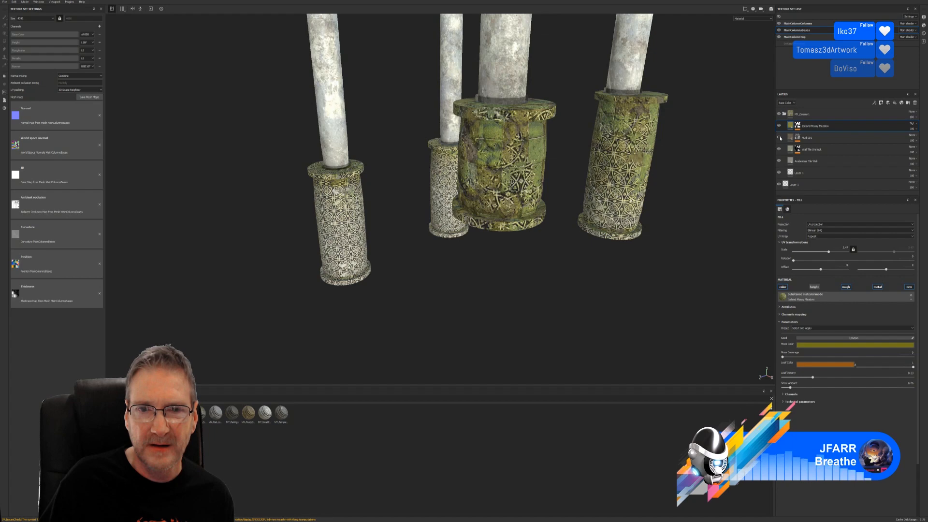
click(779, 138)
alt+drag(730, 177, 567, 214)
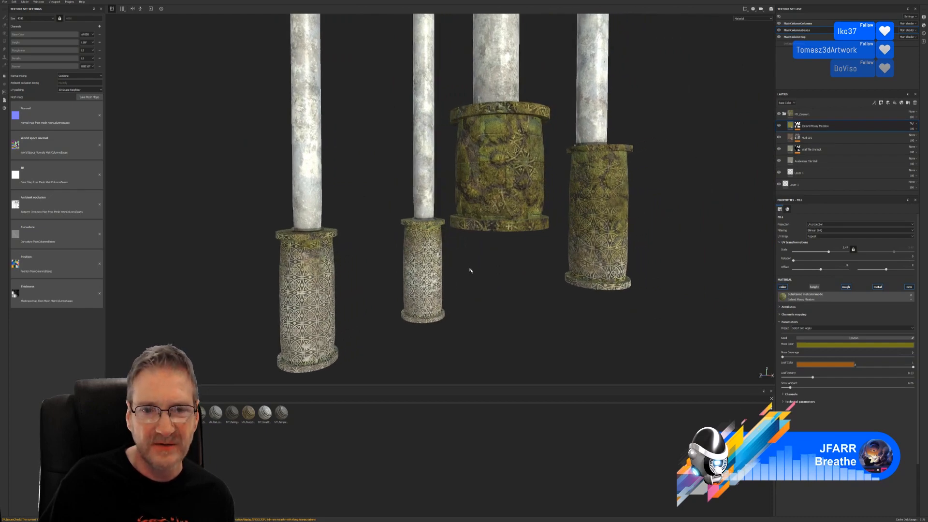
- Reduce the level of the Mask Builder - Legacy generator on the bases' moss layer mask to about 0.18
click(797, 127)
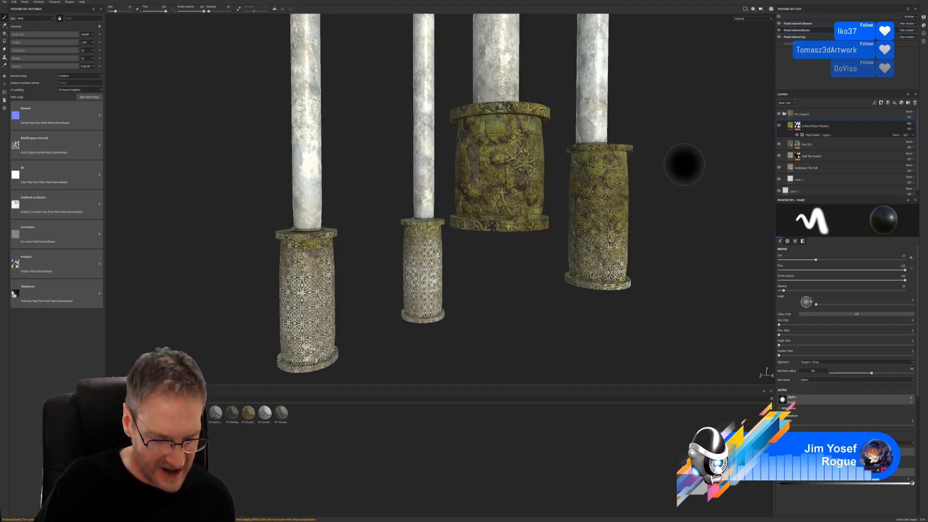
alt+drag(719, 275, 679, 252)
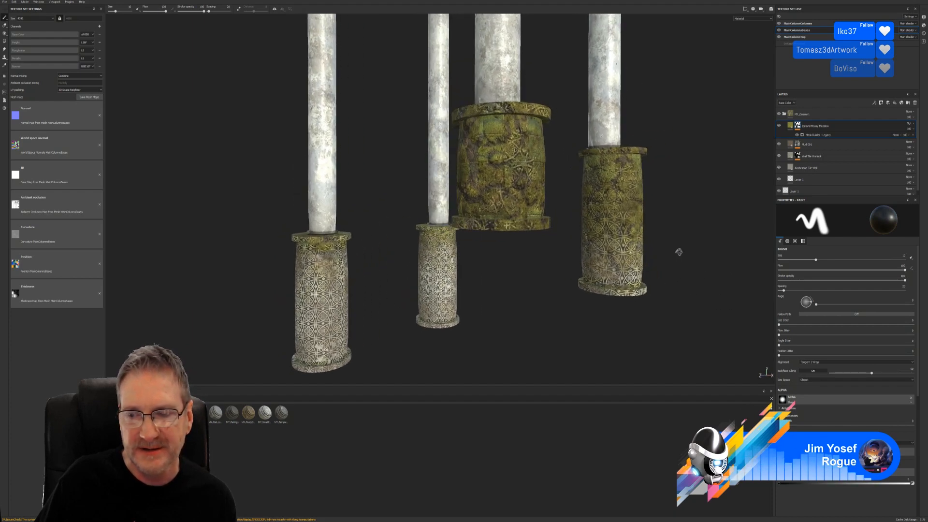
click(813, 136)
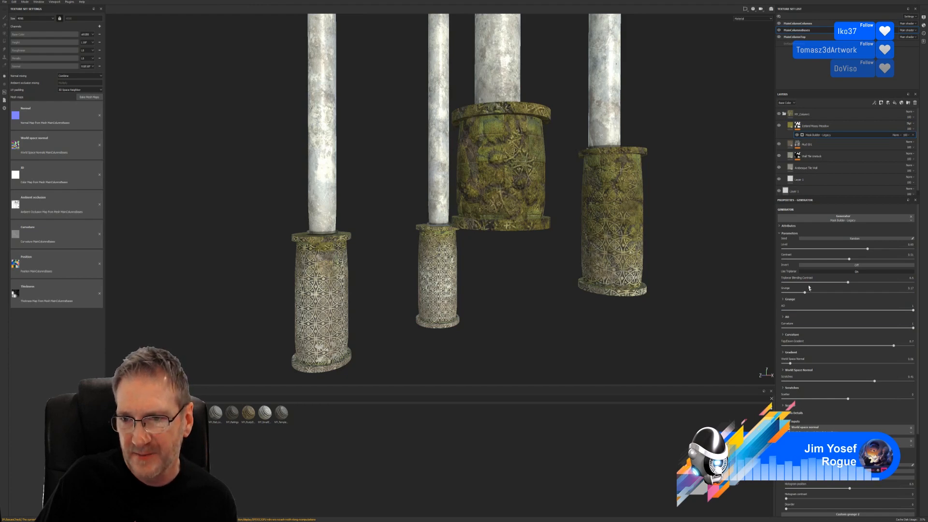
drag(840, 250, 807, 250)
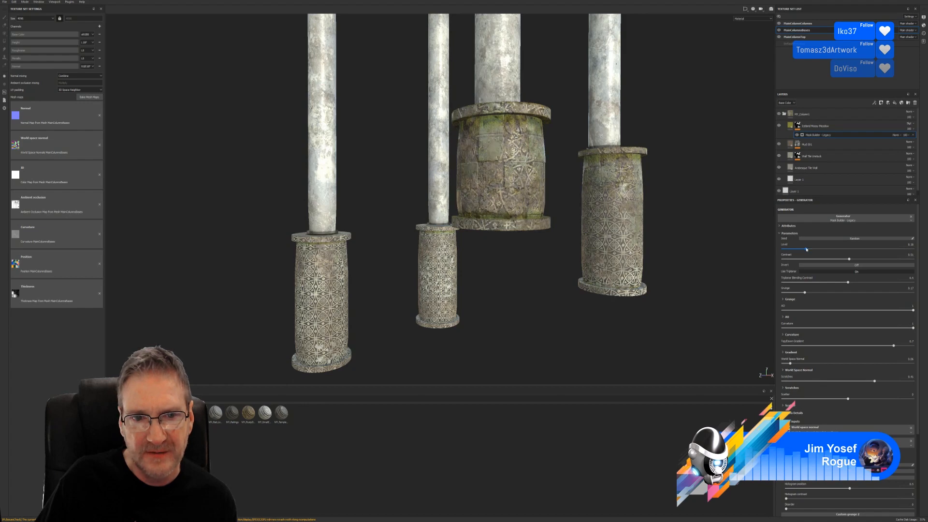
- Inspect the bases' moss coverage up close and raise the mask generator's grunge amount to about 0.46
alt+drag(598, 212, 499, 223)
scroll(437, 165, up, 5)
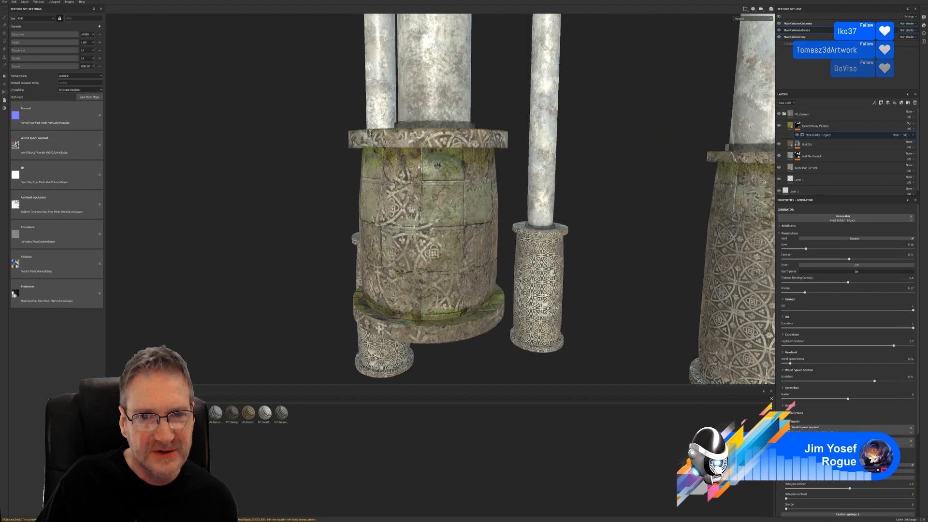
alt+drag(437, 165, 437, 146)
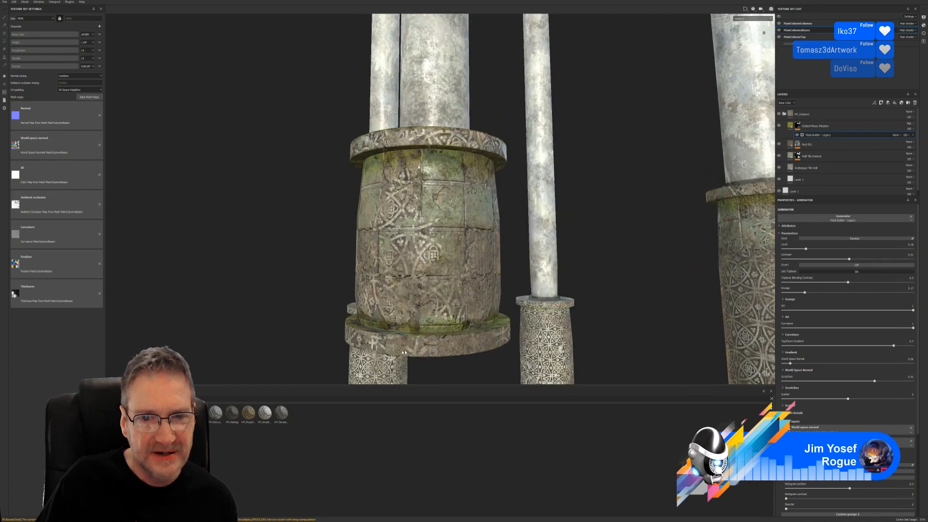
alt+drag(446, 310, 543, 296)
scroll(543, 296, down, 5)
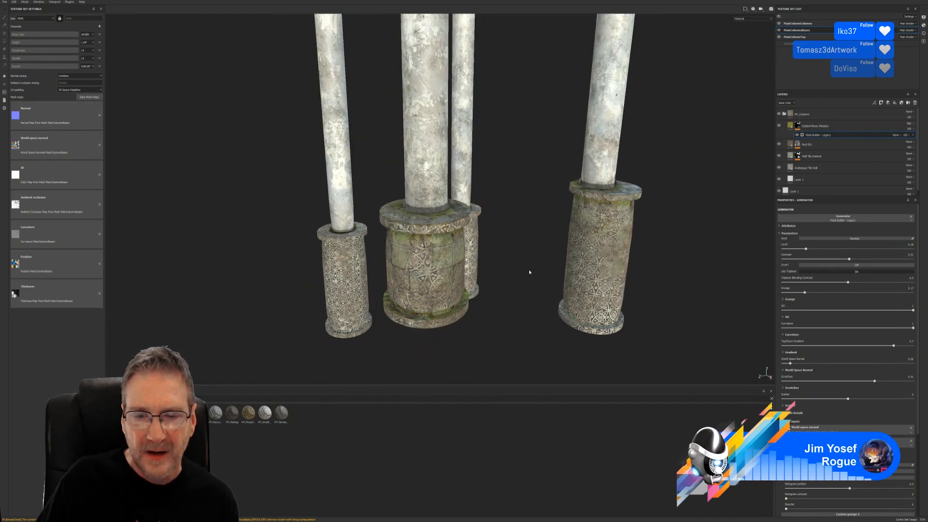
click(827, 293)
drag(827, 294, 843, 293)
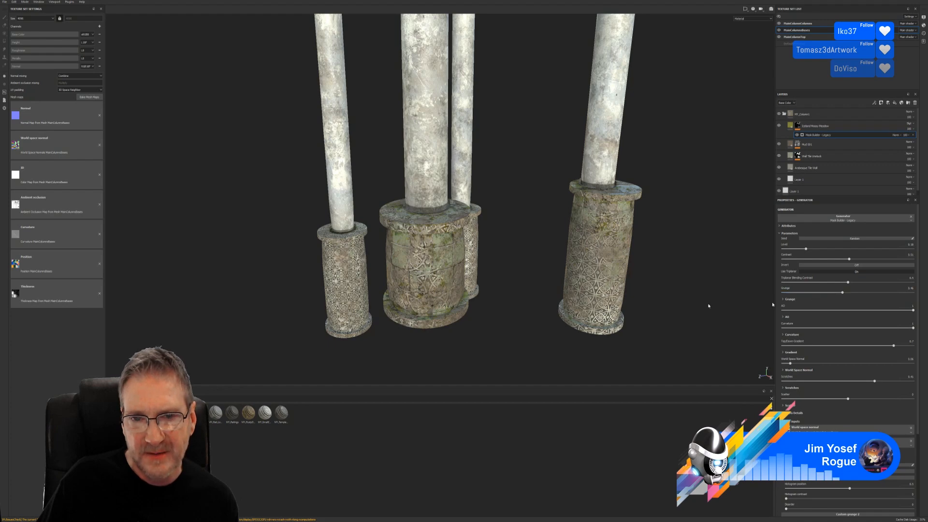
scroll(452, 238, up, 6)
scroll(452, 237, up, 2)
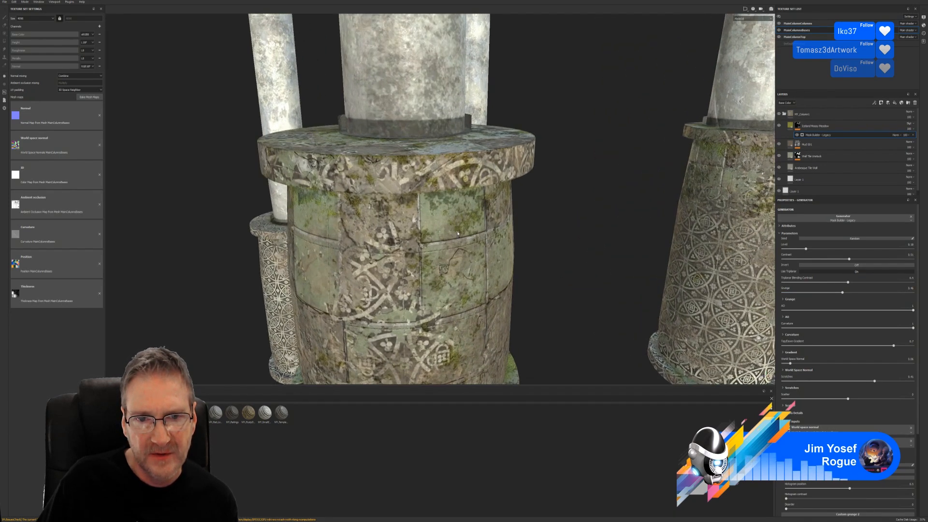
- Try a lower Grunge amount of about 0.19 in the Mask Builder generator on the column bases' moss layer
scroll(524, 263, up, 2)
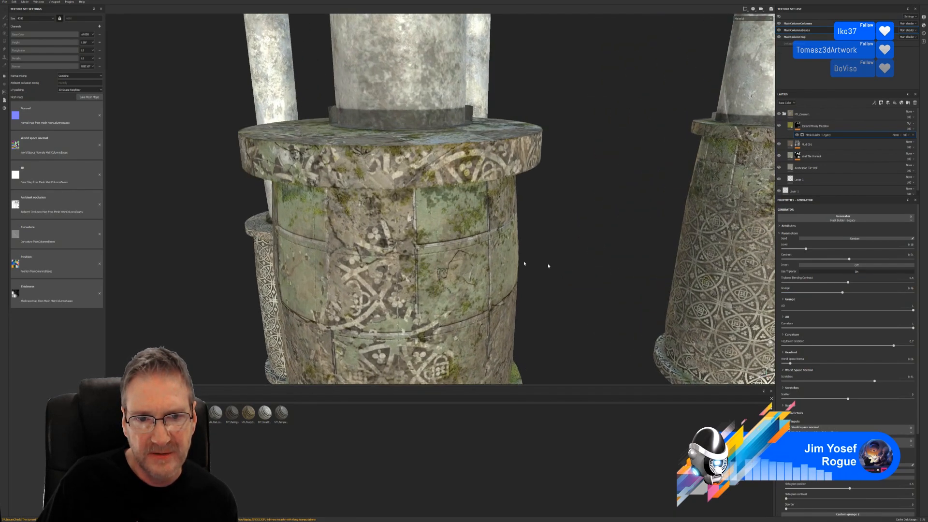
click(812, 293)
click(793, 293)
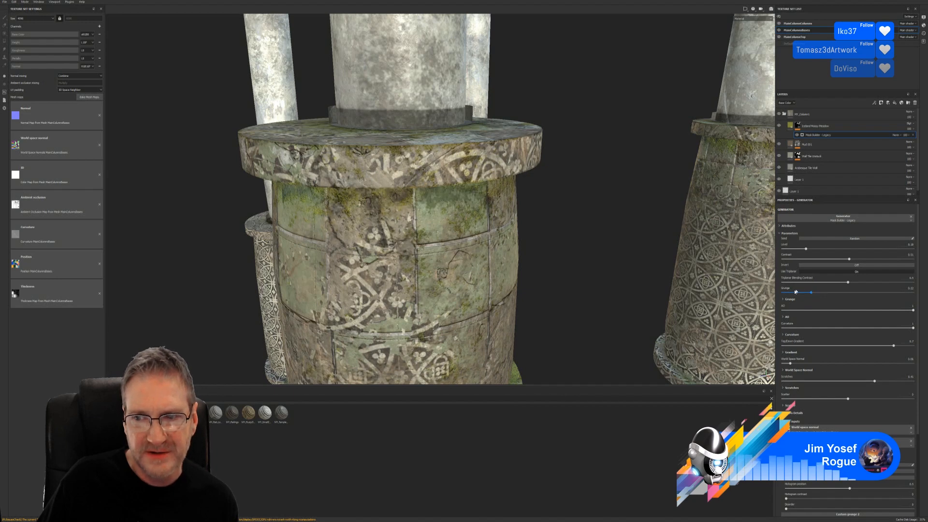
click(819, 293)
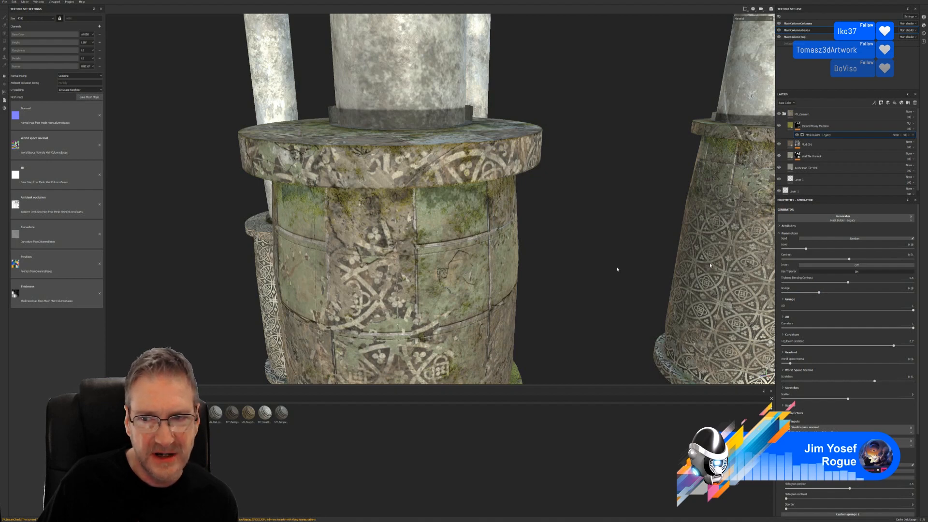
click(808, 293)
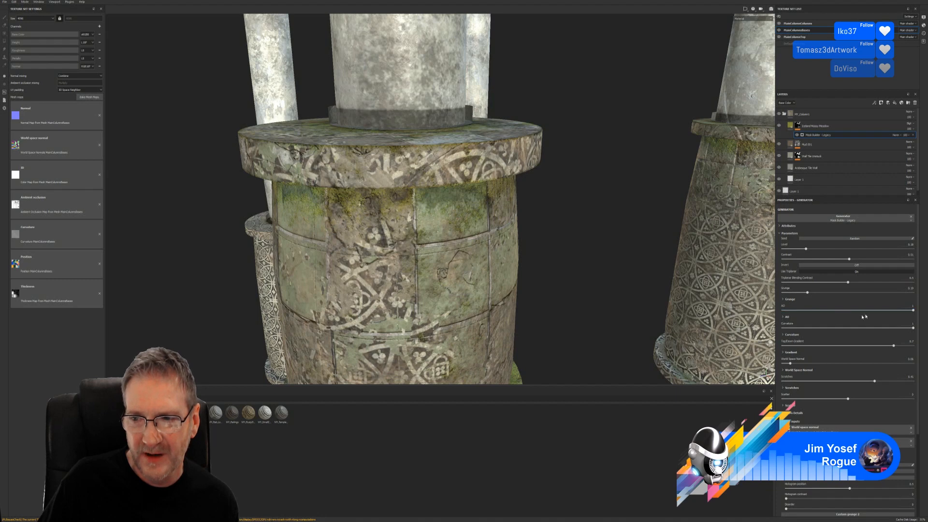
- Try several Top/Down Gradient values on the moss mask generator, ending at about 0.56
click(826, 346)
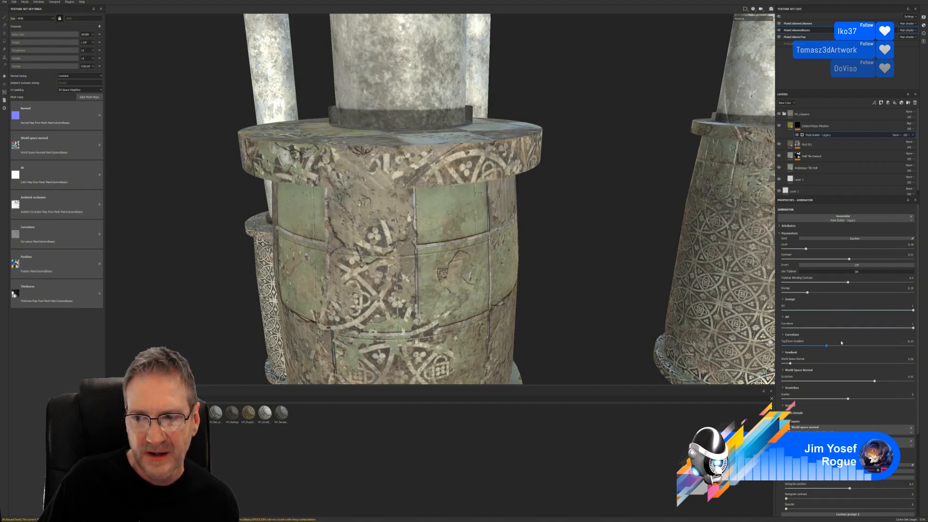
click(843, 346)
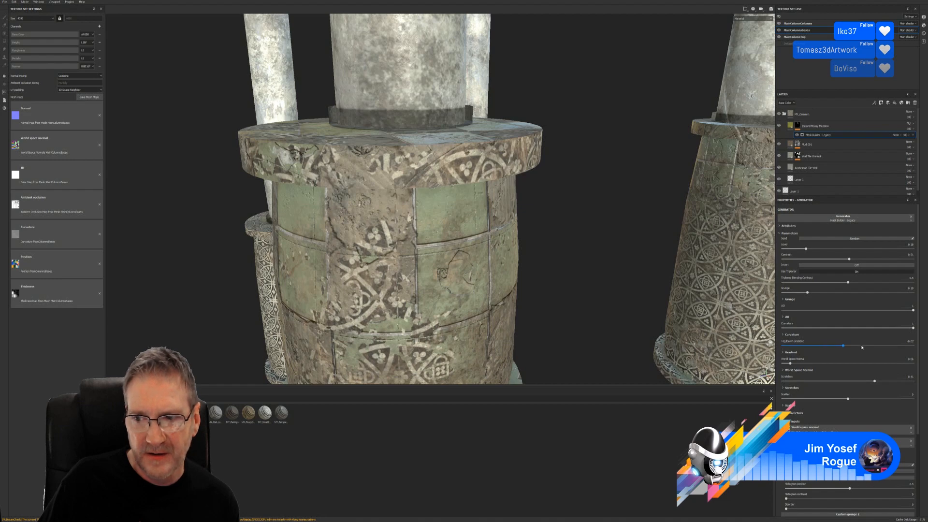
click(862, 347)
drag(862, 346, 875, 346)
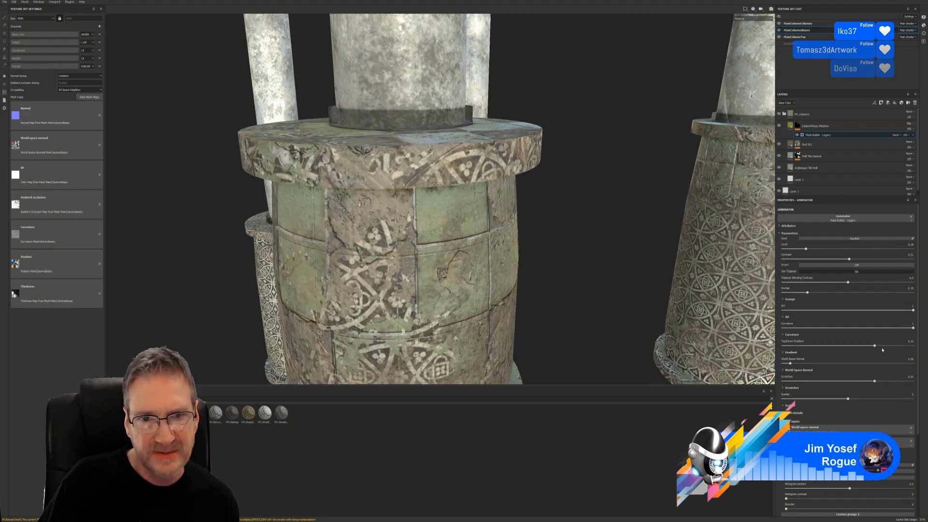
click(885, 346)
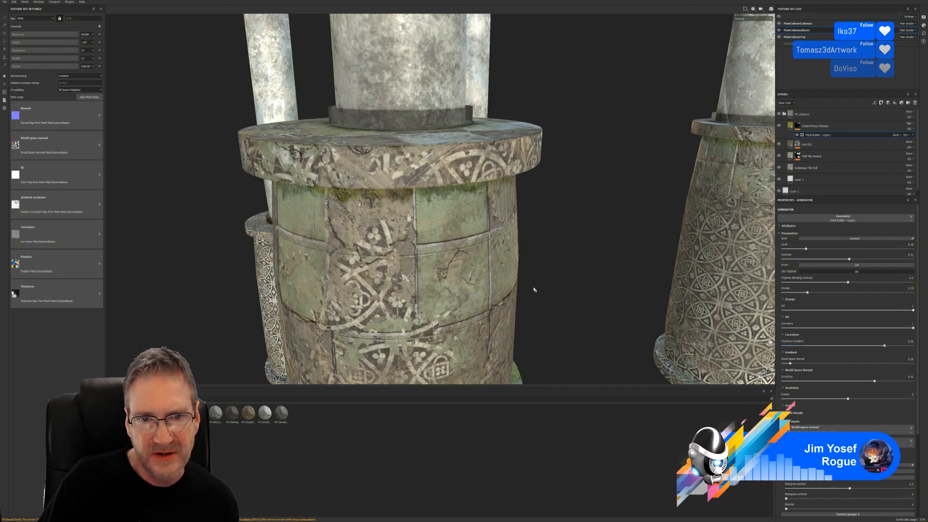
- Set the moss mask generator's Grunge to about 0.3 and its Top/Down Gradient to about 0.83
alt+drag(534, 288, 514, 291)
scroll(515, 291, down, 2)
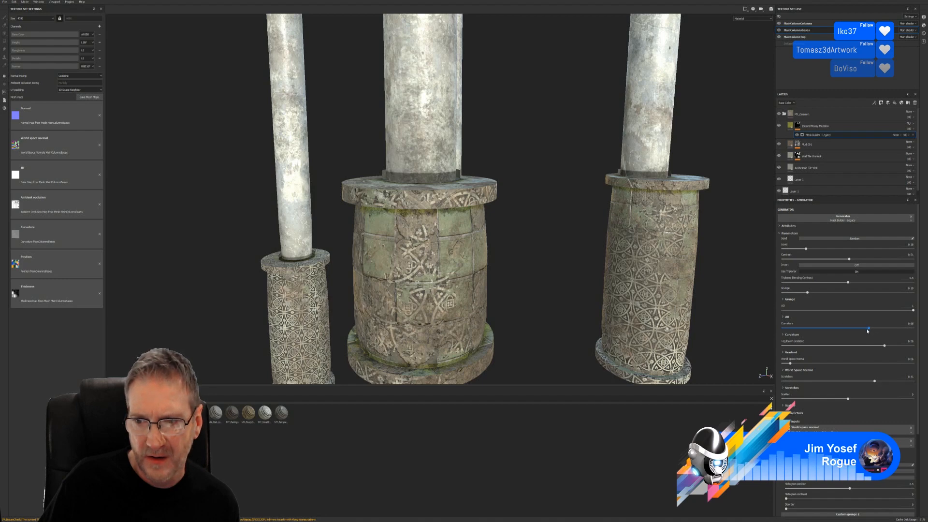
click(821, 293)
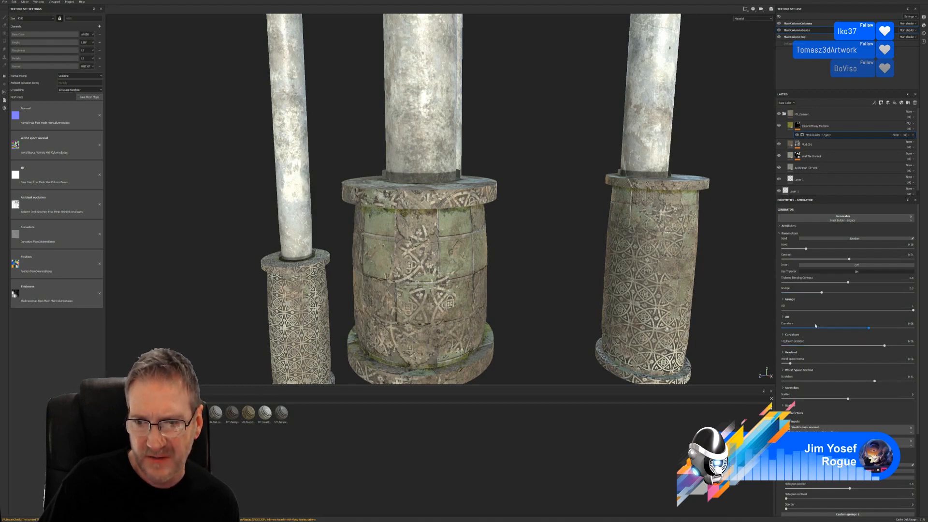
click(841, 346)
click(872, 346)
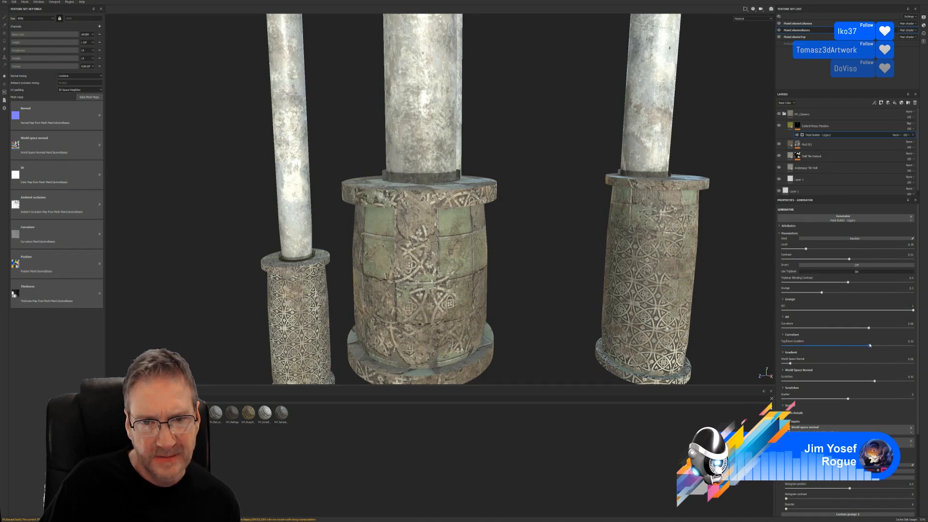
click(901, 346)
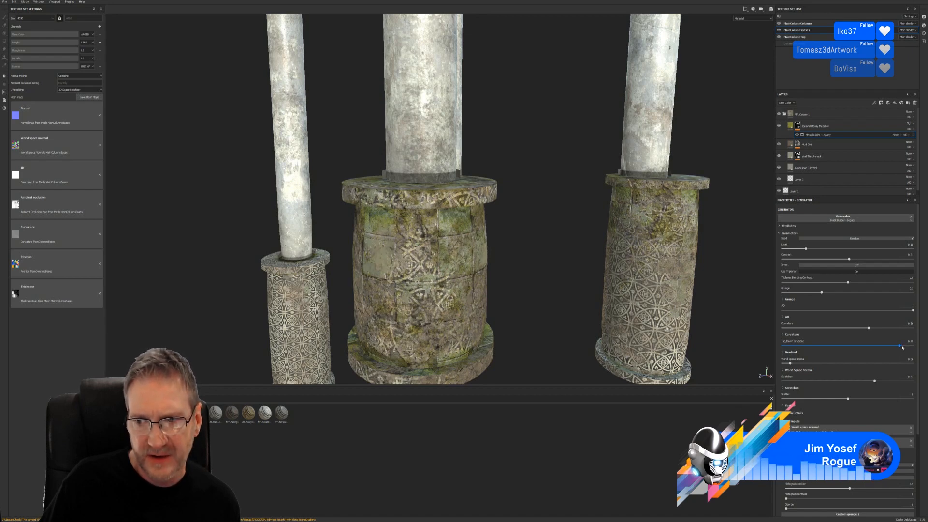
click(902, 346)
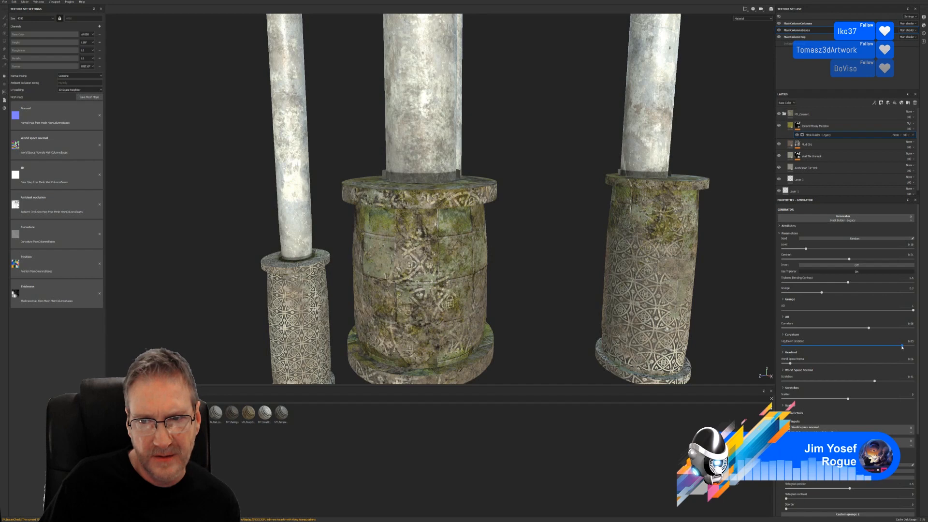
- Examine the moss coverage on all four column bases from different angles and distances
scroll(503, 294, down, 5)
alt+drag(501, 295, 551, 283)
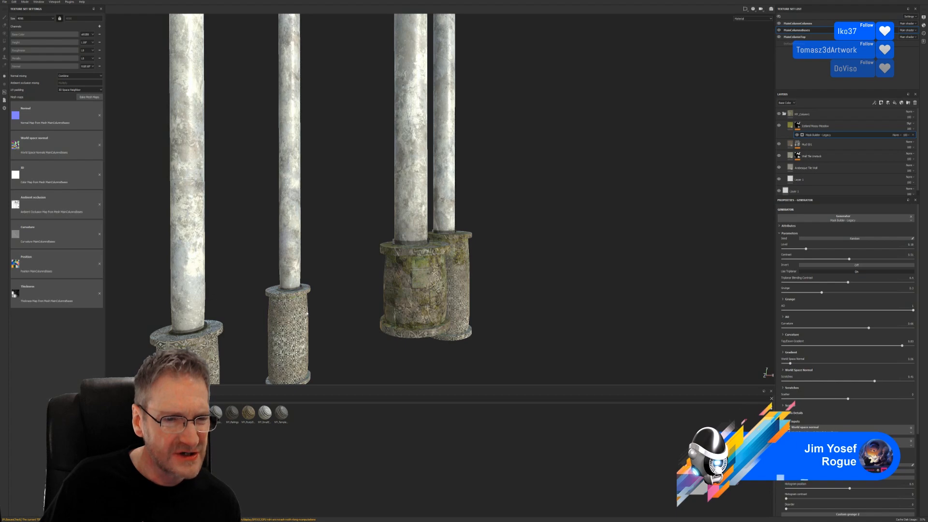
scroll(306, 314, up, 3)
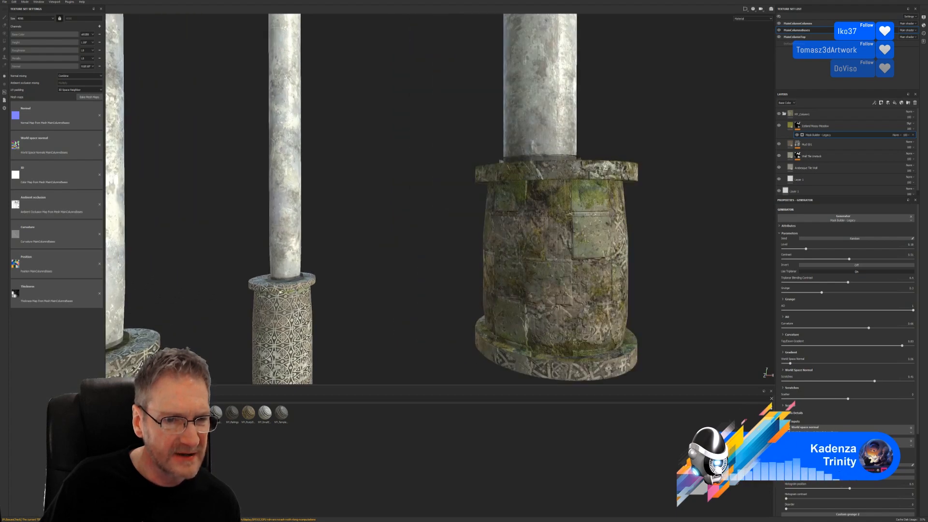
scroll(279, 292, down, 5)
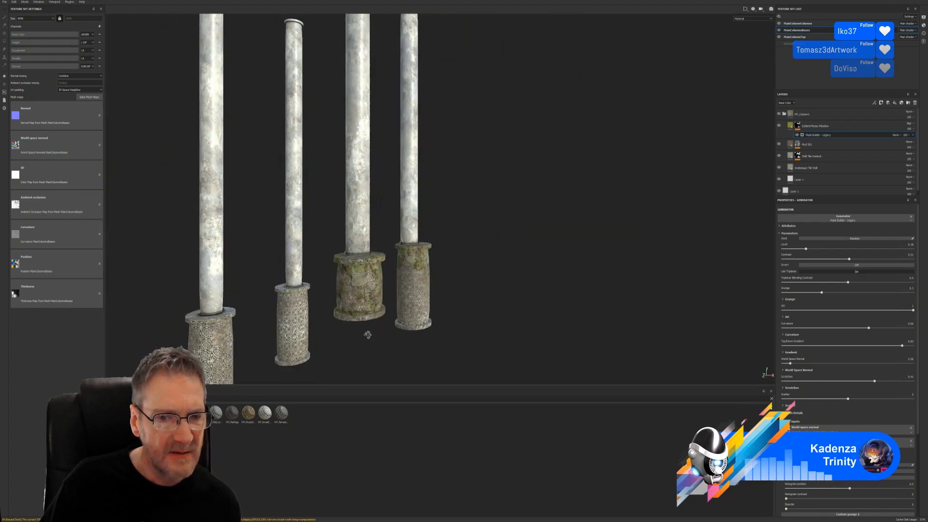
mouse_move(368, 334)
alt+mouse_down()
mouse_move(358, 331)
mouse_move(372, 332)
alt+mouse_up()
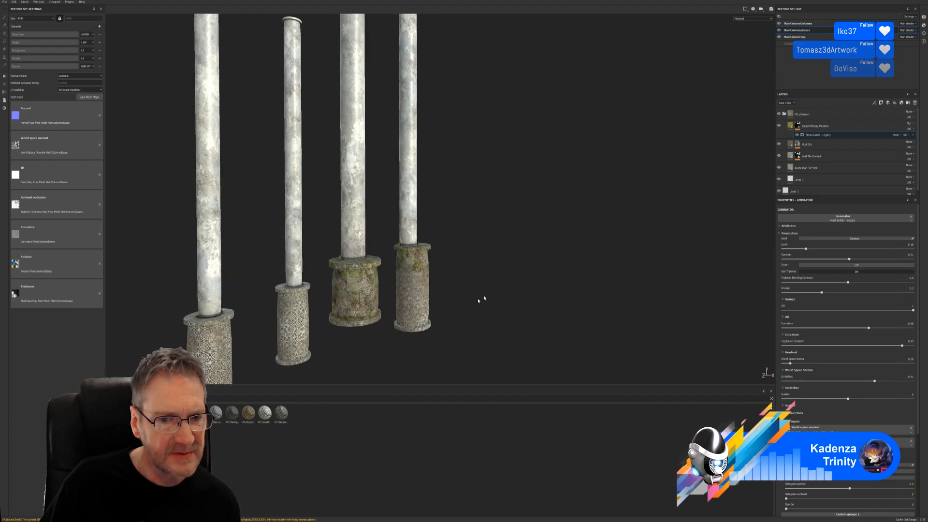
alt+middle_drag(507, 259, 544, 242)
alt+drag(544, 242, 520, 262)
mouse_move(504, 322)
alt+mouse_down()
mouse_move(488, 317)
mouse_move(504, 312)
alt+mouse_up()
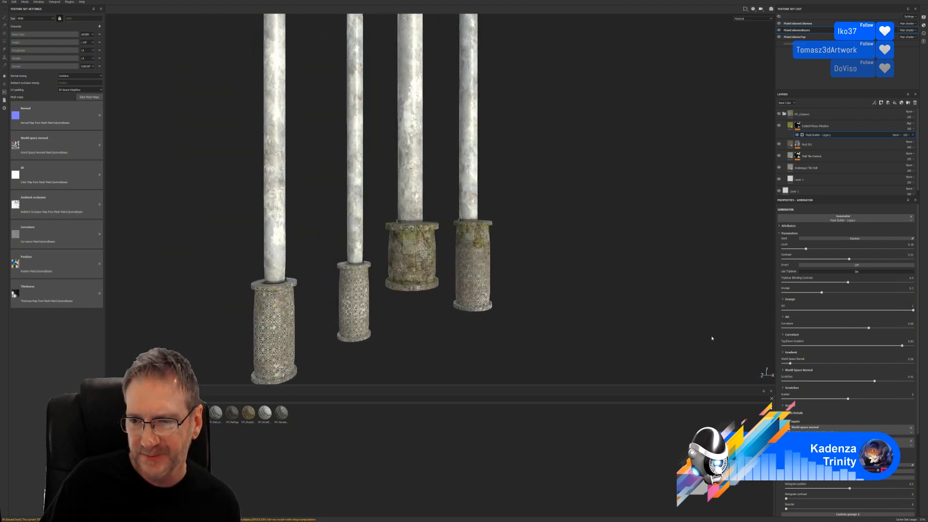
- Save the project with the adjusted moss mask
click(5, 1)
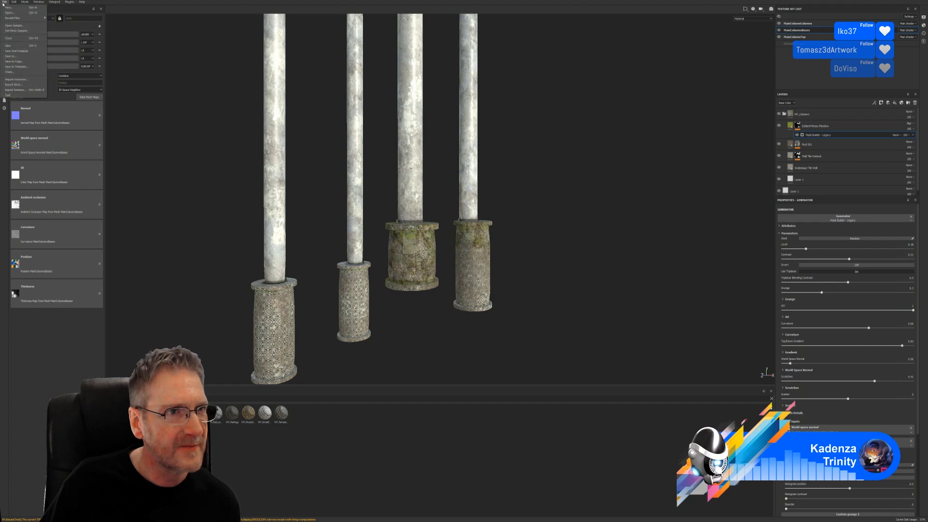
click(16, 46)
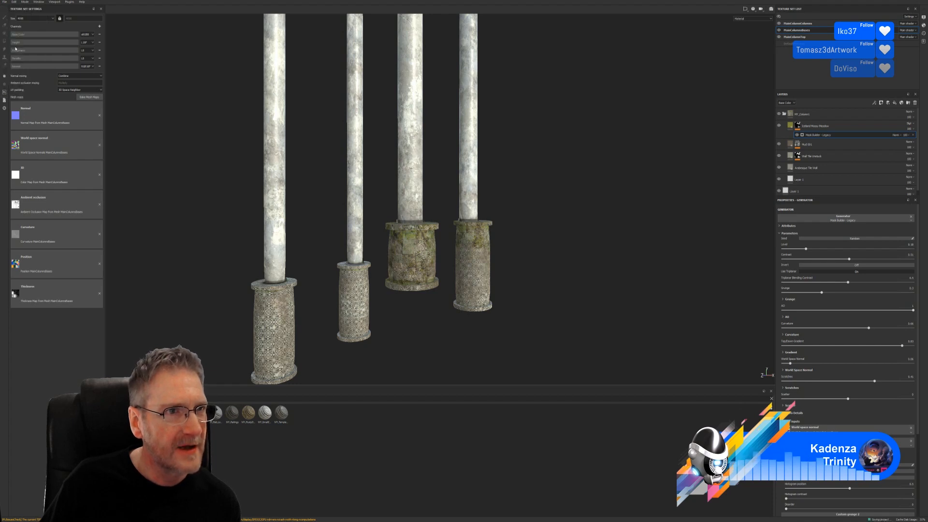
click(5, 2)
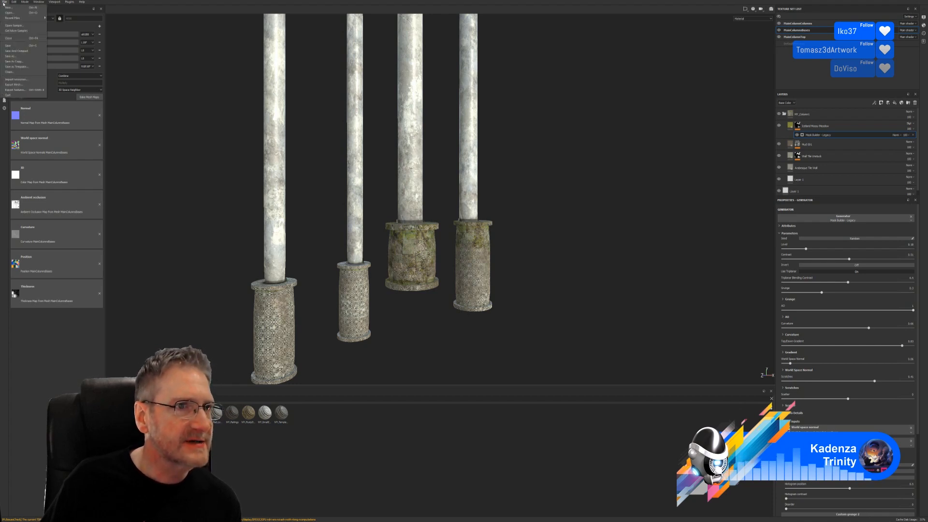
click(17, 90)
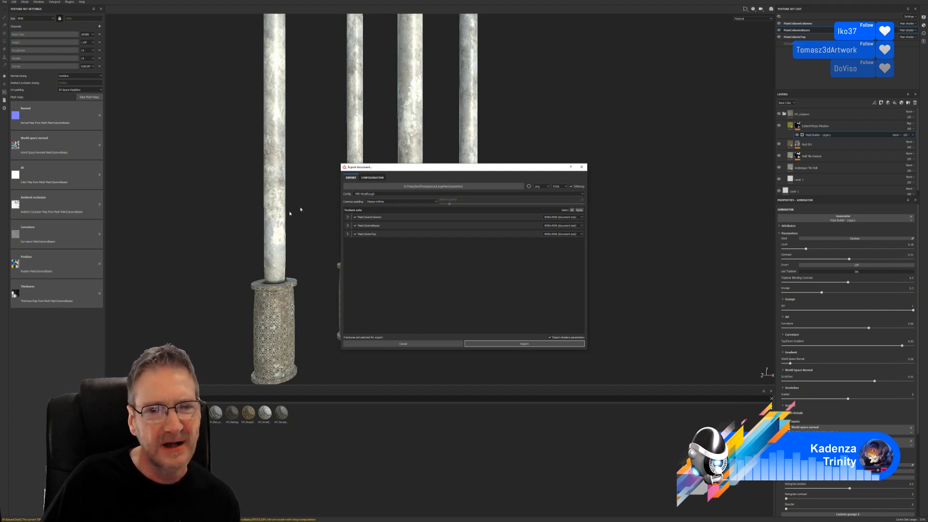
click(409, 344)
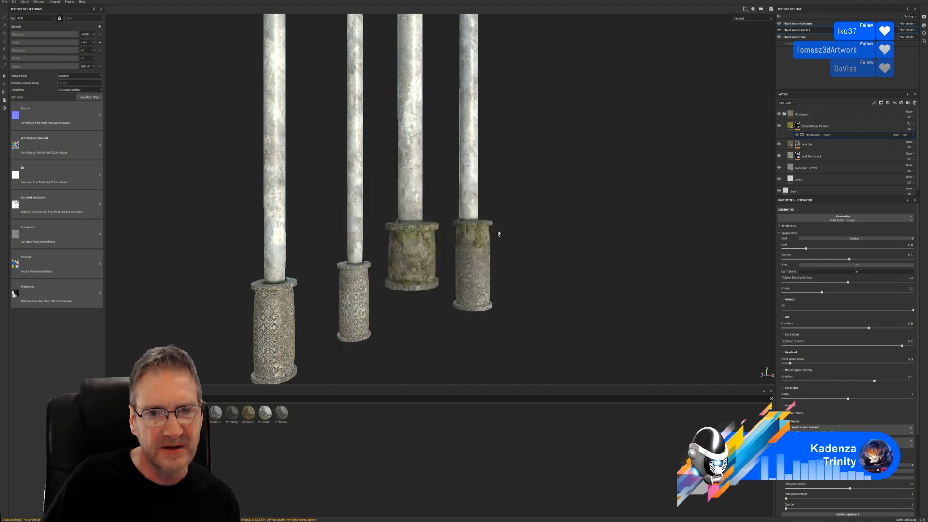
- Export all three texture sets, with the columns and bases sets reduced to 2048x2048, and dismiss the completion dialog
scroll(502, 199, down, 3)
scroll(503, 199, down, 2)
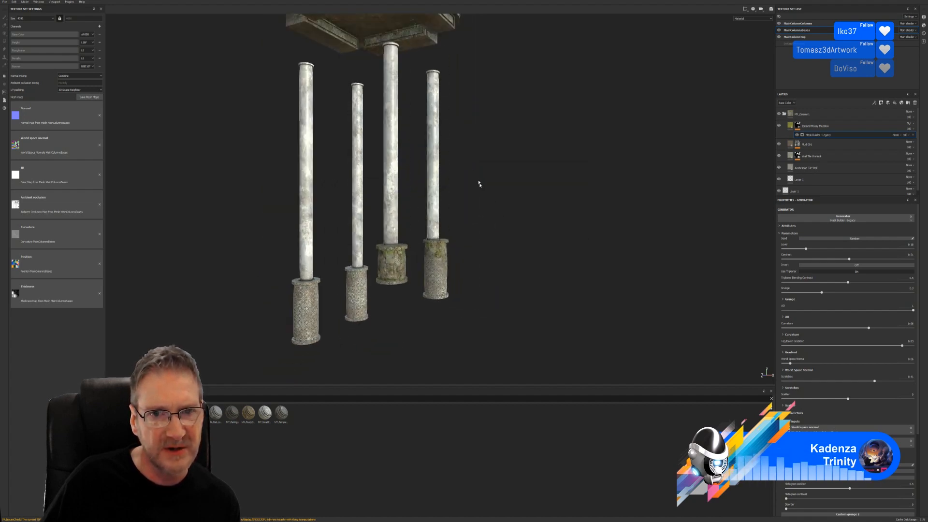
alt+drag(479, 165, 495, 262)
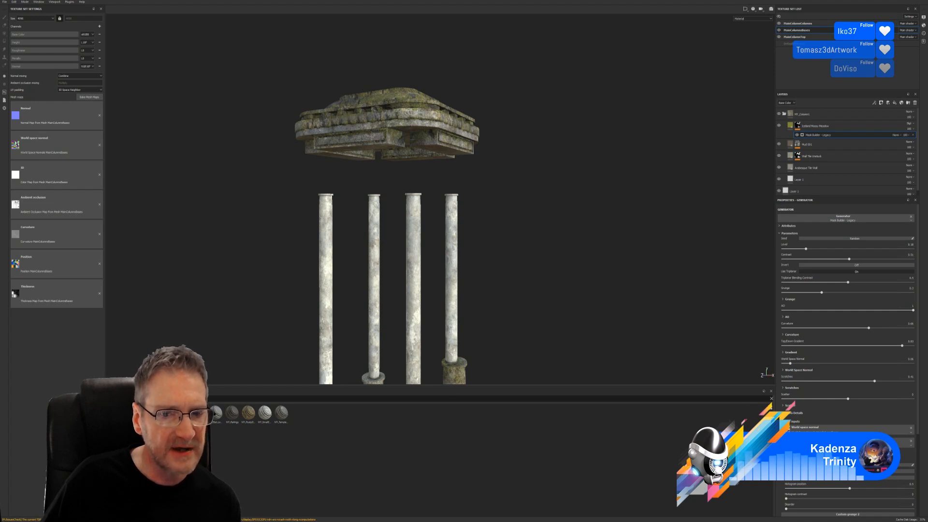
click(4, 2)
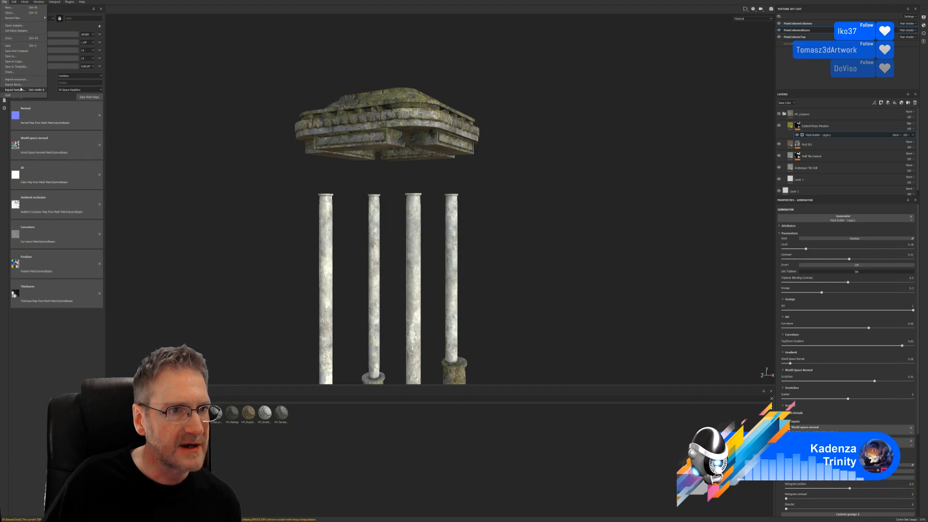
click(19, 89)
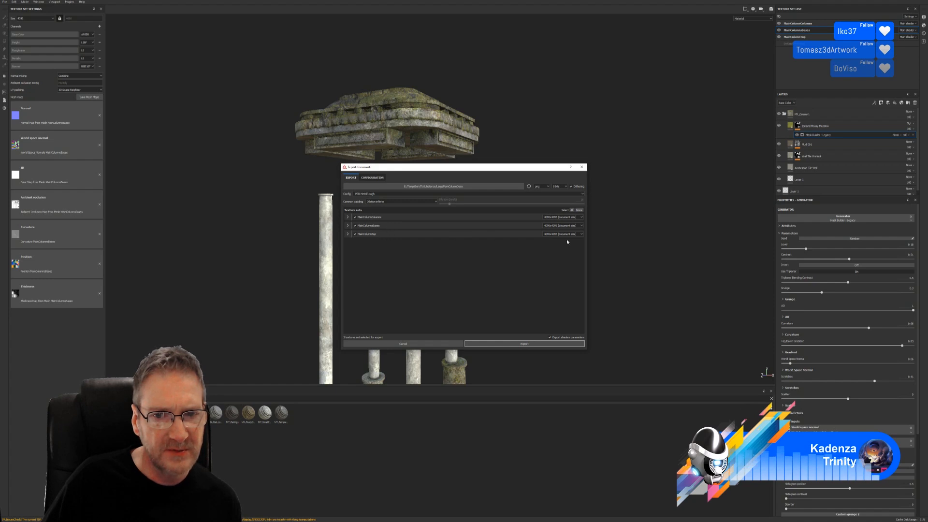
click(561, 226)
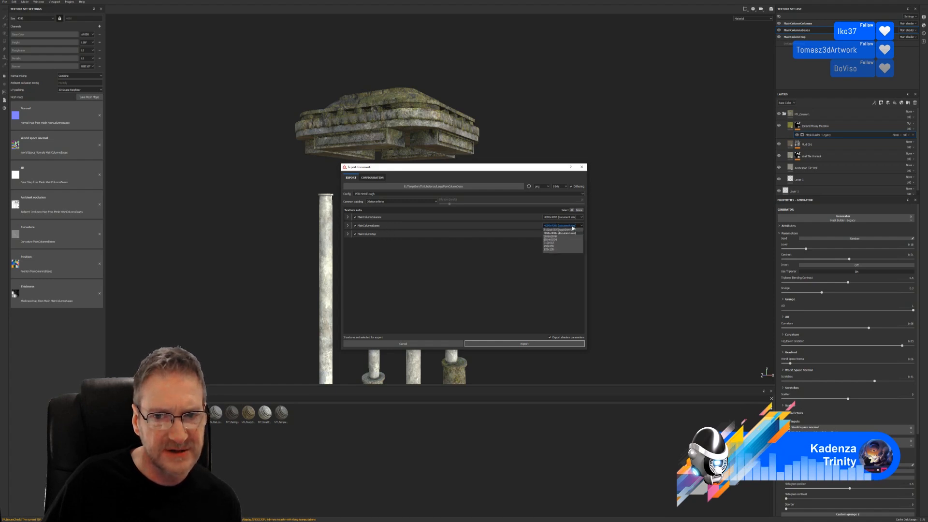
click(550, 236)
click(560, 218)
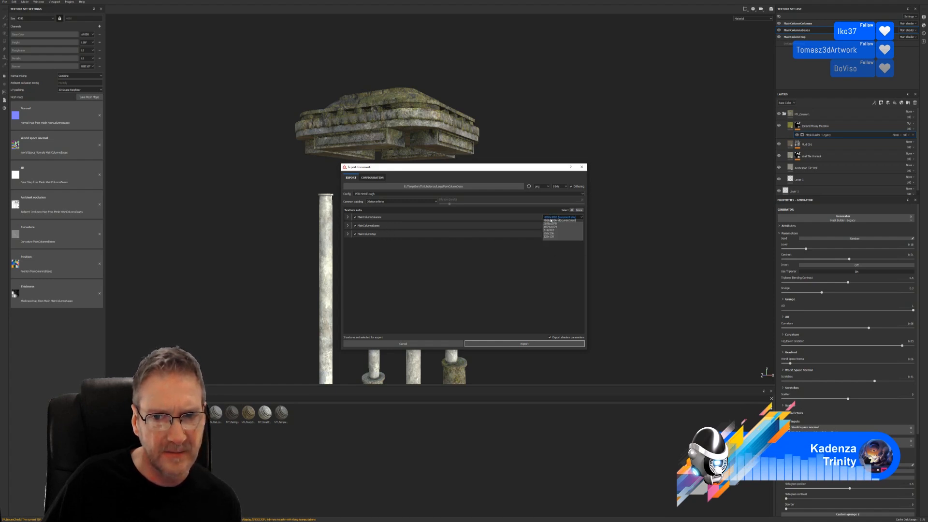
click(554, 228)
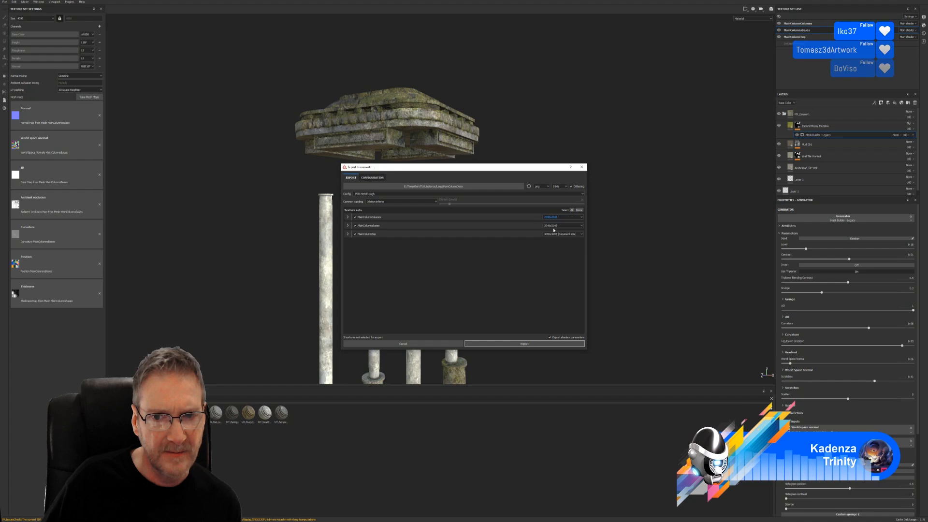
click(526, 343)
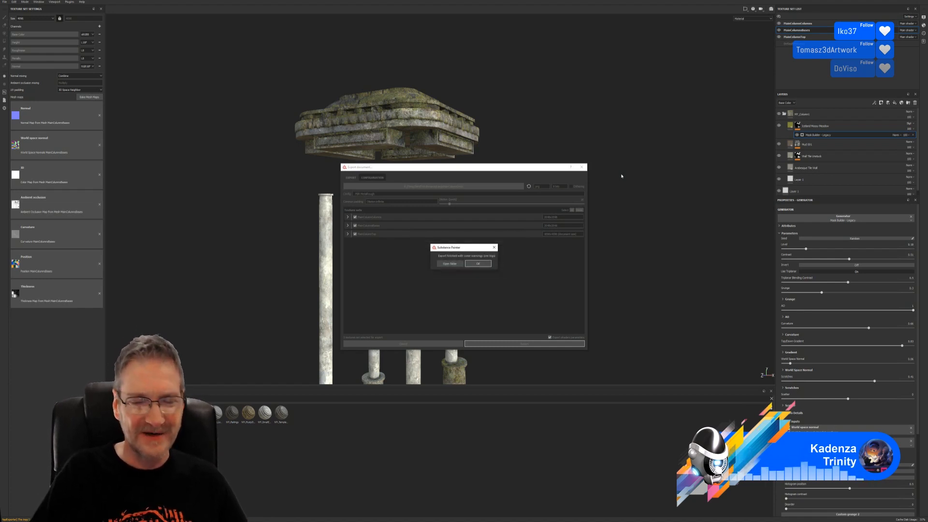
click(478, 263)
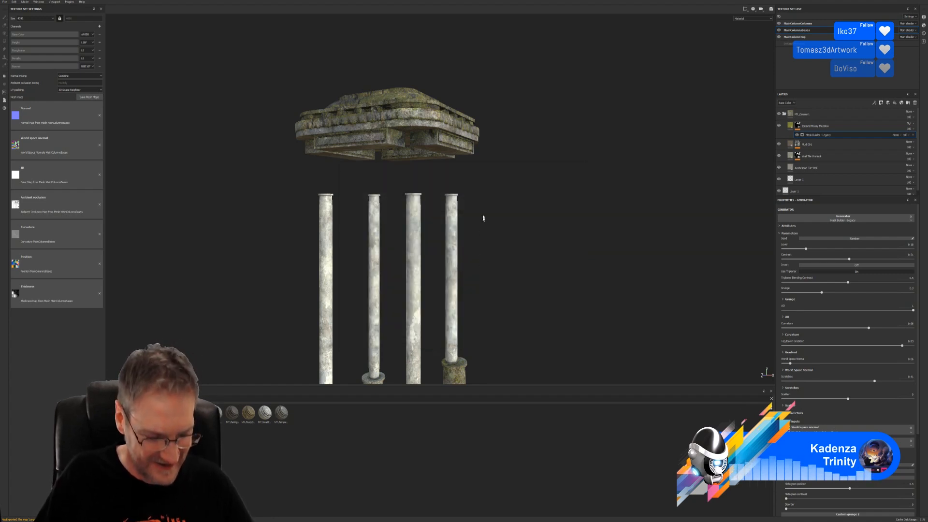
- Save the project again with the whole structure in view after the texture export
alt+drag(483, 218, 274, 132)
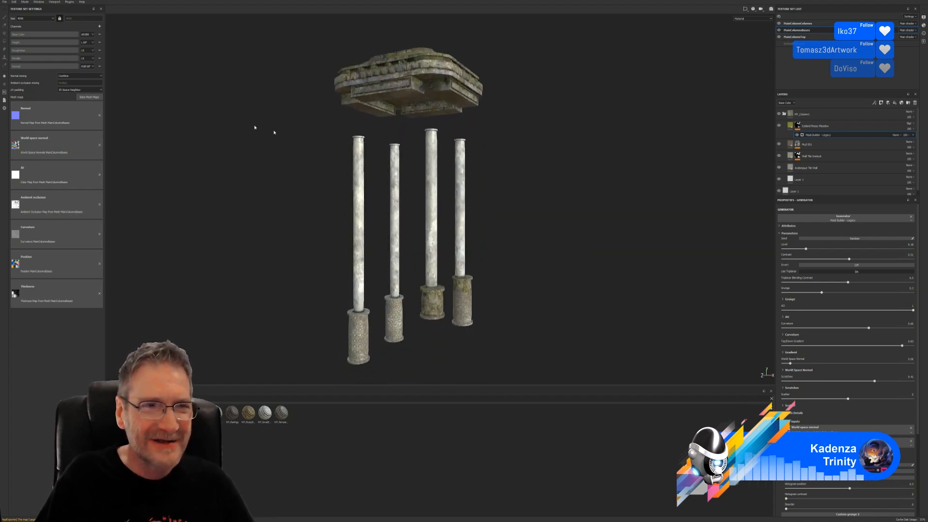
click(4, 5)
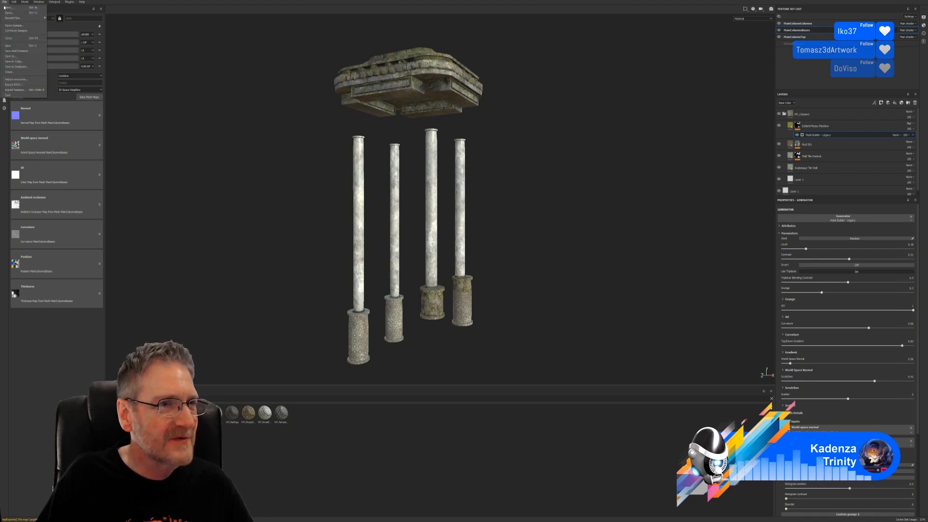
click(8, 48)
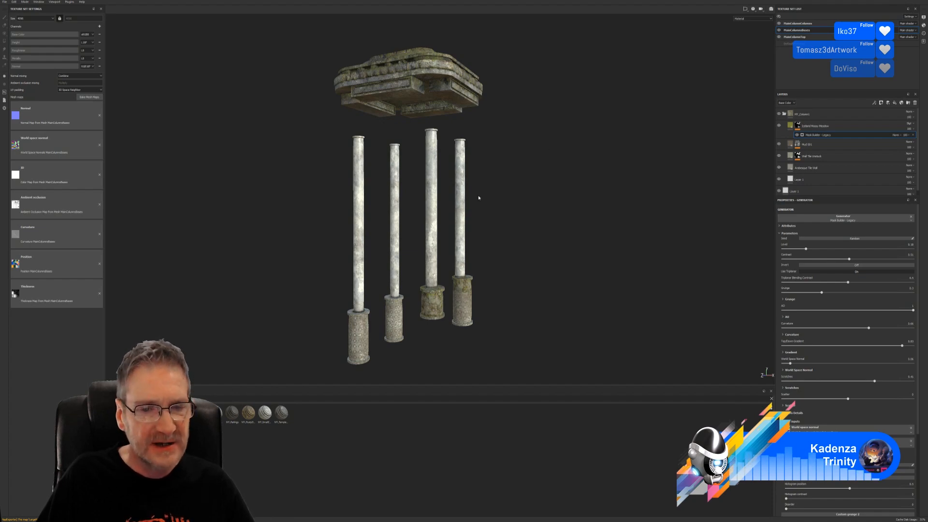
- Close Substance Painter and the open folder windows, then switch to 3ds Max with the columned structure scene
key(alt+F4)
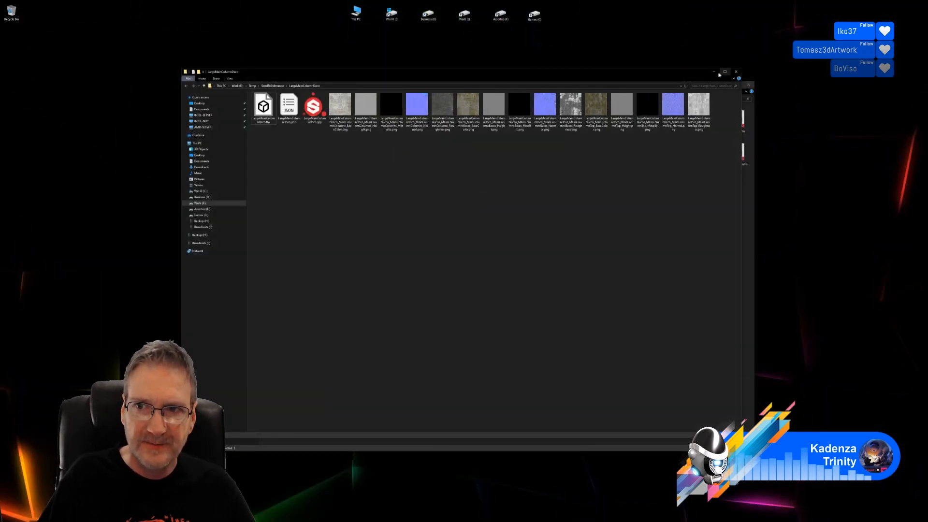
click(736, 71)
click(748, 85)
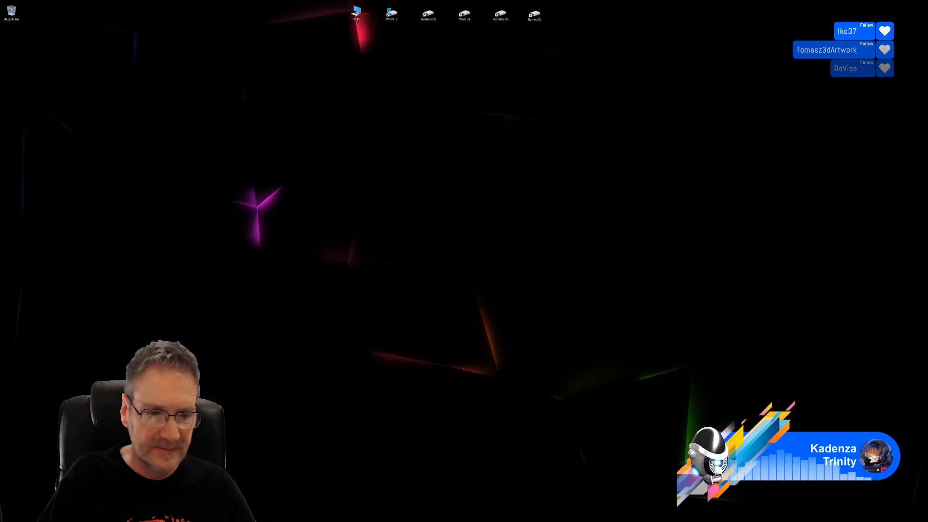
key(alt+Tab)
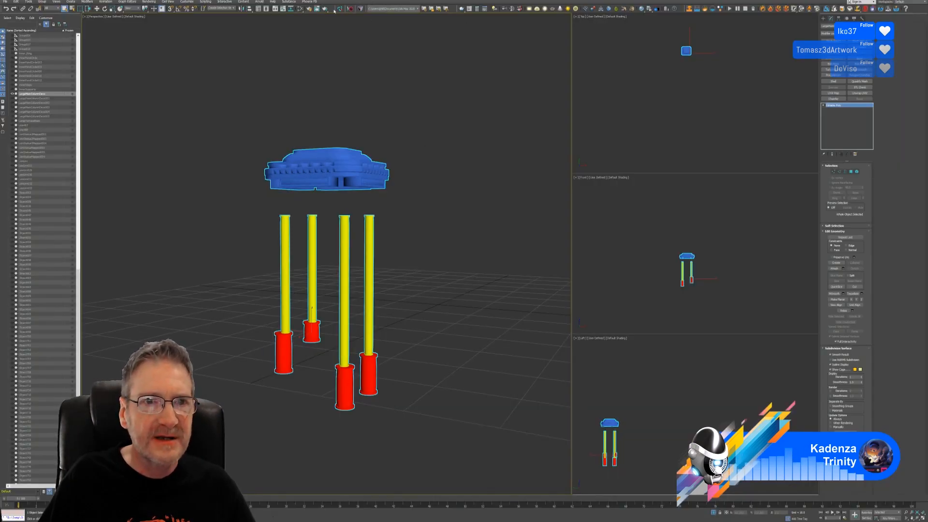
- Add a DirectX Shader material below the existing nodes in the Slate Material Editor and set its shader type to Stingray
click(300, 9)
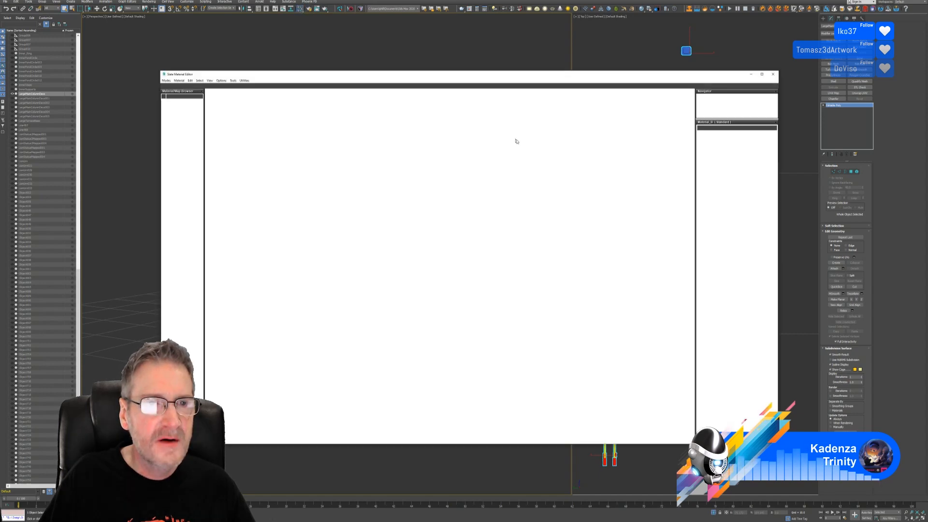
middle_drag(526, 268, 674, 206)
middle_drag(367, 360, 448, 244)
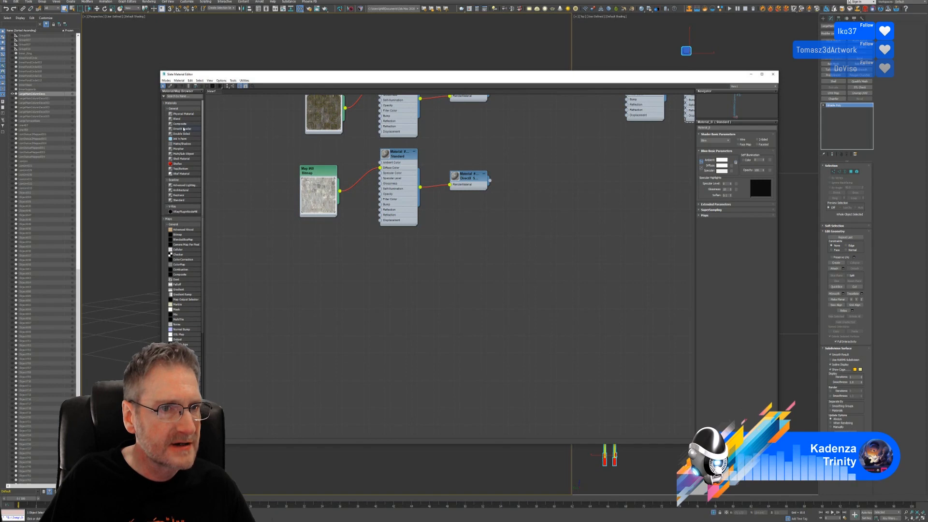
drag(402, 262, 400, 262)
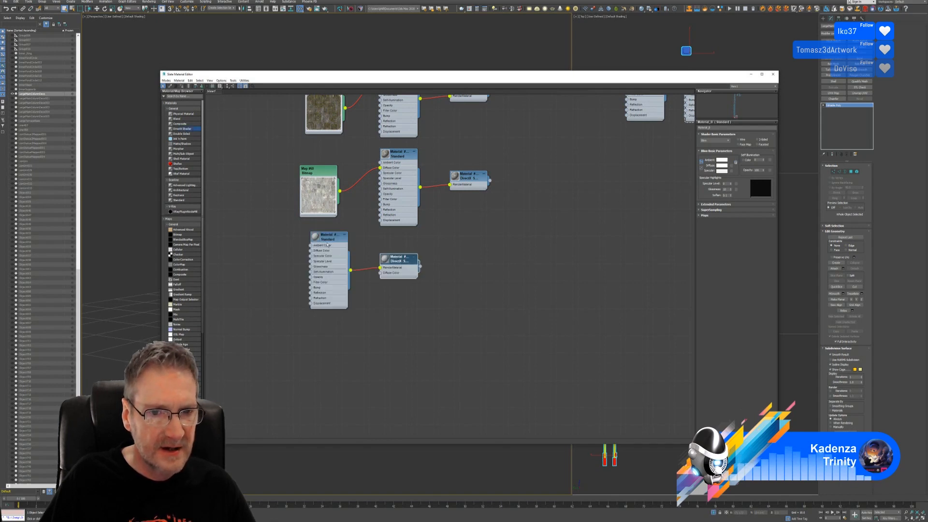
double_click(396, 264)
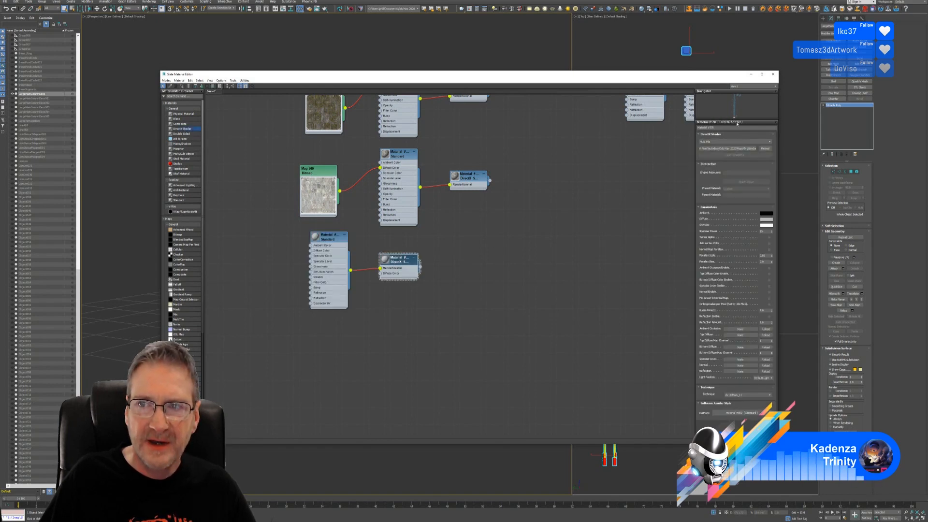
click(719, 141)
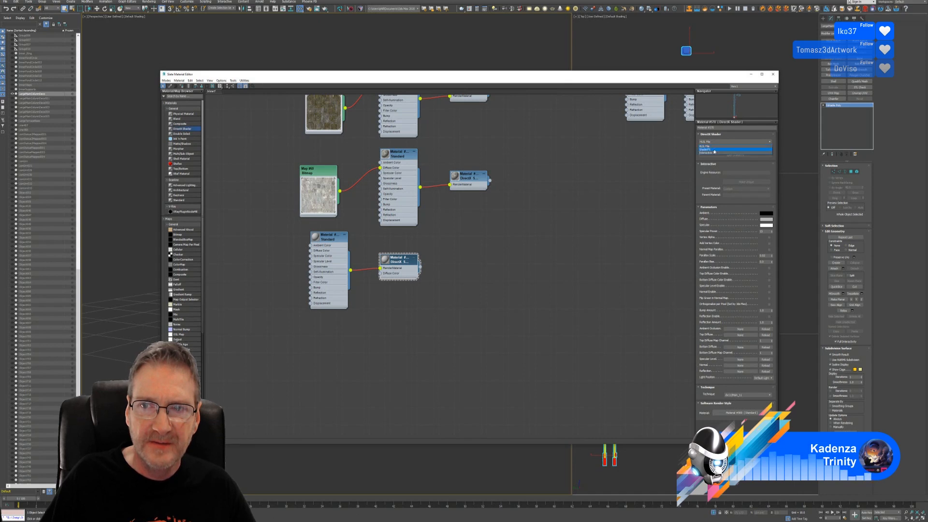
click(711, 153)
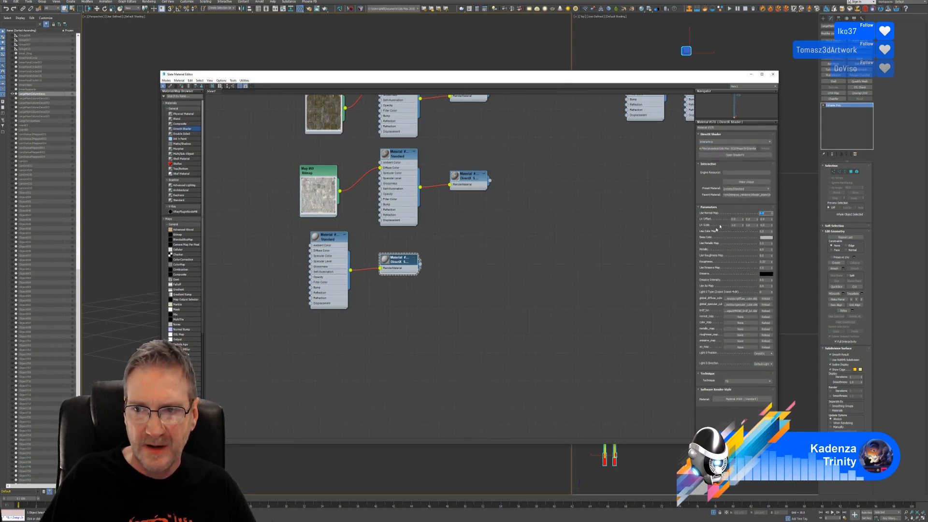
- Load LargeMainColumnDeco_MainColumnColumns_Normal.png from the LargeMainColumnDeco export folder as the shader's normal map
click(740, 317)
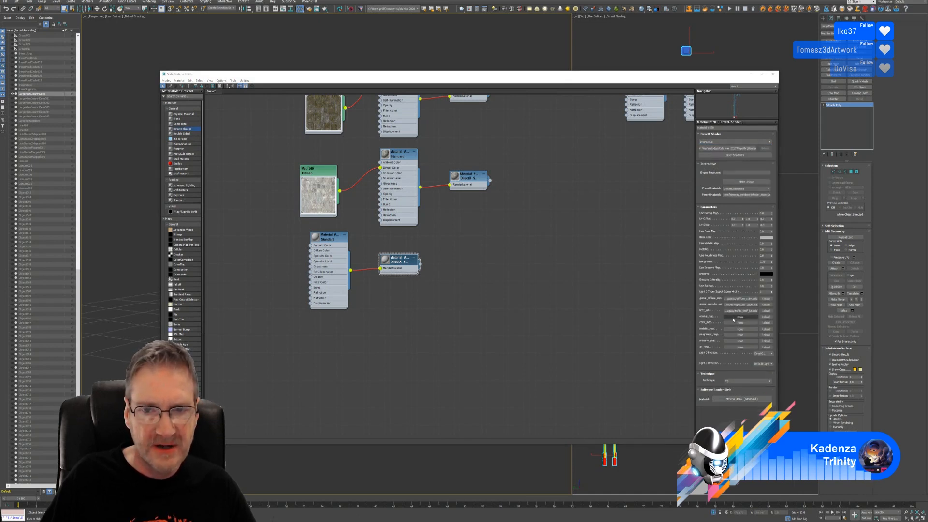
click(264, 96)
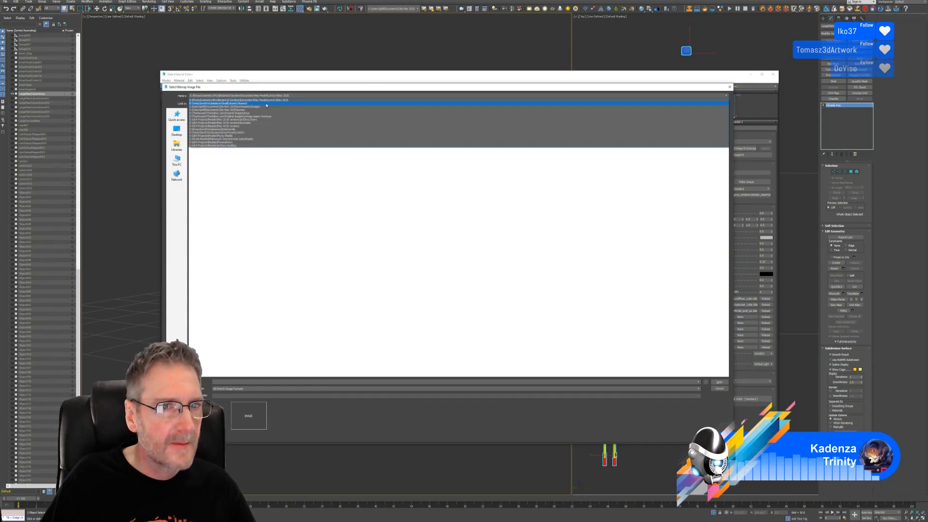
click(267, 106)
click(268, 103)
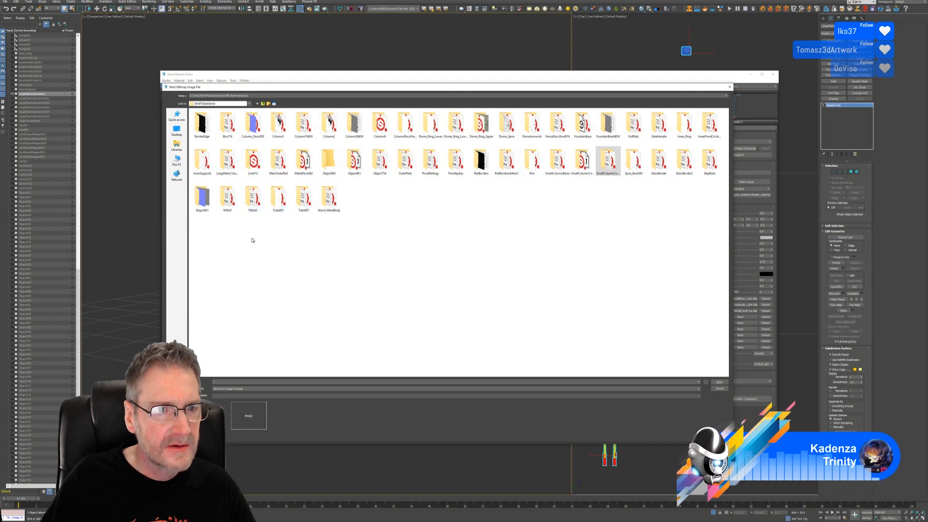
click(225, 164)
double_click(226, 164)
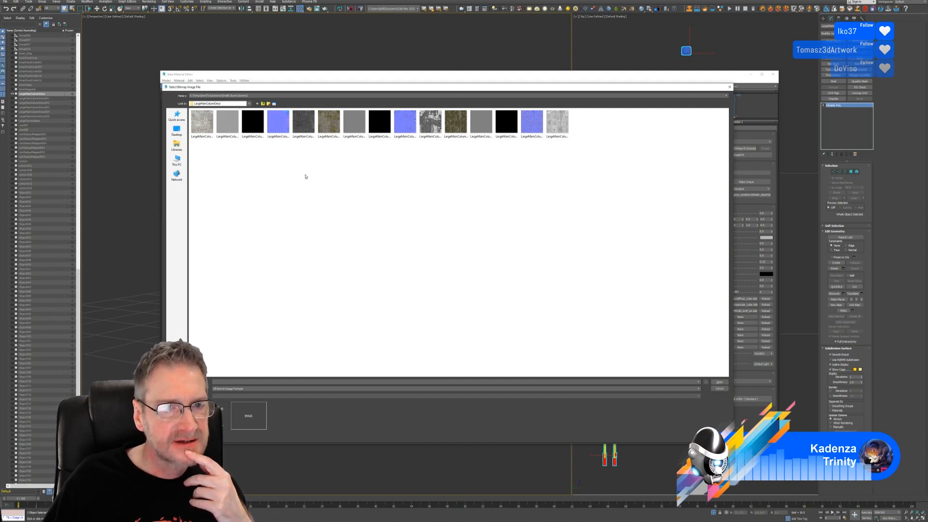
click(278, 122)
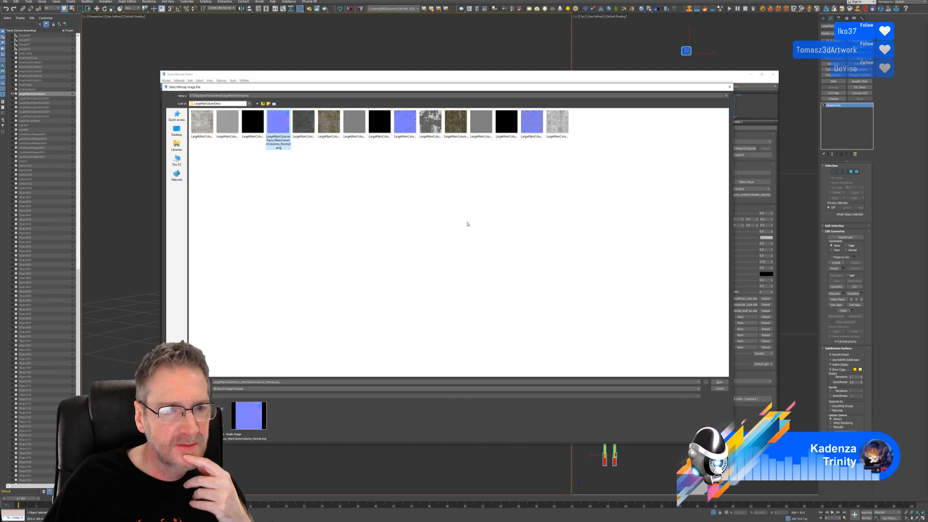
key(Return)
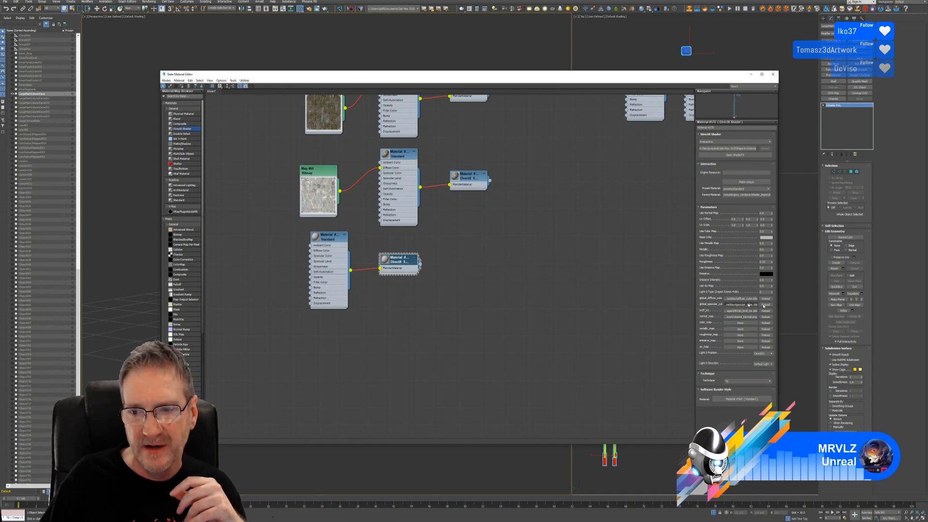
- Check which image is assigned to the shader's normal map and keep the columns normal texture
click(739, 322)
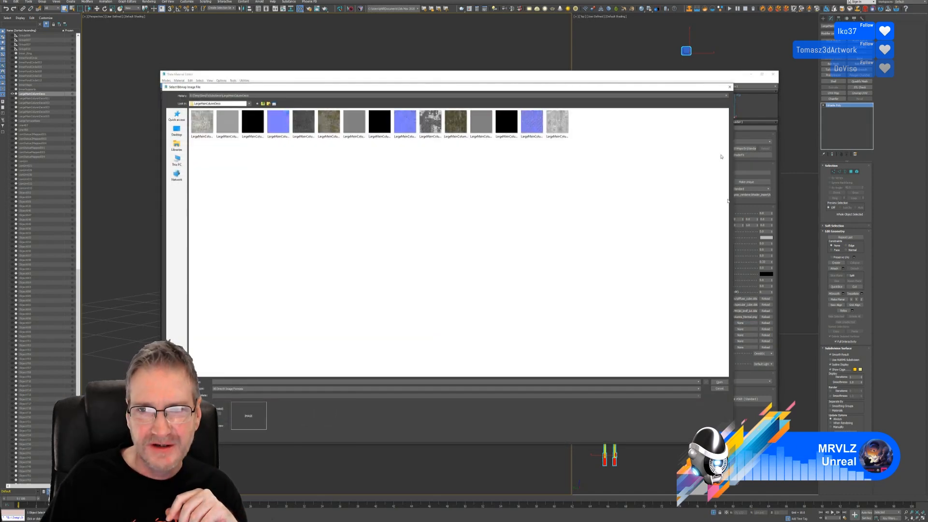
click(731, 86)
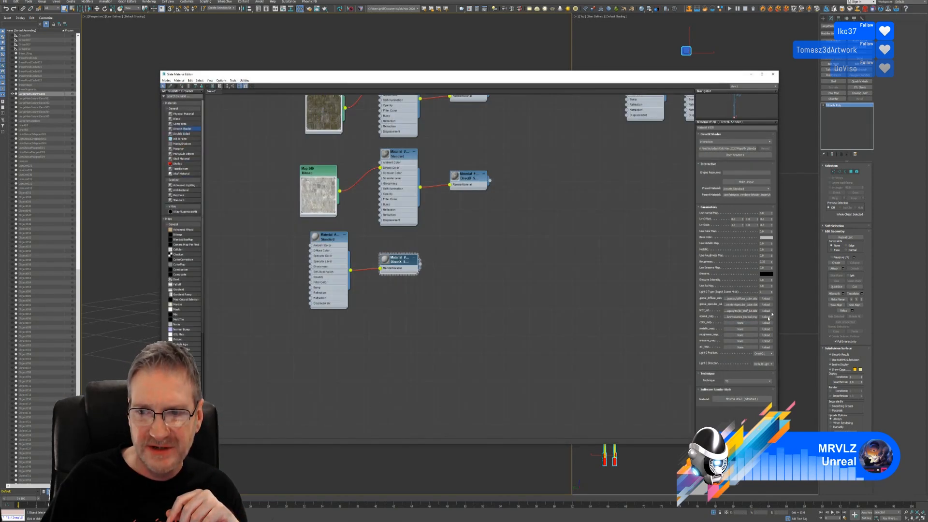
click(740, 318)
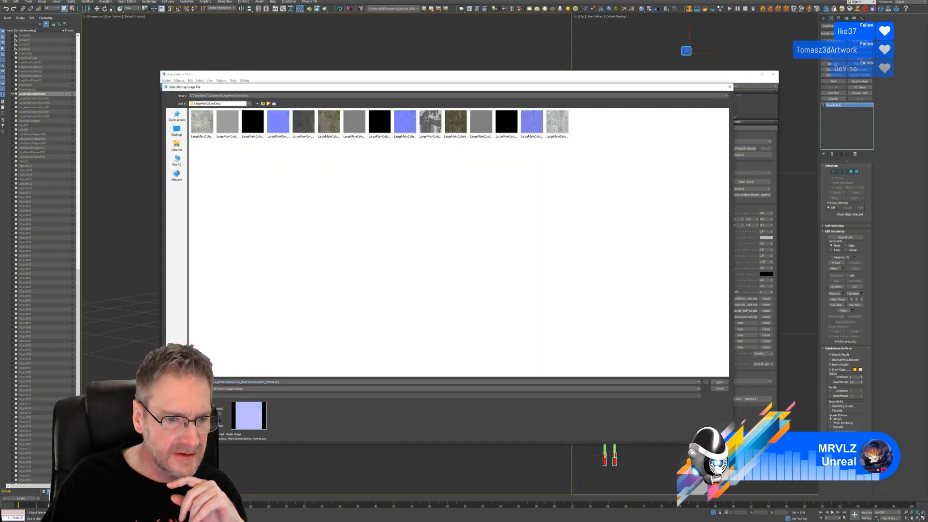
click(719, 383)
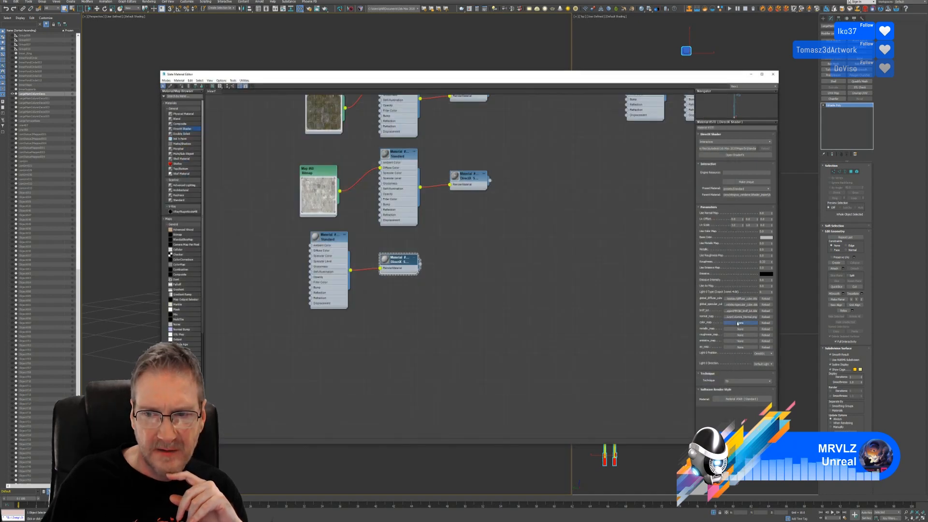
- Assign the MainColumnColumns BaseColor image to the shader's color map and the MainColumnColumns Metallic image to its metallic map
click(739, 323)
click(212, 151)
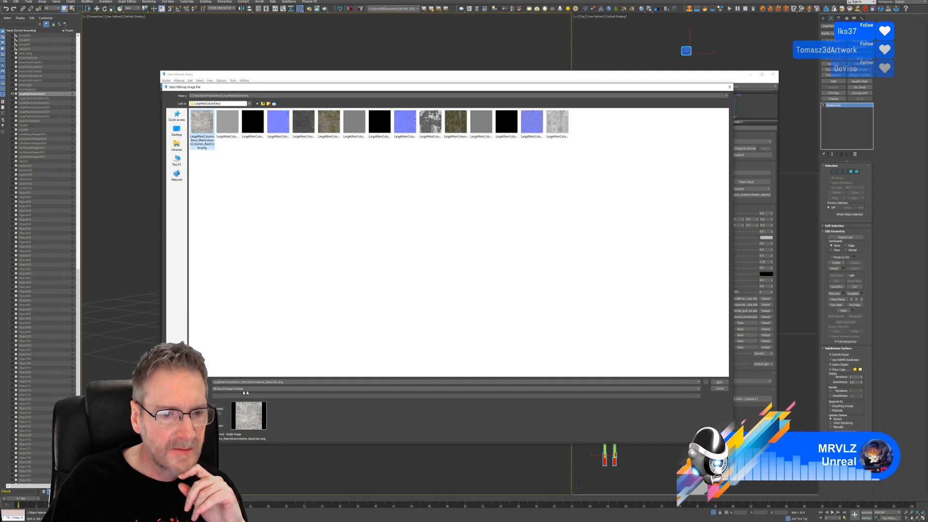
click(719, 382)
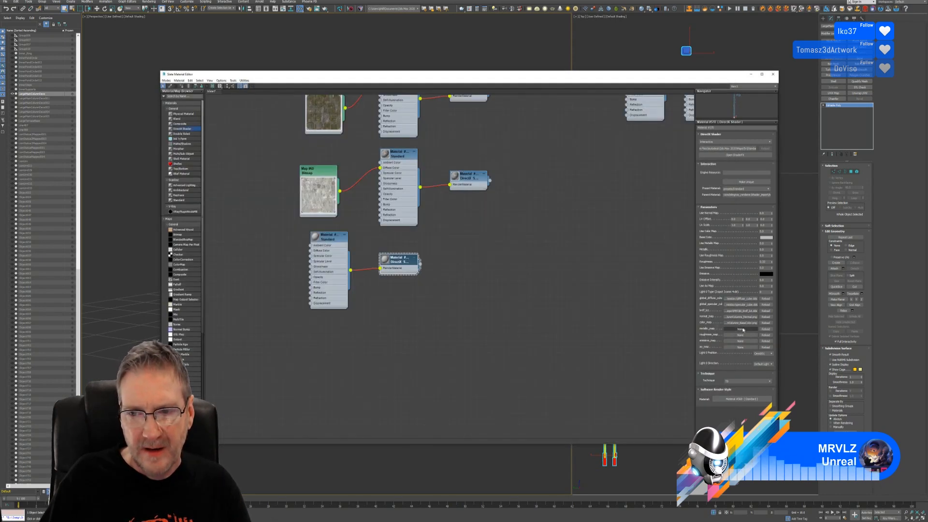
click(741, 330)
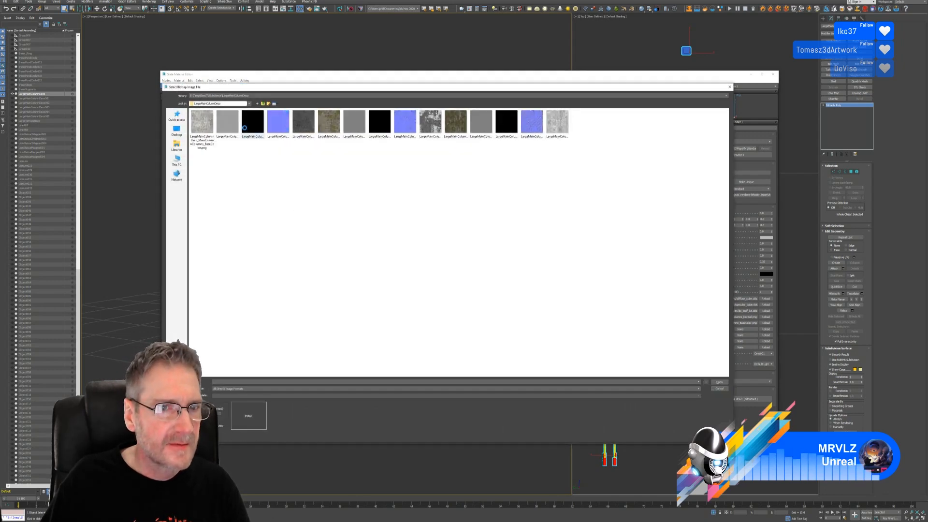
click(245, 127)
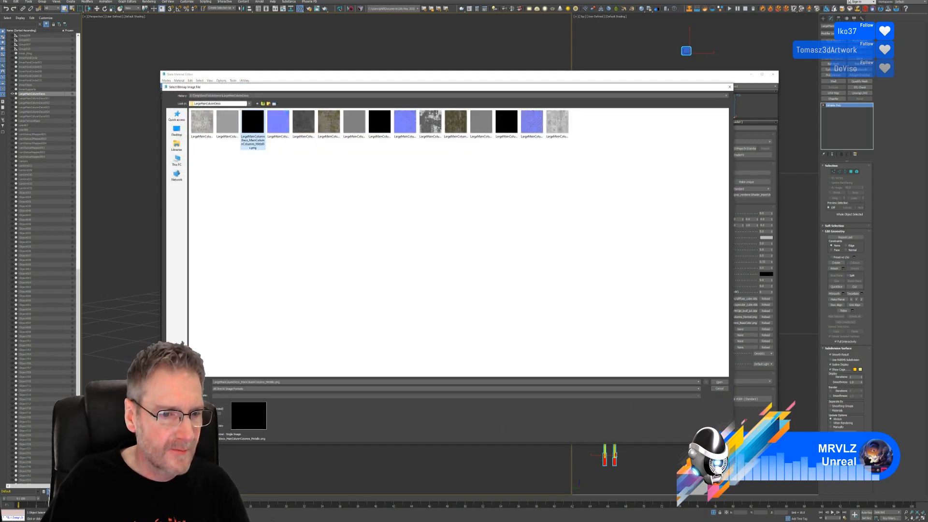
click(719, 383)
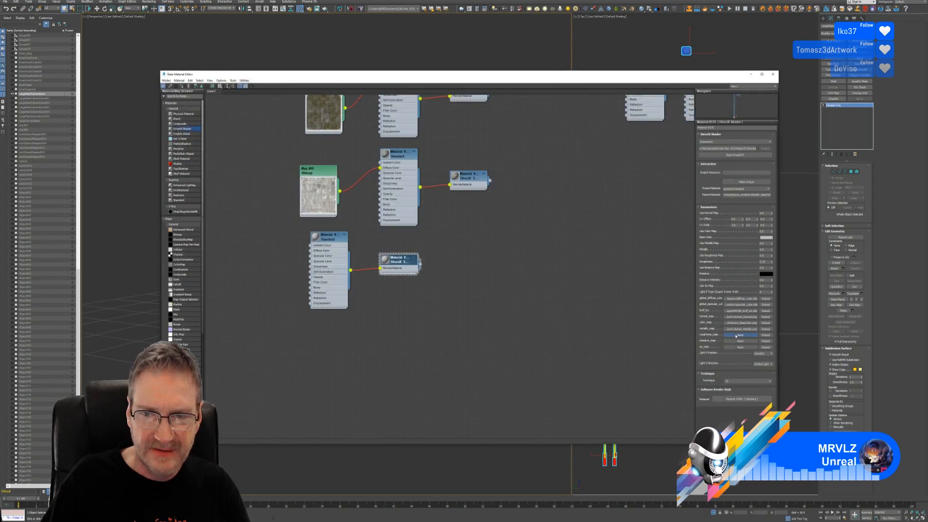
- Assign the MainColumnColumns Roughness image to the shader's roughness map
click(736, 335)
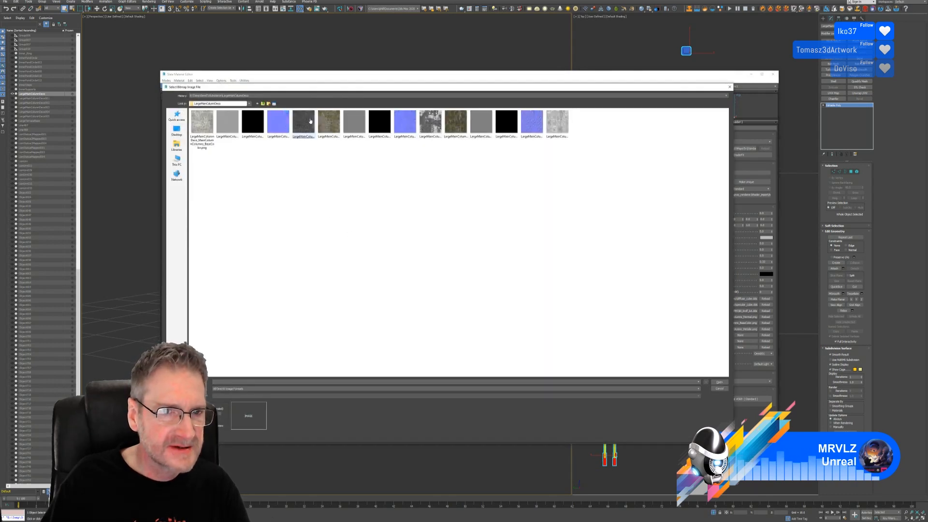
click(311, 121)
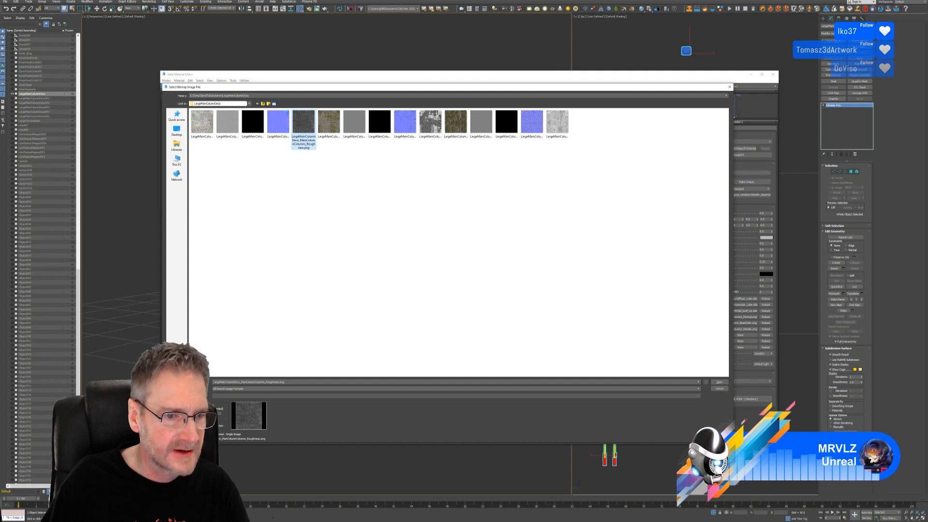
click(719, 382)
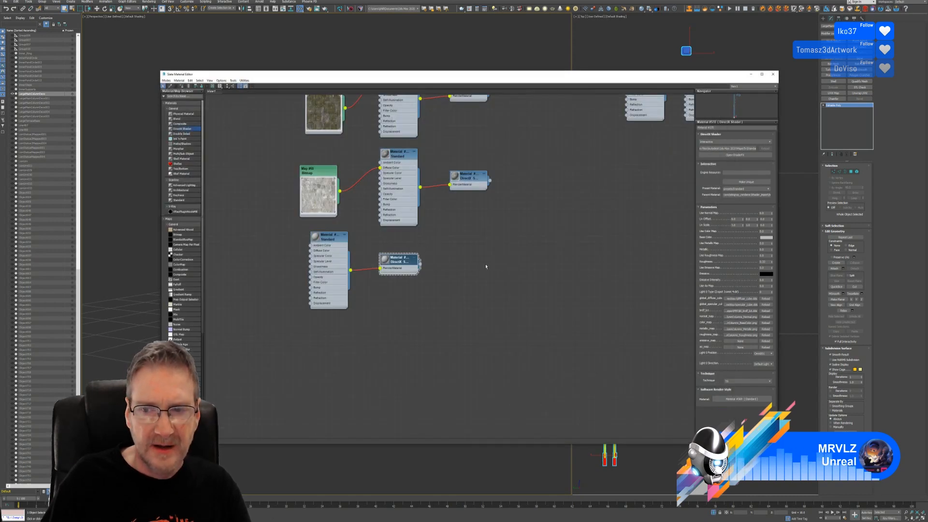
- Add a Bitmap node with the MainColumnColumns BaseColor image and connect it to the new Standard material's Diffuse Color
middle_drag(487, 259, 546, 252)
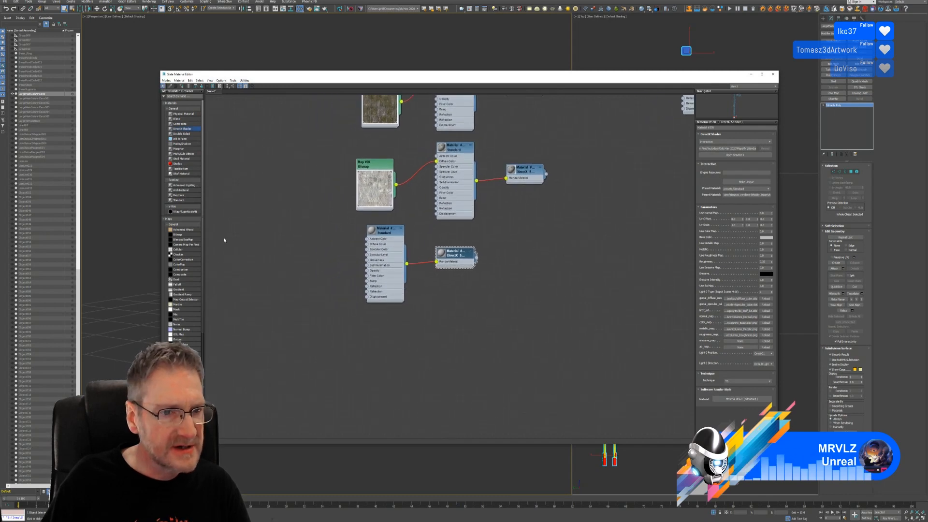
drag(189, 236, 292, 235)
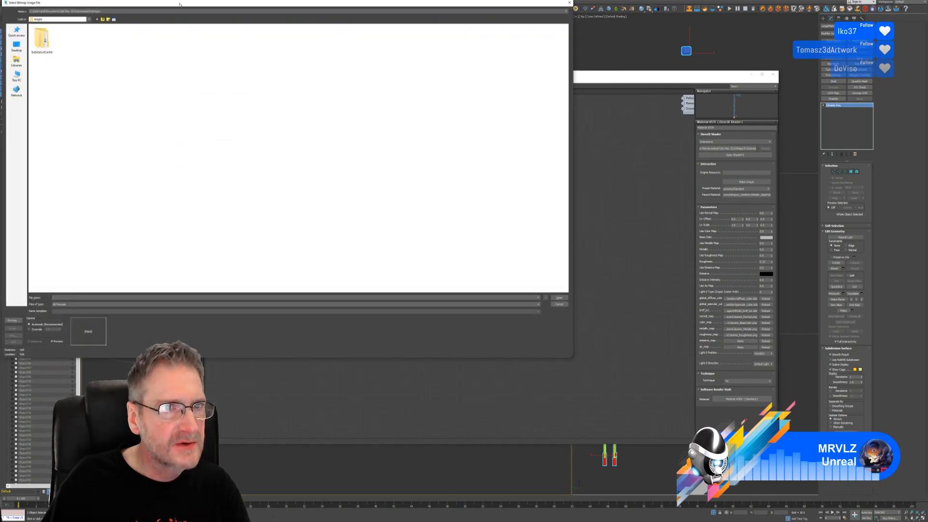
drag(180, 4, 373, 100)
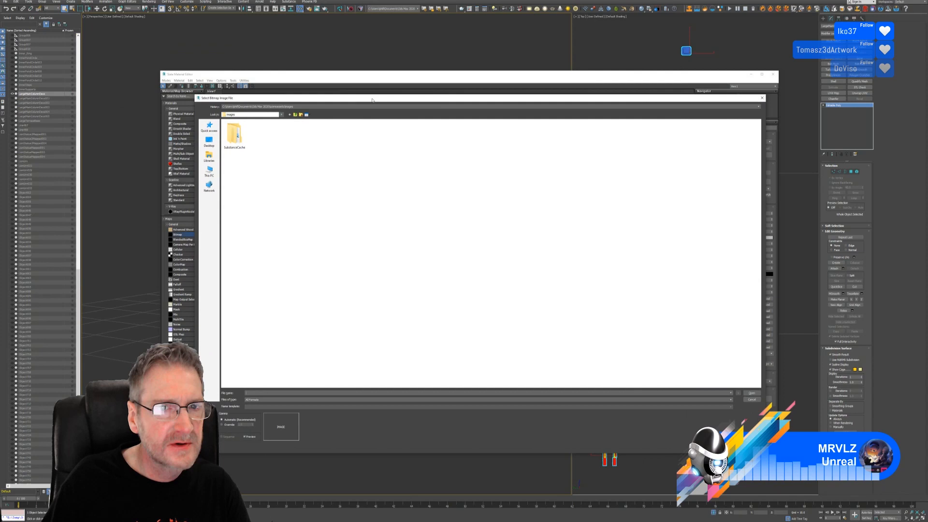
click(255, 107)
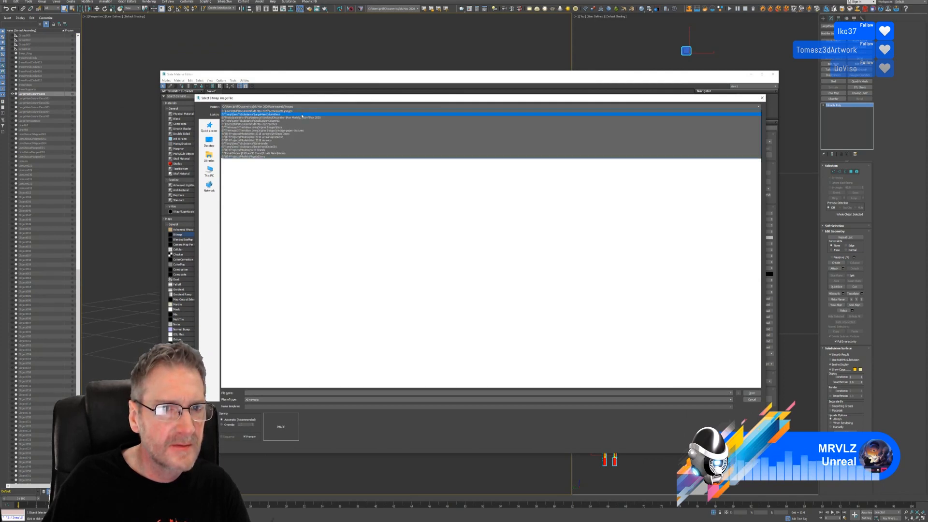
click(302, 115)
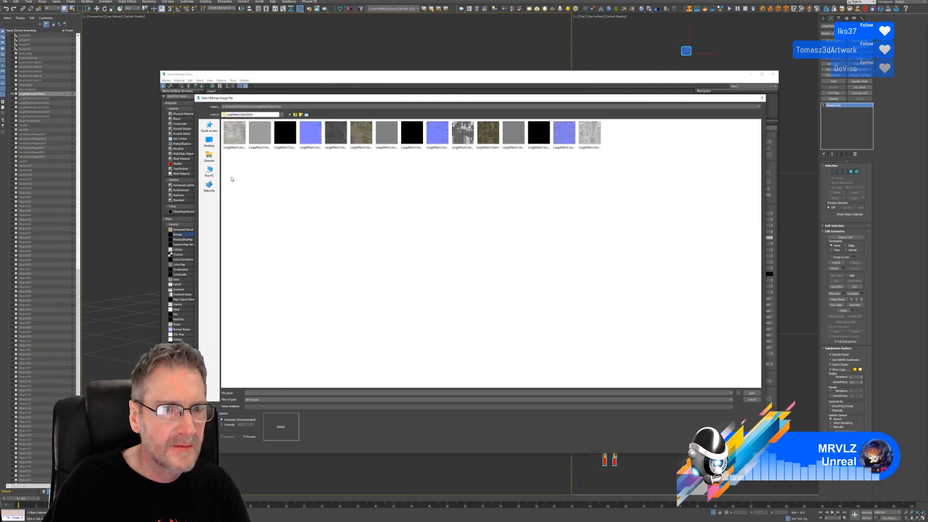
double_click(236, 140)
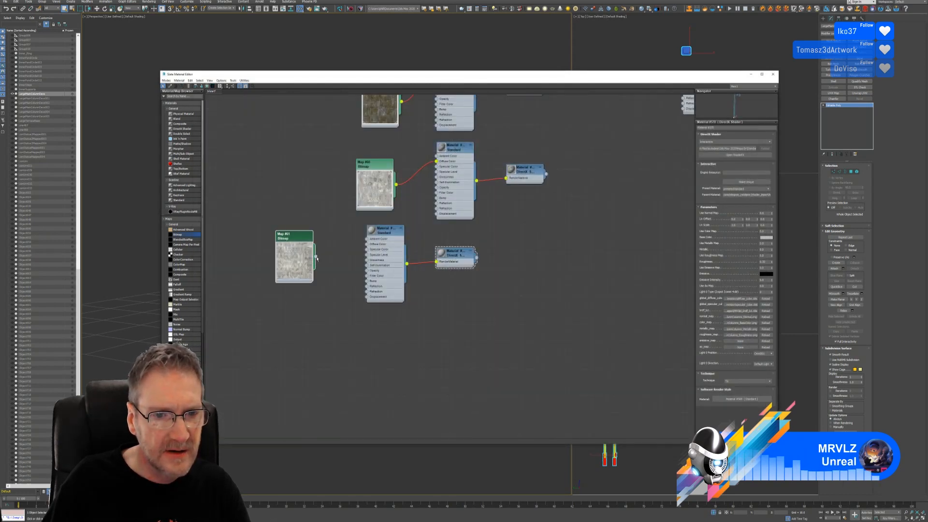
drag(329, 258, 369, 248)
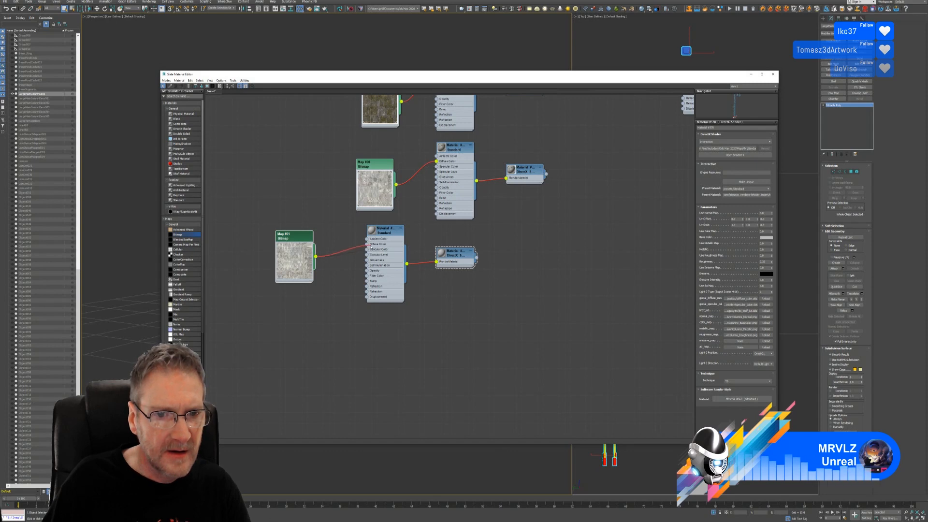
- Select the new bitmap, Standard and DirectX Shader nodes together and move them down, away from the existing material nodes
drag(245, 317, 487, 245)
drag(391, 233, 380, 339)
middle_drag(481, 307, 504, 105)
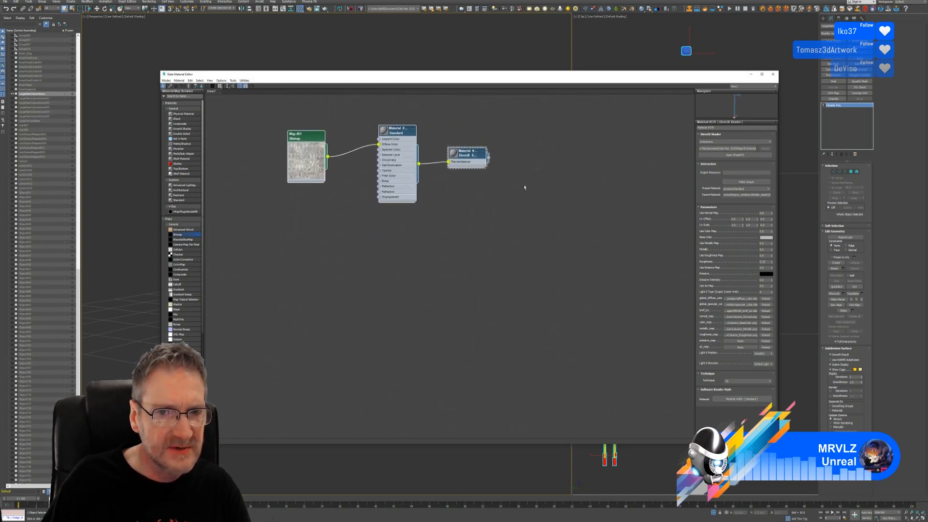
- Add a DirectX Shader material below the columns material nodes and set its shader type to Interactive
click(393, 255)
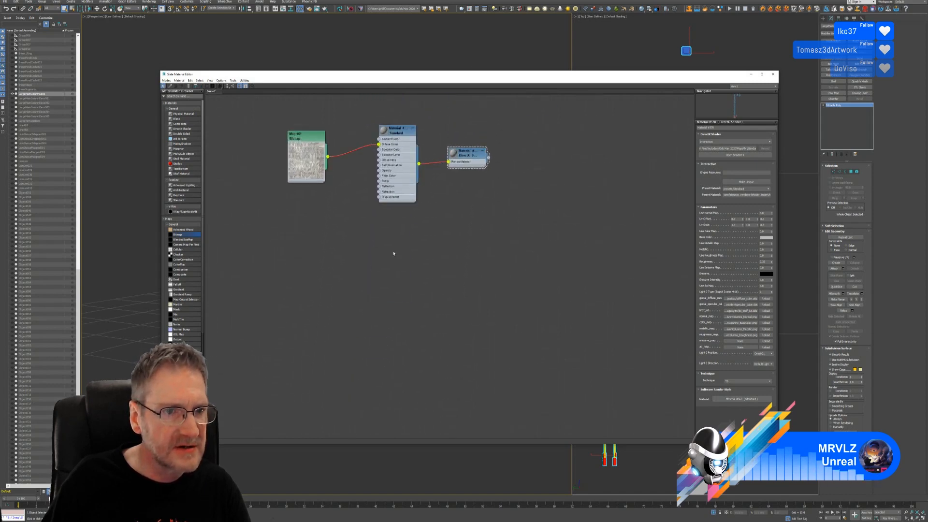
click(188, 128)
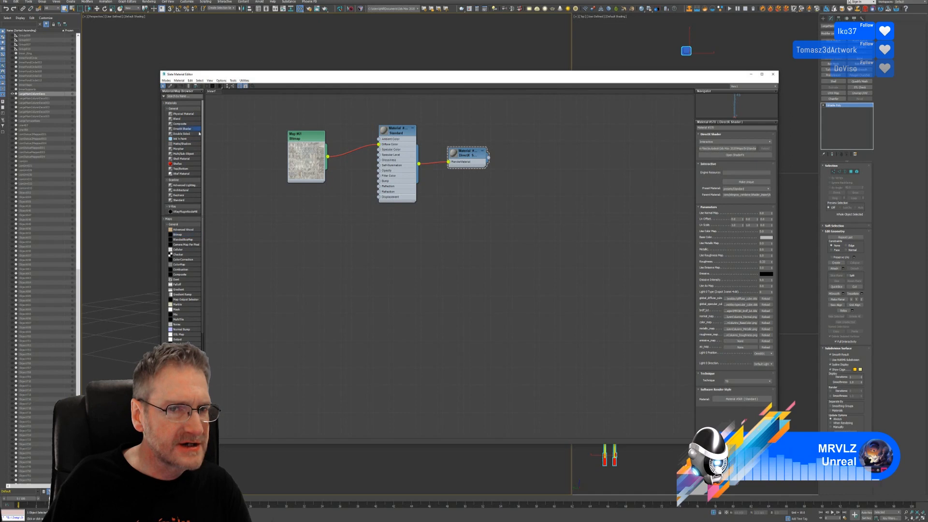
click(406, 244)
double_click(422, 239)
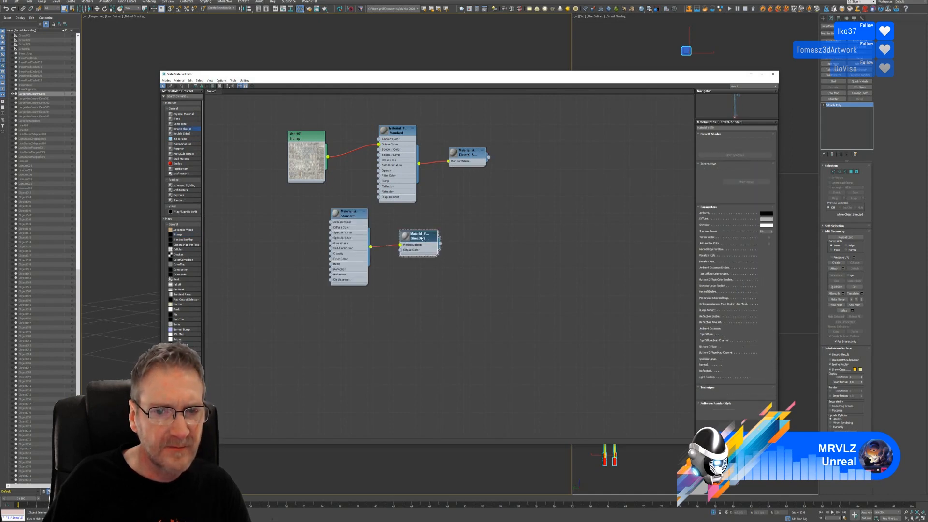
click(743, 143)
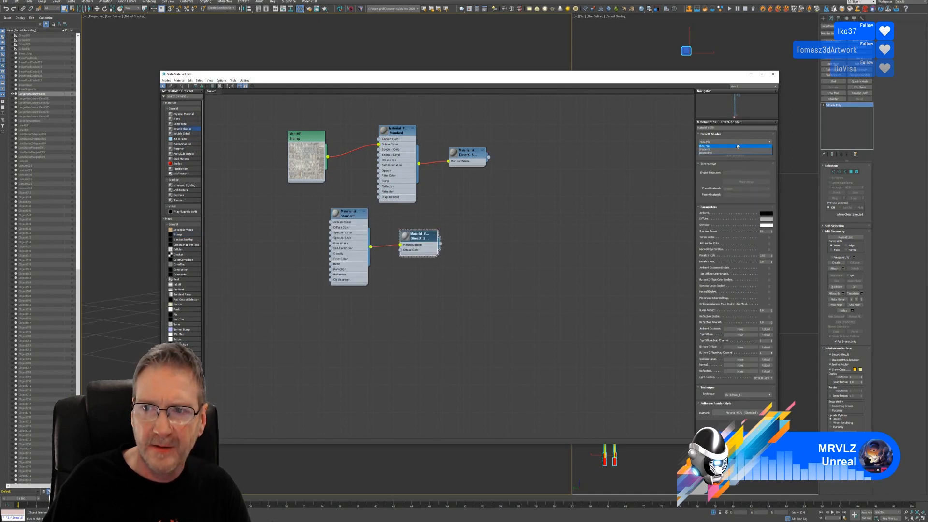
click(725, 153)
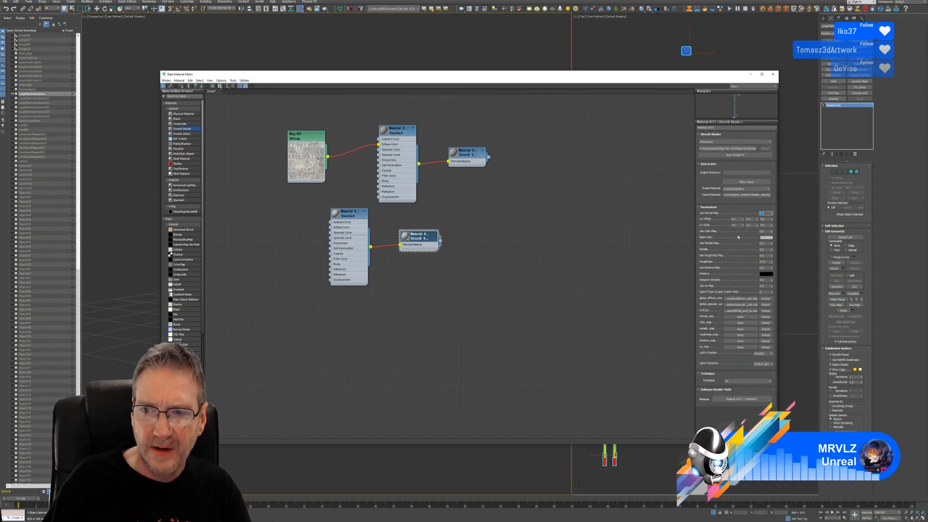
- Assign the MainColumnBase Normal image to the new shader's normal map and the MainColumnBase BaseColor image to its color map
click(740, 317)
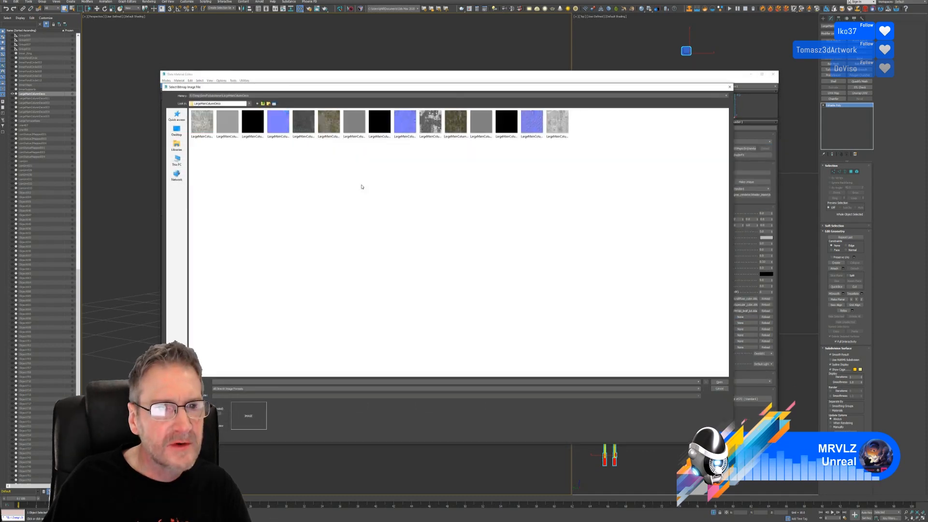
click(406, 123)
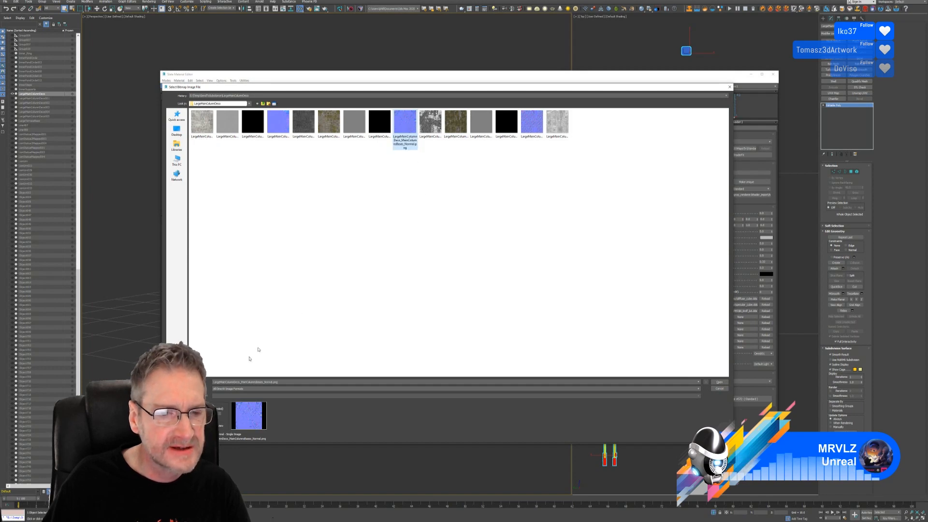
click(188, 414)
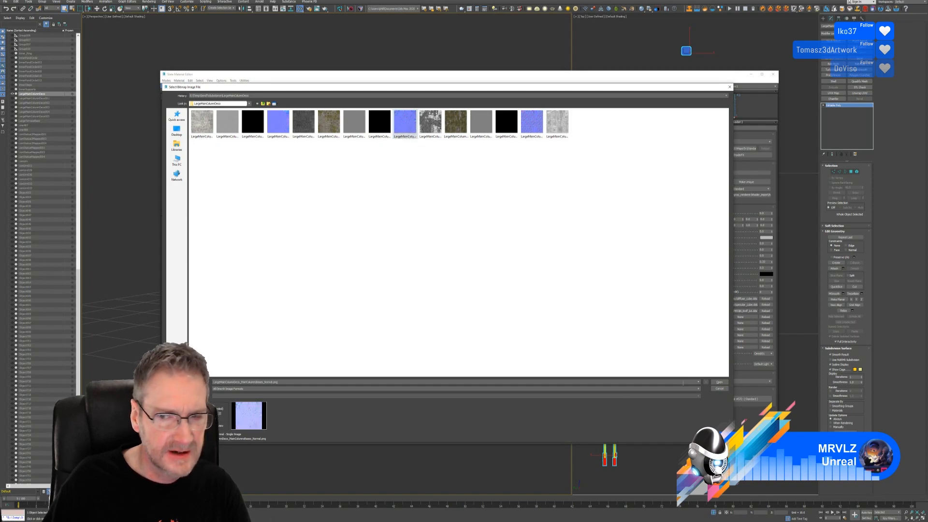
click(720, 382)
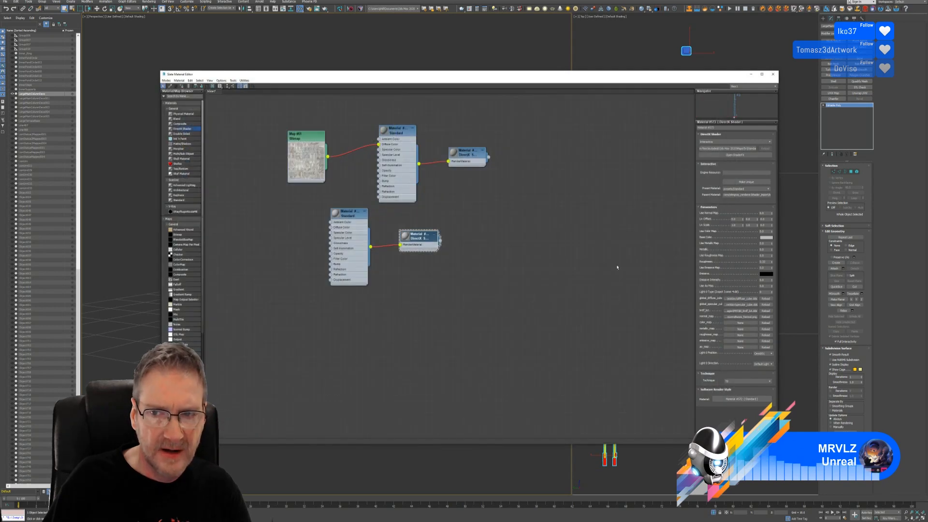
click(741, 323)
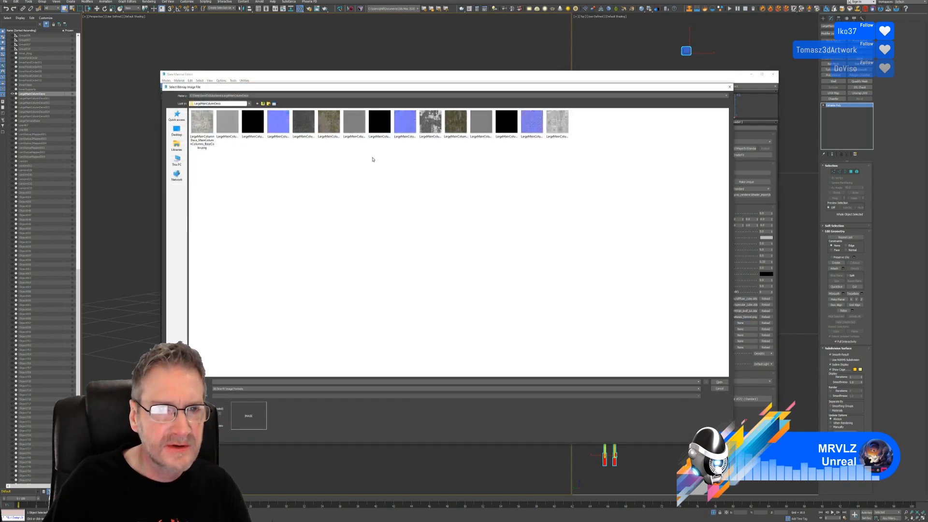
click(329, 122)
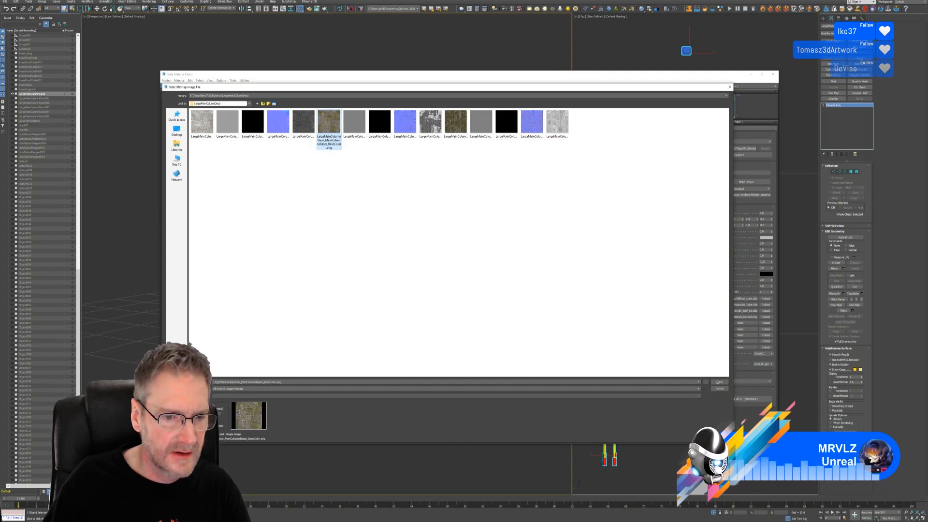
click(193, 413)
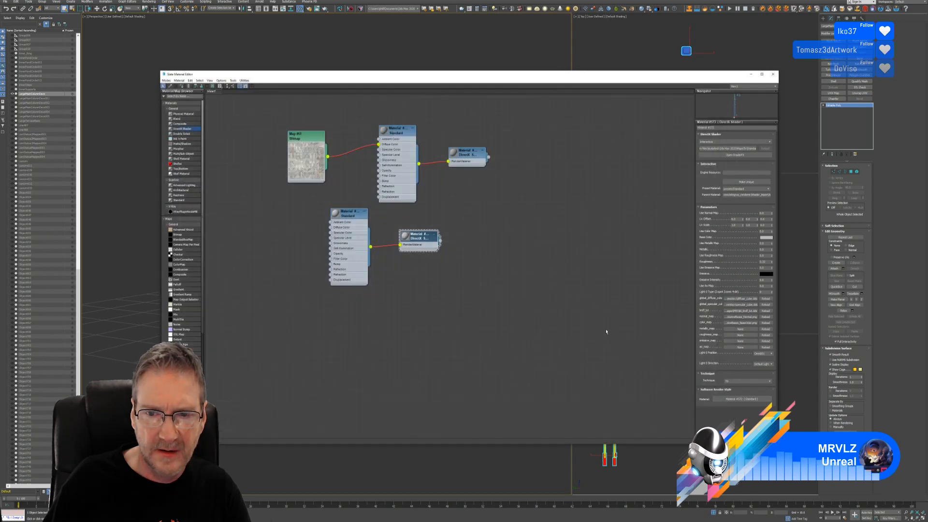
click(720, 382)
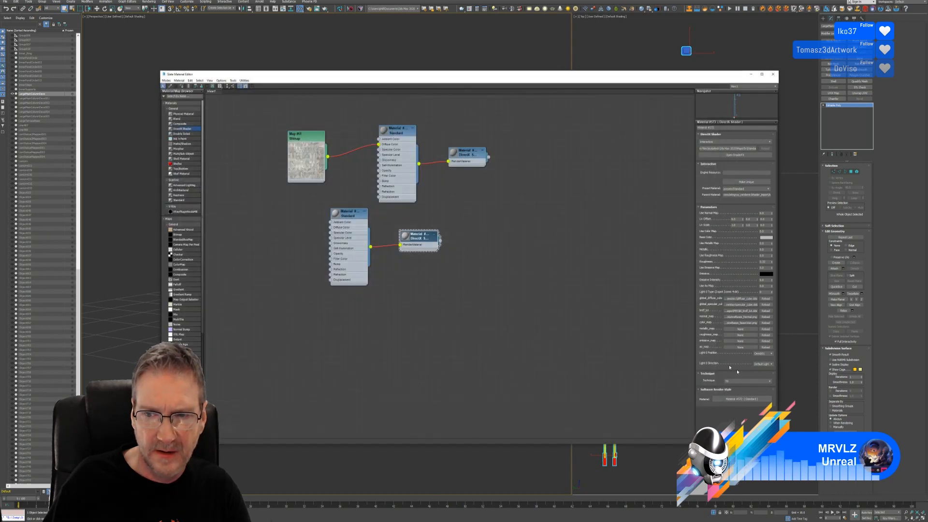
- Assign the MainColumnColumns Metallic image to the shader's metallic map
click(741, 329)
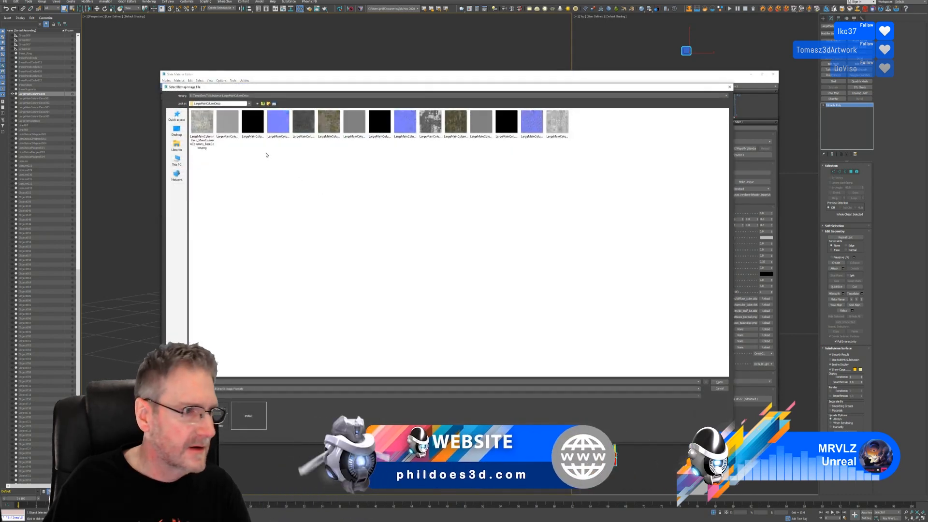
click(253, 123)
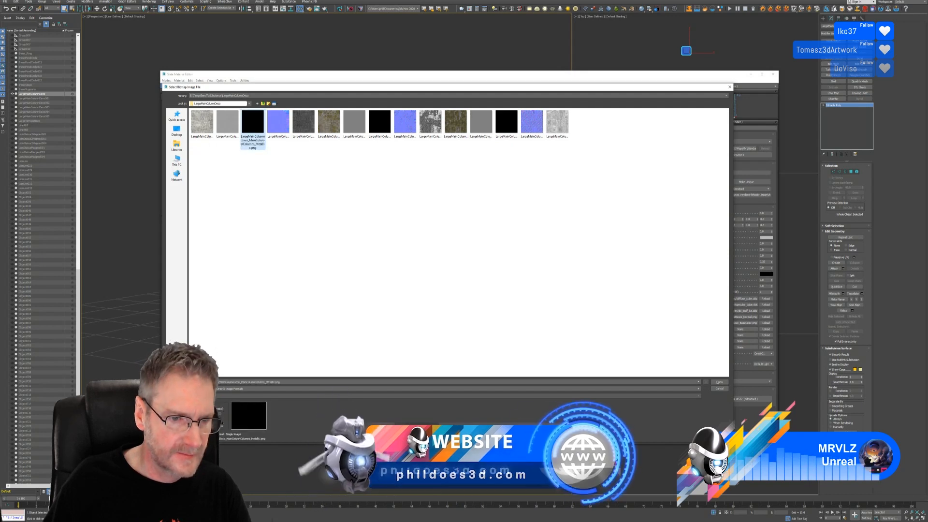
click(192, 414)
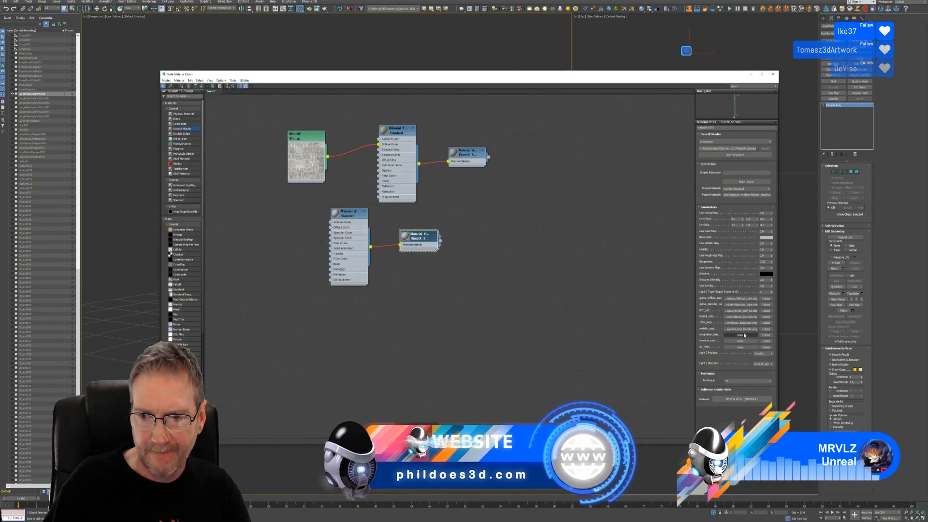
click(719, 382)
click(738, 335)
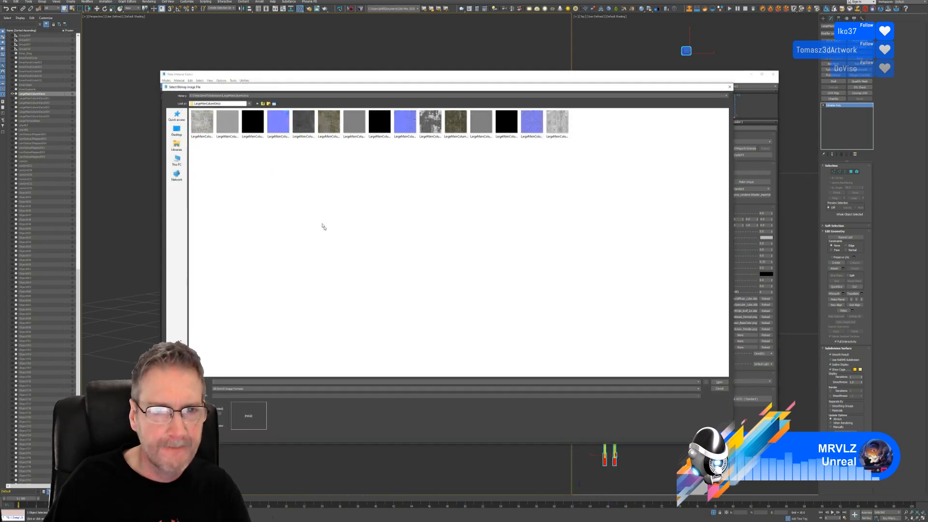
click(383, 135)
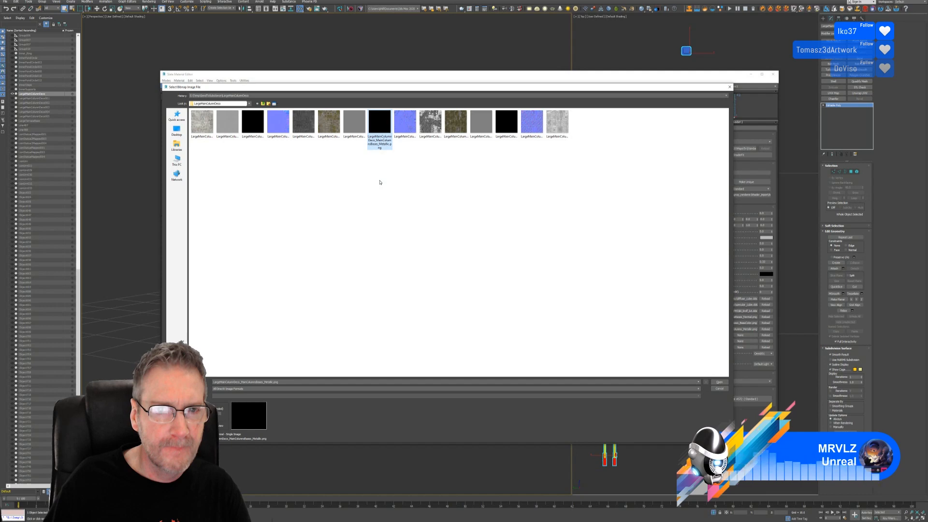
click(719, 388)
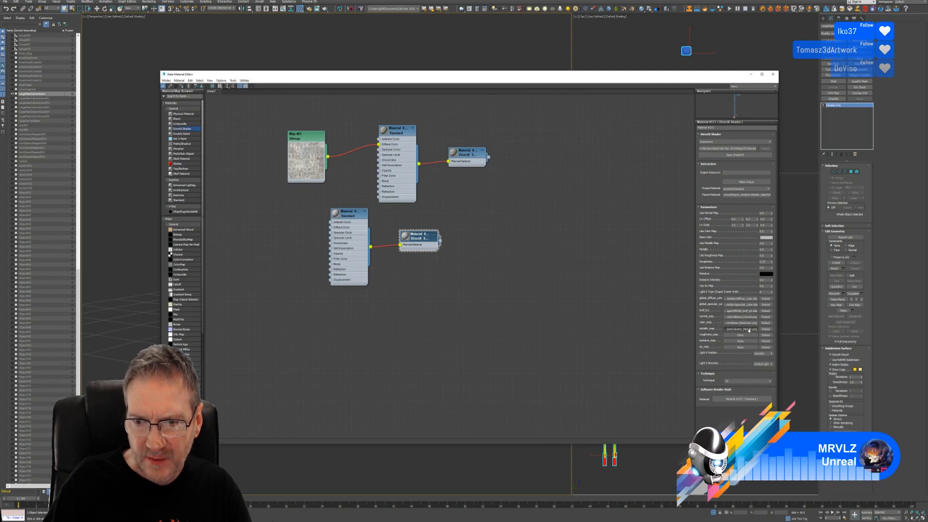
- Replace the metallic map with the MainColumnBase Metallic image and assign the MainColumnBase Roughness image to the roughness map
click(735, 329)
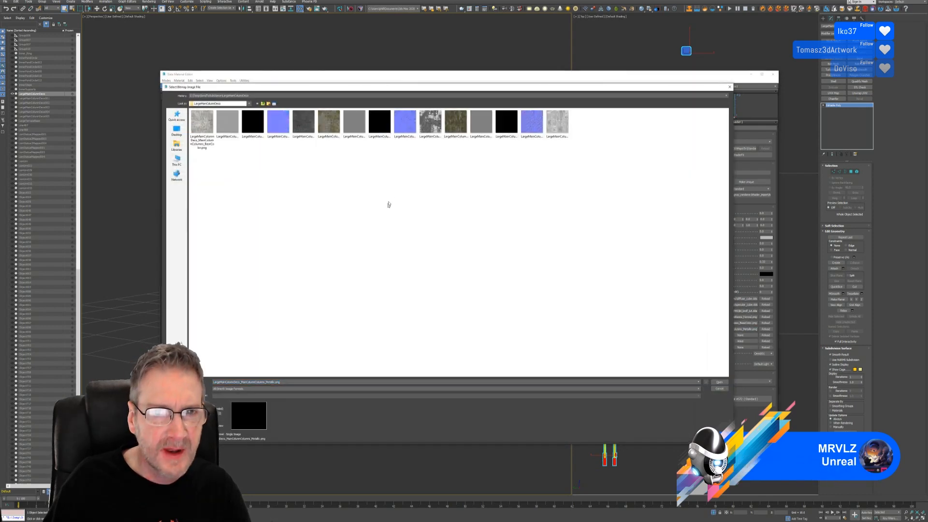
click(380, 122)
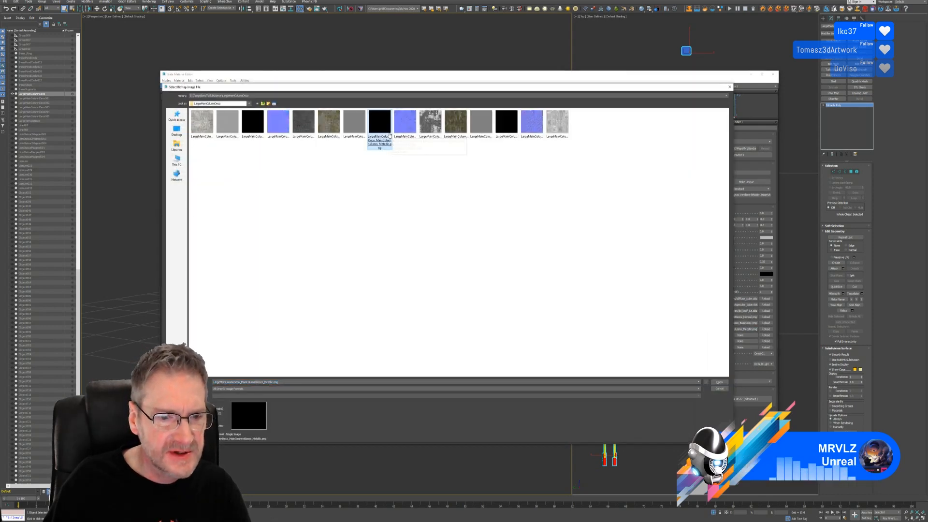
click(719, 382)
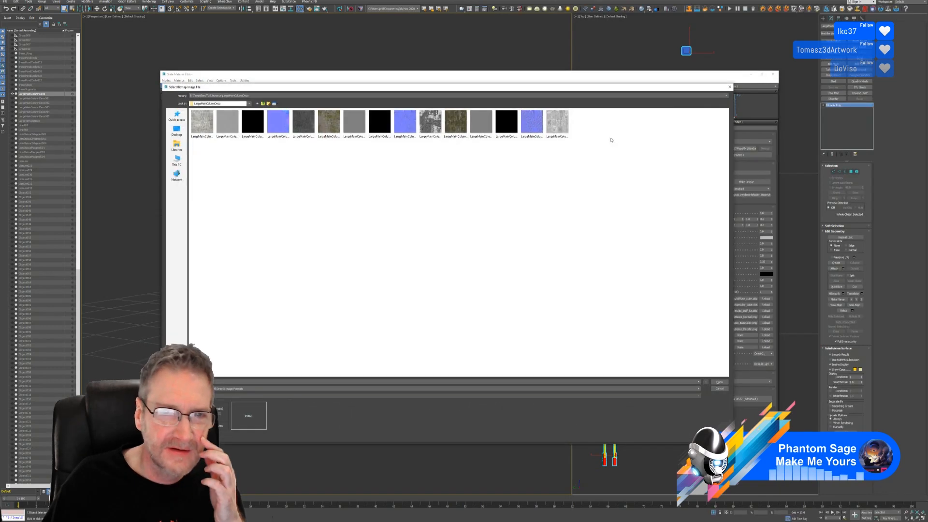
click(444, 173)
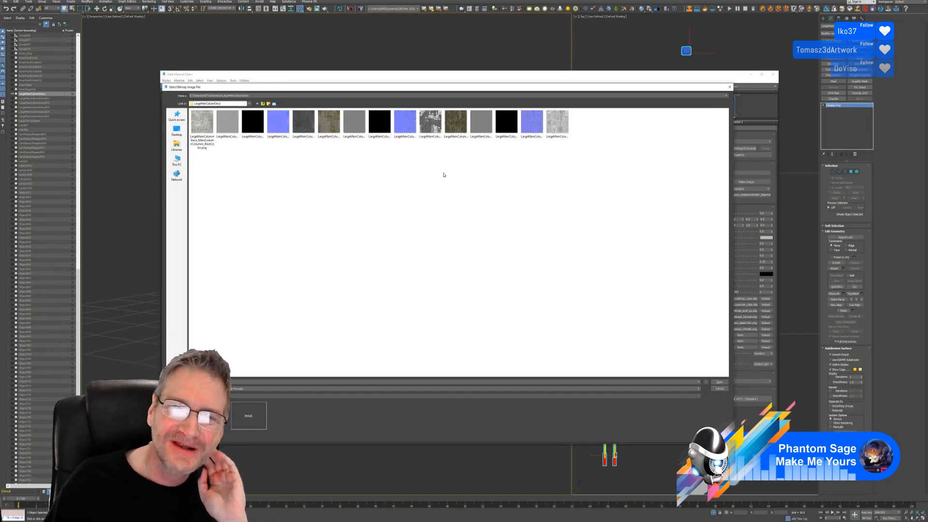
click(430, 126)
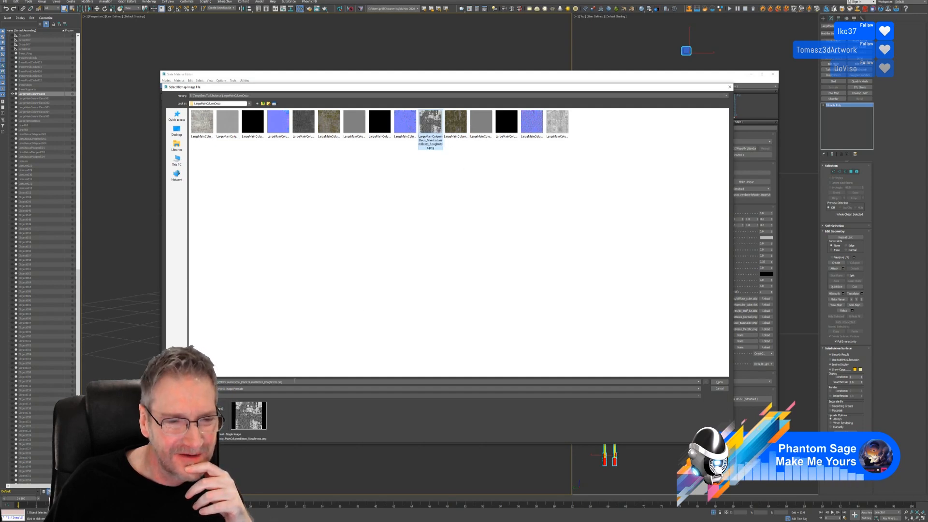
click(719, 382)
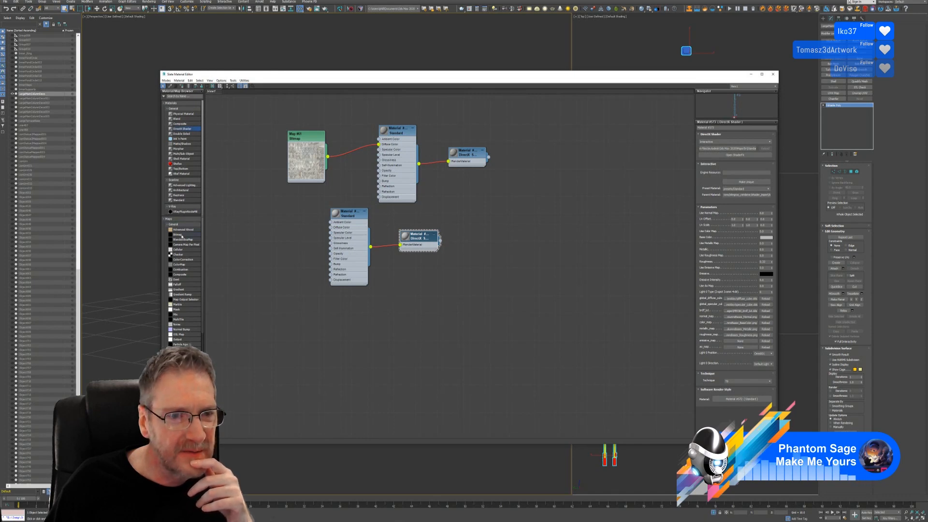
- Add a Bitmap node using the MainColumnBase BaseColor image beside the second Standard material and enlarge its preview
drag(183, 237, 273, 230)
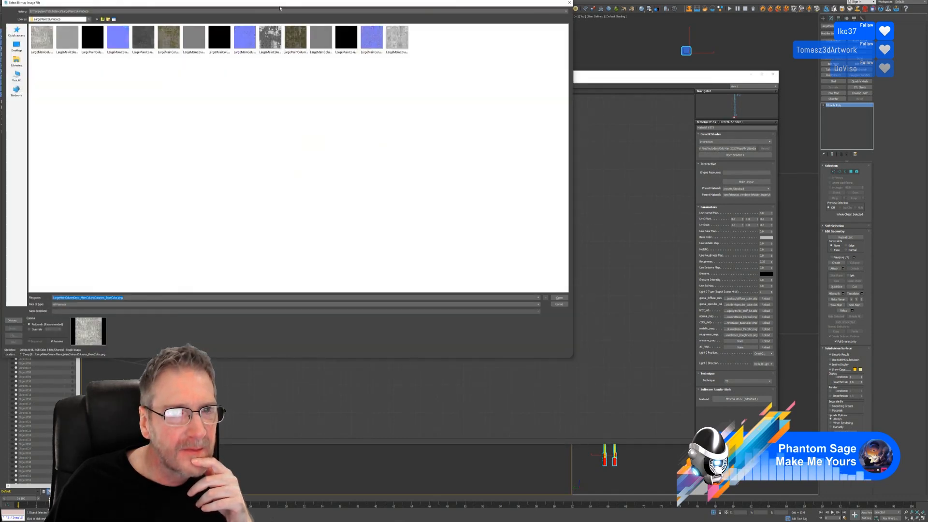
drag(279, 4, 457, 75)
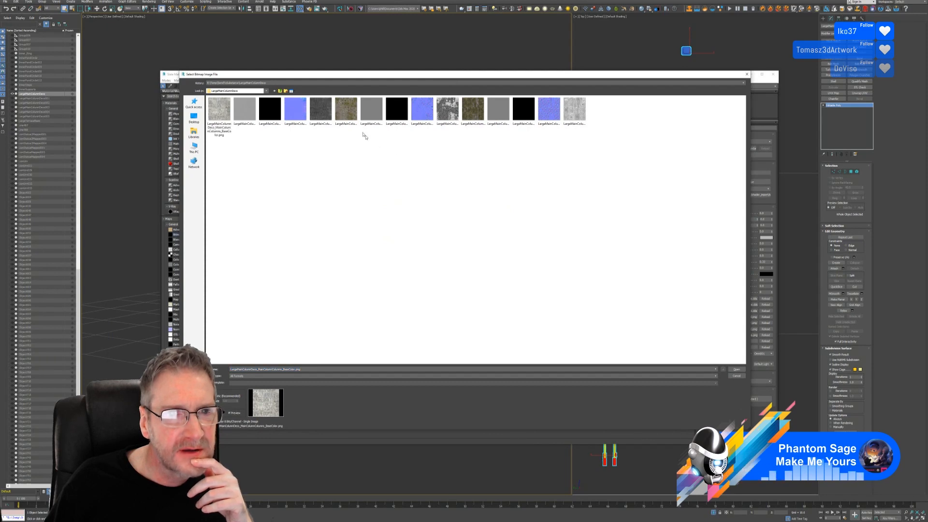
click(346, 110)
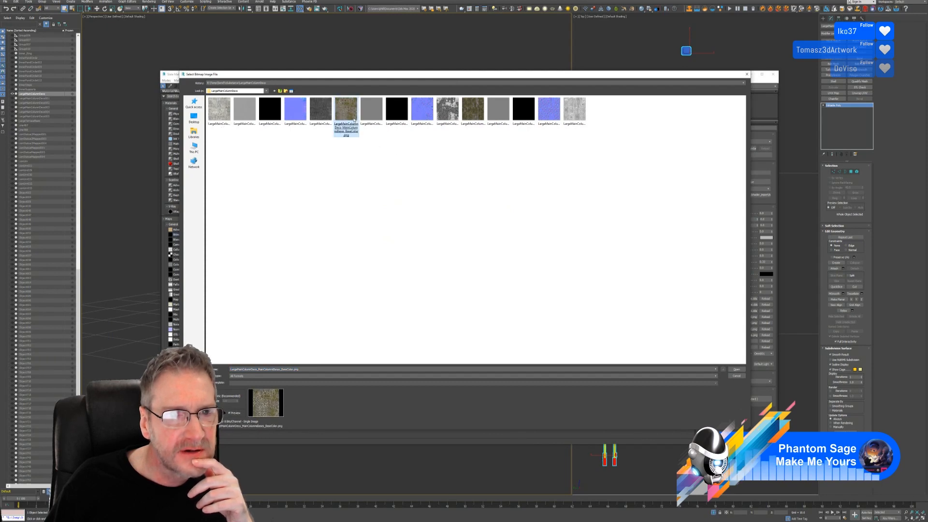
click(736, 369)
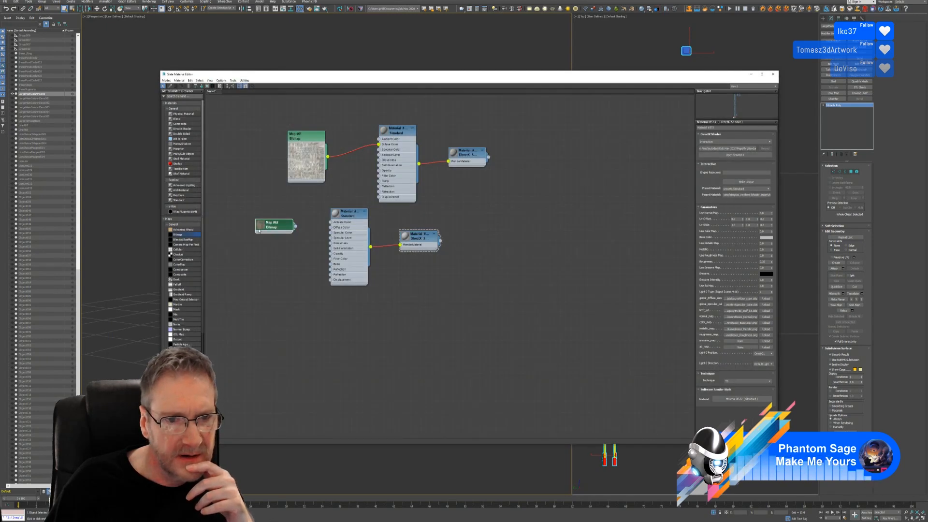
double_click(260, 231)
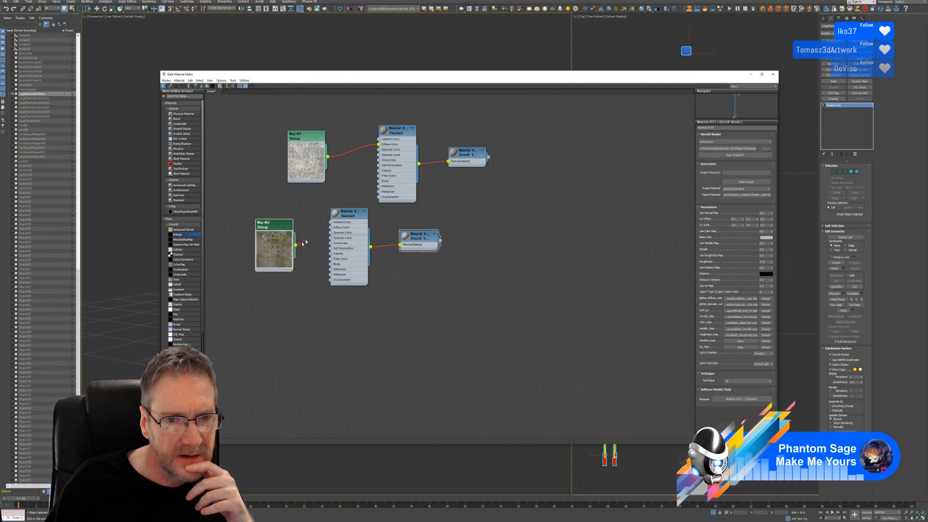
- Connect the base bitmap to the second Standard material's Diffuse Color and move its three nodes directly under the columns material nodes
drag(303, 244, 331, 227)
drag(287, 298, 429, 222)
drag(365, 218, 413, 218)
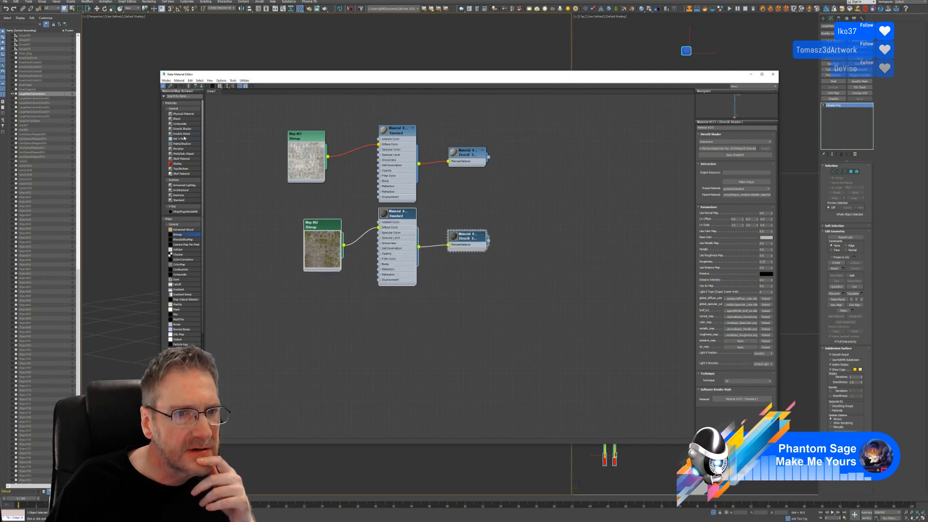
- Add a third DirectX Shader material below the base material nodes and set its shader type to Interactive
drag(185, 129, 396, 299)
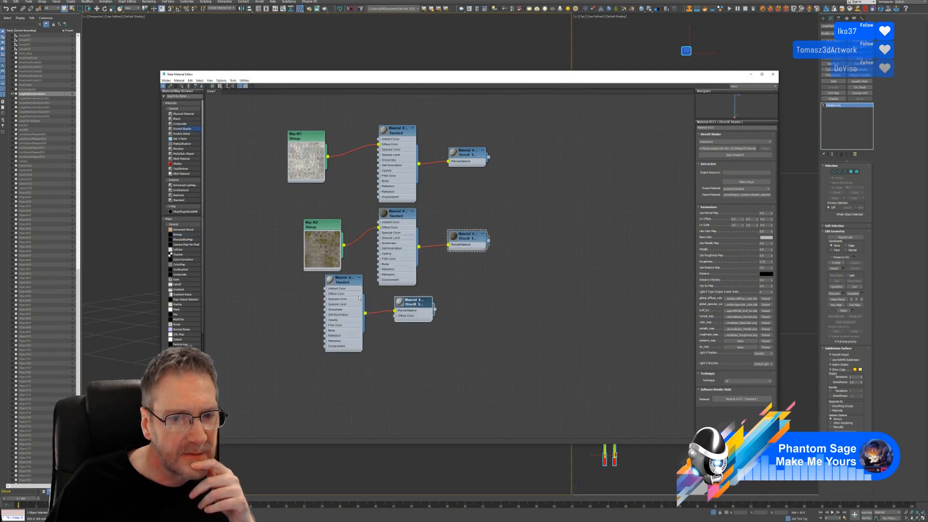
double_click(410, 306)
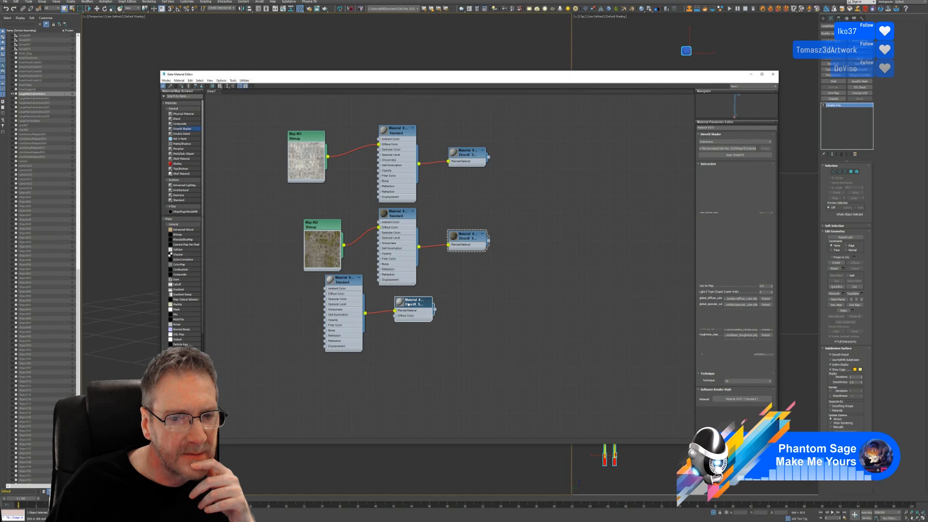
click(747, 141)
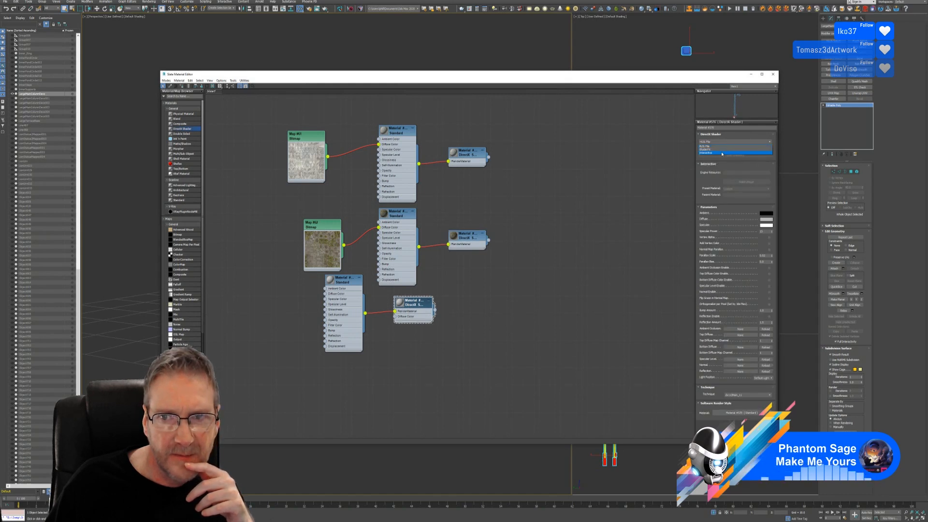
click(723, 153)
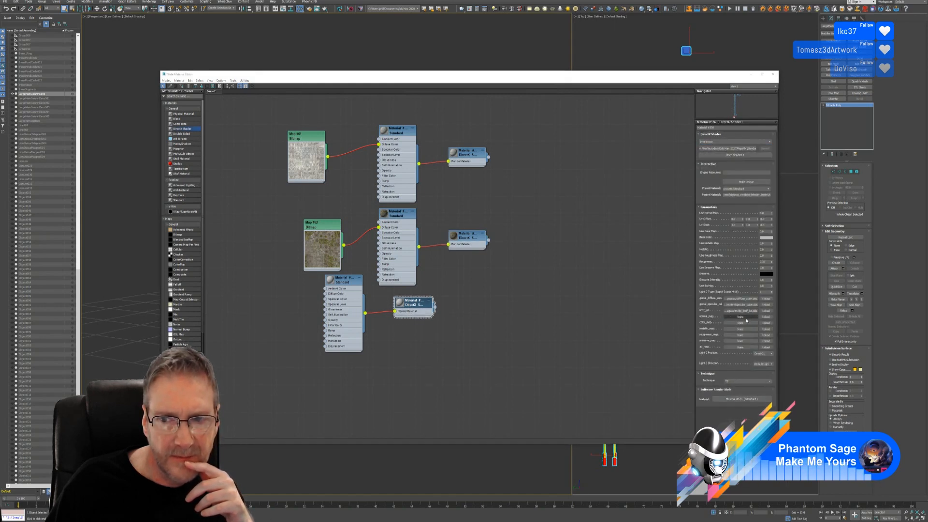
- Assign the MainColumnTop Normal image to the third DirectX Shader's normal map and the MainColumnTop BaseColor image to its color map
click(740, 317)
click(533, 127)
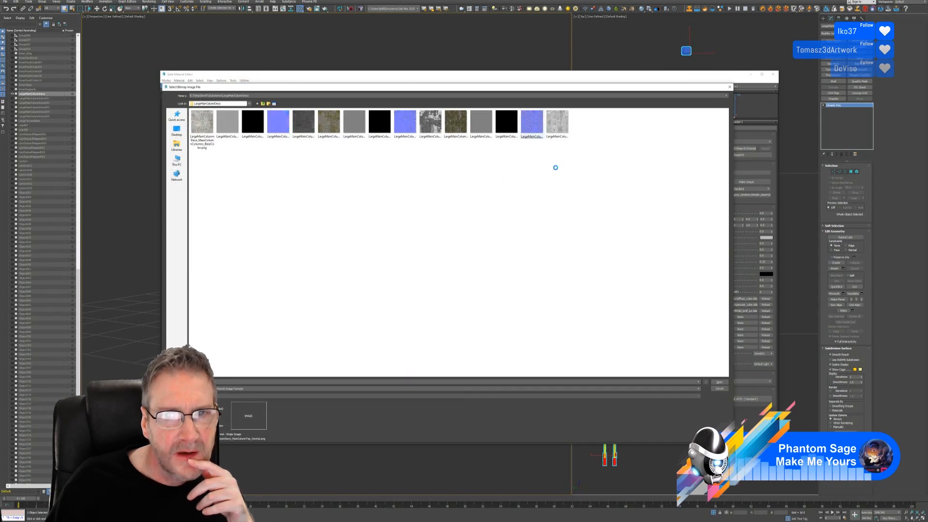
key(Return)
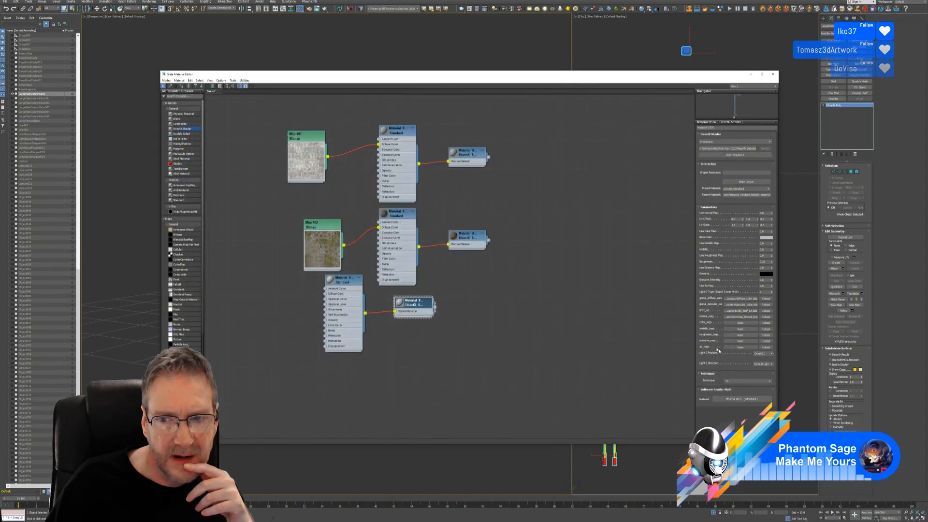
click(741, 323)
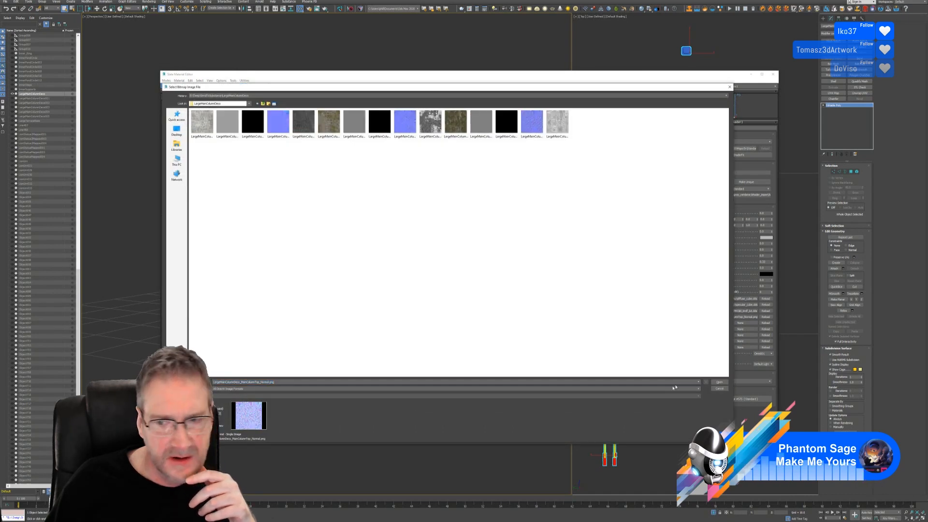
click(720, 383)
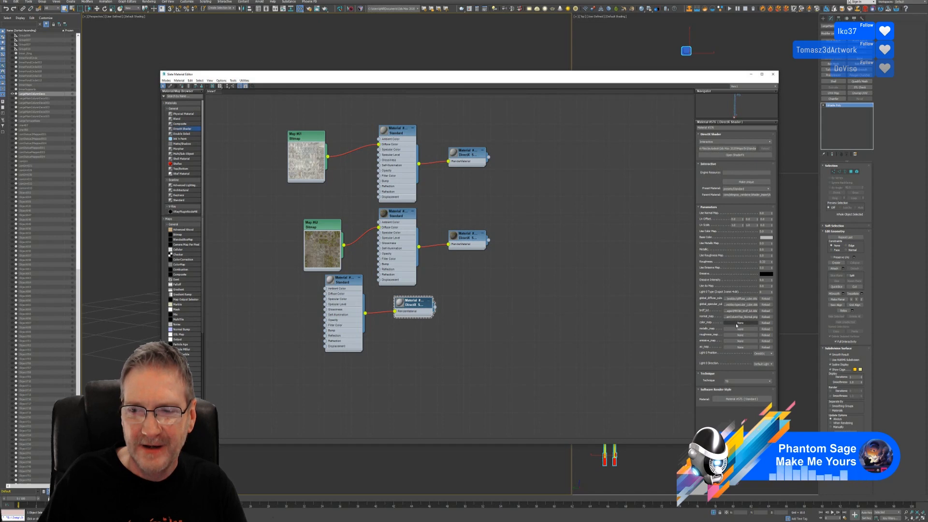
click(739, 323)
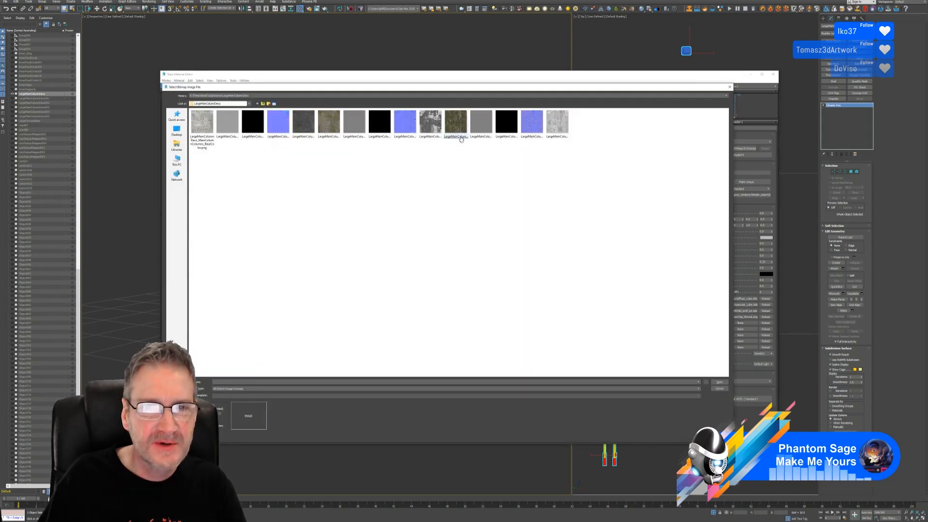
click(459, 130)
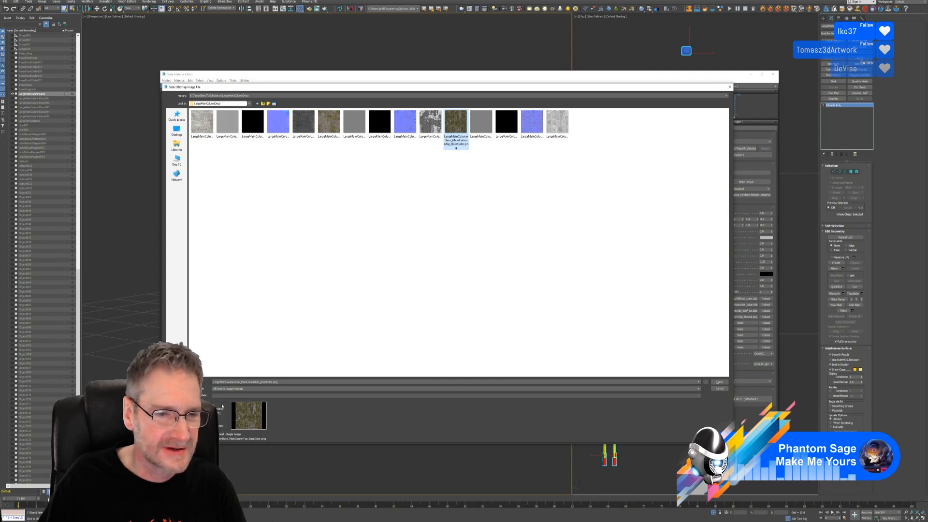
click(720, 382)
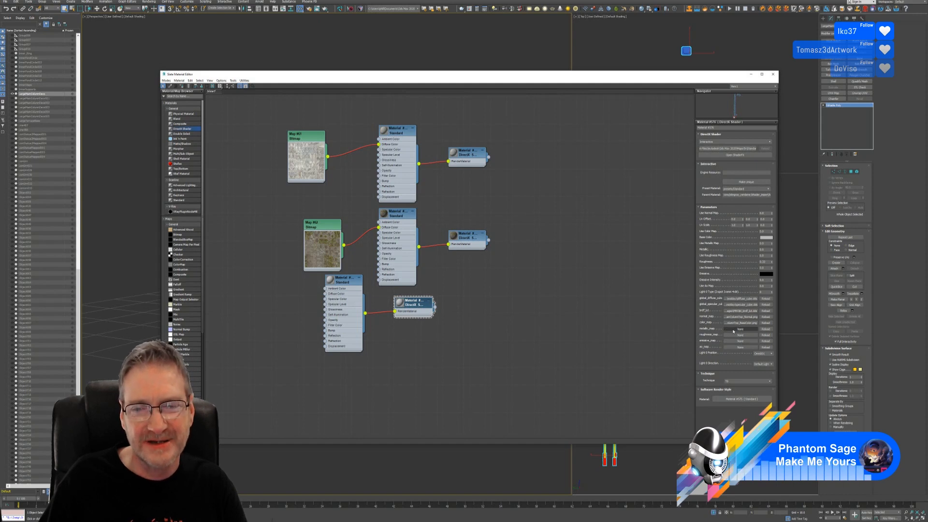
- Assign the MainColumnTop Metallic image to the metallic map and the MainColumnTop Roughness image to the roughness map
click(736, 330)
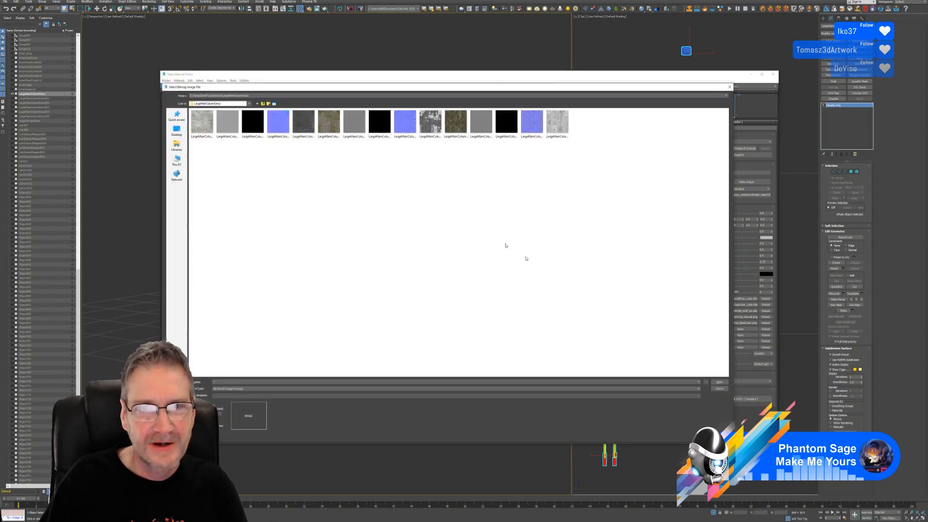
click(506, 123)
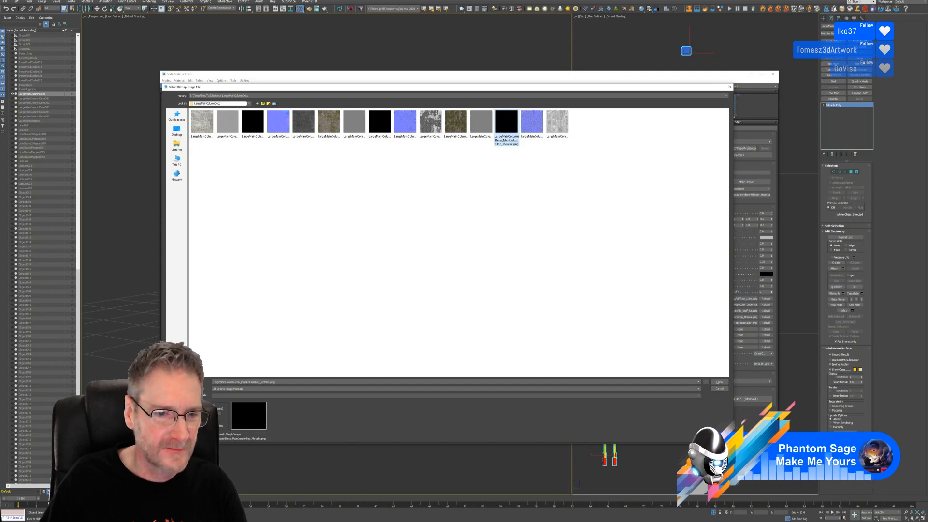
click(719, 381)
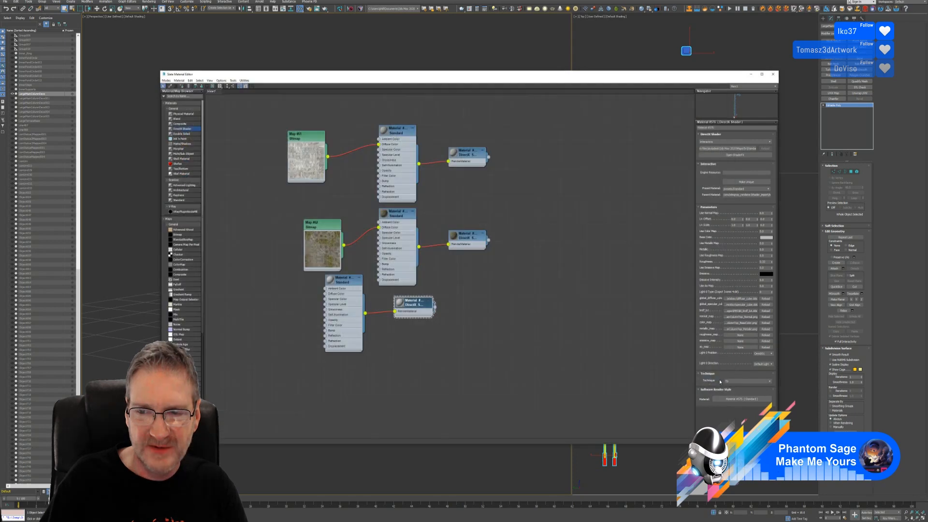
click(734, 335)
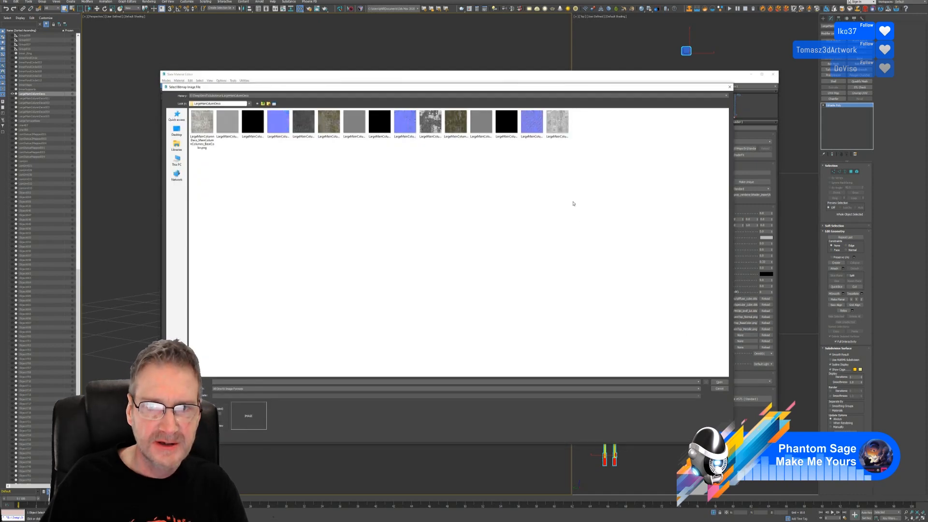
click(557, 124)
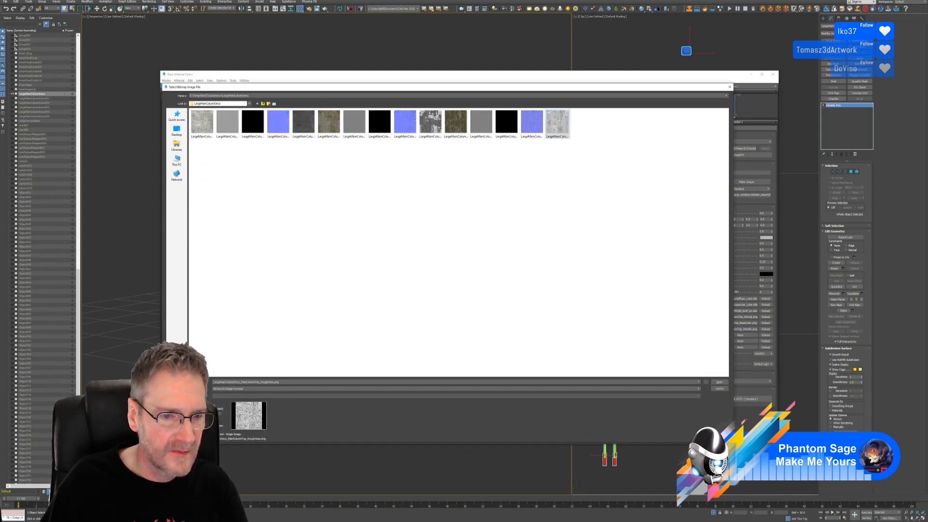
click(719, 383)
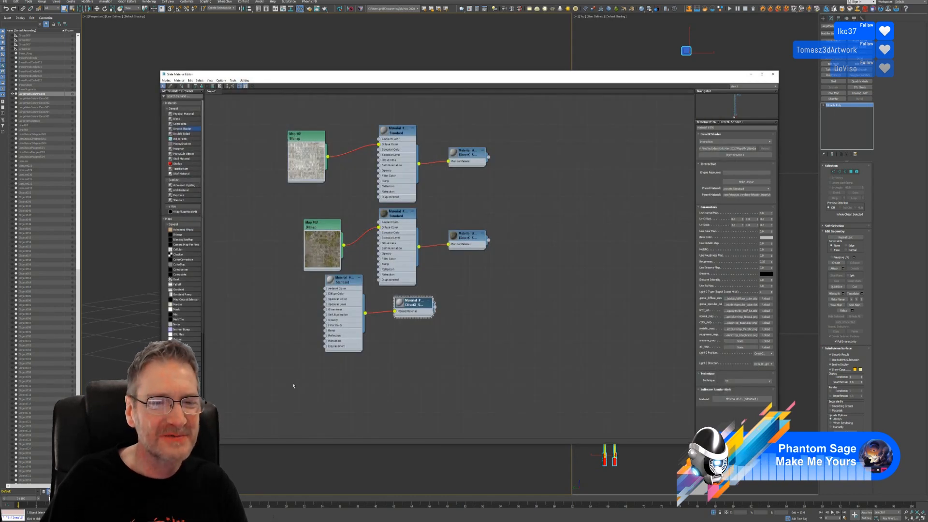
- Align the third material's nodes under the base ones and connect a new MainColumnTop BaseColor bitmap to its Standard material's Diffuse Color
drag(306, 379, 391, 304)
middle_drag(538, 237, 571, 183)
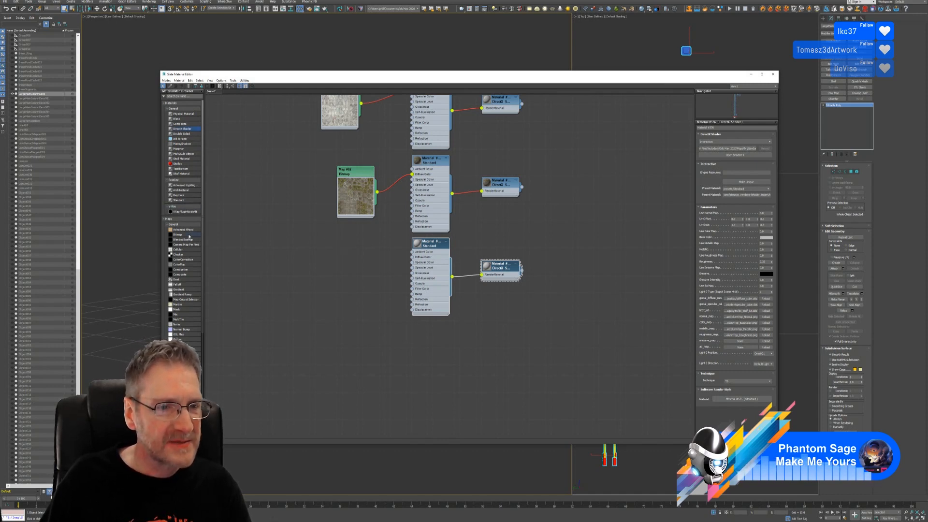
drag(326, 270, 341, 262)
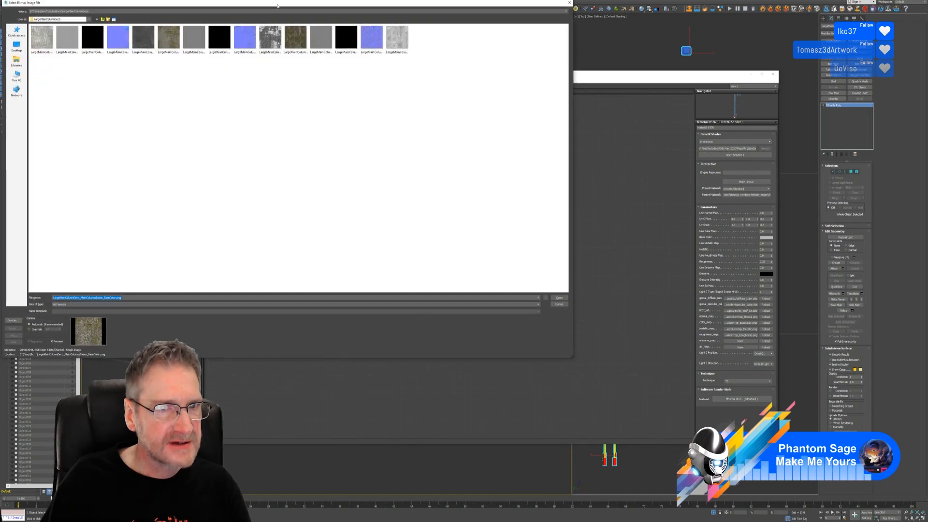
click(437, 108)
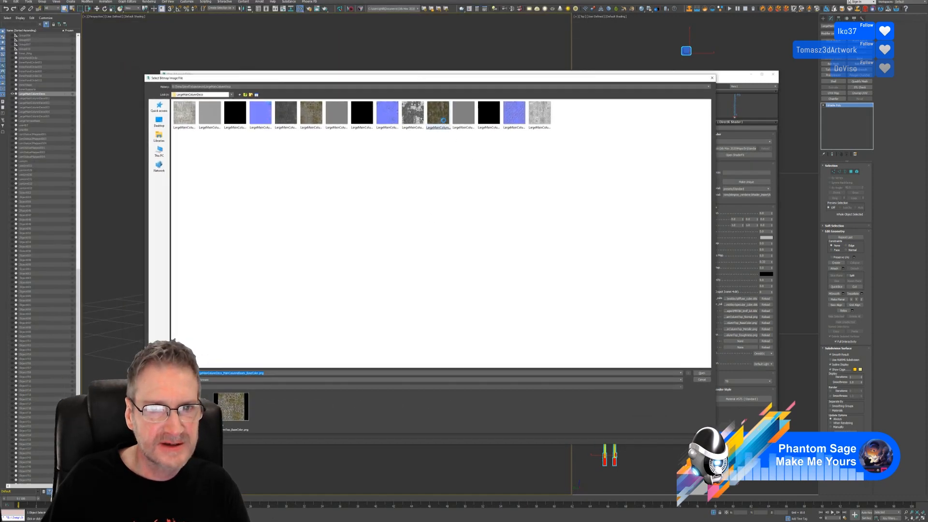
click(443, 120)
key(Return)
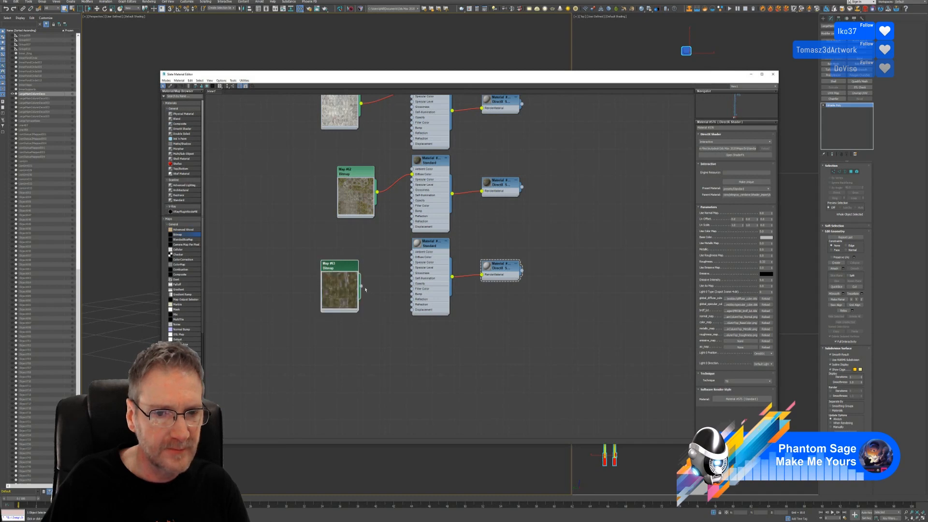
drag(361, 287, 415, 258)
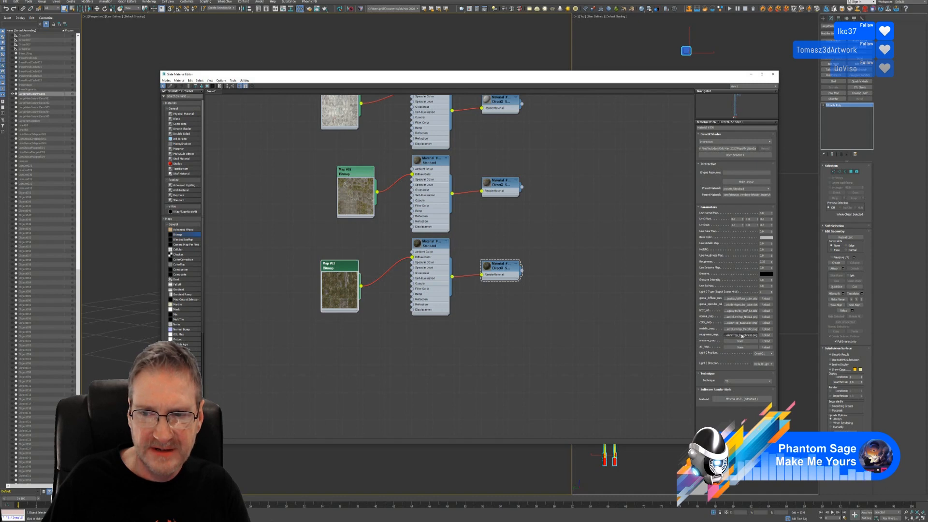
- Check which image the third shader's roughness map uses without changing it, and save the scene
click(741, 335)
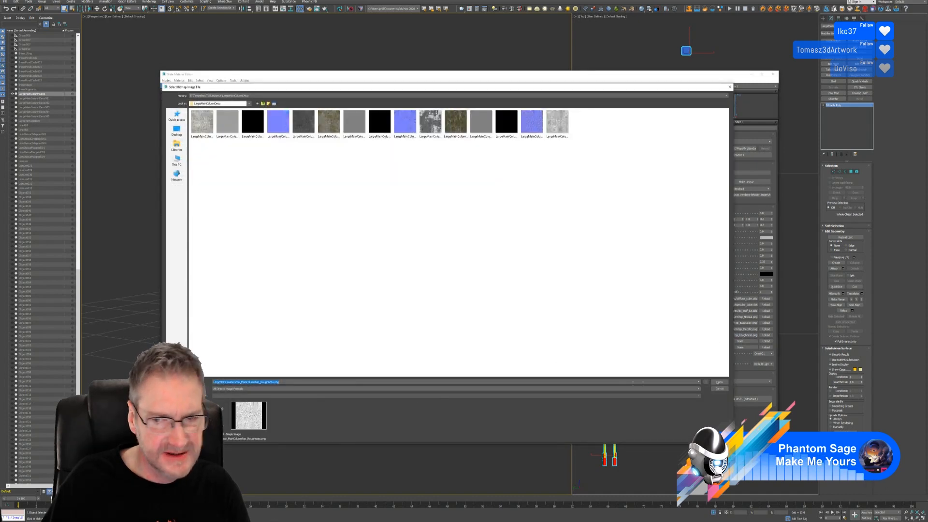
click(720, 388)
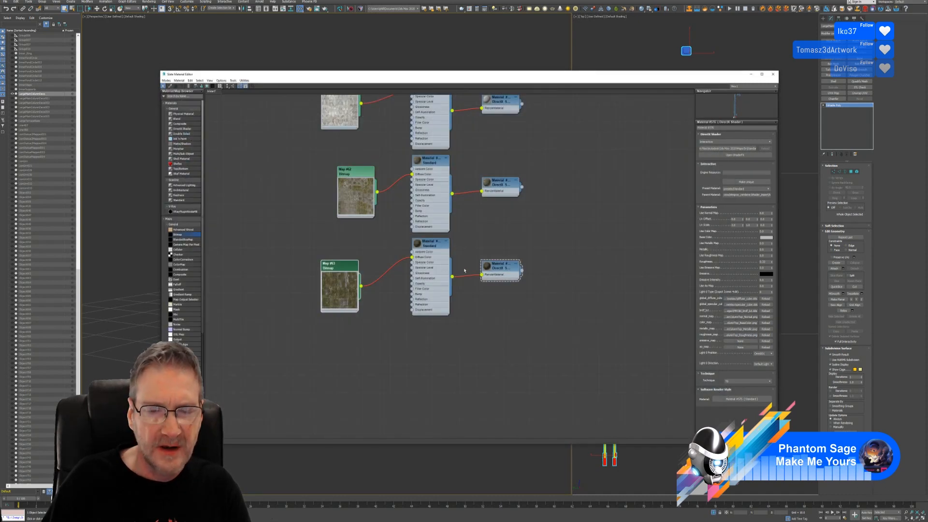
middle_drag(548, 215, 549, 249)
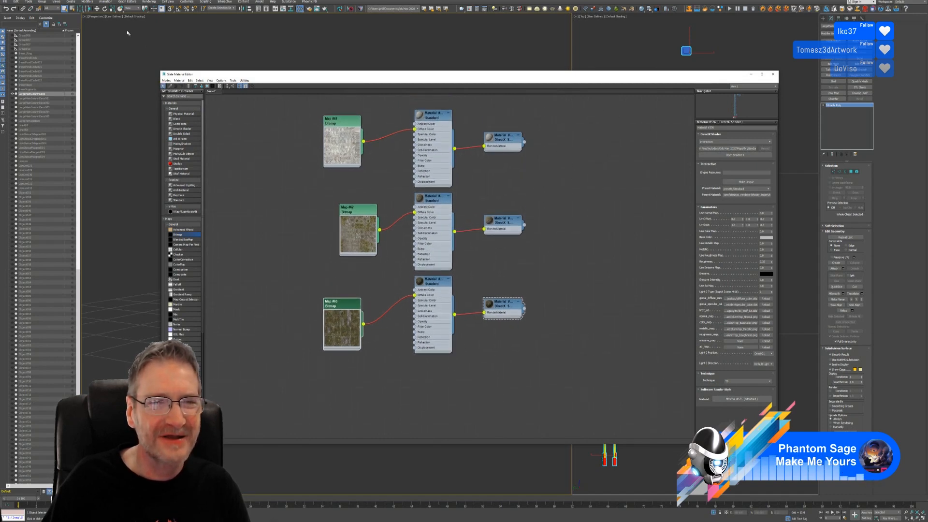
click(6, 2)
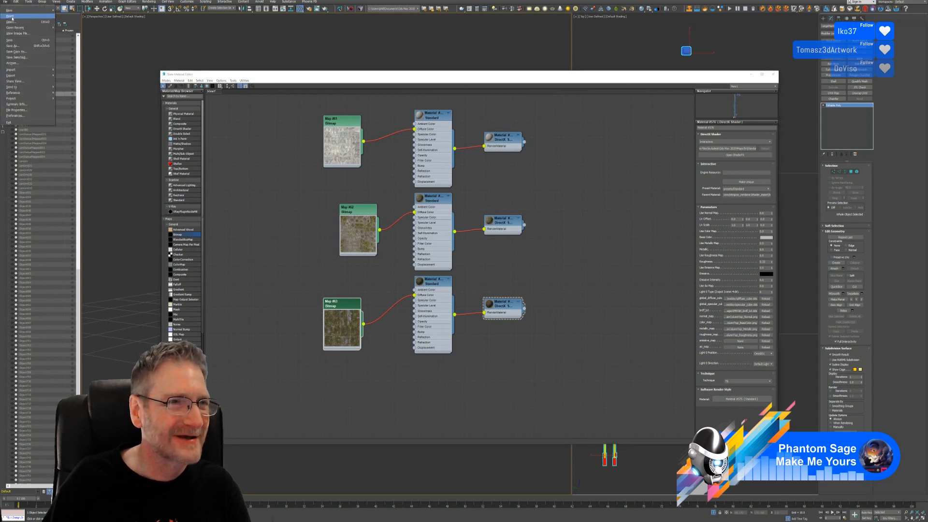
click(37, 43)
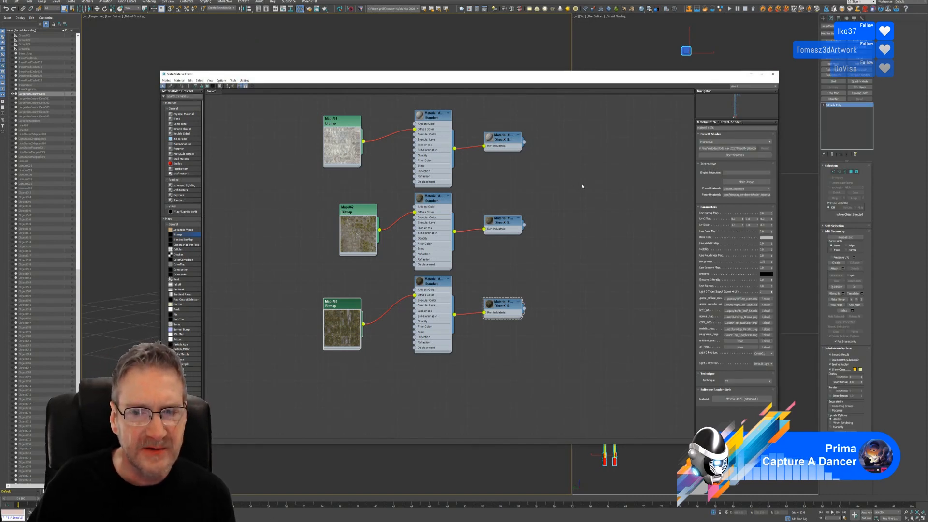
- Set Use Normal Map, Use Color Map, Use Metallic Map and Use Roughness Map to 1 on the columns DirectX Shader material
click(505, 142)
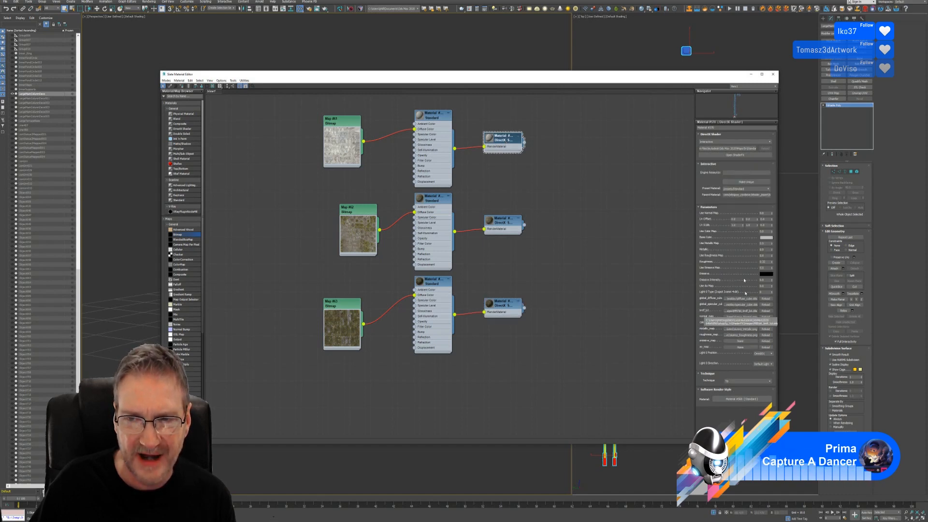
double_click(762, 214)
text(1)
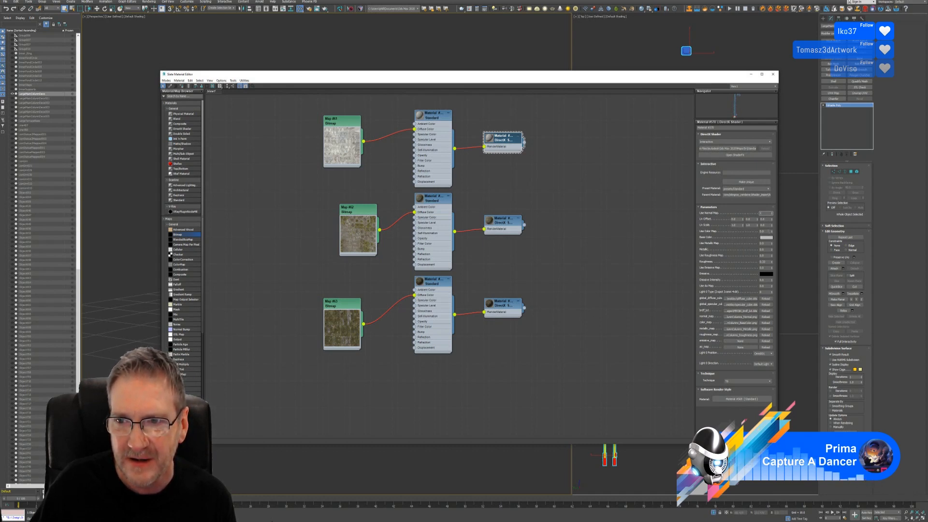
key(Tab)
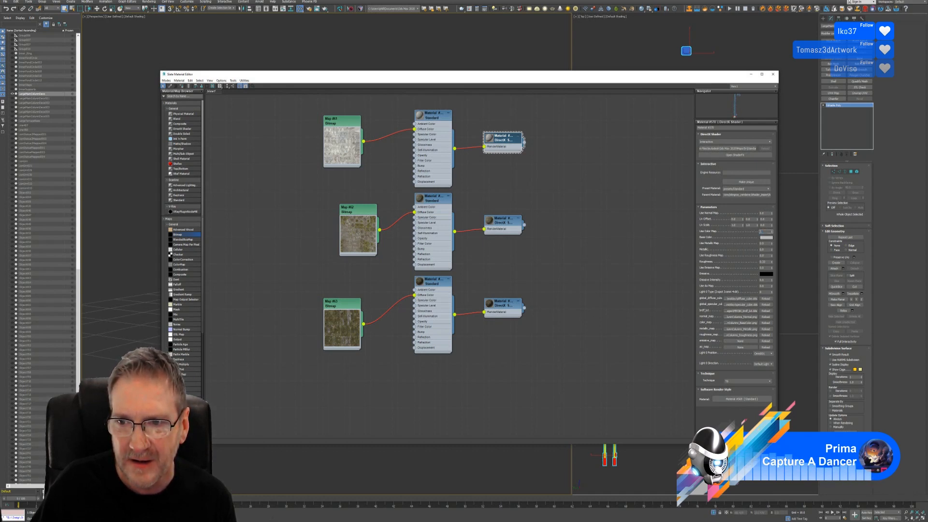
text(1)
key(Tab)
text(1)
key(Tab)
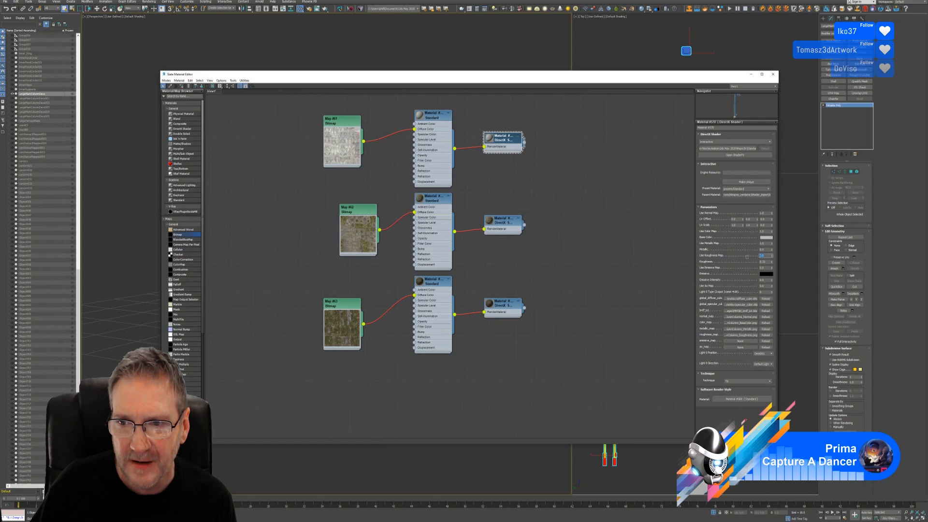
- Set the normal, color, metallic and roughness map usage values to 1 on the base DirectX Shader material
double_click(501, 223)
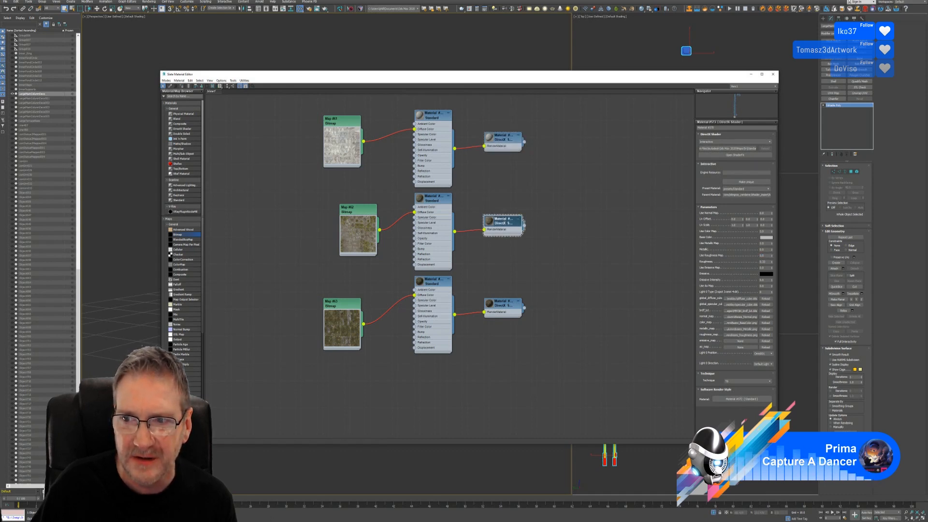
click(762, 213)
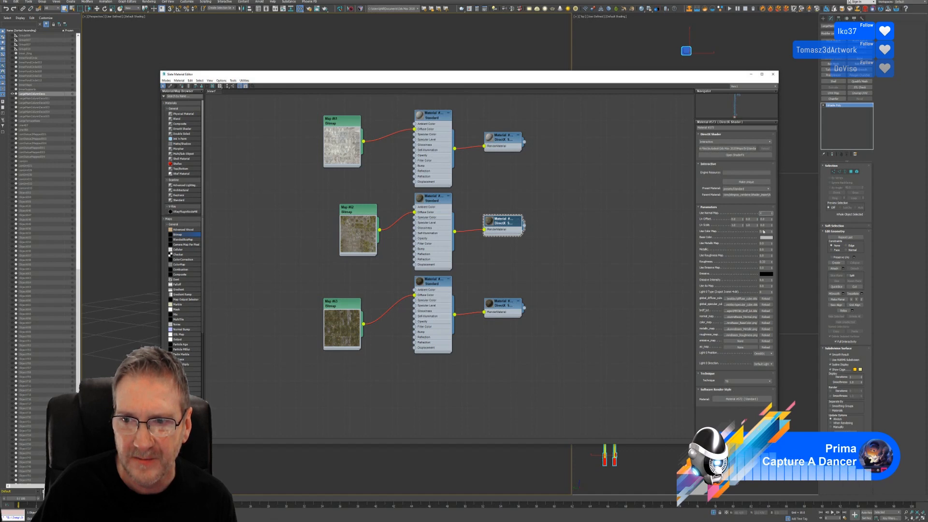
text(1)
key(Tab)
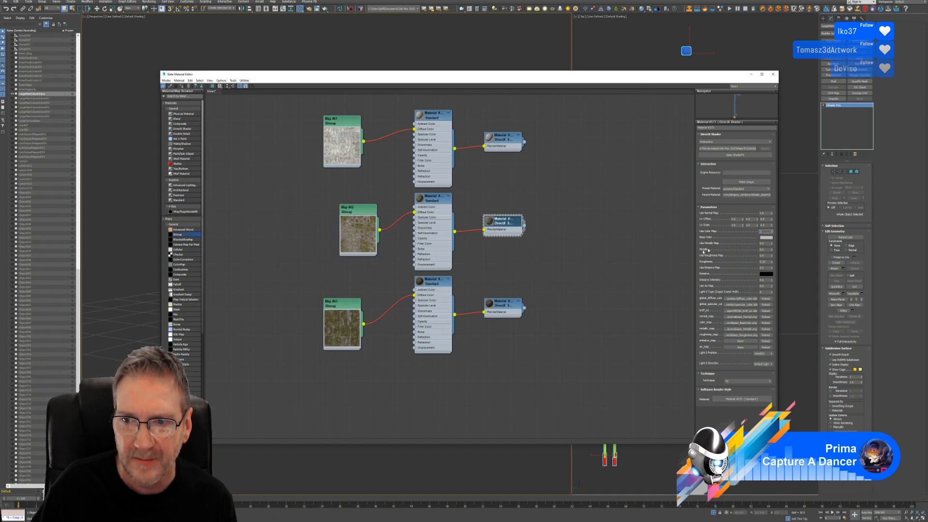
text(1)
key(Tab)
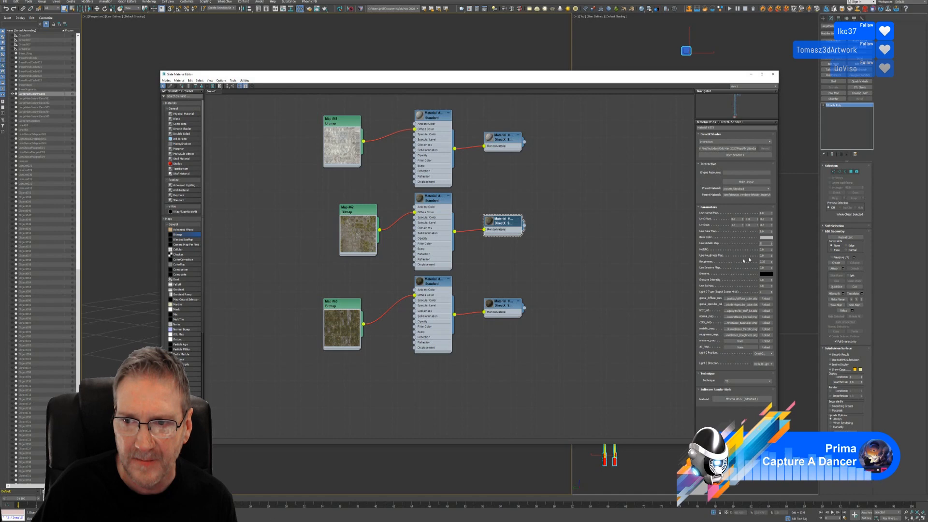
key(Tab)
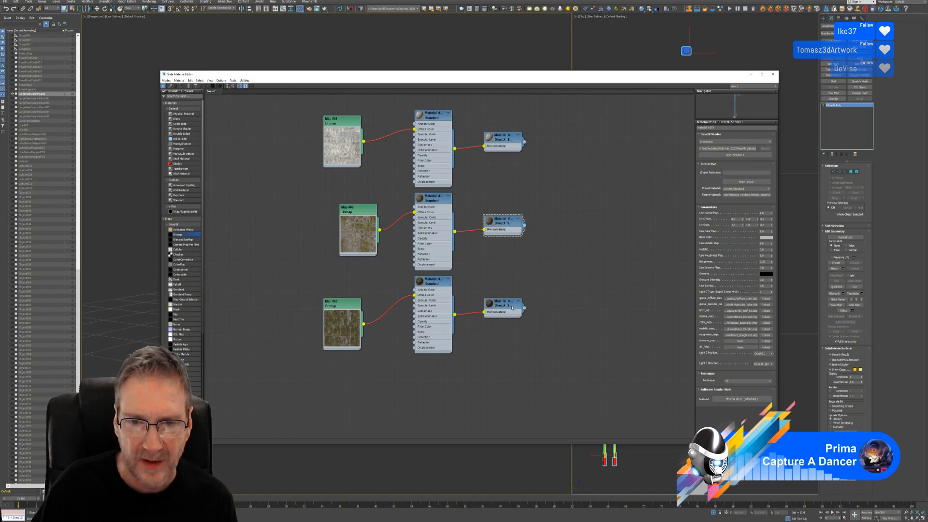
- Set Use Normal Map, Use Color Map, Use Metallic Map and Use Roughness Map to 1 on the MainColumnTop DirectX Shader material
double_click(509, 306)
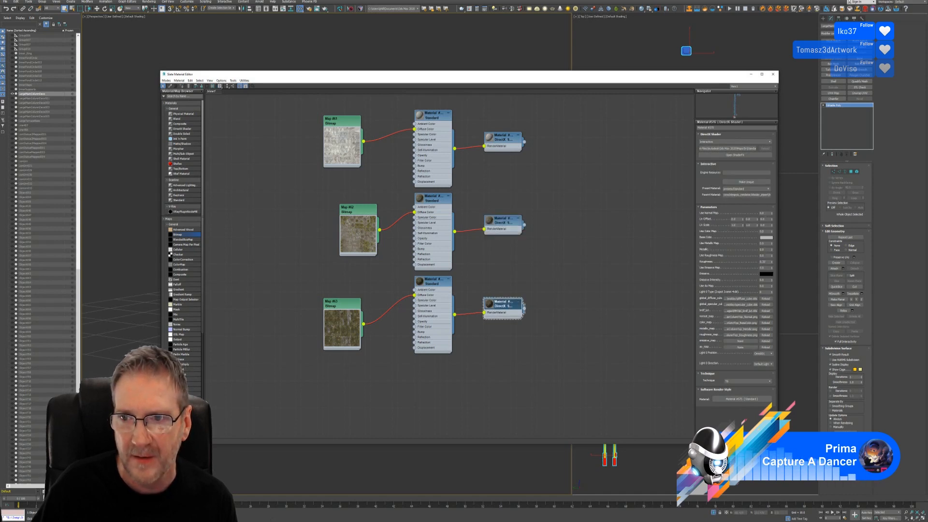
click(765, 213)
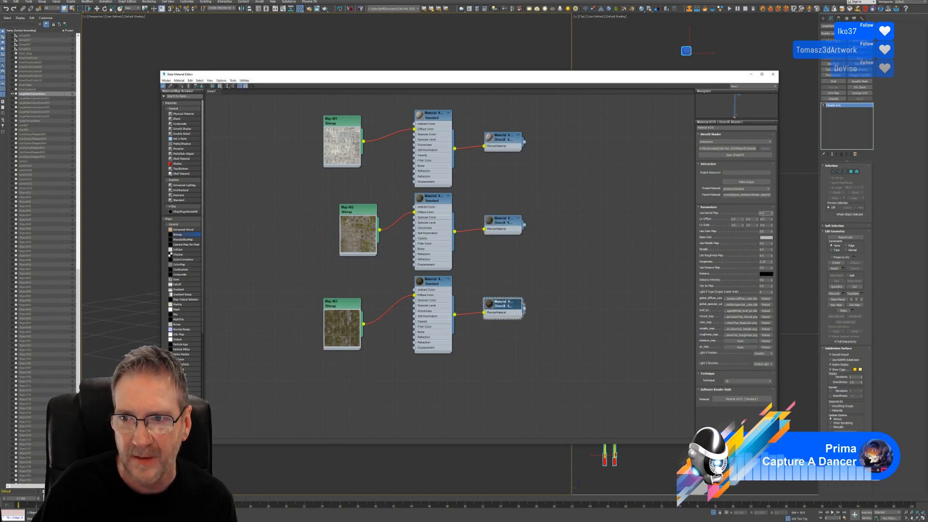
click(766, 232)
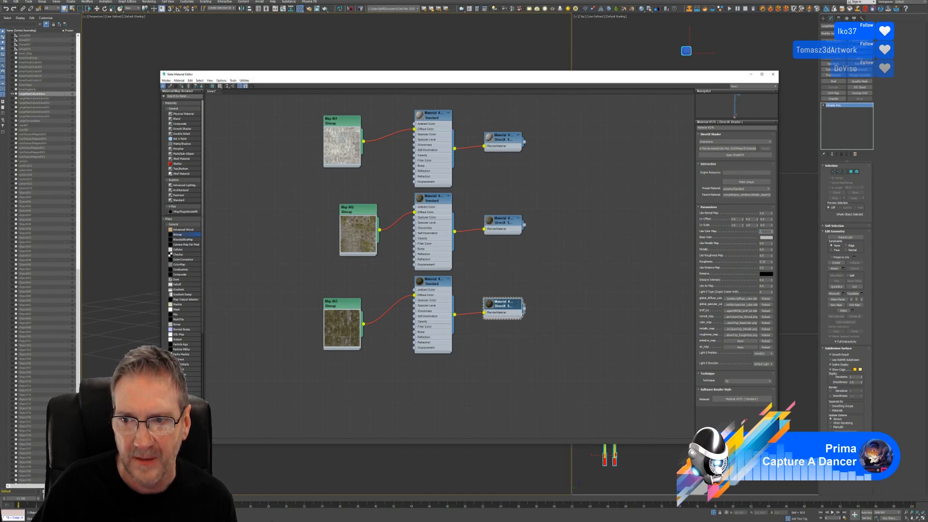
click(765, 244)
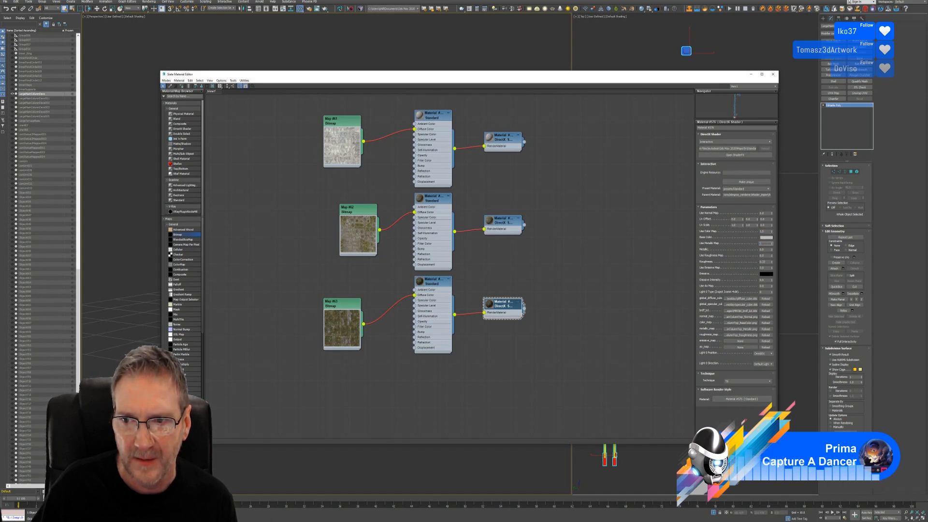
click(765, 255)
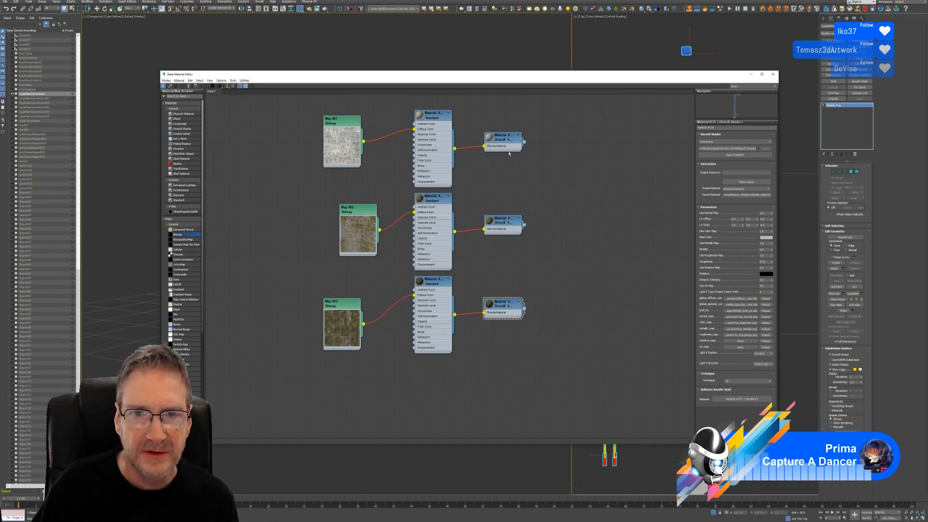
- Make the columns DirectX Shader material unique and set the Lights value of its ShaderFX graph's Standard_Base node to 2
click(509, 137)
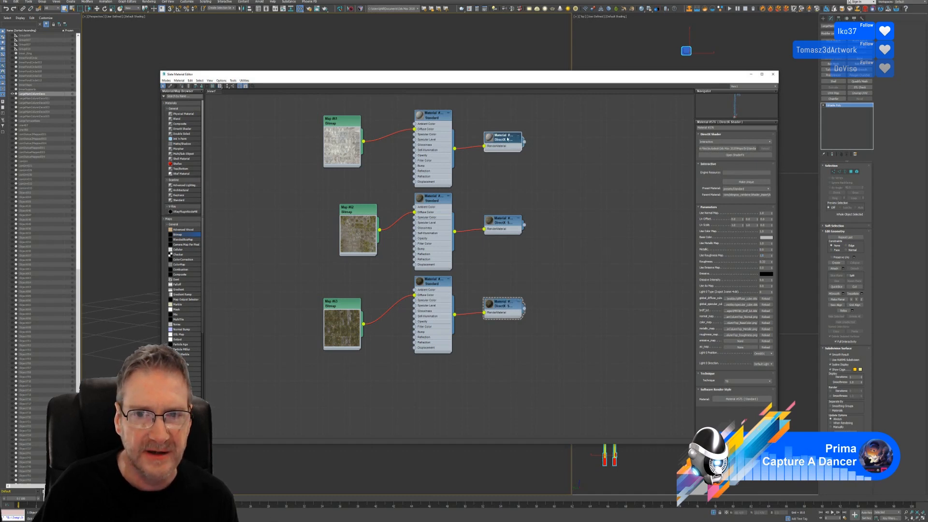
click(746, 182)
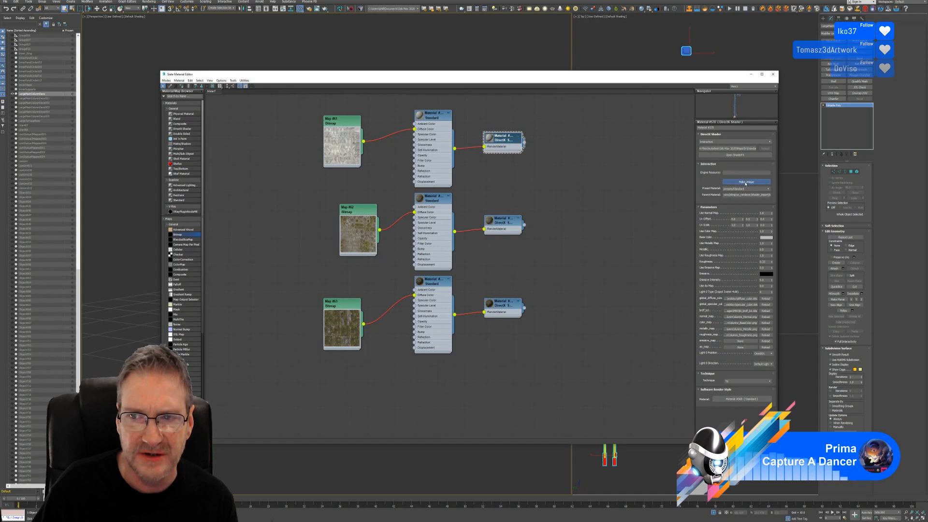
click(730, 155)
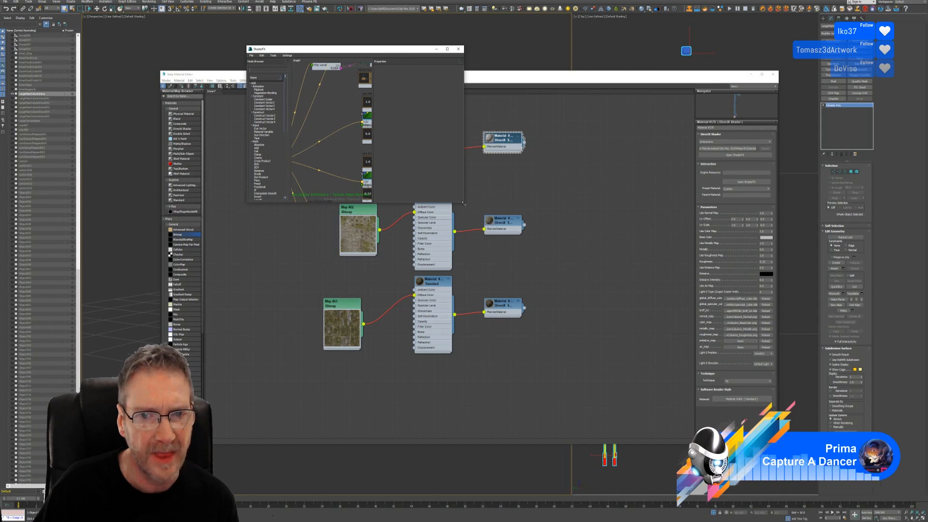
drag(463, 201, 600, 312)
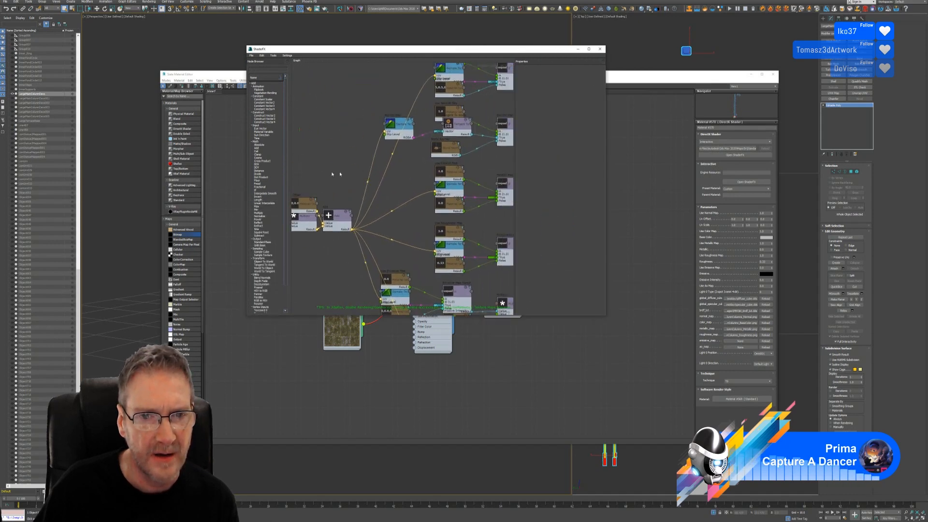
middle_drag(332, 174, 173, 150)
click(417, 163)
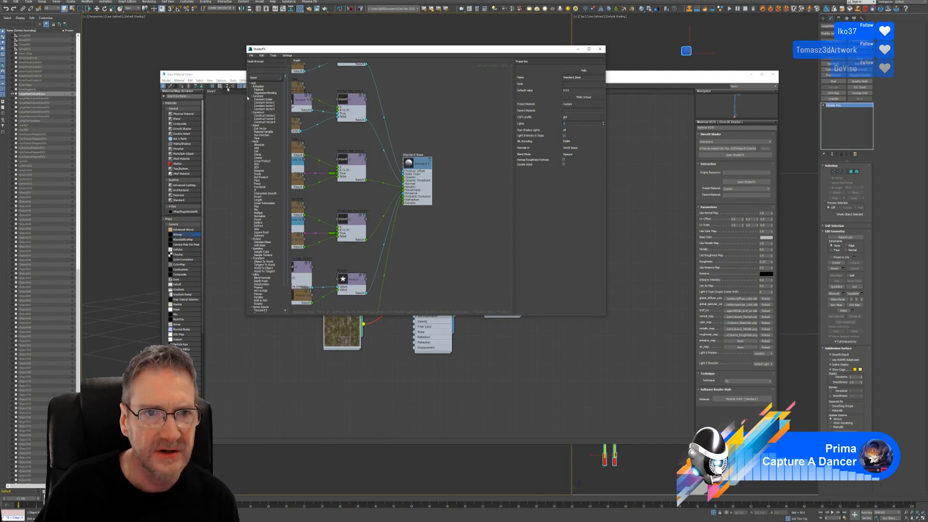
- Export the columns material's ShaderFX graph as LGDecoColumnA and close the graph editor
click(251, 55)
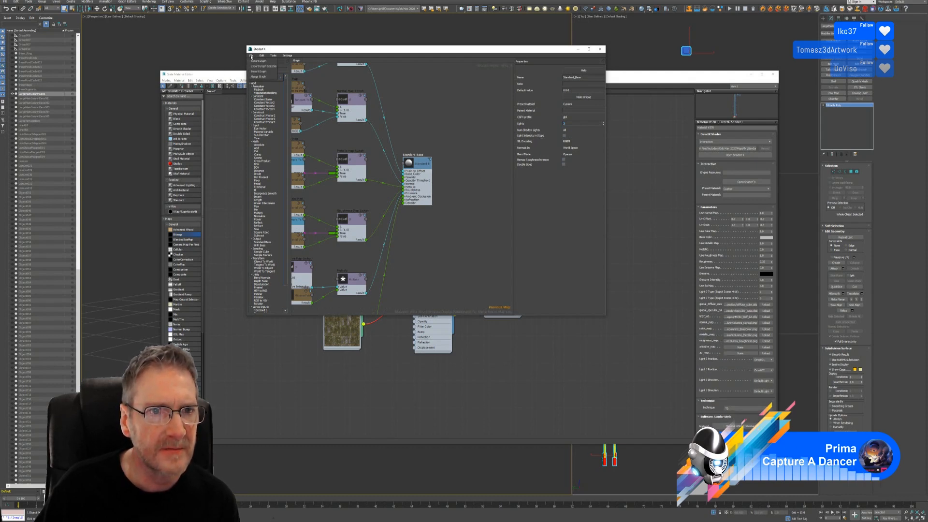
click(259, 61)
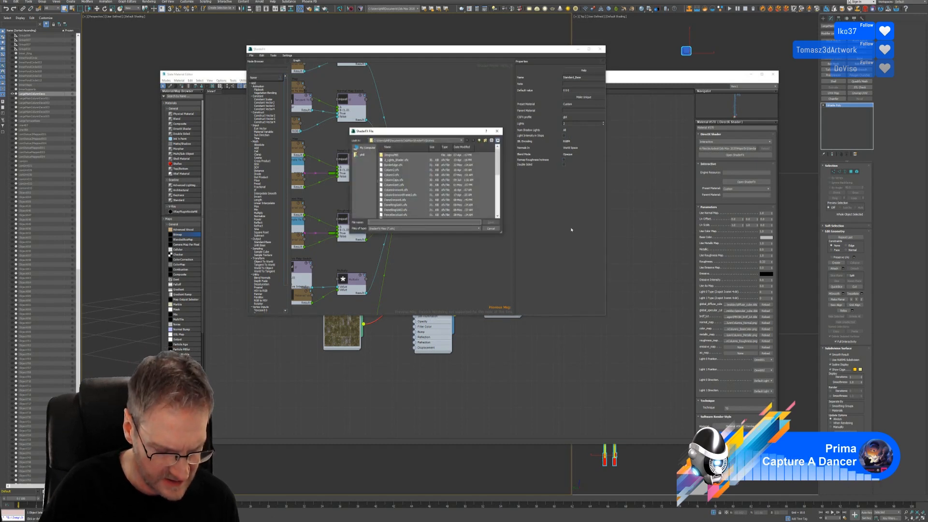
text(L)
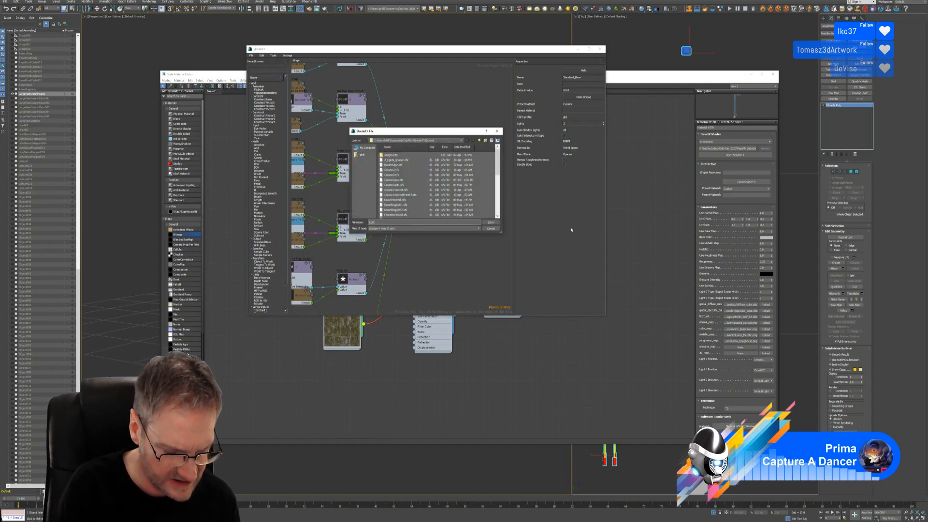
text(GDecoC)
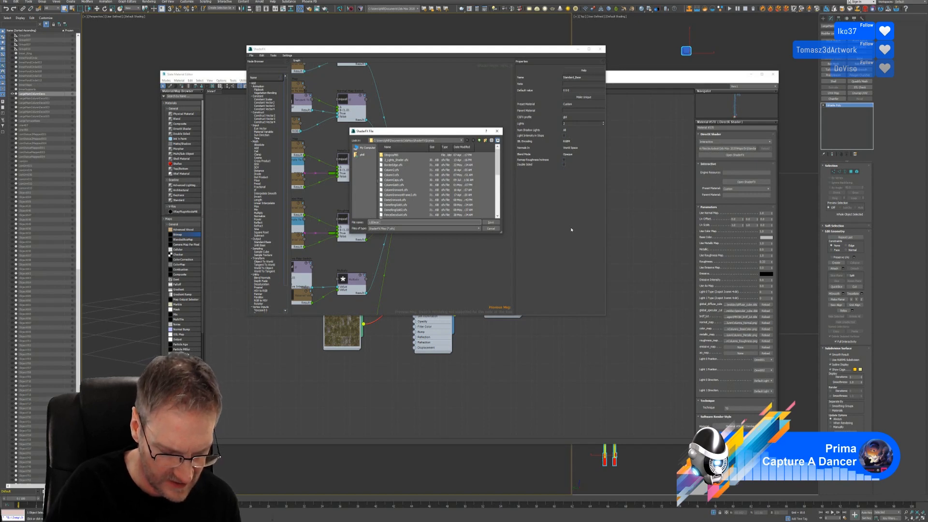
text(olumnA)
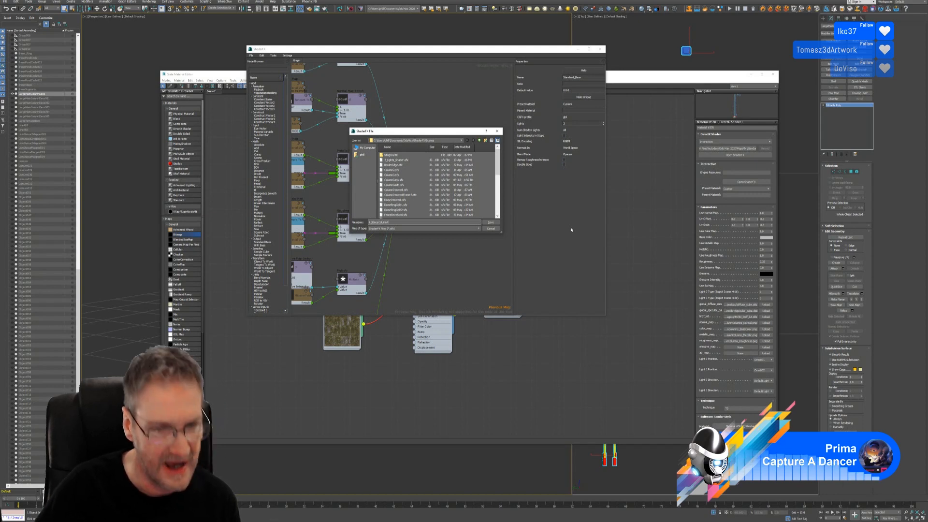
click(490, 222)
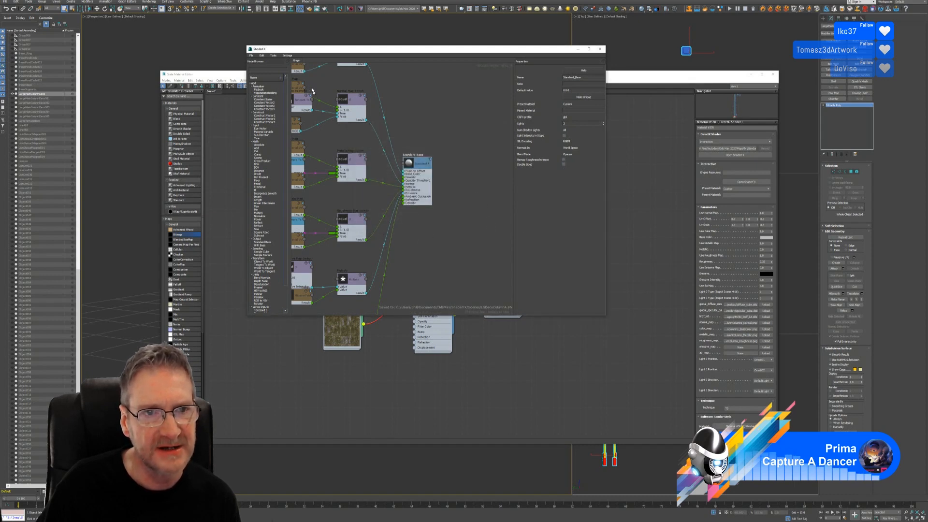
click(599, 50)
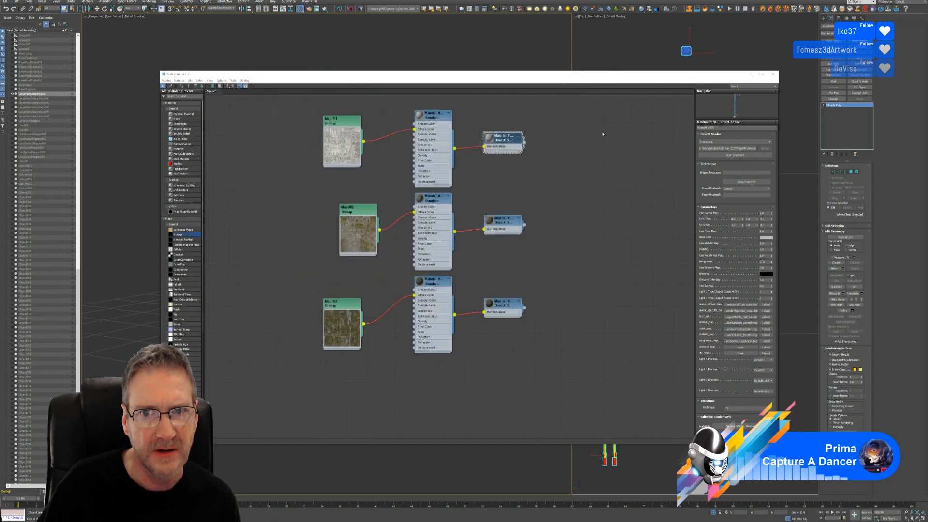
- Make the base DirectX Shader material unique and set Lights to 2 on the Standard_Base node in its ShaderFX graph
click(502, 228)
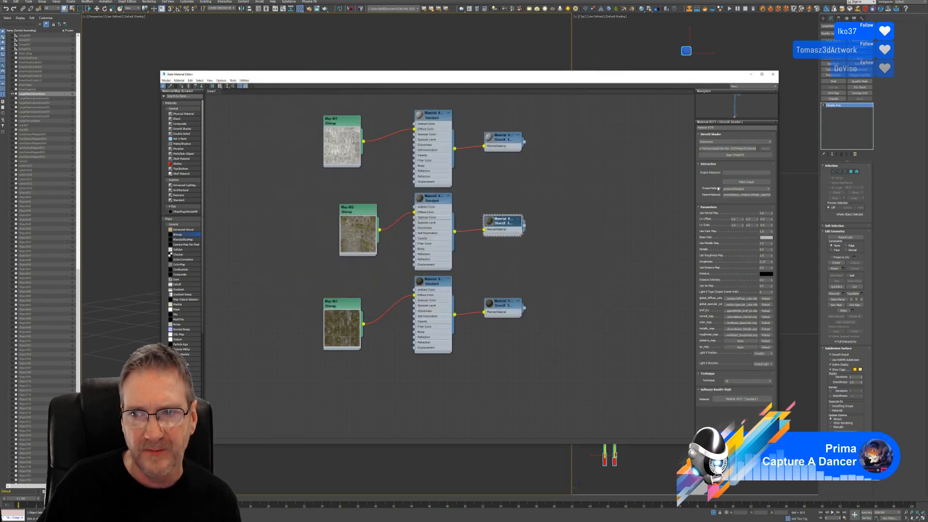
click(745, 183)
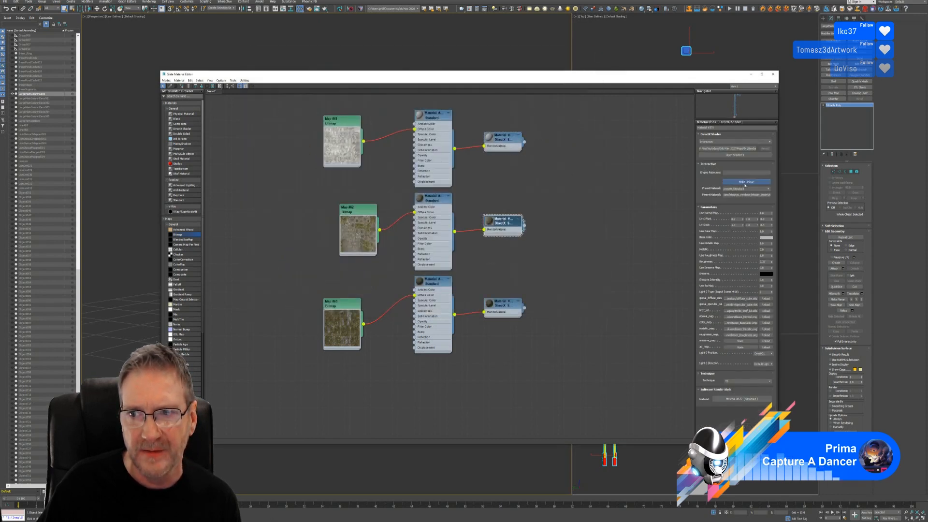
click(743, 155)
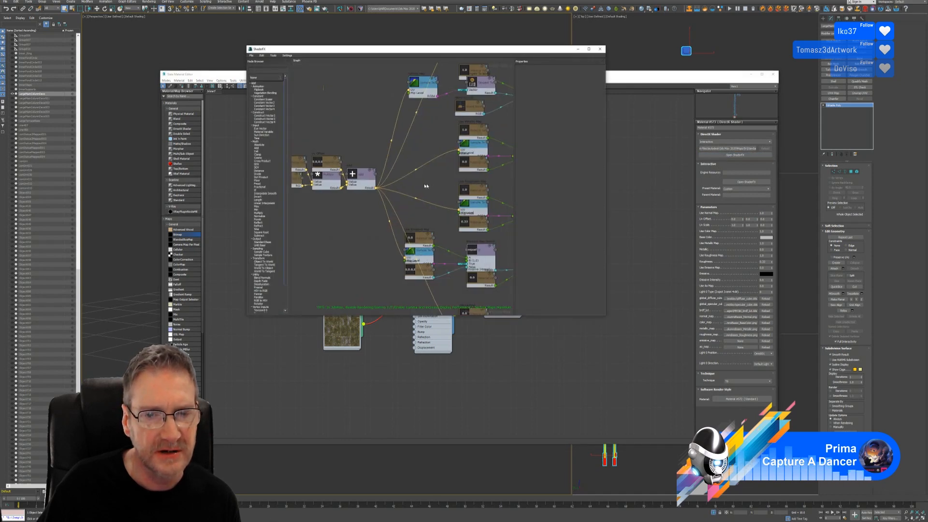
middle_drag(432, 188, 314, 186)
click(435, 152)
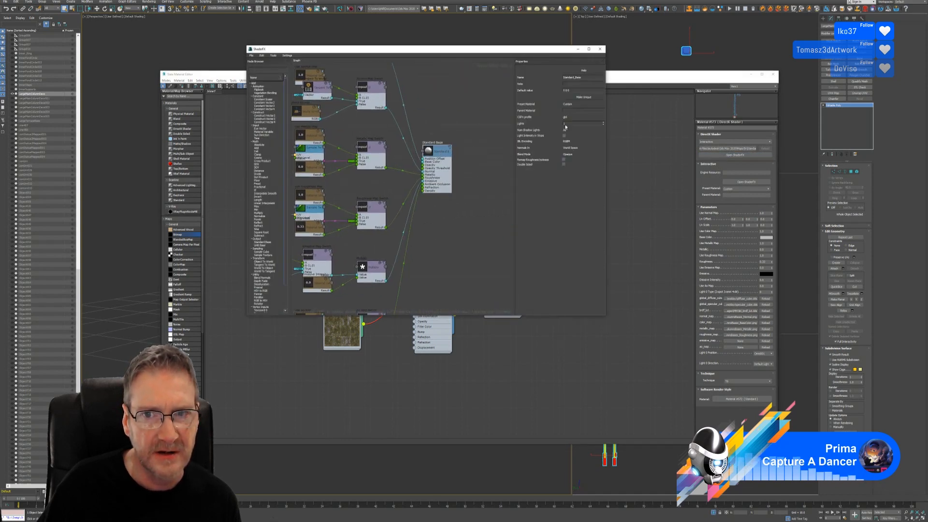
text(2)
key(Return)
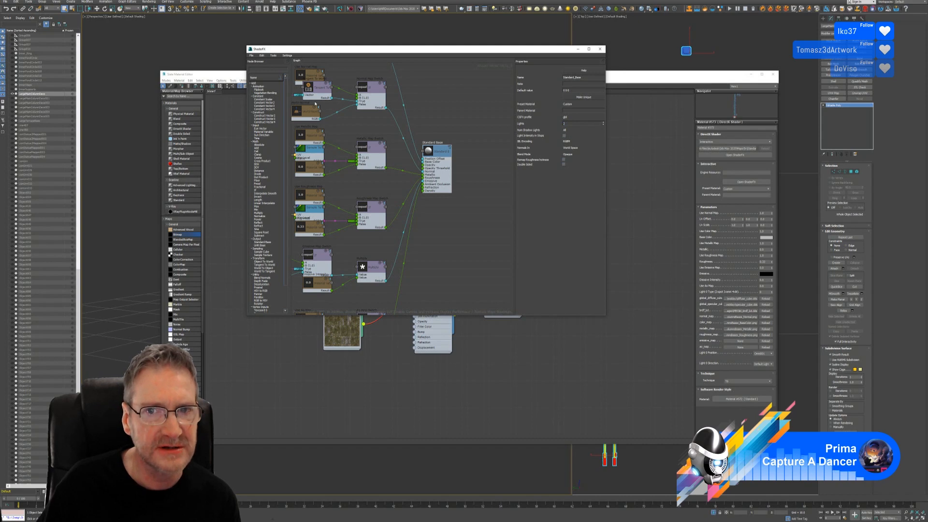
- Export the base material's ShaderFX graph as LGDecoColumnB, checking the existing shader file names first, and close the graph editor
click(252, 55)
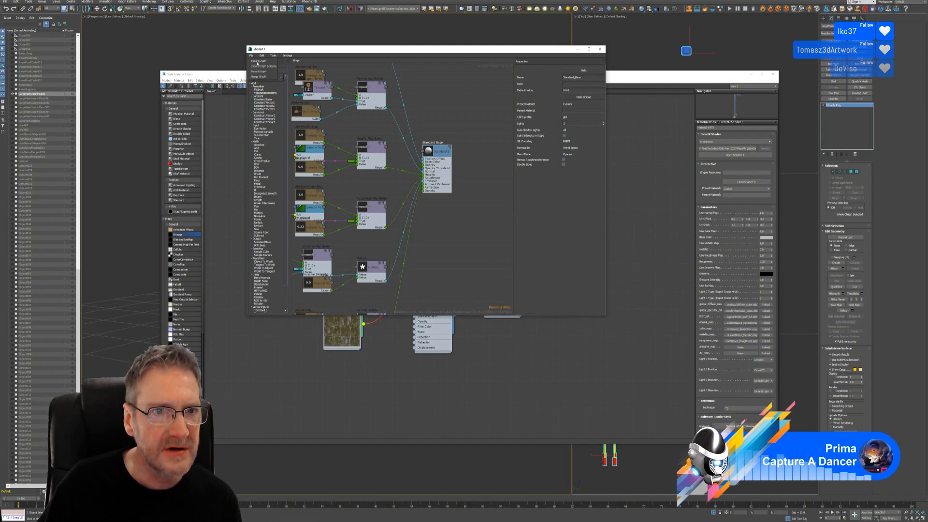
click(259, 62)
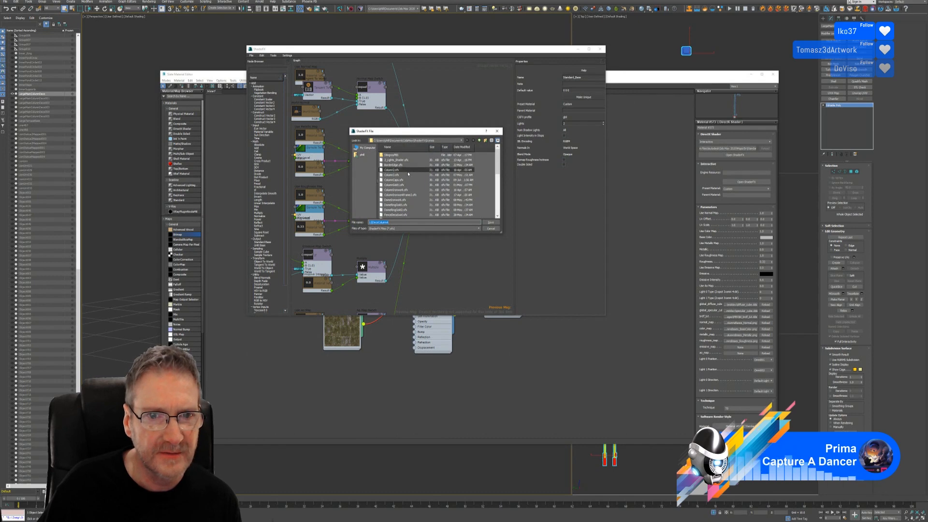
scroll(408, 174, down, 10)
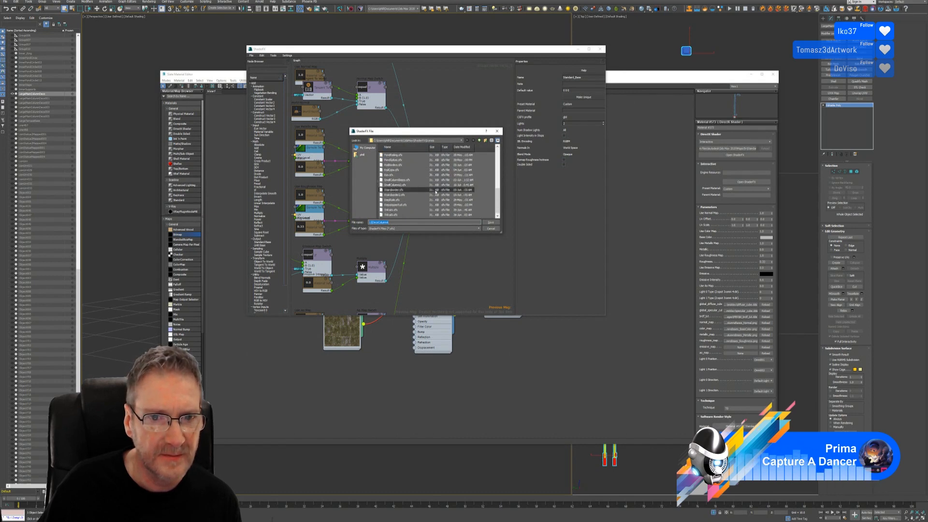
scroll(424, 201, up, 1)
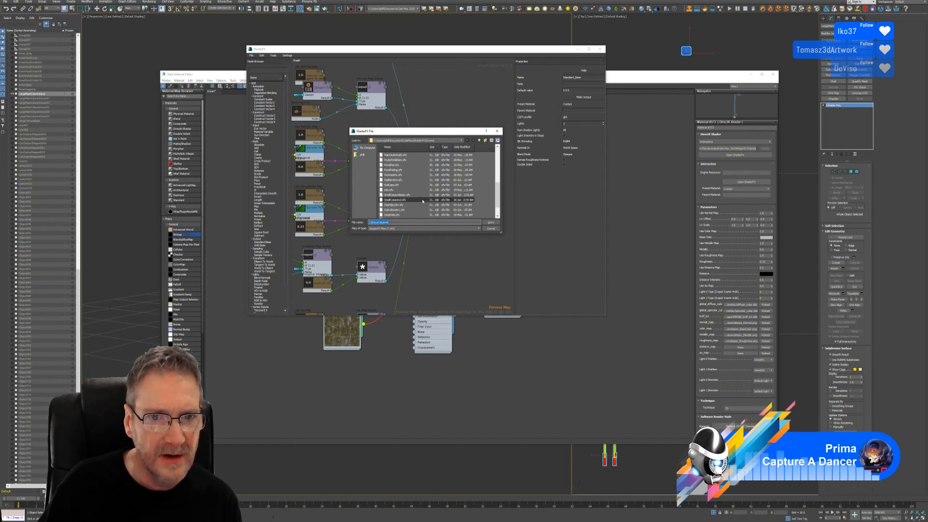
scroll(423, 201, up, 1)
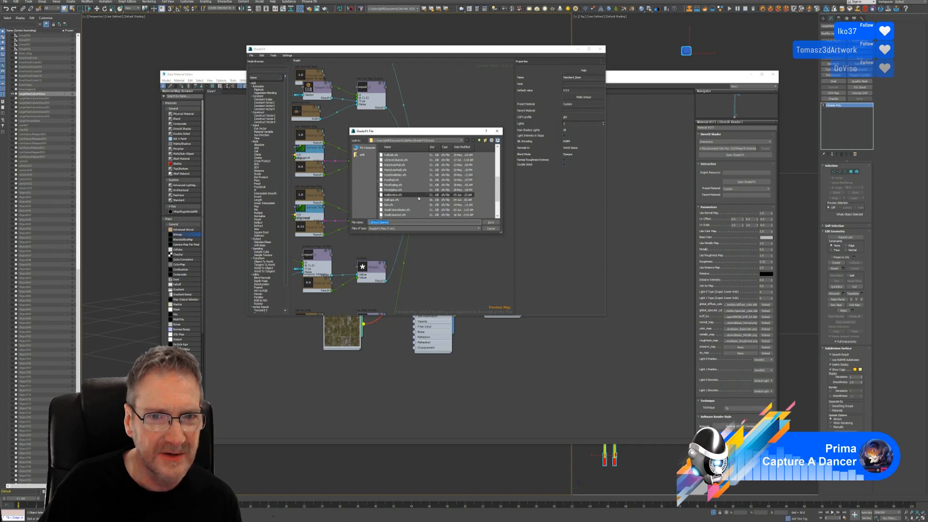
scroll(416, 193, up, 3)
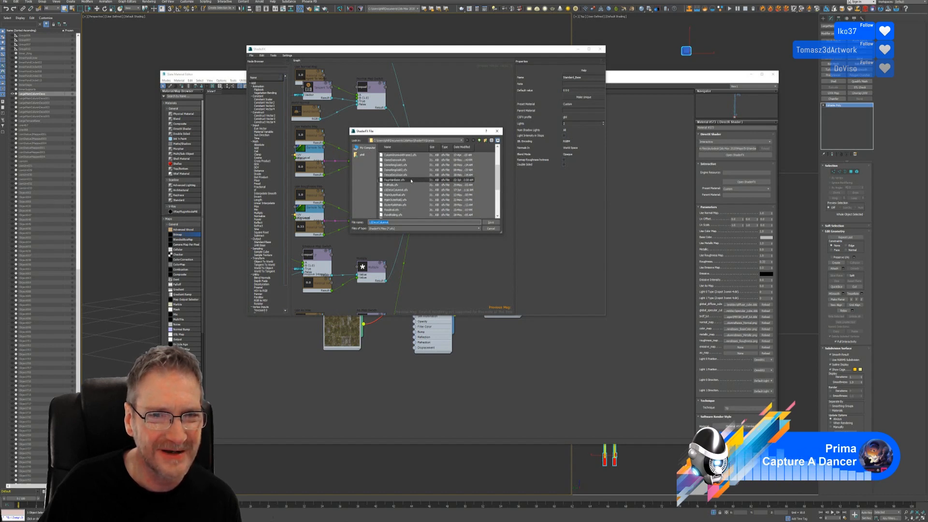
scroll(416, 183, up, 2)
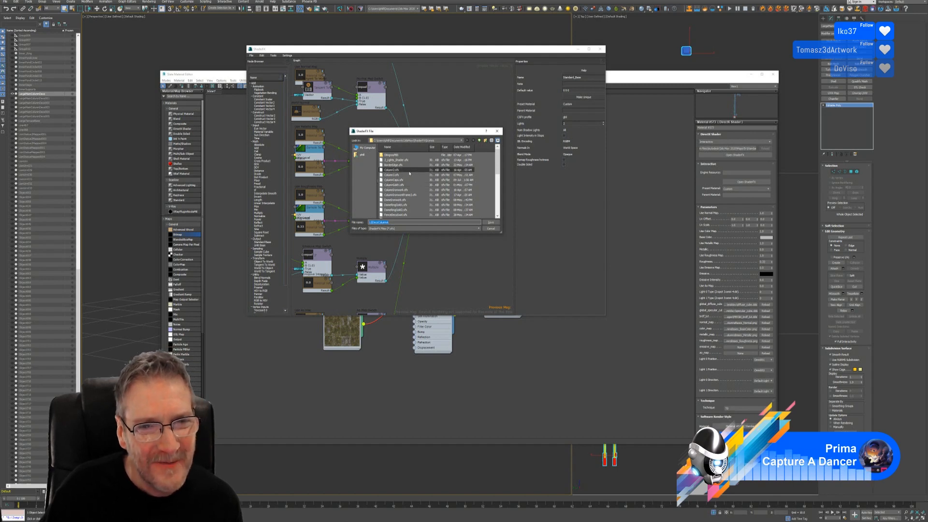
scroll(414, 189, down, 1)
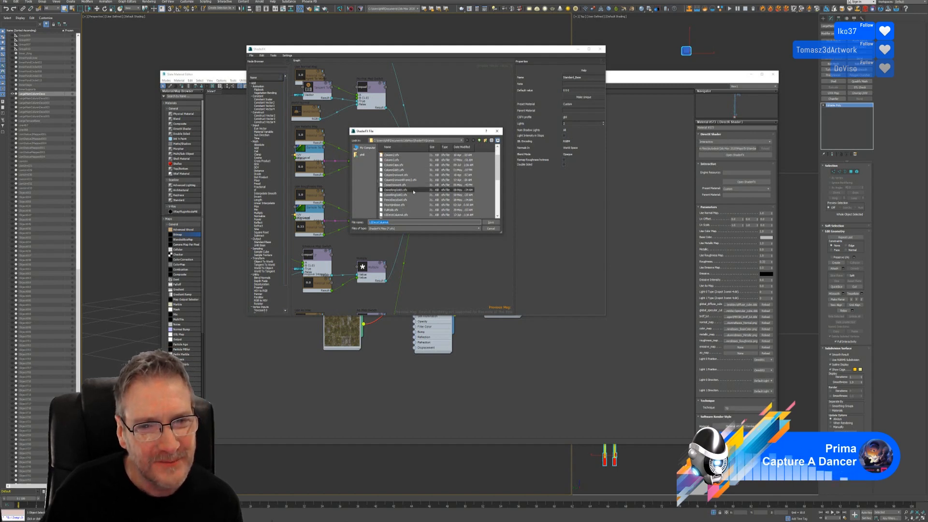
scroll(412, 189, down, 1)
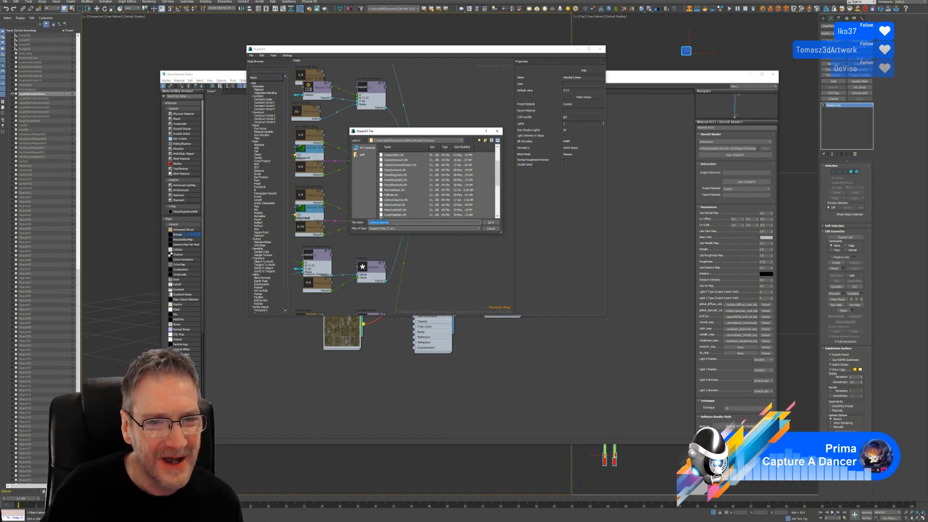
key(BackSpace)
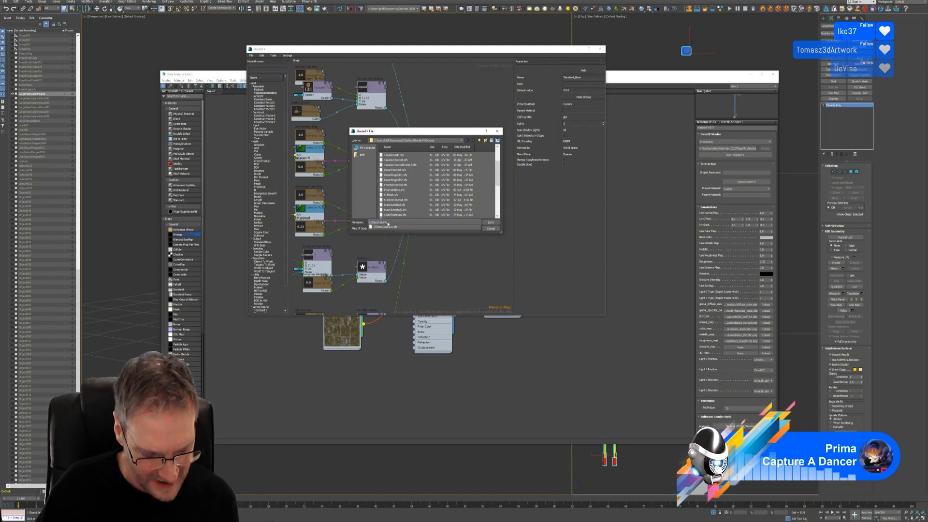
text(B)
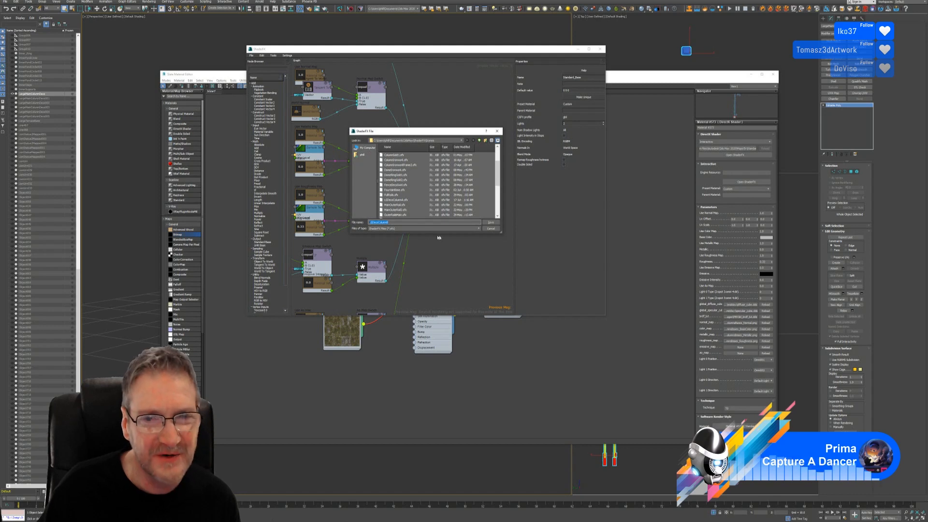
key(Return)
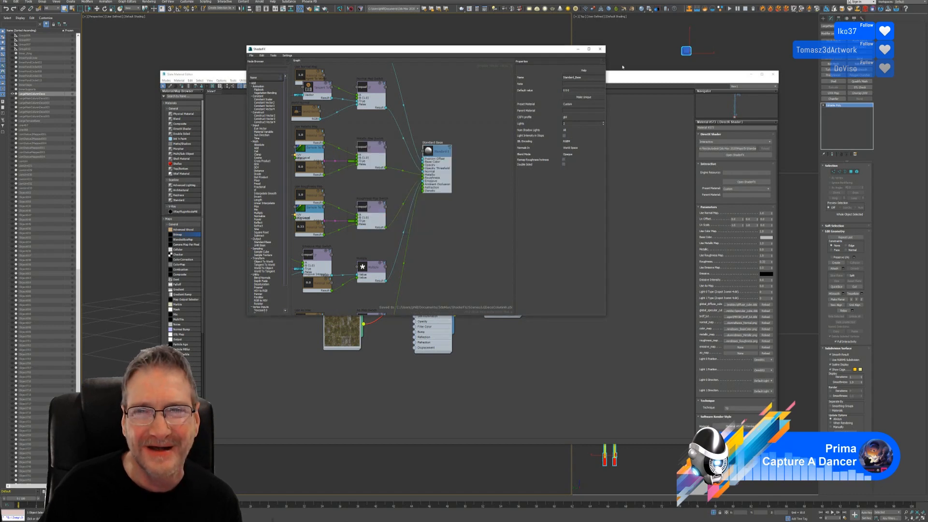
click(600, 49)
- Make the top section's DirectX Shader material unique and set Lights to 2 on the Standard_Base node in its ShaderFX graph
click(504, 305)
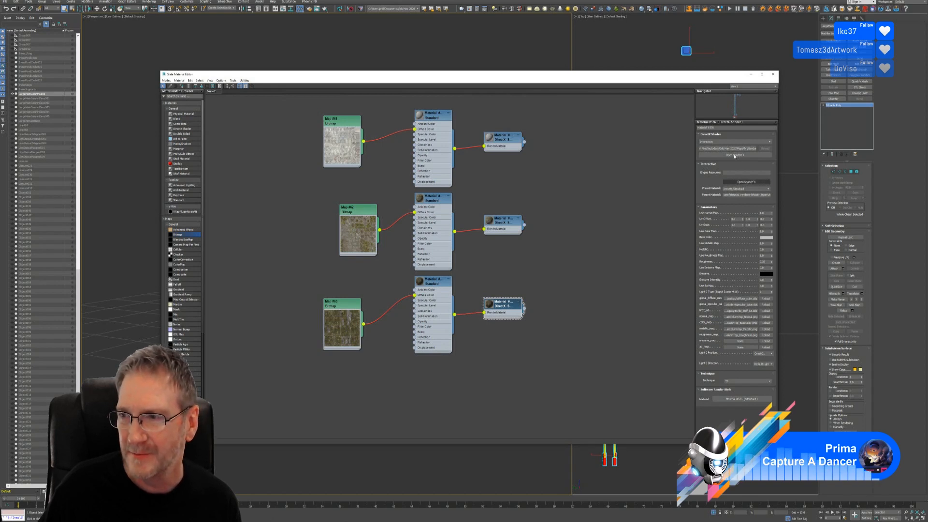
click(735, 155)
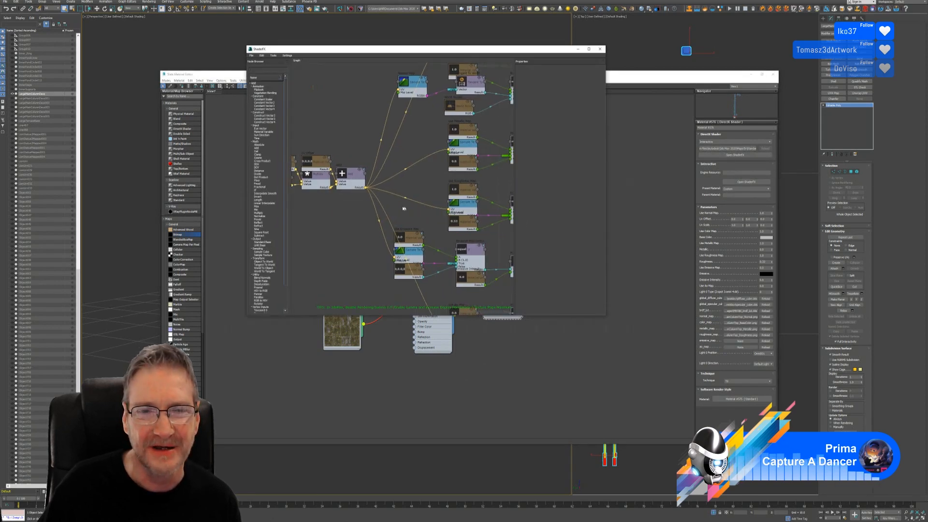
middle_drag(405, 209, 249, 215)
scroll(425, 159, up, 6)
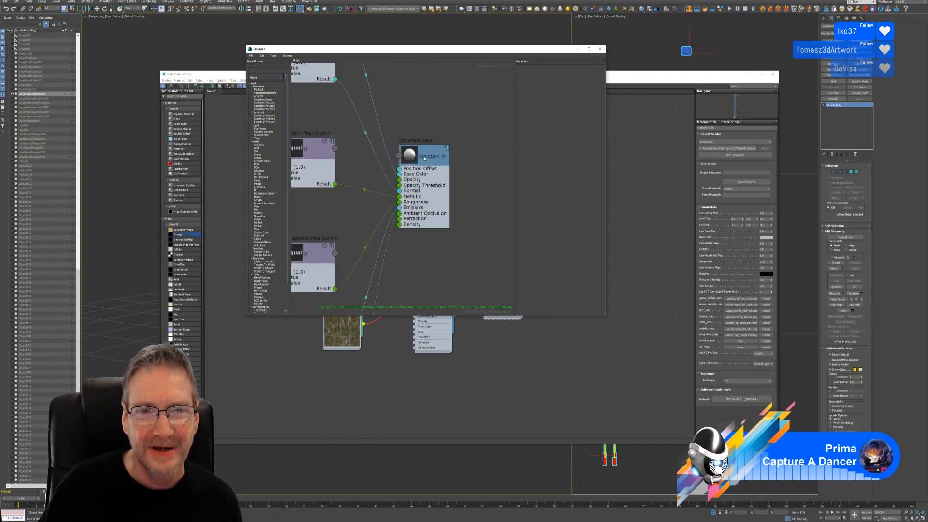
click(425, 159)
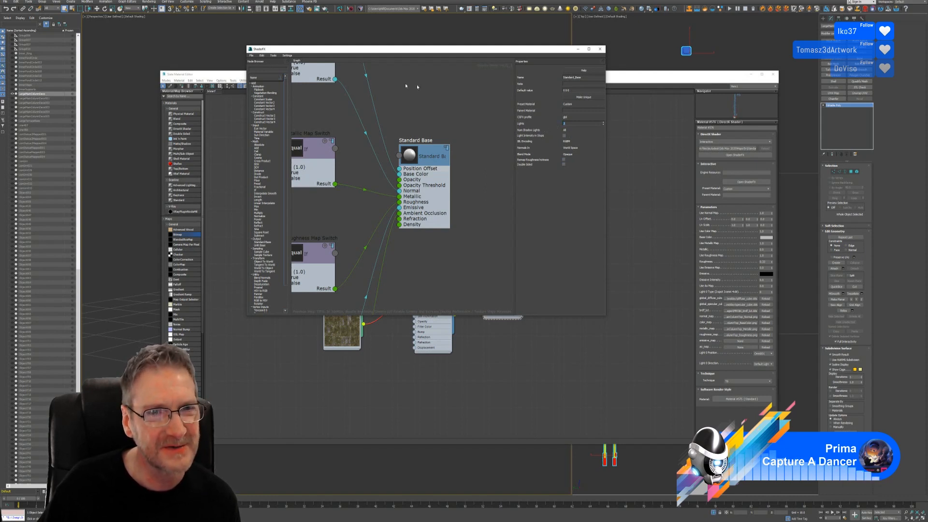
- Export the top section material's ShaderFX graph as LGDecoColumnC and close the graph editor
click(252, 55)
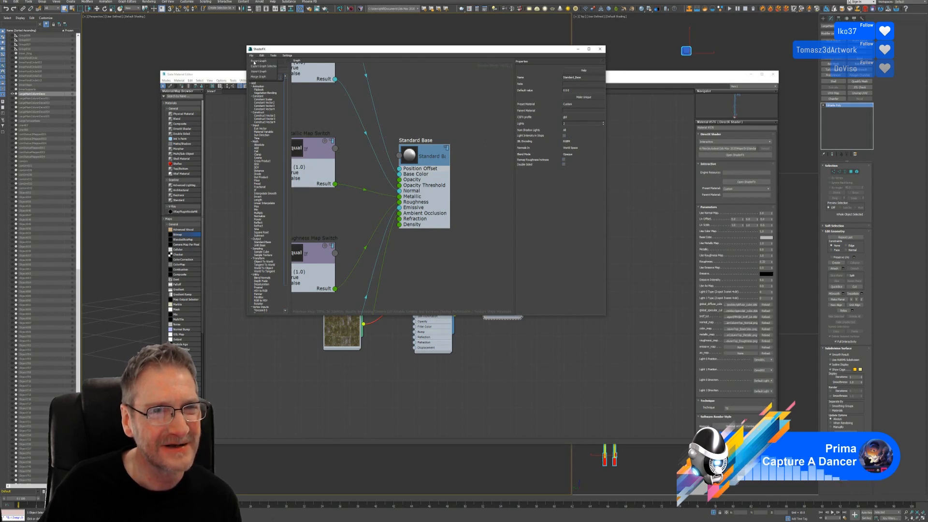
click(255, 61)
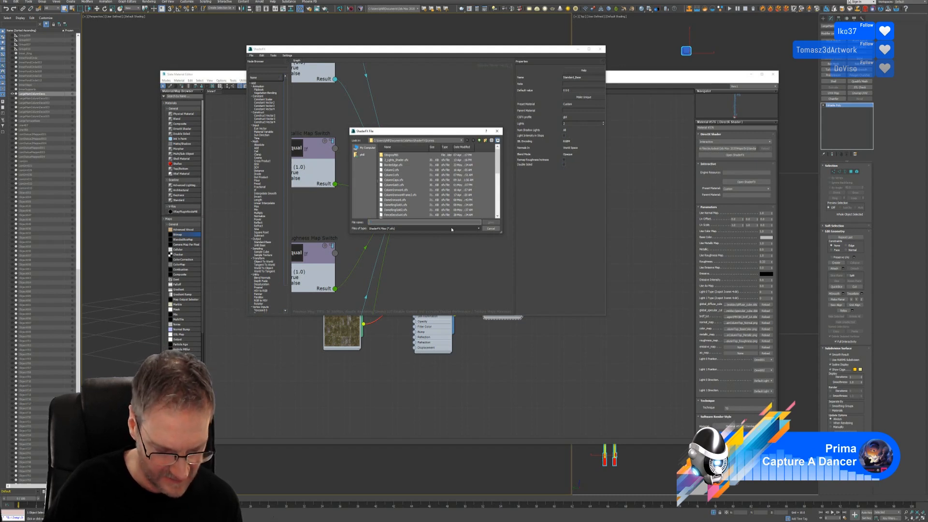
text(C)
key(BackSpace)
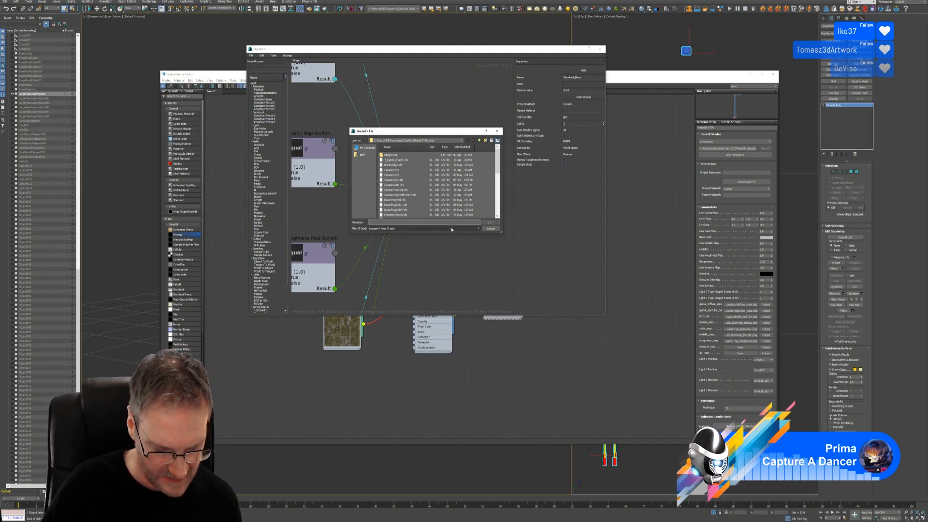
text(LGDecoColumn8)
key(BackSpace)
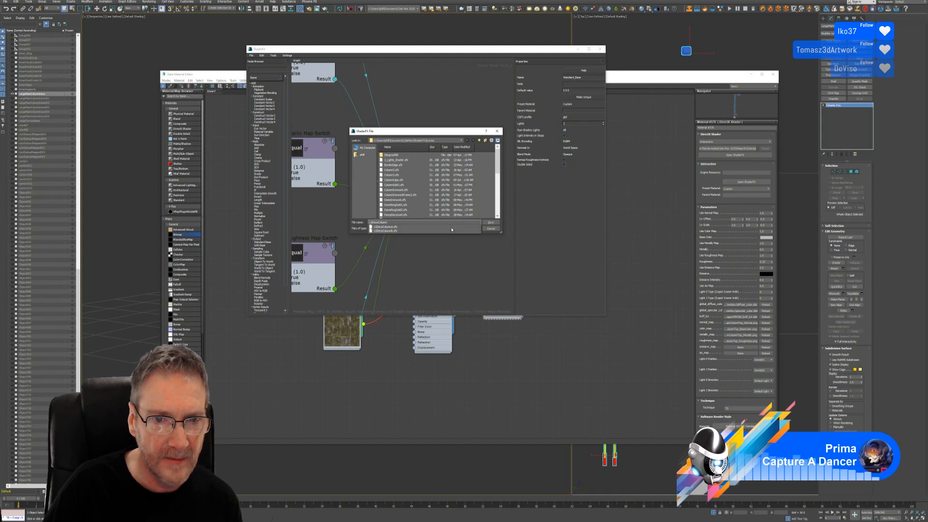
text(C)
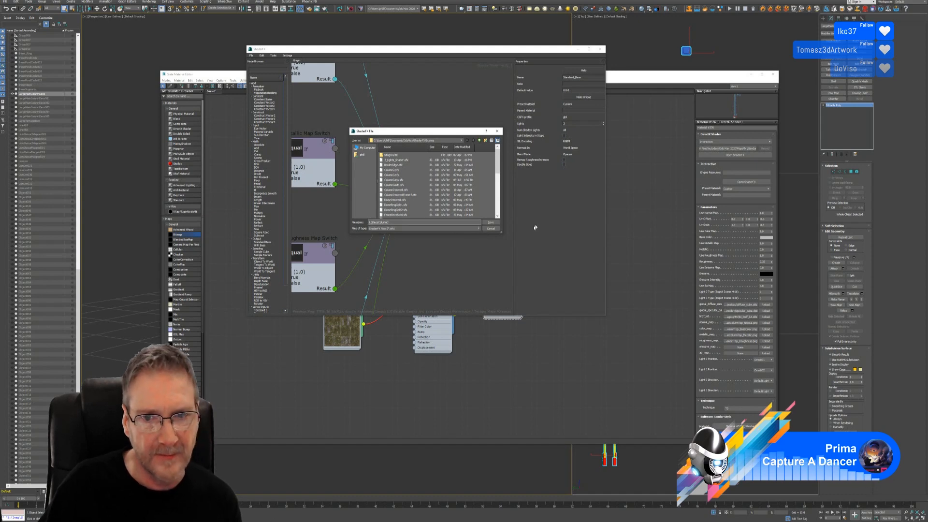
click(493, 223)
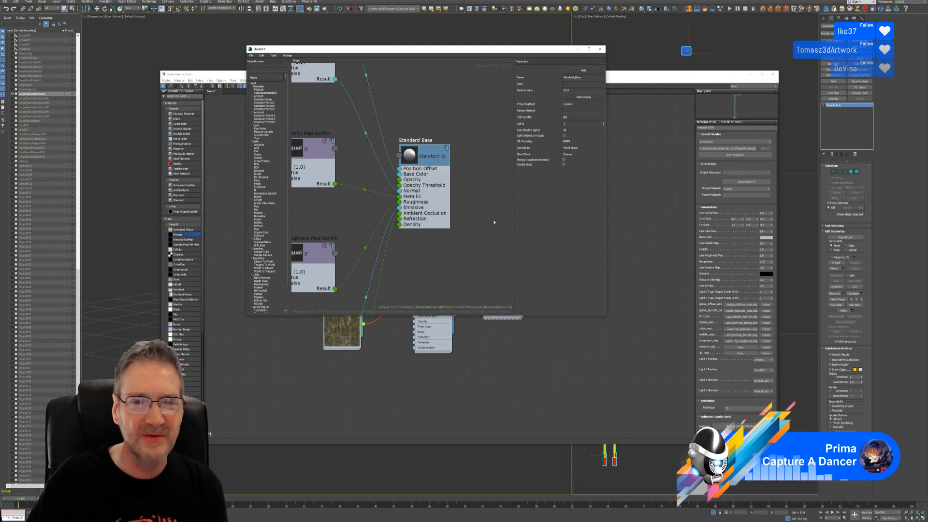
click(600, 49)
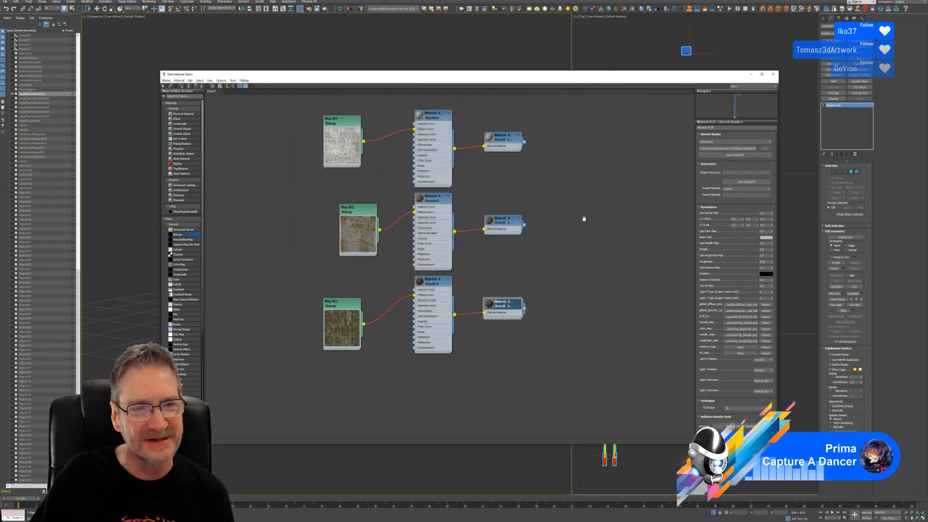
- Add a Multi/Sub-Object material beside the DirectX Shader nodes and set its number of materials to 3
middle_drag(584, 221, 496, 241)
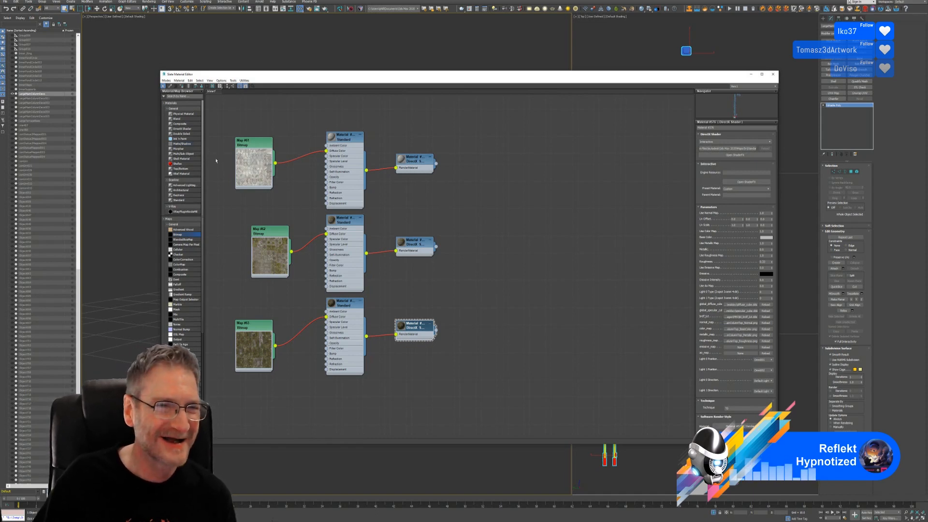
drag(187, 154, 476, 185)
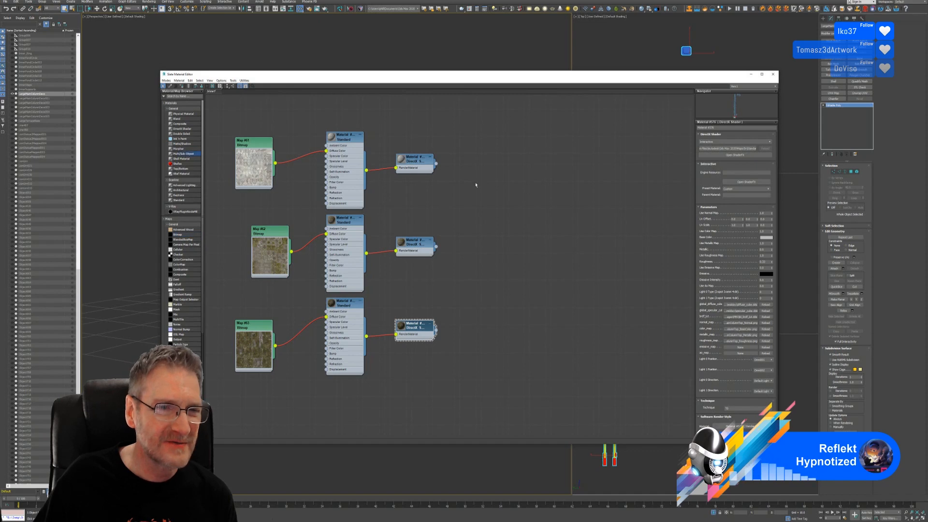
drag(541, 195, 540, 194)
double_click(540, 194)
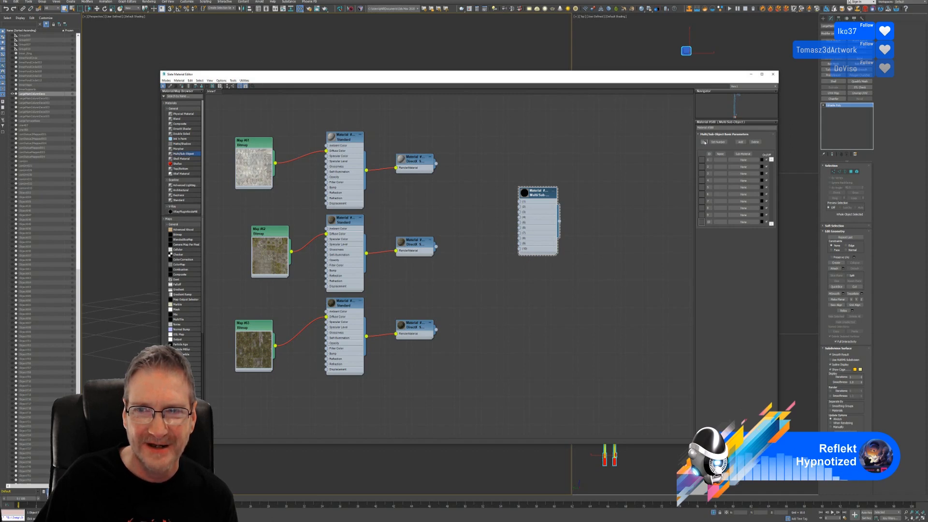
click(543, 197)
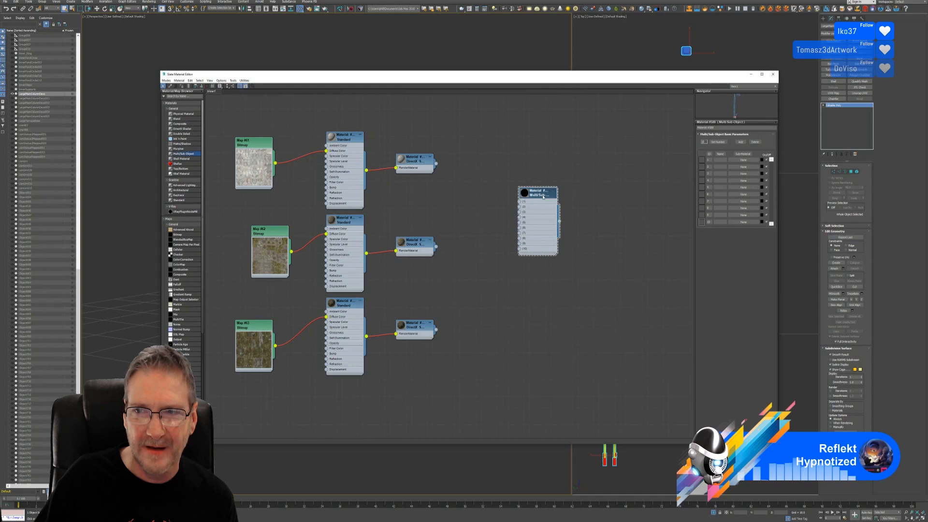
click(715, 142)
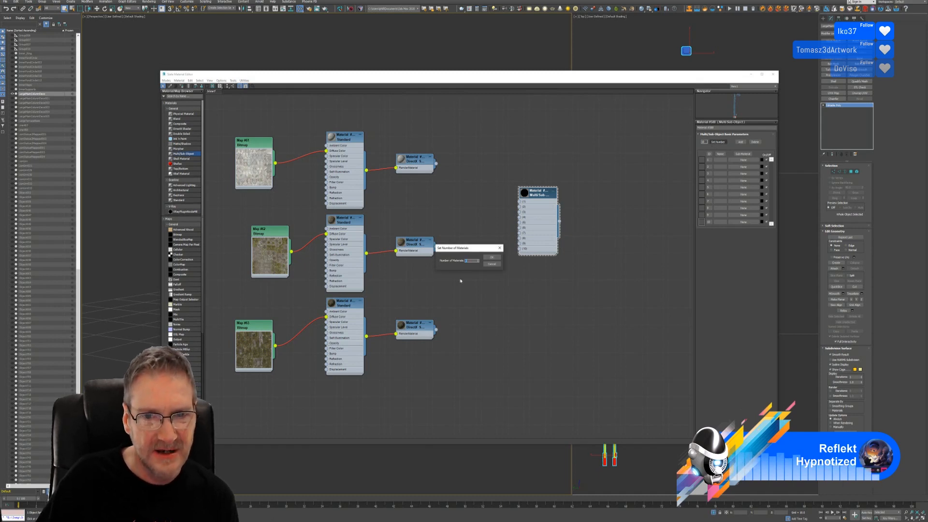
text(3)
click(491, 258)
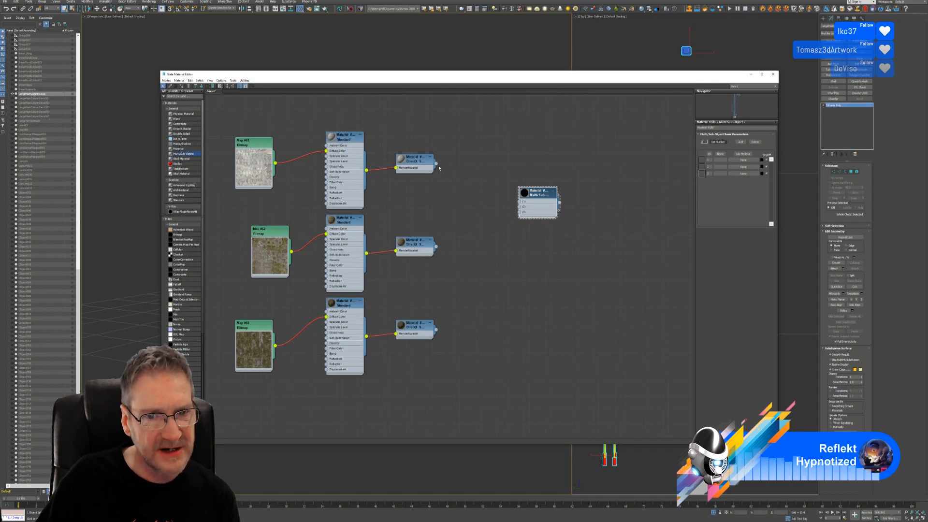
- Connect the three DirectX Shader materials to Multi/Sub-Object slots 1 to 3 in order and assign it to the selected structure
drag(444, 173, 520, 207)
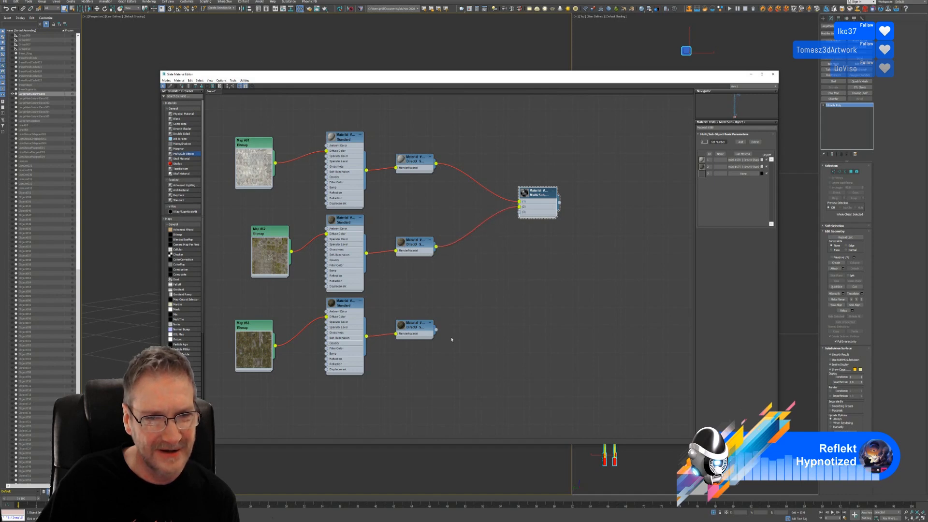
drag(435, 330, 521, 212)
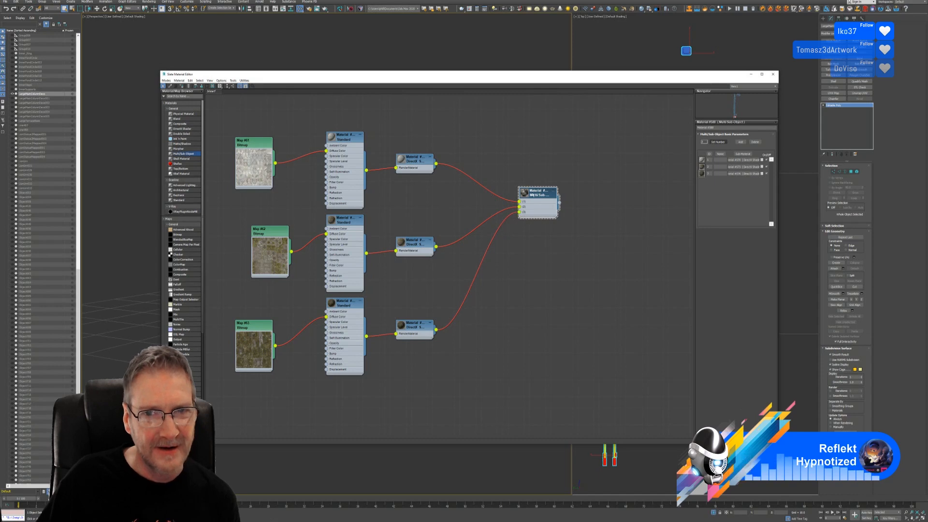
right_click(532, 195)
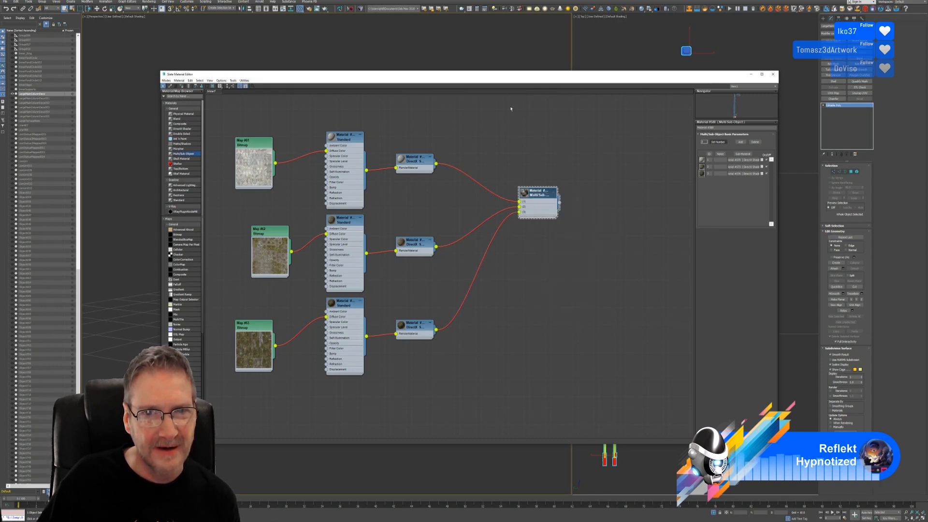
drag(473, 78, 495, 61)
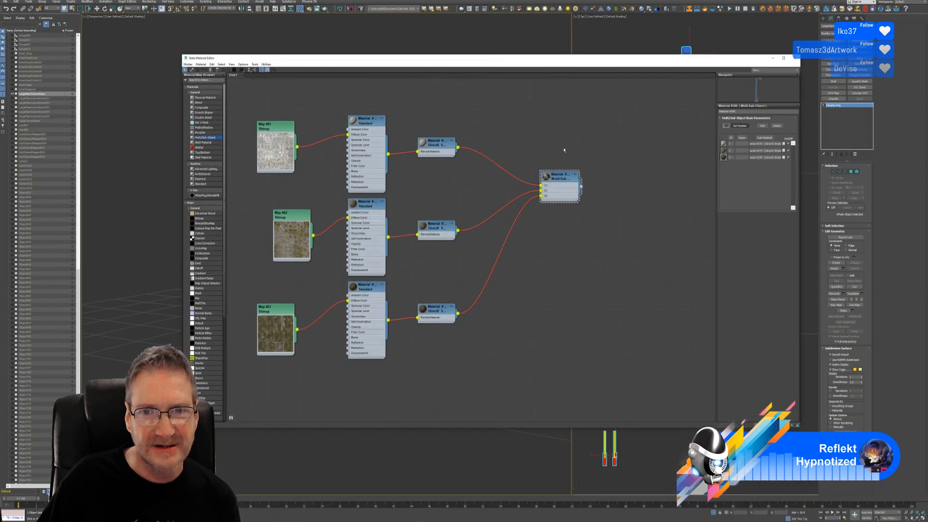
right_click(564, 183)
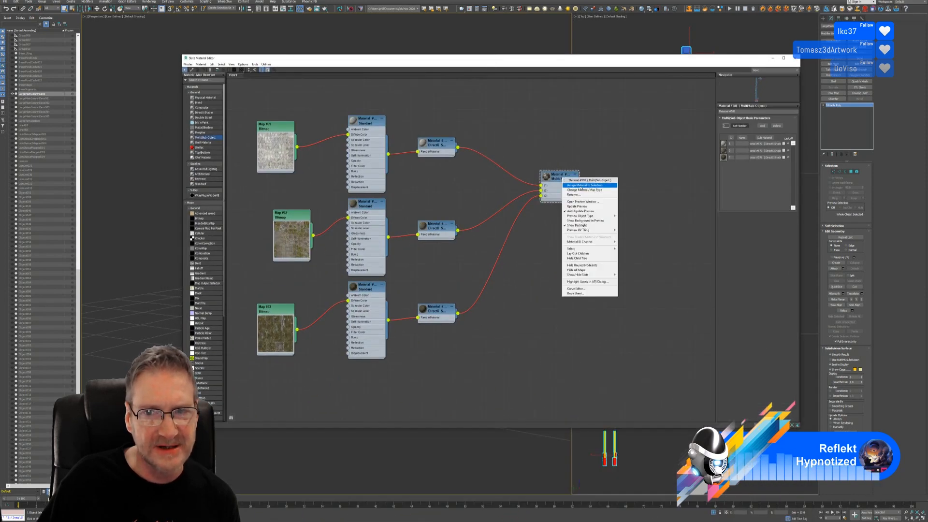
click(485, 74)
- Swap the first two sub-materials so the columns shader feeds slot 2 and the base shader feeds slot 1
drag(462, 61, 466, 284)
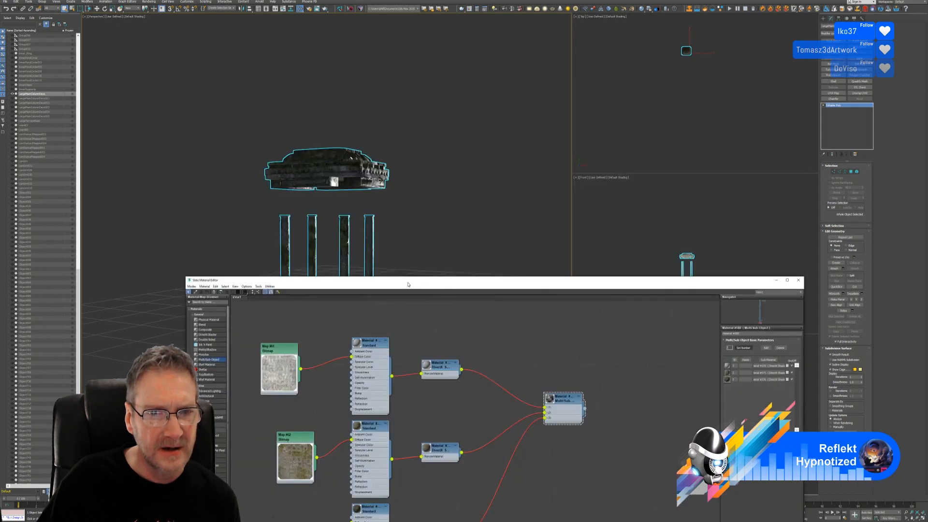
drag(408, 285, 400, 428)
key(z)
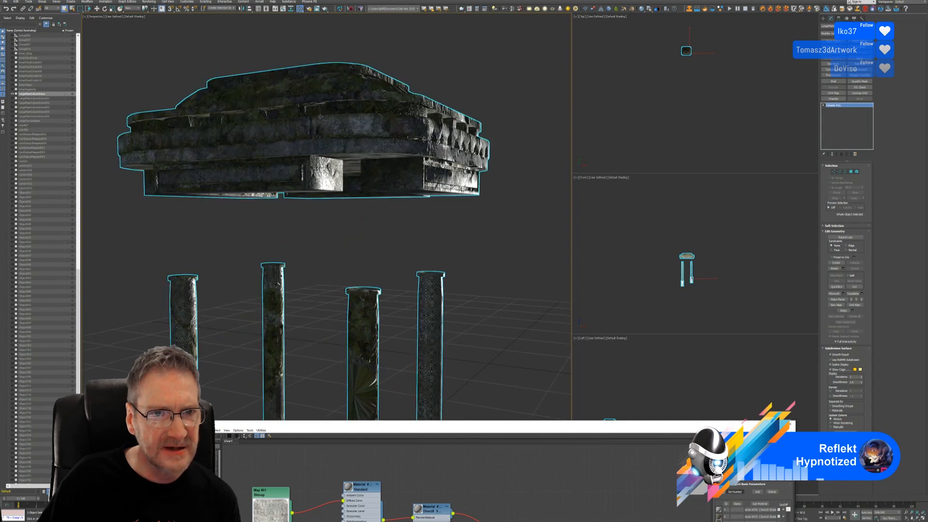
scroll(344, 219, down, 4)
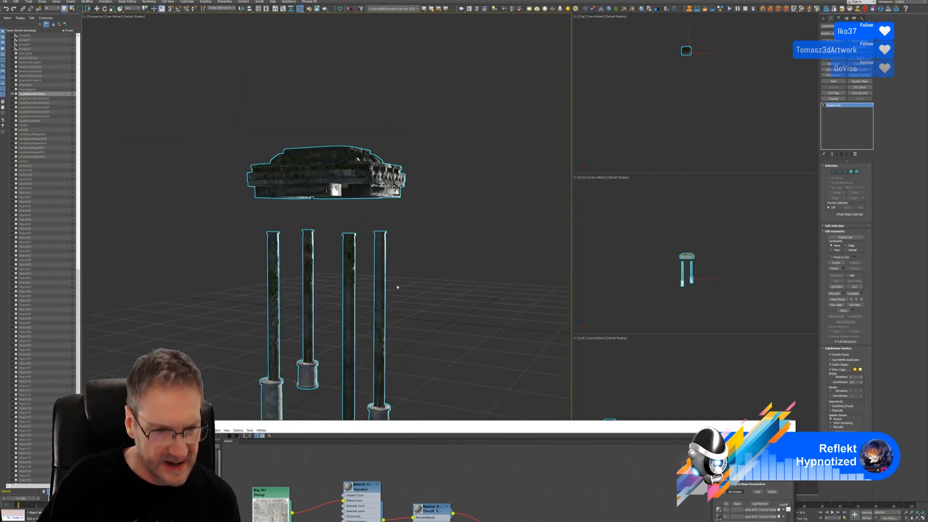
alt+middle_drag(397, 286, 368, 339)
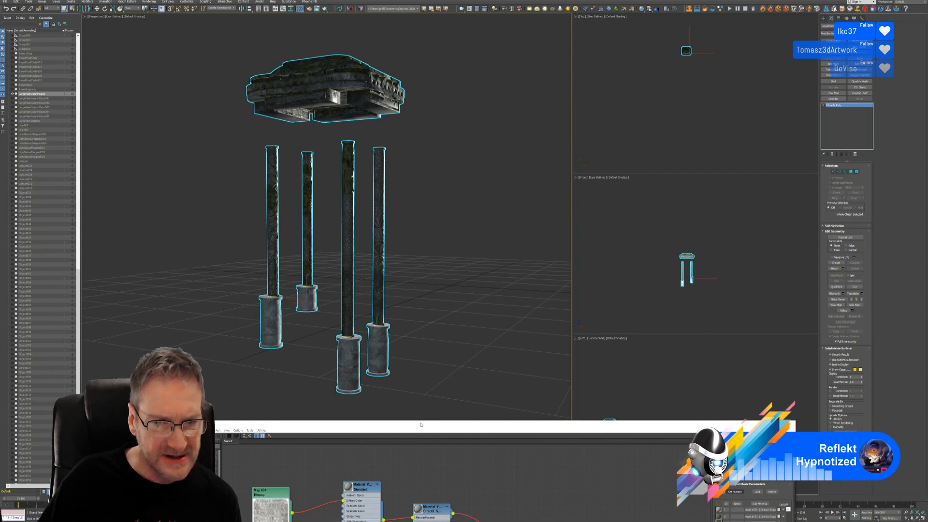
drag(420, 425, 604, 59)
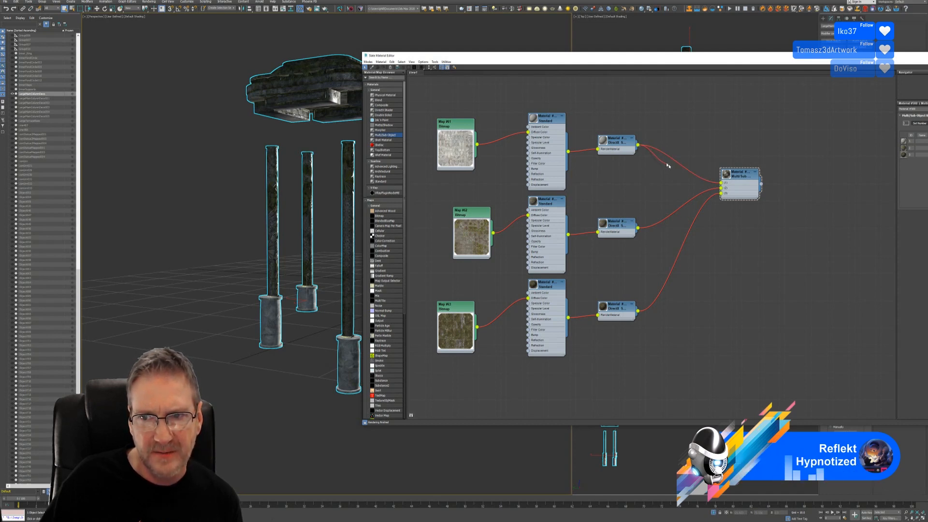
drag(668, 166, 722, 188)
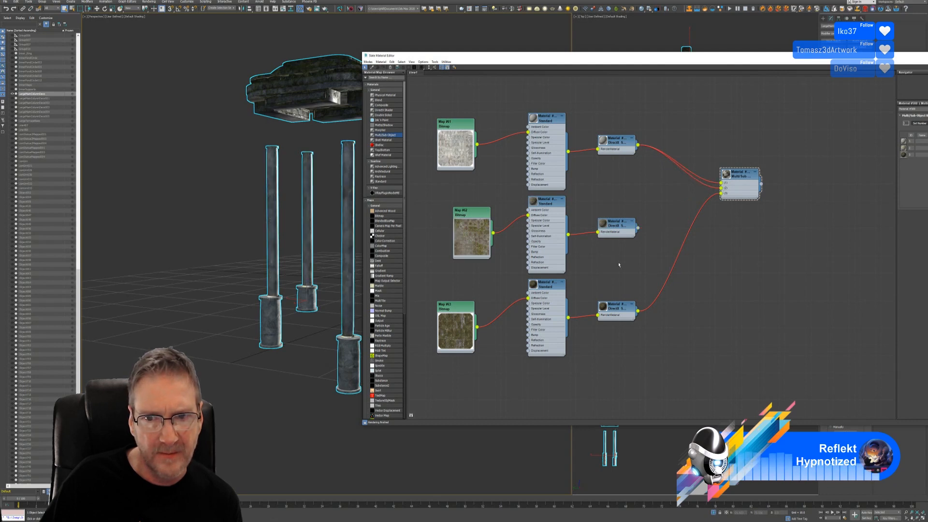
drag(638, 227, 721, 188)
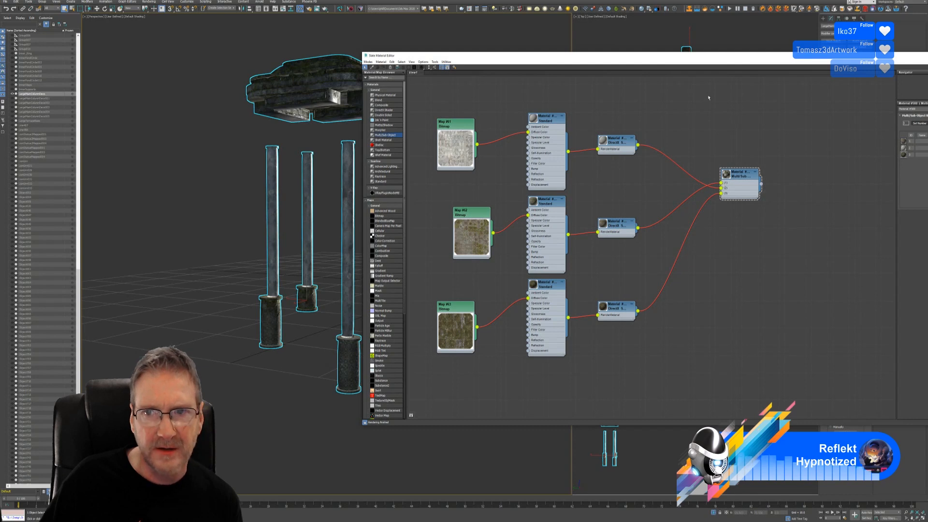
- Close the material editor and examine the textures on the structure's columns, bases and top section up close
drag(680, 59, 517, 77)
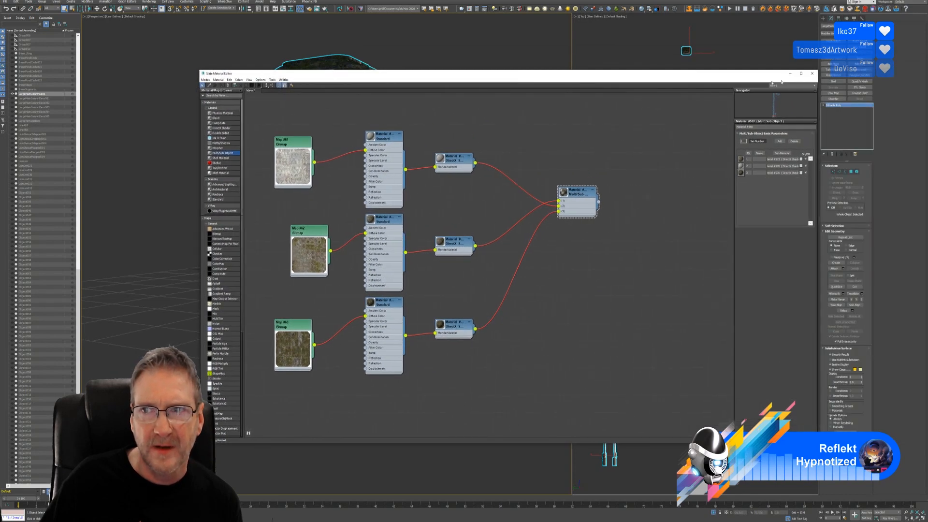
click(812, 74)
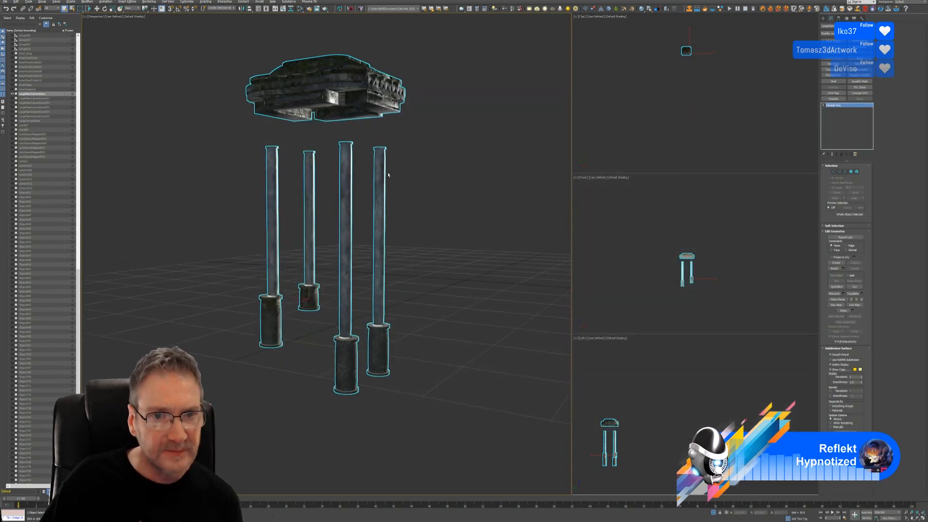
alt+middle_drag(388, 175, 310, 170)
scroll(382, 321, up, 5)
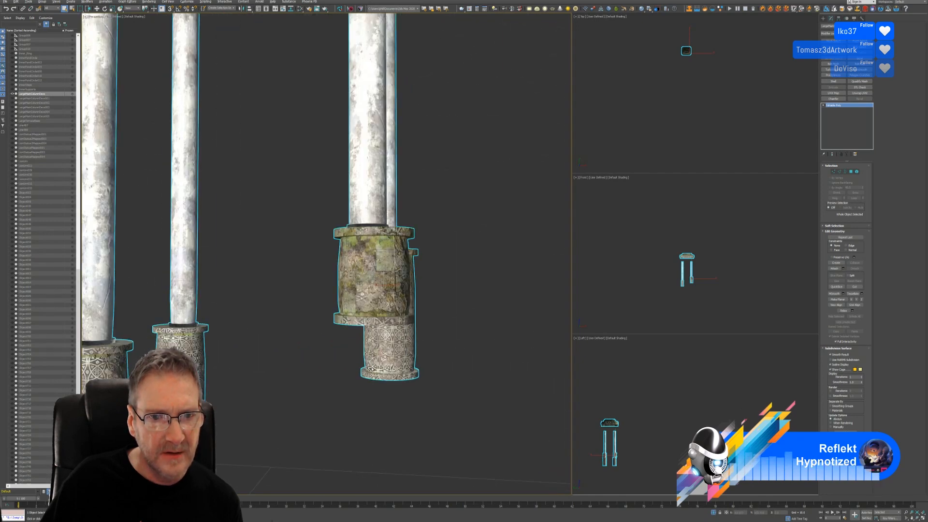
scroll(357, 261, down, 6)
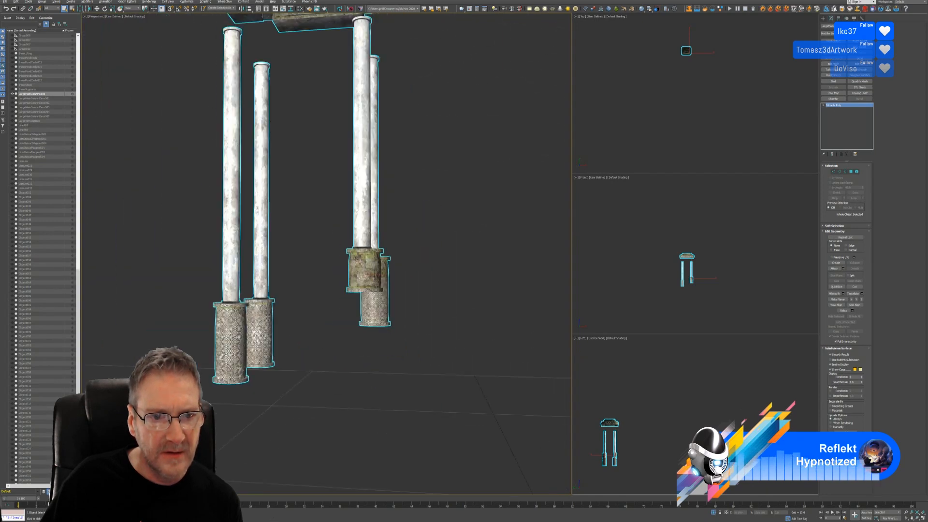
mouse_move(353, 183)
alt+middle_down()
mouse_move(350, 213)
mouse_move(350, 168)
mouse_move(350, 196)
alt+middle_up()
scroll(350, 196, up, 5)
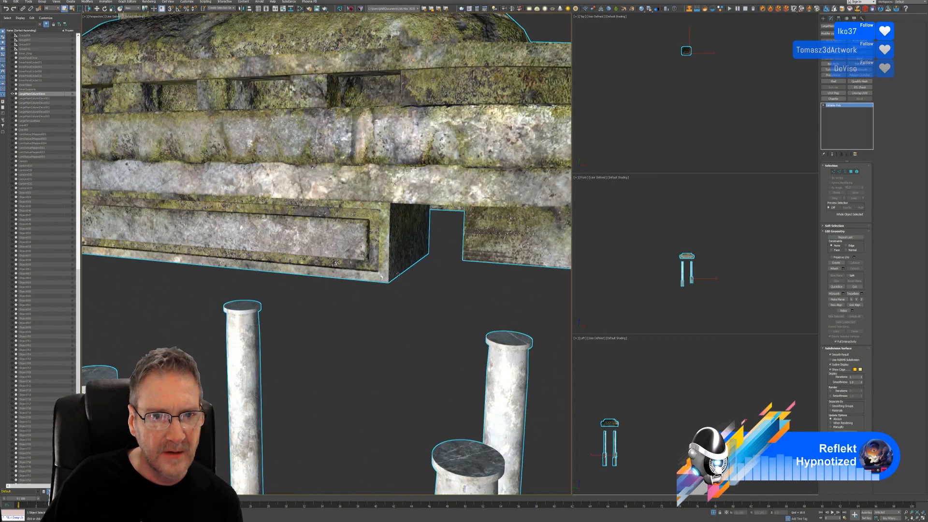
scroll(405, 284, down, 8)
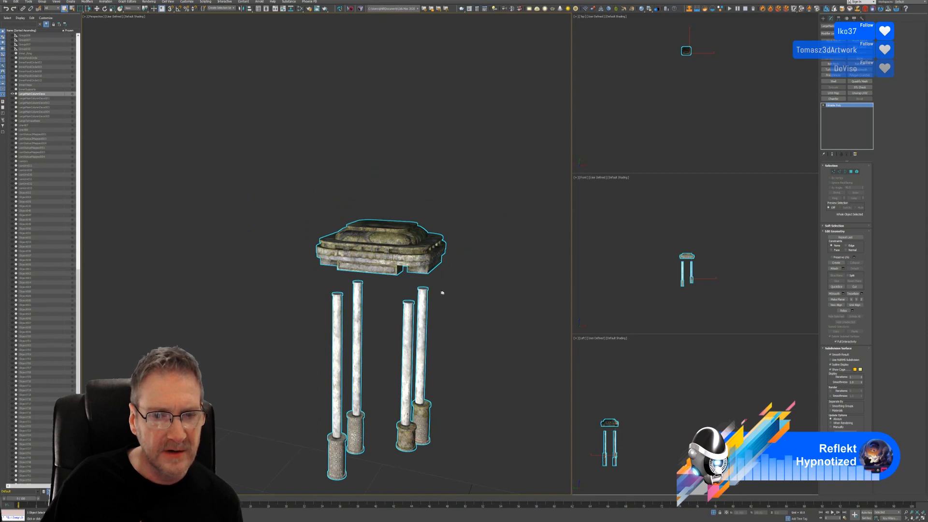
- Exit isolation to bring back the whole pavilion scene around the textured columned structure, and save the scene file
middle_drag(442, 292, 260, 230)
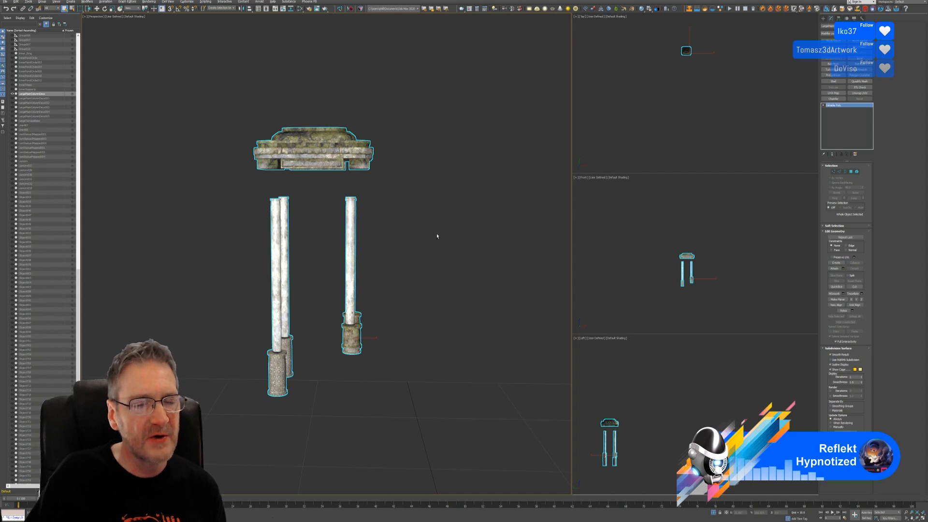
alt+middle_drag(437, 236, 405, 240)
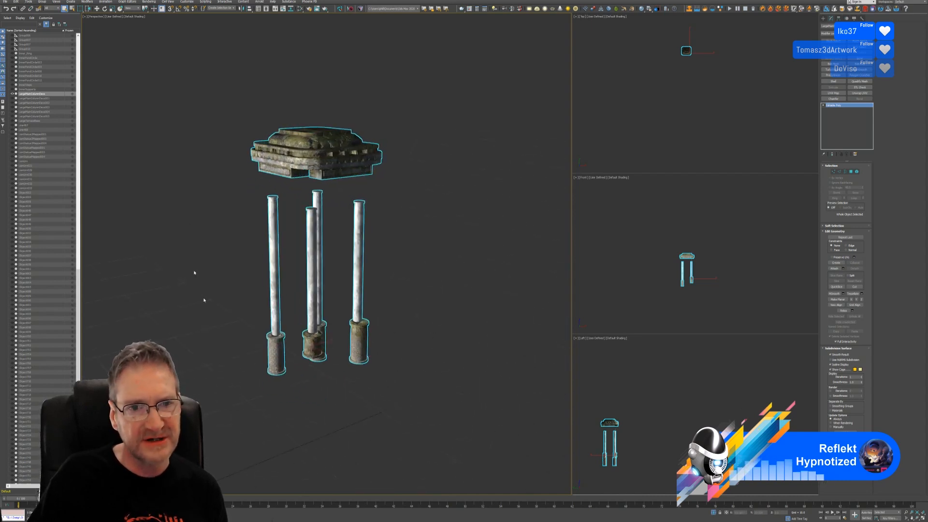
mouse_move(366, 202)
alt+middle_down()
mouse_move(440, 215)
mouse_move(381, 201)
alt+middle_up()
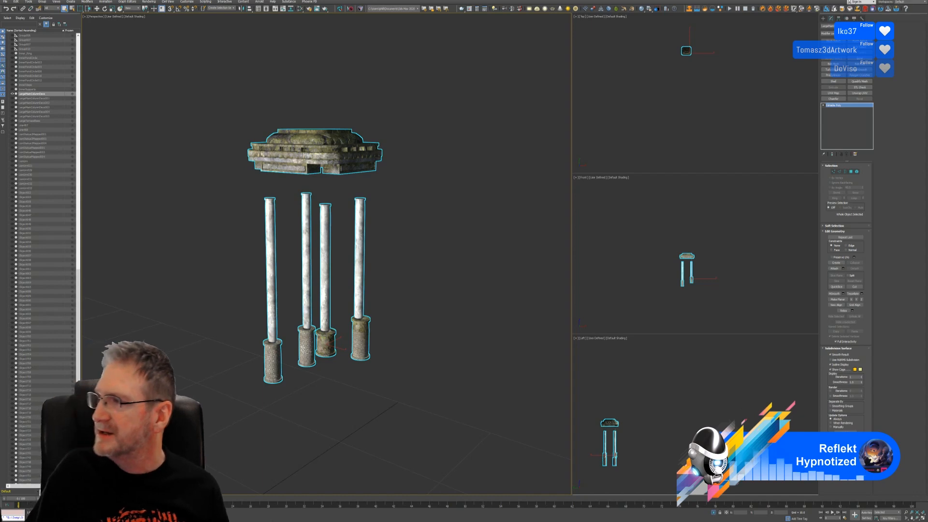
key(alt+q)
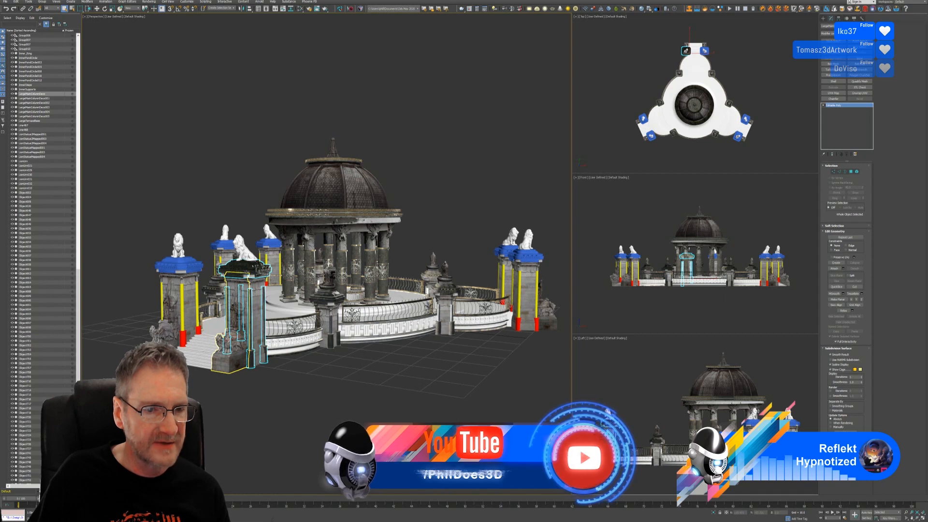
scroll(208, 205, up, 4)
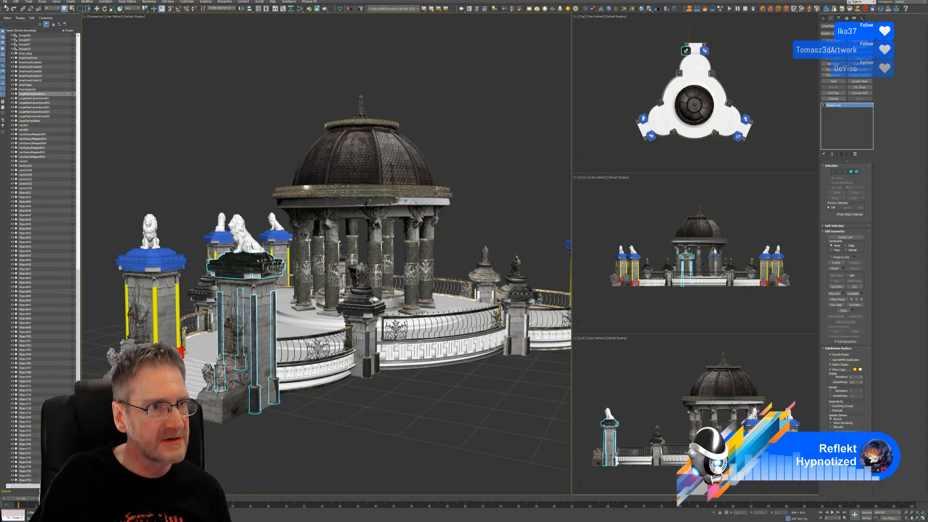
click(5, 1)
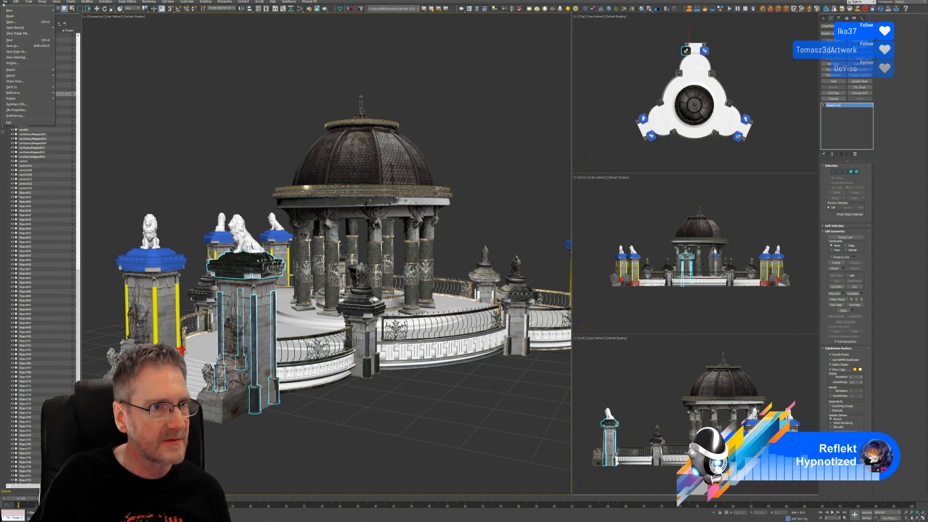
click(12, 41)
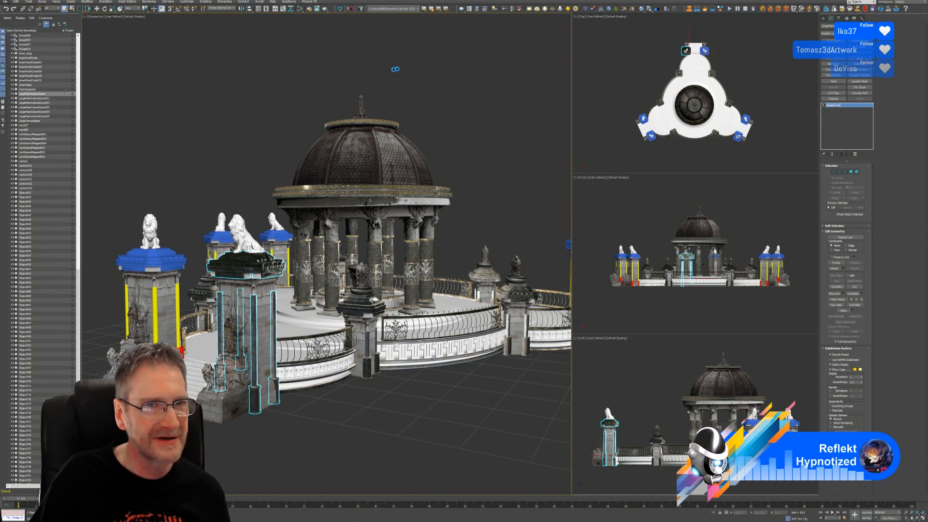
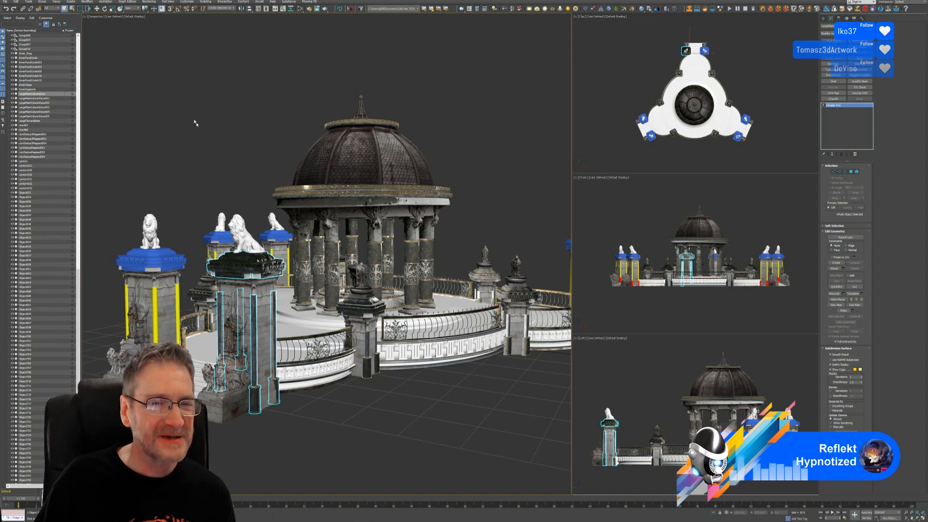
- Assign the Multi/Sub-Object material to the blue-capped pillar trim beside the already textured one at the same entrance
click(201, 152)
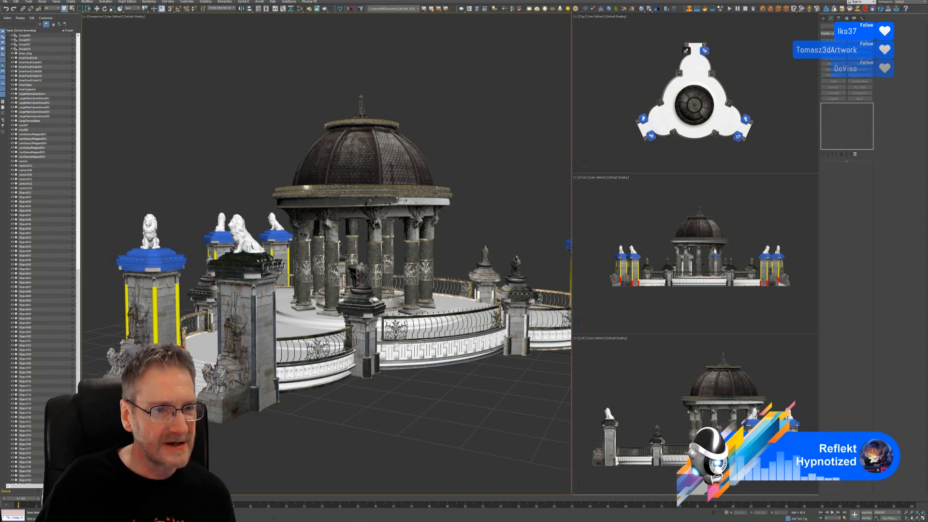
click(164, 260)
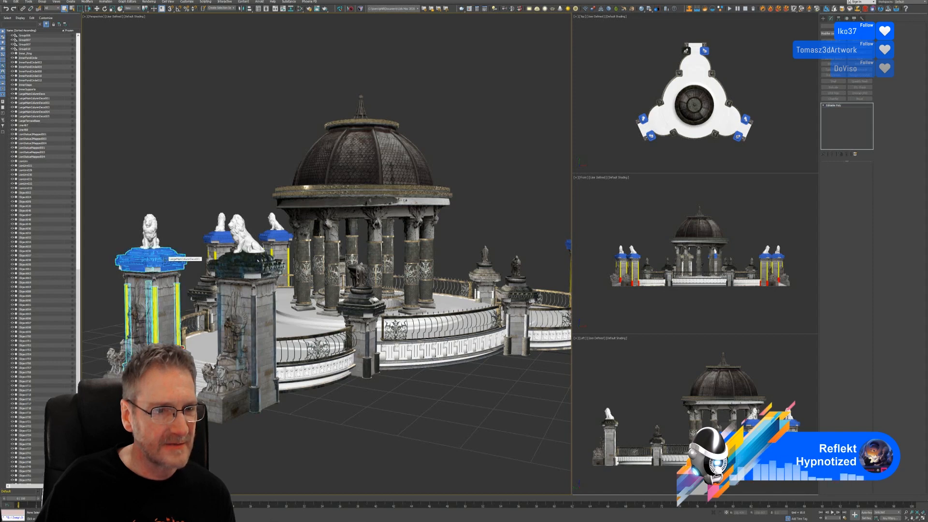
click(300, 10)
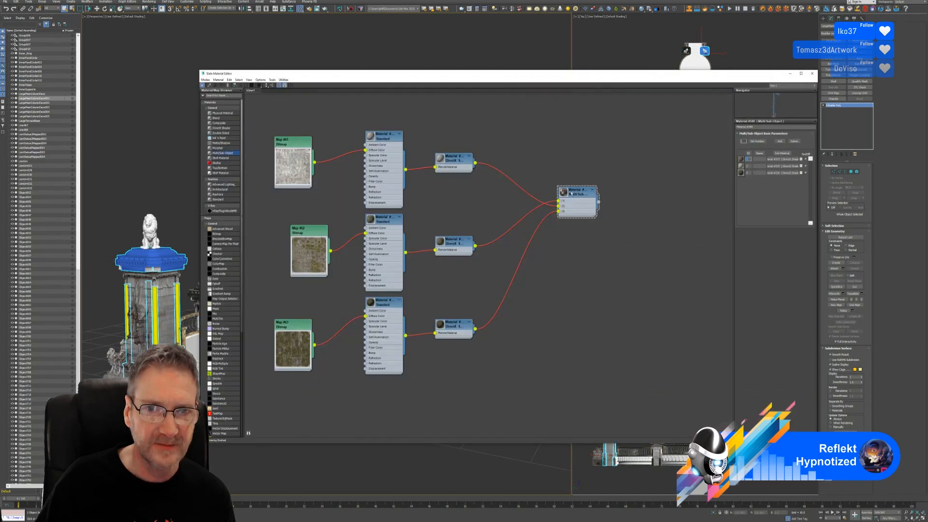
right_click(571, 194)
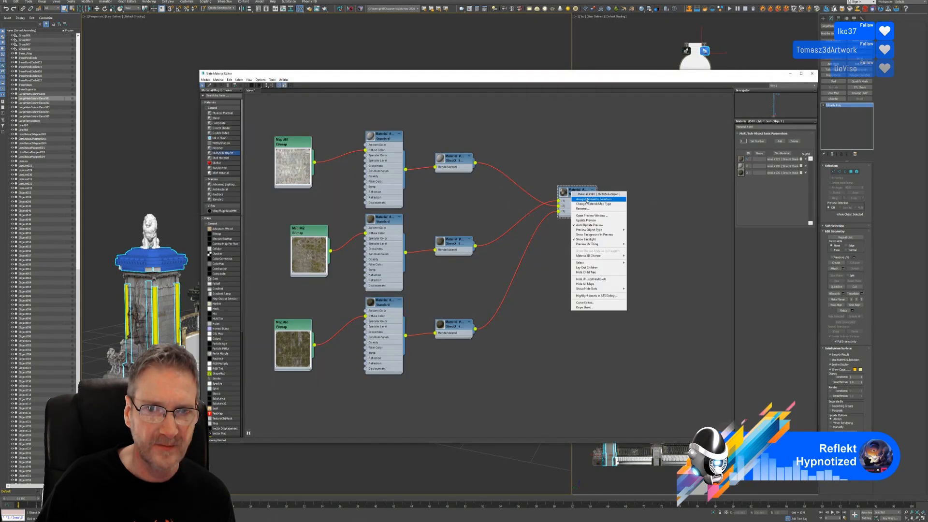
click(587, 199)
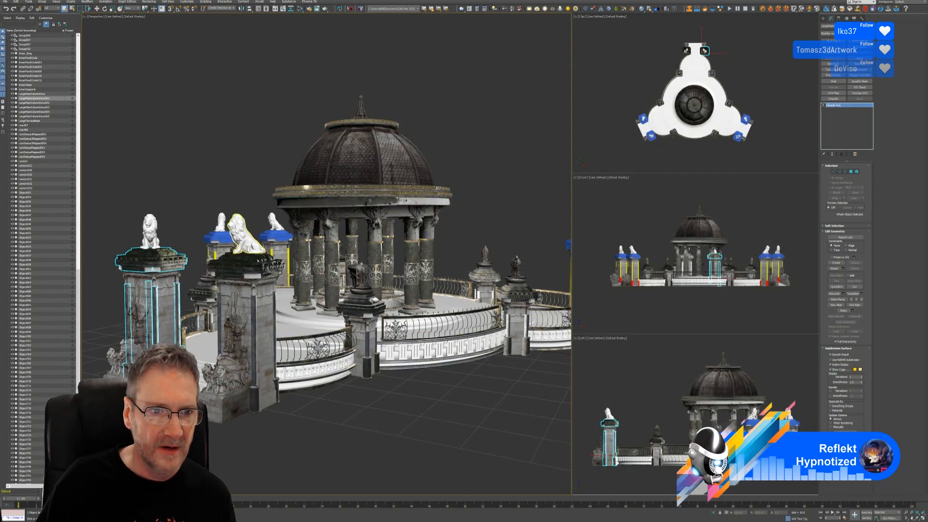
- Assign the same Multi/Sub-Object material to the blue-capped trim on the outer pillar of the second entrance, behind the seated lion
click(227, 238)
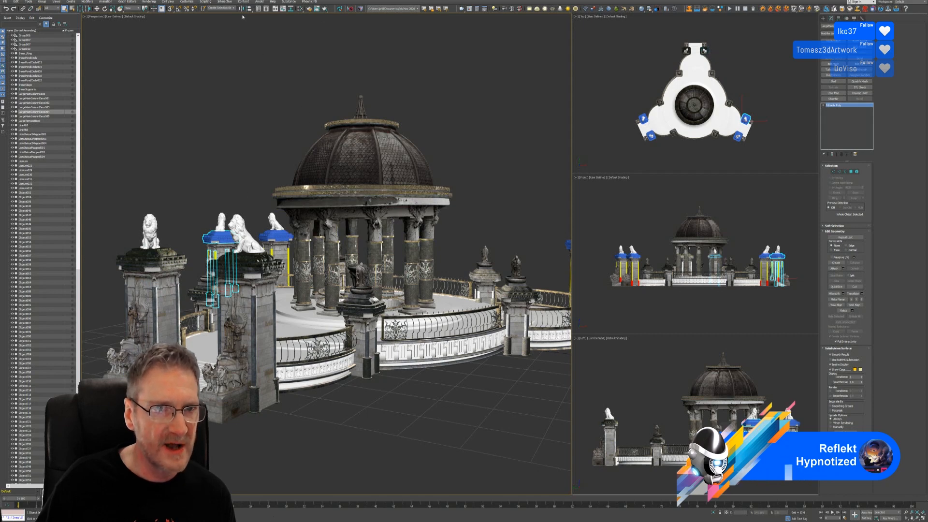
click(300, 9)
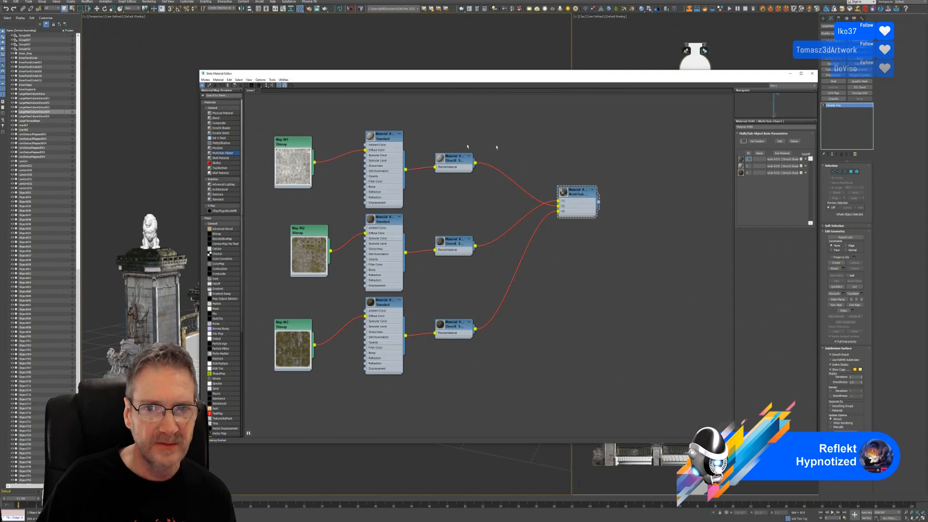
right_click(578, 193)
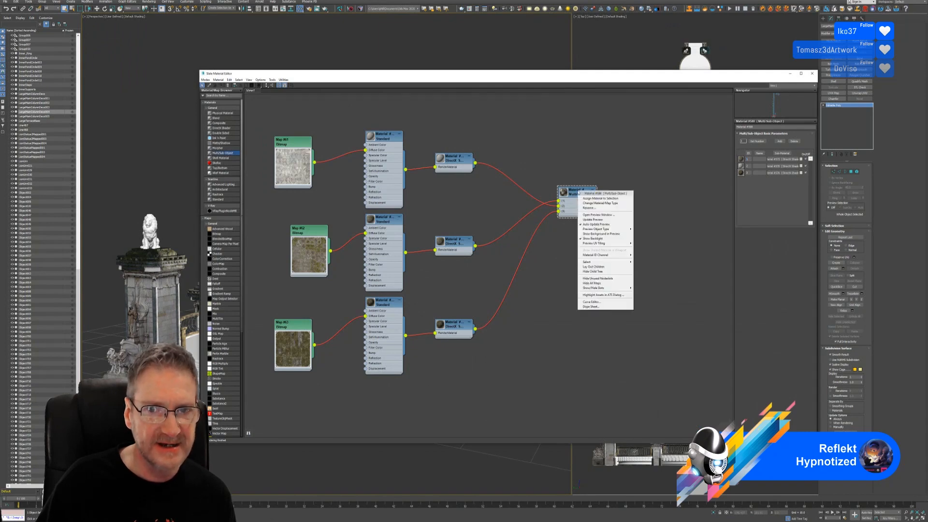
click(587, 197)
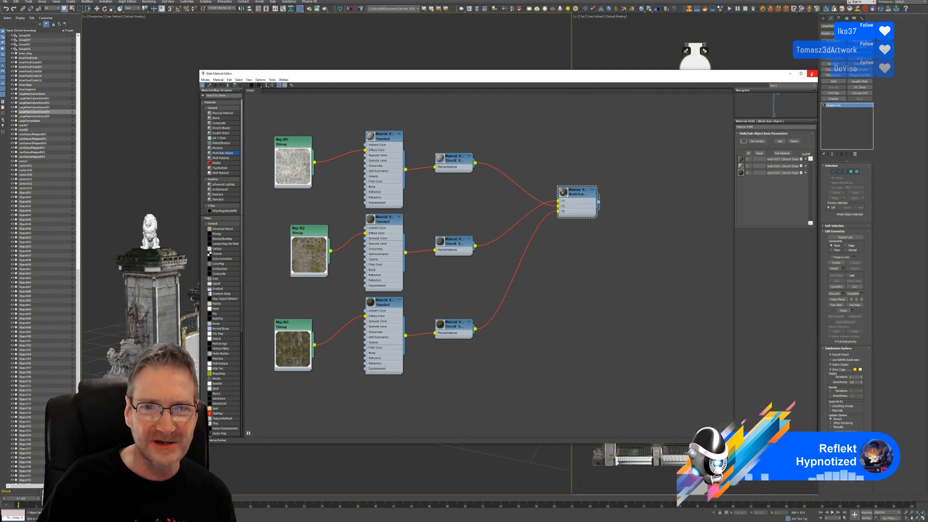
click(812, 73)
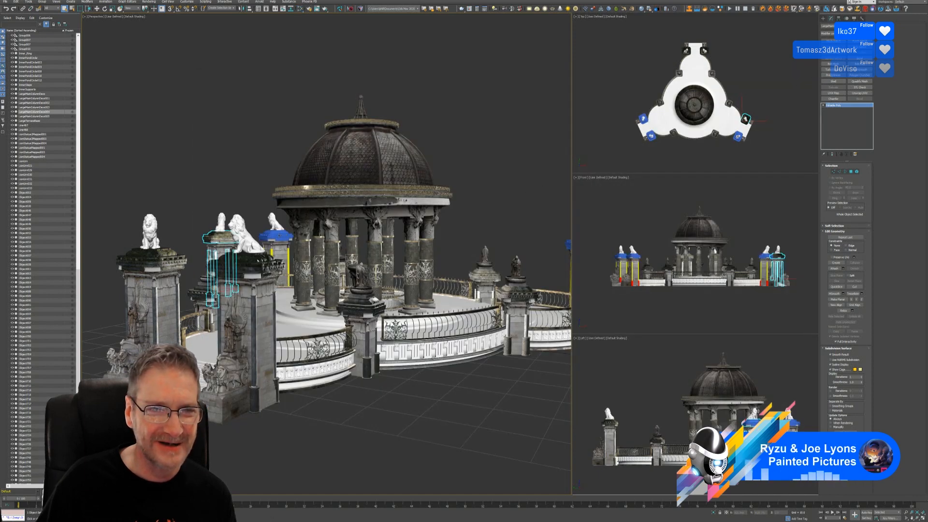
- Assign the Multi/Sub-Object material to the second entrance's remaining blue-capped pillar trim, closest to the domed rotunda
click(279, 235)
click(279, 235)
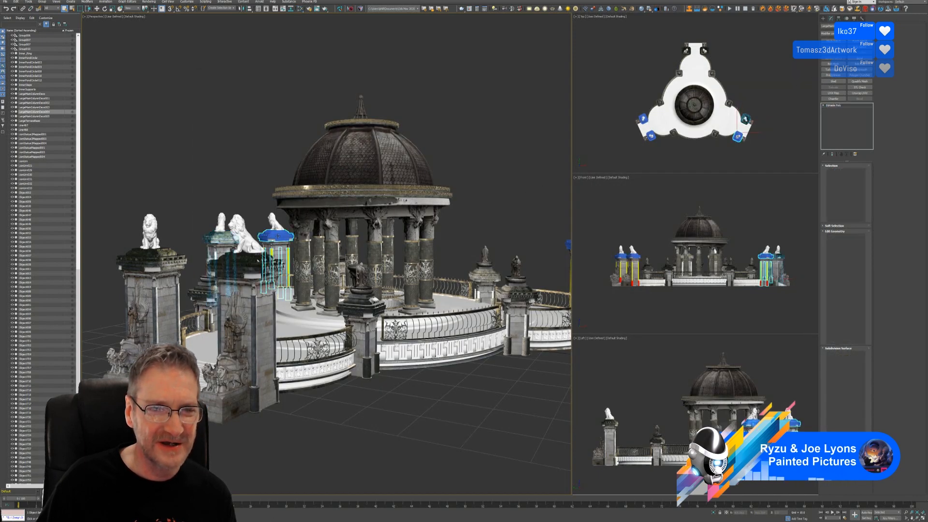
click(841, 104)
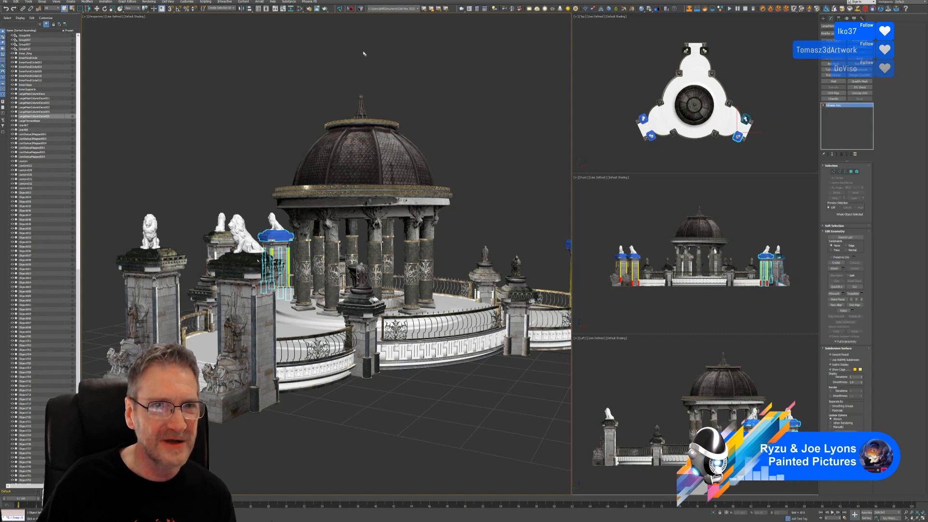
click(300, 9)
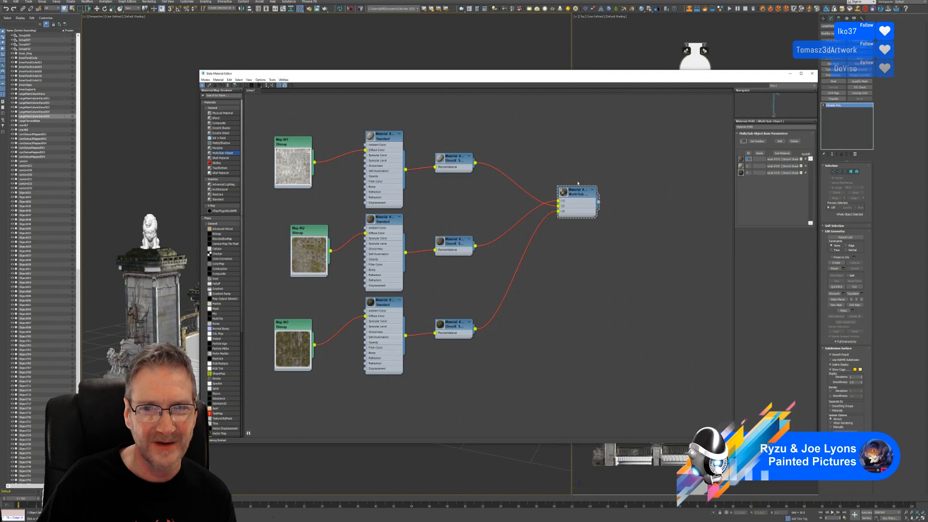
right_click(576, 190)
click(801, 116)
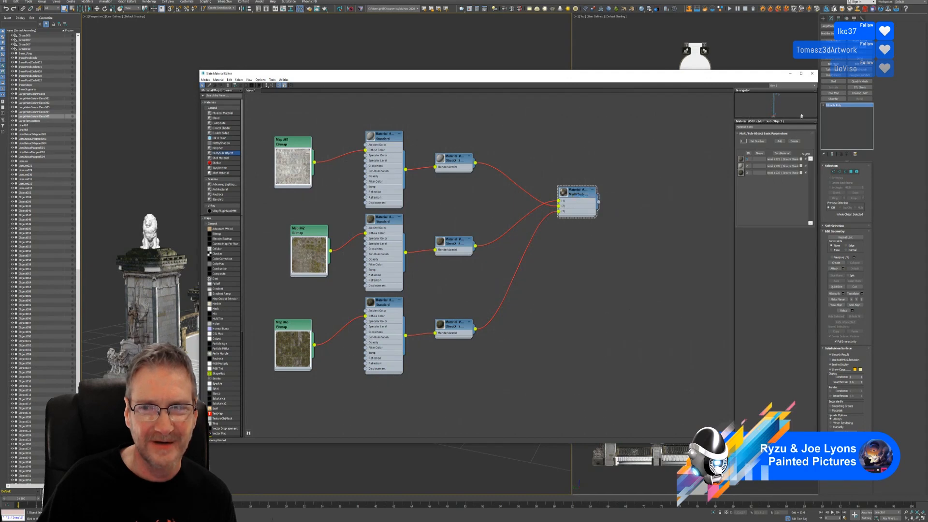
click(812, 74)
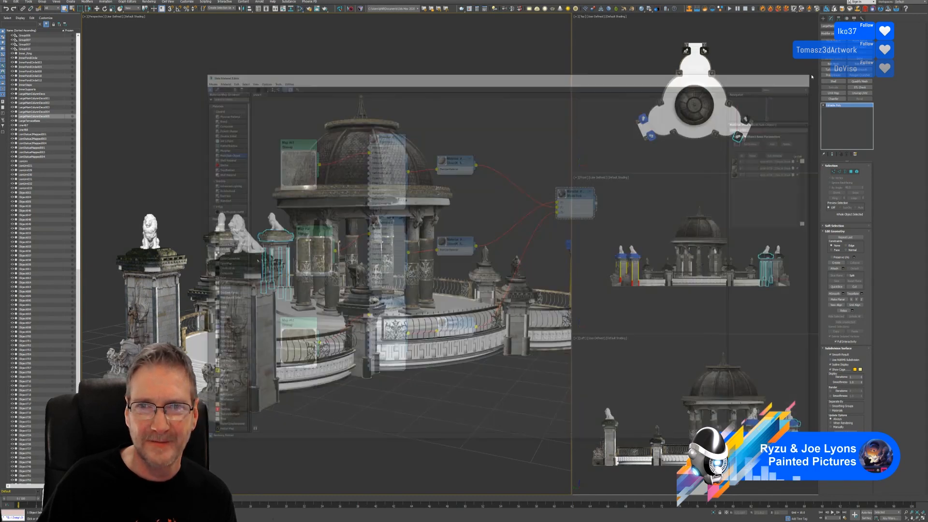
- Assign the Multi/Sub-Object material to the farther blue-capped pillar trim at the third entrance
alt+middle_drag(511, 234, 425, 228)
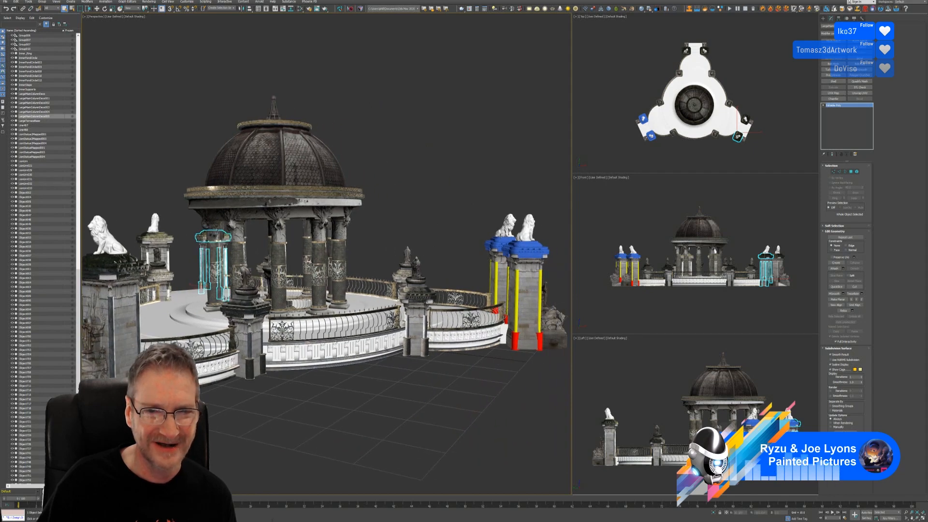
click(501, 241)
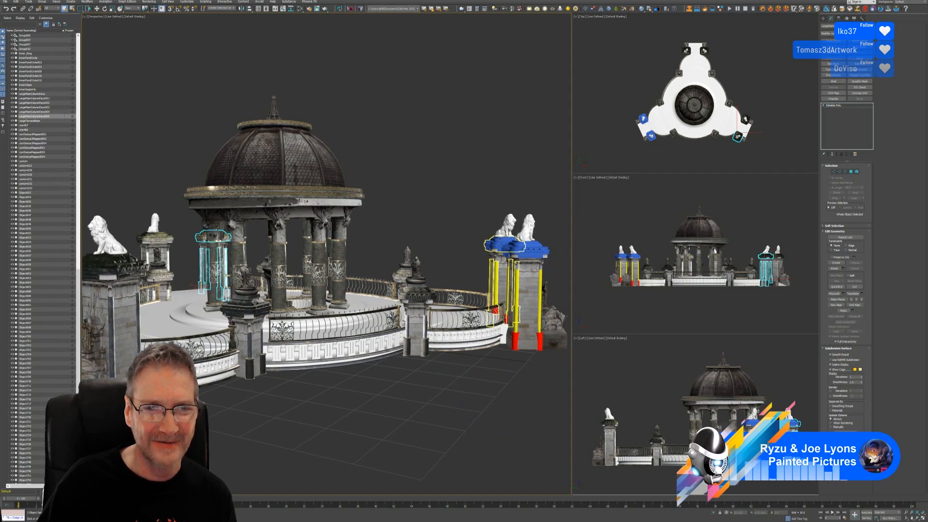
click(501, 242)
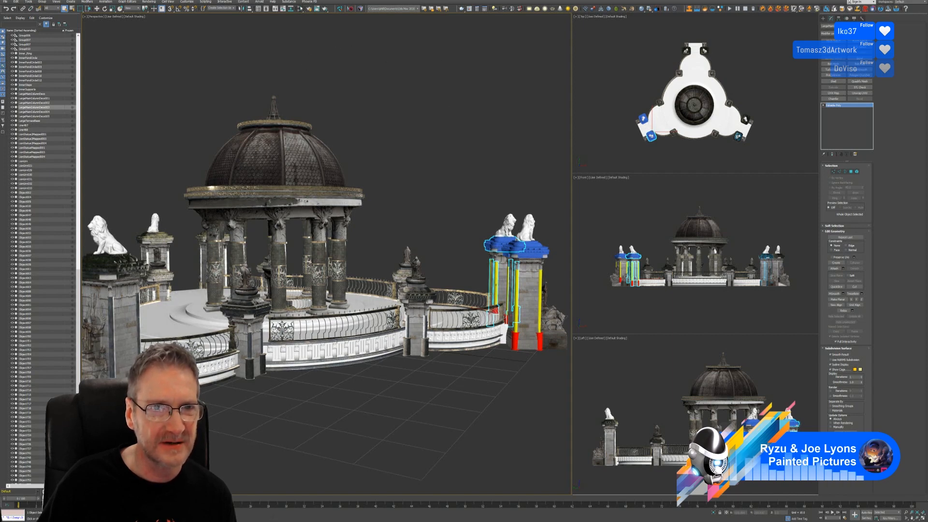
click(300, 9)
right_click(580, 192)
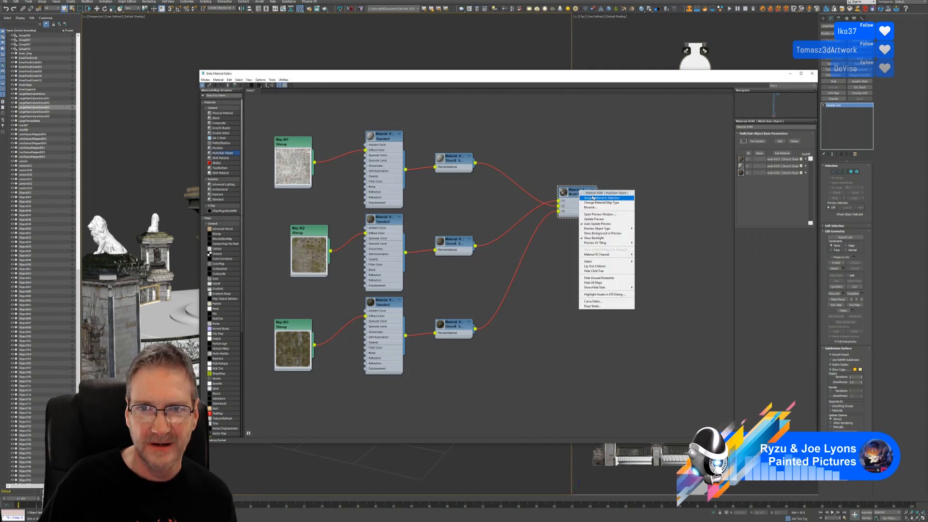
click(594, 198)
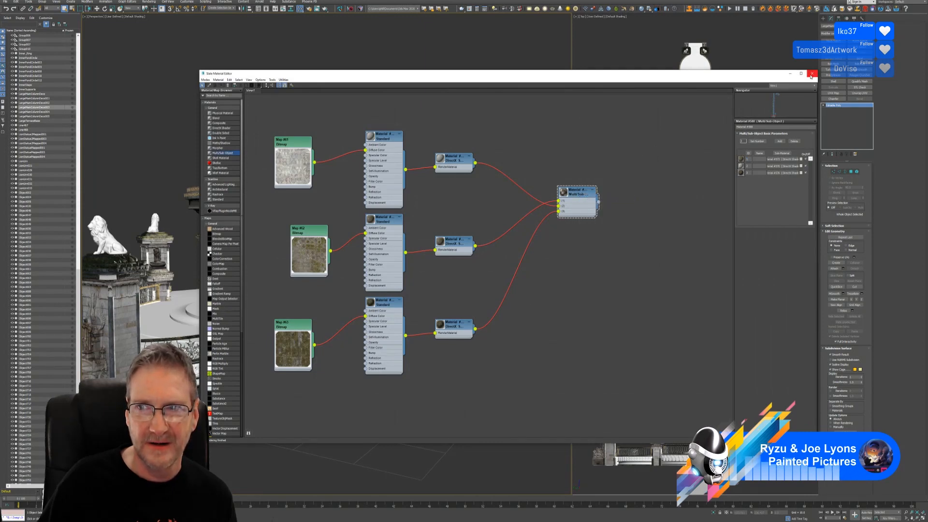
click(812, 74)
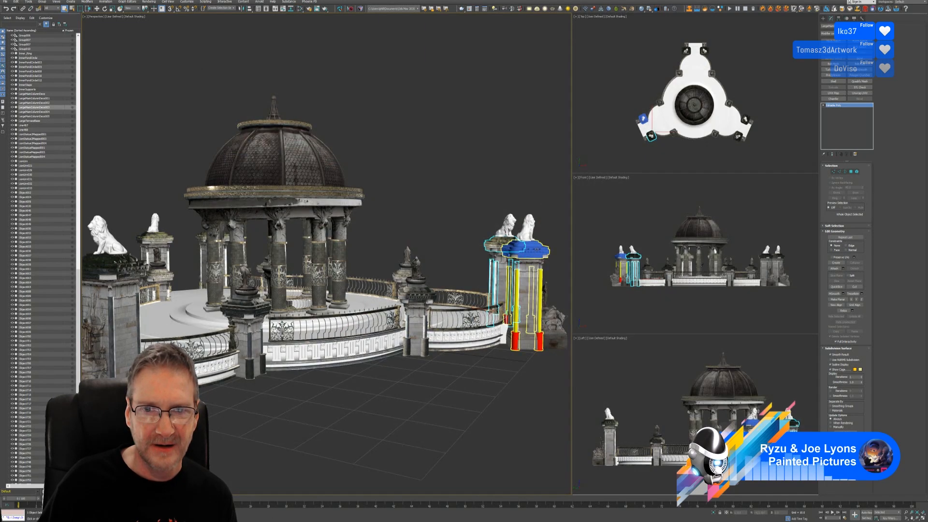
- Assign the Multi/Sub-Object material to the last blue-capped pillar trim, nearest at the third entrance, and clear the selection
click(536, 250)
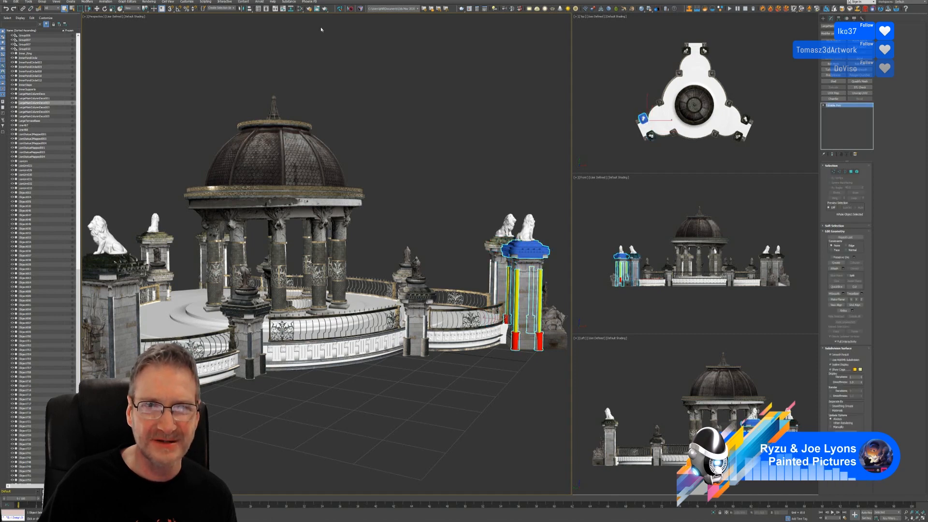
click(300, 9)
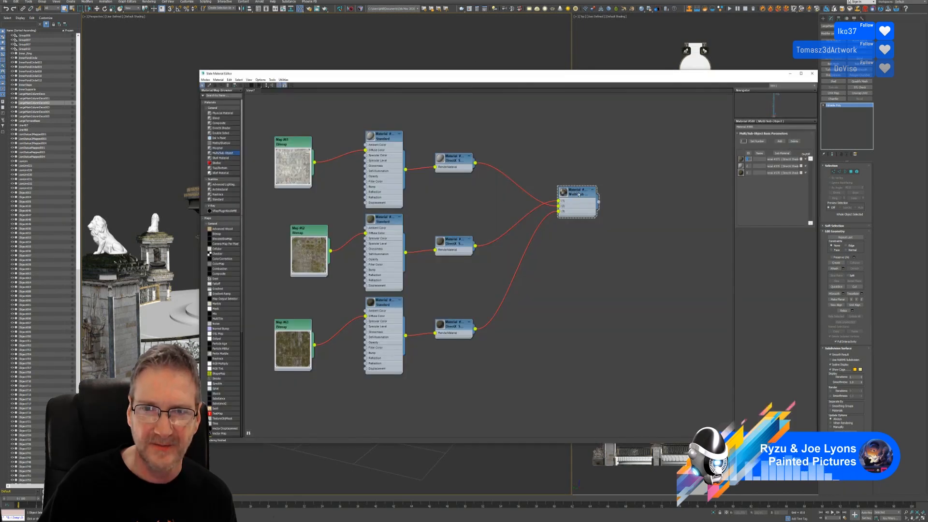
right_click(579, 194)
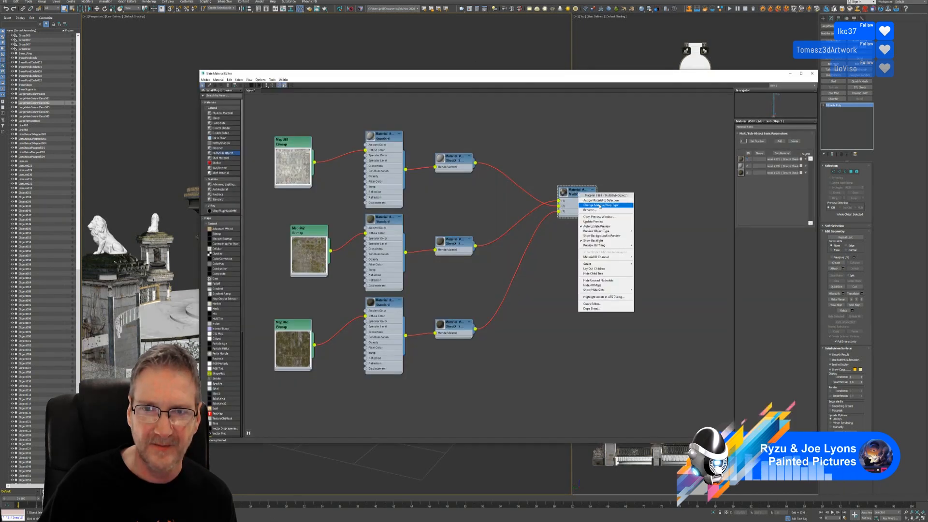
key(Escape)
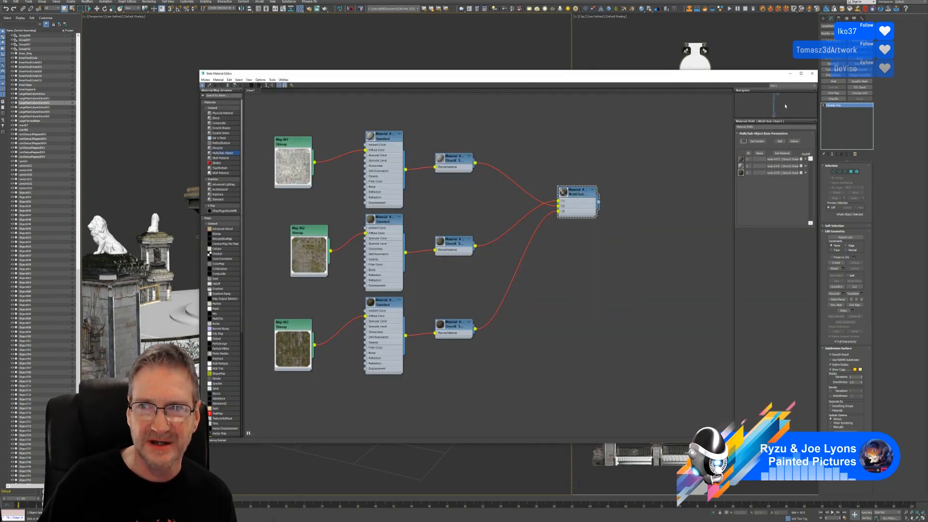
click(812, 74)
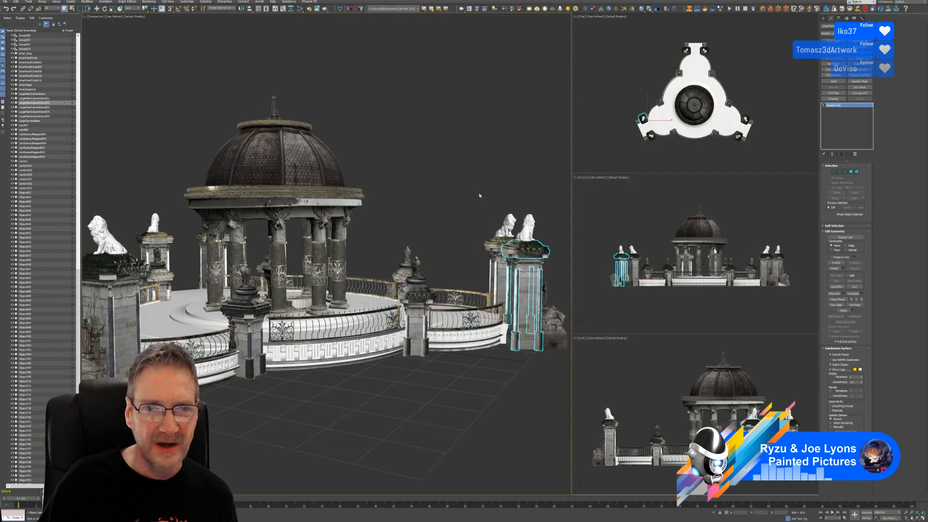
click(464, 200)
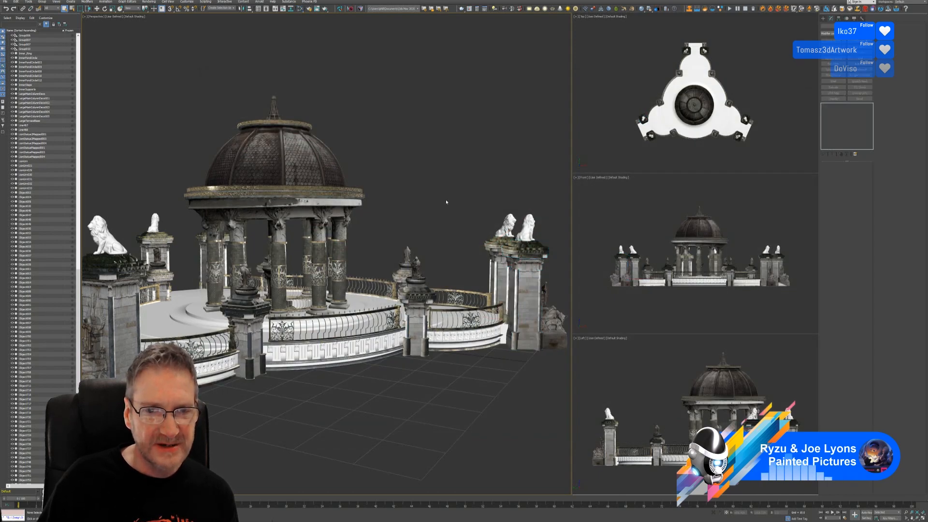
- Examine the pillars, column trims, statues and balustrades around the domed rotunda from several sides, up close and from afar
middle_drag(435, 200, 398, 199)
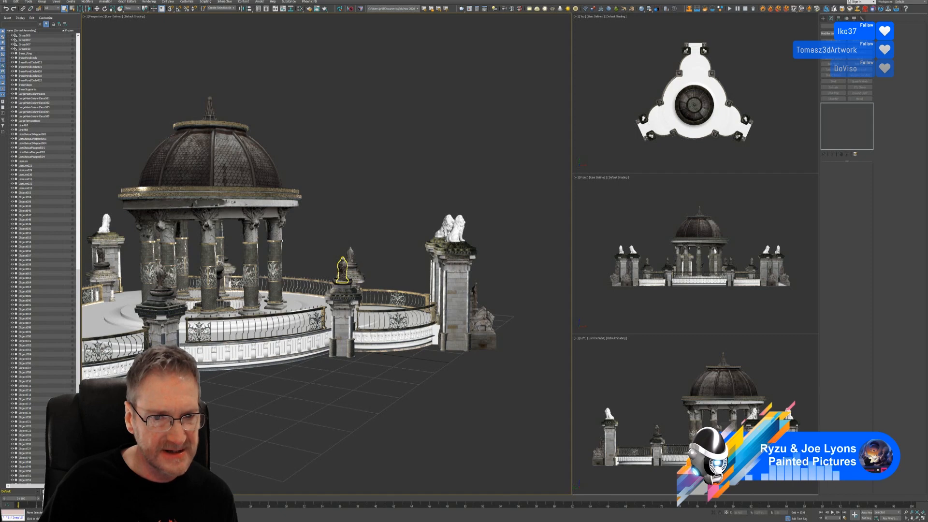
click(343, 269)
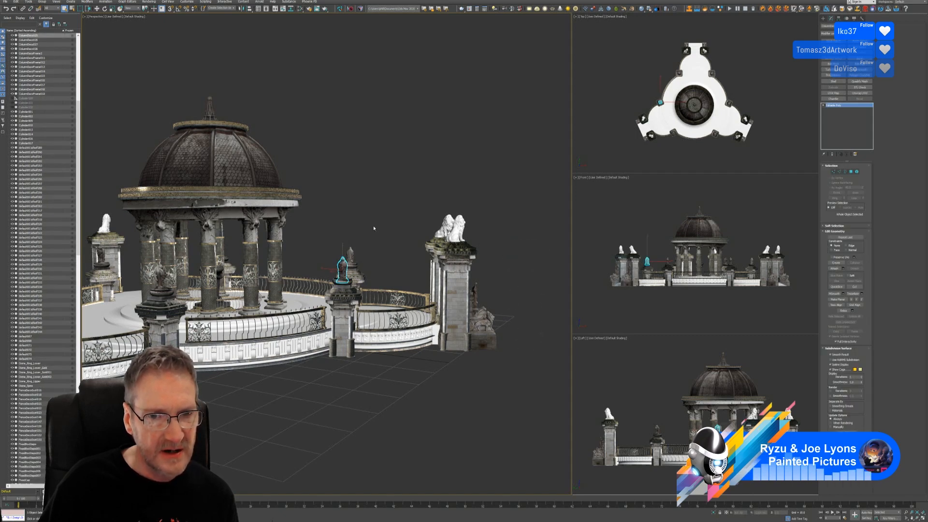
alt+middle_drag(373, 227, 329, 231)
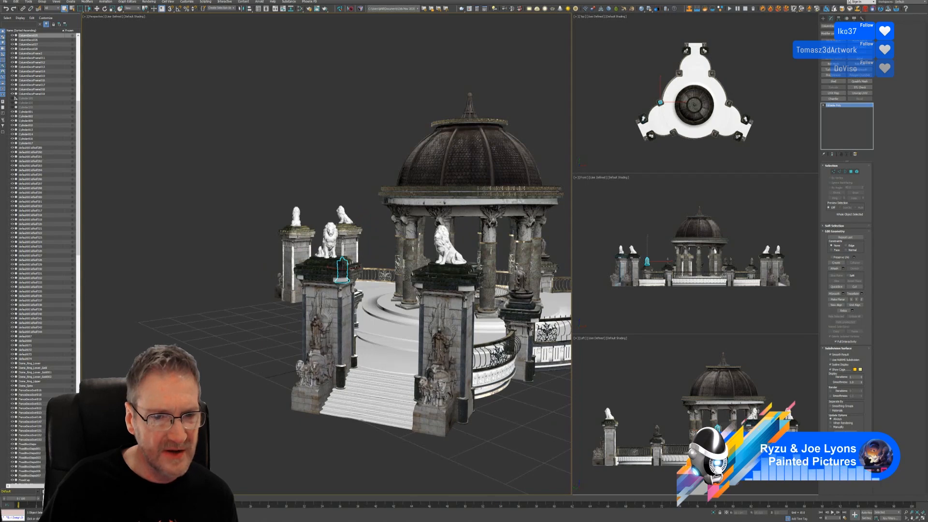
scroll(321, 333, up, 3)
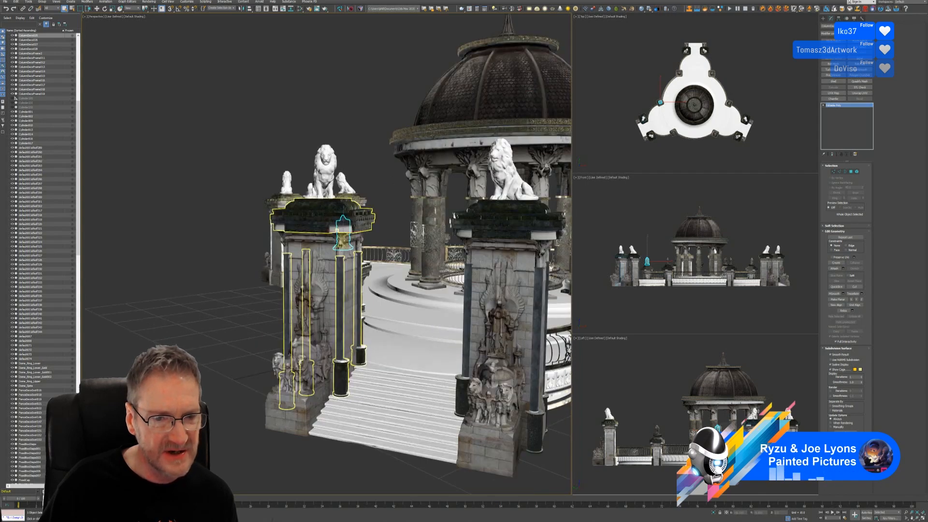
scroll(321, 333, up, 3)
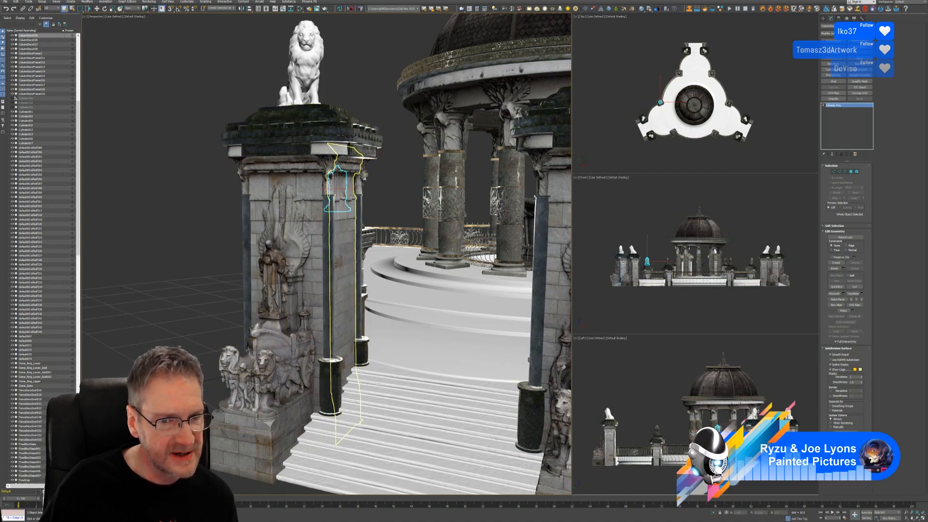
scroll(352, 336, up, 3)
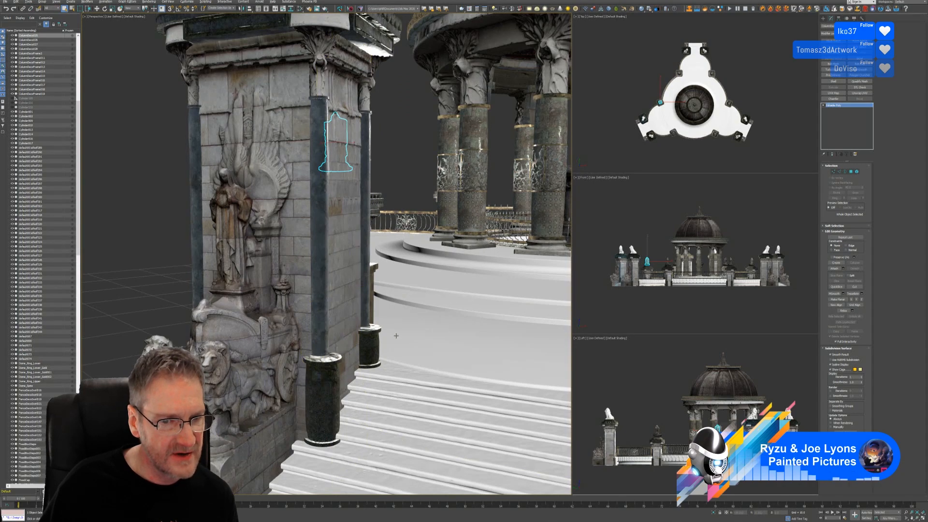
mouse_move(396, 336)
alt+middle_down()
mouse_move(390, 342)
mouse_move(406, 342)
alt+middle_up()
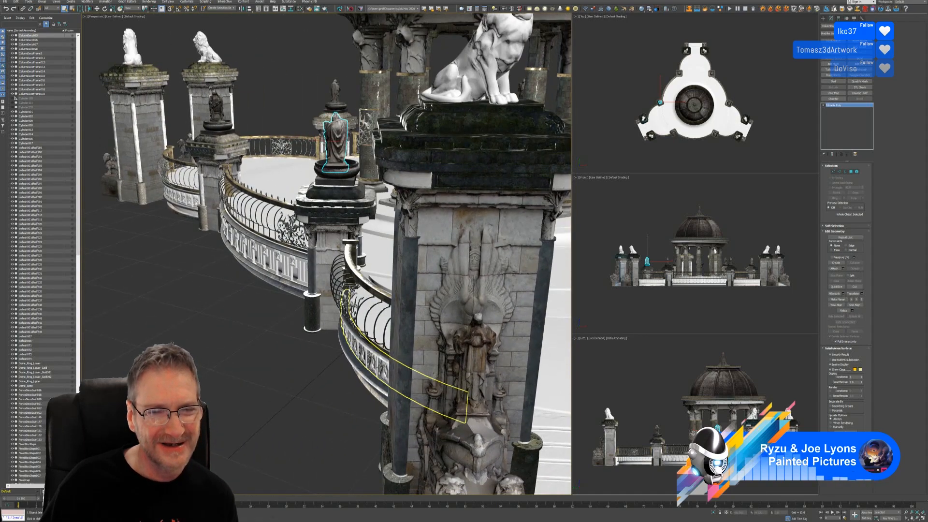
scroll(378, 370, down, 6)
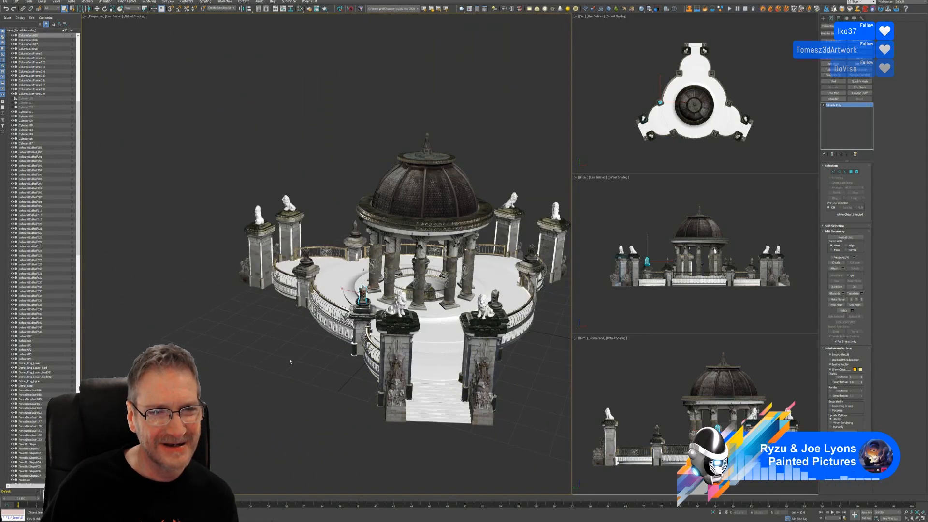
alt+middle_drag(288, 363, 335, 357)
alt+middle_drag(336, 360, 324, 357)
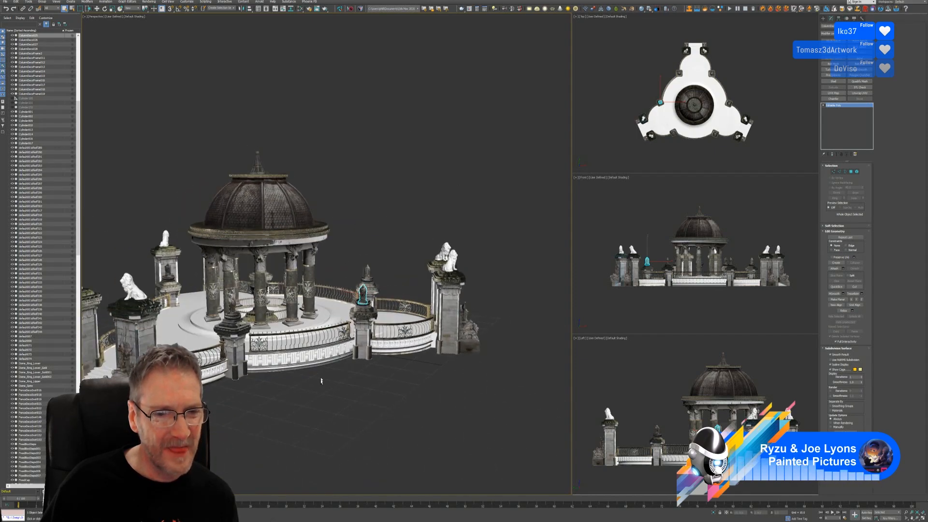
middle_drag(317, 394, 380, 356)
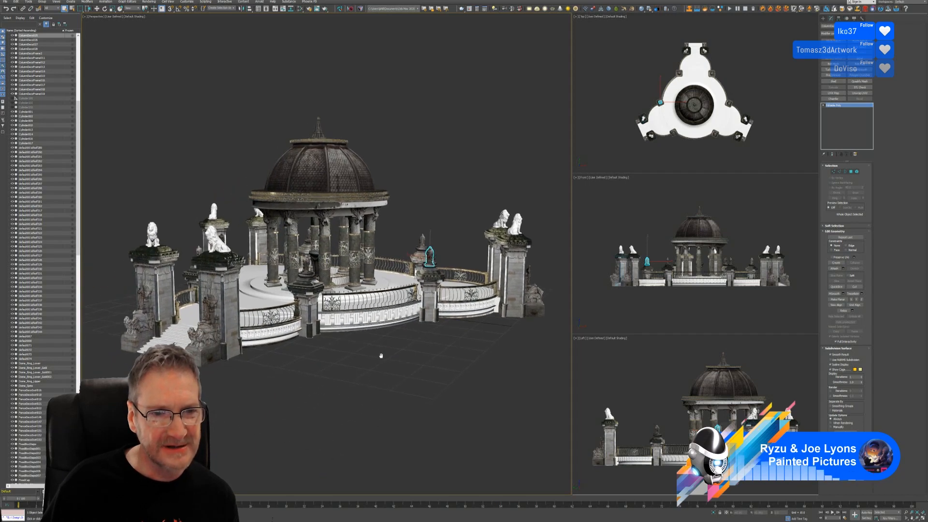
- Clear the selection and save the scene
click(149, 56)
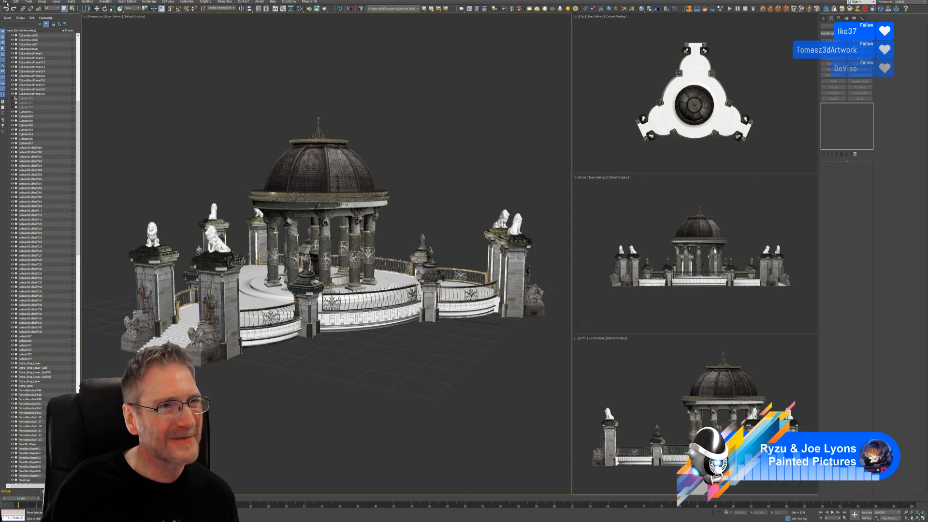
click(6, 3)
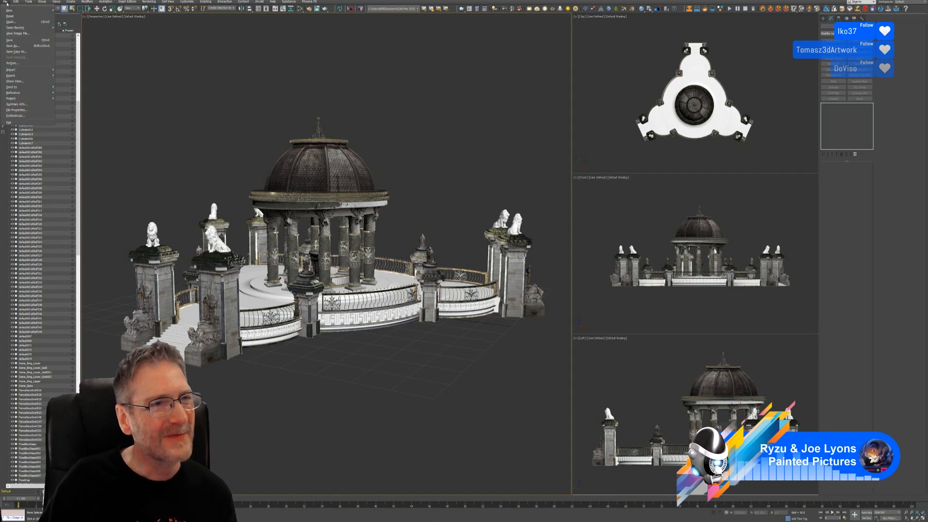
click(7, 40)
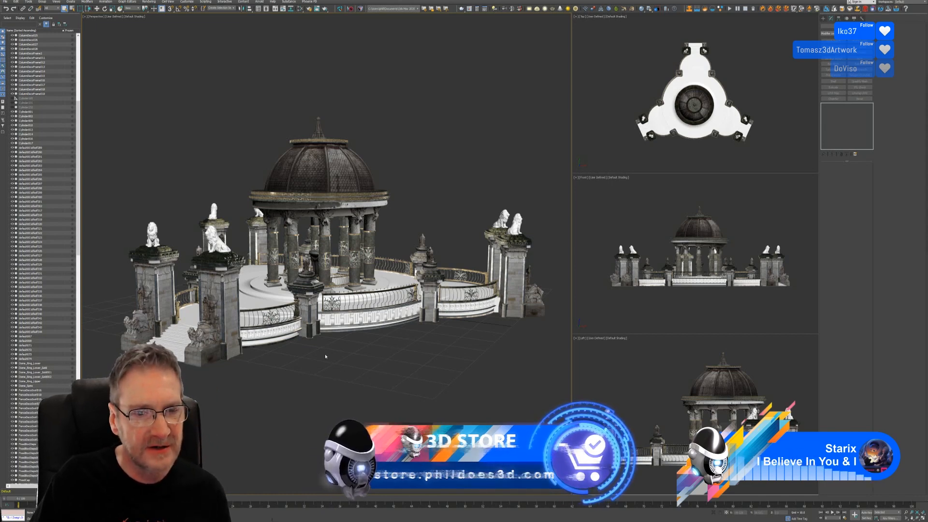
- Send the large circular terrace base beneath the rotunda to Substance Painter, accepting the FBX export settings
click(247, 298)
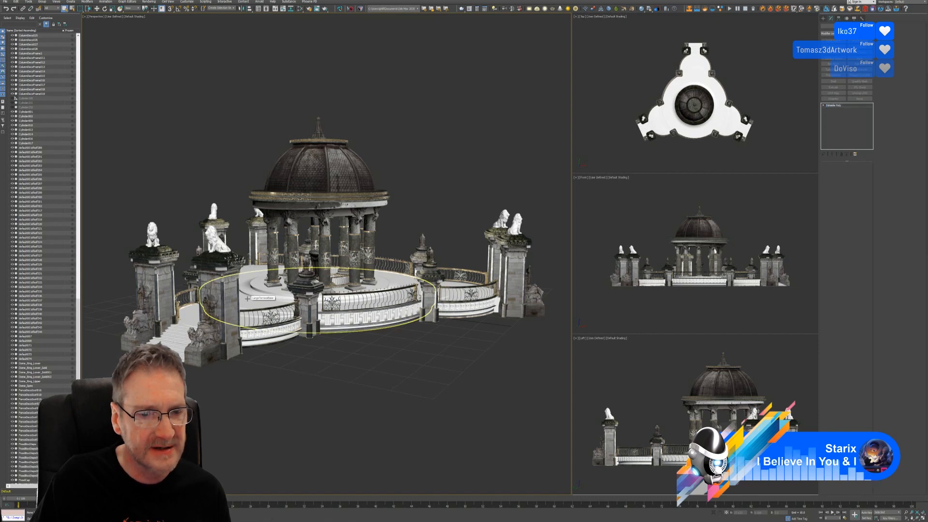
click(247, 299)
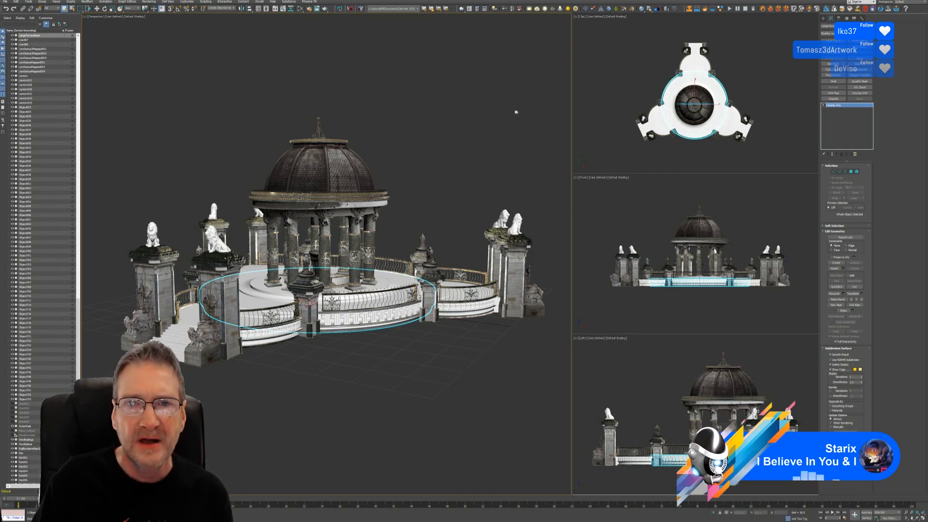
click(351, 9)
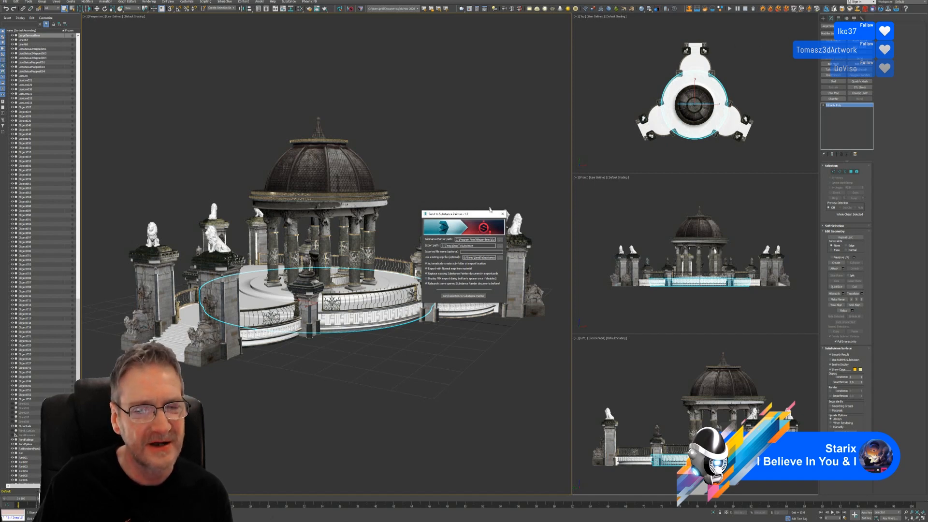
click(463, 296)
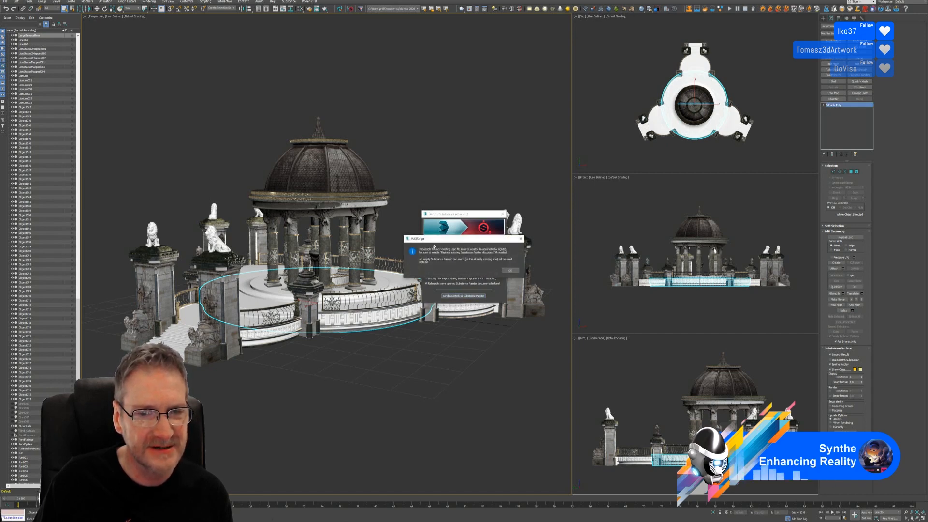
click(510, 270)
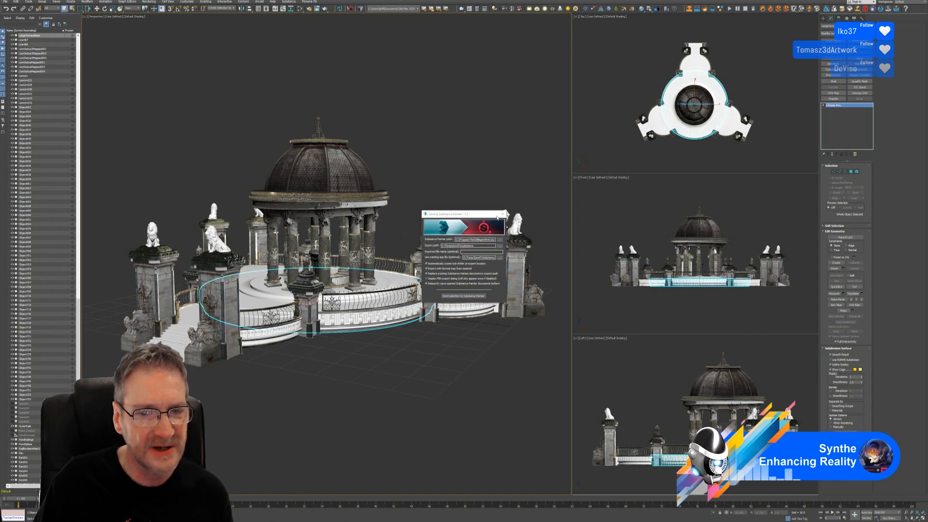
click(527, 327)
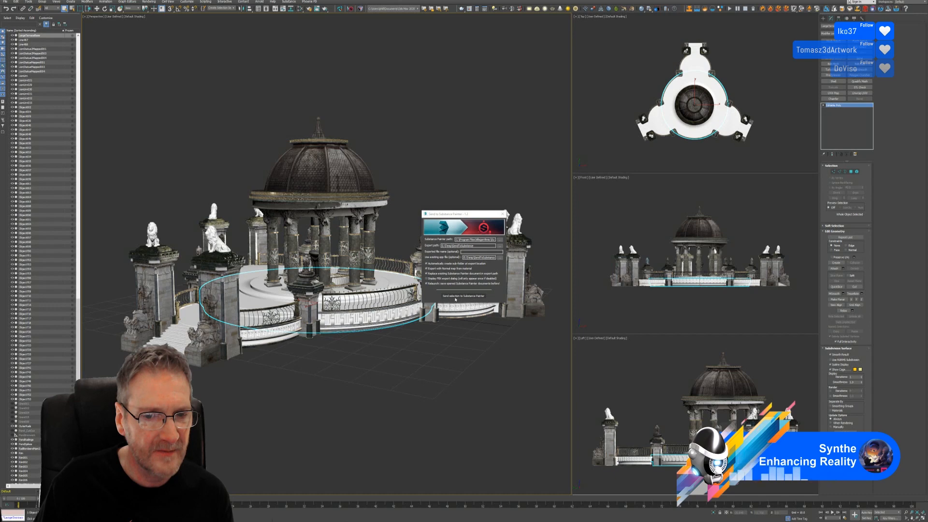
click(455, 299)
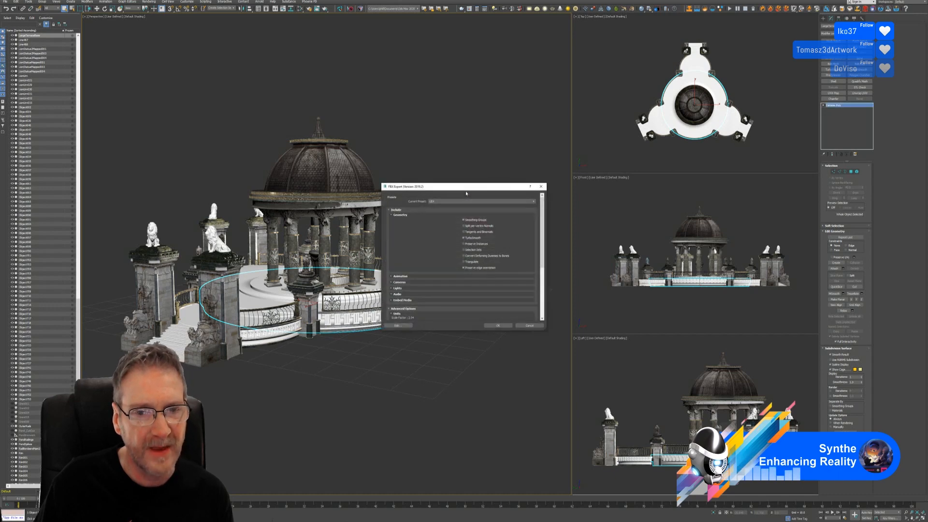
click(487, 327)
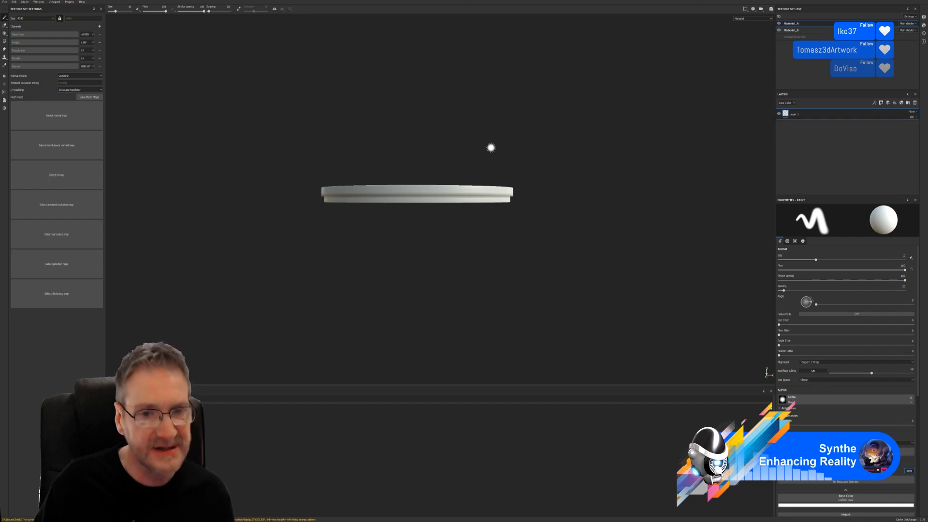
- Choose the output size for the terrace base's mesh maps and bake them for all texture sets
alt+drag(491, 147, 216, 187)
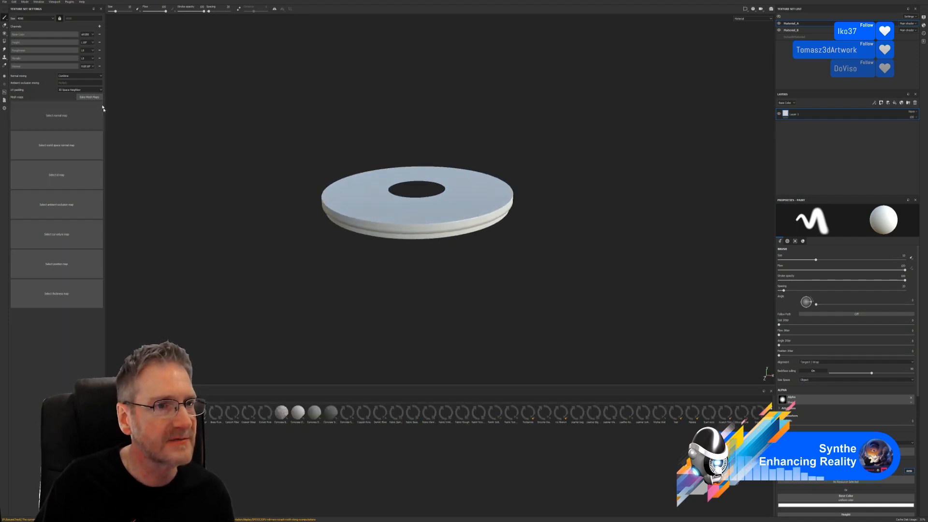
click(89, 98)
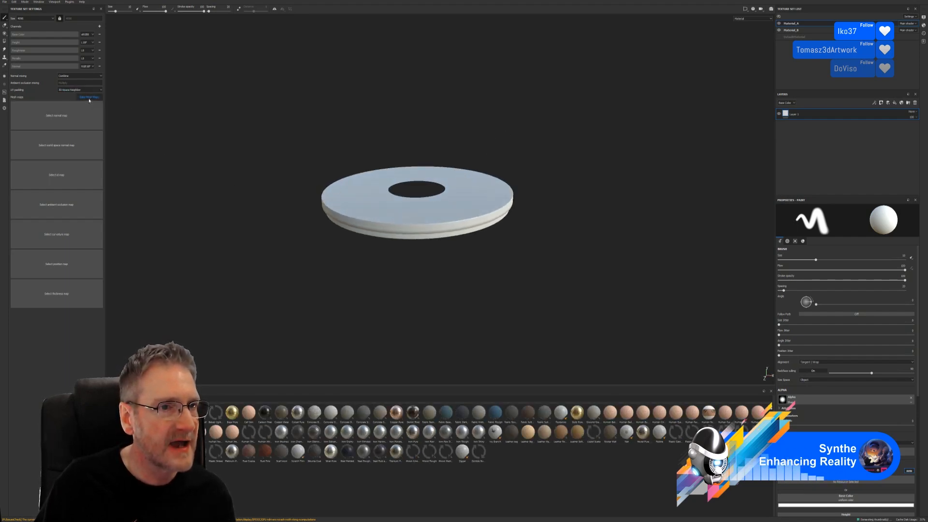
click(469, 191)
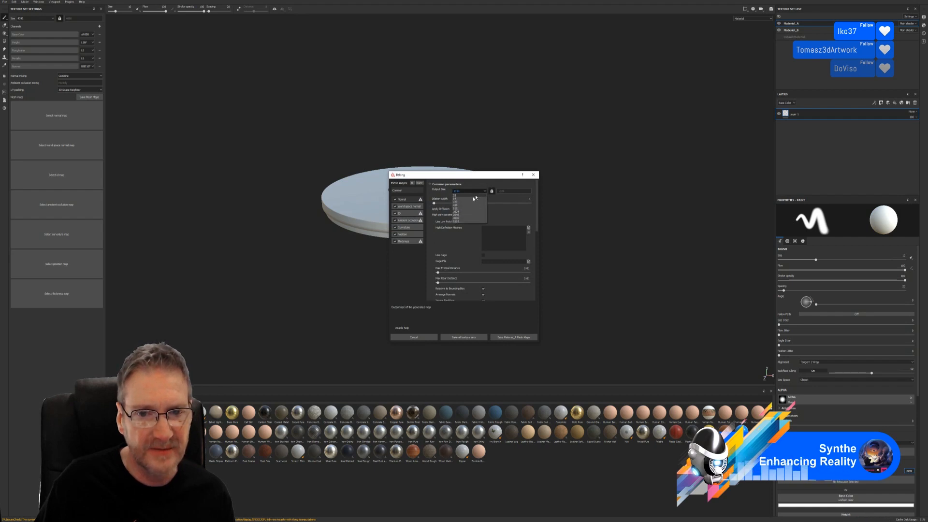
click(460, 215)
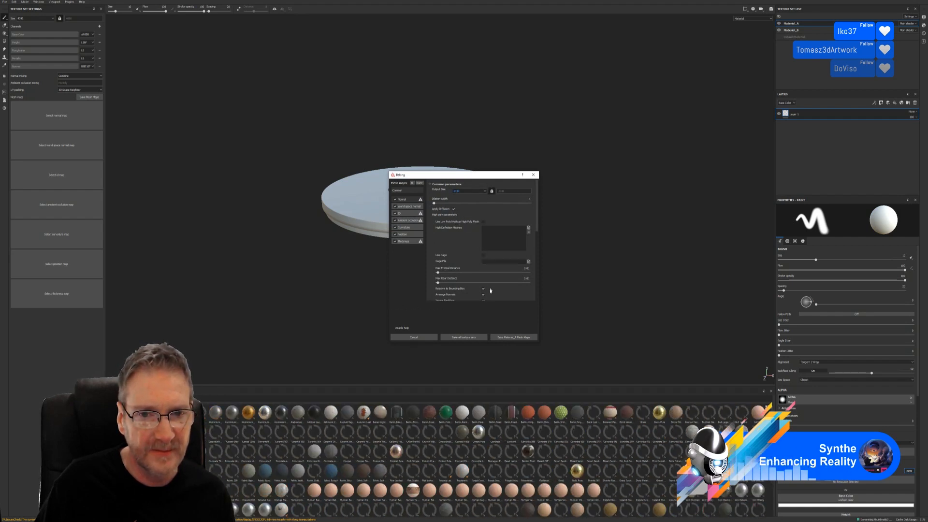
click(459, 337)
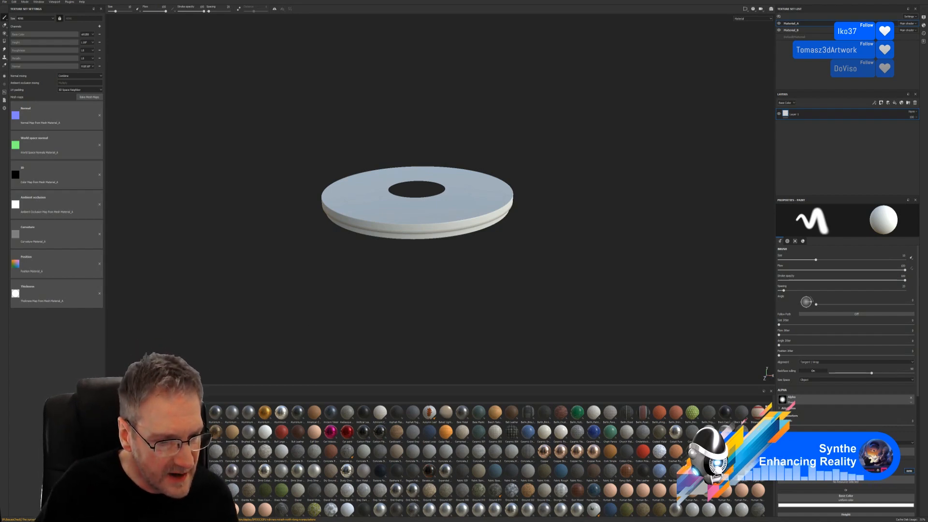
- Check which surface Material_A covers by toggling its visibility, and apply the circular mosaic tiles material to the terrace's upper face
scroll(470, 463, down, 6)
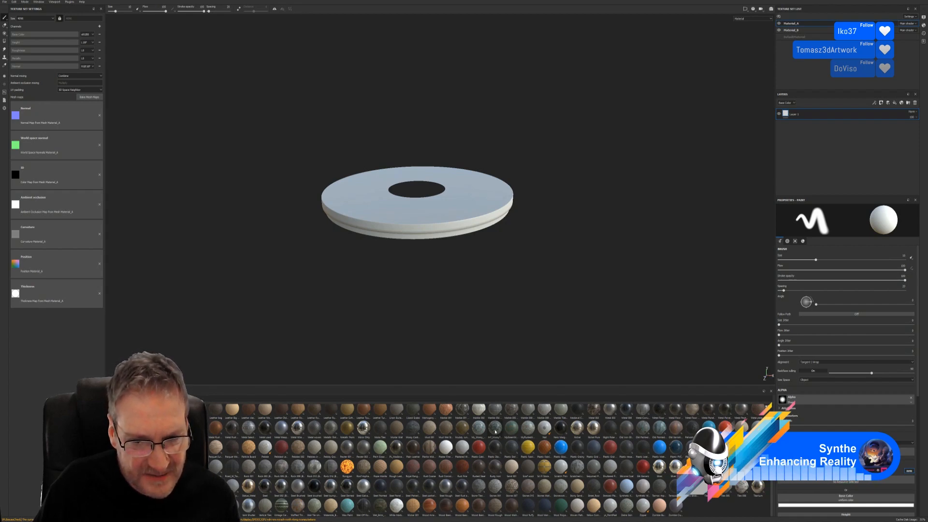
mouse_move(495, 431)
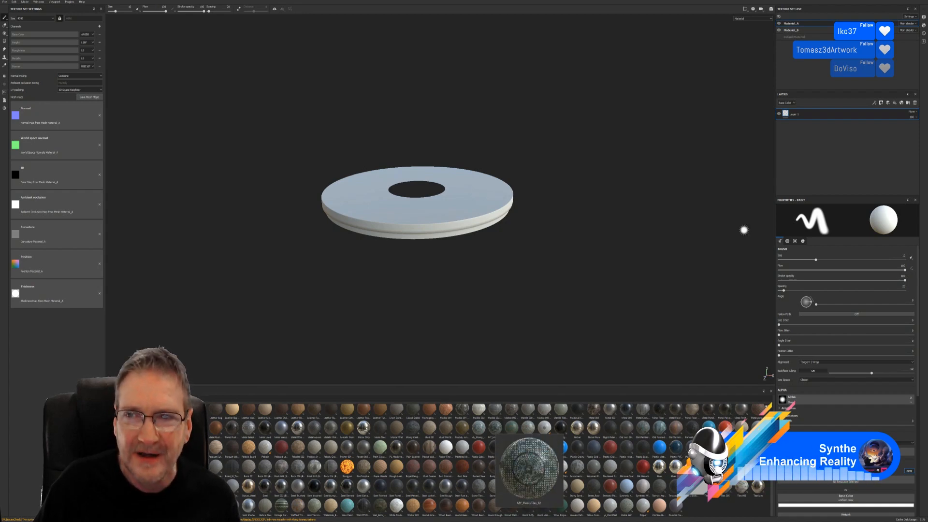
click(779, 24)
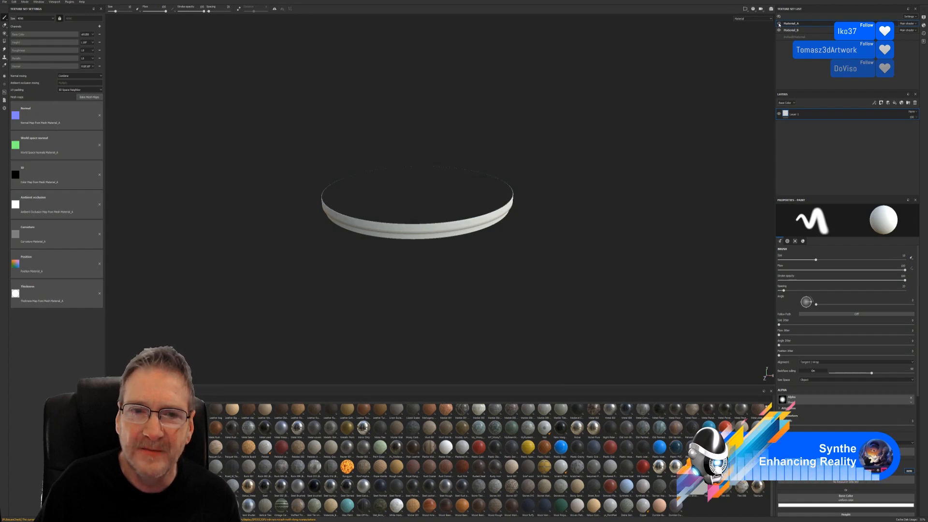
click(779, 23)
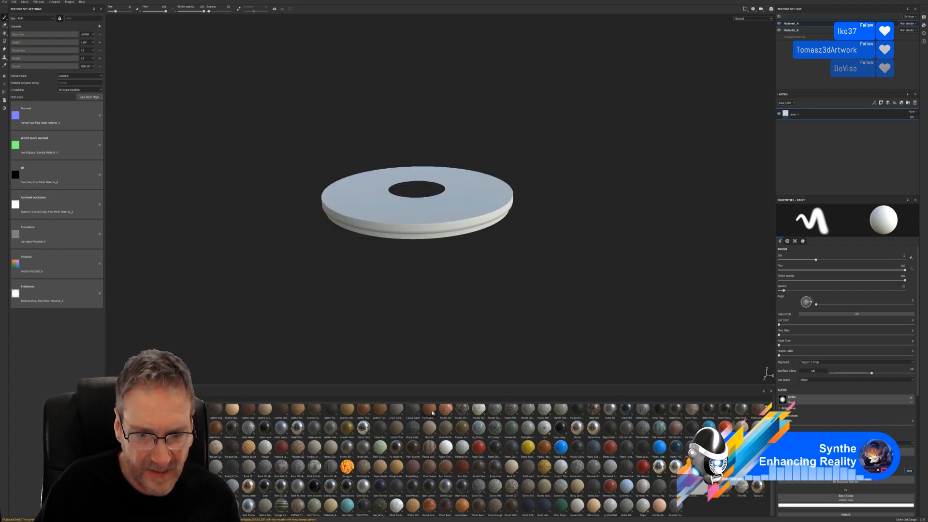
drag(495, 428, 481, 200)
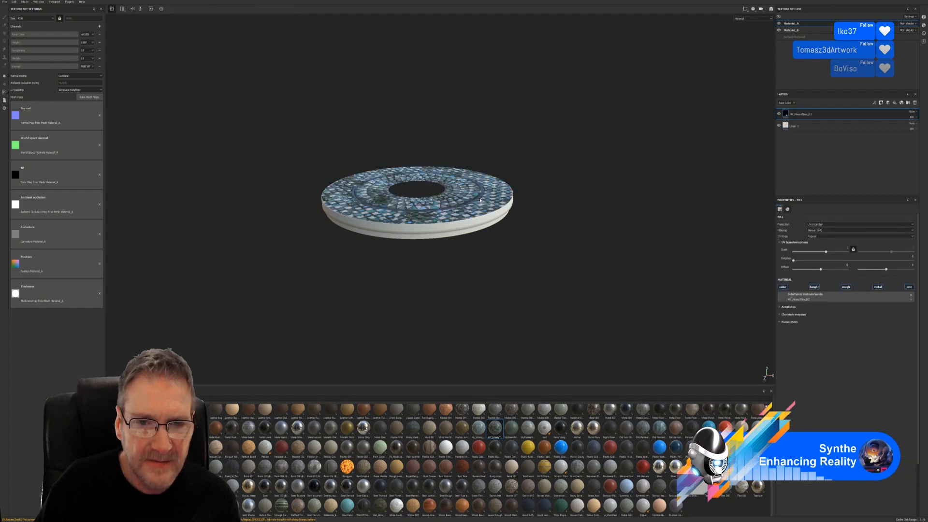
- Slightly increase the UV scale of the mosaic tiles fill on the terrace floor to make its tiles smaller
alt+drag(503, 248, 489, 282)
scroll(463, 251, up, 3)
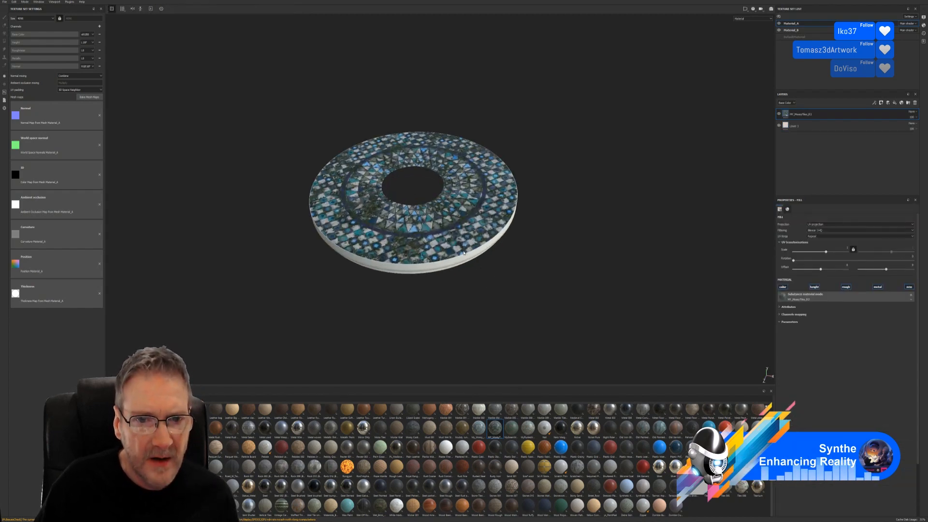
alt+drag(449, 229, 449, 255)
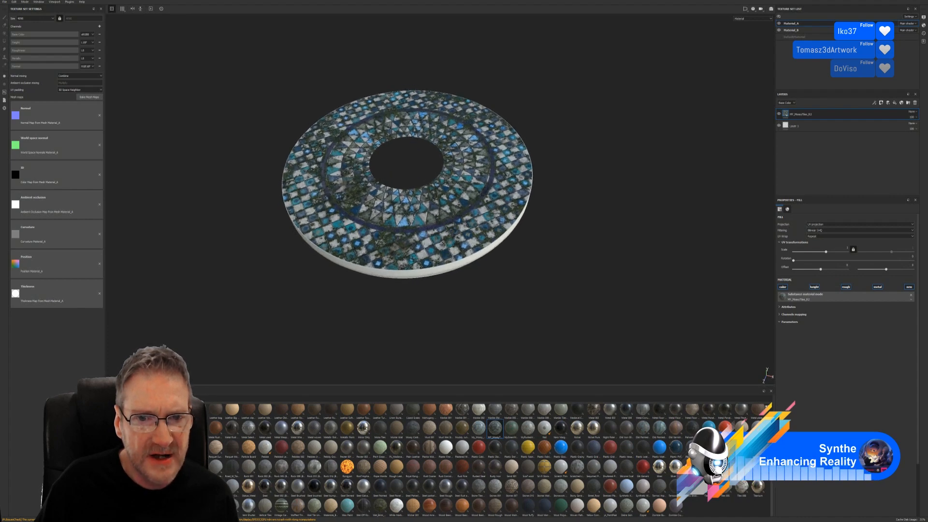
scroll(449, 255, up, 4)
alt+drag(448, 250, 386, 236)
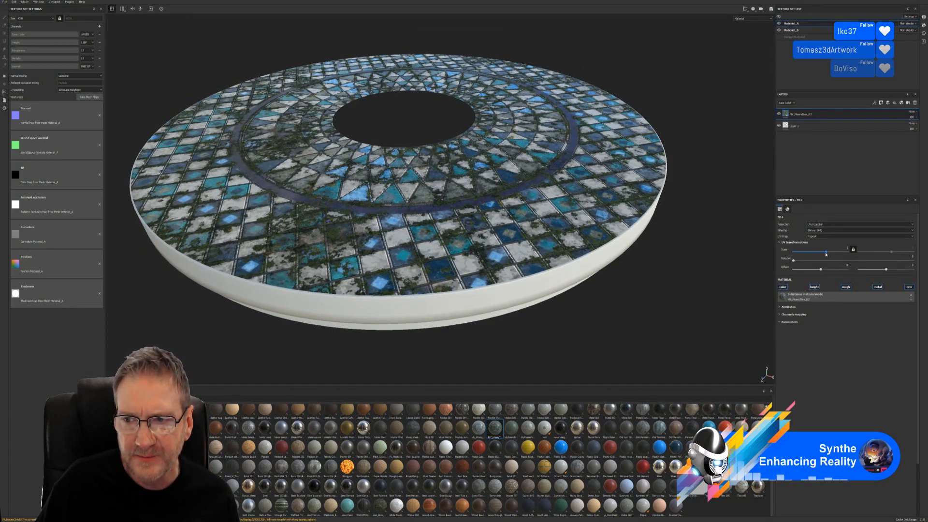
drag(826, 254, 827, 253)
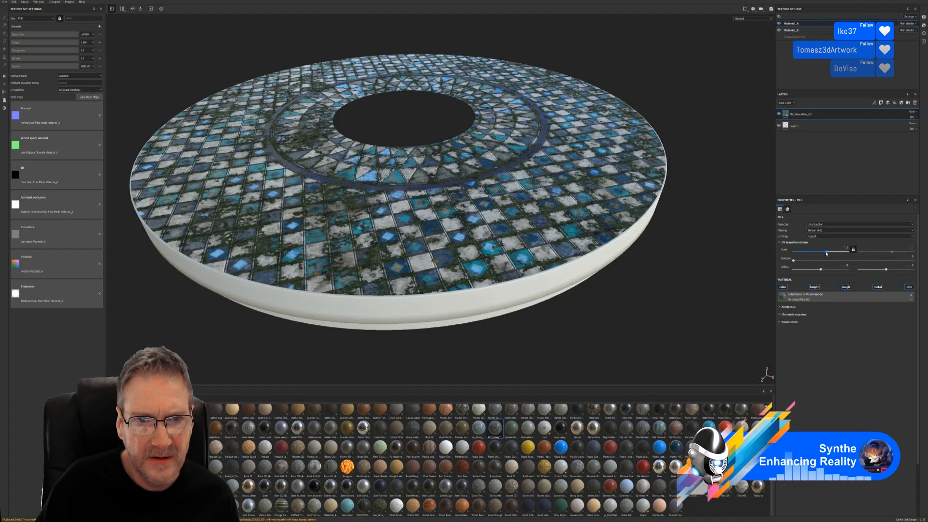
- Raise the UV scale of the mosaic tiles fill to about 1.7 and inspect the floor pattern from above and up close
drag(827, 253, 827, 253)
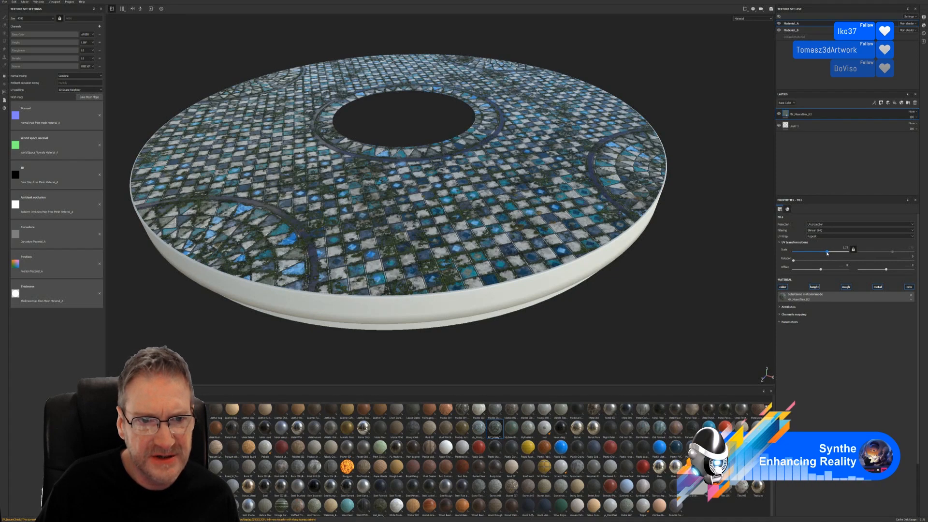
alt+drag(621, 308, 615, 343)
scroll(614, 342, up, 2)
scroll(473, 260, down, 3)
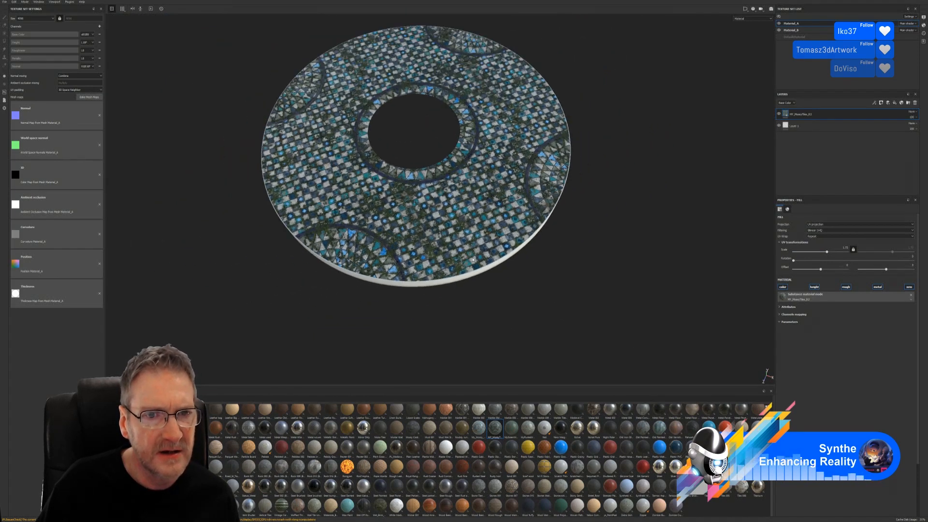
alt+drag(563, 235, 552, 216)
scroll(552, 216, up, 2)
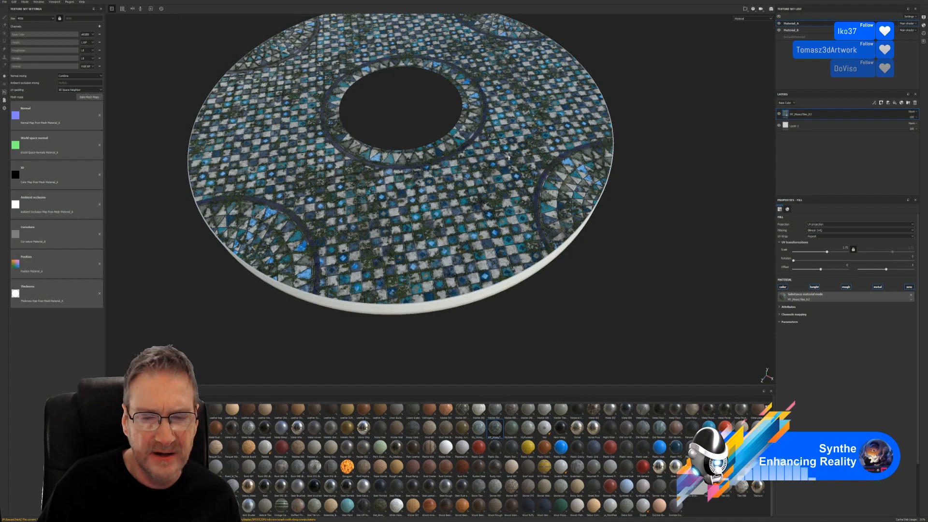
scroll(385, 260, up, 3)
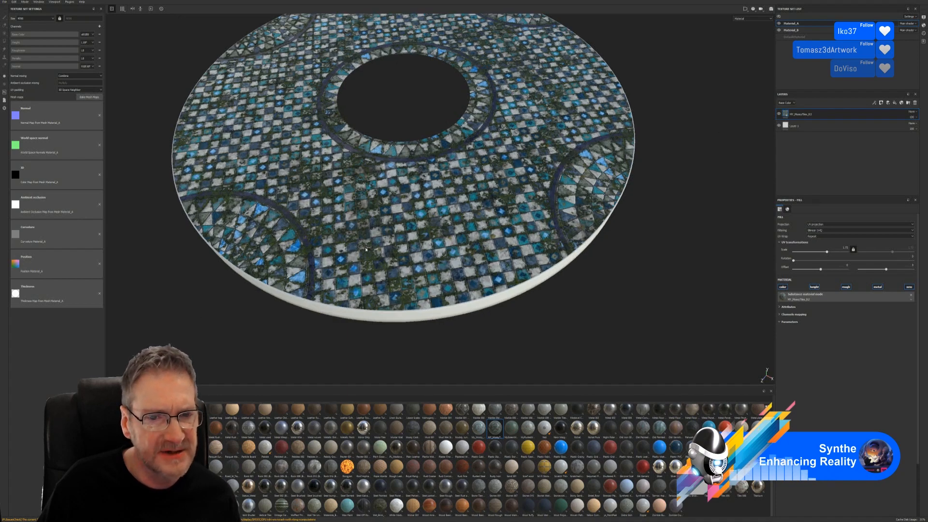
scroll(371, 253, up, 2)
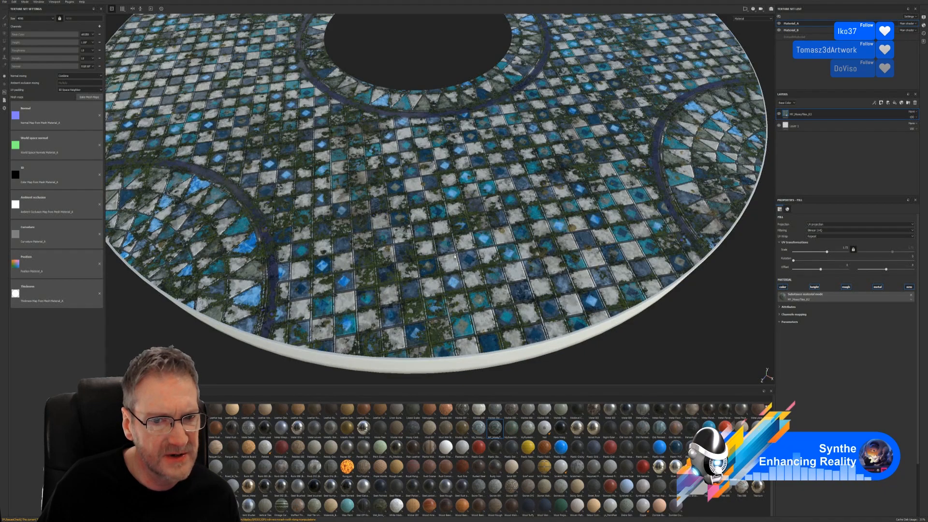
scroll(464, 242, up, 5)
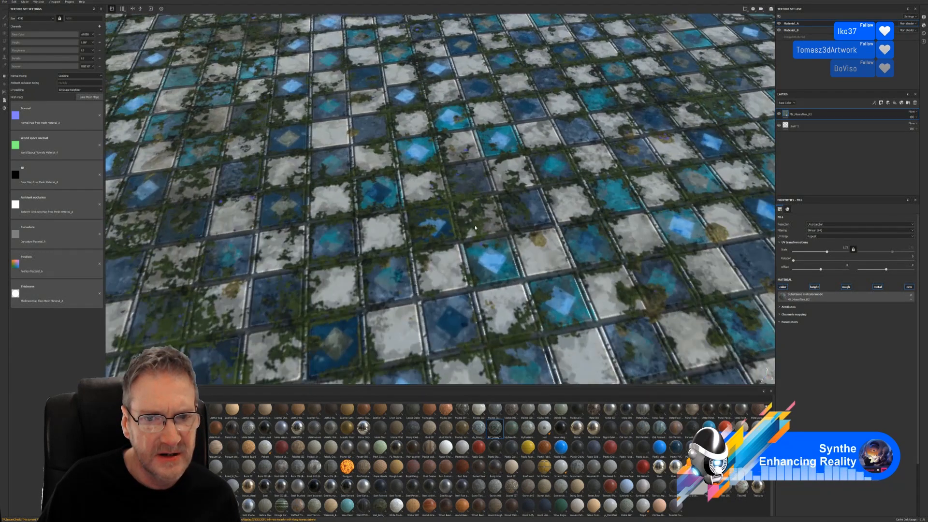
scroll(475, 228, down, 8)
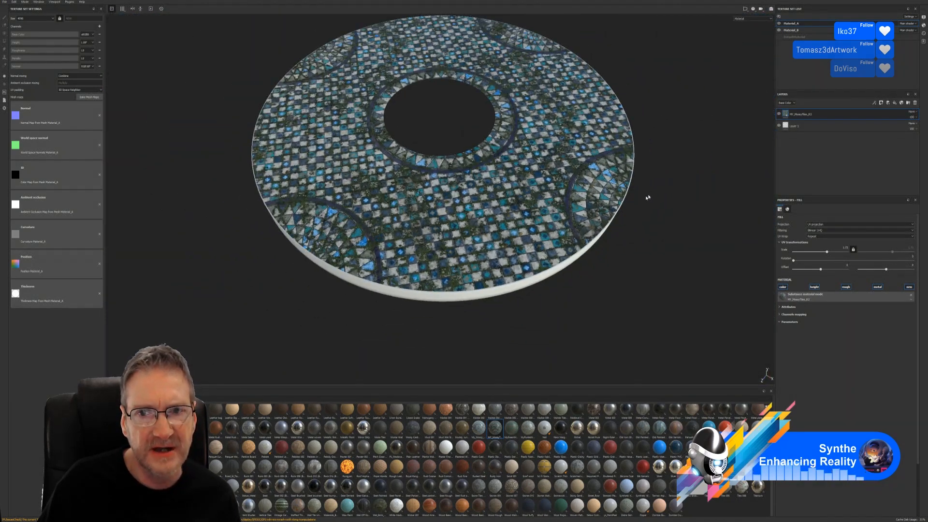
alt+drag(648, 198, 618, 229)
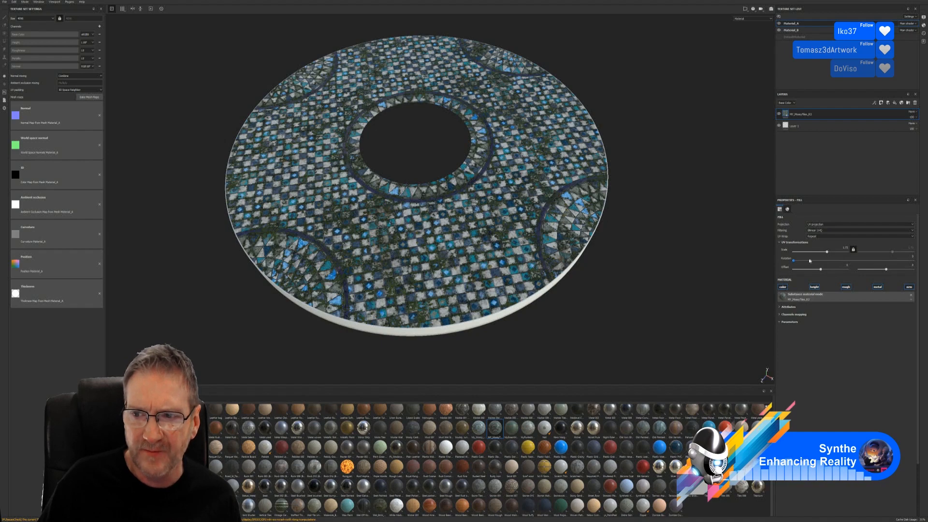
- Try UV scales of about 0.9, 1.3, 1.4 and 1.35 on the mosaic tiles fill to compare the ring around the opening
drag(827, 252, 825, 254)
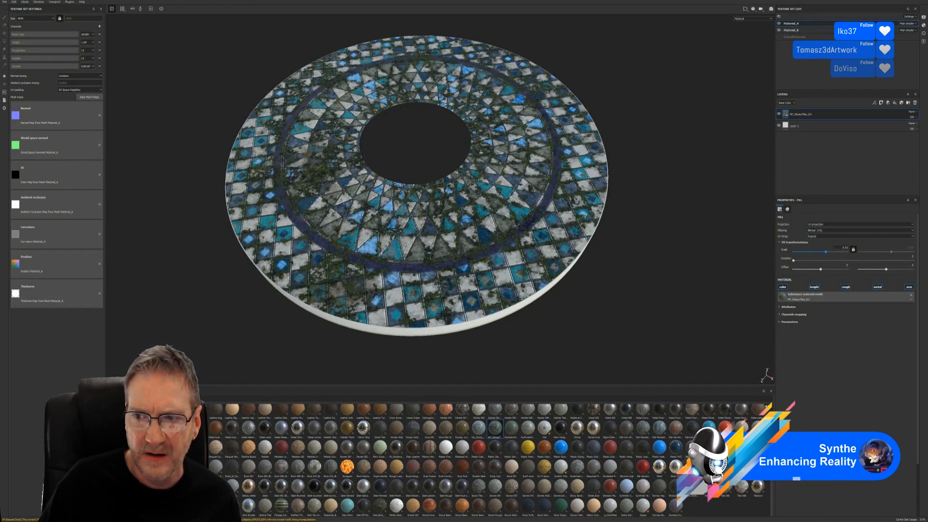
click(844, 248)
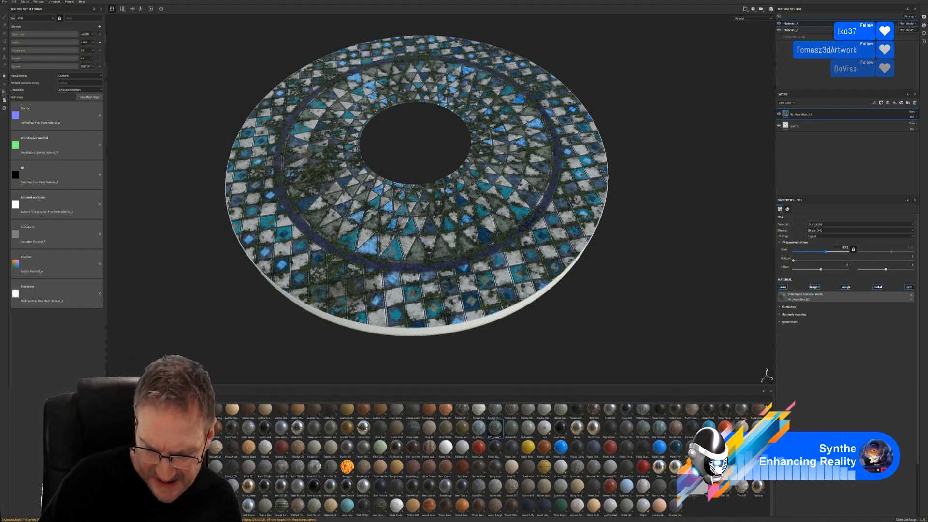
text(1.5)
key(Return)
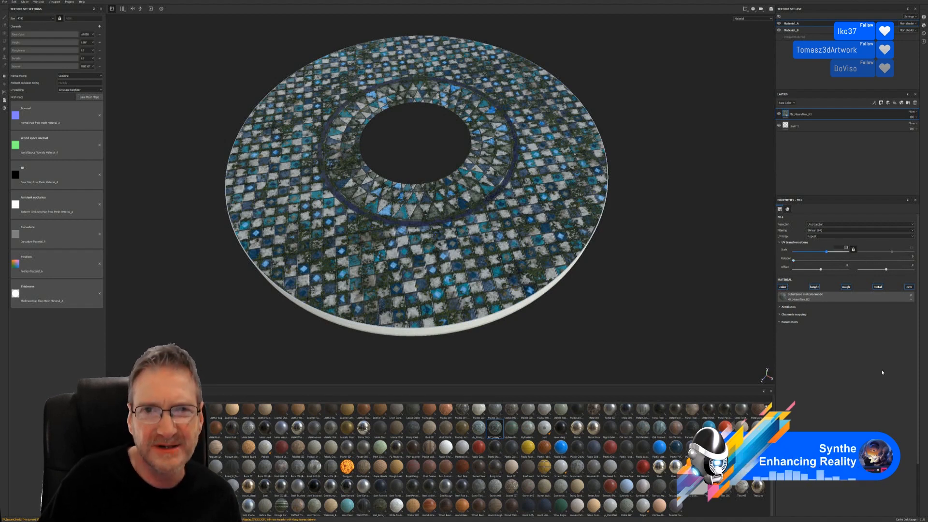
key(Return)
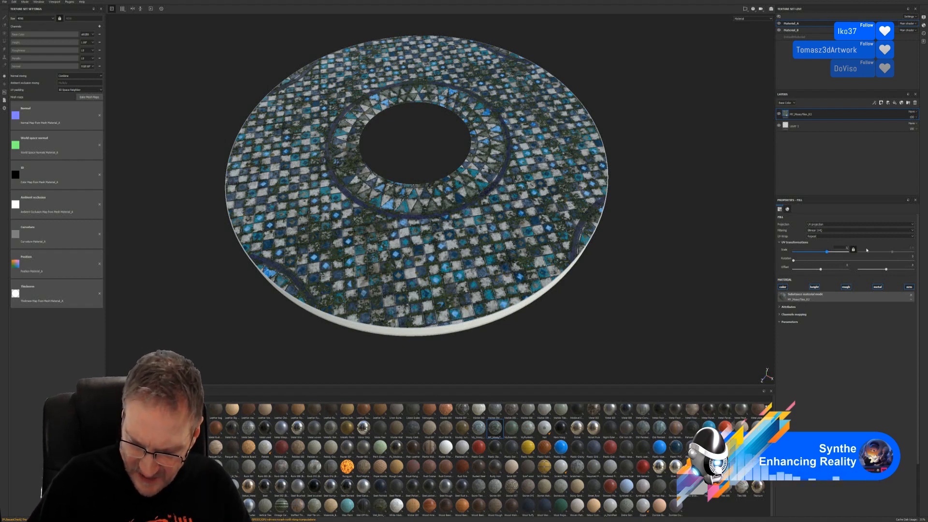
text(1.35)
key(Return)
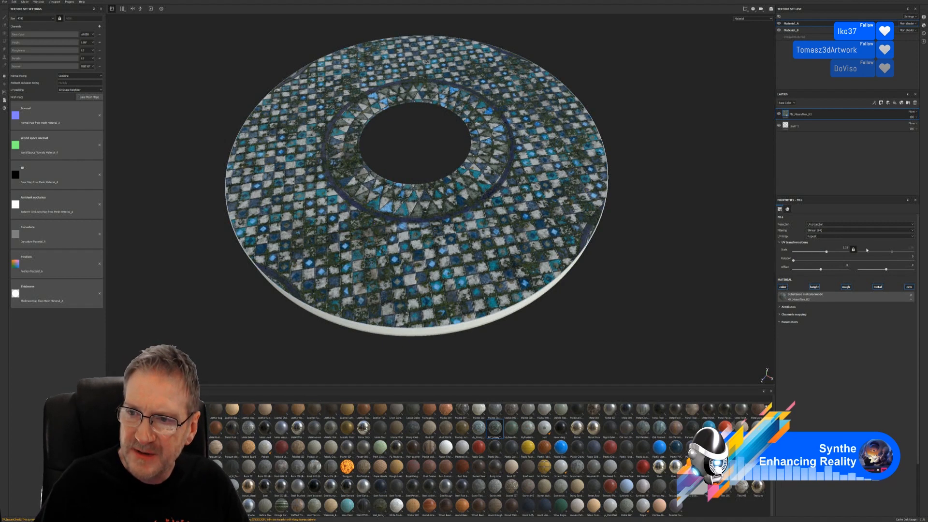
- Set the UV scale of the mosaic tiles fill on the terrace floor to 1.3
click(842, 247)
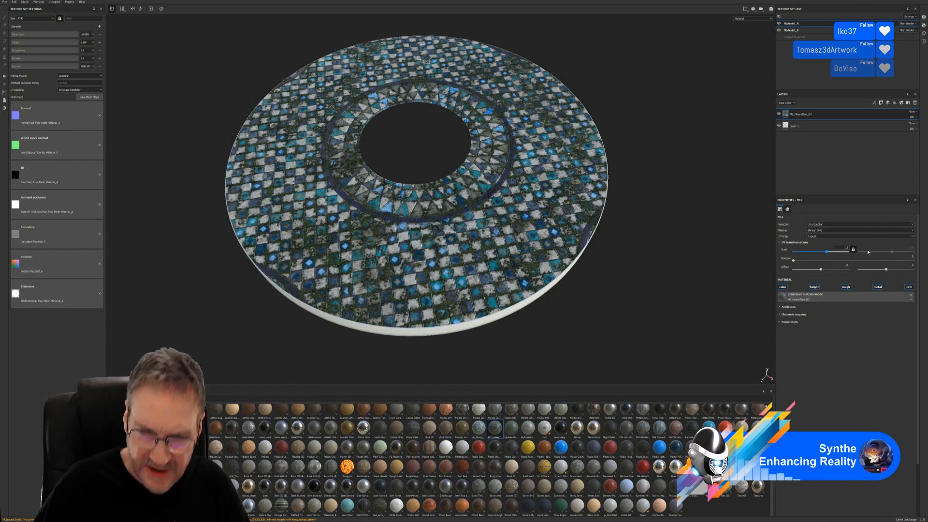
text(1.32)
key(Return)
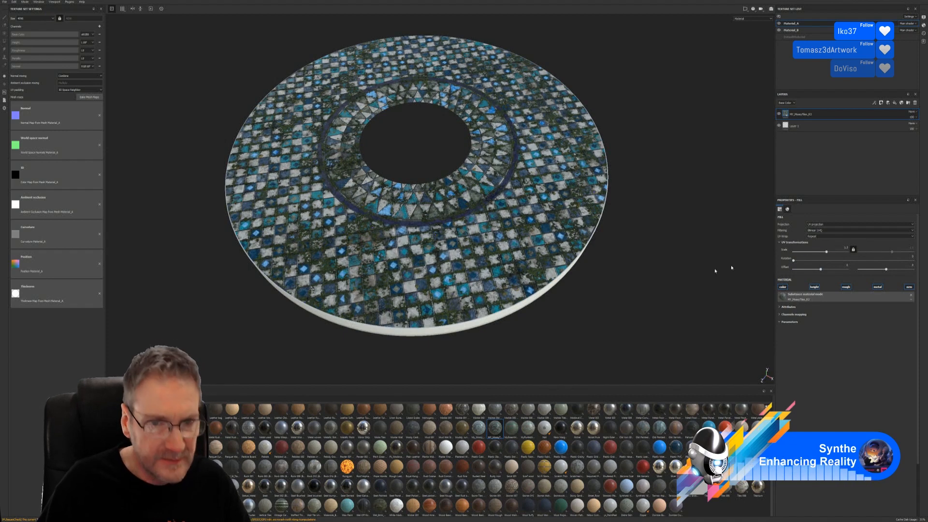
- Enlarge the material thumbnails and browse the library from its beginning for a material for the terrace base's white side
alt+drag(638, 289, 444, 323)
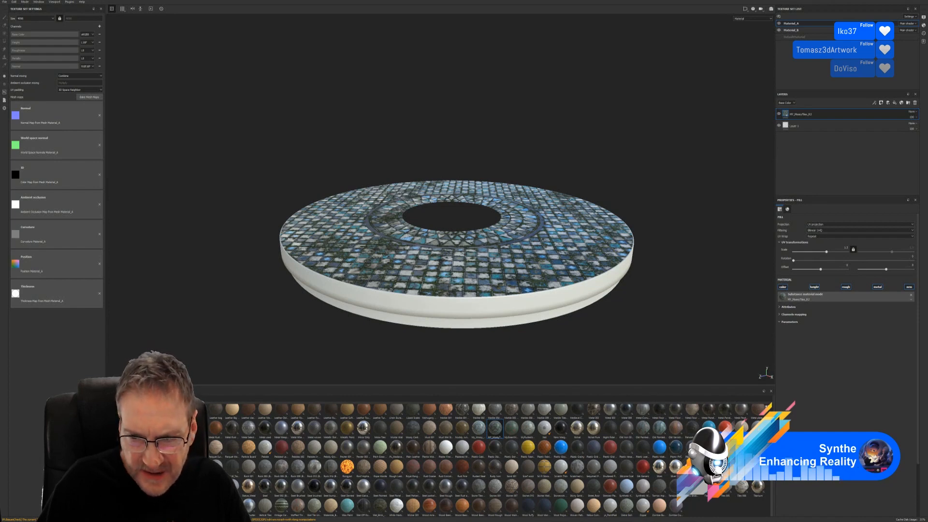
scroll(495, 430, up, 5)
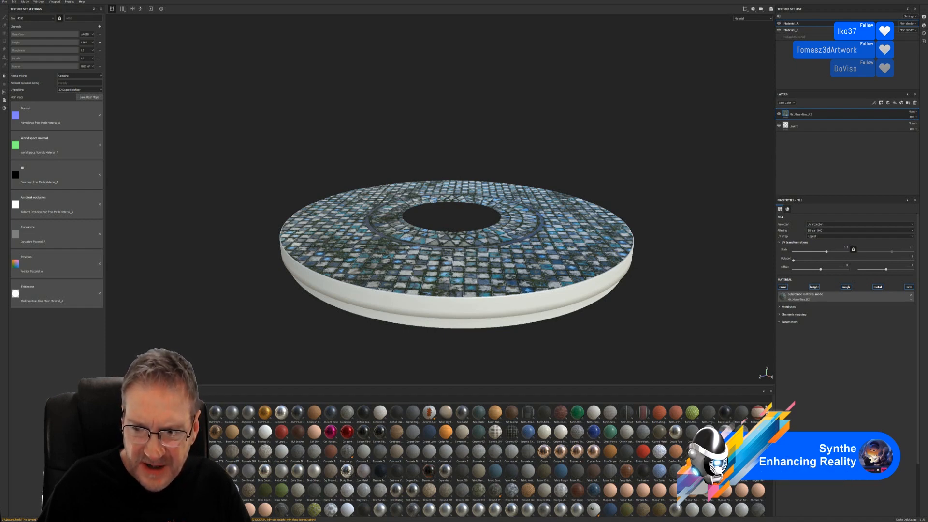
click(768, 410)
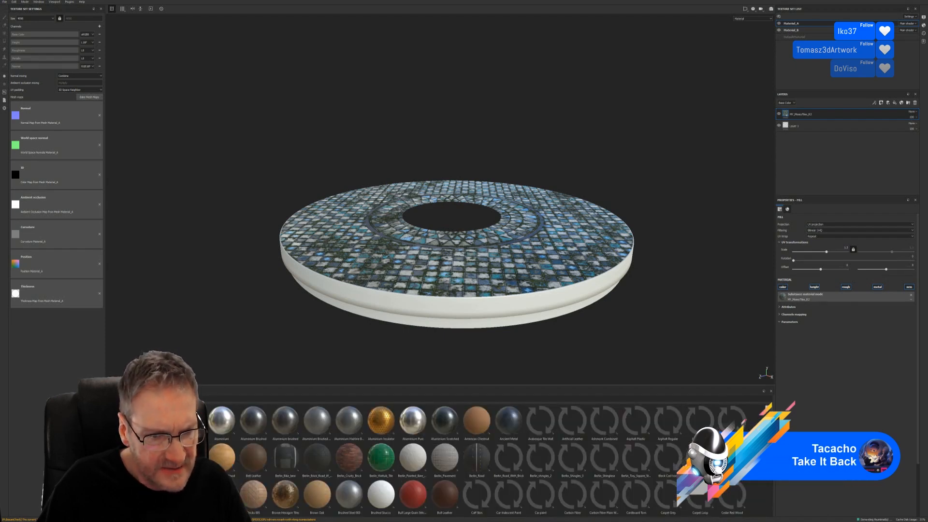
scroll(479, 460, down, 3)
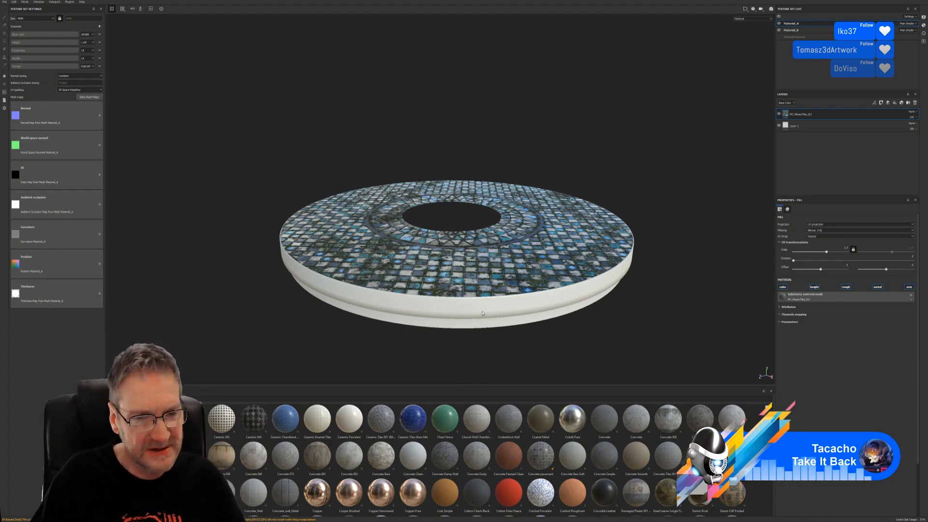
- Apply the checkered dark ceramic material to the disc's rim in the Material_B texture set
click(253, 424)
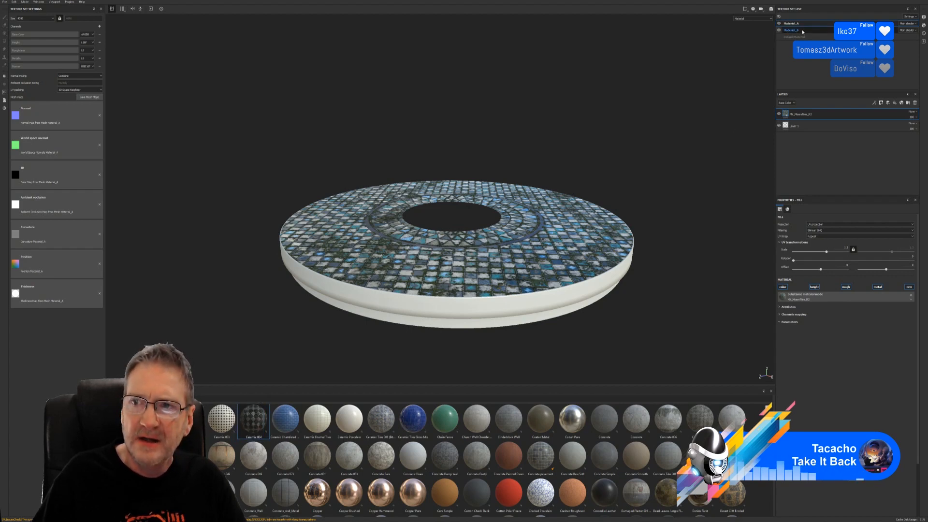
click(779, 31)
click(779, 31)
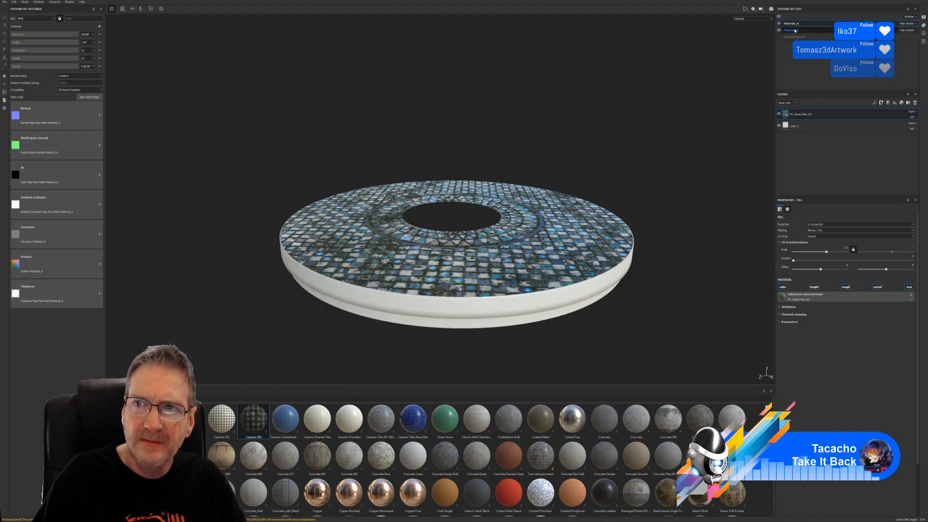
click(795, 31)
drag(254, 425, 399, 321)
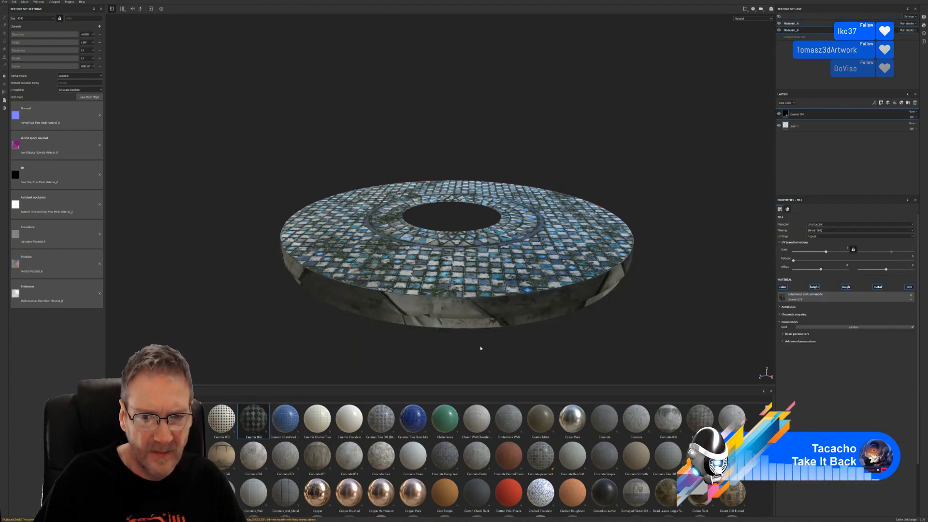
- Increase the UV scale of the ceramic fill so the pattern repeats more finely around the rim
alt+drag(480, 348, 487, 342)
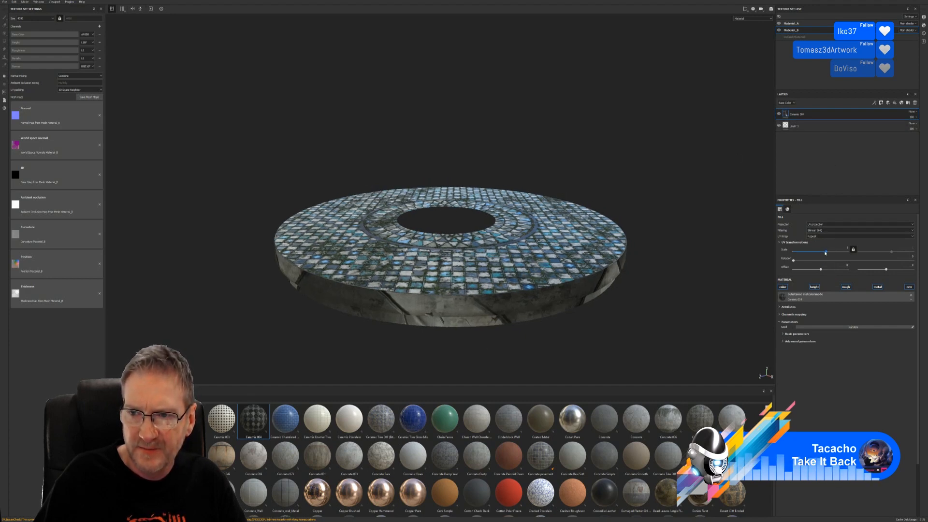
drag(826, 253, 832, 252)
alt+drag(626, 333, 562, 311)
scroll(566, 313, down, 4)
alt+middle_drag(568, 315, 465, 245)
alt+drag(465, 246, 405, 246)
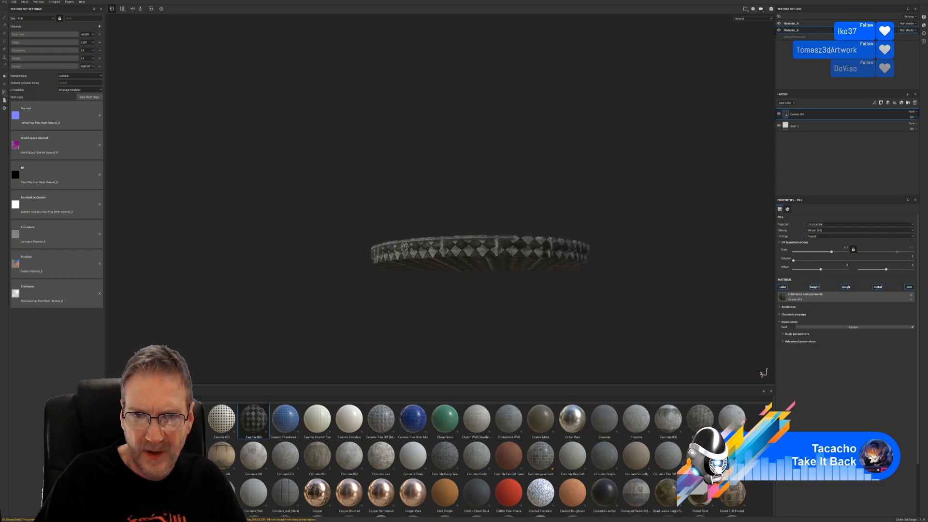
- In the ceramic's advanced parameters, set the tile number to 5 and turn the frame off
click(784, 342)
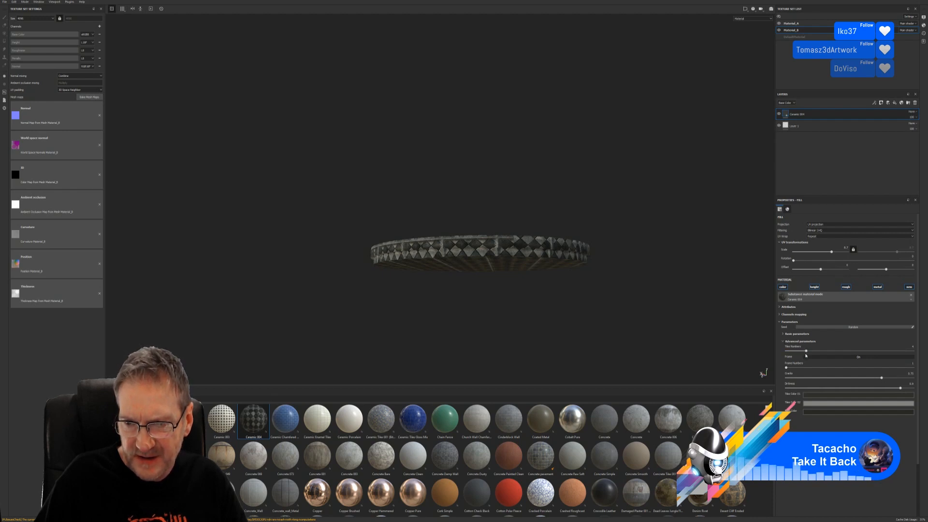
mouse_move(806, 352)
mouse_down()
mouse_move(781, 356)
mouse_move(815, 355)
mouse_up()
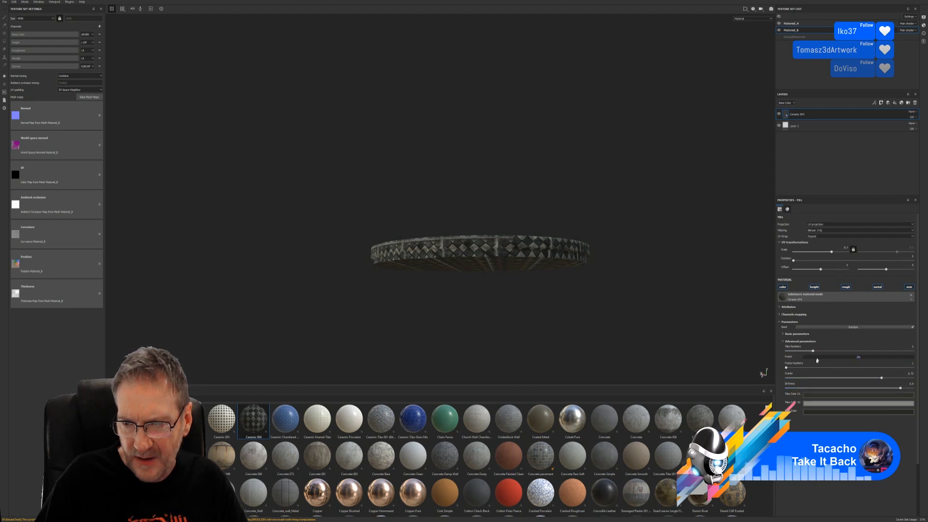
click(855, 357)
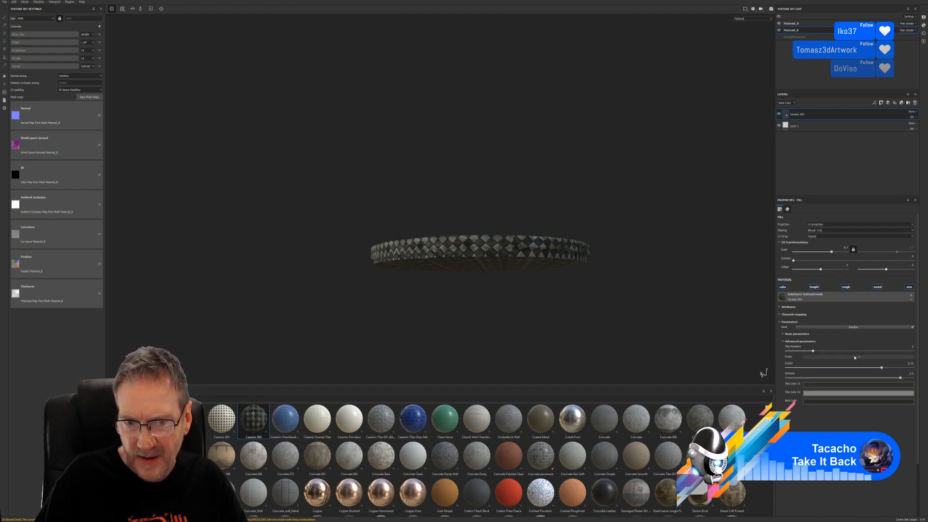
- Add the Concrete Damp Wall material over the ceramic on the disc's rim
alt+drag(537, 304, 518, 311)
scroll(525, 290, up, 6)
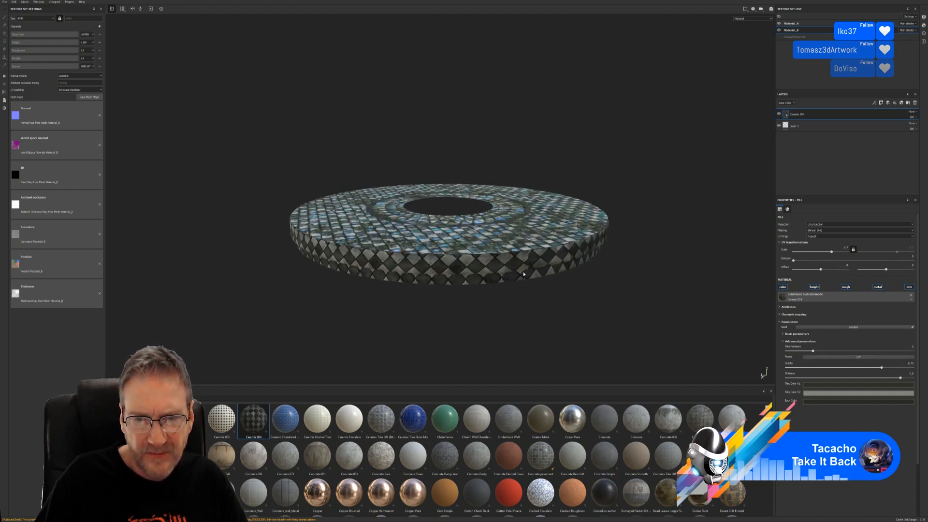
alt+drag(562, 268, 387, 285)
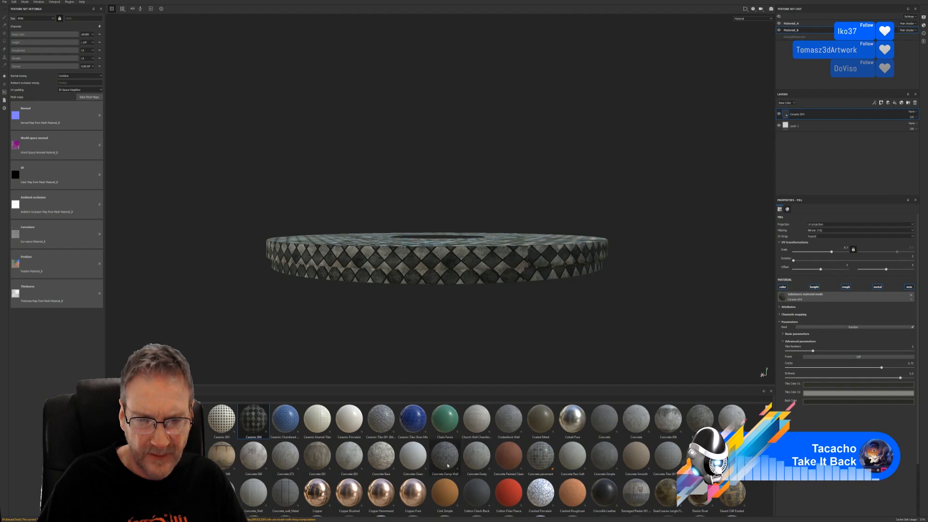
drag(448, 464, 494, 274)
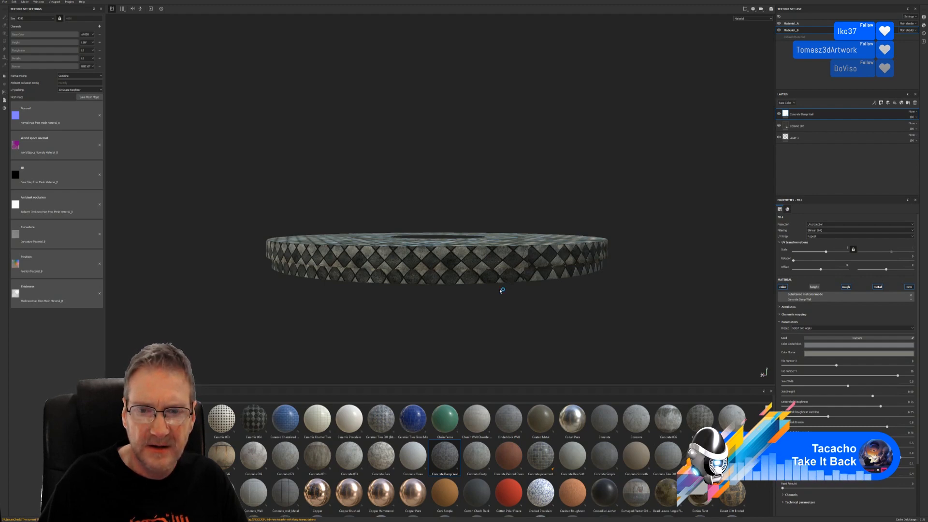
- Switch to 3ds Max and send the selected circular floor object to Substance Painter again
key(alt+Tab)
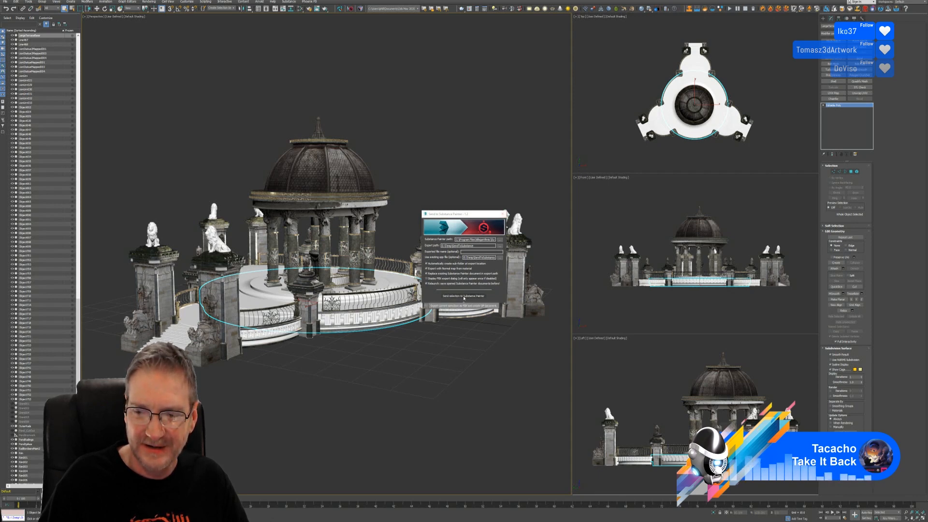
right_click(460, 521)
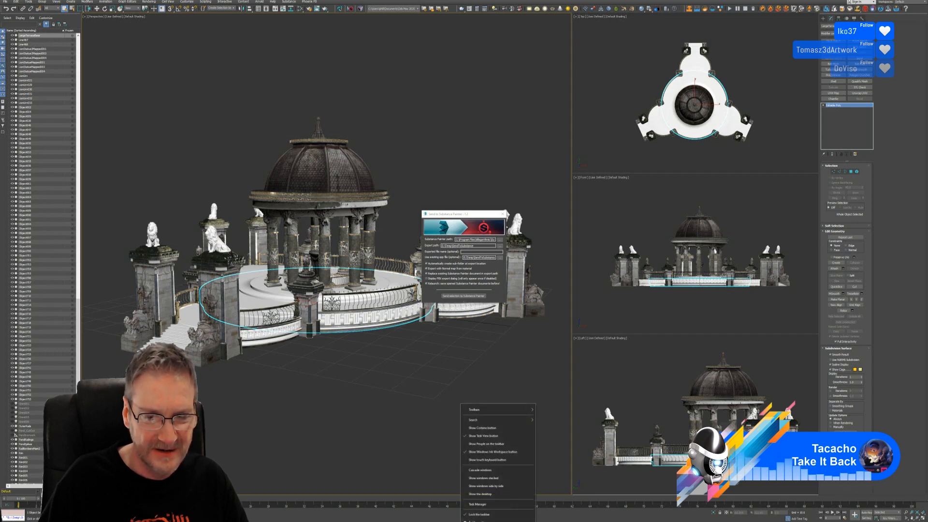
click(479, 393)
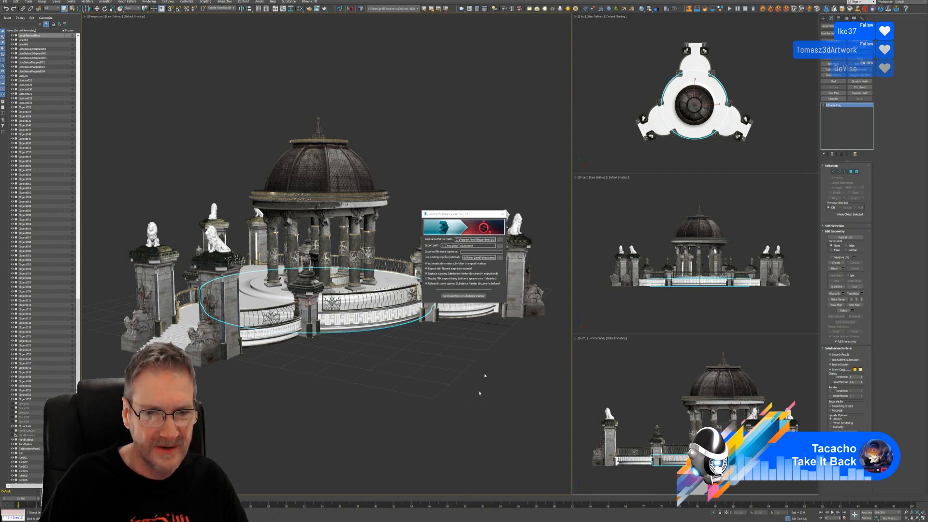
click(461, 296)
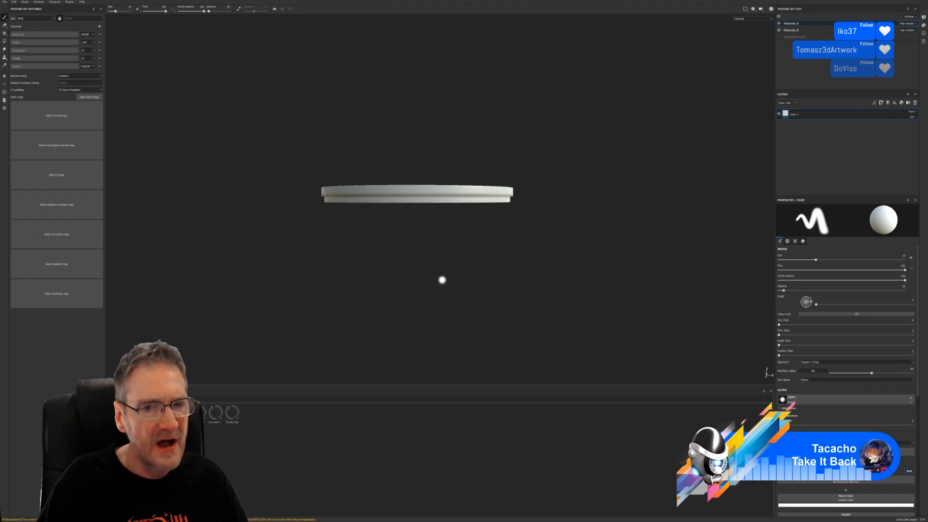
- Bake the mesh maps for all texture sets, choosing the output size and using the low poly mesh as the high poly mesh
mouse_move(404, 261)
alt+mouse_down()
mouse_move(393, 265)
mouse_move(473, 287)
alt+mouse_up()
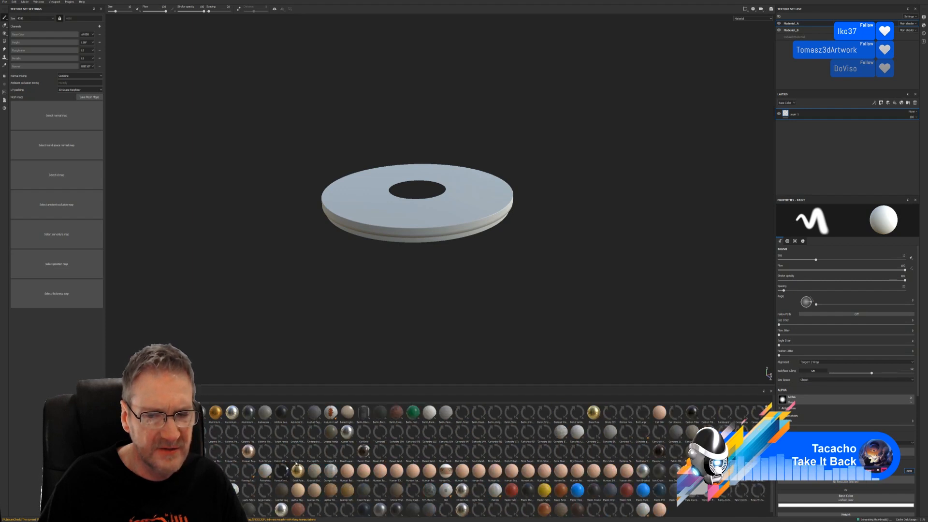
scroll(432, 196, up, 3)
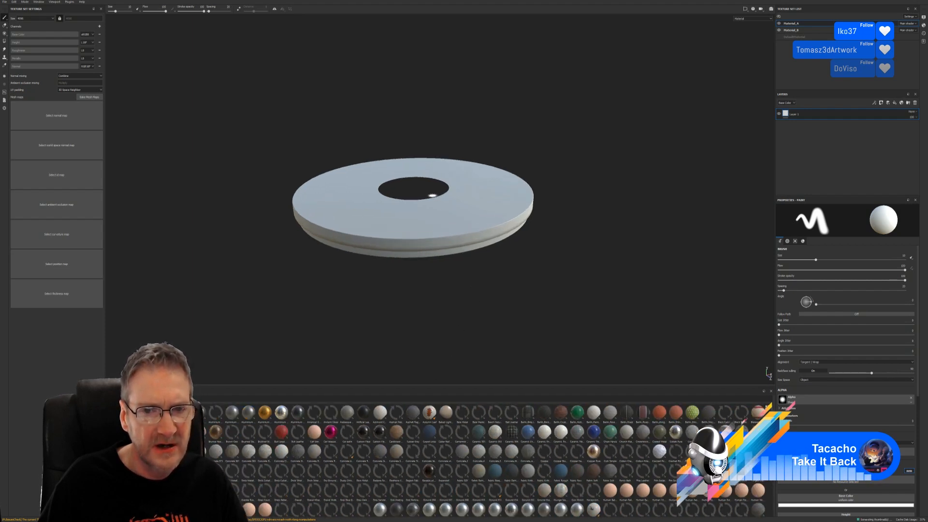
scroll(433, 195, up, 2)
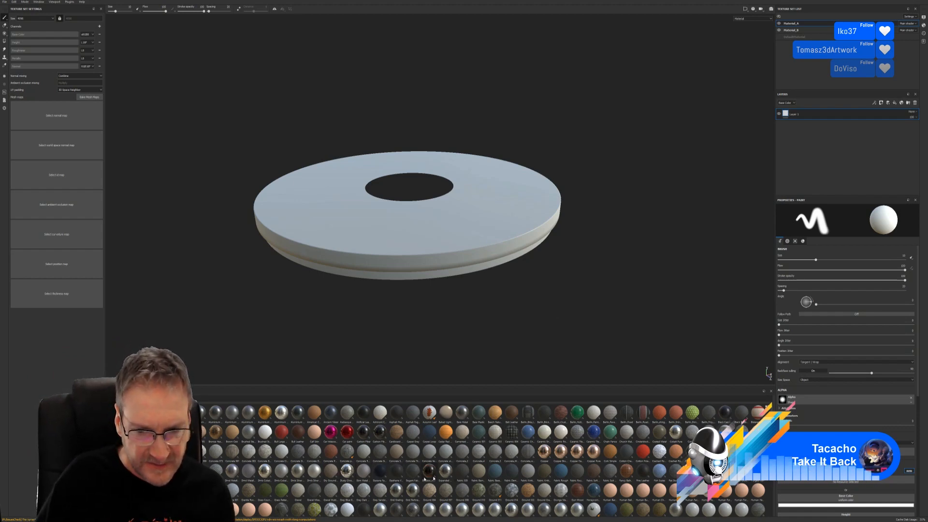
scroll(556, 466, down, 3)
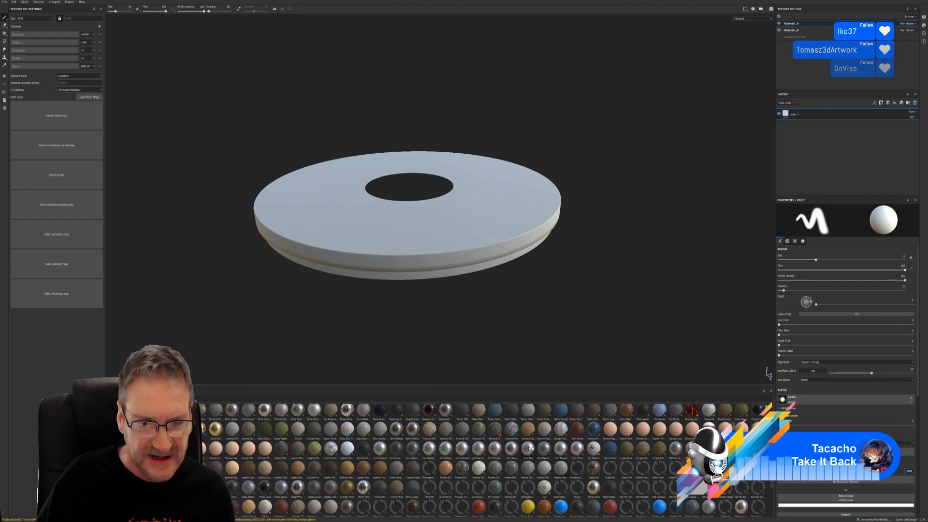
click(82, 97)
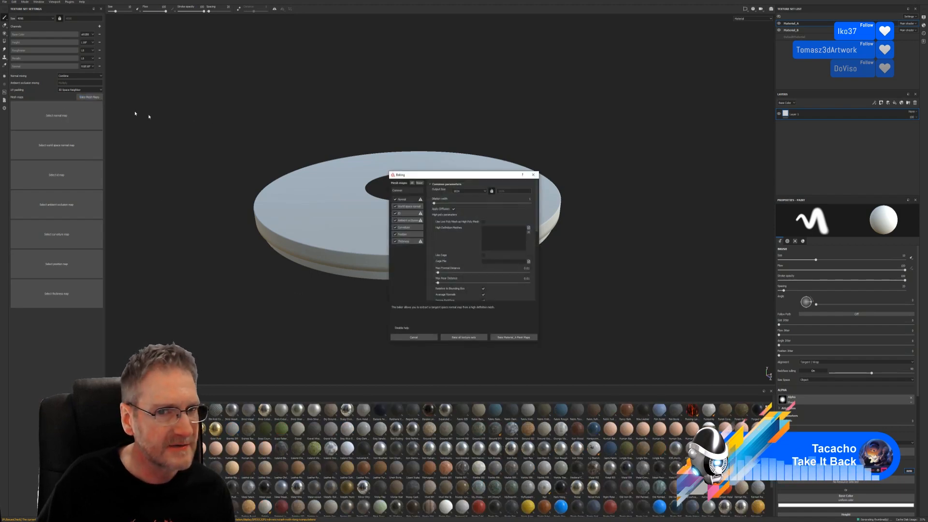
click(480, 190)
click(456, 214)
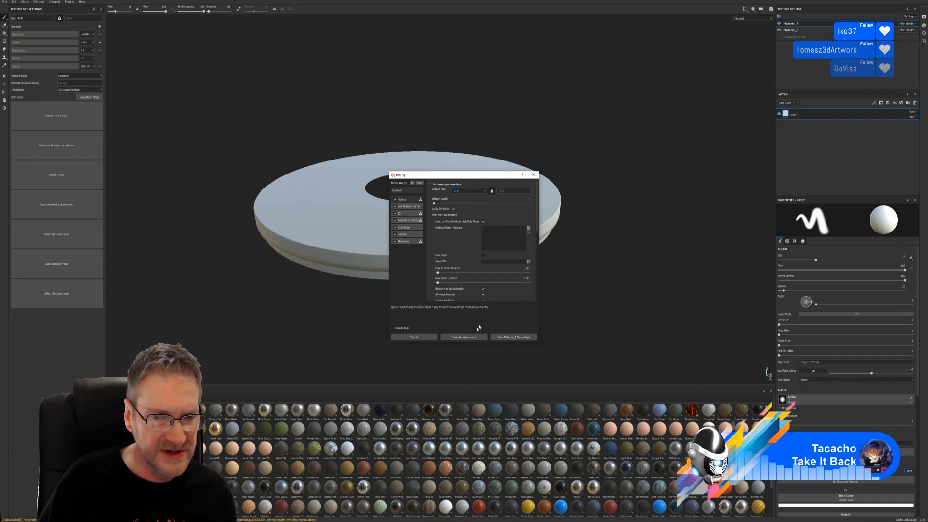
click(464, 337)
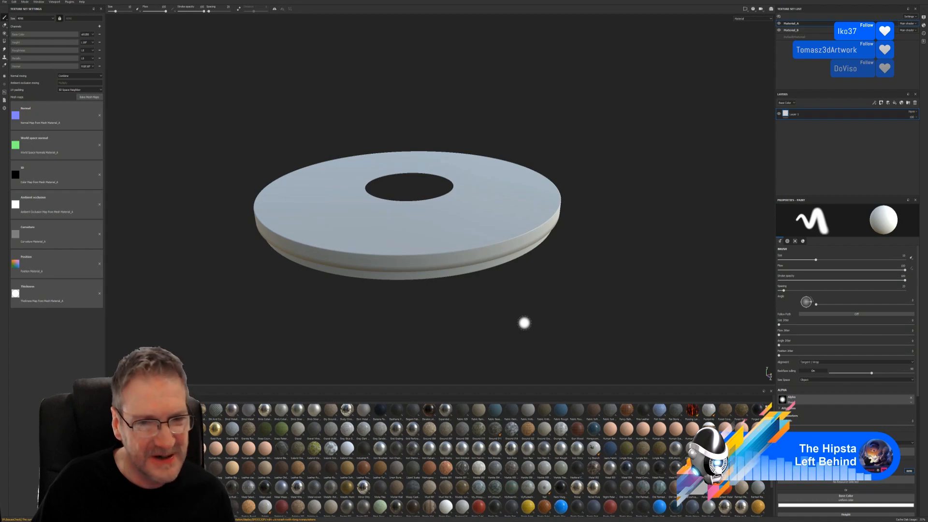
- Apply the blue mosaic tile material to the disc's top face in Material_A and set its UV scale to 1.3
mouse_move(507, 321)
alt+mouse_down()
mouse_move(506, 296)
mouse_move(526, 345)
alt+mouse_up()
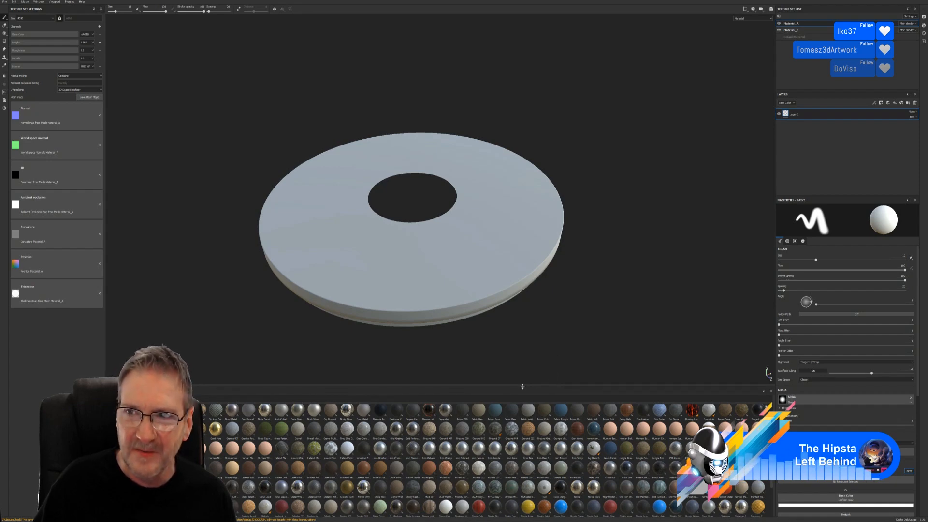
click(779, 24)
click(780, 23)
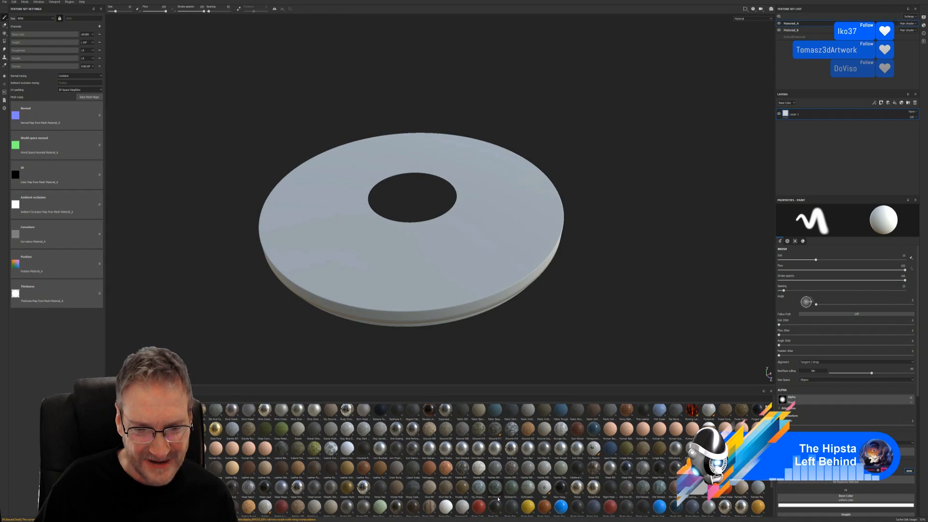
drag(498, 498, 485, 272)
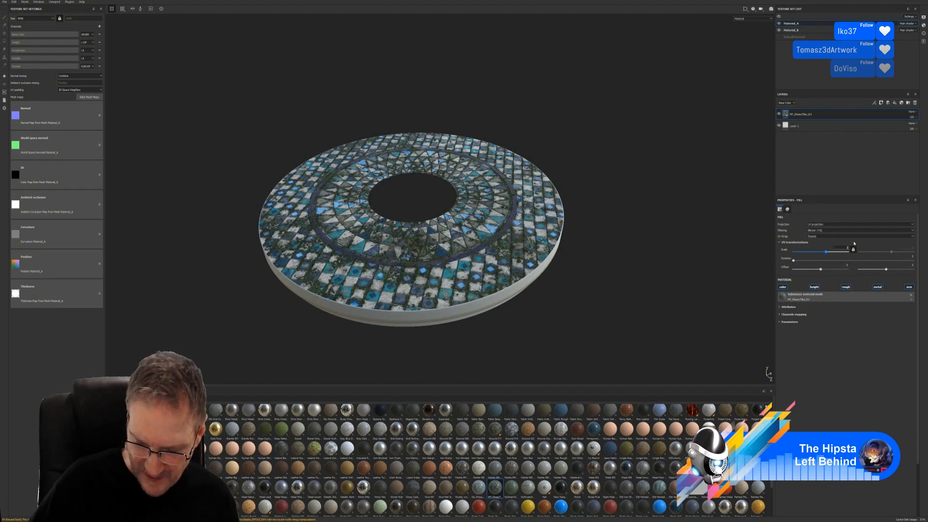
key(Return)
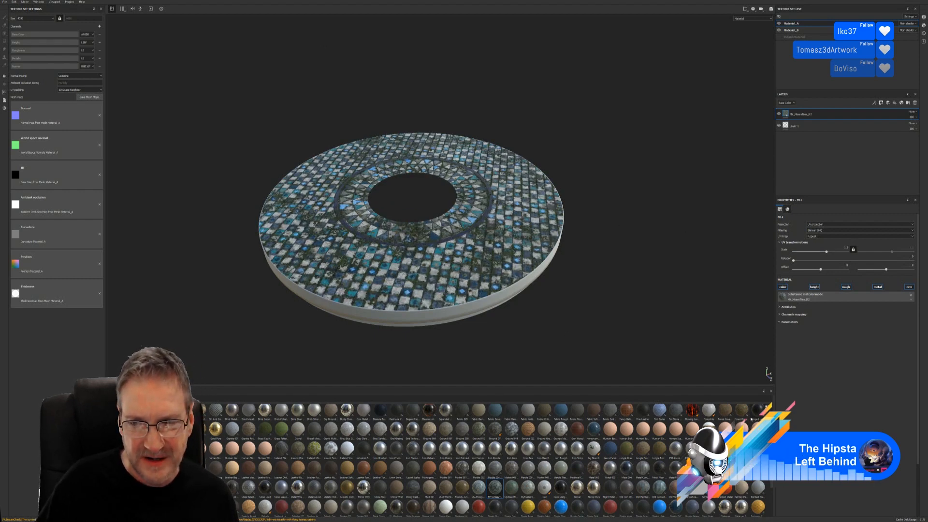
- Apply the concrete floor material to the disc's rim in the Material_B texture set
alt+drag(395, 324, 511, 320)
scroll(432, 447, up, 3)
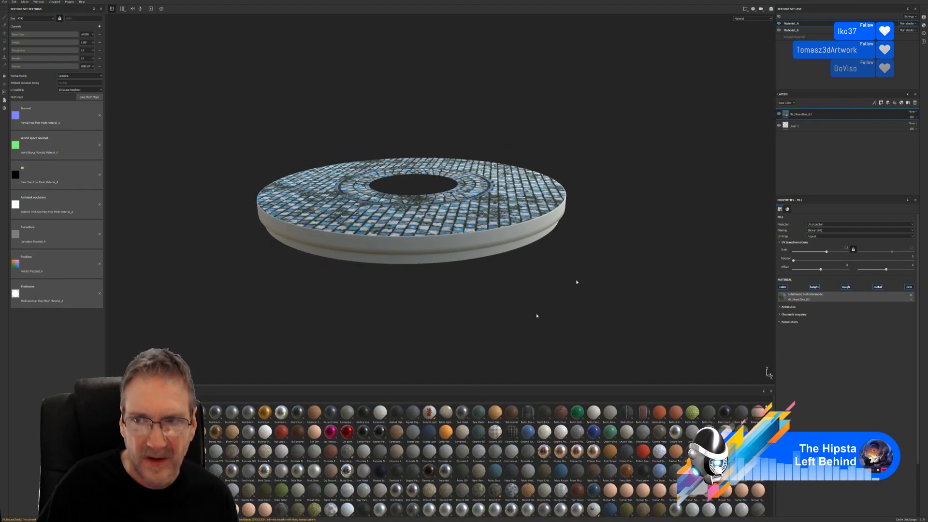
click(798, 31)
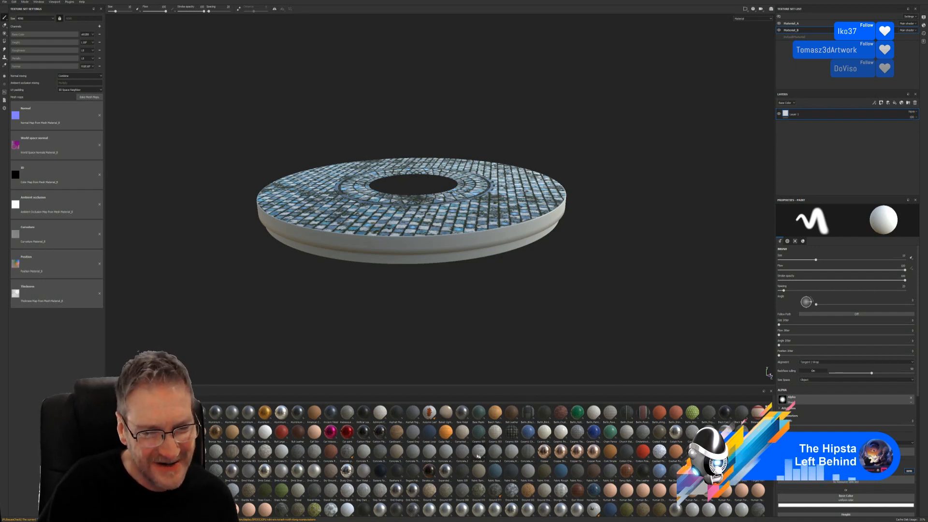
mouse_move(477, 455)
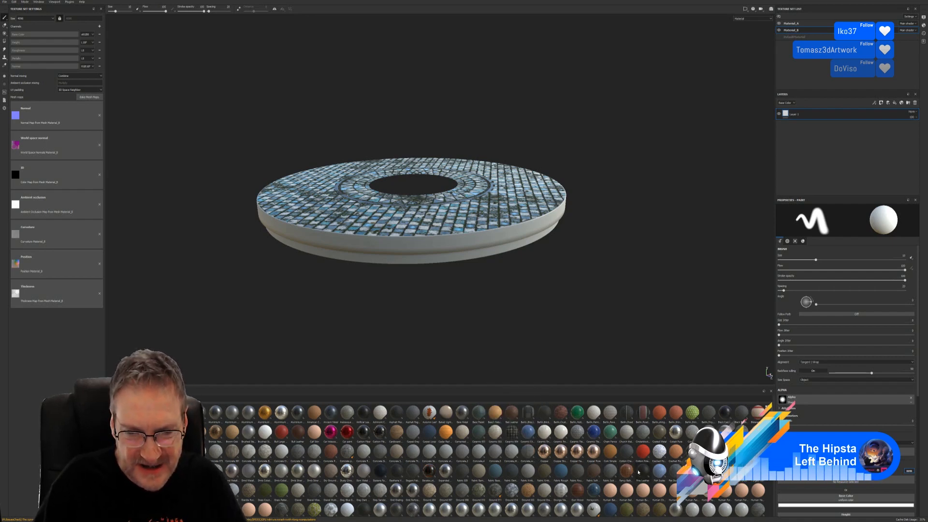
mouse_move(638, 473)
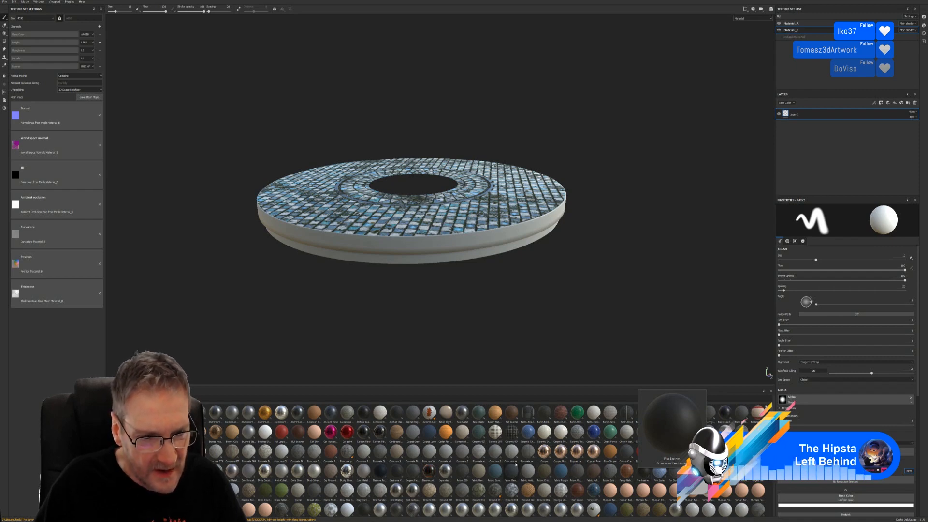
mouse_move(516, 465)
scroll(515, 465, down, 3)
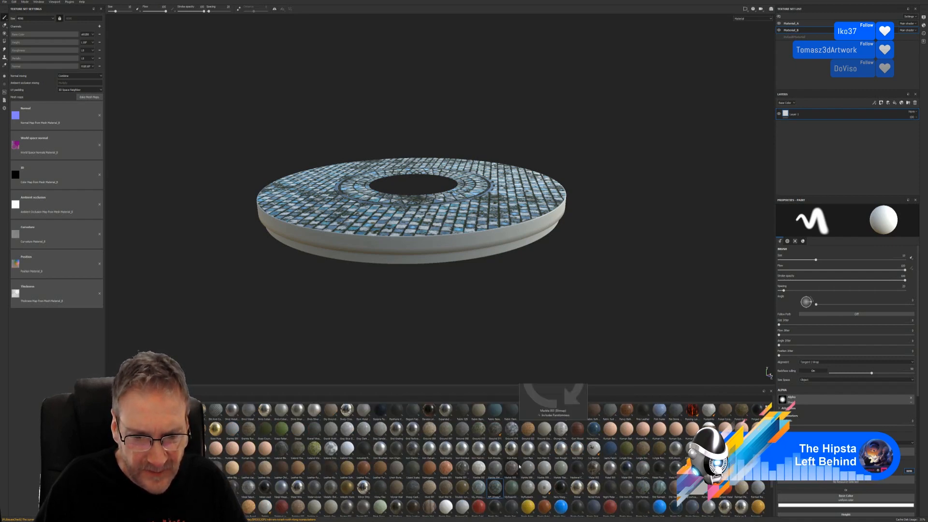
mouse_move(408, 492)
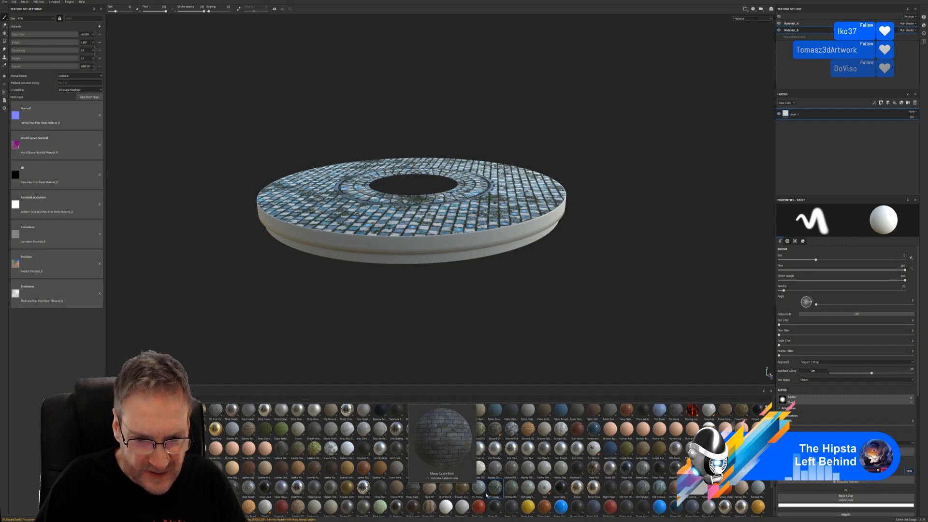
scroll(483, 493, down, 3)
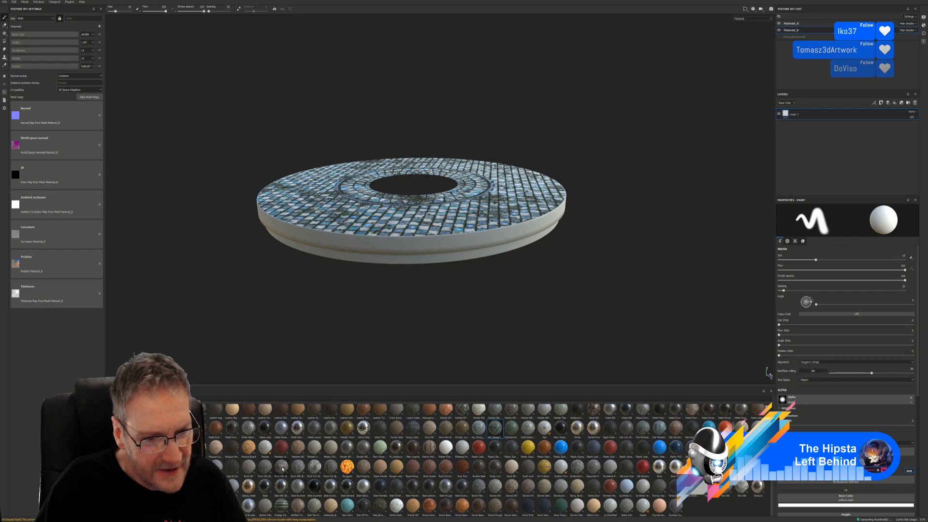
mouse_move(283, 469)
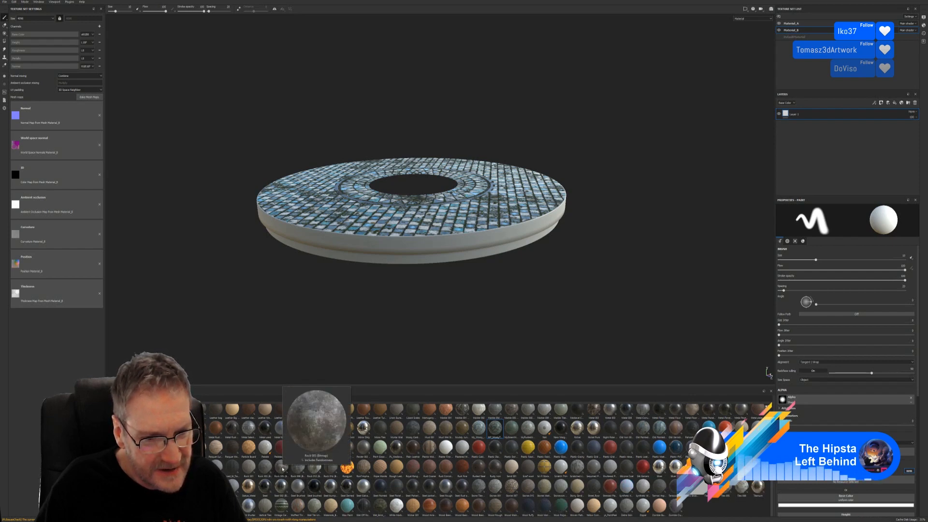
mouse_move(235, 470)
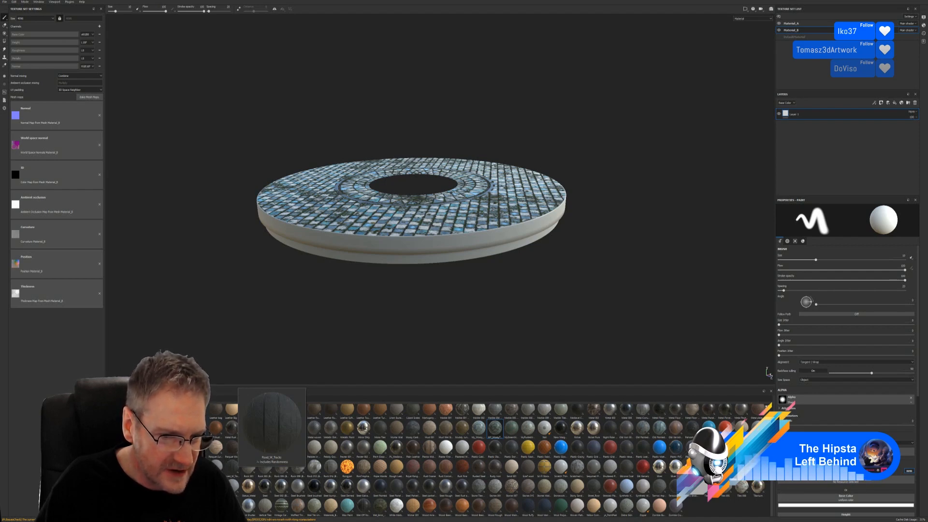
mouse_move(205, 467)
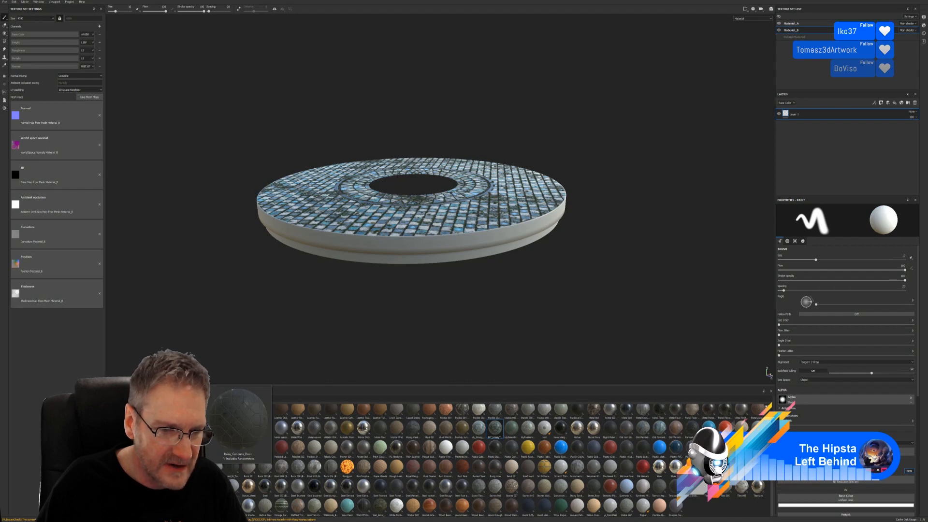
drag(495, 427, 446, 263)
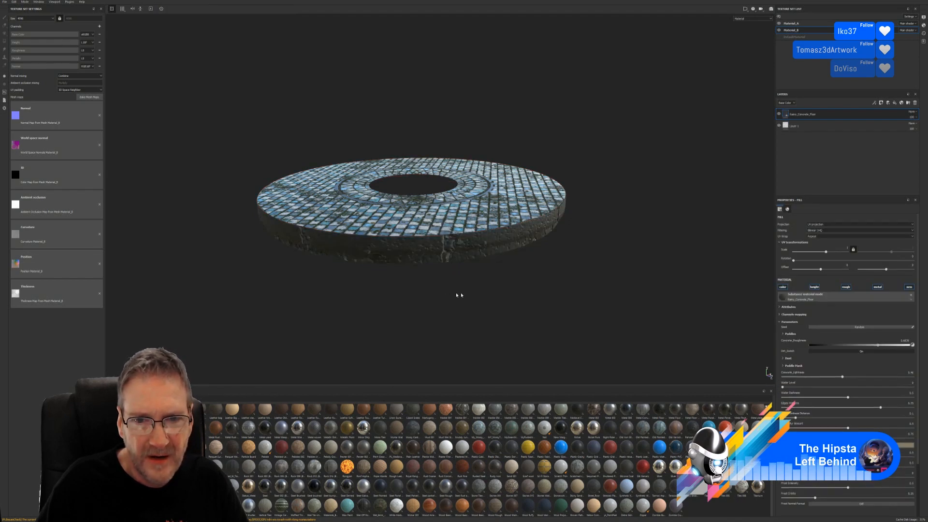
- Increase the UV scale of the rim's concrete floor fill so its paving pattern repeats smaller, and inspect the rim
click(834, 252)
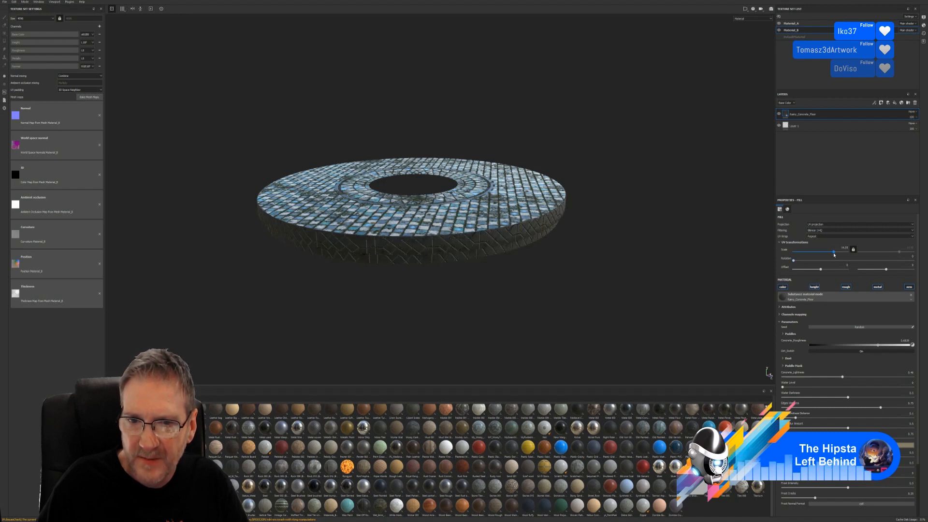
click(840, 252)
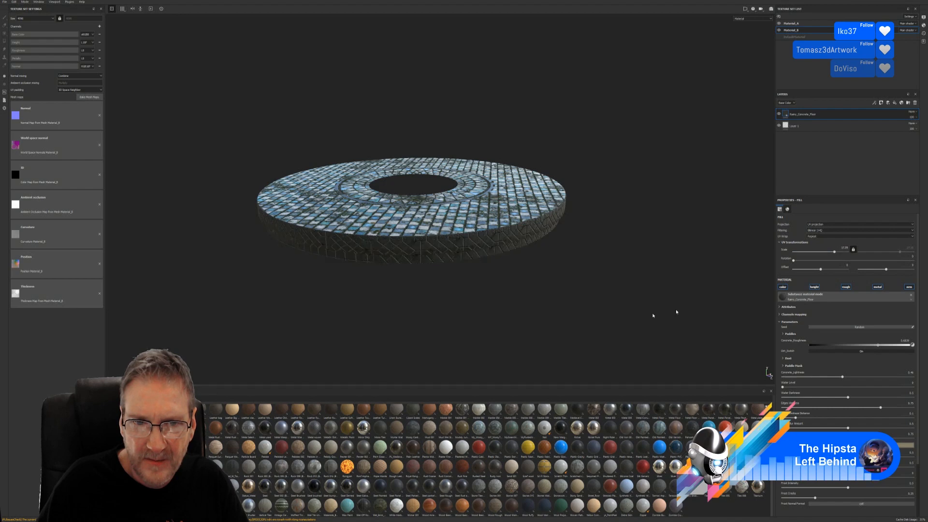
alt+drag(662, 312, 491, 310)
scroll(468, 266, up, 5)
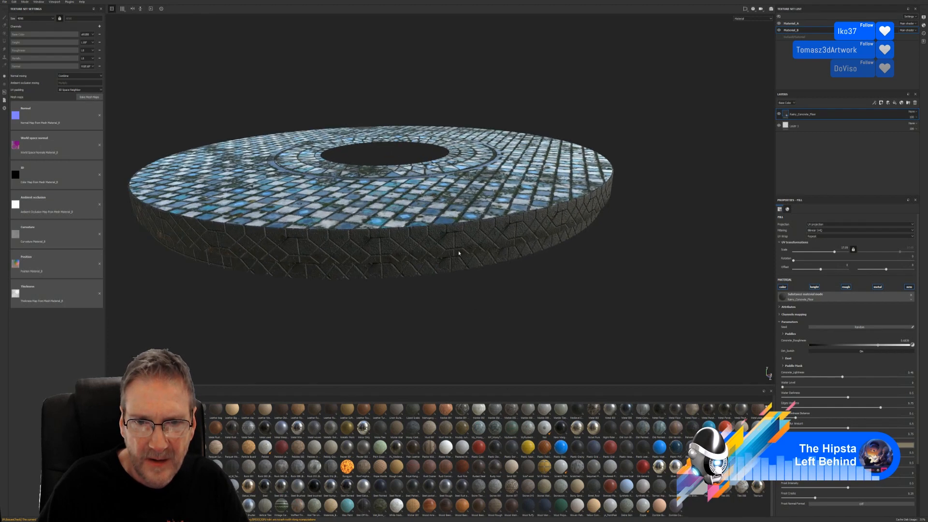
alt+drag(468, 267, 435, 233)
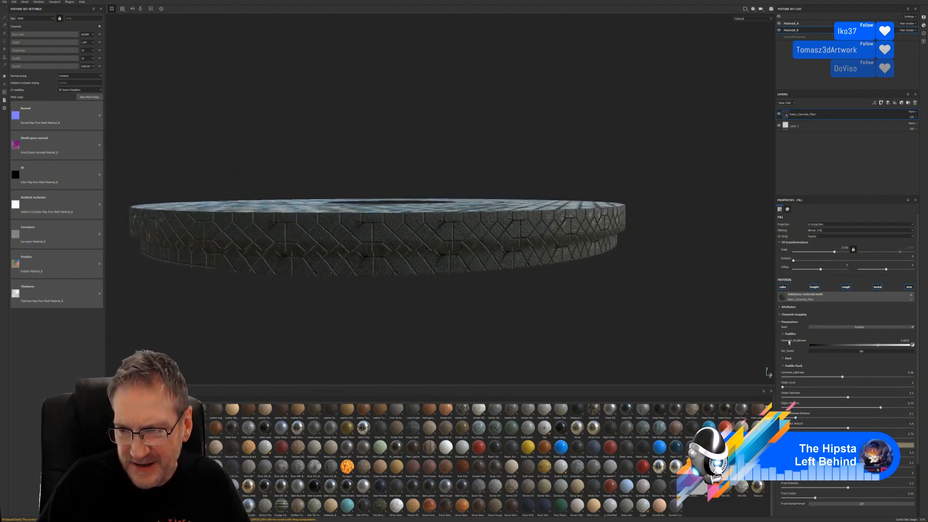
- Set the rim material's Edges Wetness and Water Darkness to 0
scroll(822, 382, down, 2)
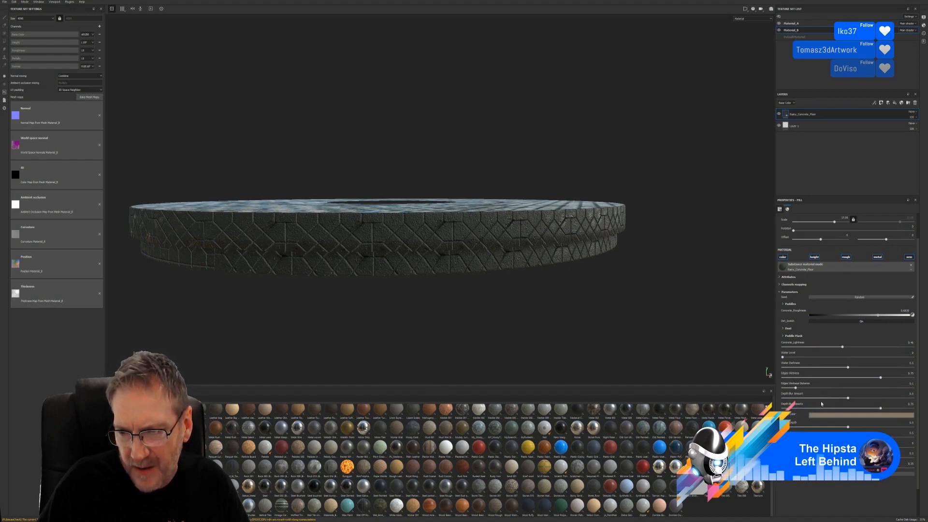
click(823, 377)
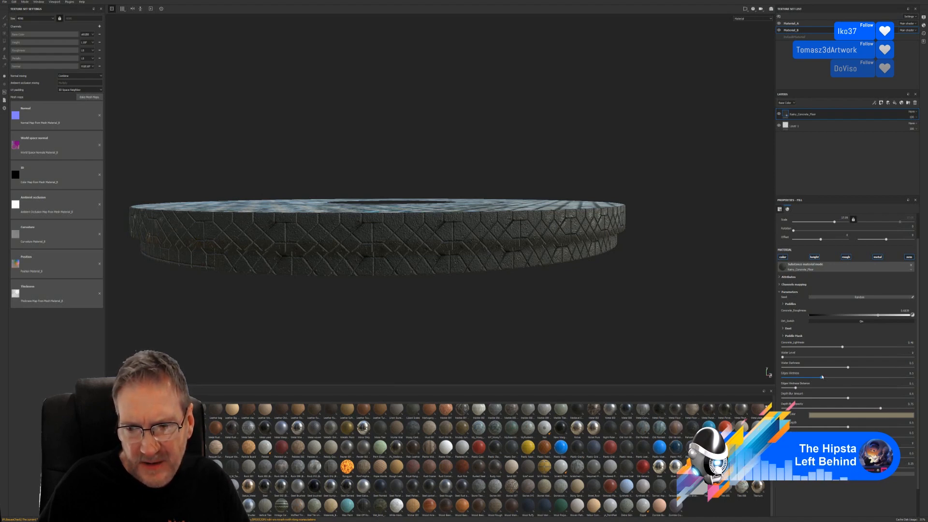
click(795, 378)
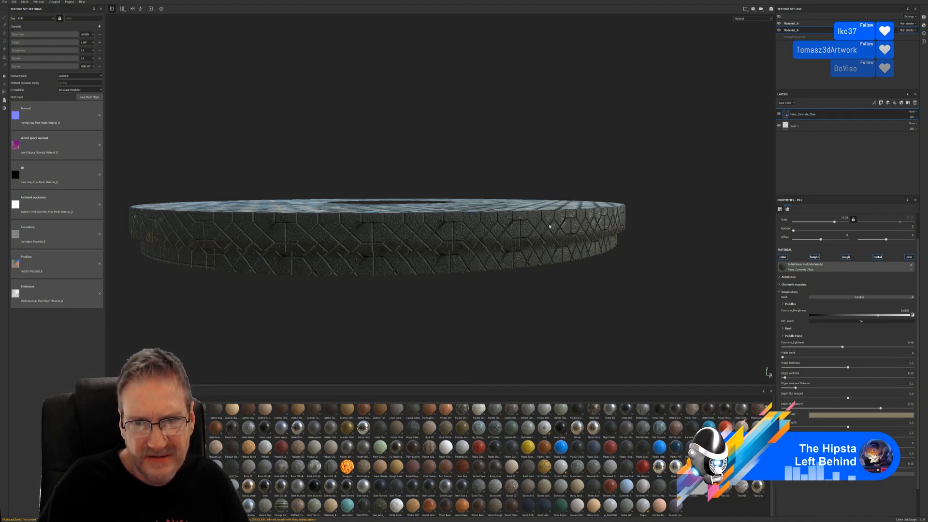
drag(787, 378, 778, 379)
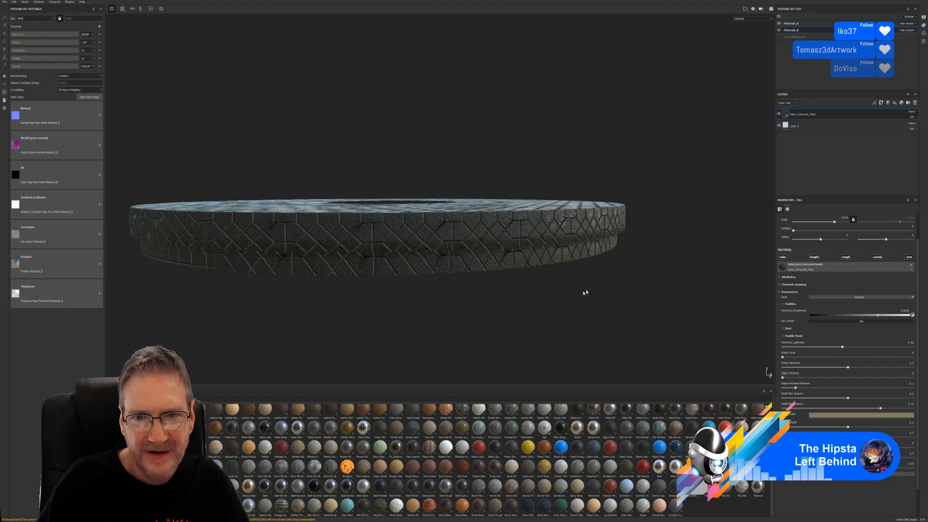
alt+drag(566, 292, 605, 335)
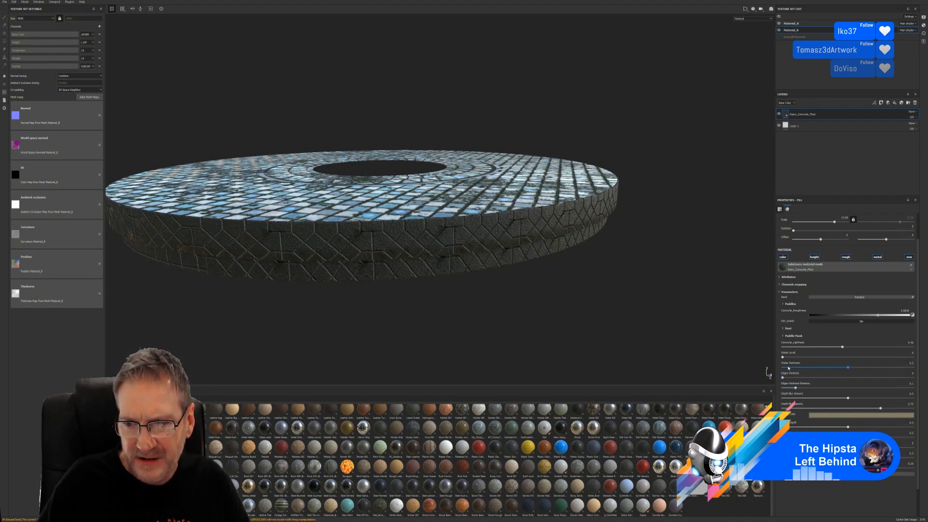
drag(782, 368, 783, 369)
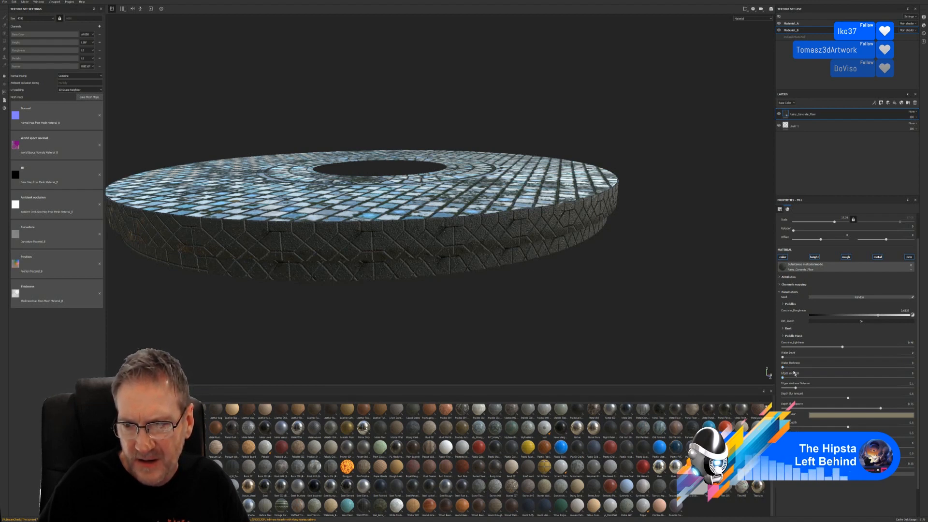
- Lower the rim material's Edges Wetness Distance to 0.05 and its Depth Blur Amount to 0.1
click(815, 388)
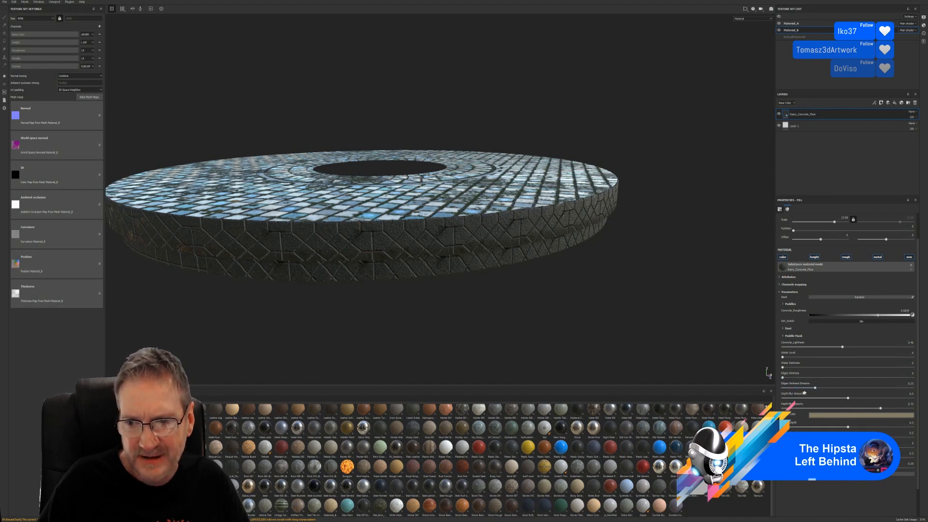
click(789, 388)
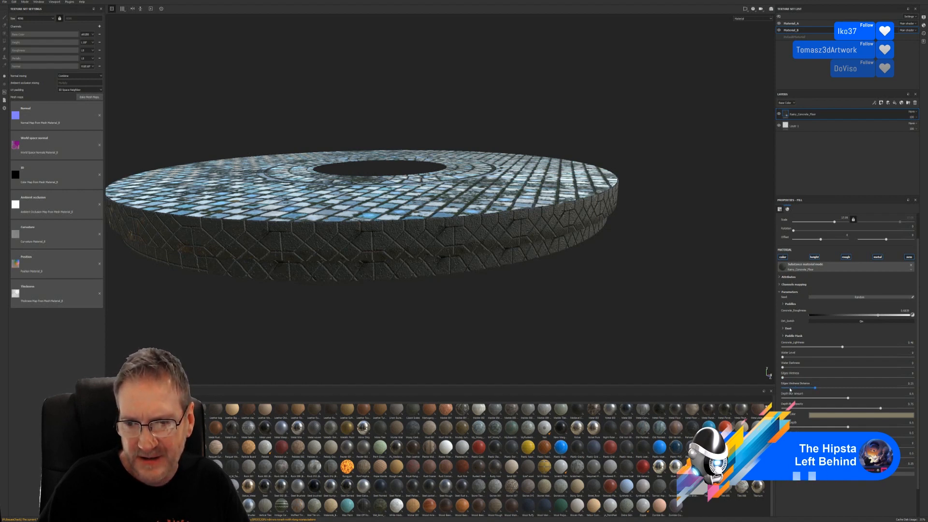
click(861, 397)
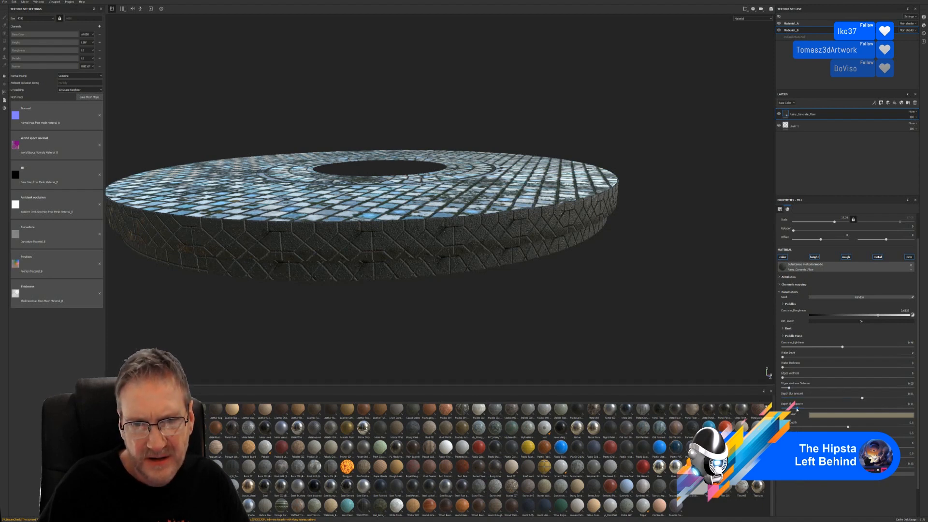
click(796, 397)
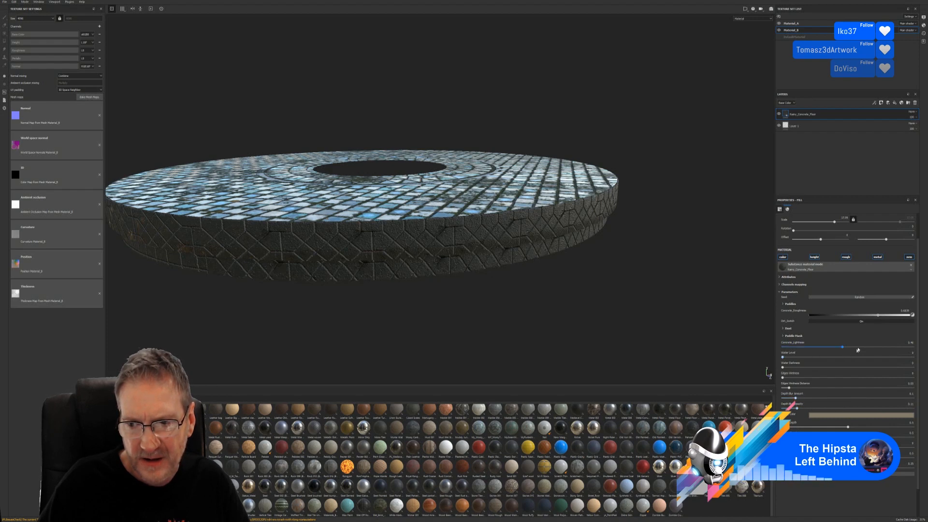
- Try lighter and darker settings for the rim's Concrete_Lightness and settle on 0.37
click(882, 348)
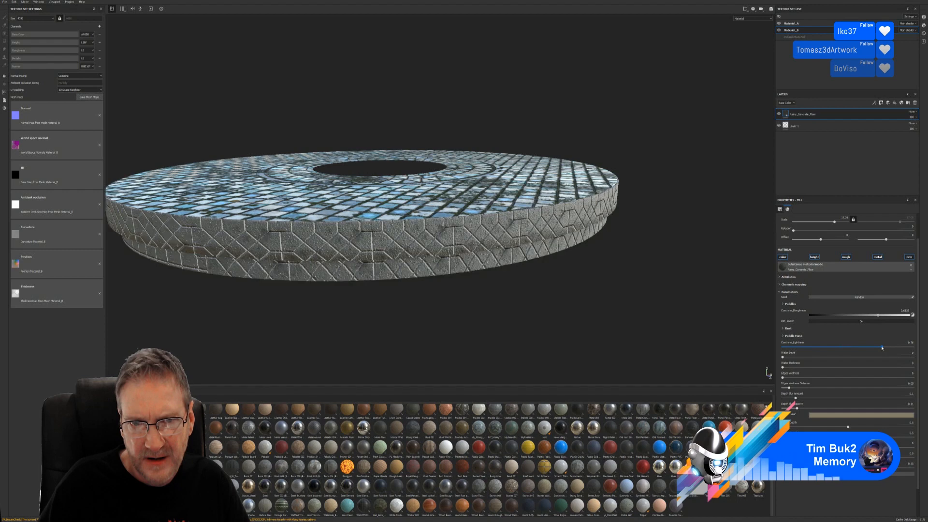
click(856, 347)
click(839, 348)
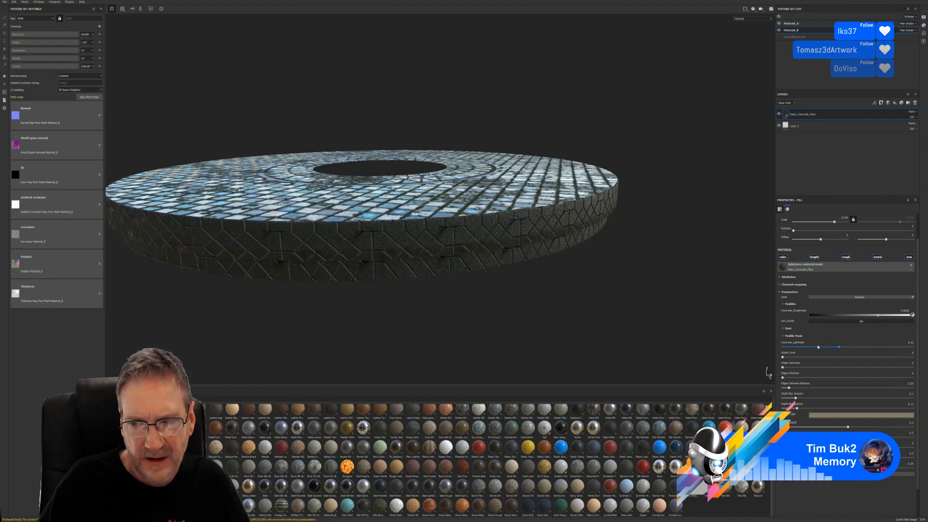
click(818, 347)
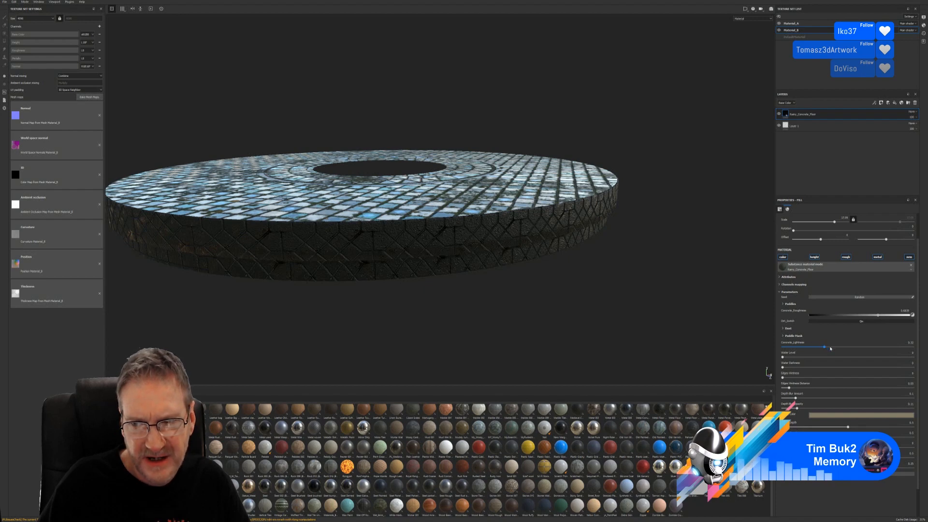
mouse_move(507, 321)
alt+mouse_down()
mouse_move(451, 284)
mouse_move(522, 275)
mouse_move(536, 298)
mouse_move(356, 292)
mouse_move(346, 311)
mouse_move(346, 290)
mouse_move(348, 282)
mouse_move(445, 266)
mouse_move(564, 276)
mouse_move(597, 298)
mouse_move(493, 295)
mouse_move(507, 305)
alt+mouse_up()
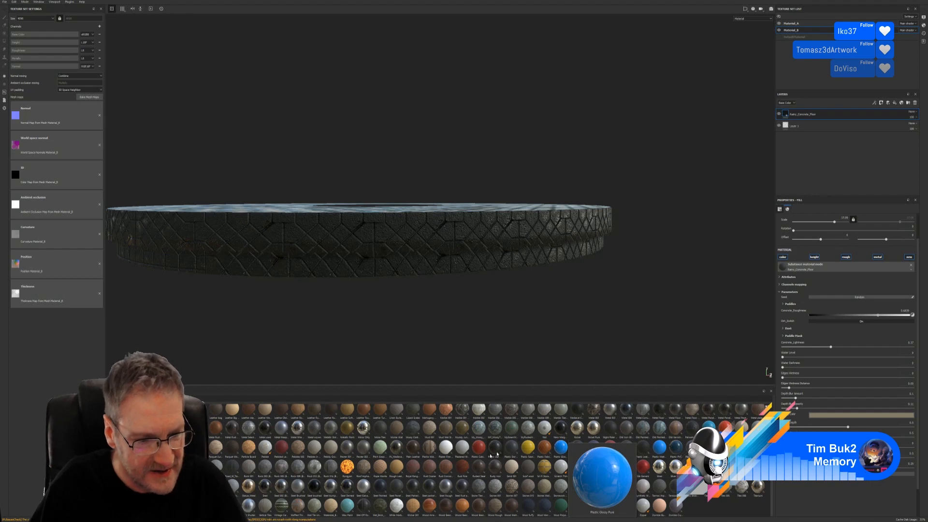
mouse_move(479, 450)
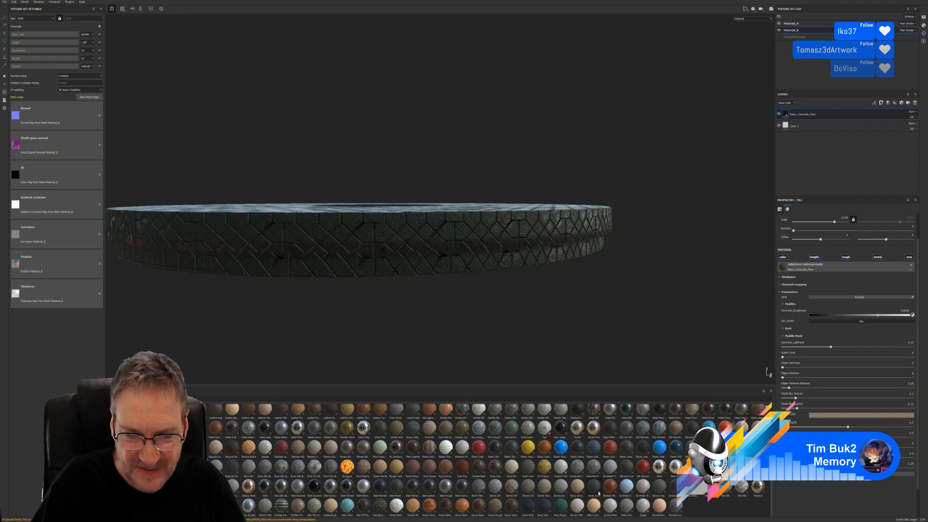
mouse_move(596, 493)
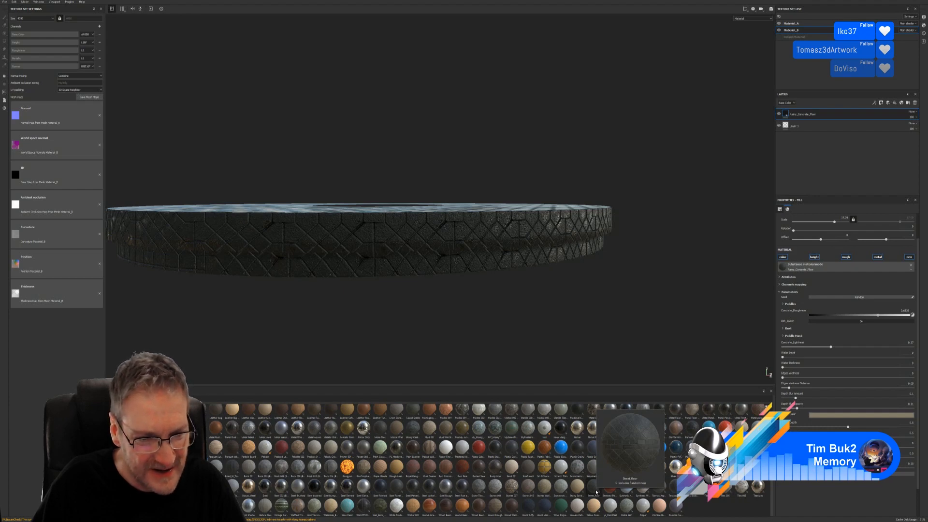
mouse_move(200, 469)
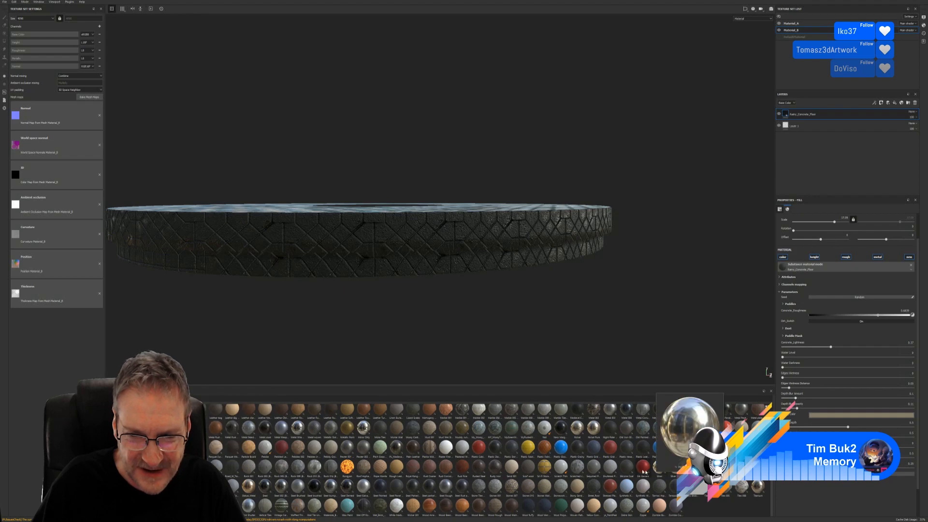
mouse_move(634, 469)
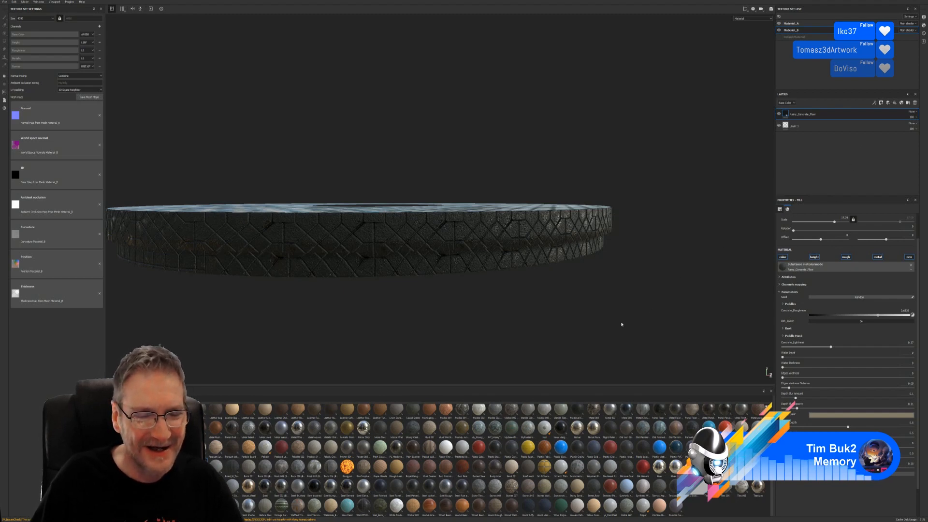
- Save the project
click(5, 6)
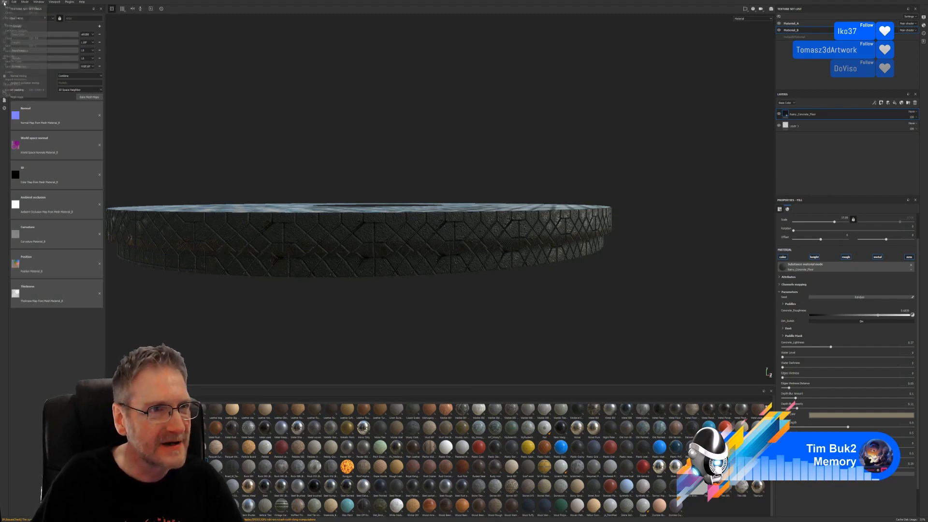
click(10, 47)
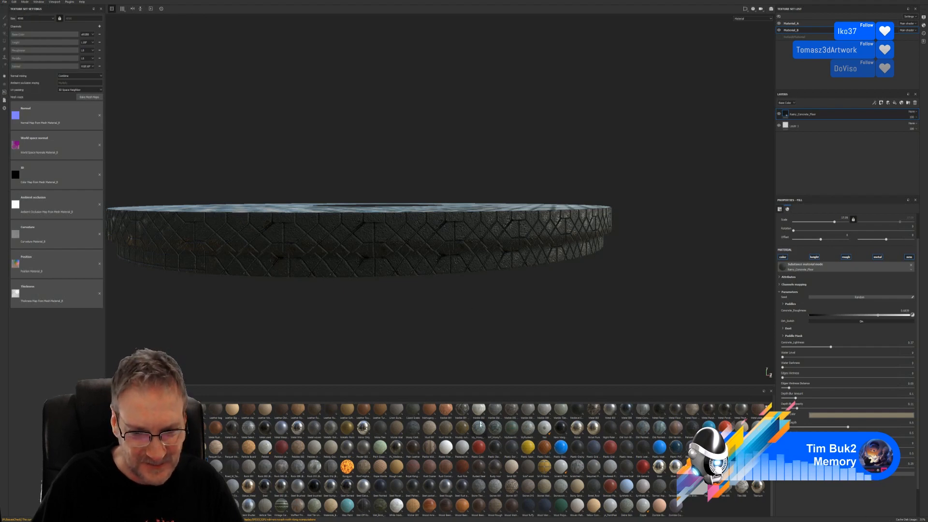
- Hide the dark concrete paving layer on the rim
mouse_move(381, 503)
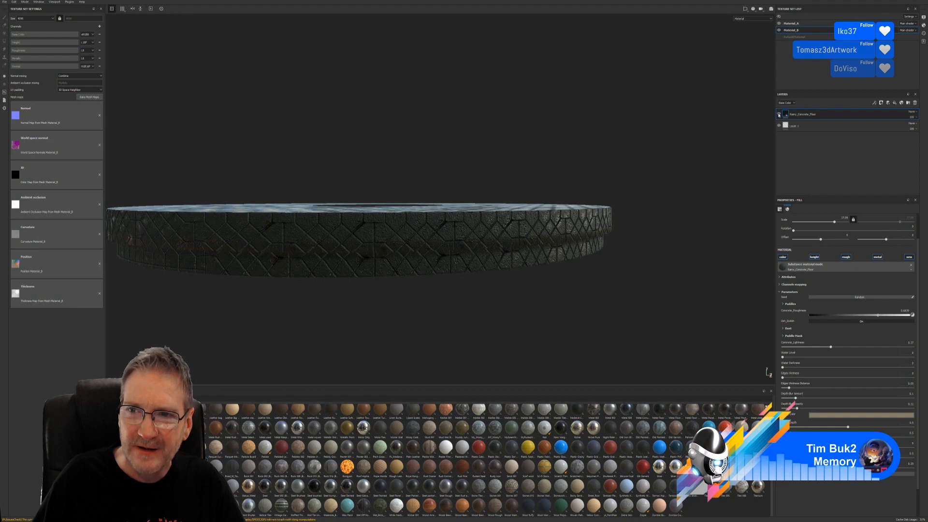
click(779, 114)
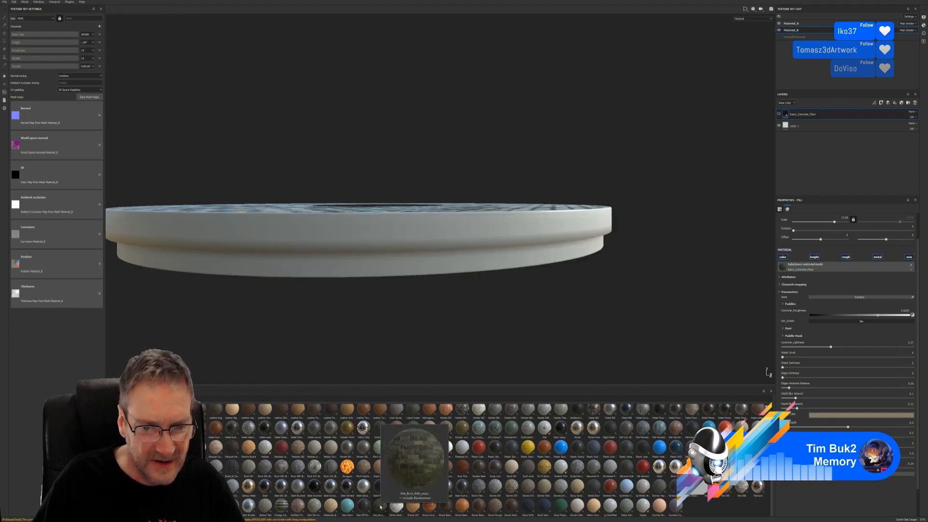
- Try the mossy brick material on the rim at different tiling scales, and delete its layer
drag(381, 507, 490, 239)
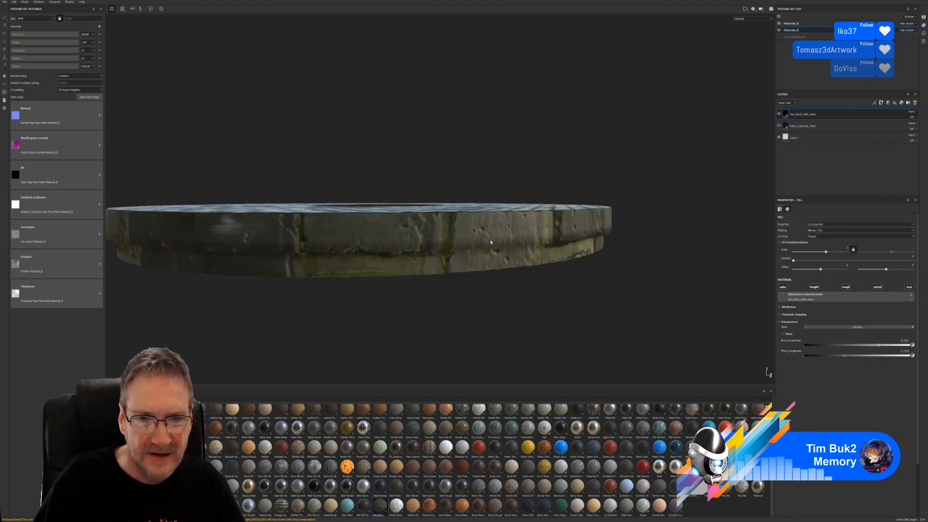
click(835, 251)
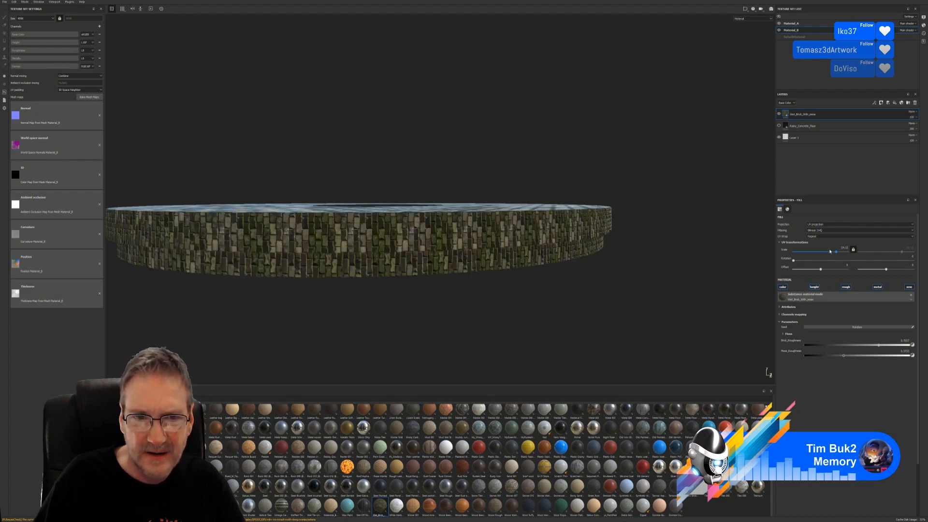
click(830, 252)
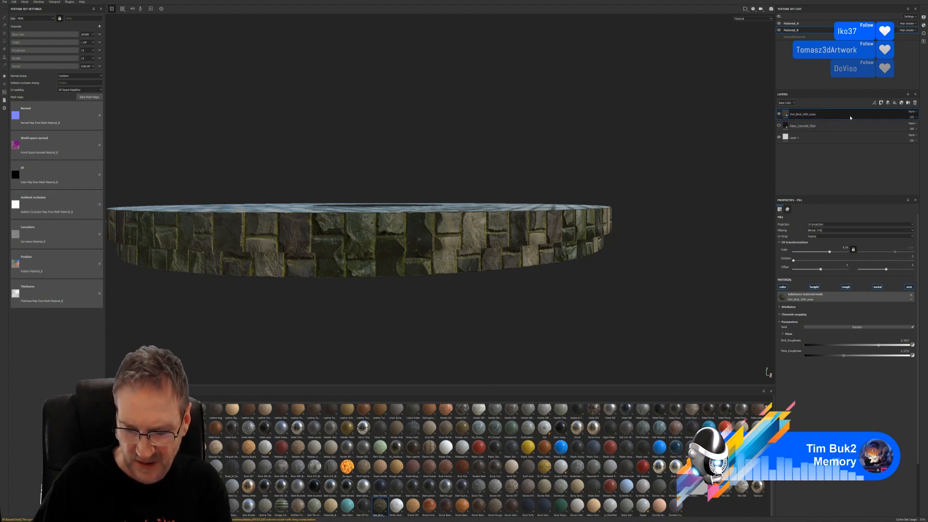
key(Delete)
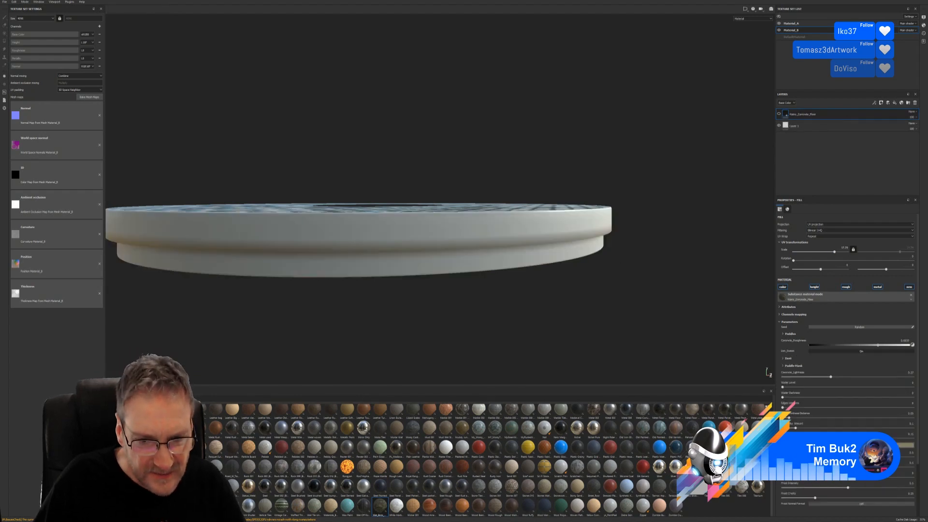
- Try a dark street floor material on the rim with denser tiling and a 90 degree rotation, and delete its layer
mouse_move(364, 505)
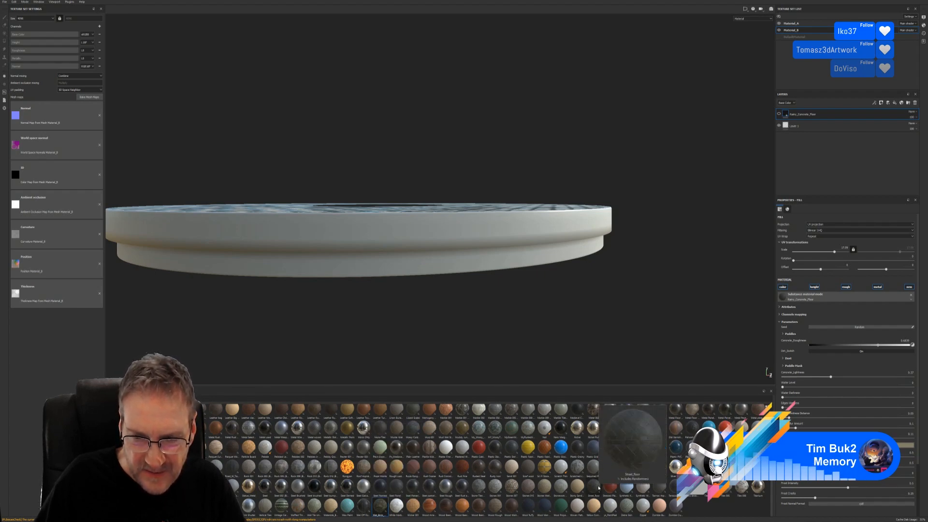
drag(598, 488, 485, 238)
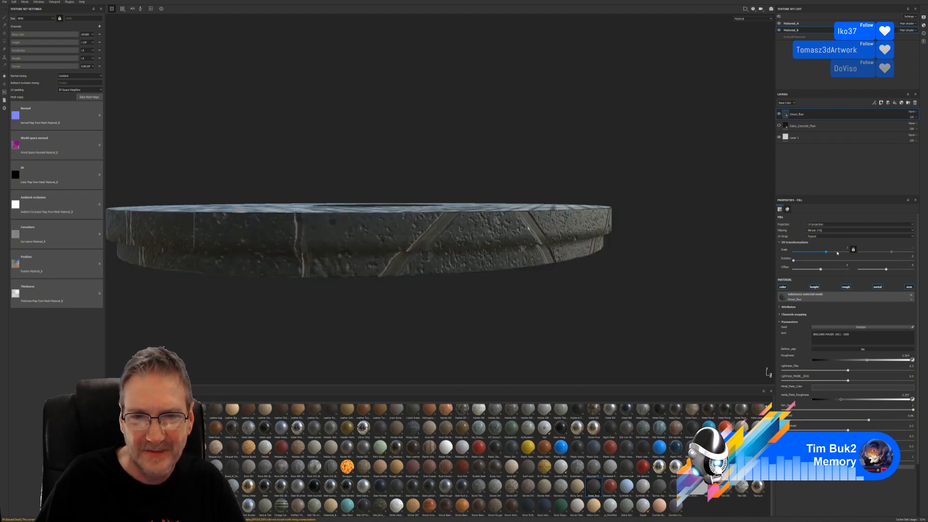
click(837, 252)
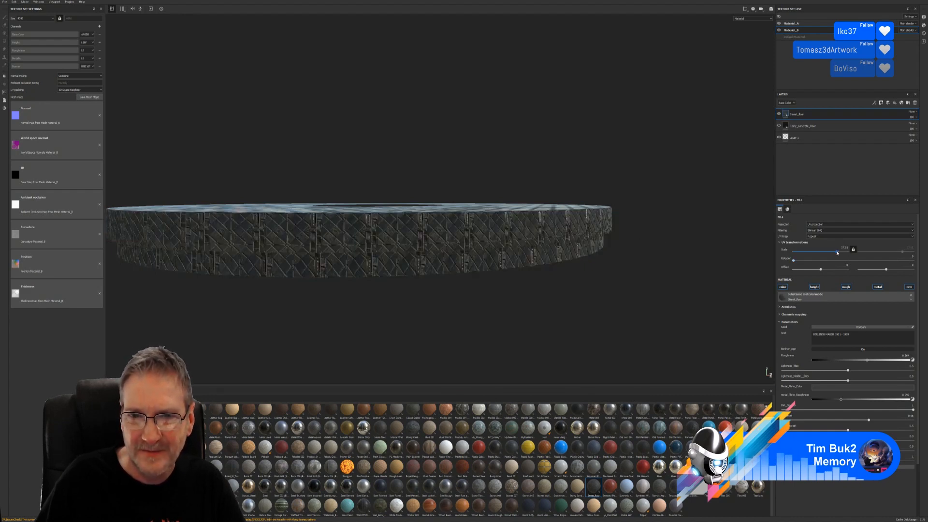
click(812, 261)
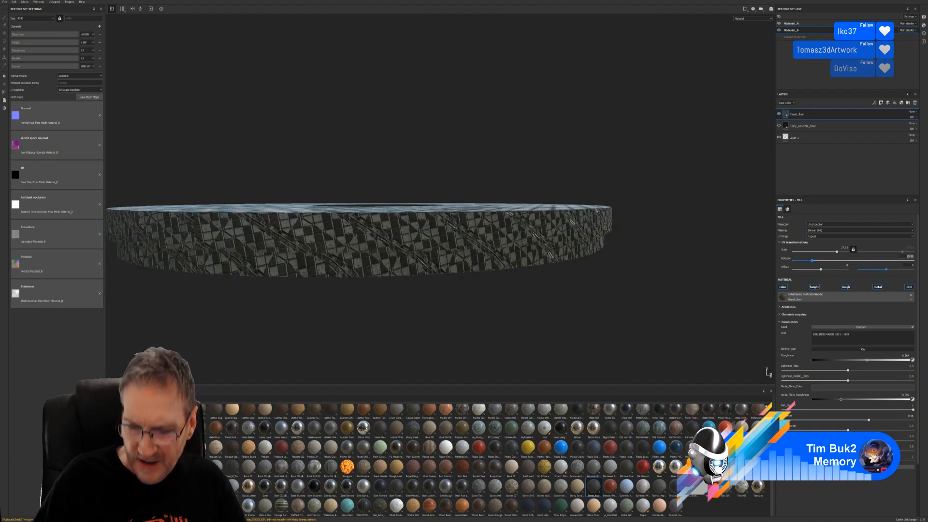
text(90)
key(Return)
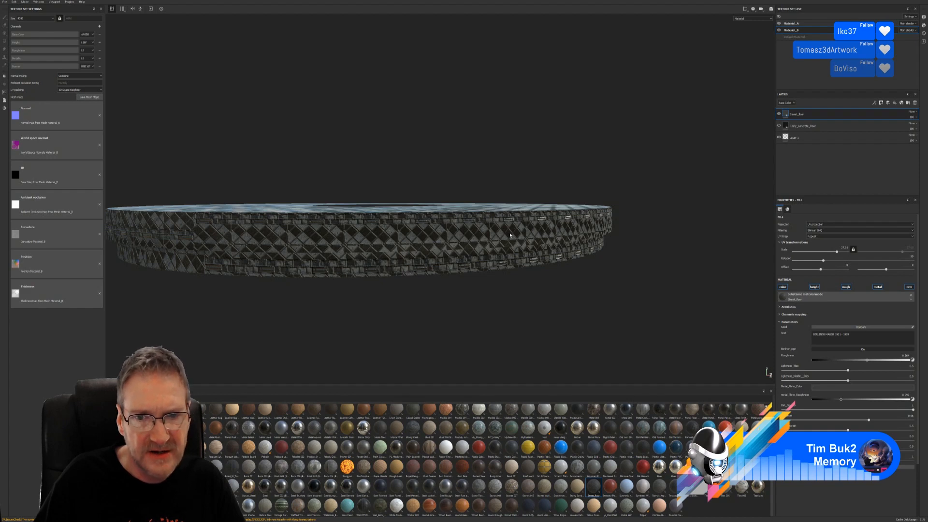
key(Delete)
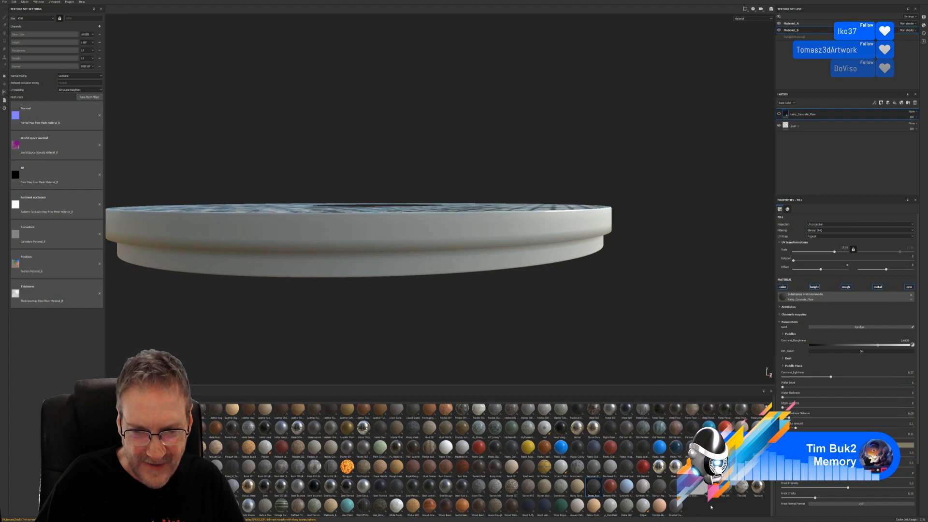
- Find a weathered concrete material in the material library and apply it to the floor's rim as a new layer
scroll(710, 506, up, 3)
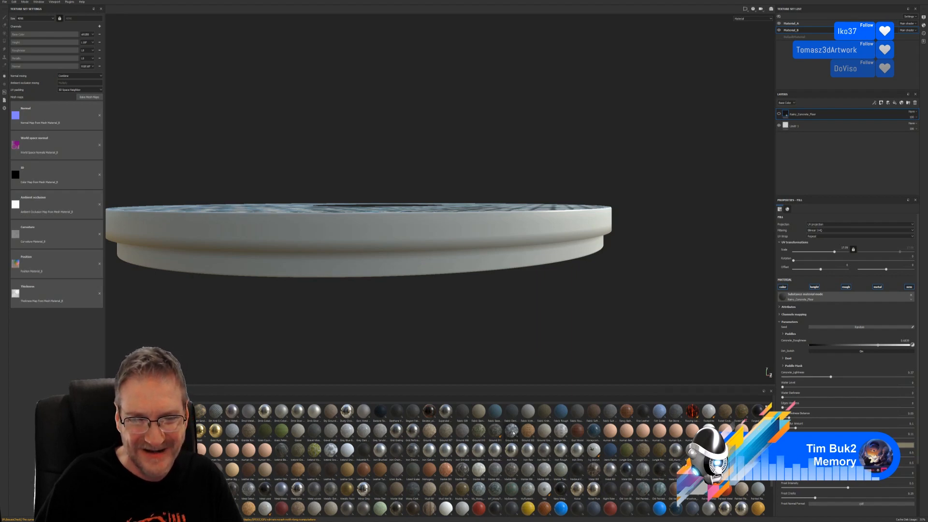
mouse_move(514, 433)
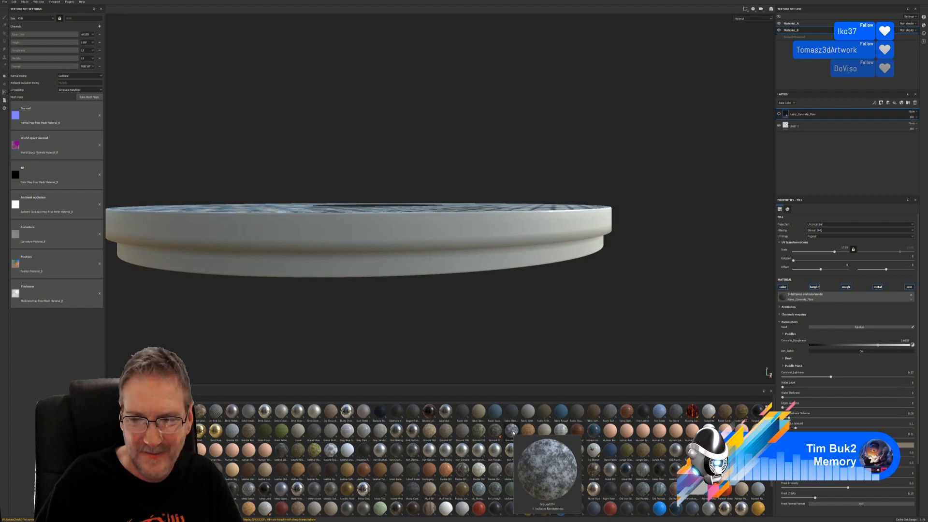
scroll(515, 432, up, 3)
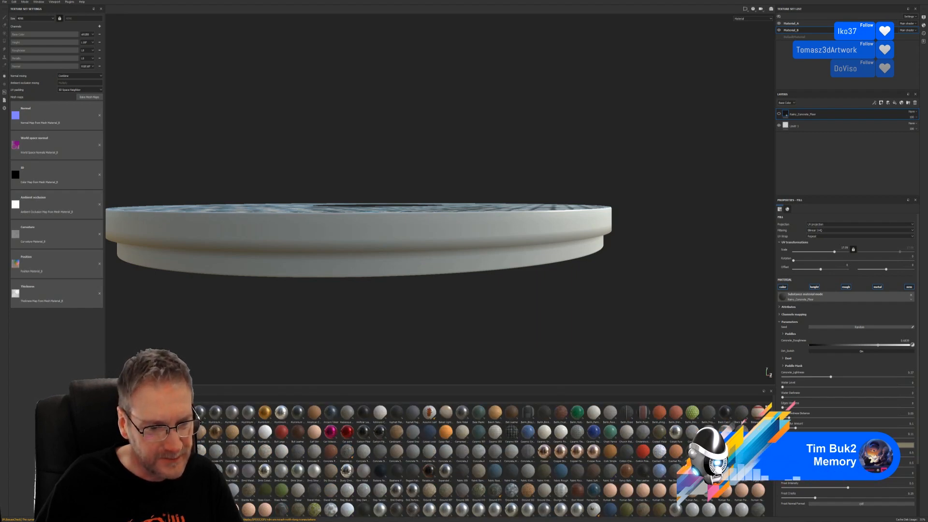
mouse_move(183, 452)
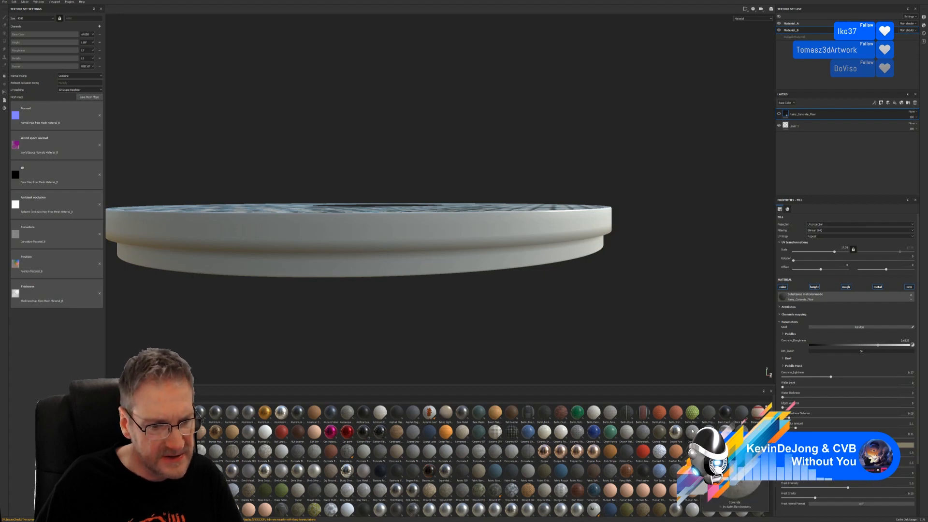
mouse_move(167, 454)
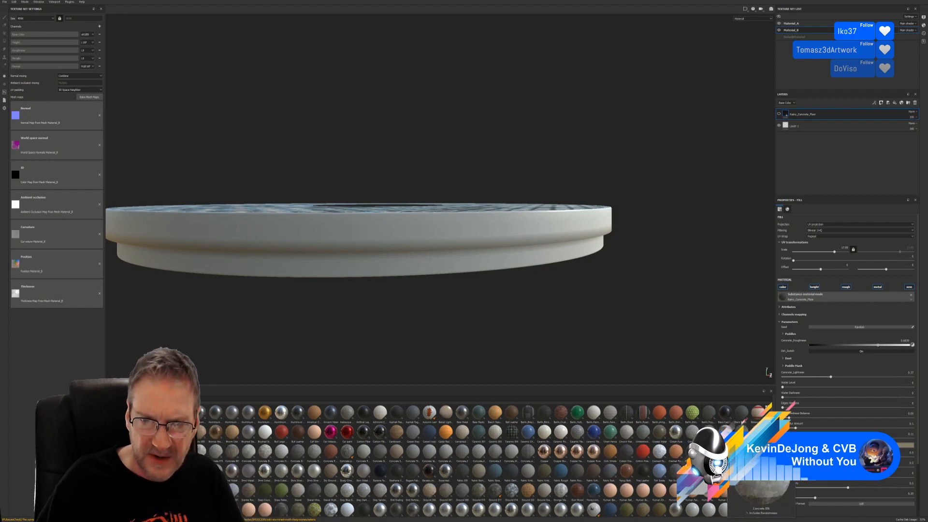
drag(167, 454, 461, 246)
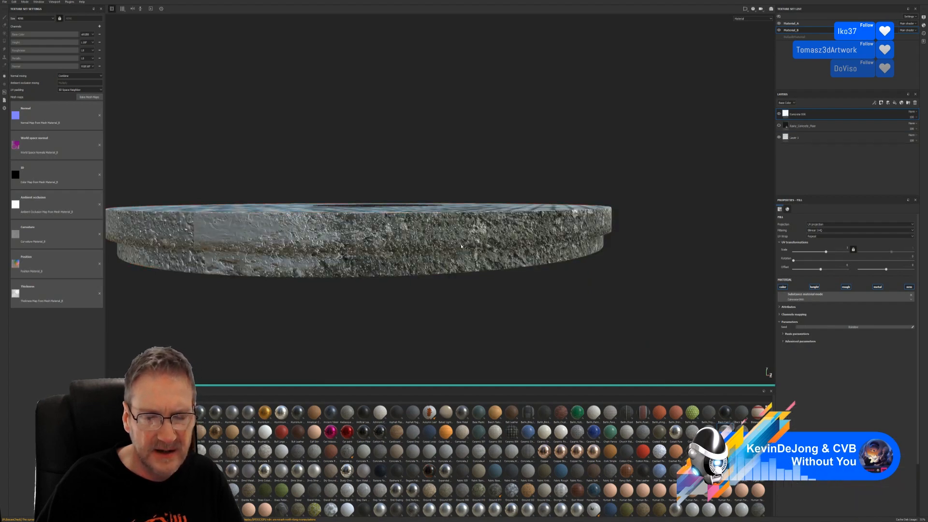
- Rotate the rim's concrete material by 90 degrees and adjust its UV scale so the streaks run vertically at a moderate size
drag(827, 252, 843, 252)
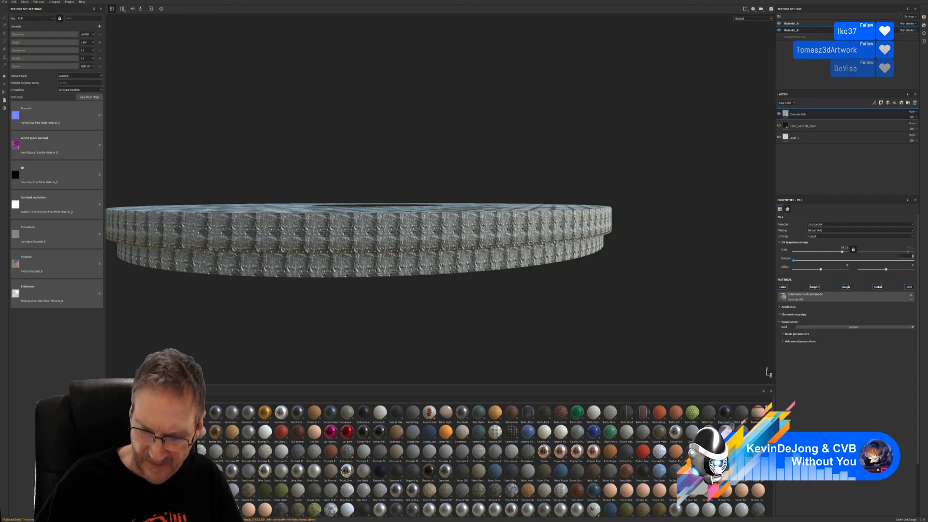
click(824, 260)
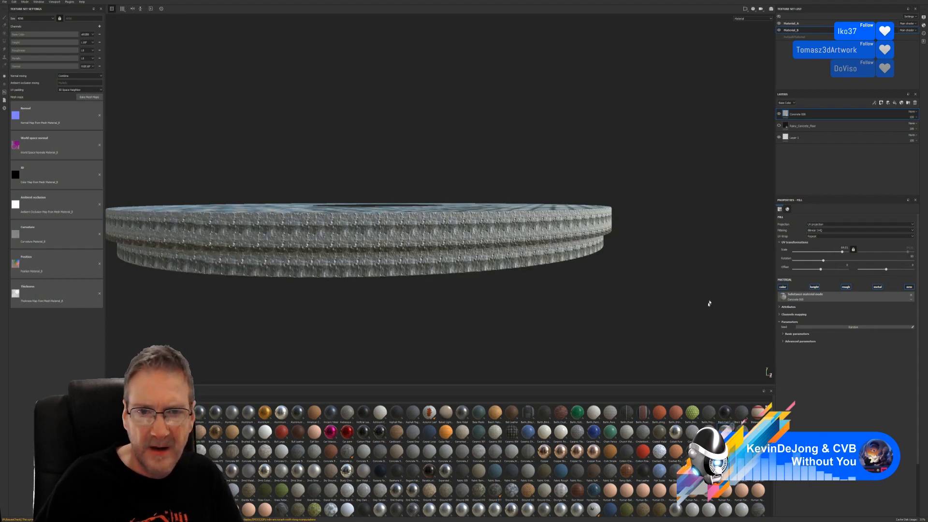
click(825, 252)
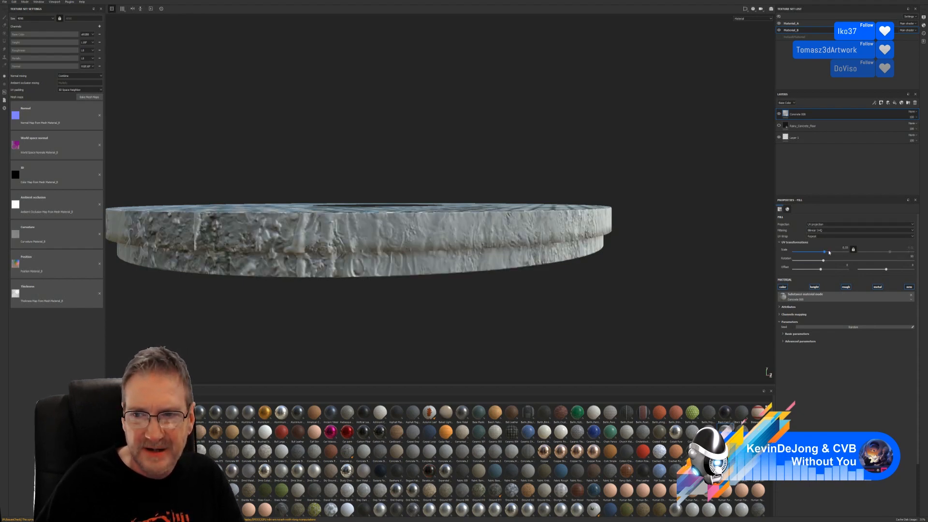
click(829, 252)
click(834, 252)
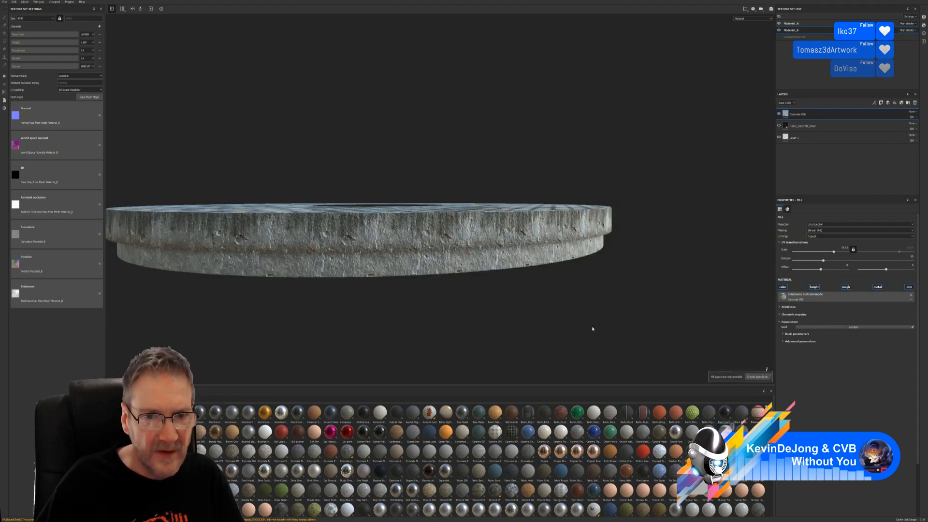
alt+drag(590, 296, 524, 302)
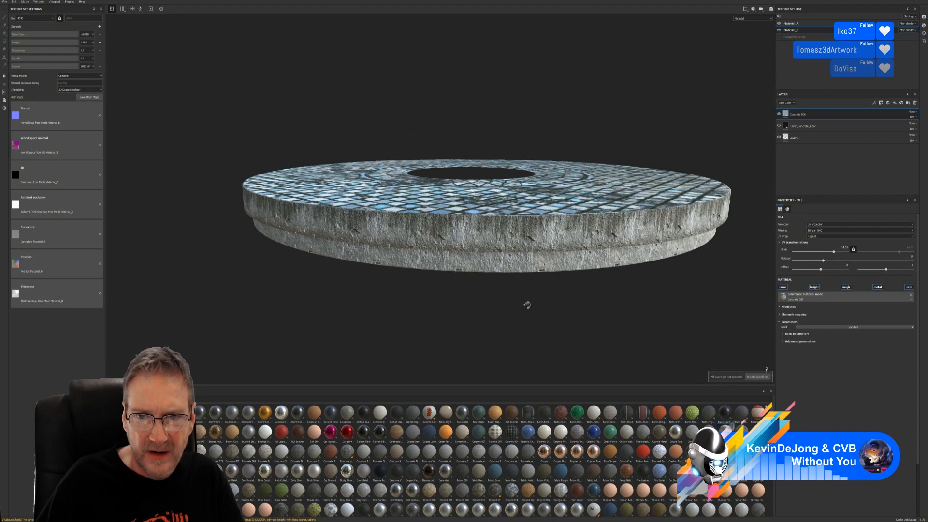
- Darken the rim material's Concrete Color to a medium dark grey
click(783, 342)
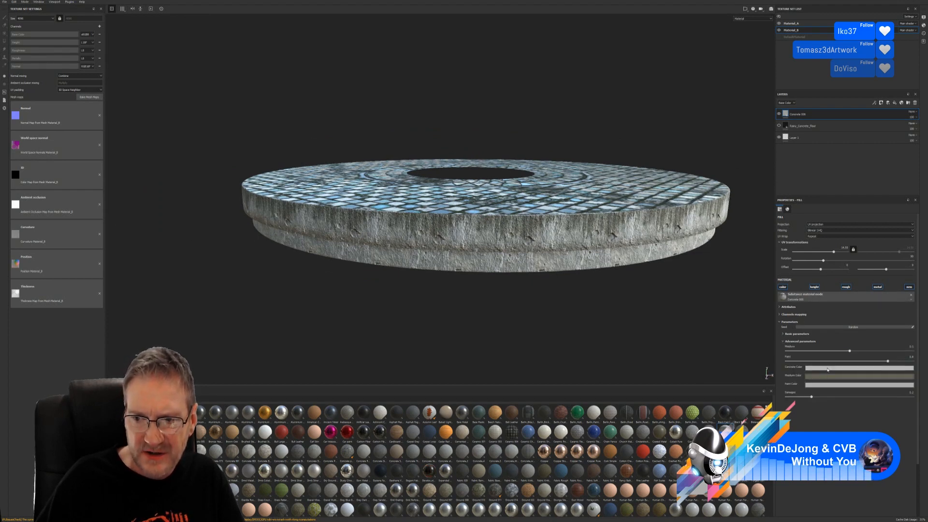
click(855, 368)
click(890, 402)
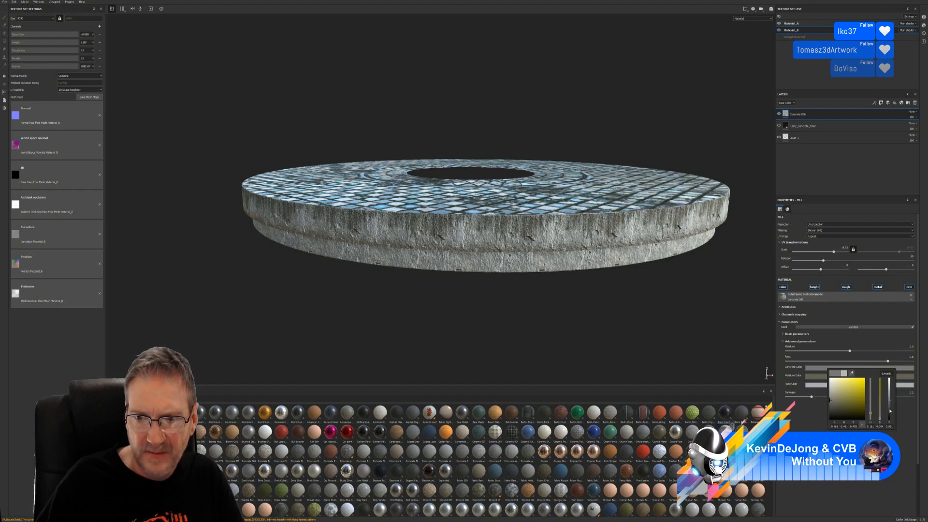
click(887, 417)
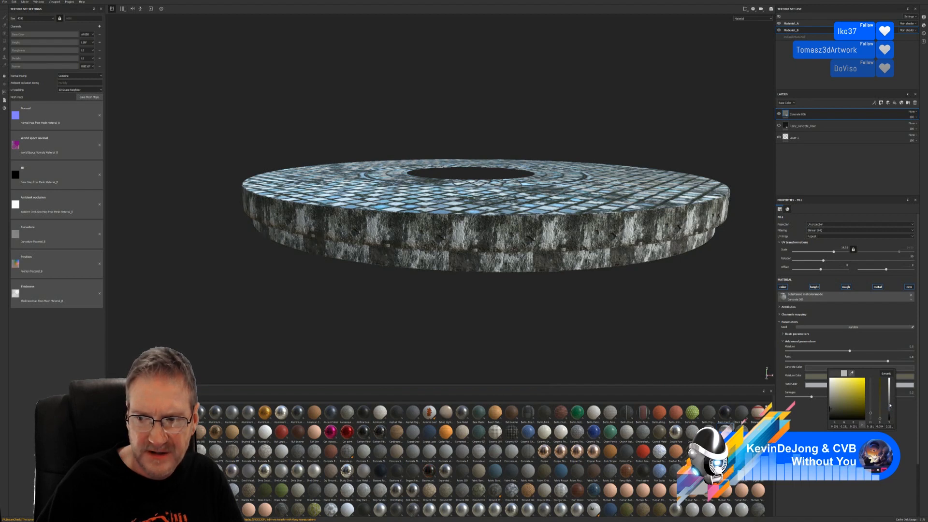
click(890, 405)
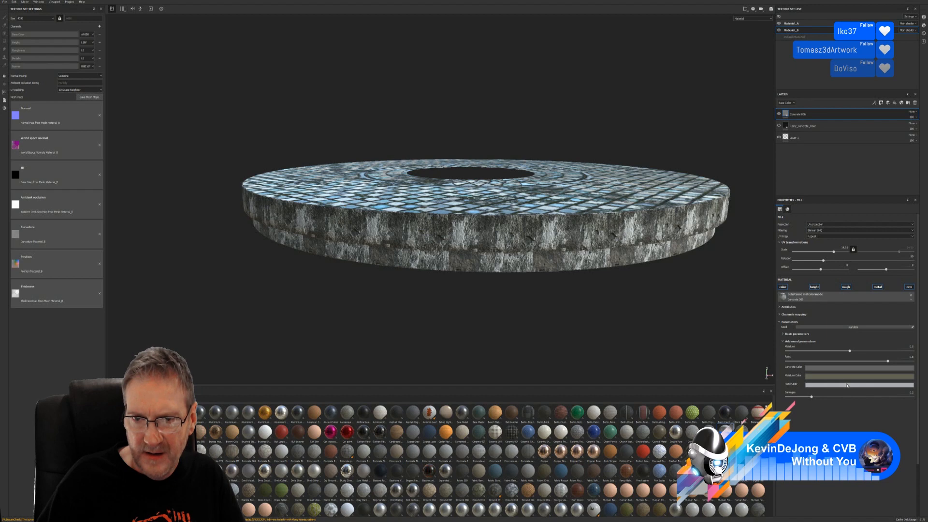
- Darken the rim material's Paint Color to mid grey and shift its Moisture Color towards olive green
click(852, 386)
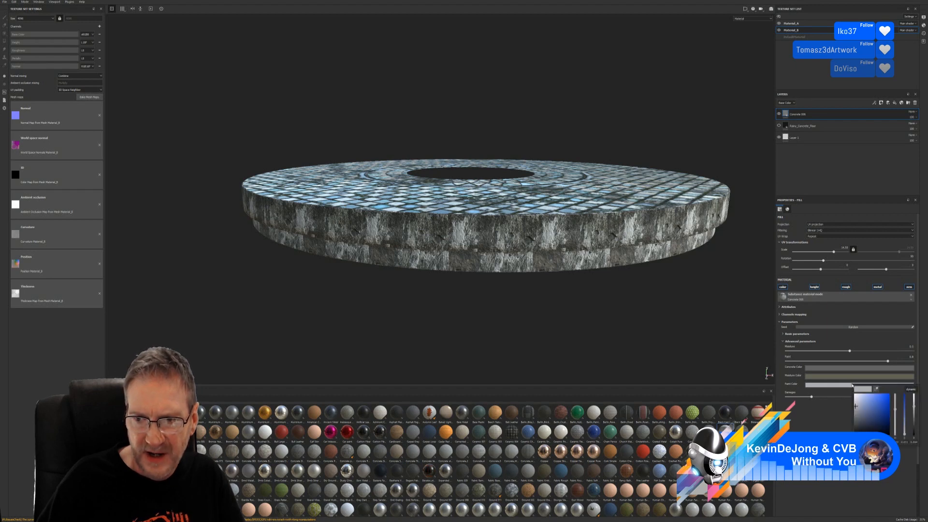
click(915, 417)
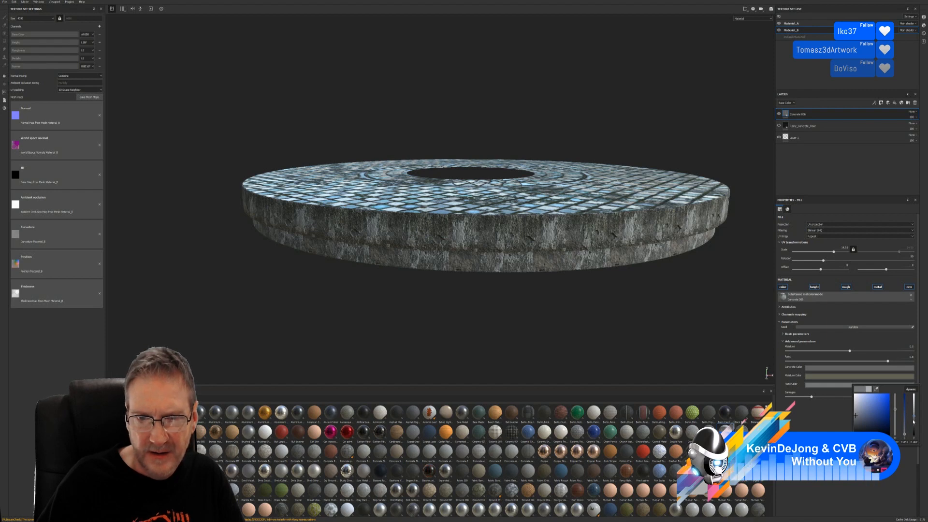
click(827, 383)
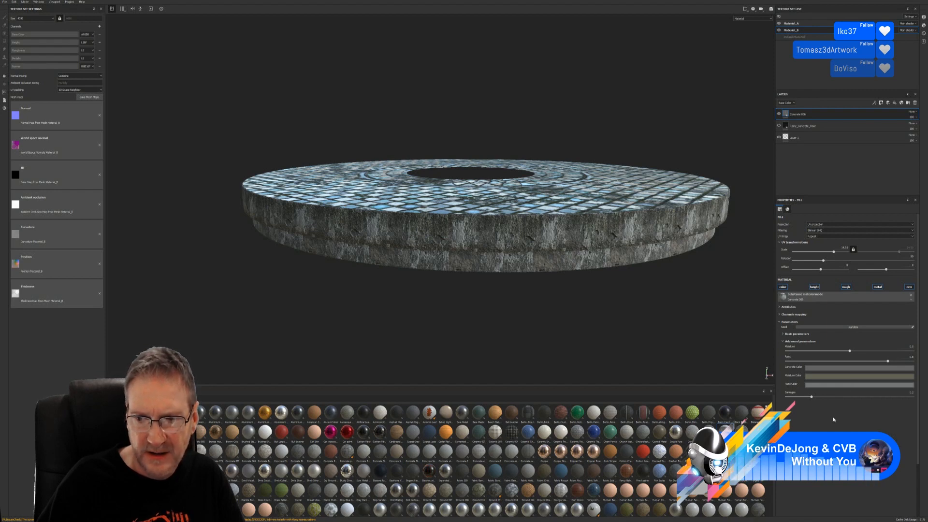
click(826, 378)
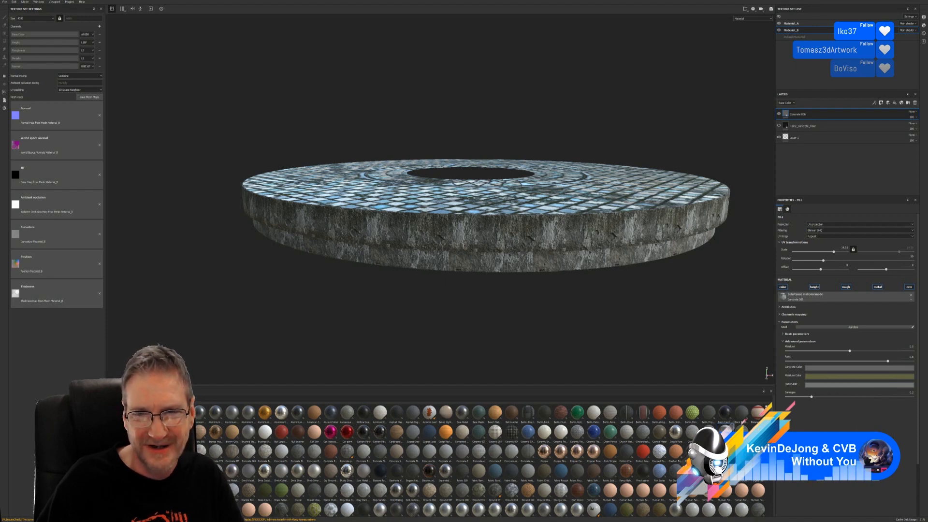
- Lower the rim concrete's Damages setting to nearly 0
alt+drag(662, 348, 620, 289)
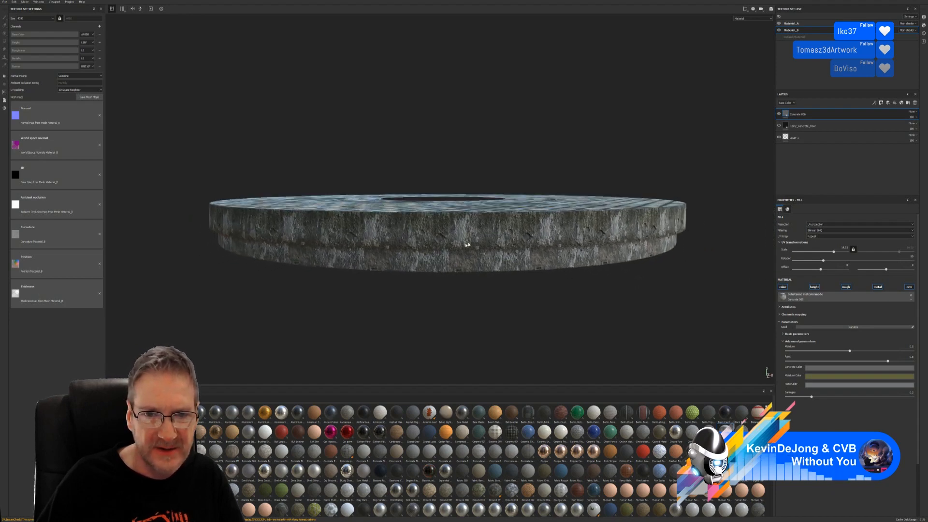
scroll(429, 236, up, 2)
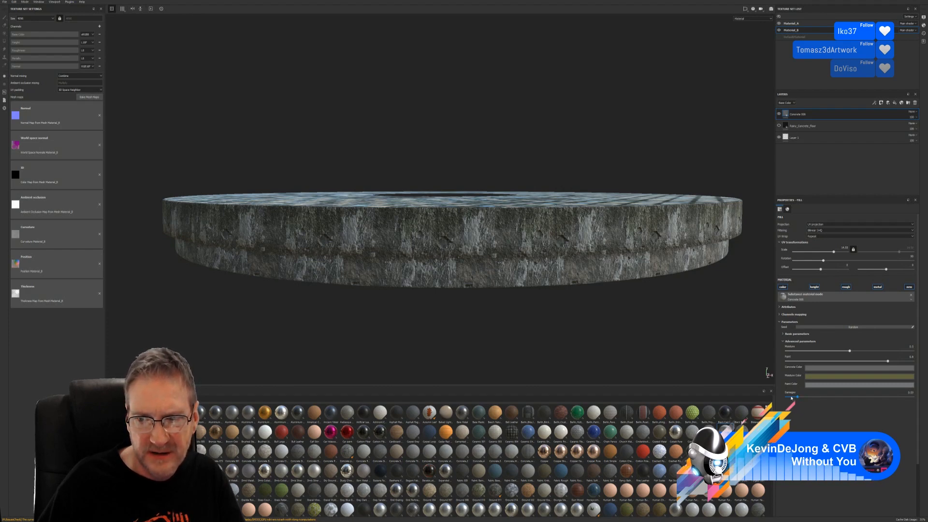
click(792, 398)
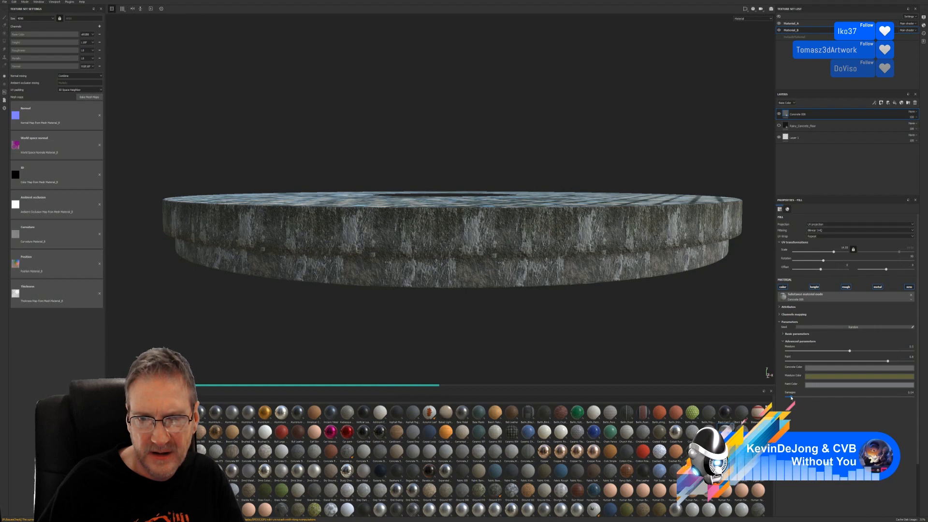
alt+drag(657, 340, 641, 309)
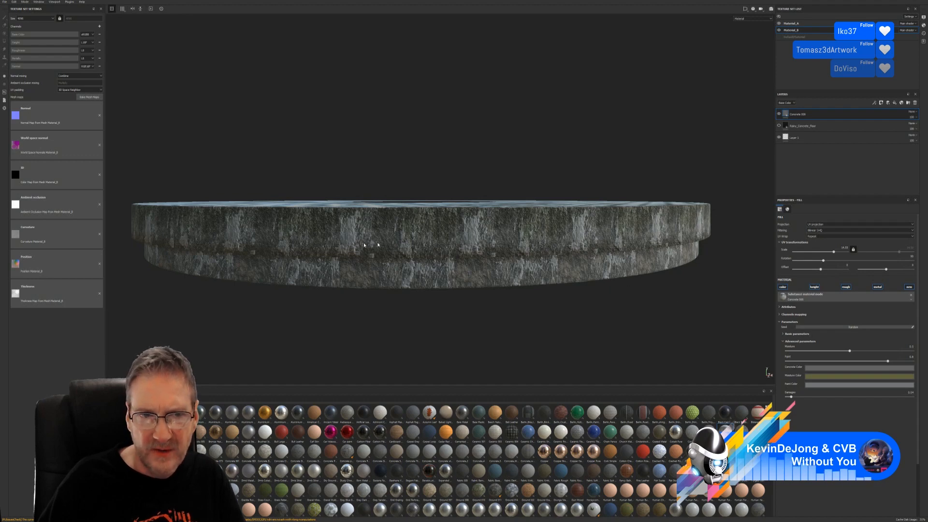
- Delete the hidden concrete floor layer below the rim's concrete layer and save the project
alt+drag(482, 332, 481, 246)
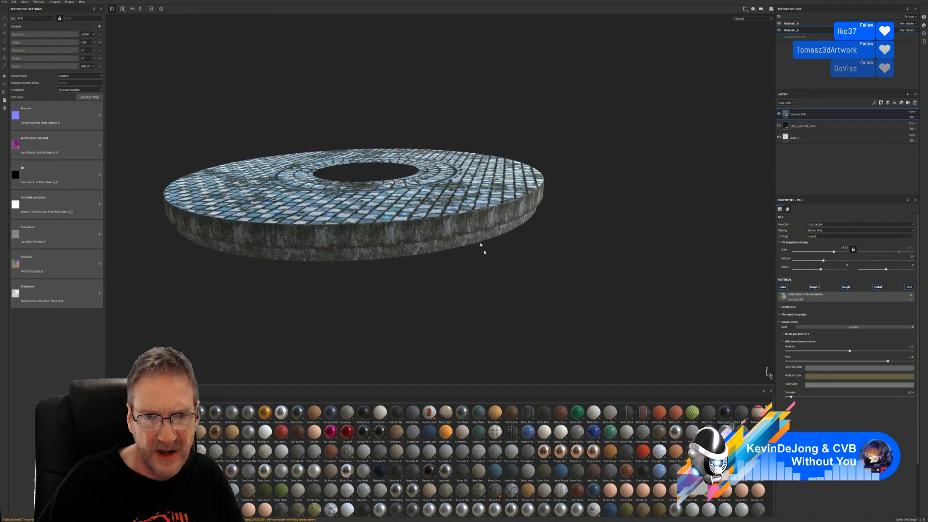
scroll(483, 249, up, 4)
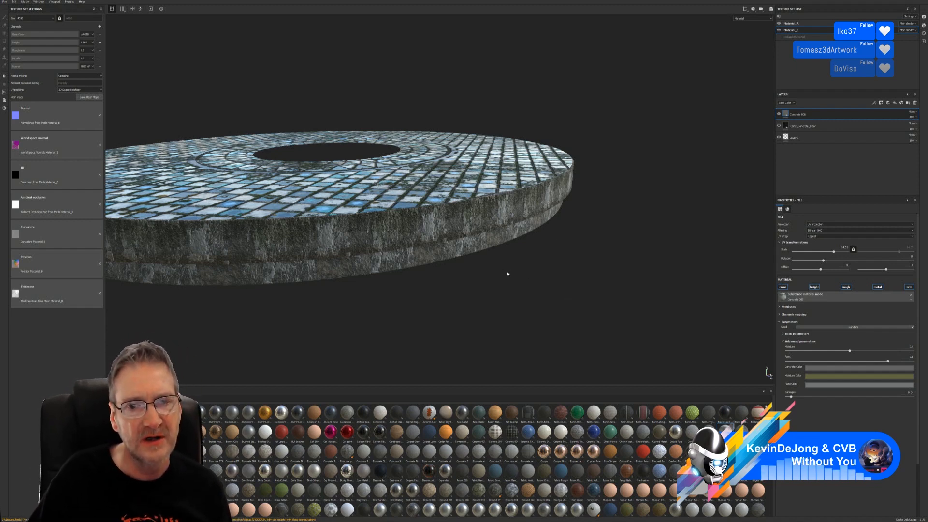
alt+drag(508, 273, 646, 274)
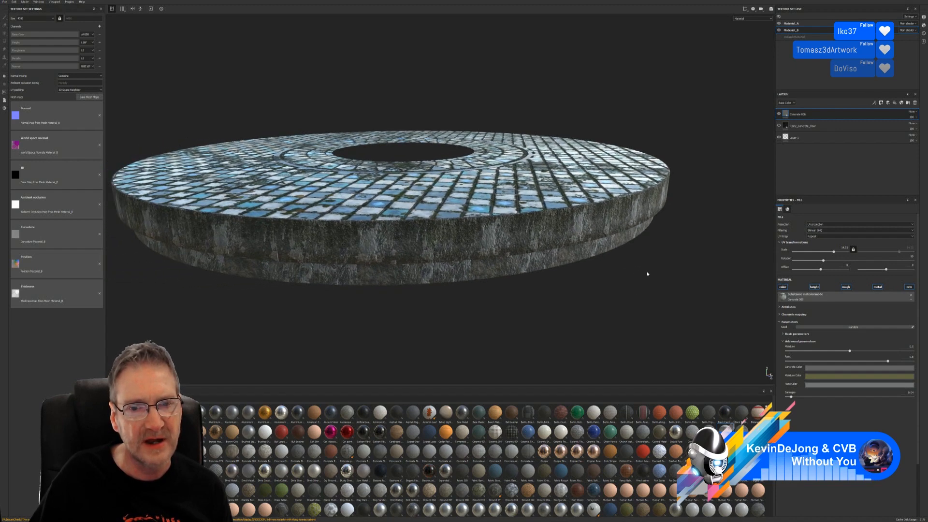
mouse_move(601, 306)
alt+mouse_down()
mouse_move(564, 277)
mouse_move(571, 261)
mouse_move(608, 292)
alt+mouse_up()
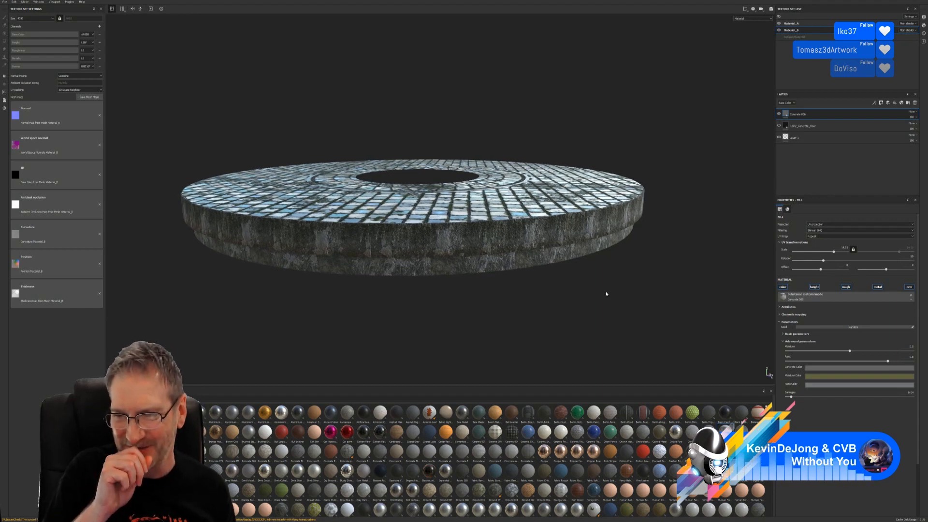
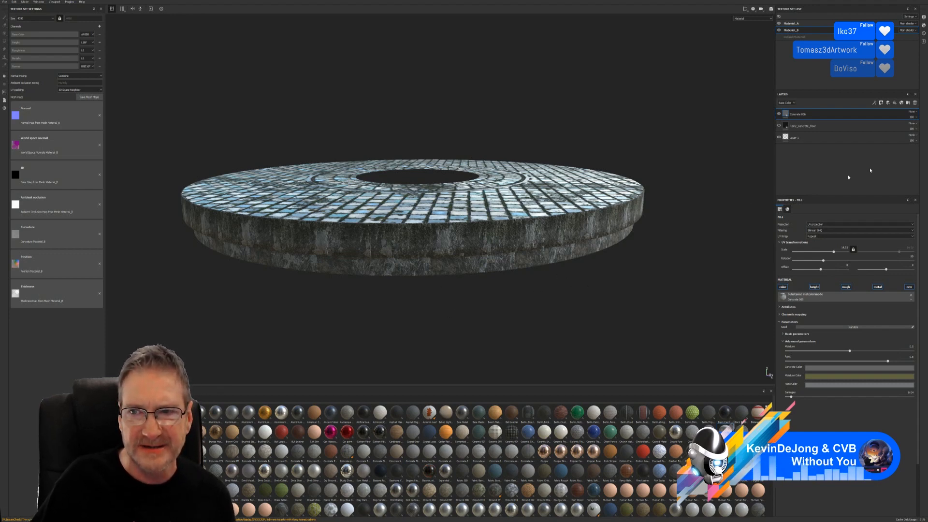
click(827, 129)
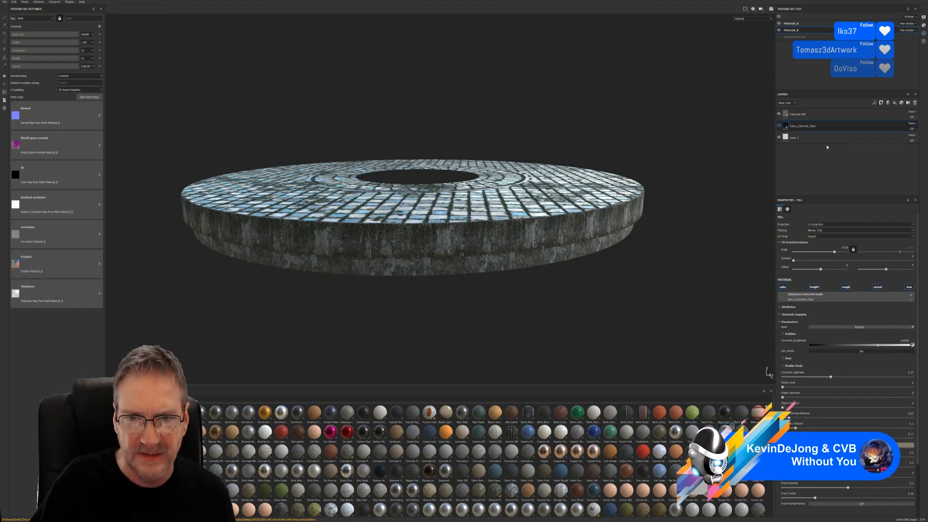
key(Delete)
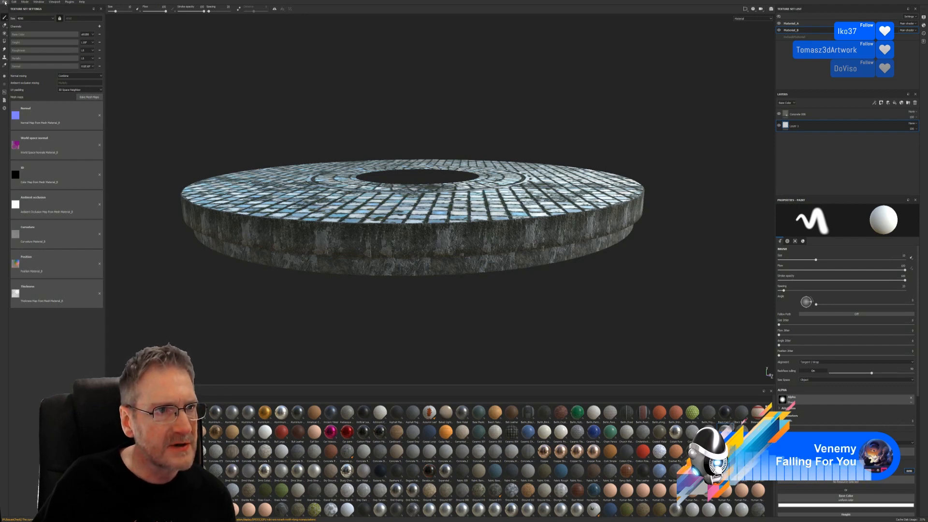
key(ctrl+s)
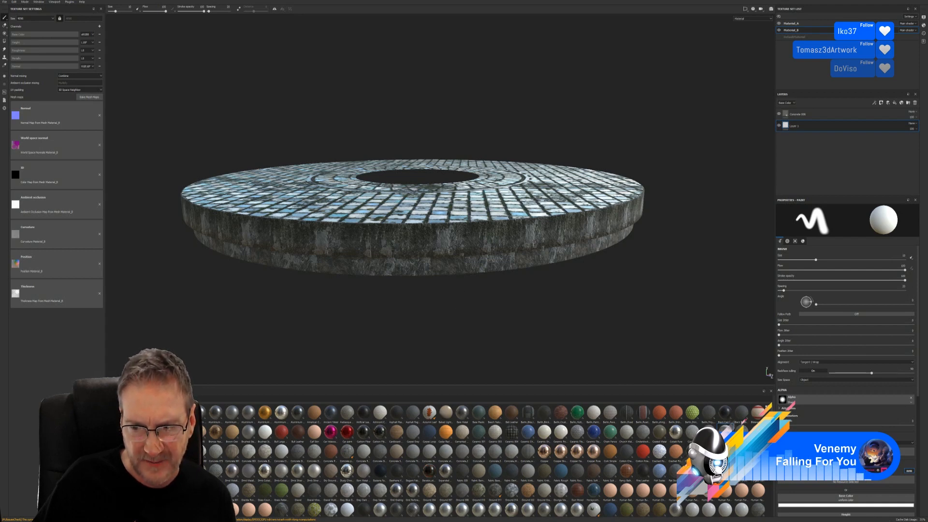
- Add a mud material as a new fill layer above the rim's concrete layer
scroll(484, 459, down, 3)
scroll(484, 459, down, 3)
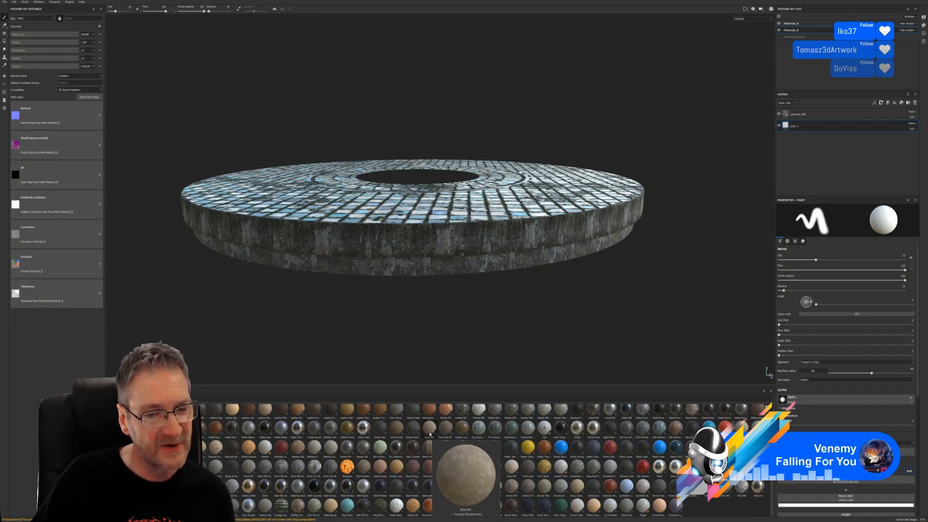
click(430, 431)
mouse_move(431, 431)
mouse_down()
mouse_move(433, 417)
mouse_move(561, 332)
mouse_move(572, 306)
mouse_move(431, 432)
mouse_up()
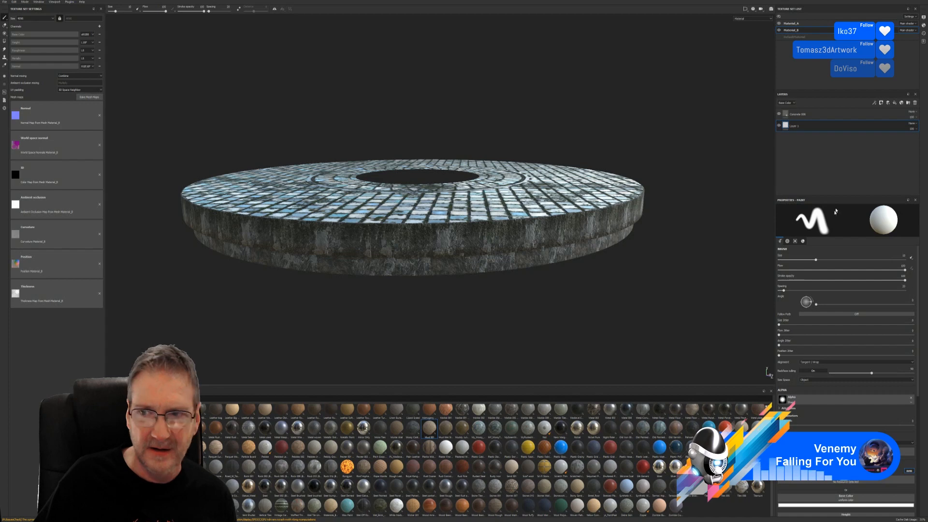
click(799, 115)
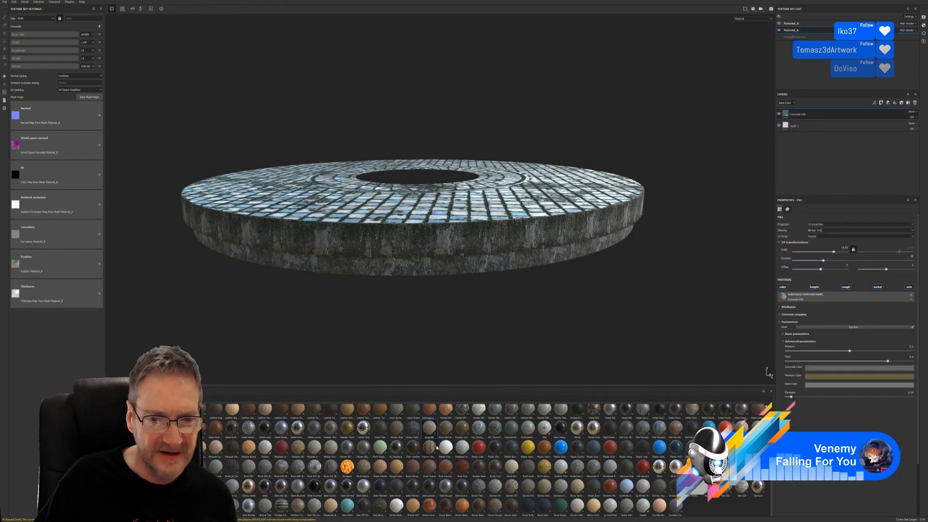
drag(428, 437, 481, 262)
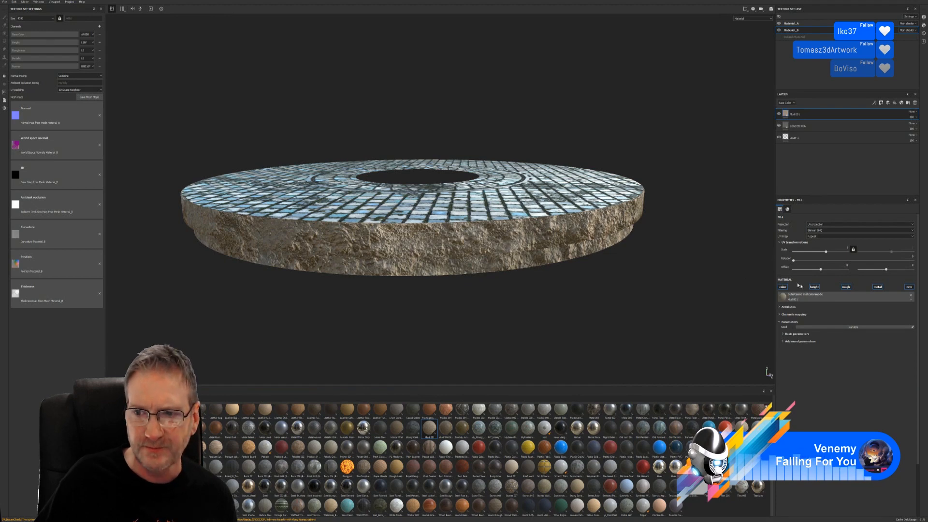
- Raise the mud layer's UV scale to about 5 and turn off its normal and height channels
mouse_move(826, 252)
mouse_down()
mouse_move(838, 250)
mouse_move(830, 250)
mouse_up()
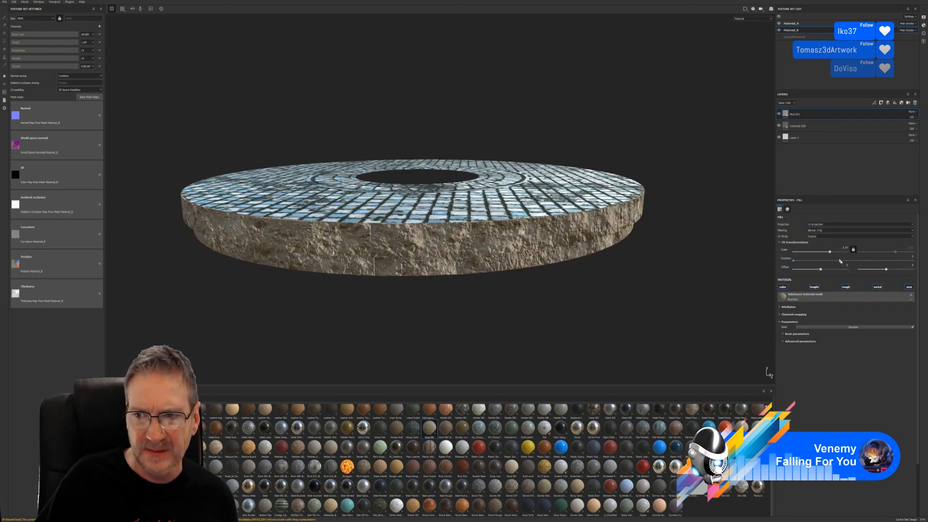
click(909, 287)
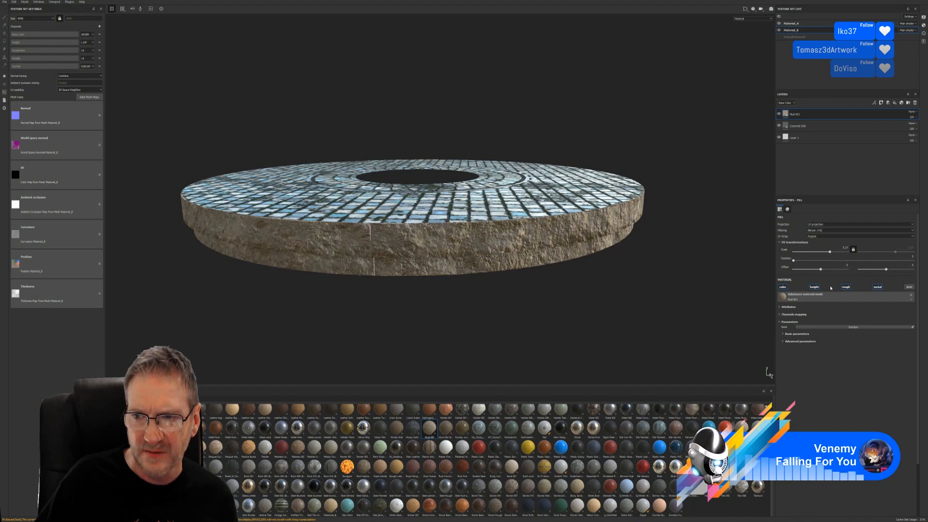
click(814, 288)
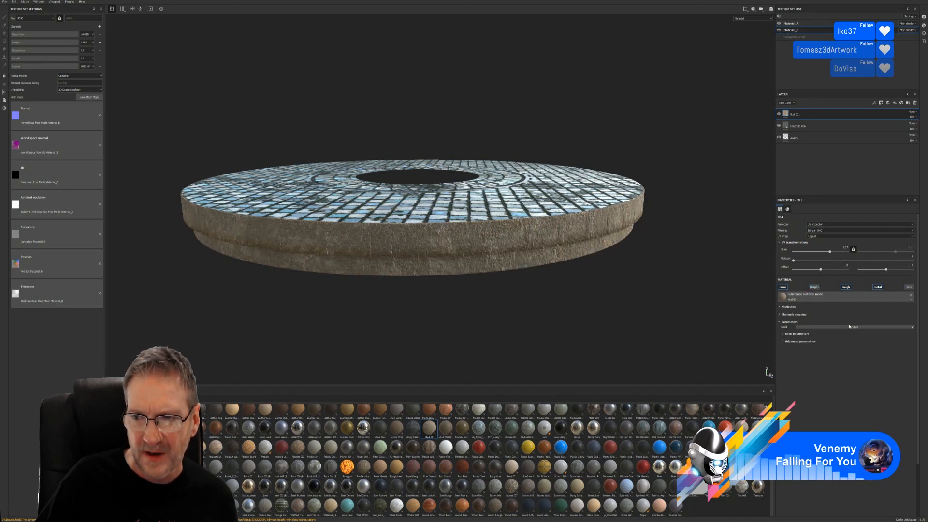
- Darken the mud material's Ground Color to a deep brown
click(798, 341)
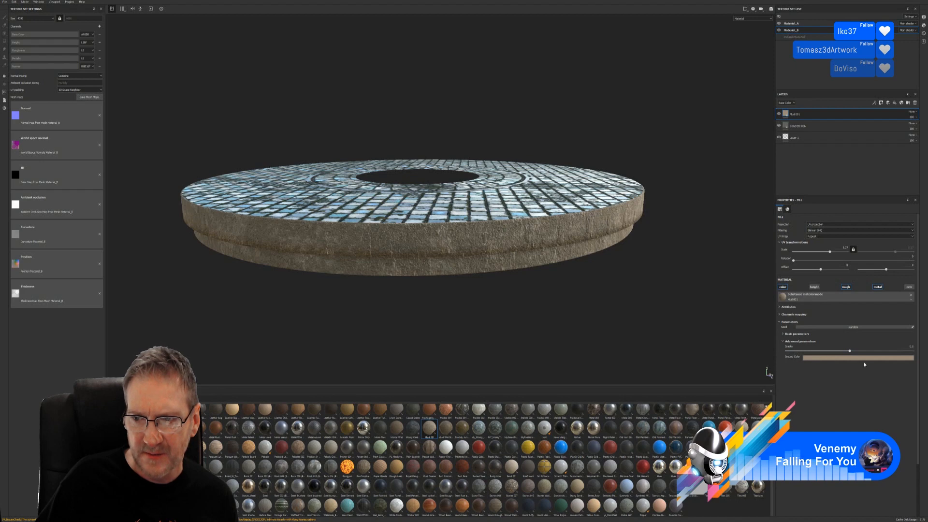
click(864, 360)
click(922, 400)
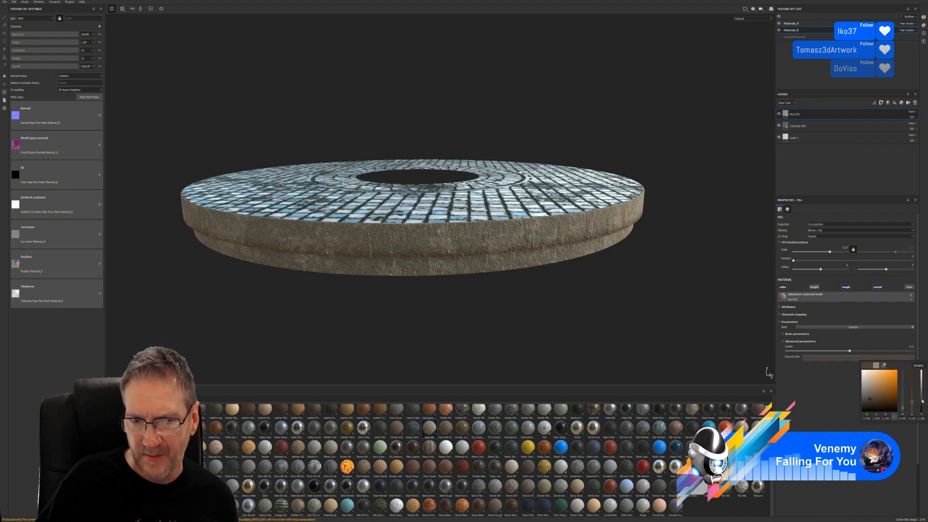
click(812, 375)
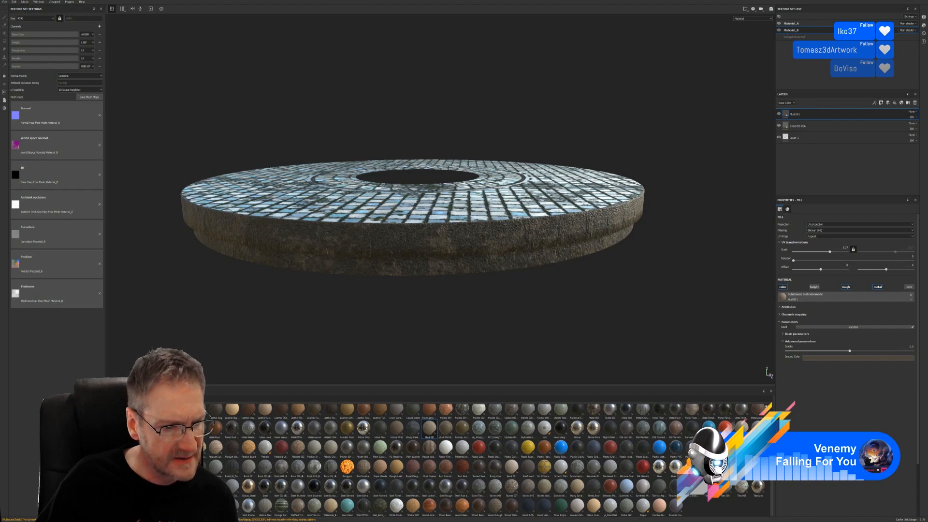
- Try a scratched-stain smart mask on the mud layer and open its Mask Editor generator settings
click(121, 489)
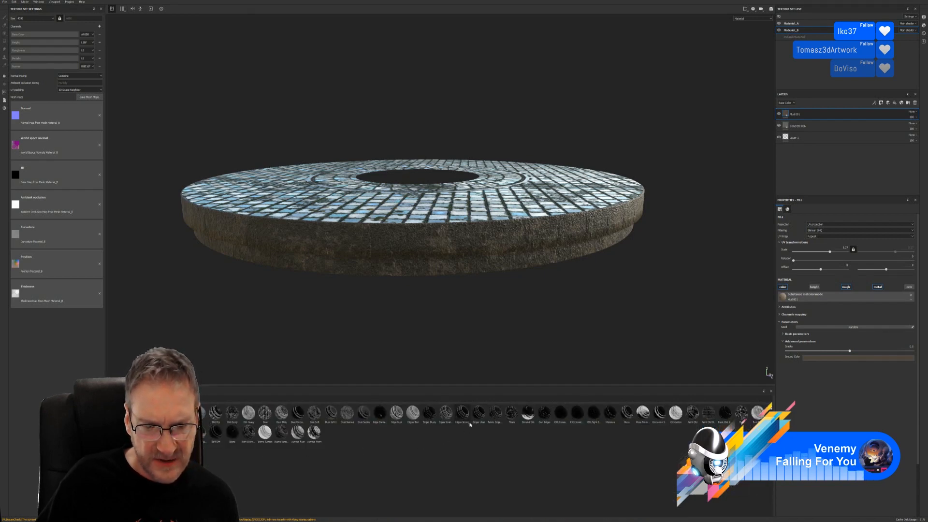
mouse_move(441, 418)
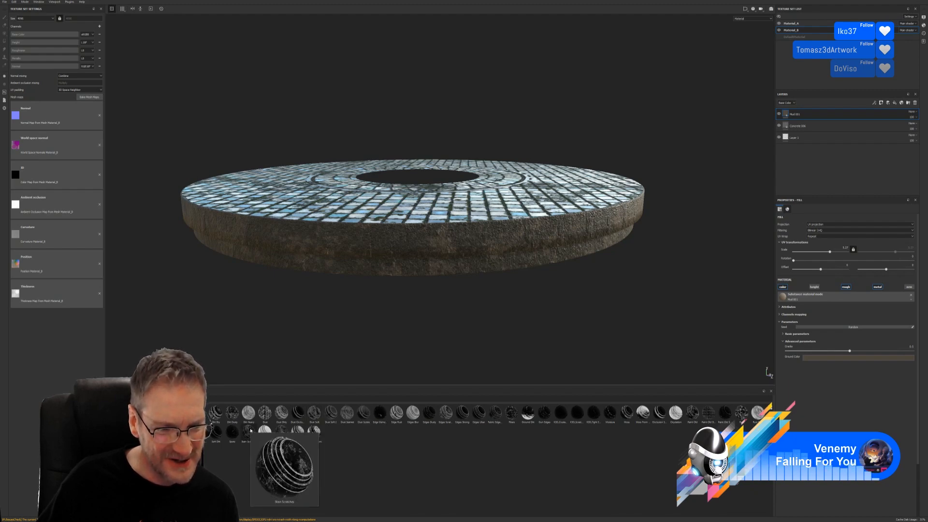
mouse_move(251, 430)
mouse_down()
mouse_move(709, 288)
mouse_move(821, 140)
mouse_move(819, 114)
mouse_up()
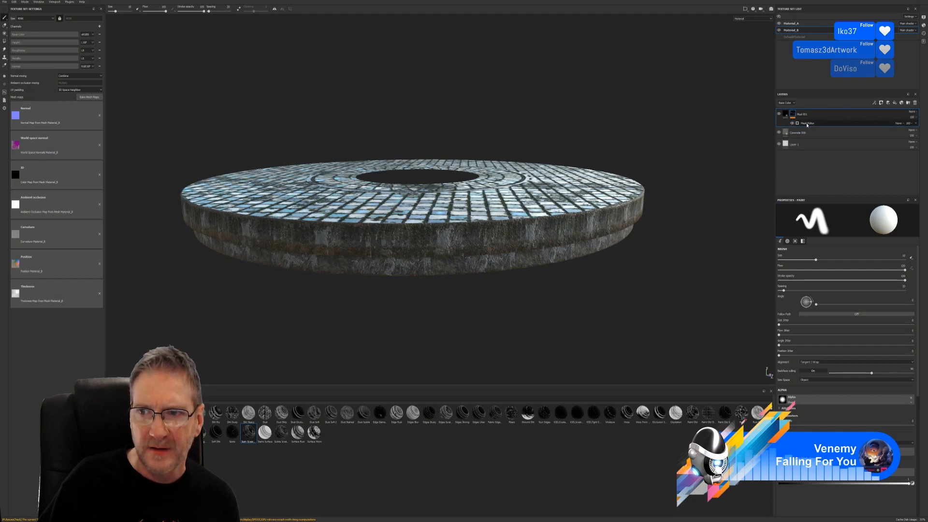
click(810, 124)
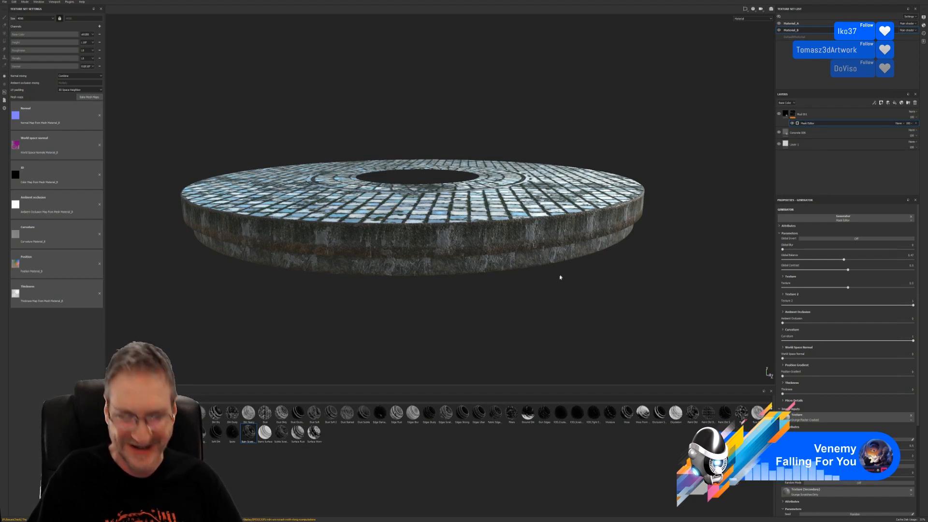
- Try Global Invert on the mud layer's mask and switch it off again
ctrl+alt+click(543, 288)
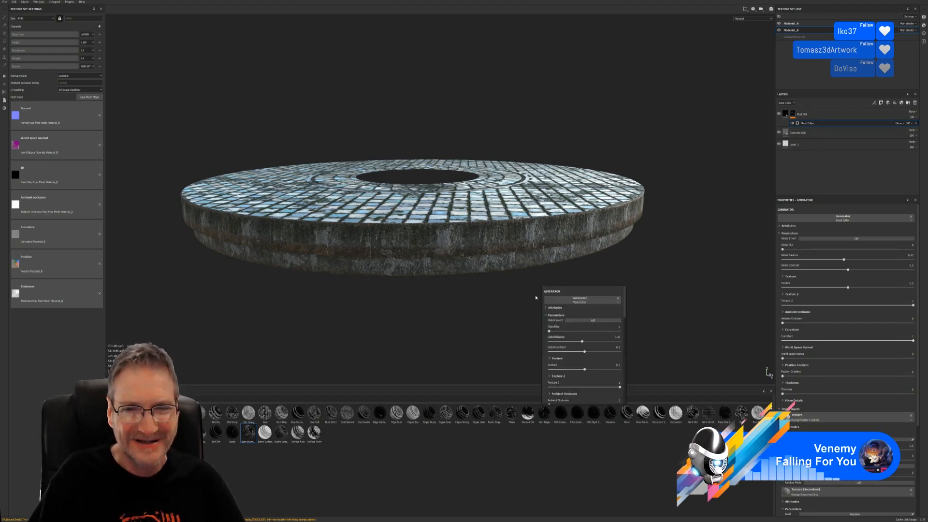
click(520, 305)
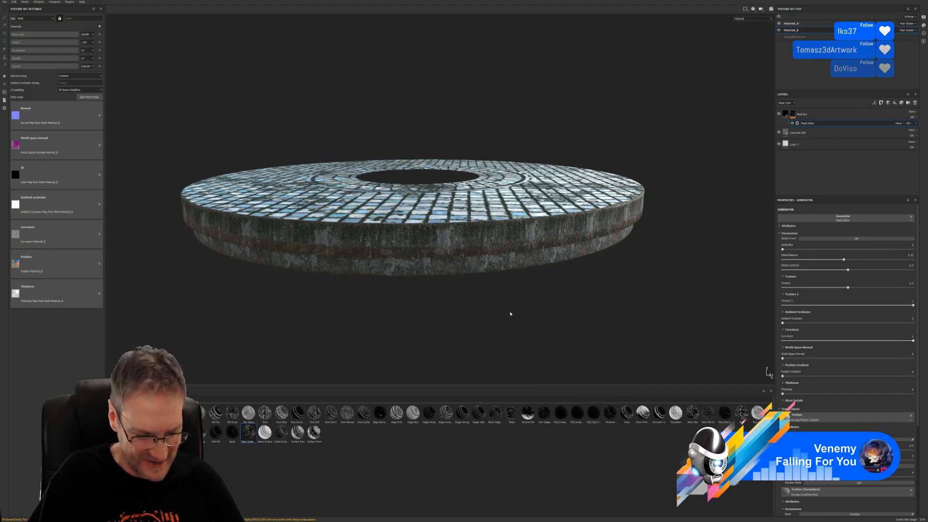
alt+drag(535, 331, 545, 321)
scroll(477, 231, up, 2)
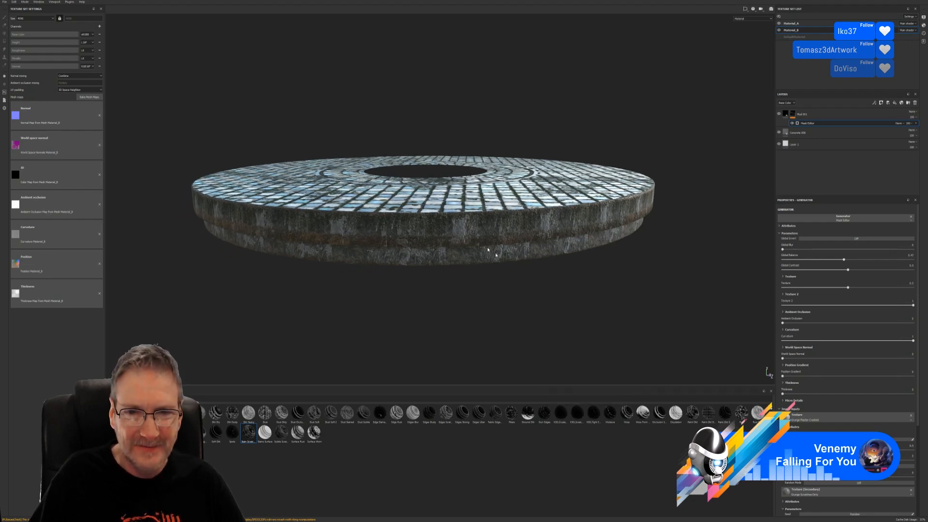
scroll(498, 274, up, 1)
alt+drag(601, 331, 611, 282)
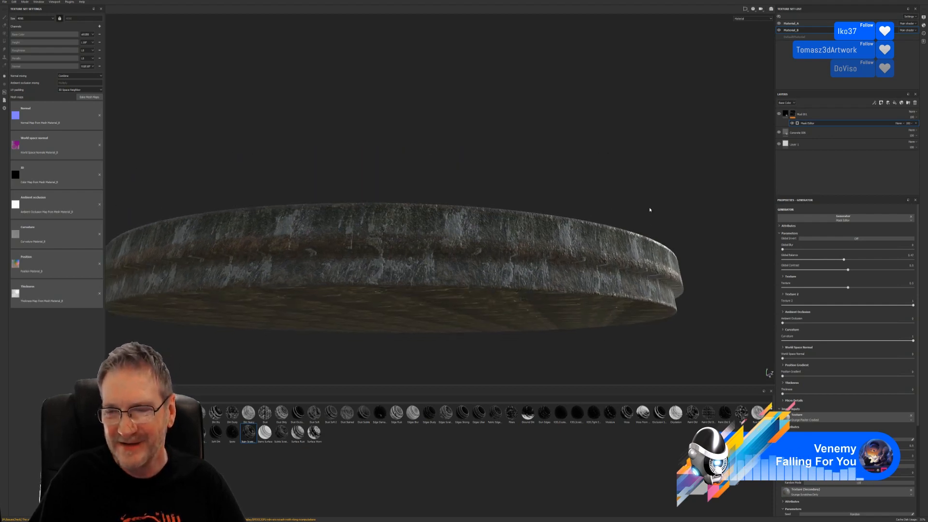
click(840, 238)
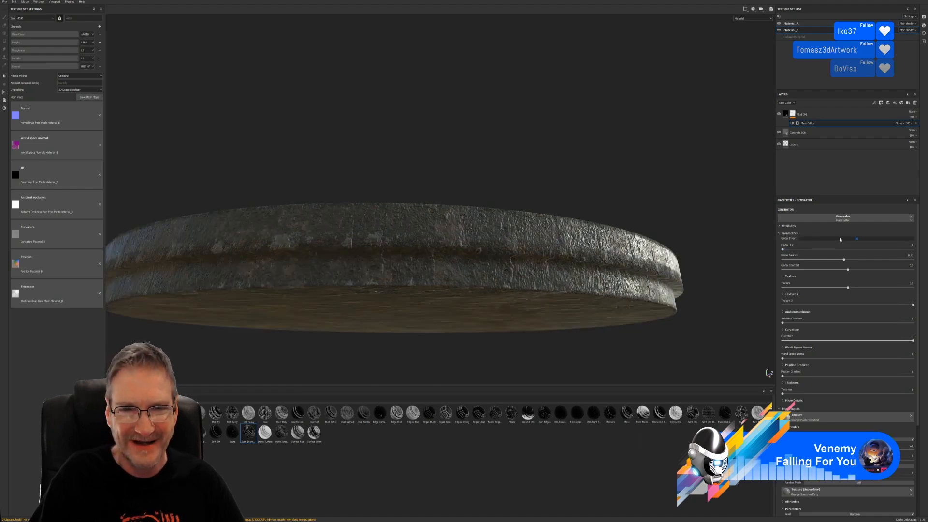
click(836, 239)
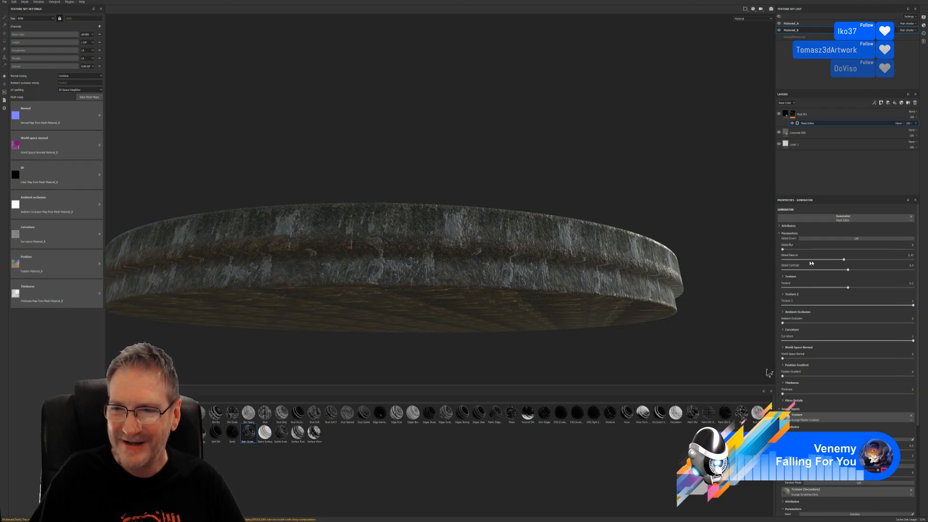
- Try higher and lower Global Balance values on the mud layer's mask, ending near the middle
drag(844, 259, 859, 262)
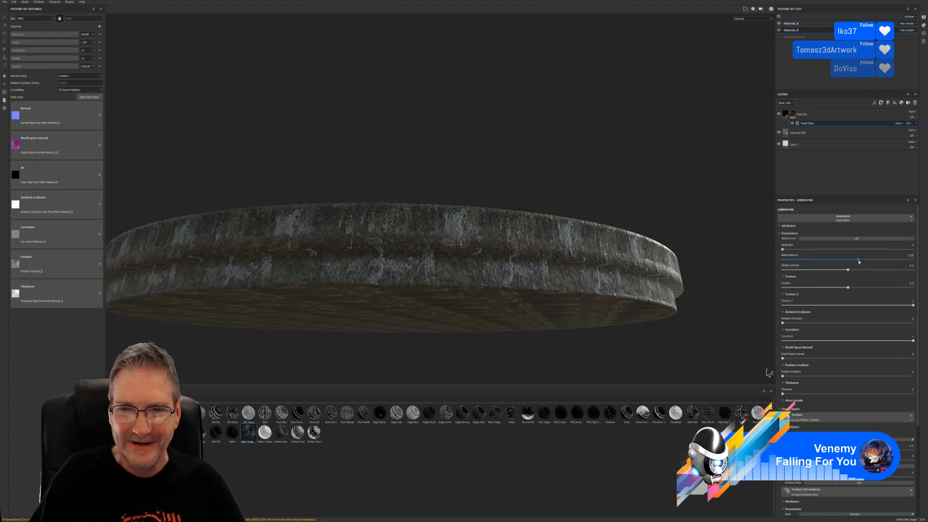
click(871, 260)
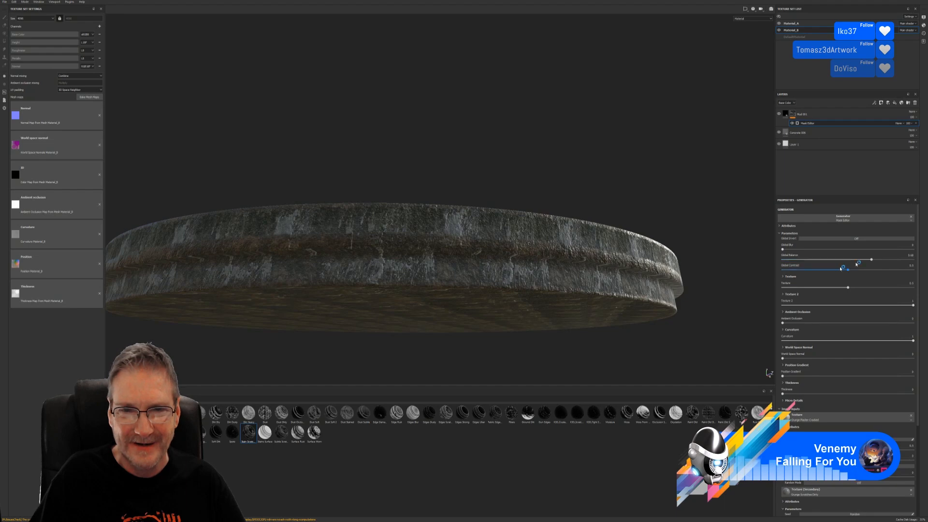
alt+drag(605, 290, 560, 303)
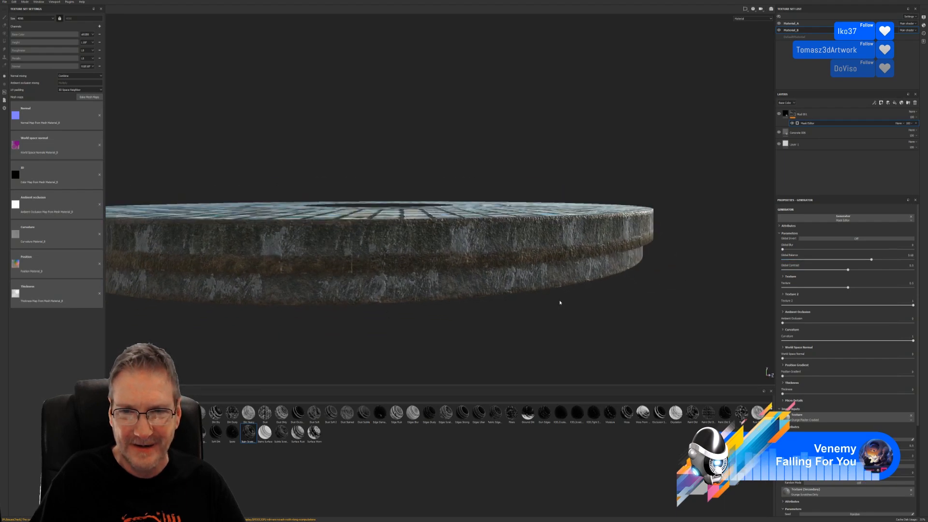
click(835, 260)
click(846, 260)
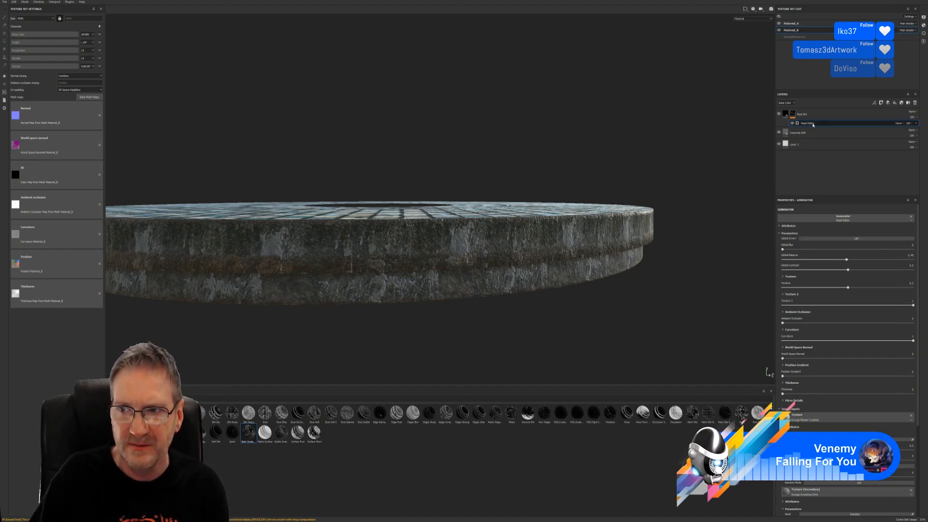
- Replace the mud layer's mask generator with the Surface Worn smart mask
click(916, 123)
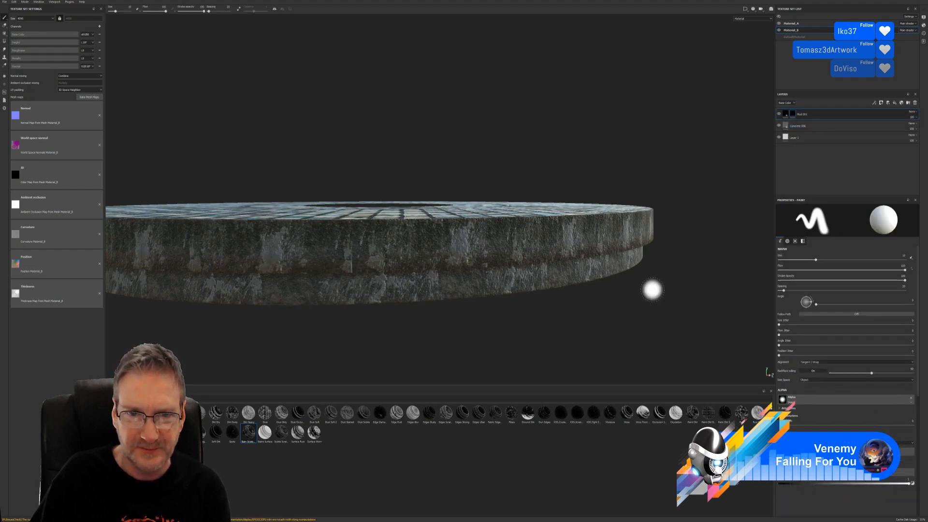
click(314, 435)
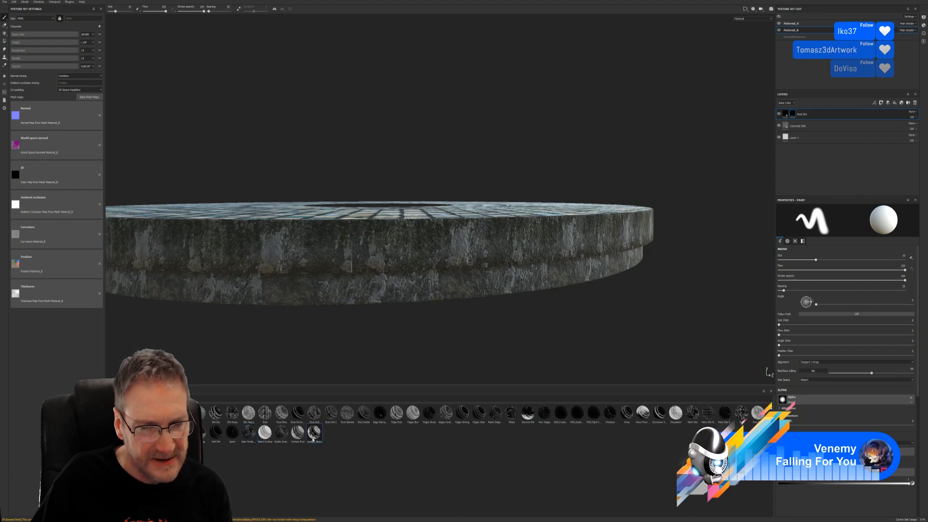
drag(313, 438, 815, 117)
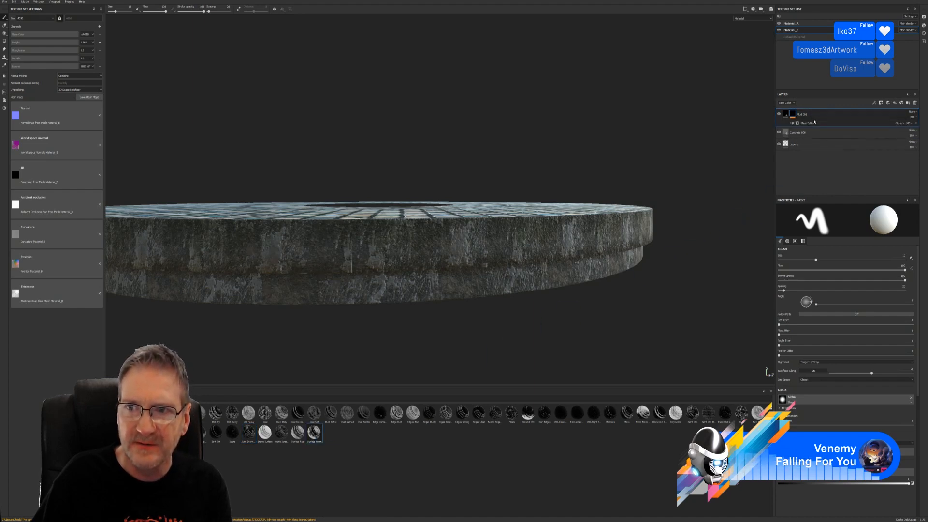
- Raise the mud layer mask's Global Balance to about 0.65 and Global Contrast to about 0.48, leaving Global Invert off
click(806, 124)
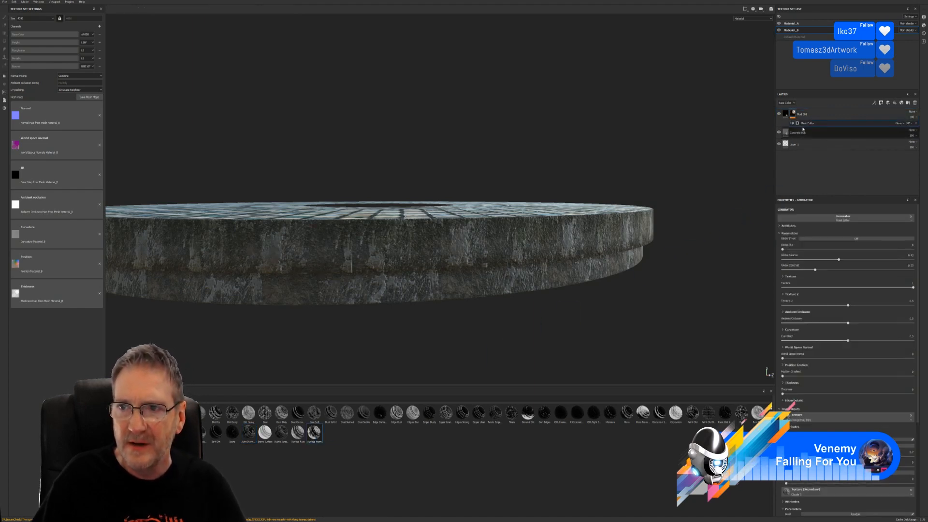
click(849, 238)
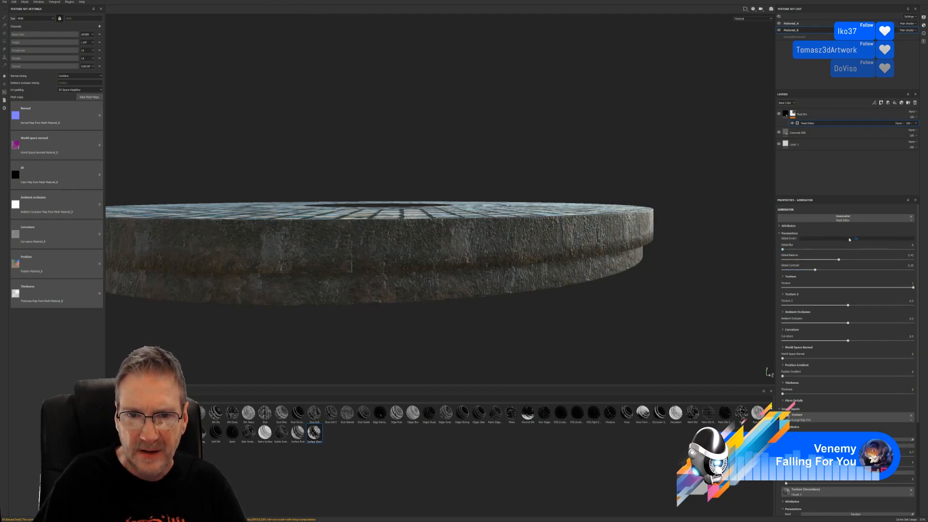
click(850, 239)
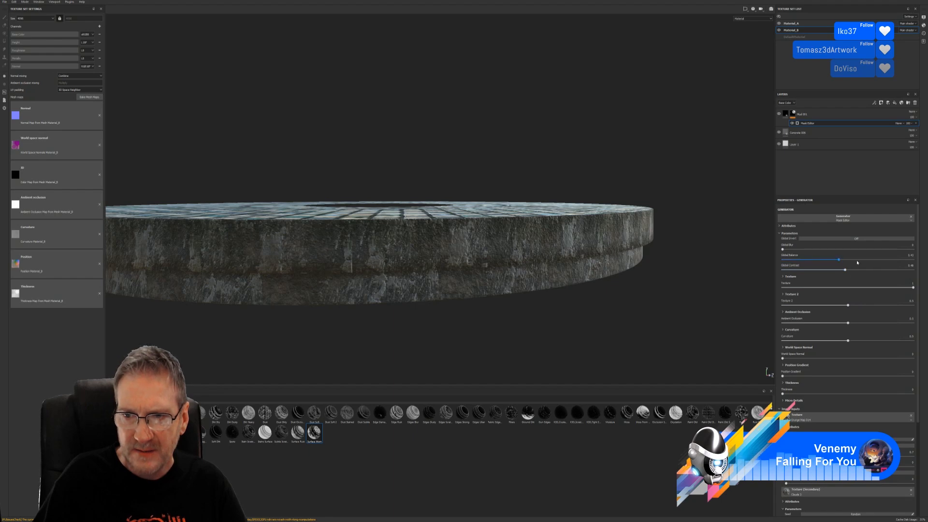
click(858, 261)
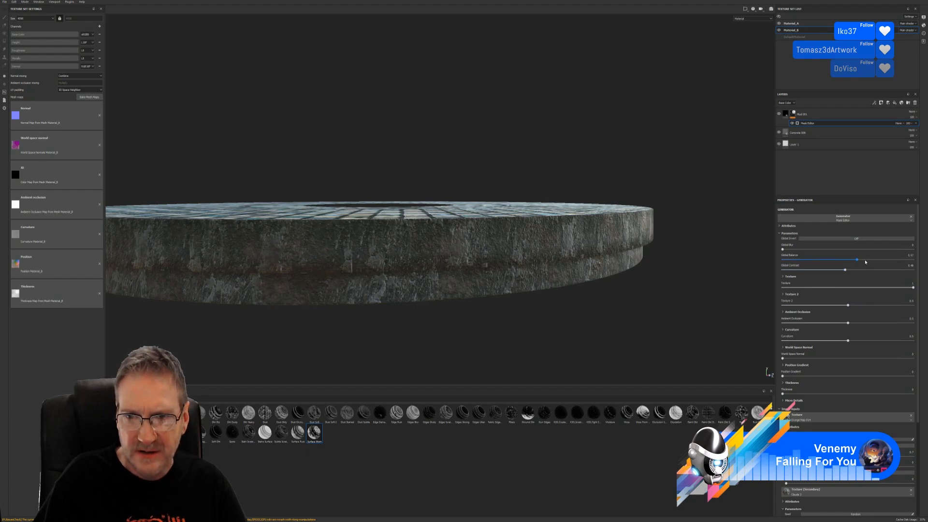
click(869, 261)
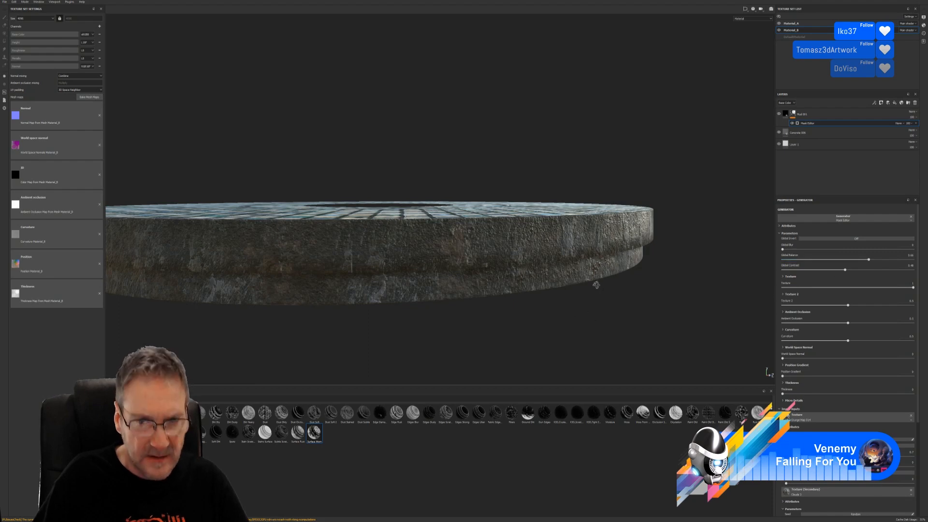
alt+drag(597, 284, 617, 288)
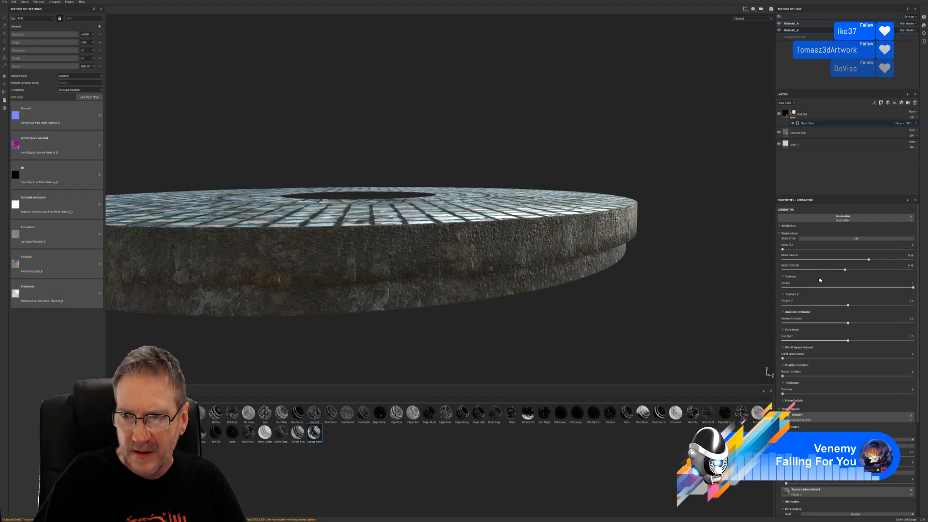
- Raise Texture 2 to about 0.83 and lower Texture to about 0.68 in the mud layer's Mask Editor generator
click(867, 305)
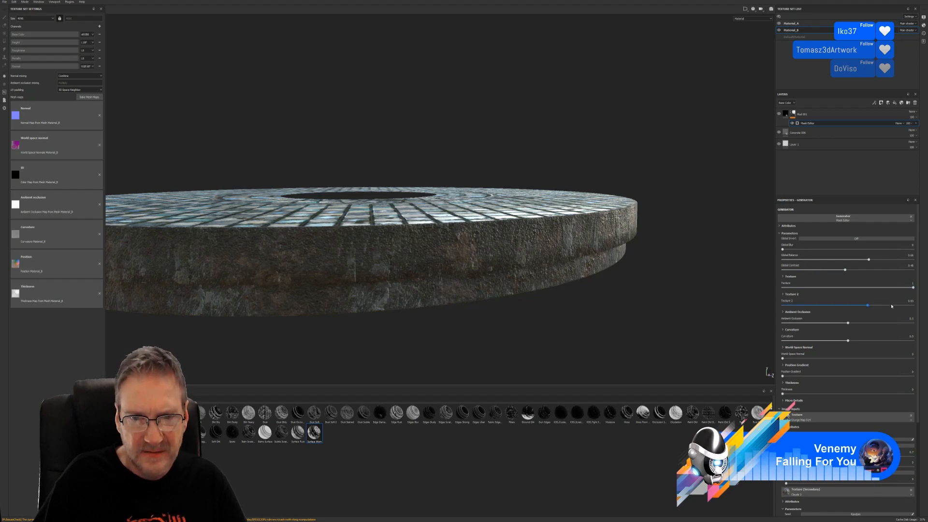
click(841, 287)
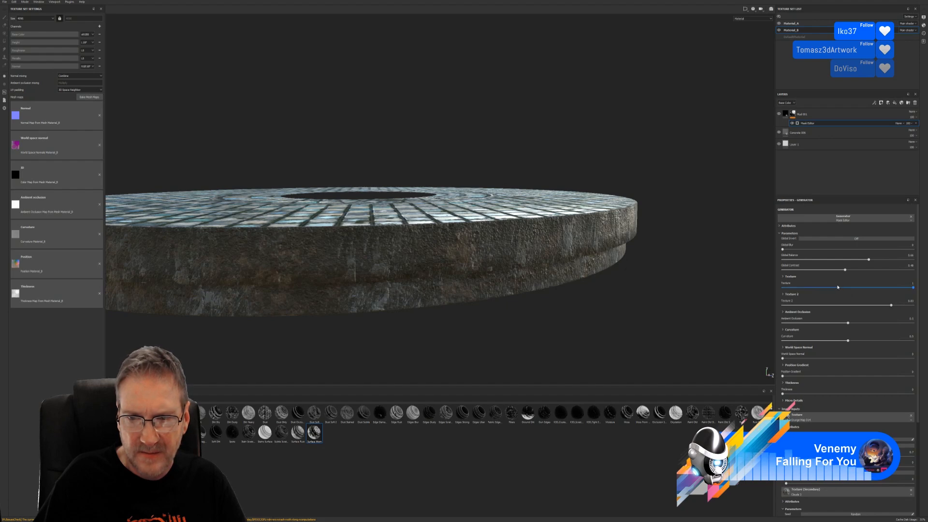
click(865, 287)
click(872, 288)
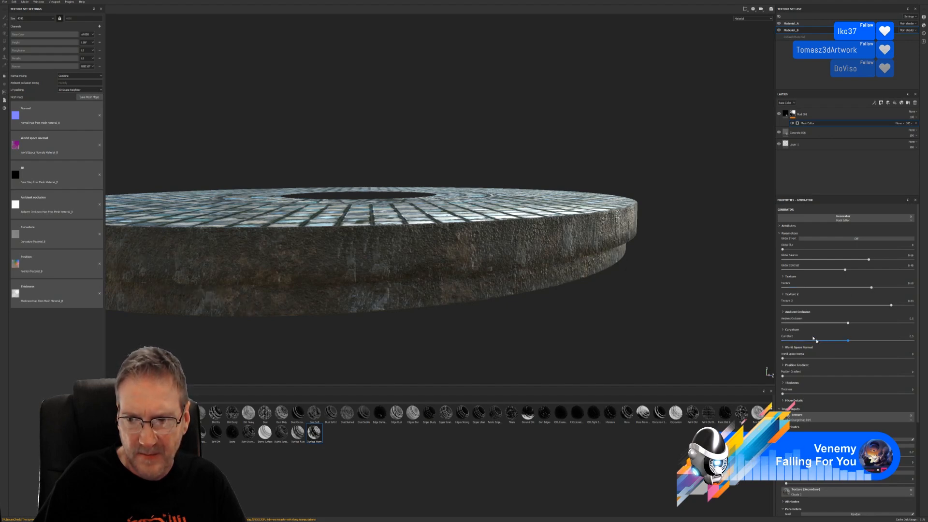
- Adjust the mud mask's Ambient Occlusion to about 0.45 and raise its Curvature to about 0.69
click(872, 323)
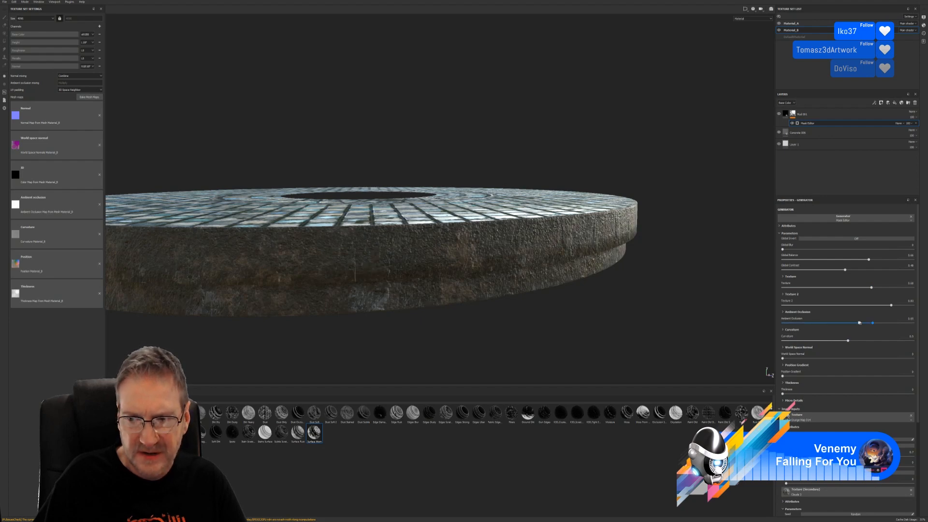
click(817, 323)
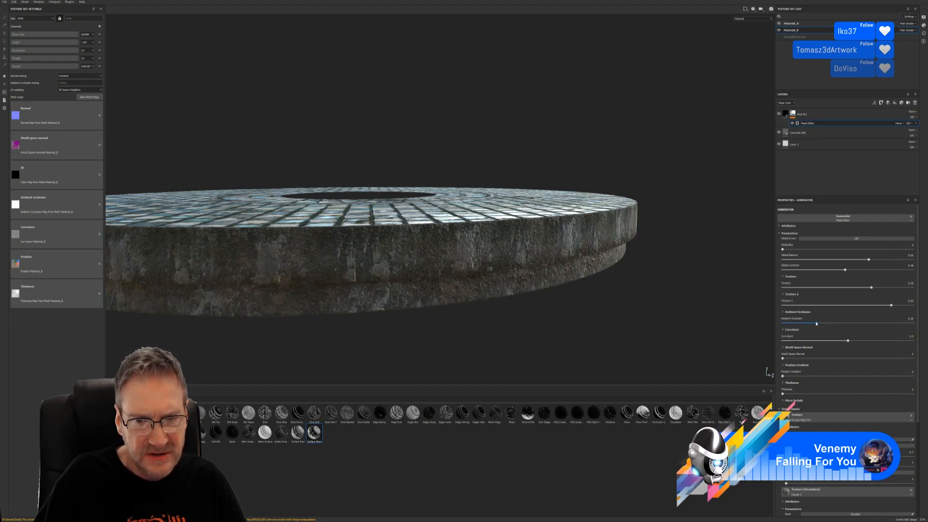
click(842, 323)
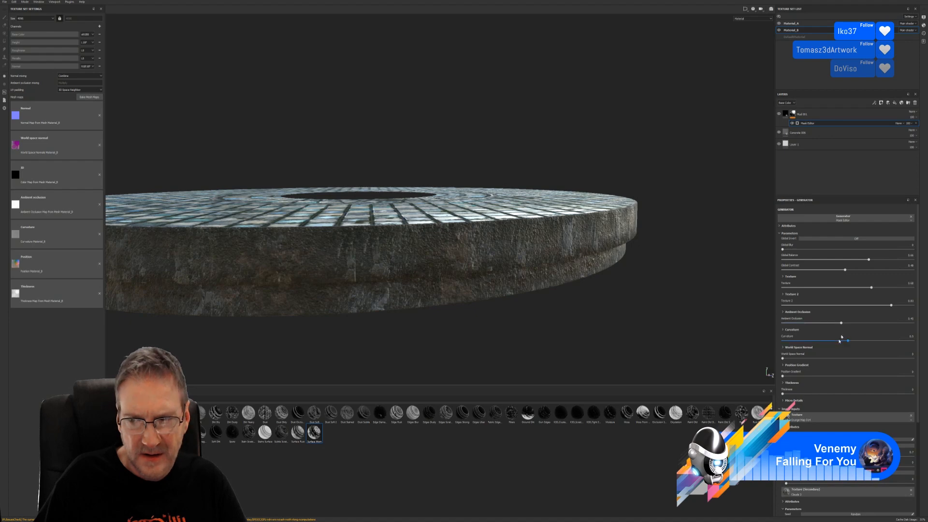
click(874, 340)
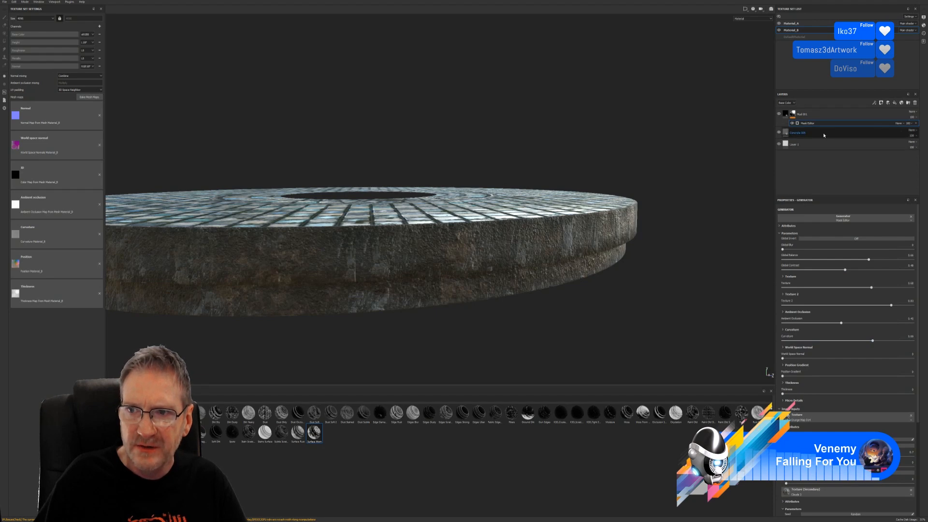
- Lower the opacity of the Mask Editor effect on the mud layer and inspect the rim from several angles
click(914, 134)
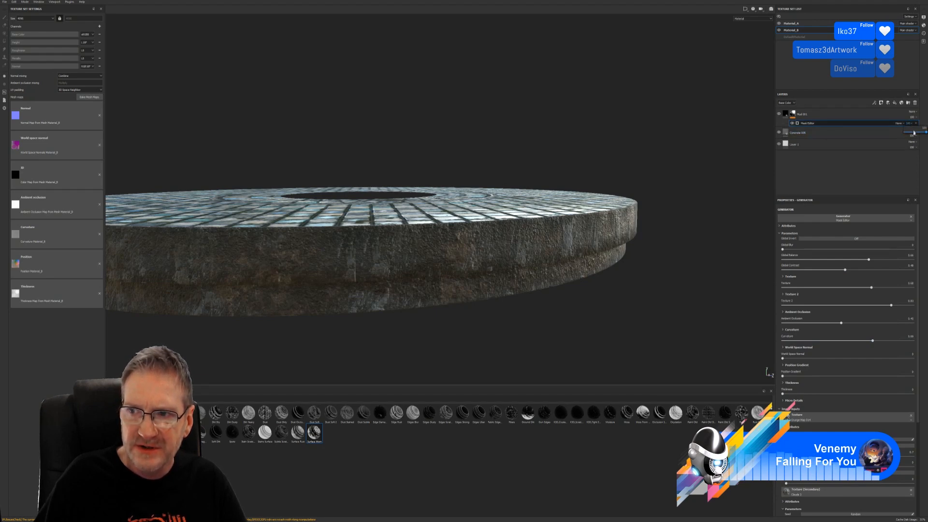
drag(926, 132, 920, 134)
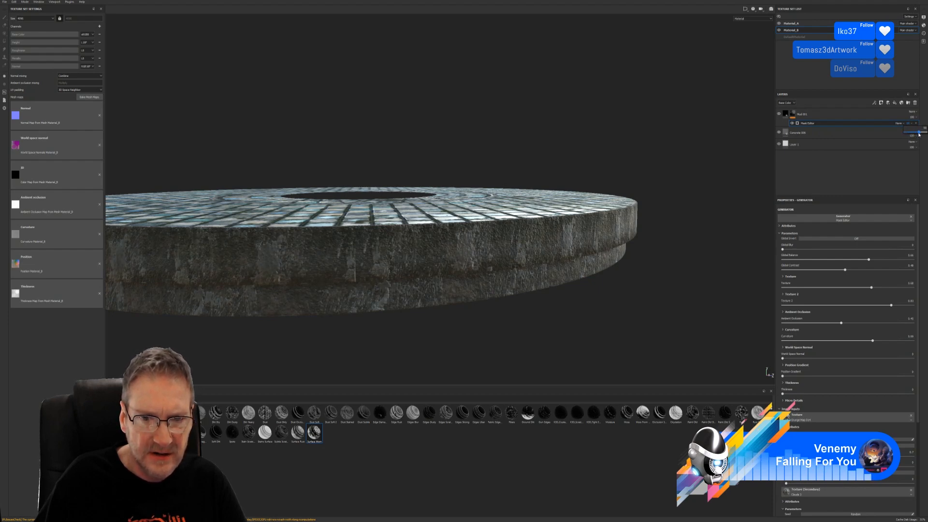
alt+drag(502, 325, 338, 305)
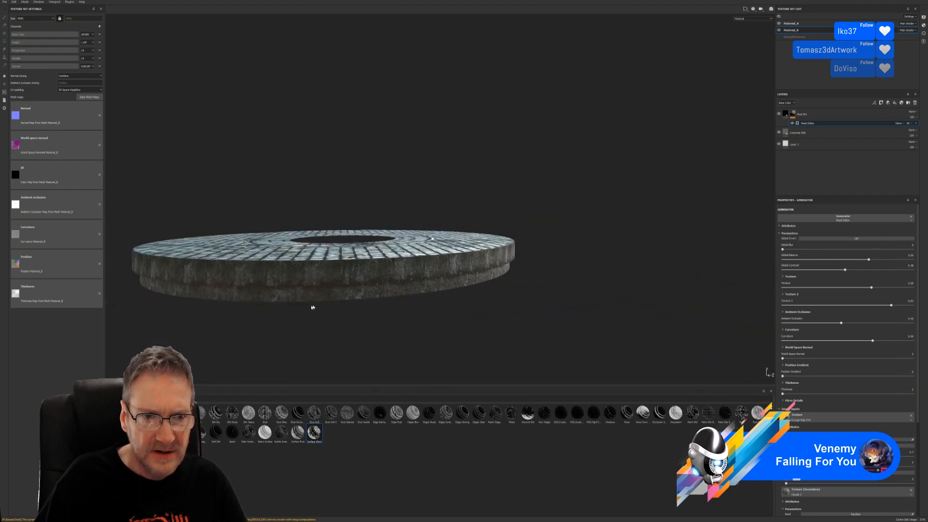
alt+right_drag(312, 308, 474, 234)
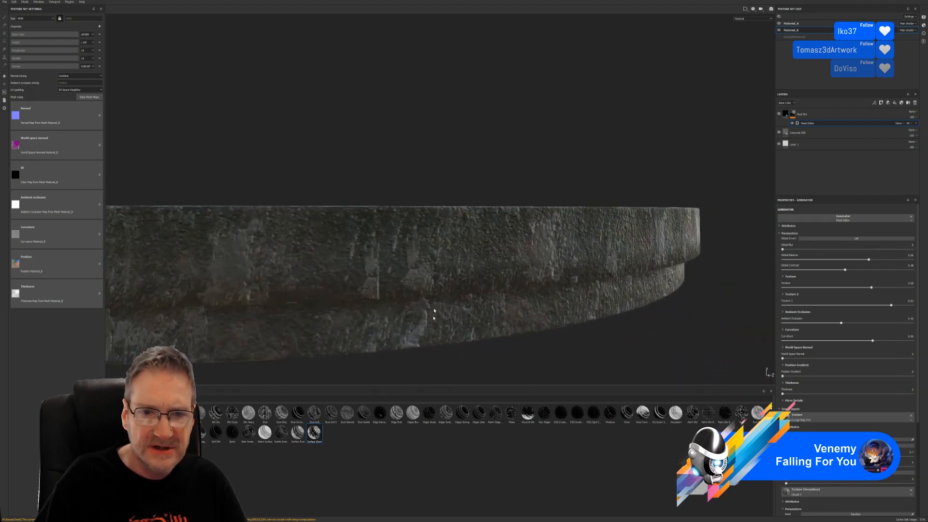
alt+drag(434, 314, 436, 331)
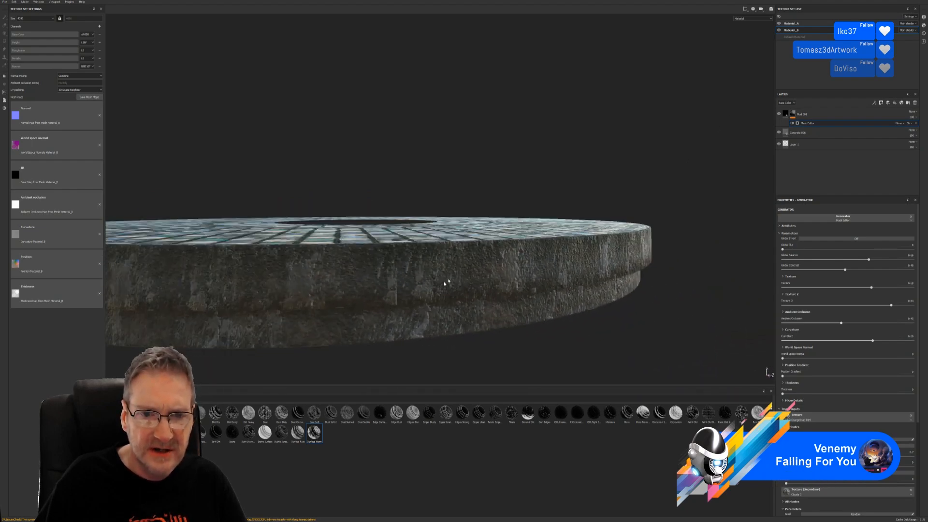
- Darken the mud material's Ground Color to a very dark brown and check it on the rim
click(786, 114)
click(866, 360)
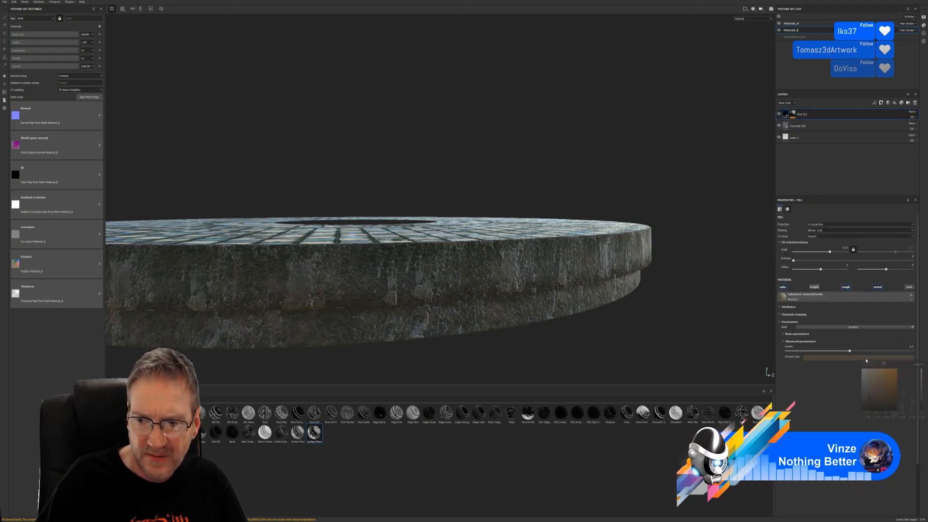
drag(923, 404, 922, 406)
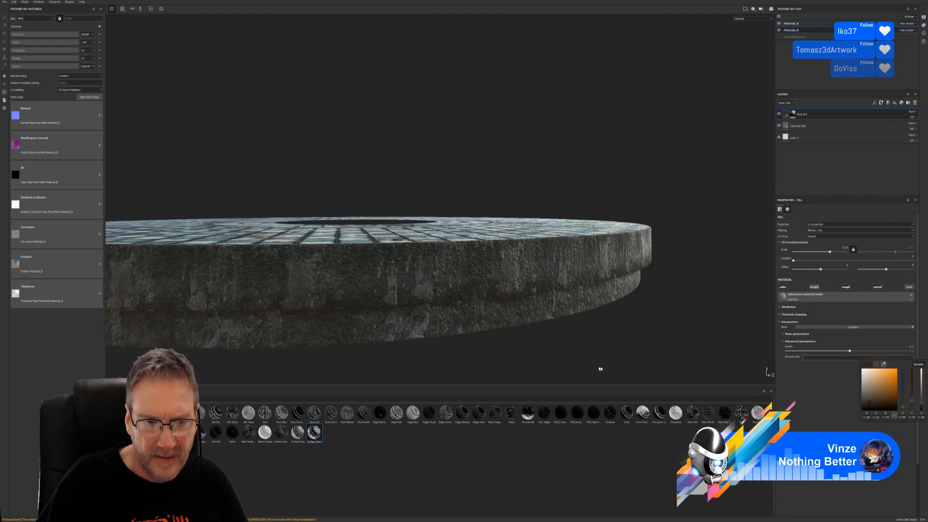
alt+drag(550, 253, 418, 207)
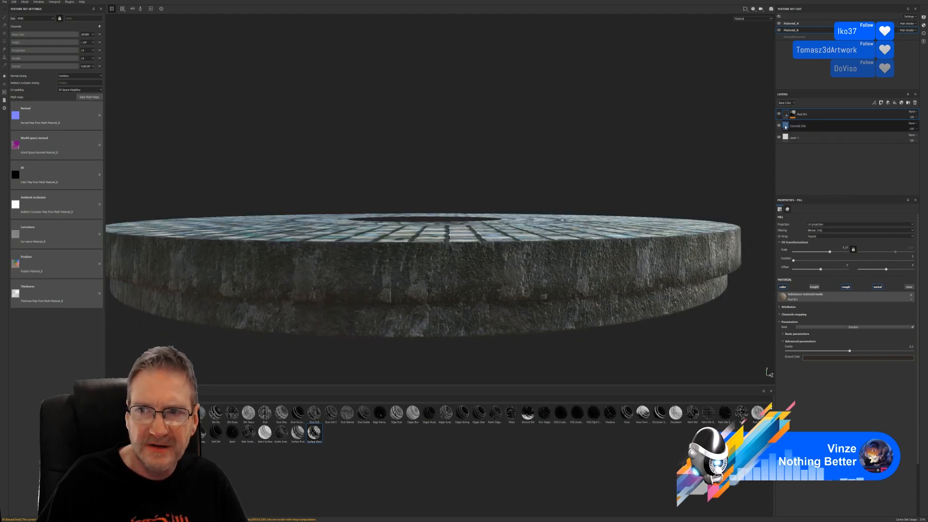
- Reduce the concrete layer's Height Range to about 0.1 in its basic parameters and check the whole floor
click(785, 127)
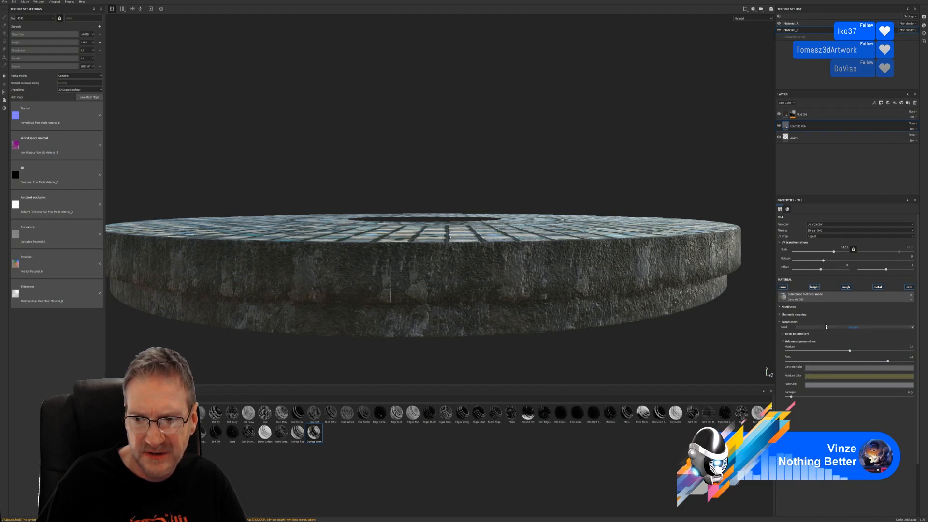
click(780, 314)
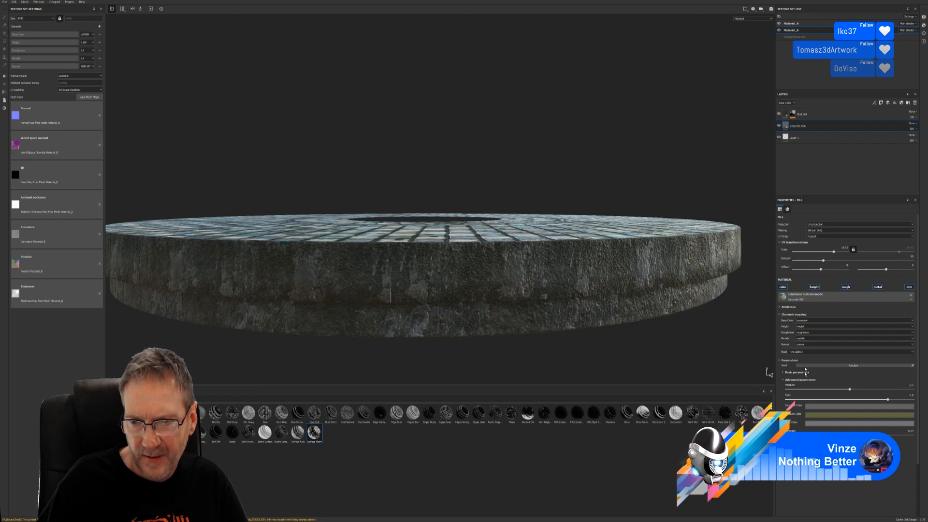
click(784, 373)
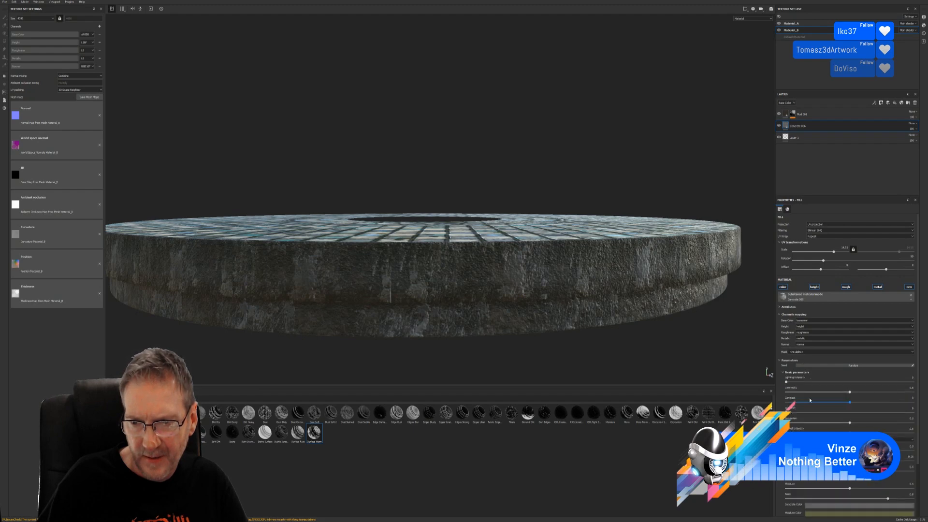
scroll(822, 368, down, 2)
scroll(798, 399, down, 1)
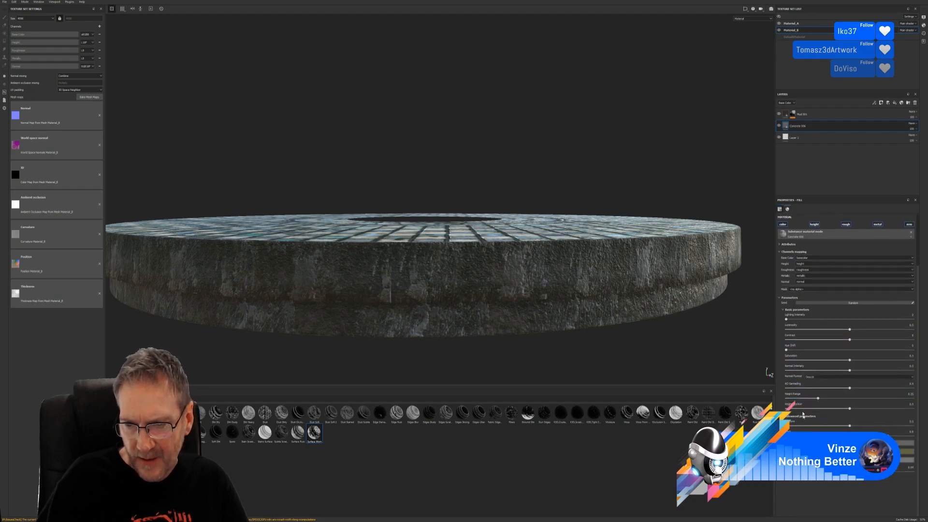
click(798, 398)
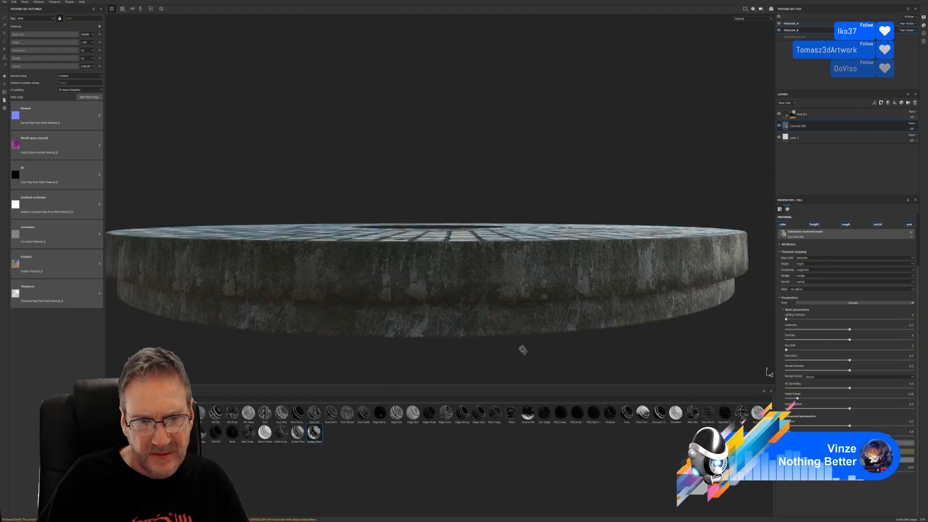
alt+drag(520, 348, 480, 359)
alt+middle_drag(485, 327, 575, 308)
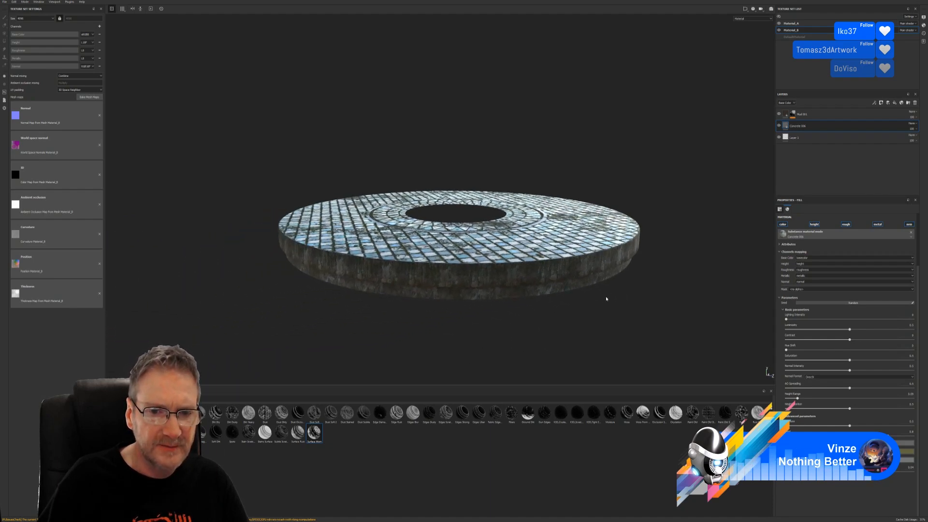
- Save and compact the project, and follow it with a regular save
click(5, 2)
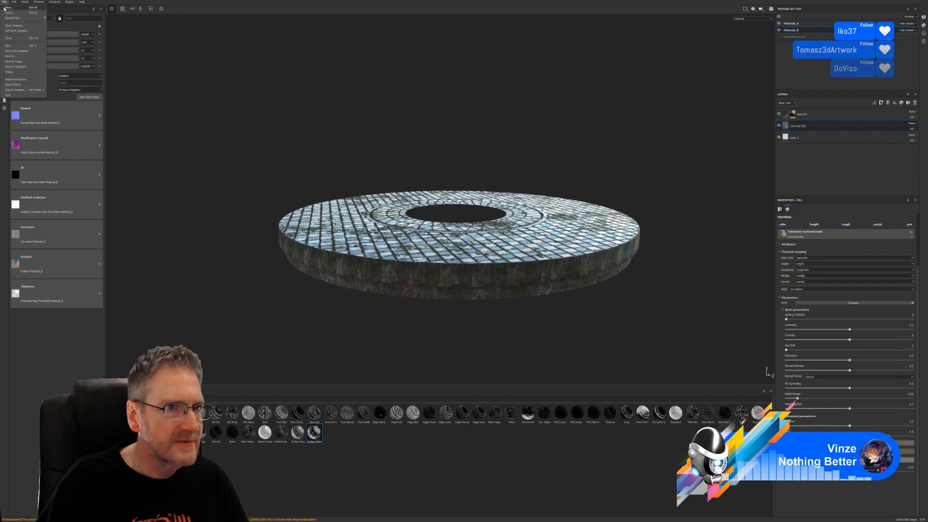
click(13, 51)
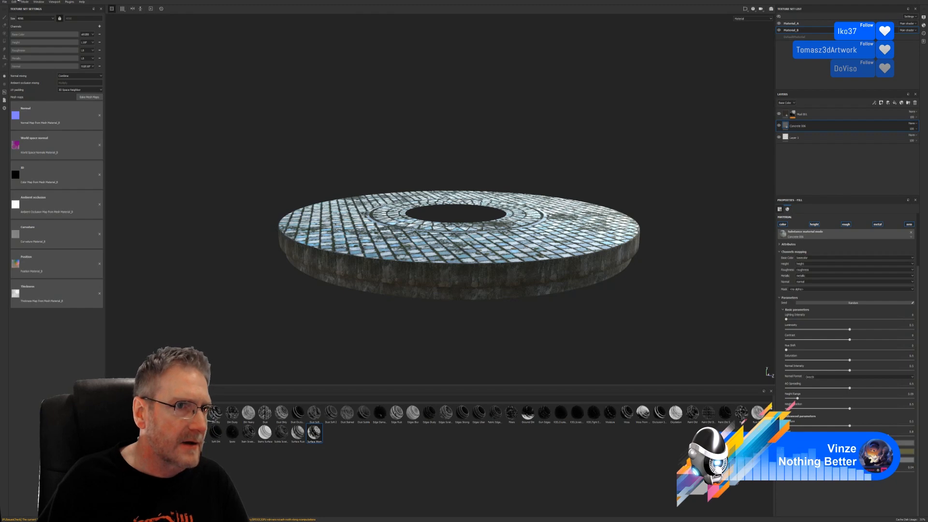
click(4, 2)
click(9, 46)
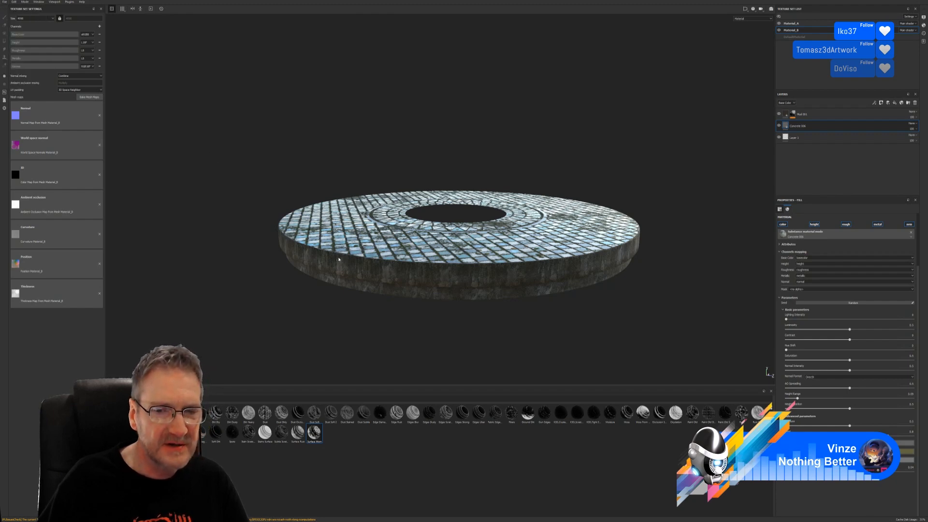
- Inspect the tiled top and the weathered concrete rim of the floor from high and low angles
alt+drag(339, 260, 549, 85)
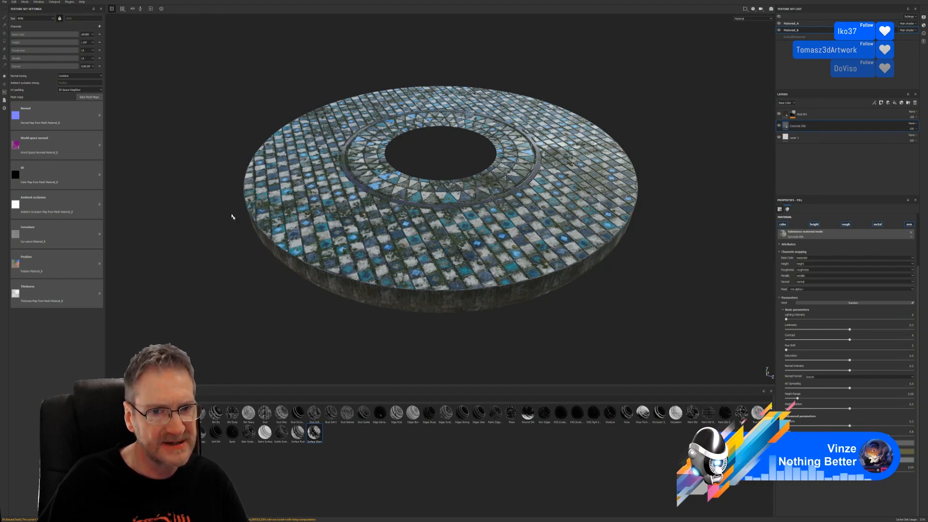
alt+drag(493, 342, 526, 298)
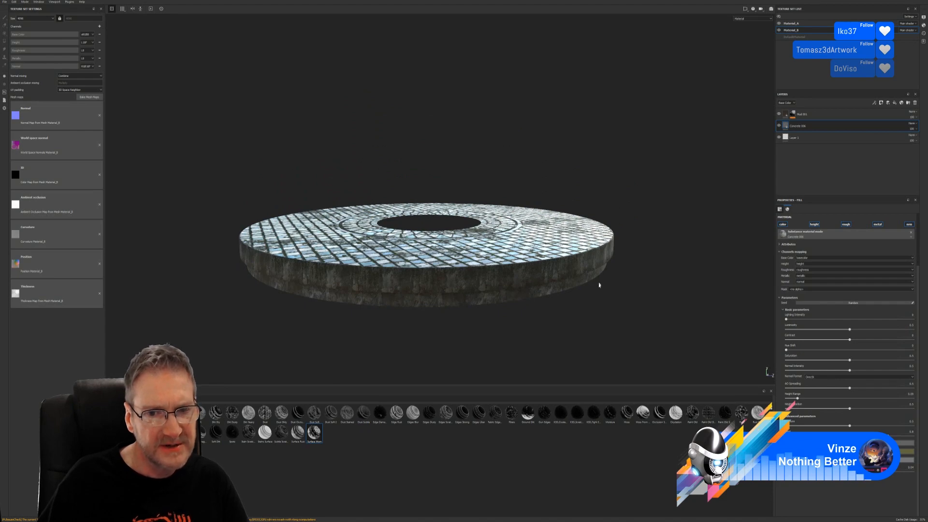
mouse_move(599, 285)
alt+mouse_down()
mouse_move(590, 297)
mouse_move(590, 275)
mouse_move(594, 303)
alt+mouse_up()
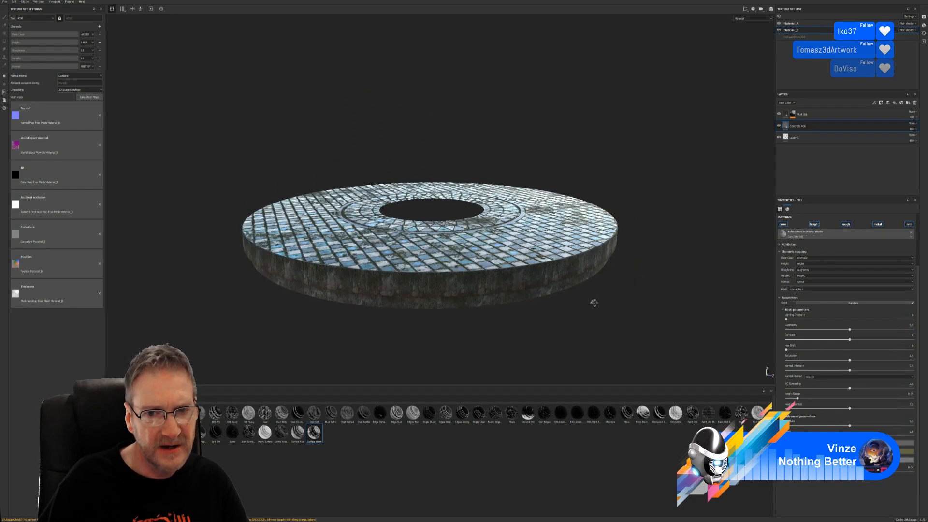
click(5, 2)
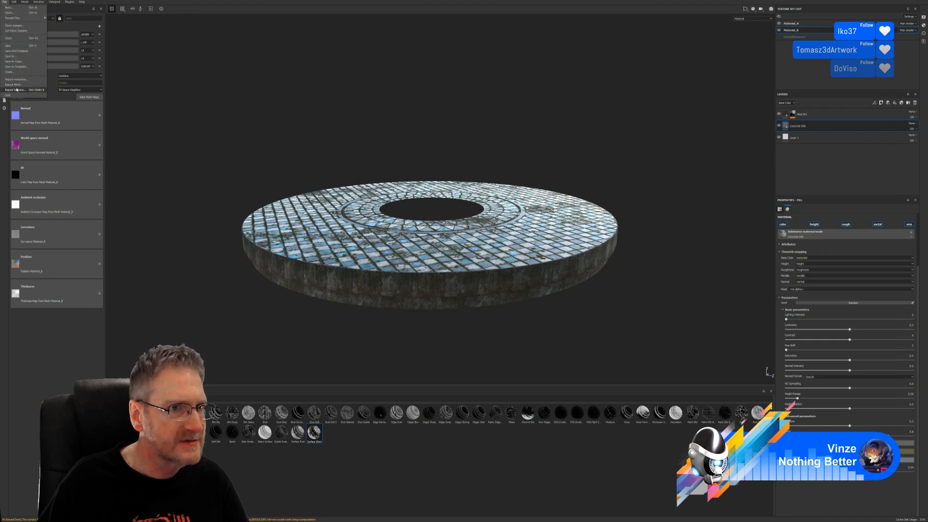
click(16, 90)
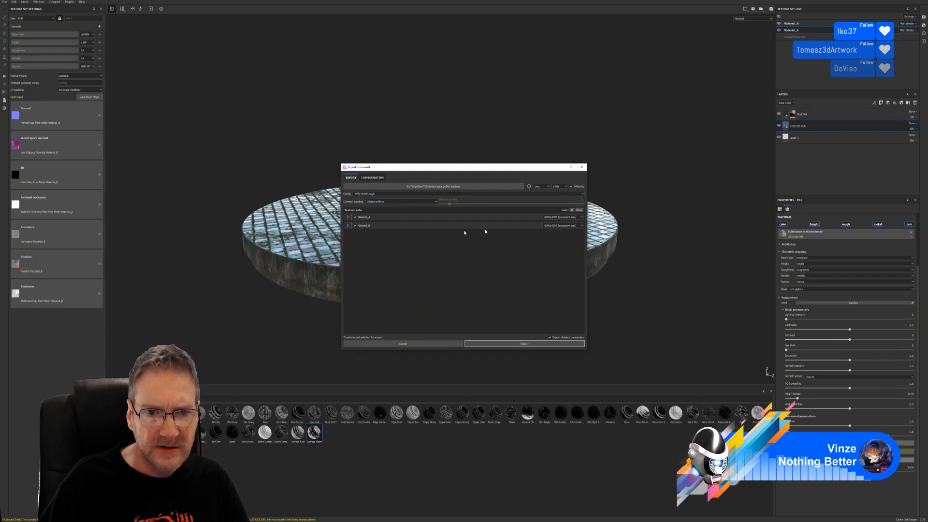
click(445, 344)
- Check which part Material_B covers by toggling its visibility, and export the textures with Material_B at 2048x2048
click(779, 30)
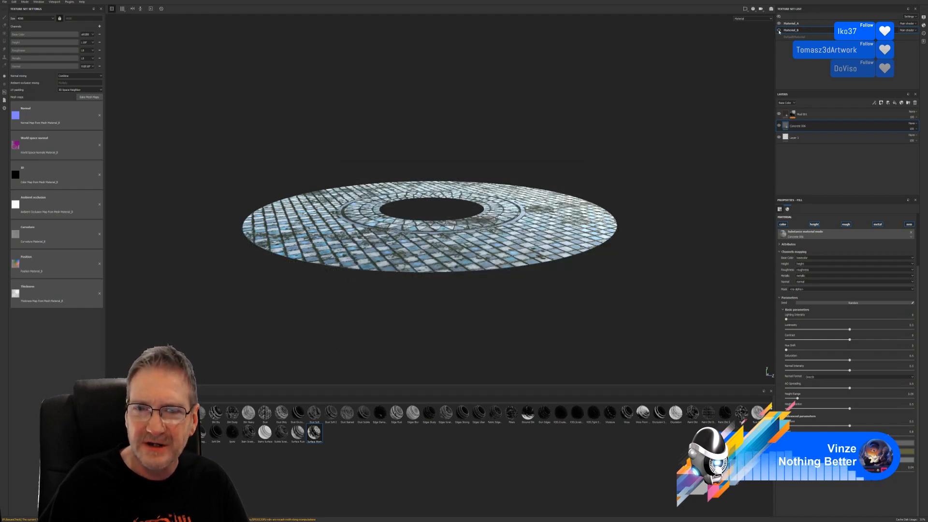
click(778, 30)
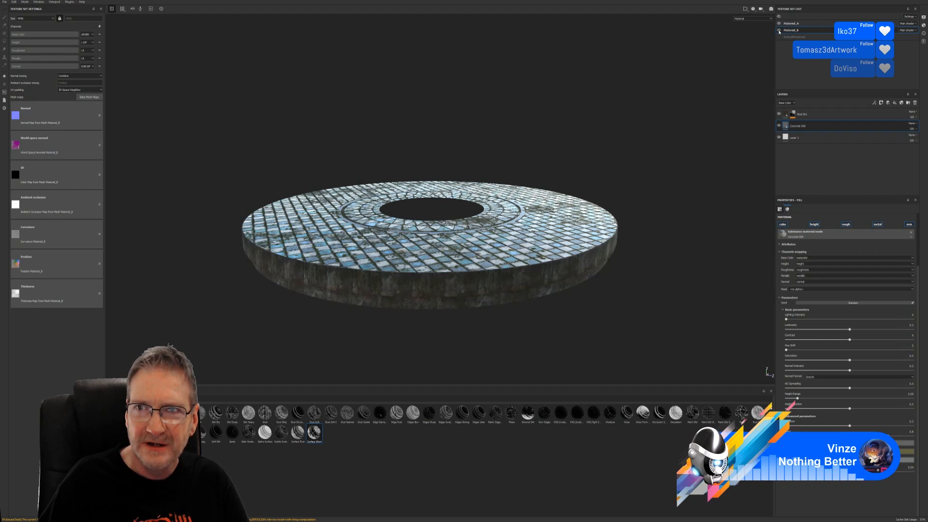
click(4, 2)
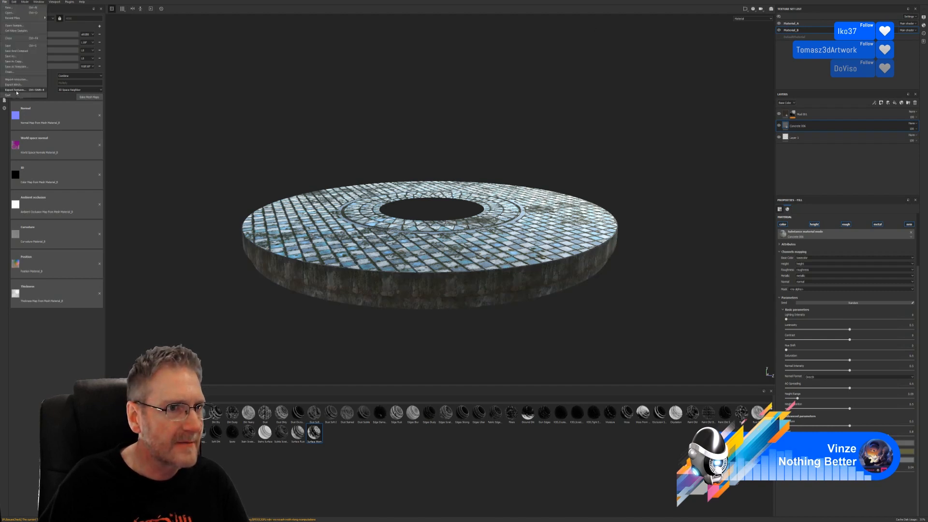
click(17, 90)
click(562, 225)
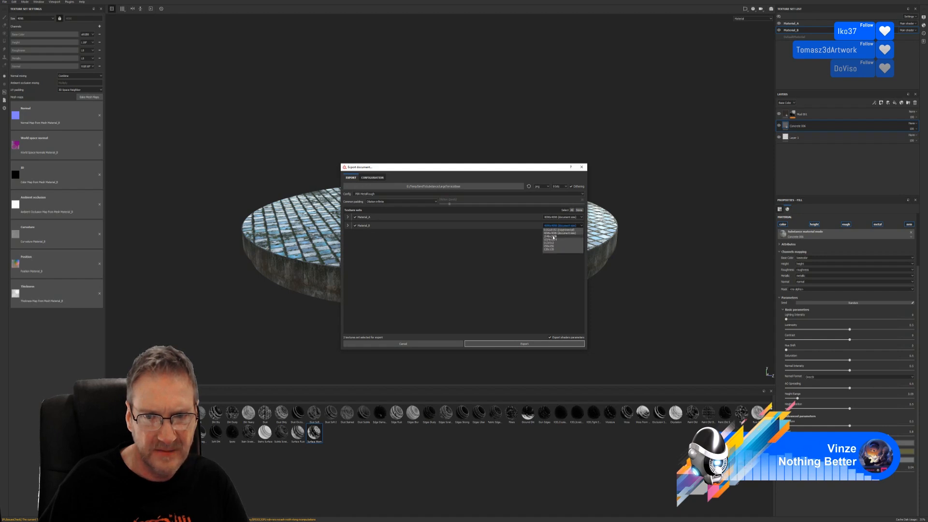
click(556, 236)
click(534, 345)
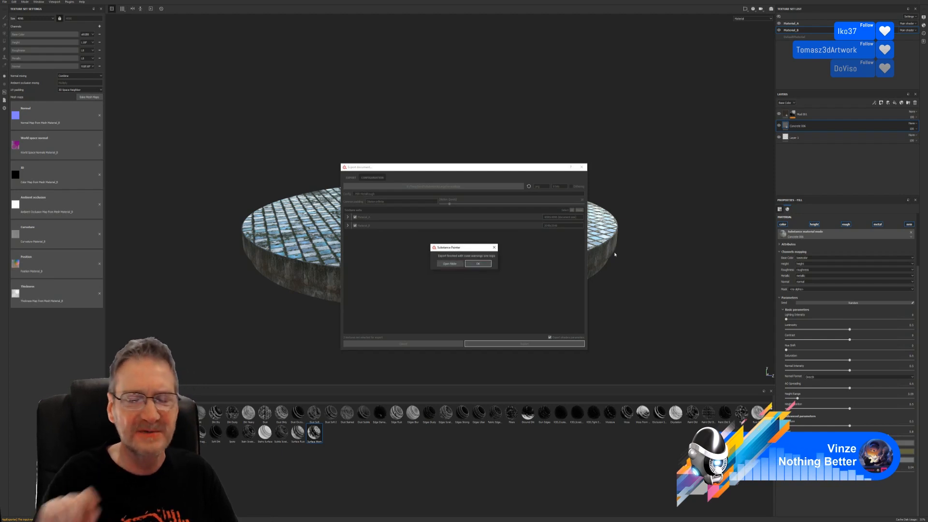
click(478, 264)
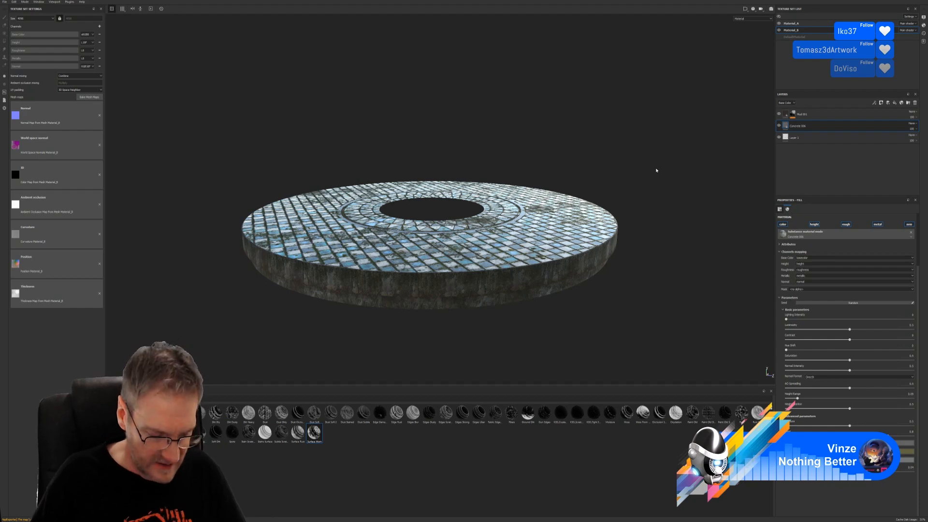
- Save the floor's texturing project
alt+drag(535, 345, 557, 337)
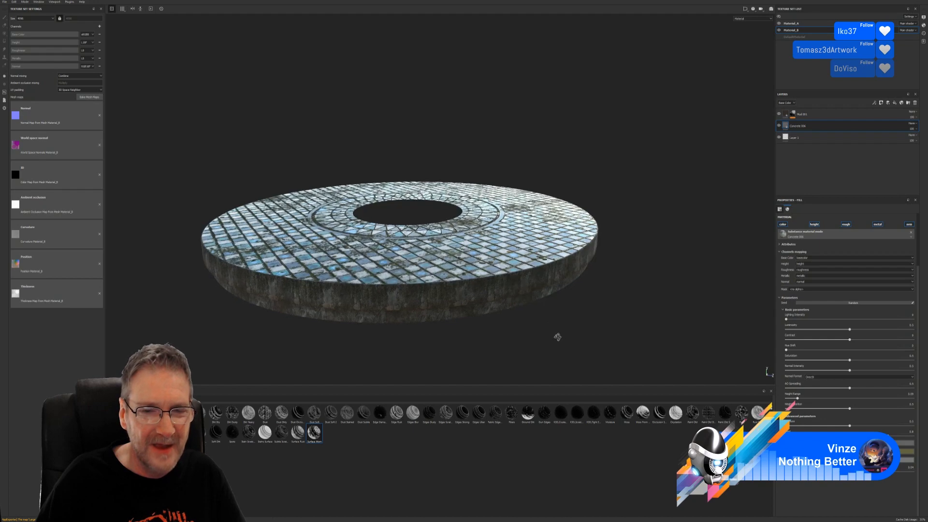
click(4, 3)
click(17, 46)
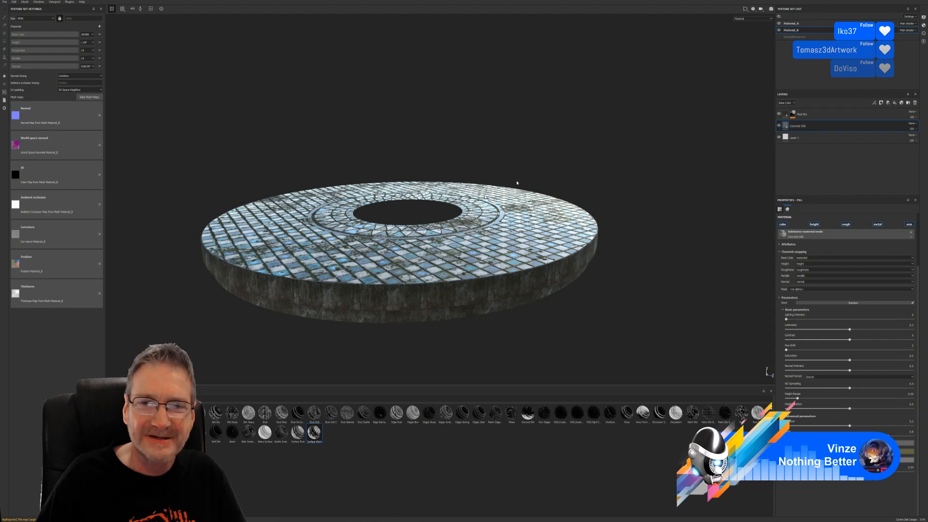
- Switch to 3ds Max, close the Substance Painter transfer dialog, and isolate the selected circular floor
key(alt+Tab)
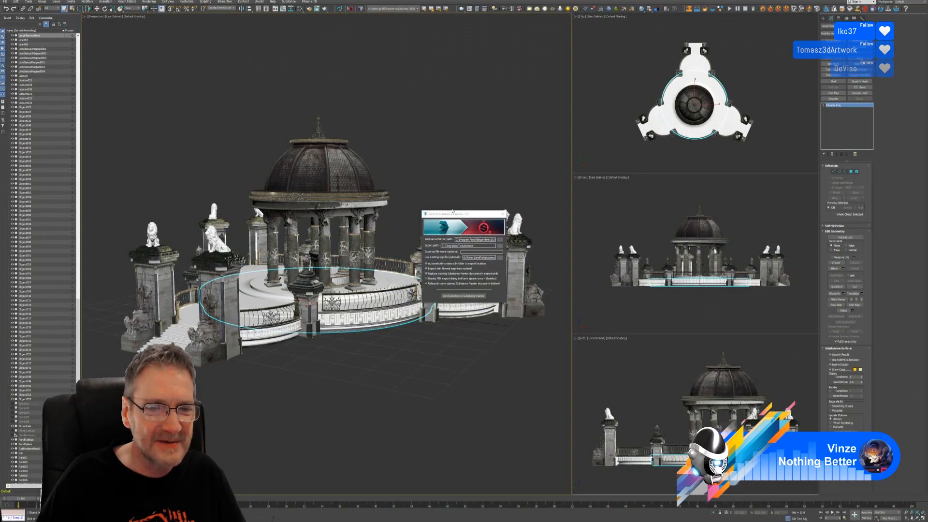
click(502, 214)
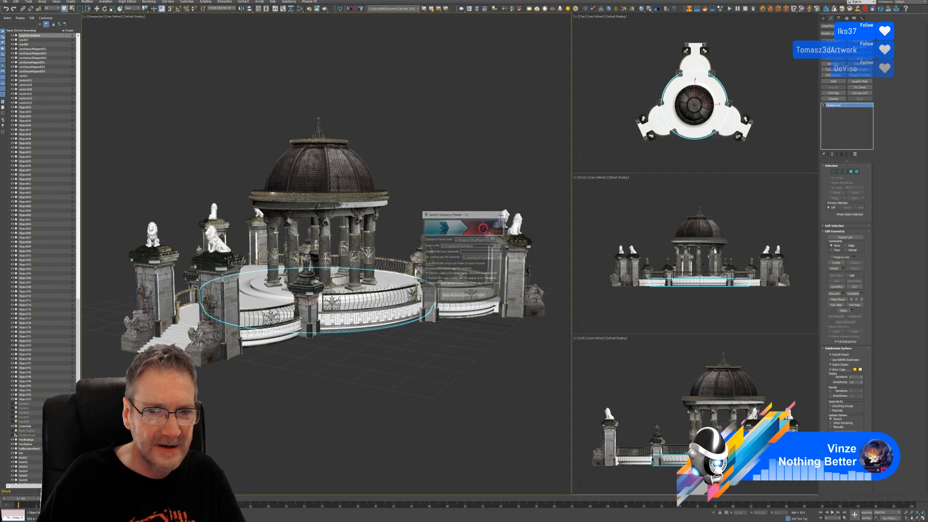
click(713, 514)
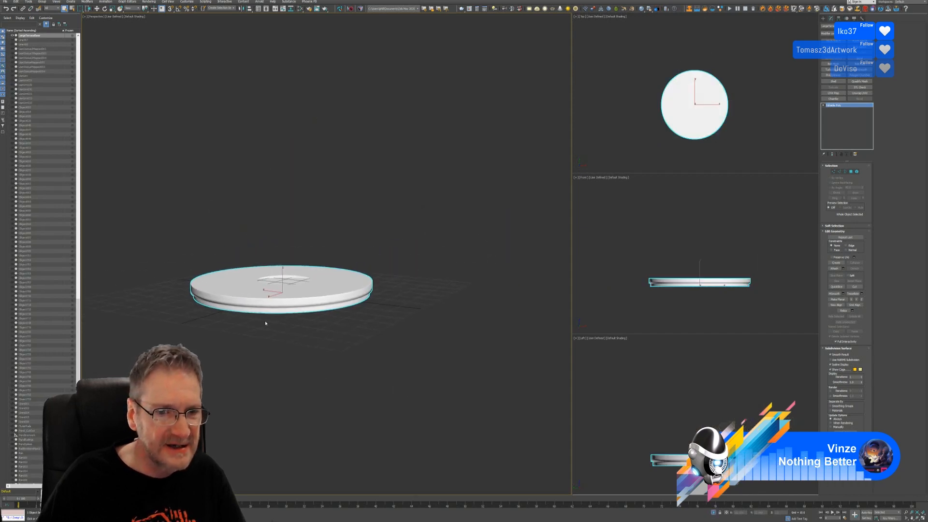
scroll(265, 323, up, 3)
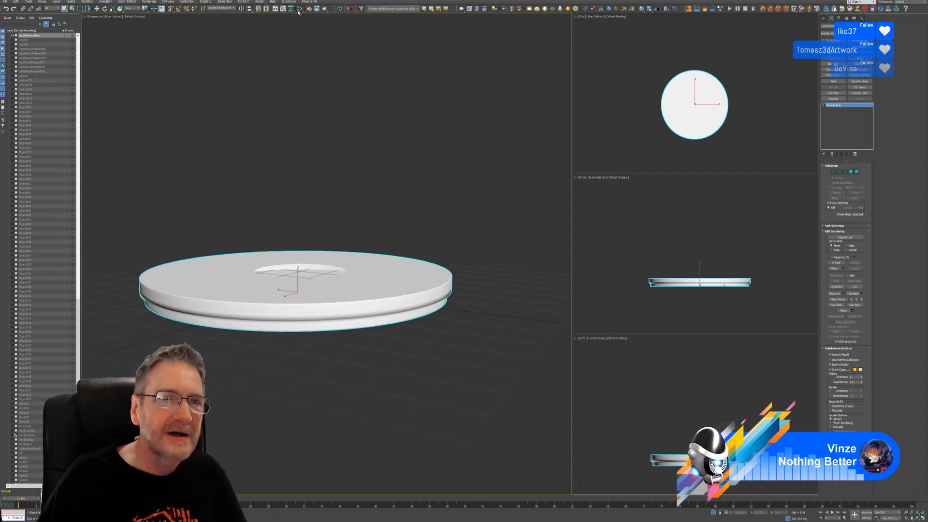
- Create a DirectX Shader material in the Slate Material Editor and set its shader type to Stingray PBS
click(299, 9)
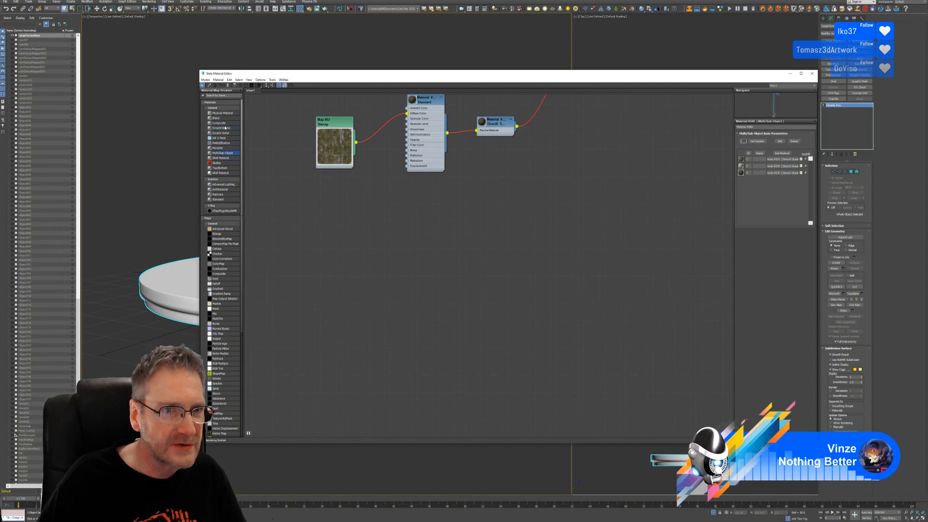
click(420, 261)
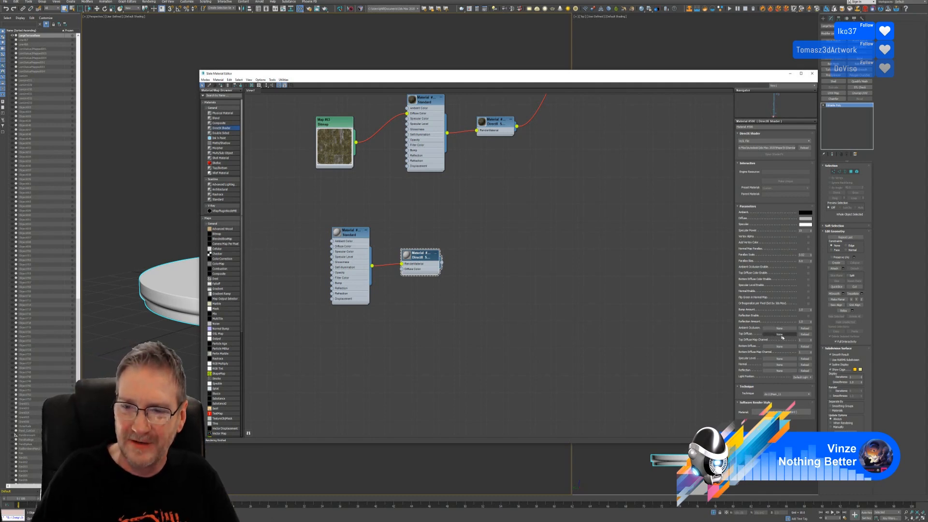
click(752, 141)
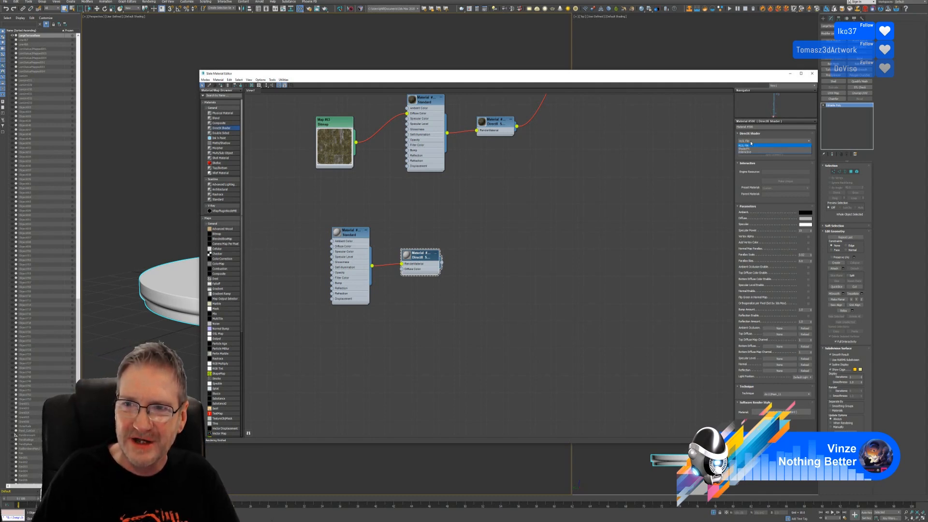
click(755, 152)
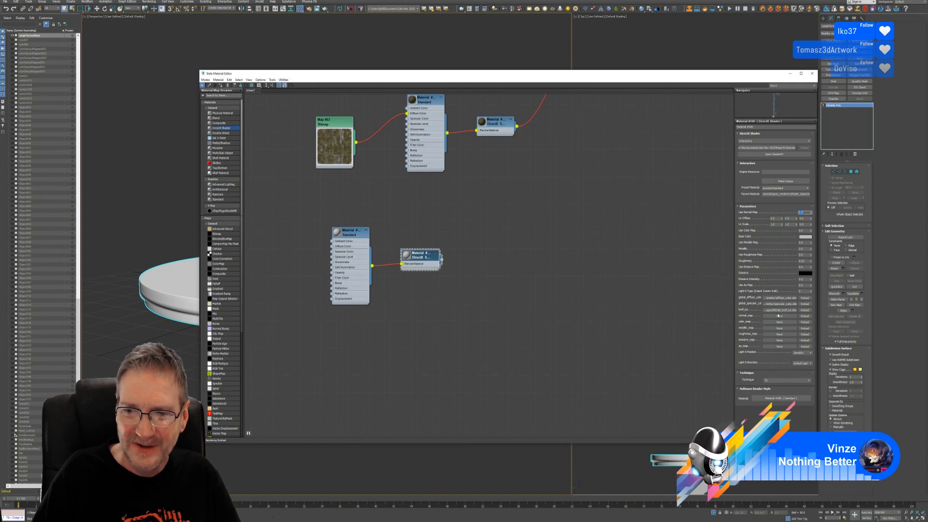
- Load LargeTerraceBase_Material_A_Normal.png from the LargeTerraceBase folder as the shader's normal map, with its gamma overridden
click(779, 317)
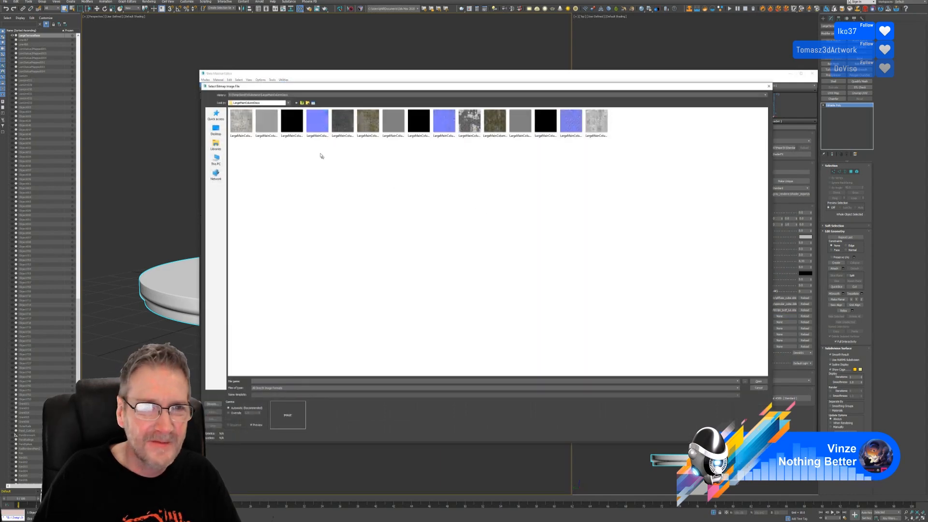
click(302, 103)
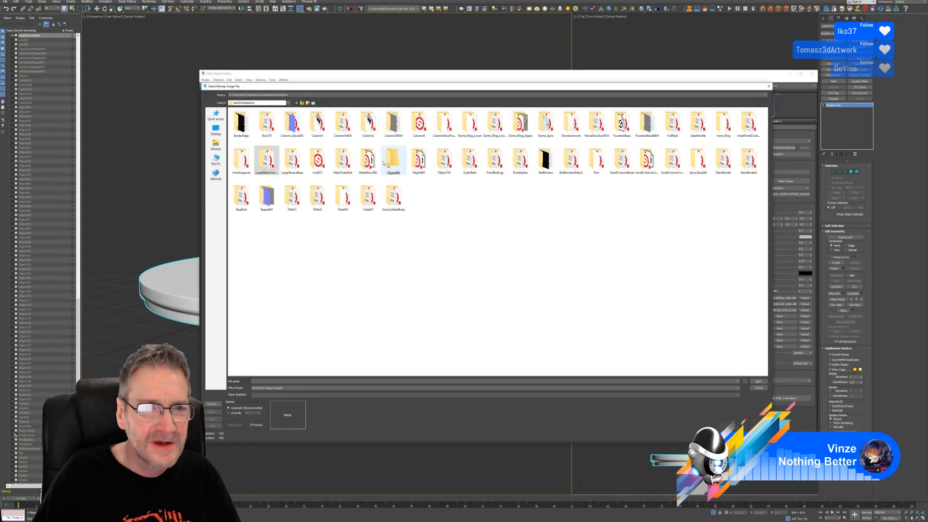
click(293, 162)
double_click(293, 162)
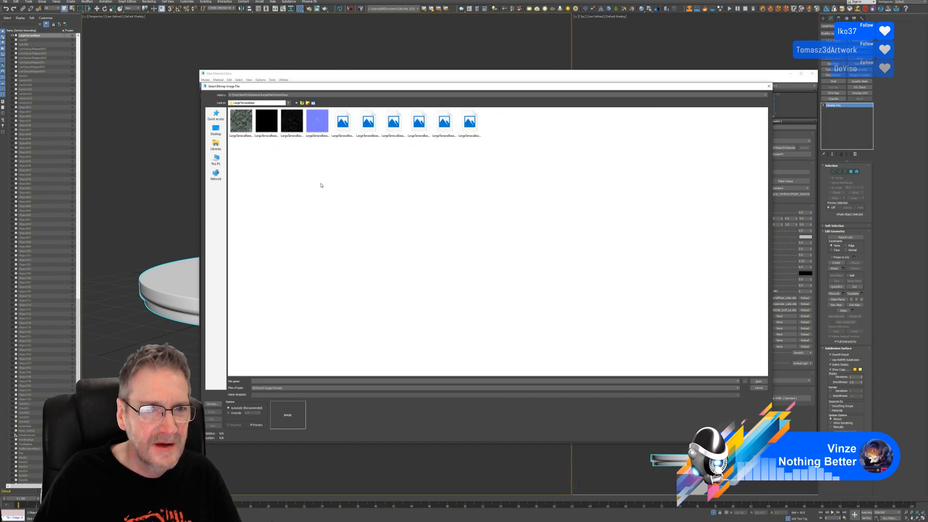
click(317, 126)
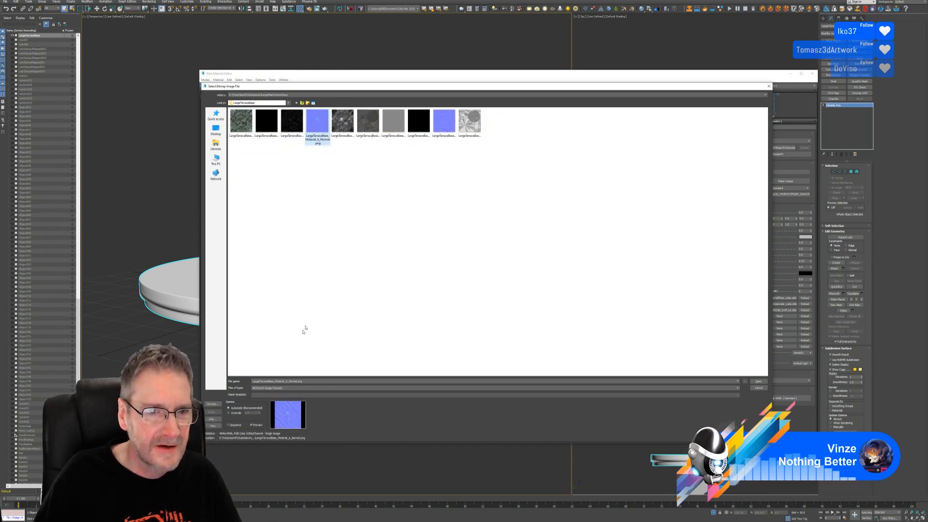
click(234, 413)
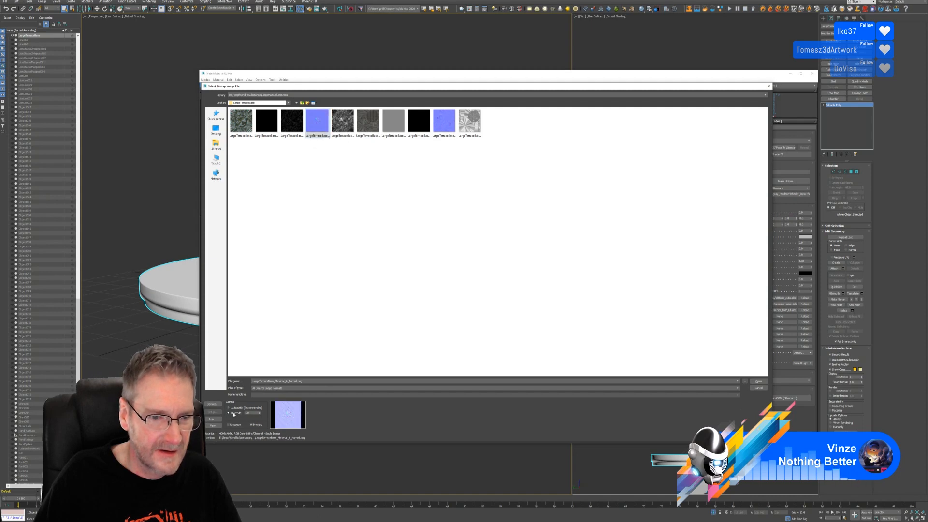
click(757, 383)
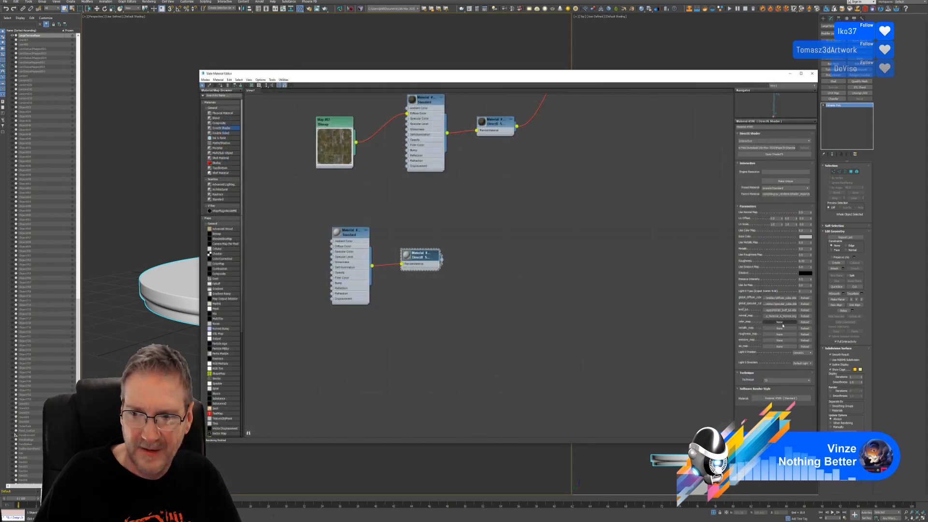
- Load LargeTerraceBase_Material_A_BaseColor.png as the shader's color map and check that its gamma is automatic
click(780, 322)
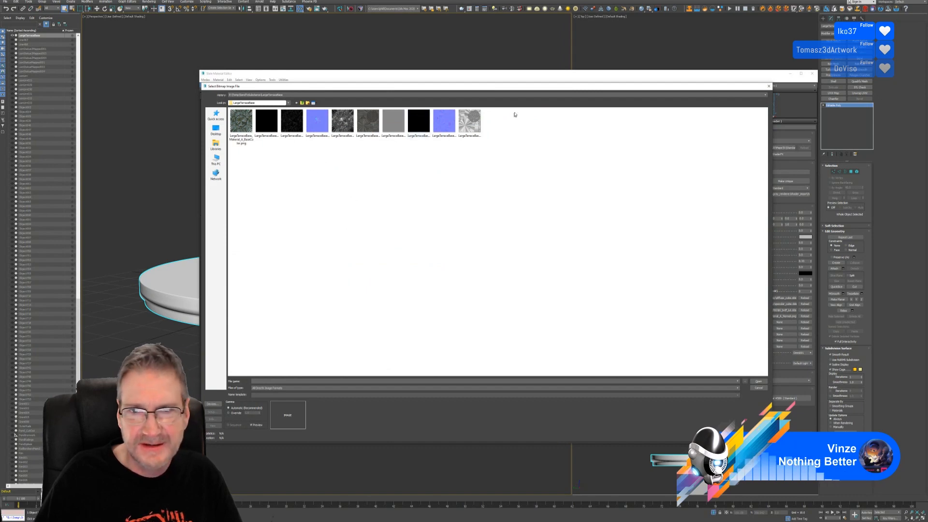
drag(534, 90, 555, 92)
click(261, 130)
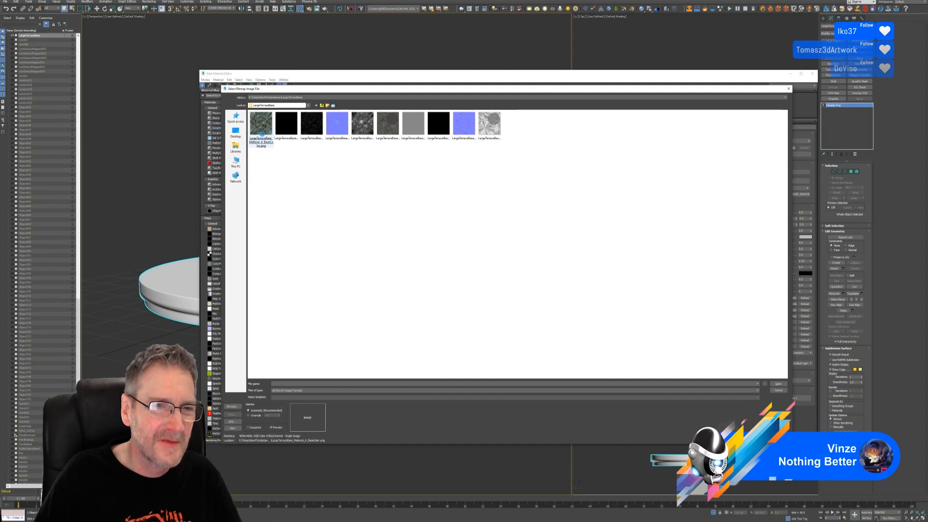
click(778, 384)
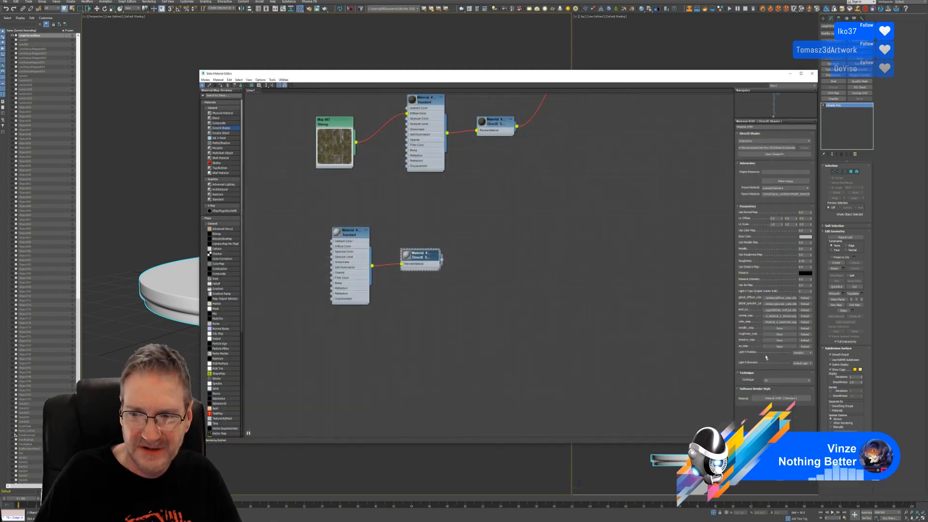
click(779, 328)
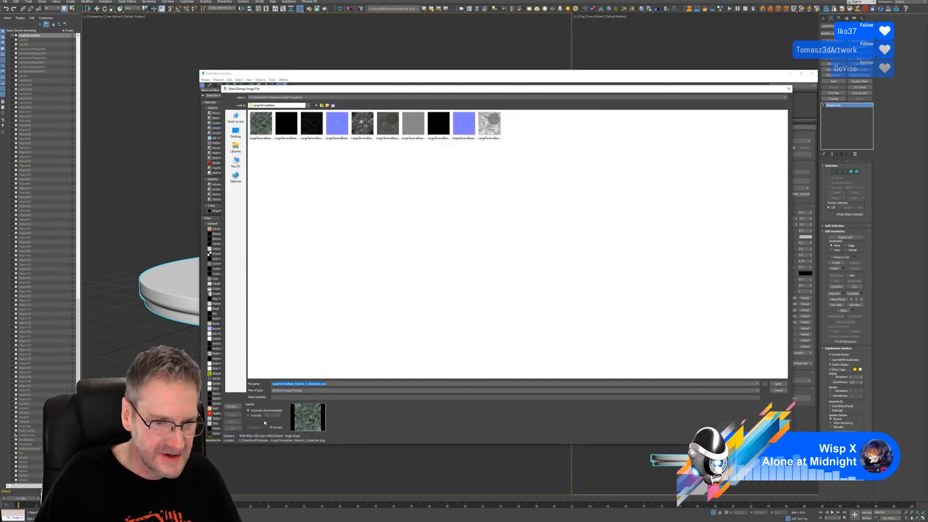
click(249, 415)
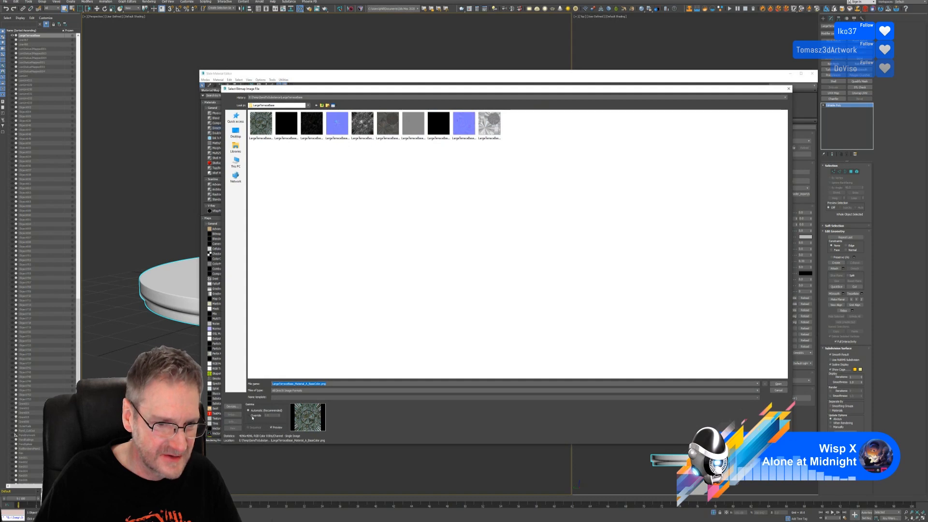
click(778, 384)
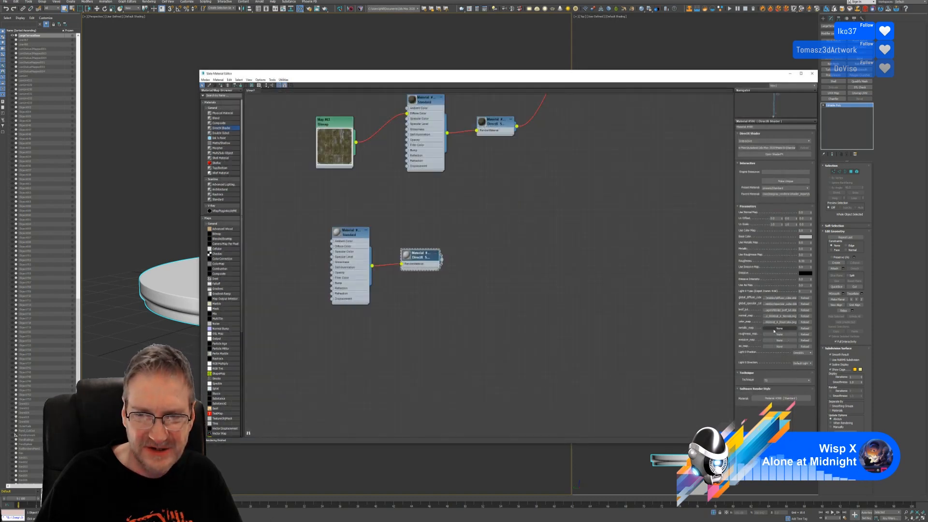
- Load LargeTerraceBase_Material_A_Metallic.png as the shader's metallic map, with its gamma overridden
click(776, 331)
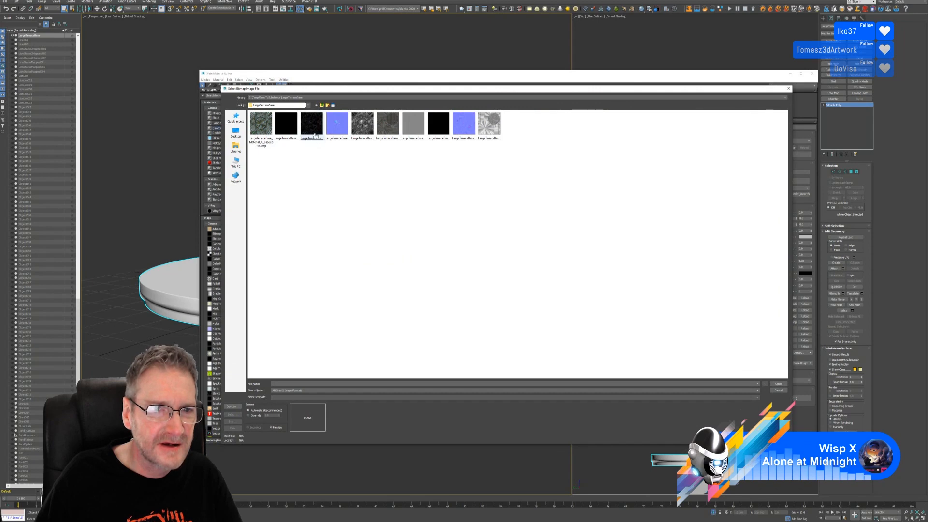
click(286, 124)
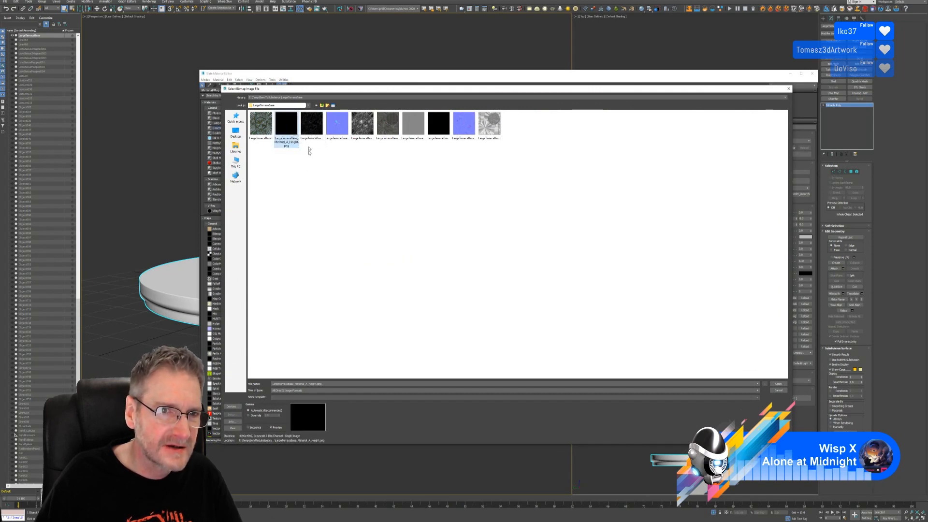
click(310, 132)
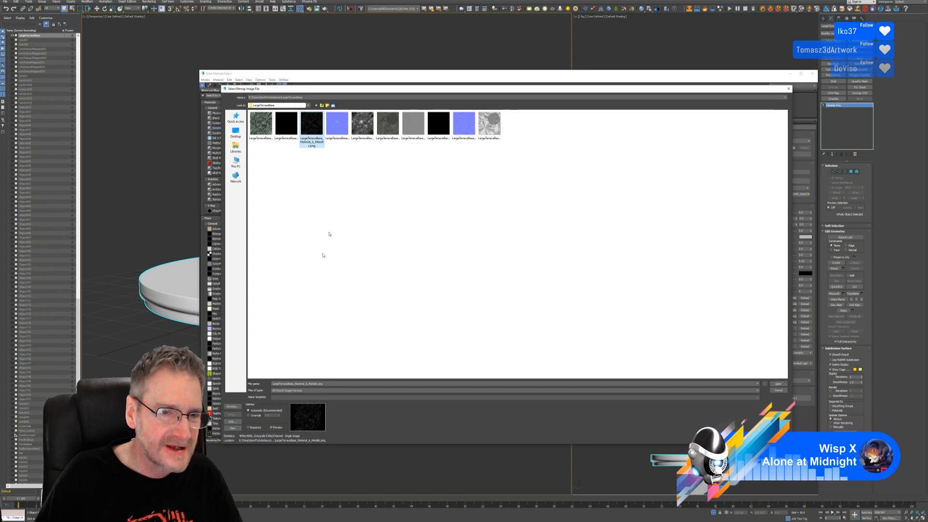
click(251, 416)
click(779, 385)
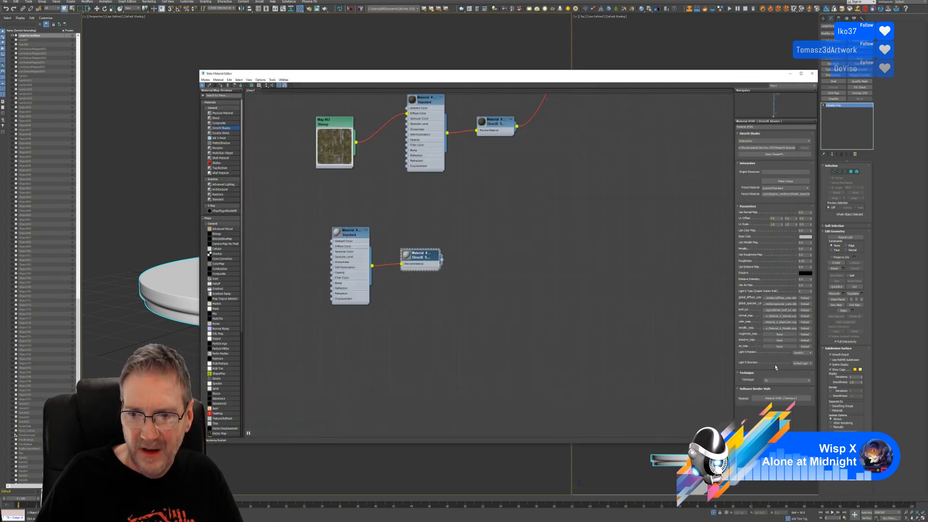
- Load LargeTerraceBase_Material_A_Roughness.png as the shader's roughness map, with its gamma overridden
click(778, 334)
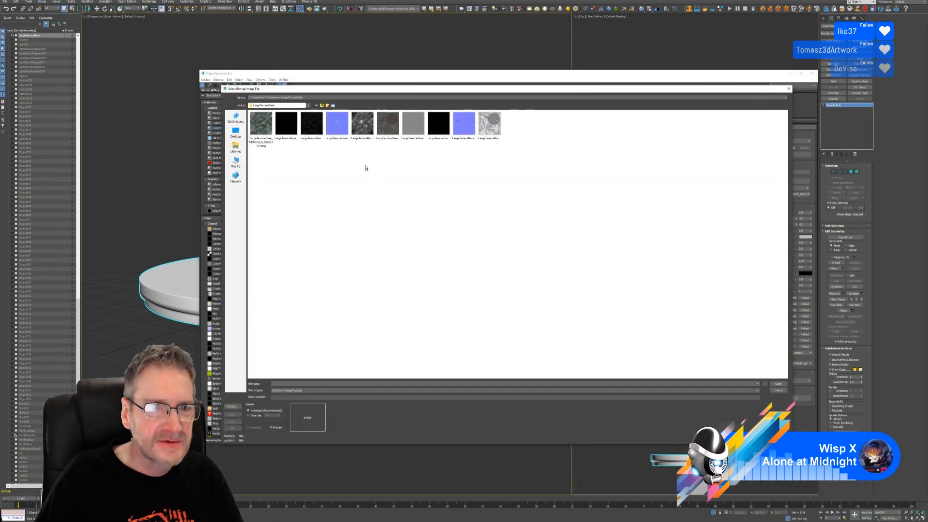
click(363, 124)
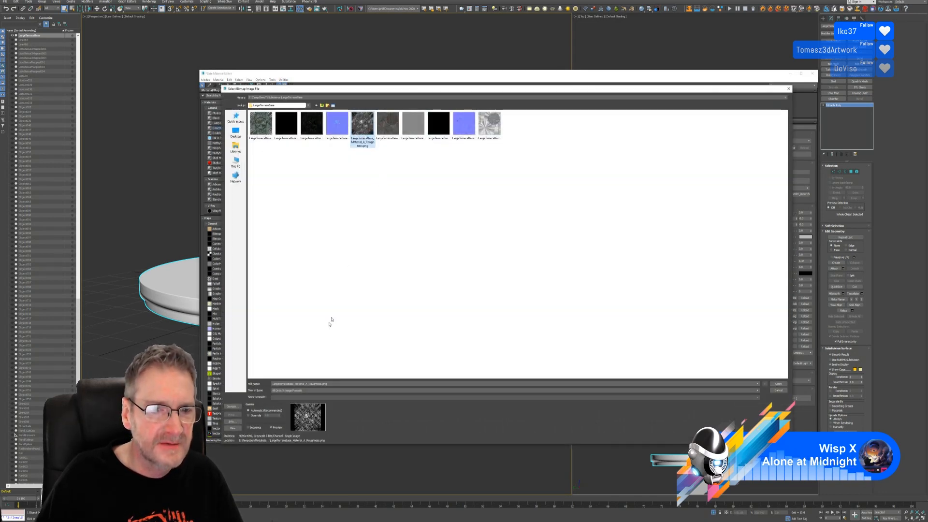
click(248, 415)
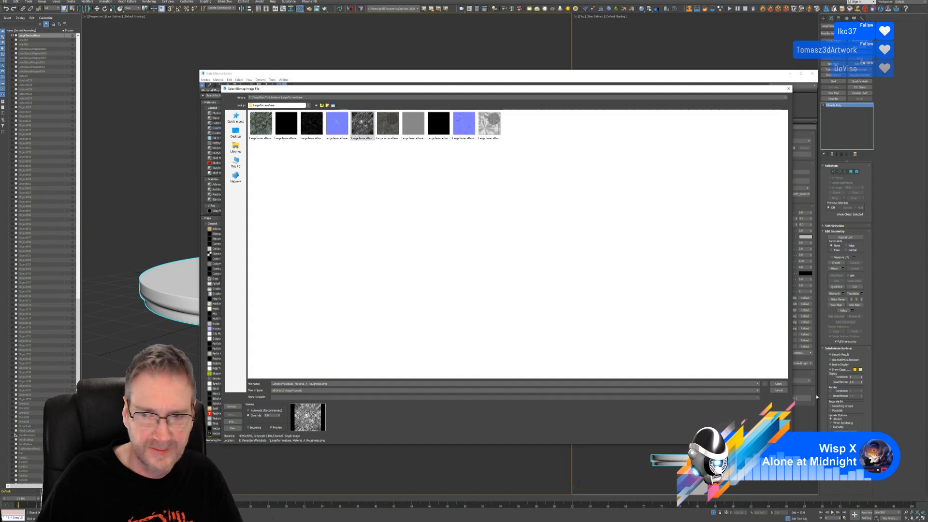
click(778, 384)
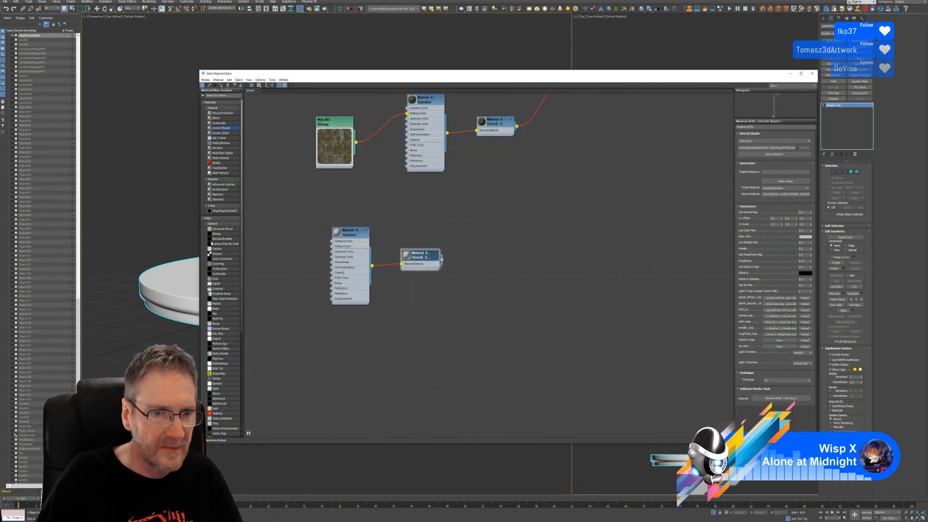
- Add a Bitmap node using LargeTerraceBase_Material_A_BaseColor.png from the LargeTerraceBase folder, with its gamma overridden
drag(276, 232, 276, 230)
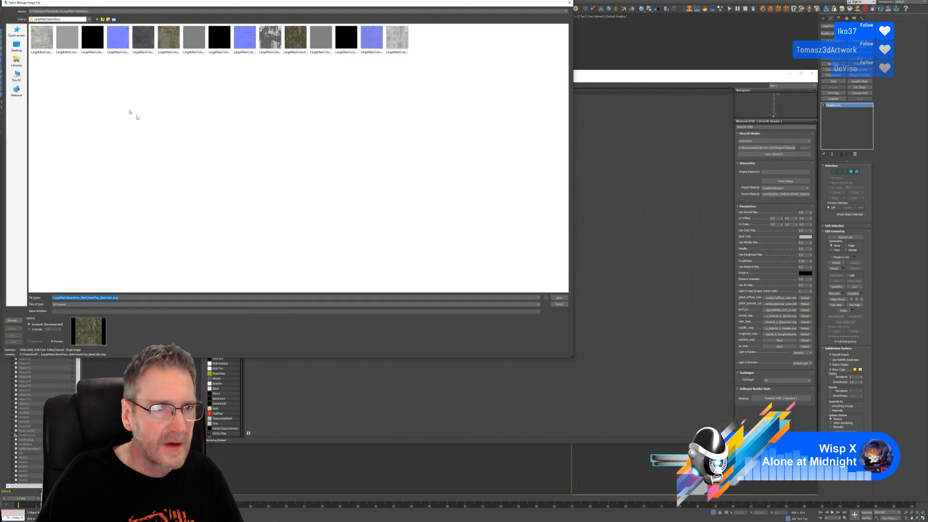
drag(172, 4, 351, 103)
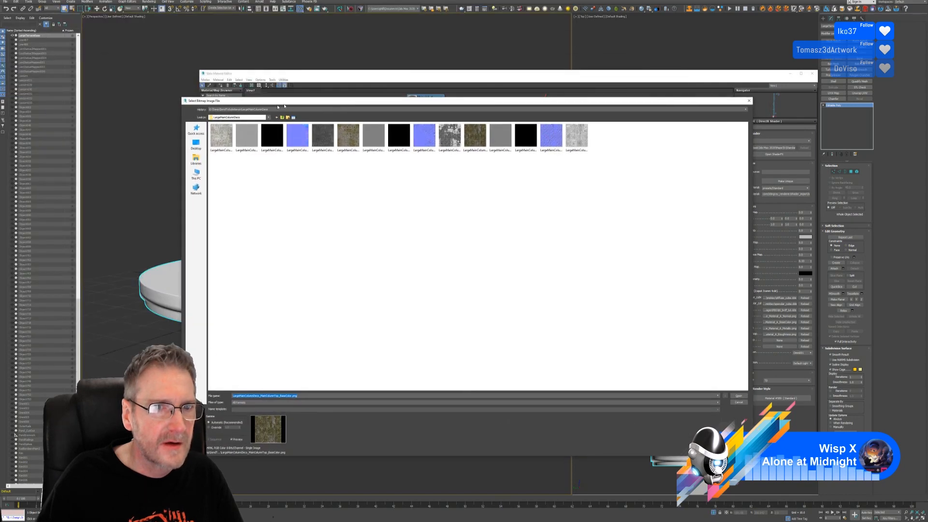
click(234, 187)
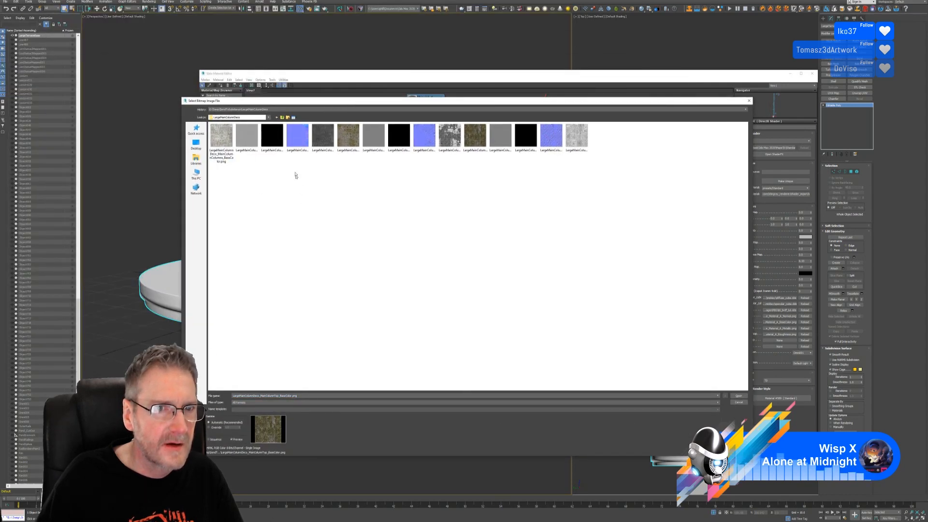
key(BackSpace)
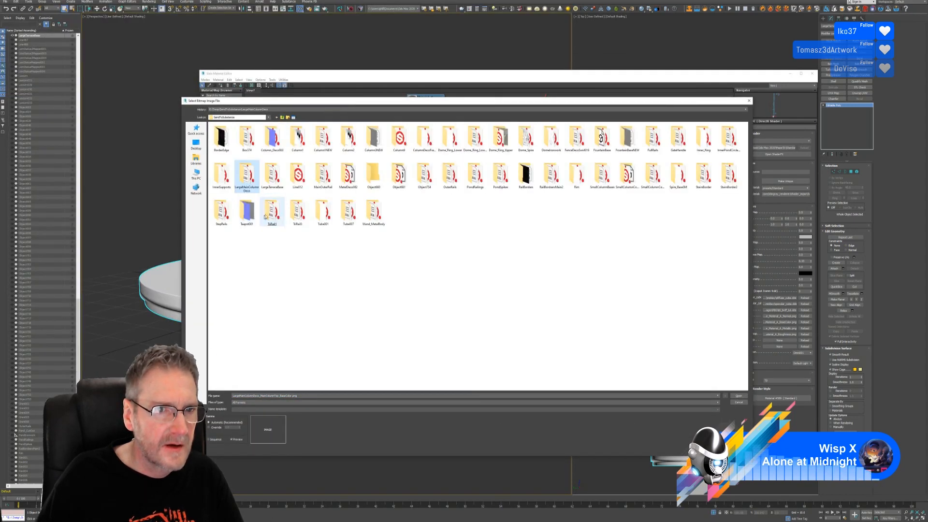
click(277, 190)
double_click(279, 190)
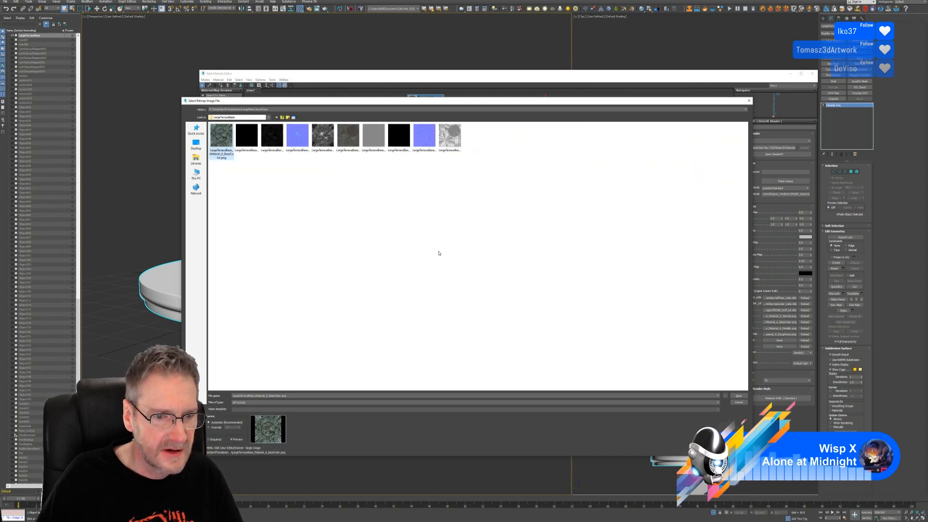
click(216, 427)
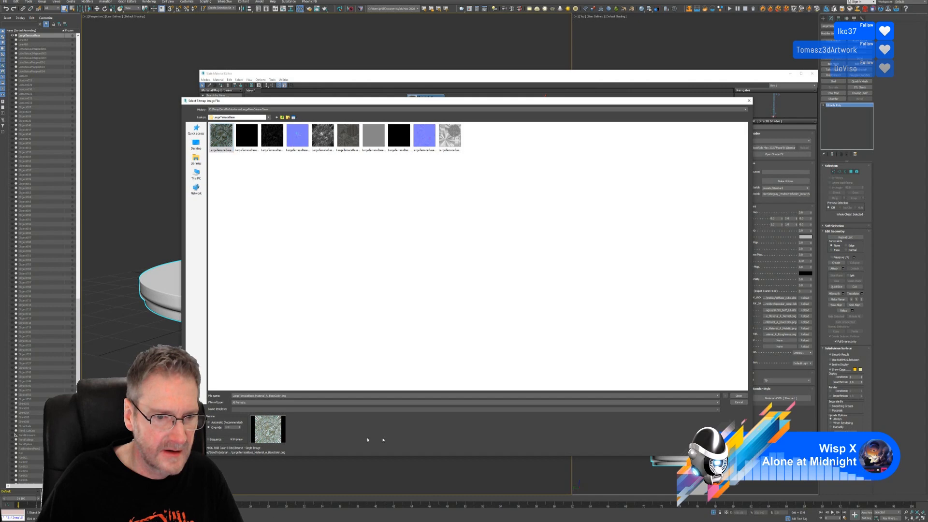
click(738, 396)
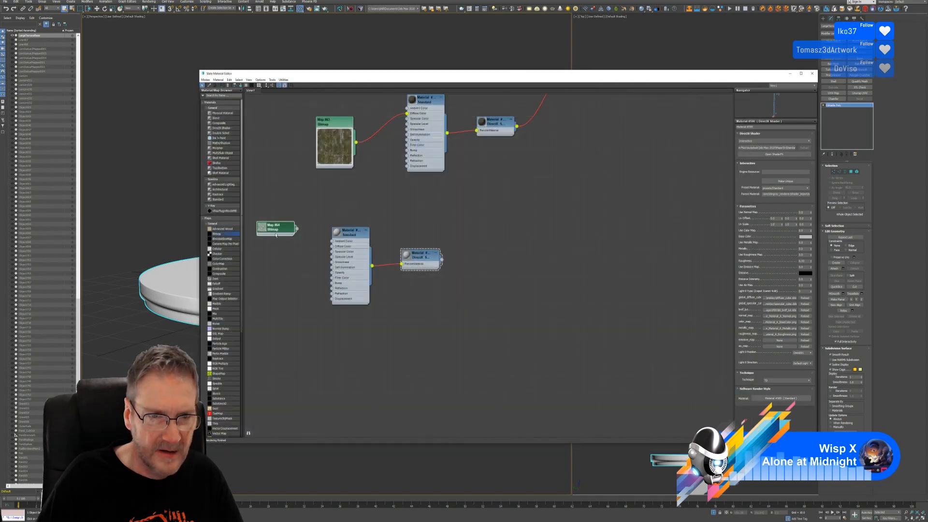
- Connect the base color bitmap to the Standard material's Diffuse Color and align the three nodes below the existing material chain
double_click(261, 231)
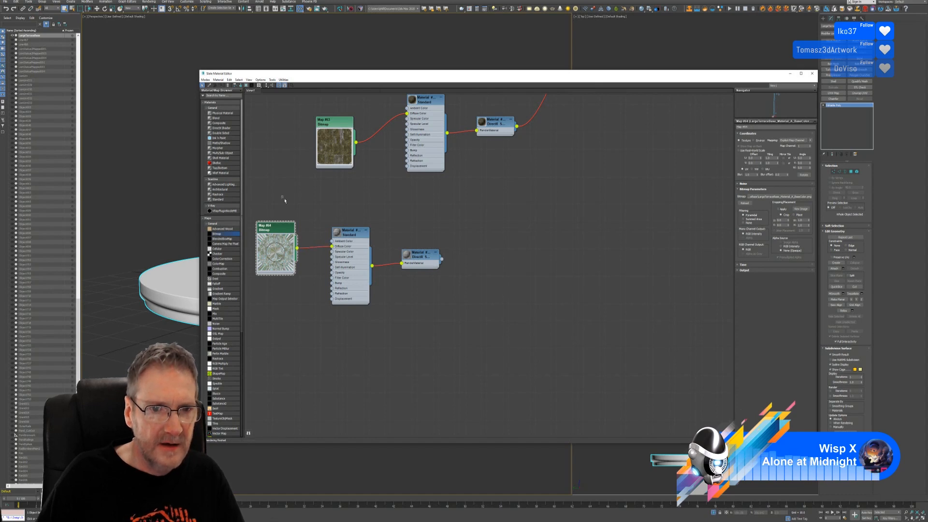
drag(284, 198, 378, 265)
drag(351, 236, 426, 230)
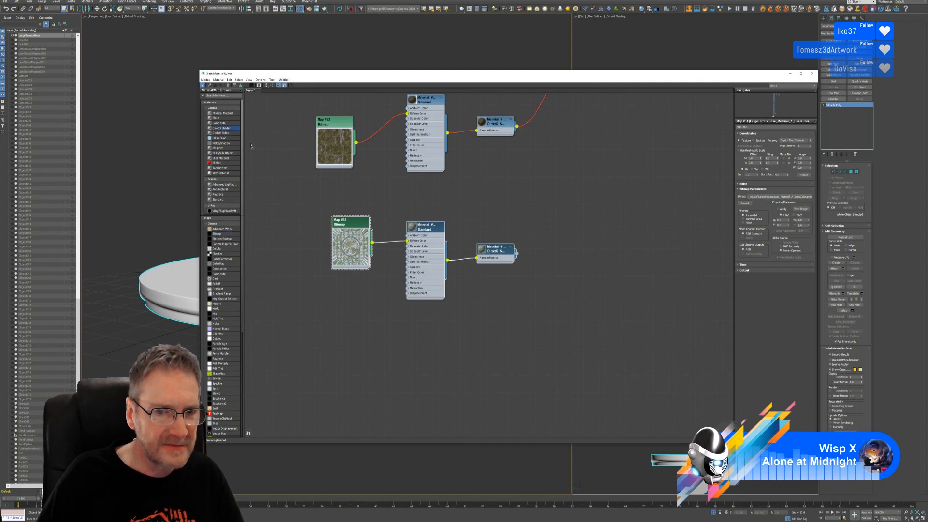
- Create a second DirectX Shader material below the first and set its shader type to Stingray PBS
drag(425, 350, 425, 349)
double_click(423, 333)
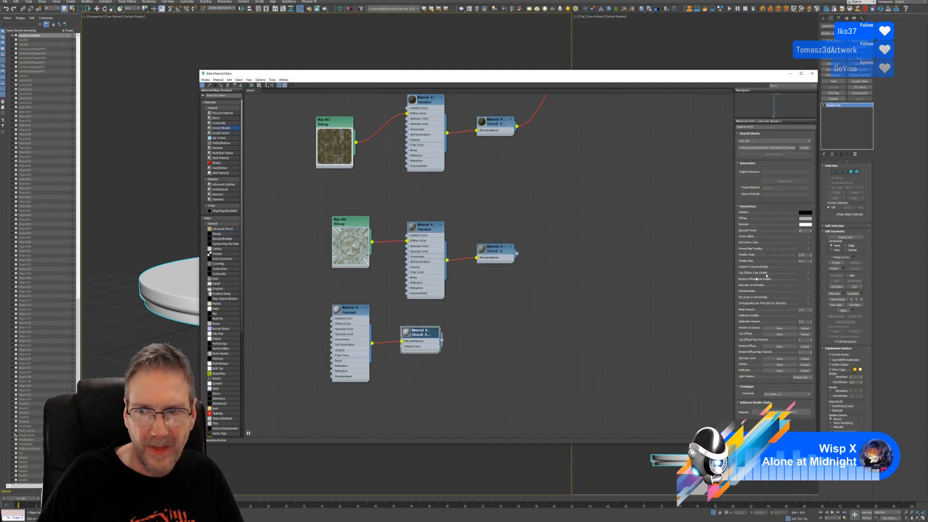
click(771, 141)
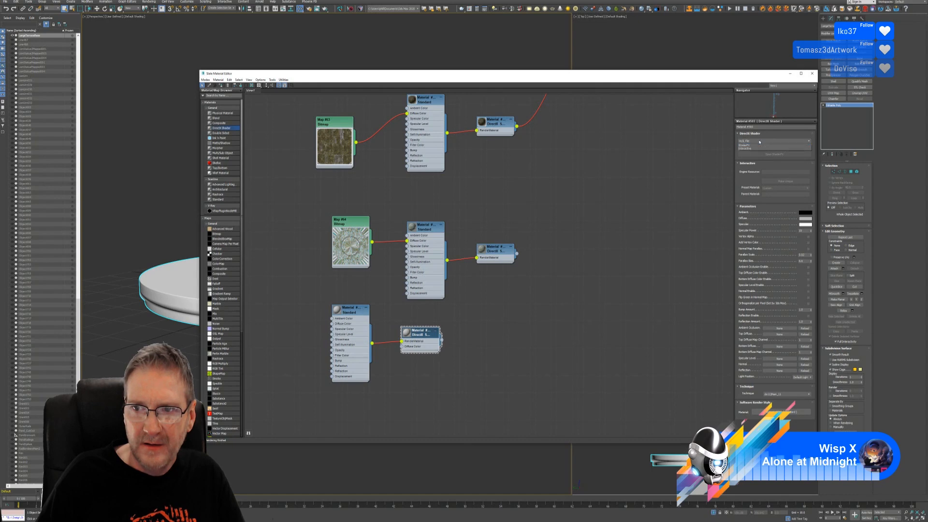
click(757, 153)
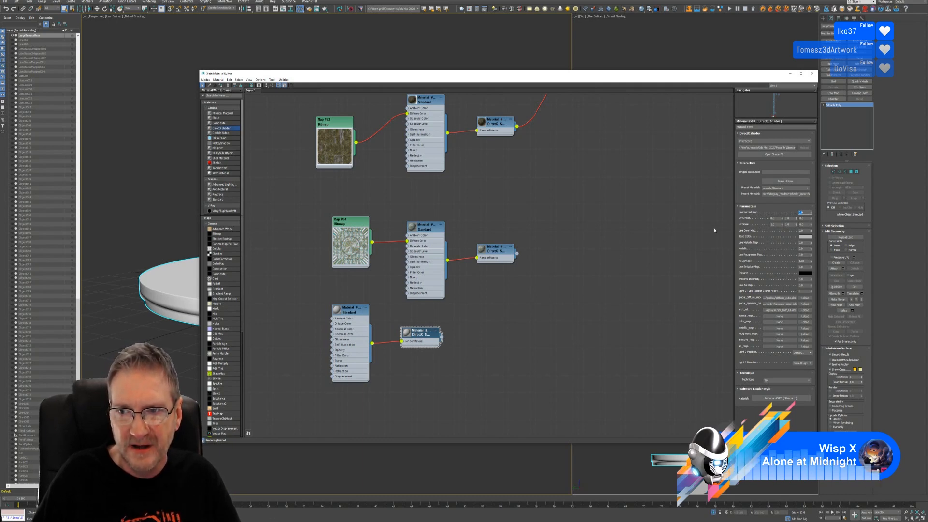
- Load LargeTerraceBase_Material_B_Normal.png as the second shader's normal map
click(780, 317)
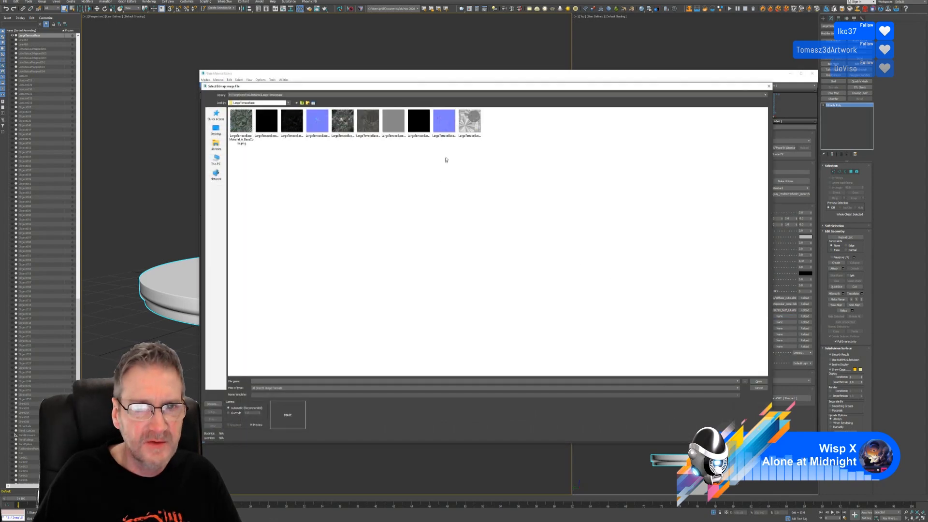
click(445, 128)
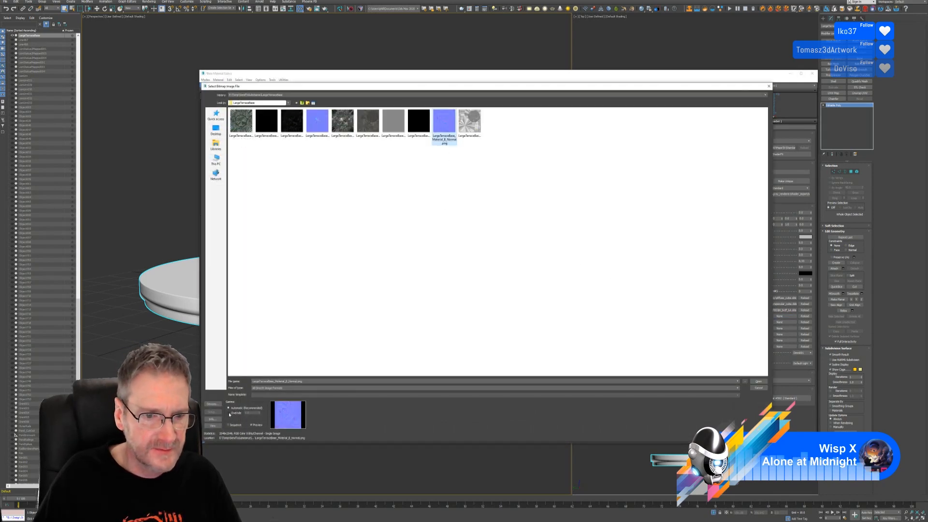
click(759, 382)
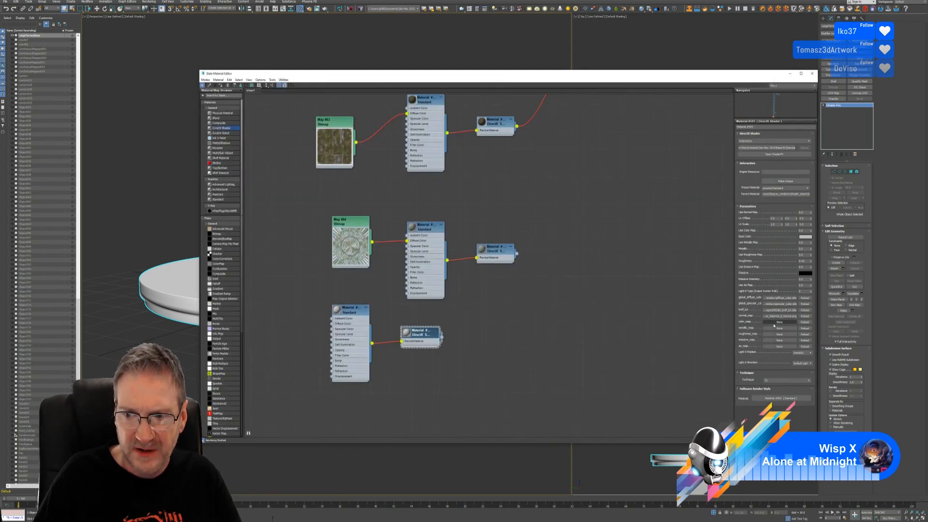
- Load LargeTerraceBase_Material_B_BaseColor.png as the second shader's color map, with its gamma overridden
click(773, 322)
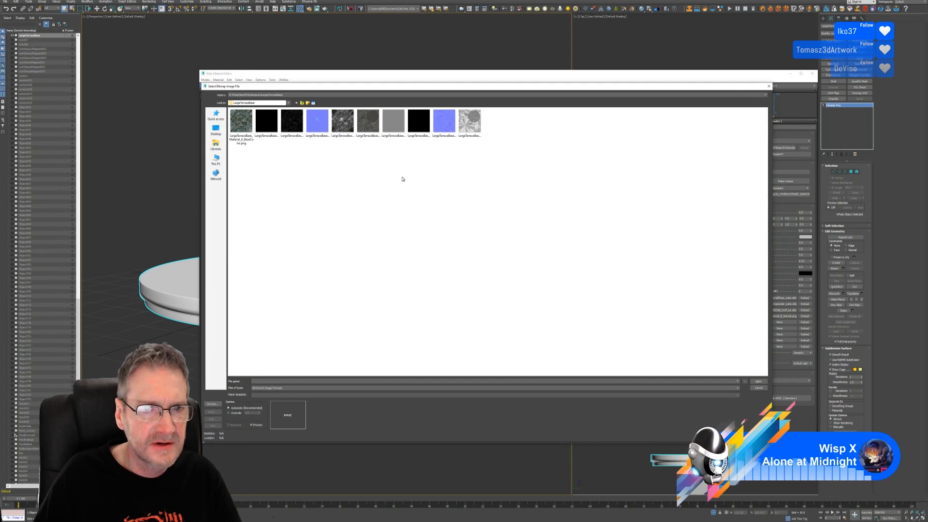
click(368, 127)
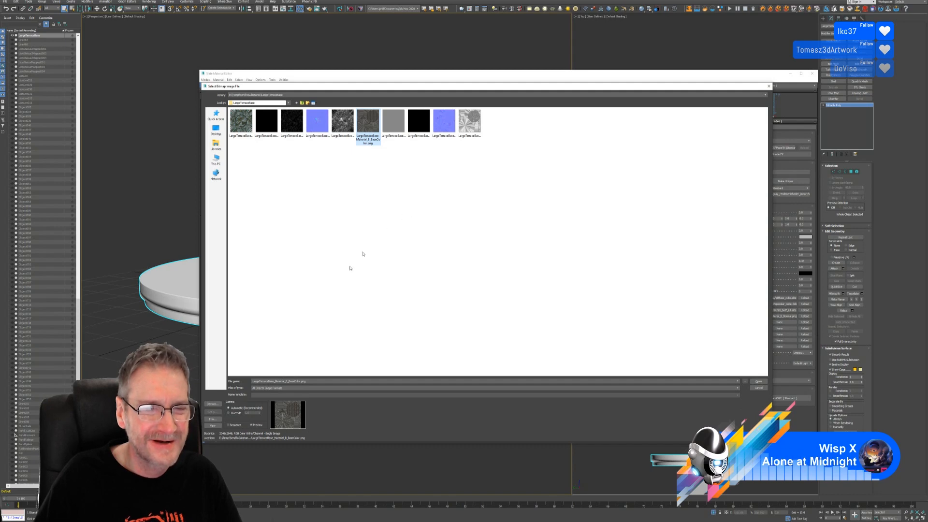
click(229, 413)
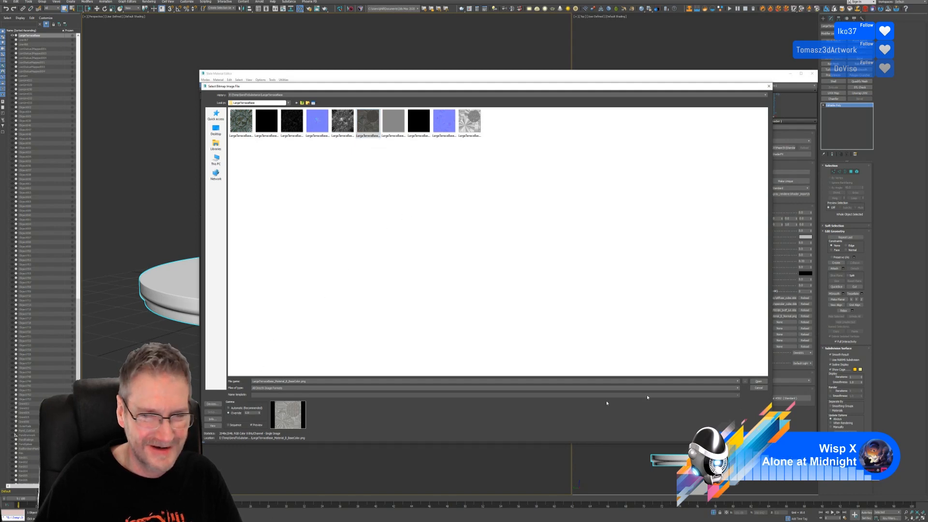
click(759, 382)
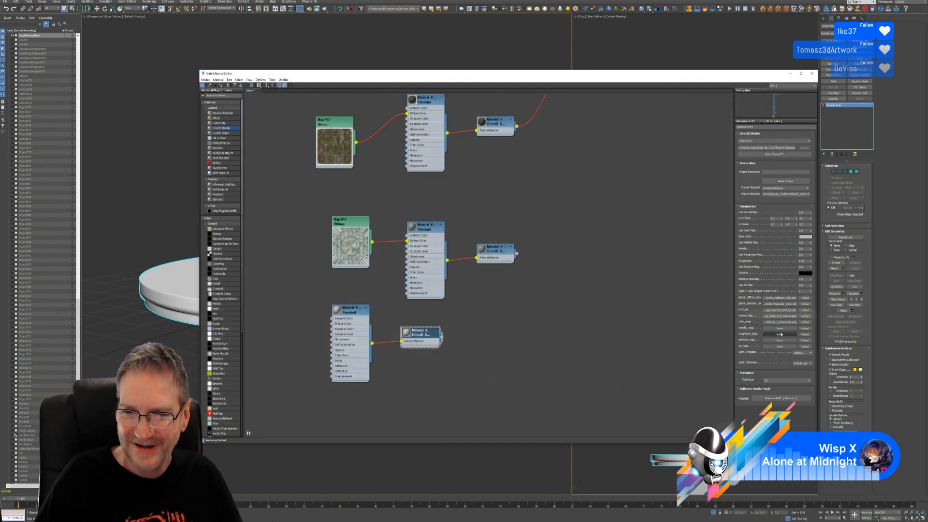
- Load LargeTerraceBase_Material_B_Metallic.png as the second shader's metallic map, with its gamma overridden
click(779, 328)
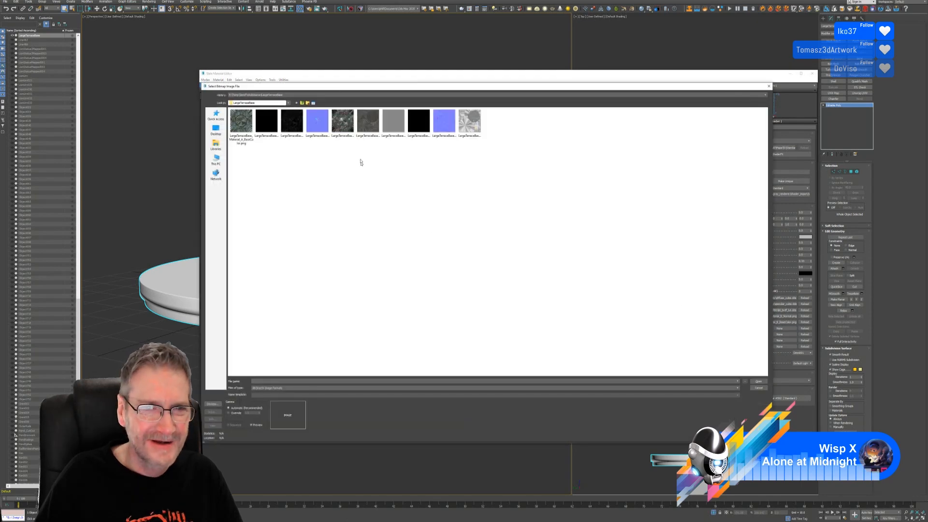
click(351, 127)
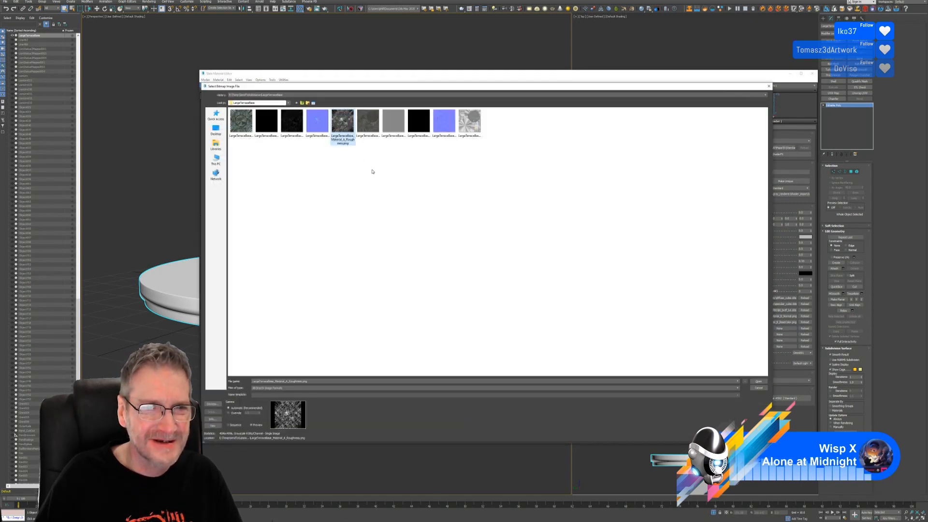
click(418, 122)
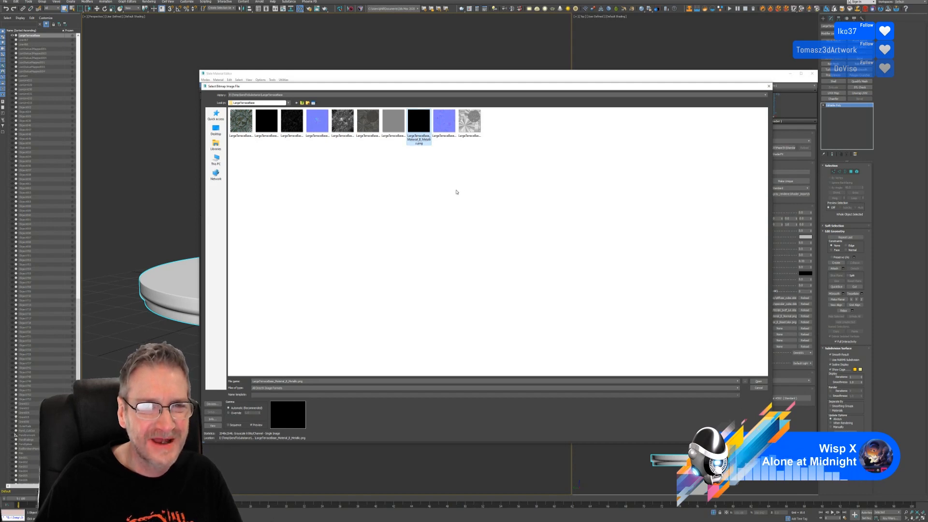
click(229, 412)
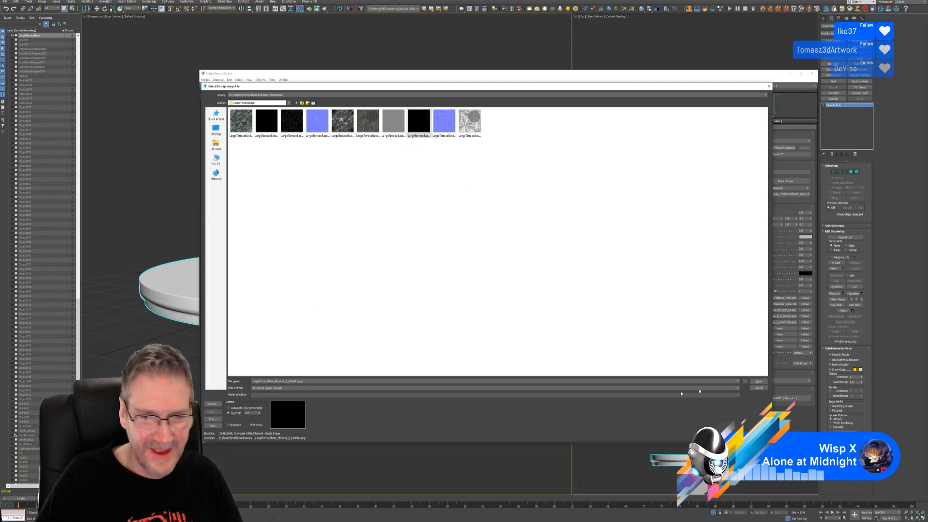
click(759, 381)
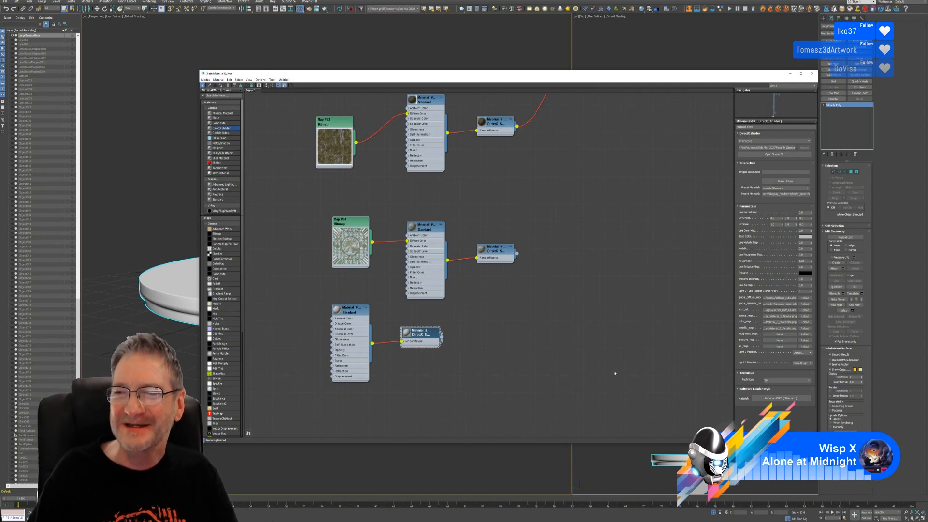
- Load LargeTerraceBase_Material_B_Roughness.png as the second shader's roughness map, with its gamma overridden
click(777, 335)
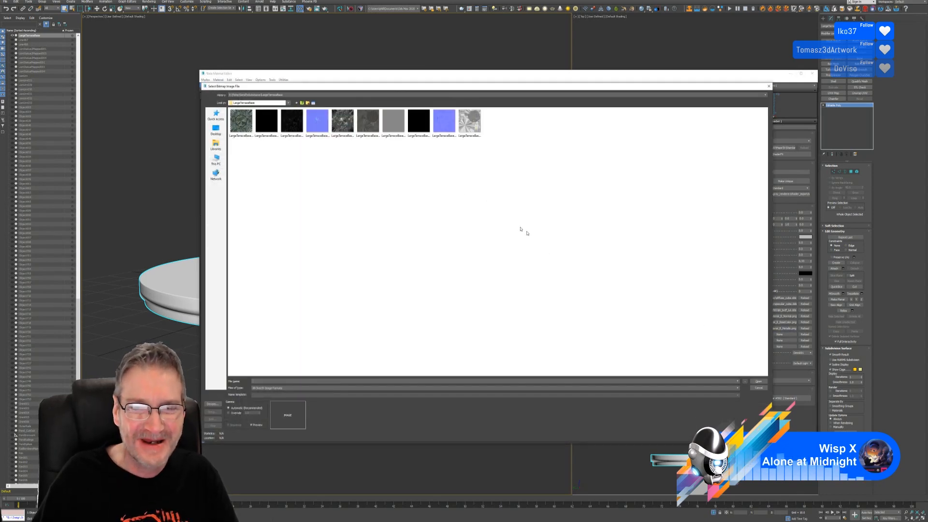
click(758, 388)
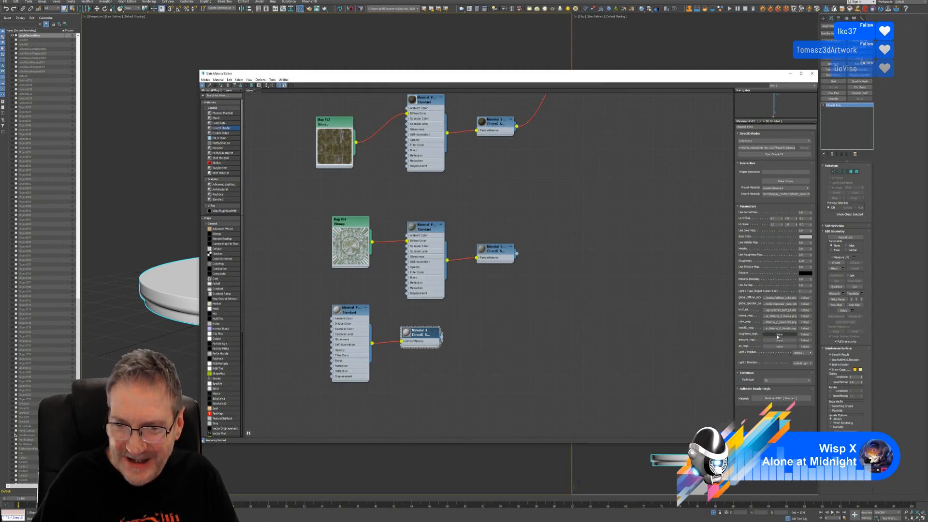
click(778, 334)
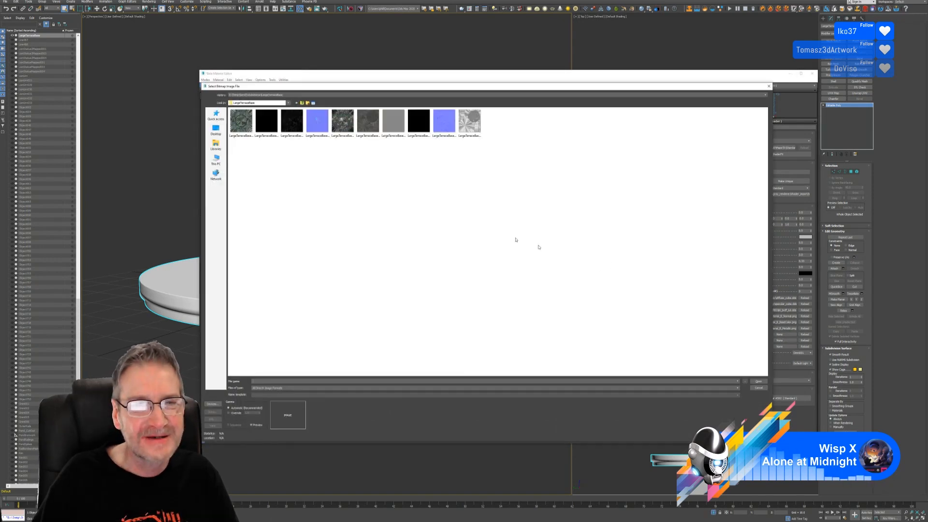
click(419, 121)
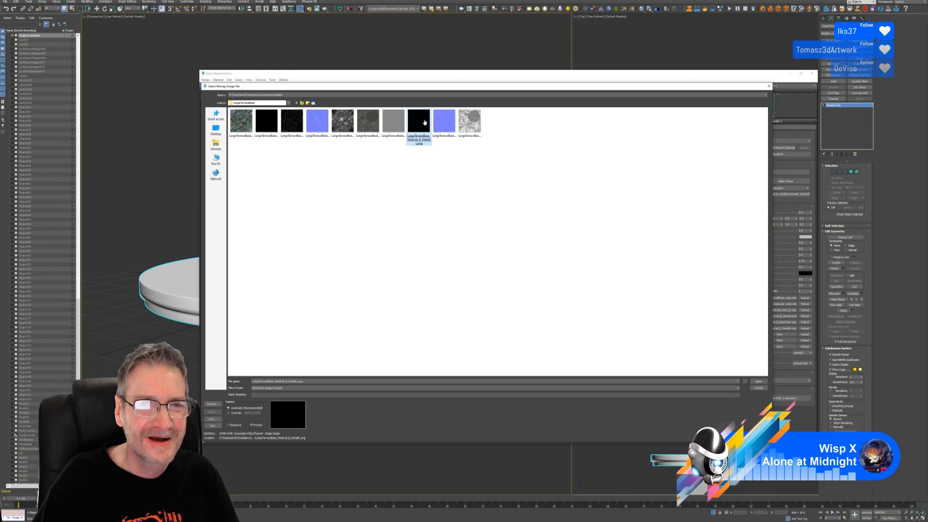
click(479, 129)
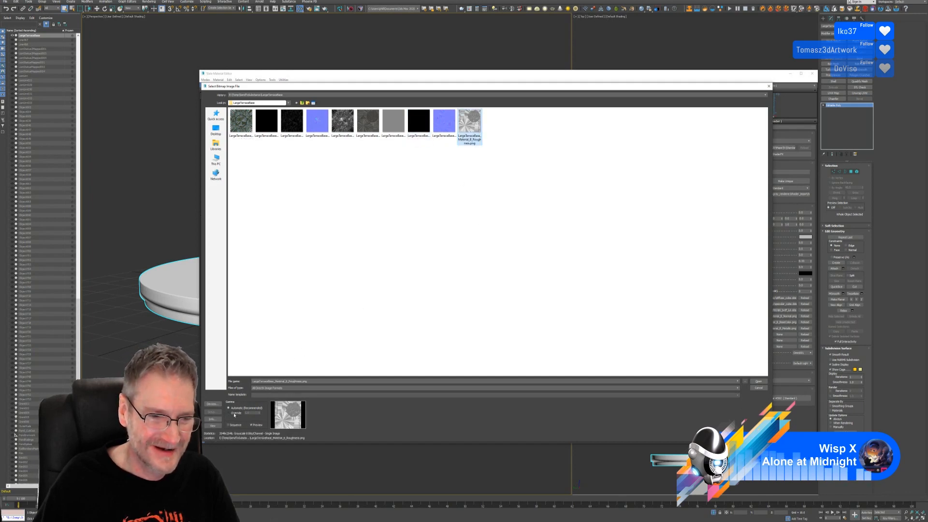
click(234, 414)
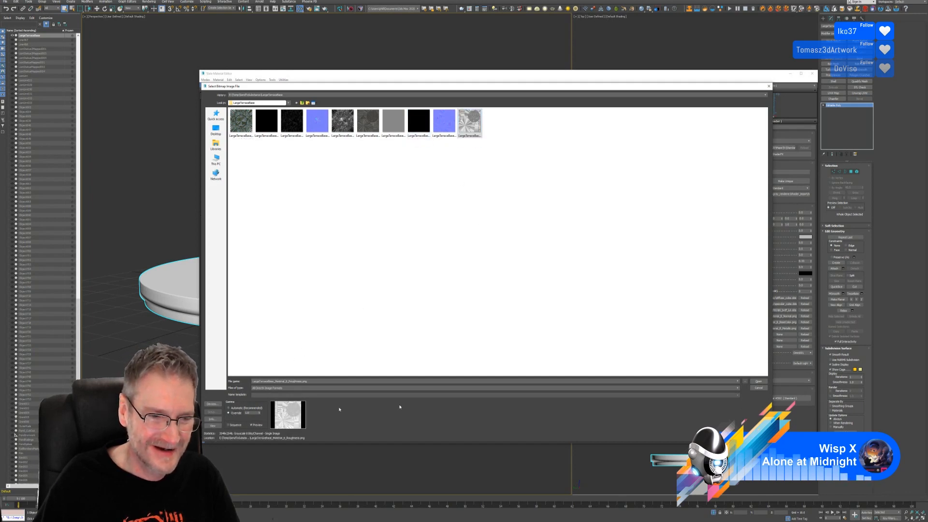
click(759, 382)
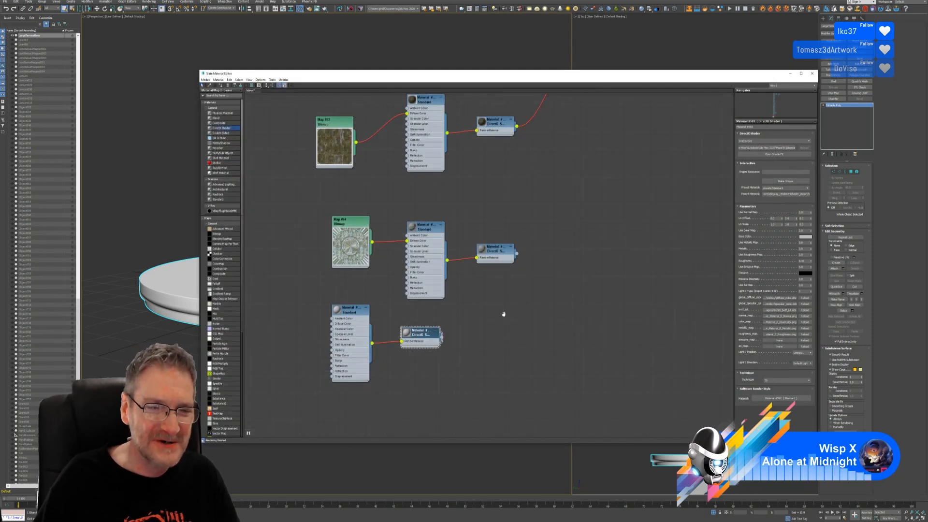
- Add a Bitmap map using LargeTerraceBase_Material_B_BaseColor.png and connect it to the diffuse color of the second shader's Standard material
middle_drag(503, 314, 573, 305)
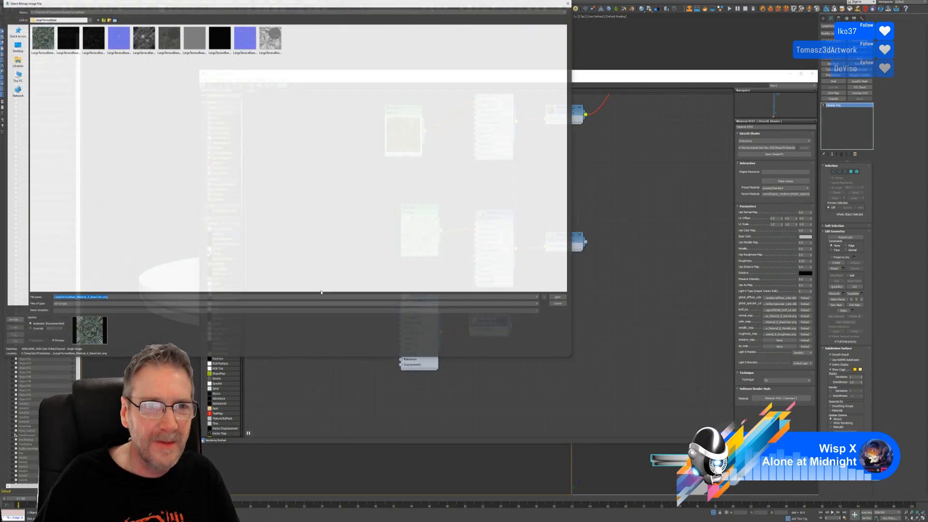
click(317, 306)
drag(308, 5, 479, 60)
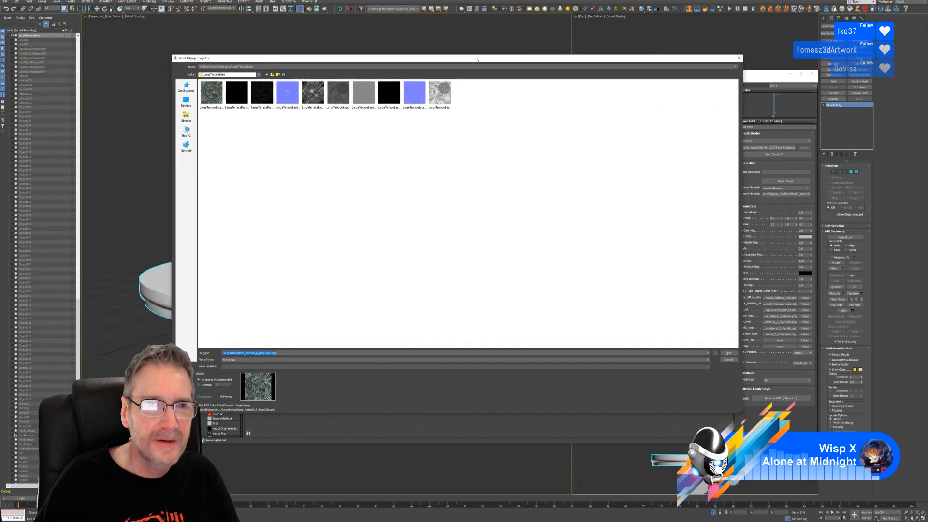
click(339, 95)
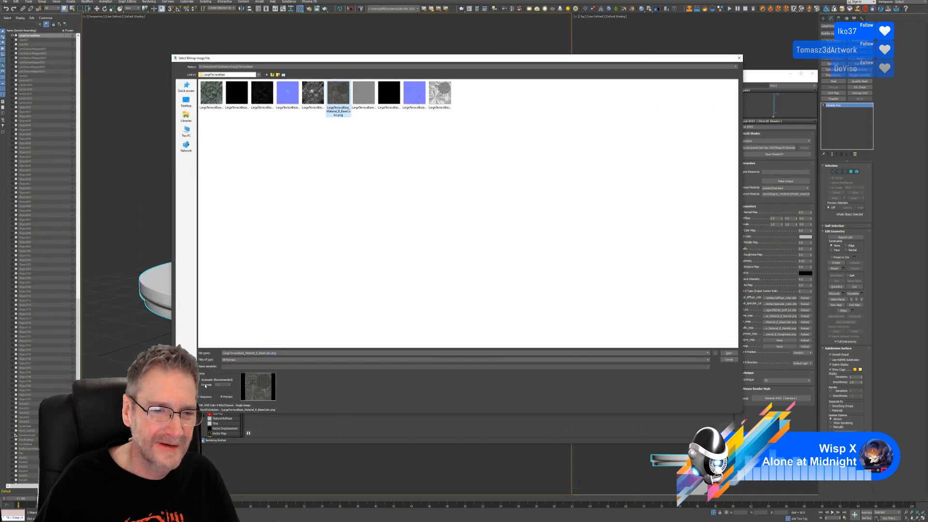
click(729, 353)
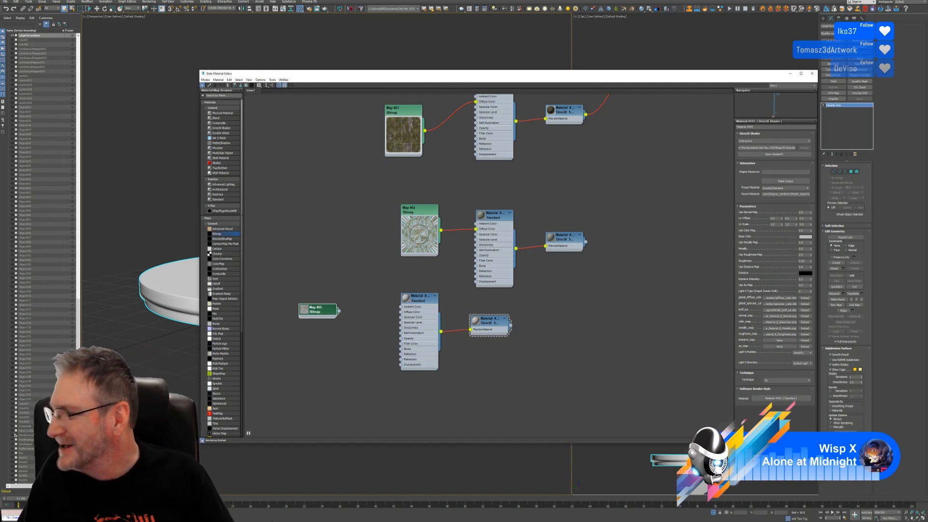
click(304, 312)
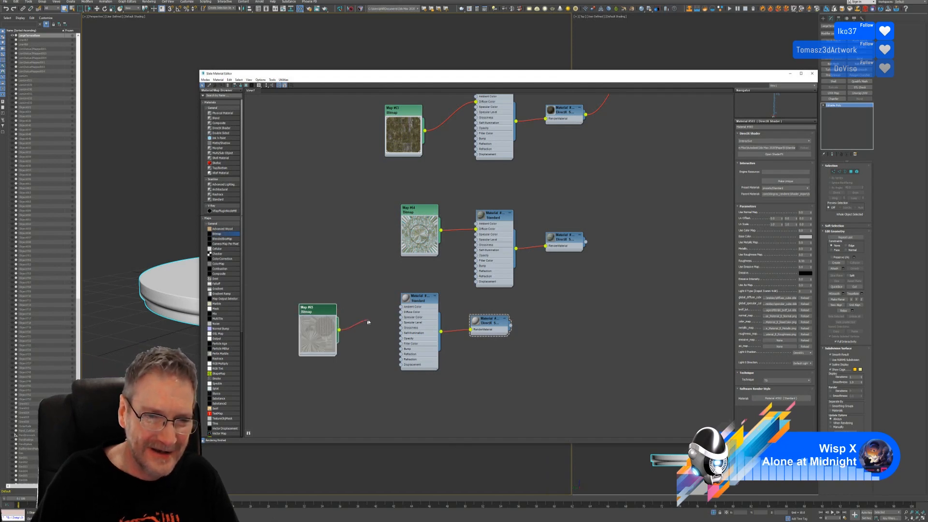
drag(368, 323, 400, 313)
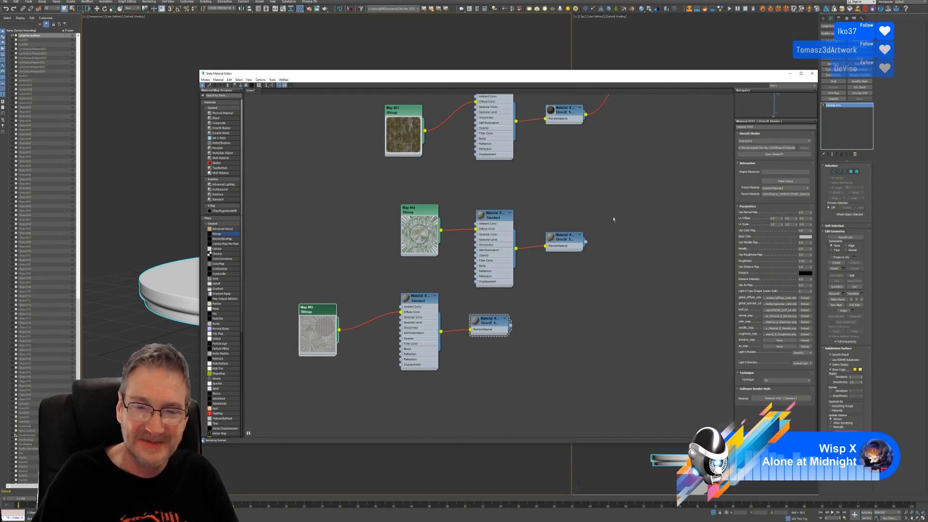
- Enable the normal, color, metallic and roughness maps of the Material A shader by setting each to 1
click(561, 241)
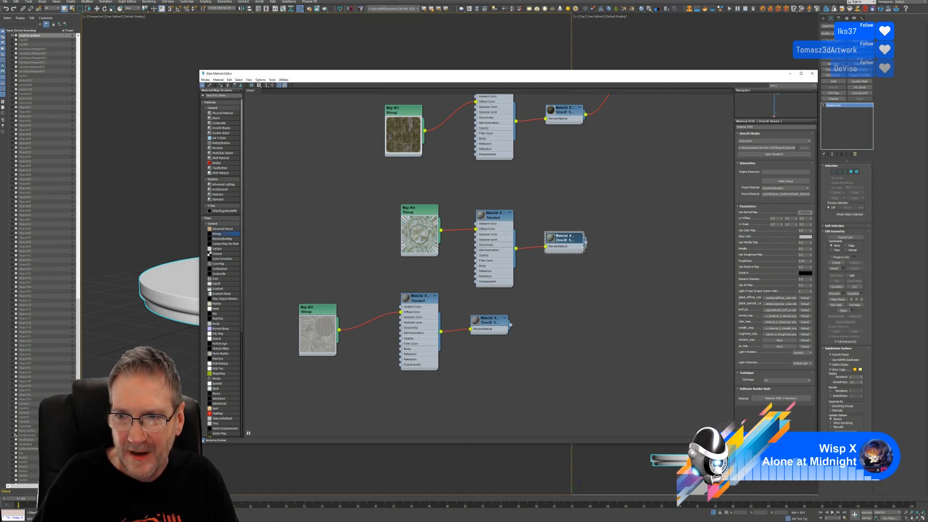
drag(806, 230, 796, 231)
text(1)
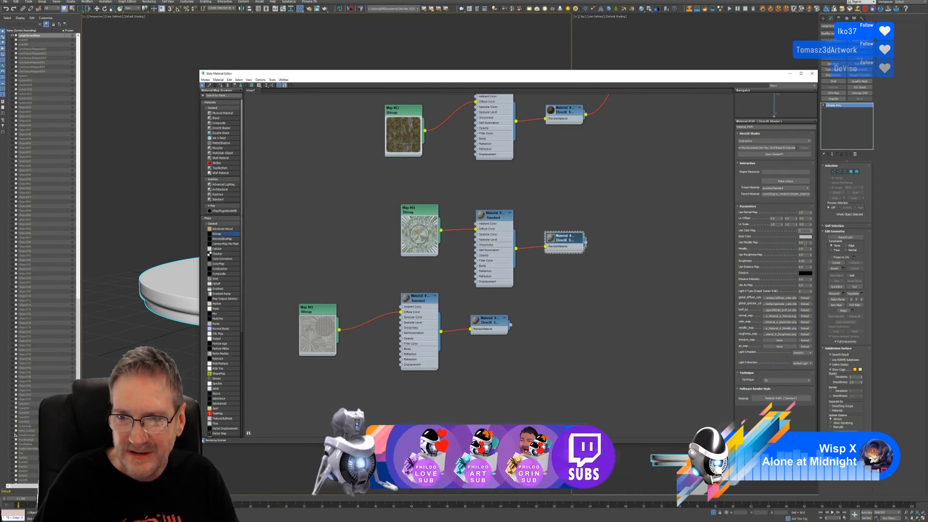
key(Return)
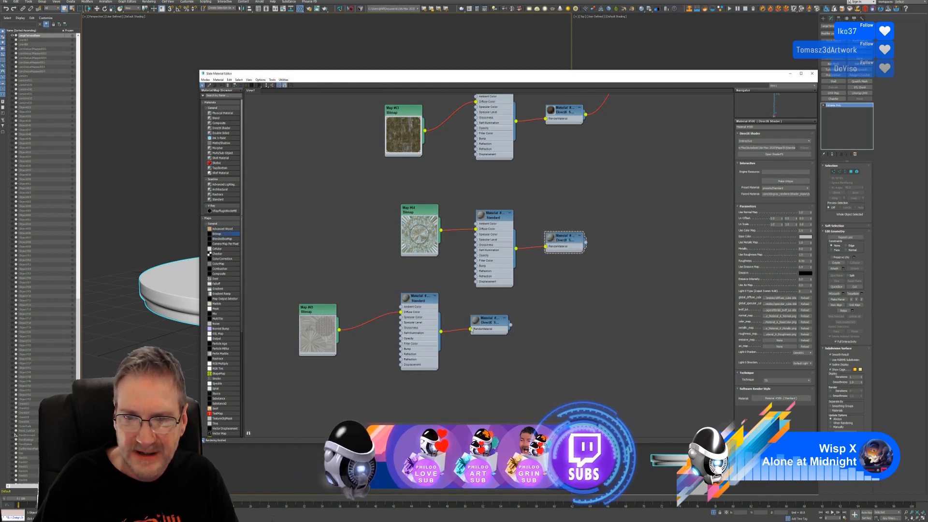
- Enable the normal, color, metallic and roughness maps of the Material B shader by setting each to 1
double_click(492, 323)
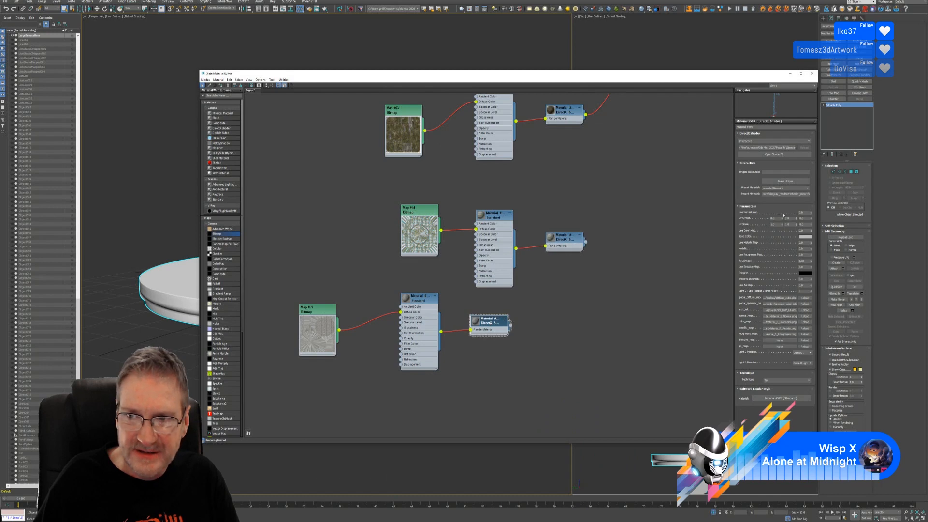
drag(804, 213, 792, 217)
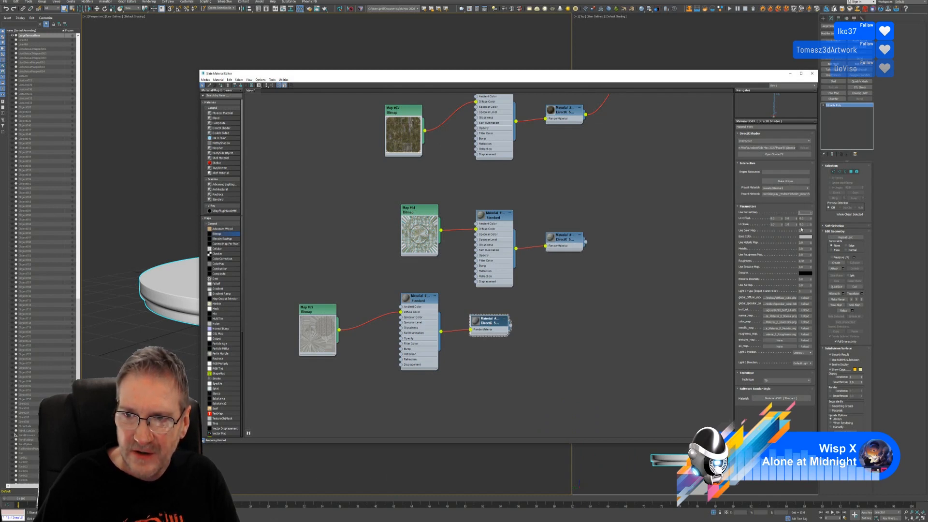
drag(805, 230, 795, 236)
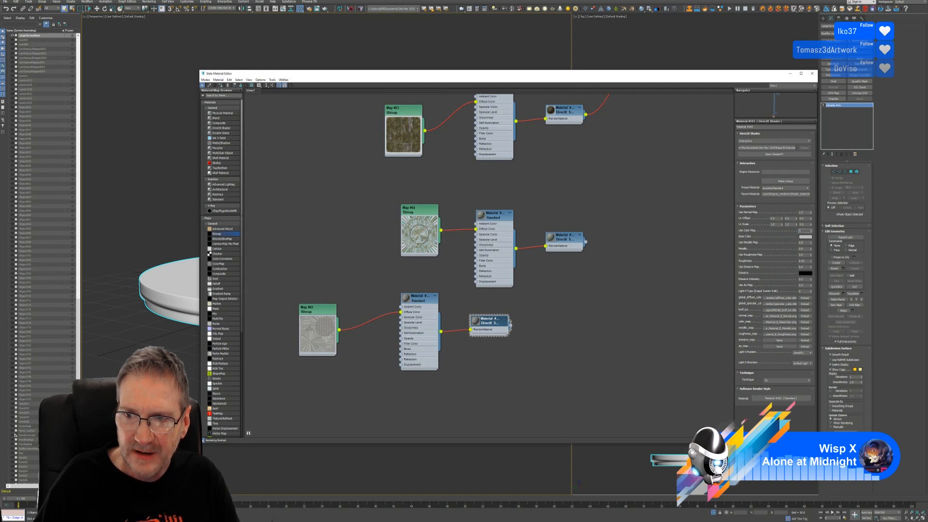
drag(805, 243, 787, 244)
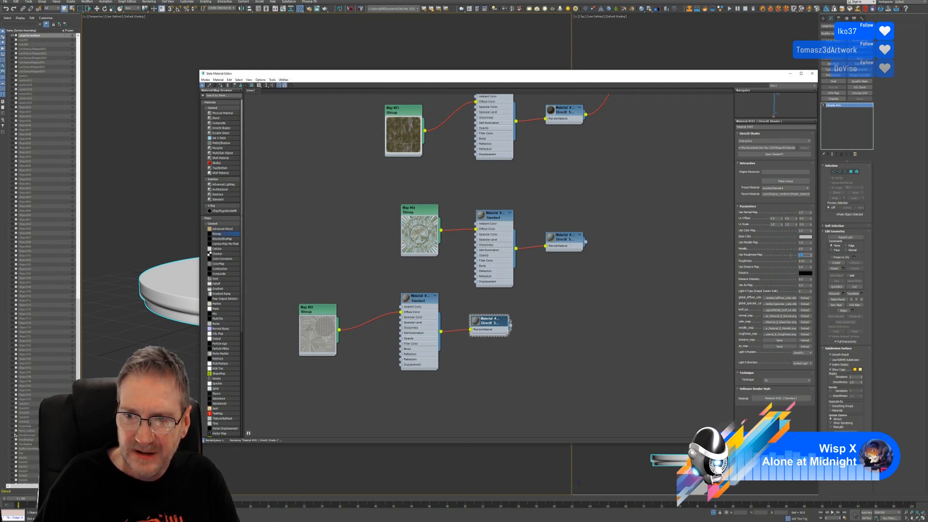
key(Return)
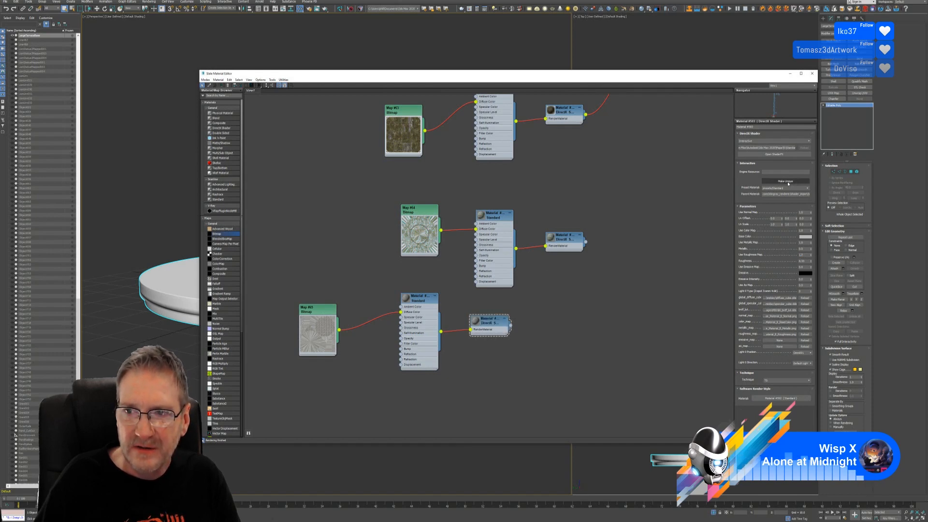
- Make the Material B shader unique and set its Standard_Base node to 3 lights in ShaderFX
click(775, 155)
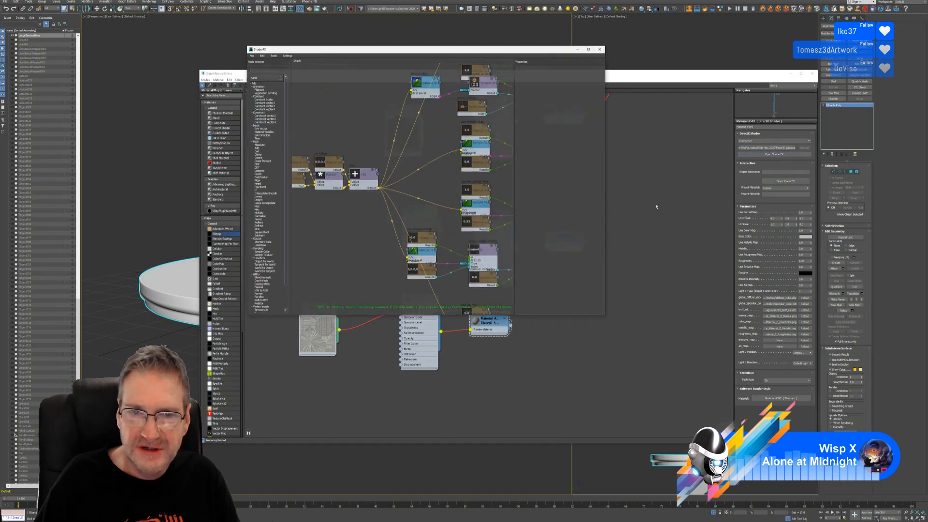
middle_drag(459, 196, 276, 199)
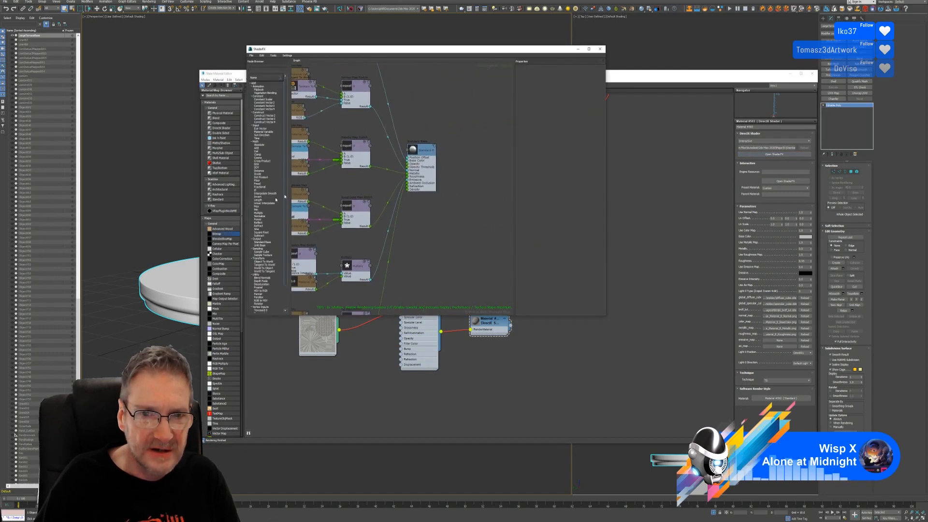
click(420, 150)
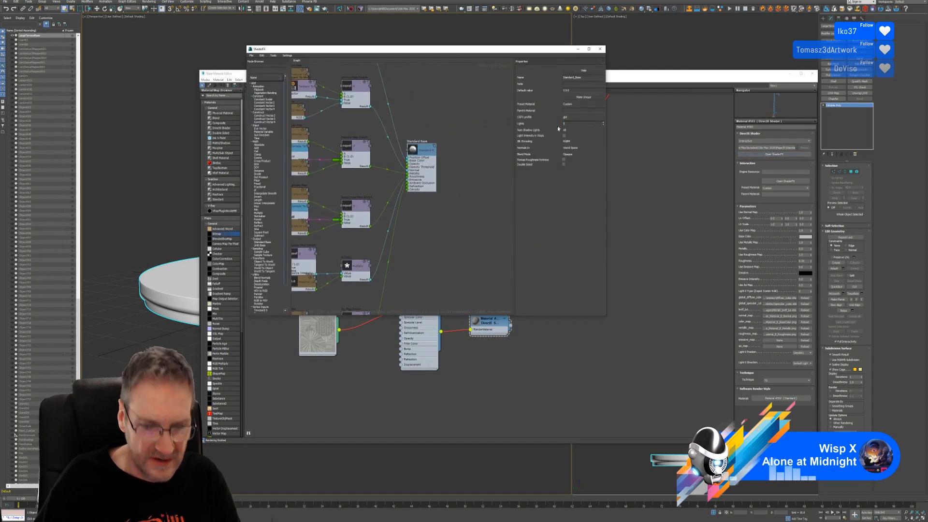
key(Return)
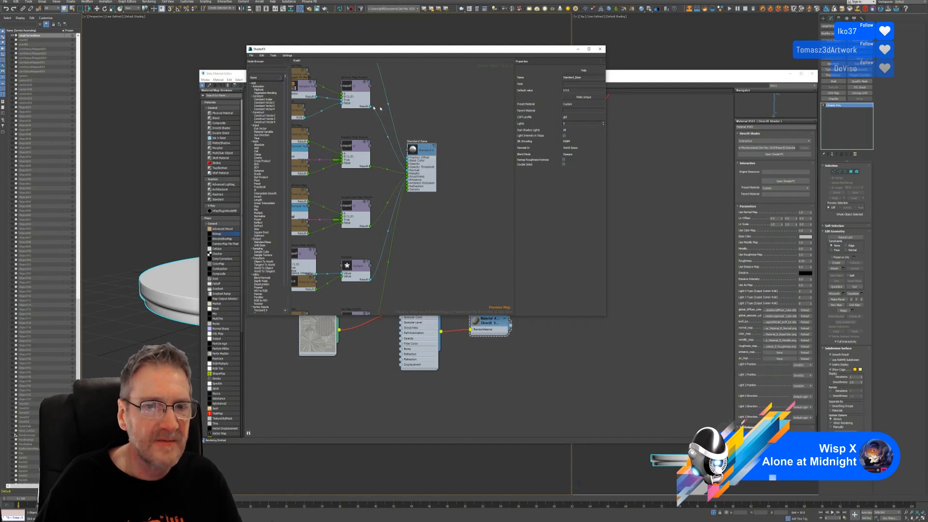
- Save the Material B shader graph as TerraceTileTop and close ShaderFX
click(251, 56)
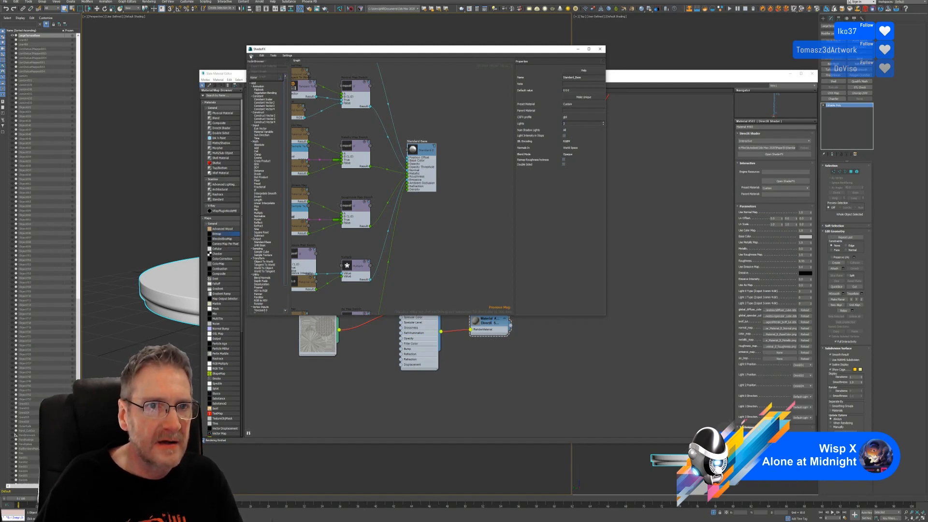
click(258, 62)
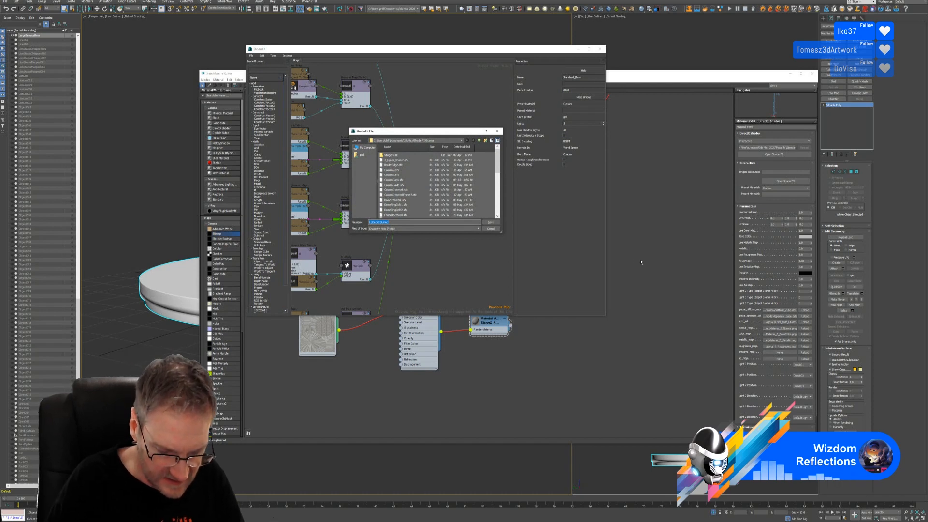
text(C)
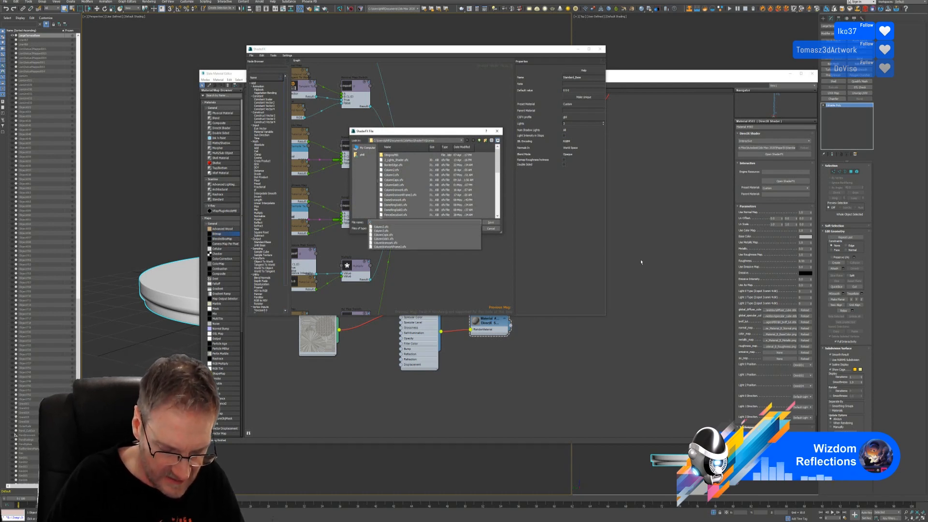
key(BackSpace)
text(Terra)
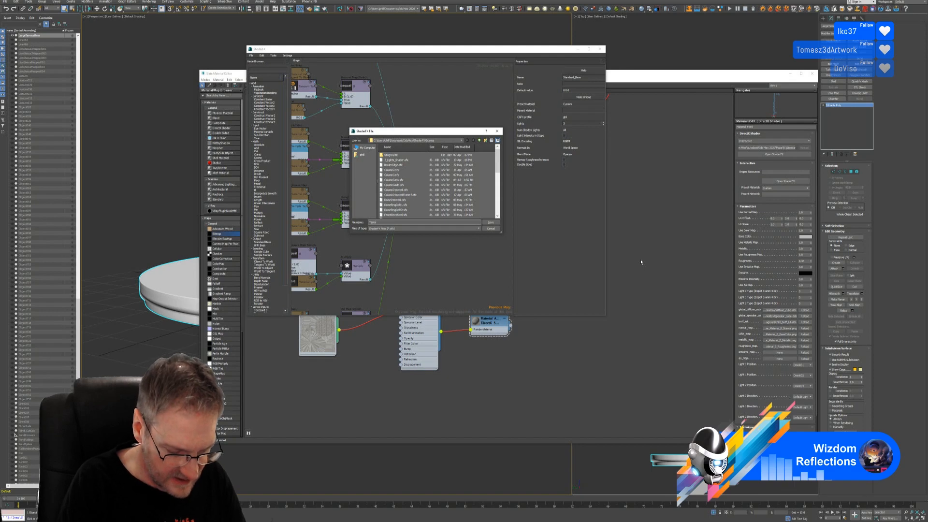
text(ceTile)
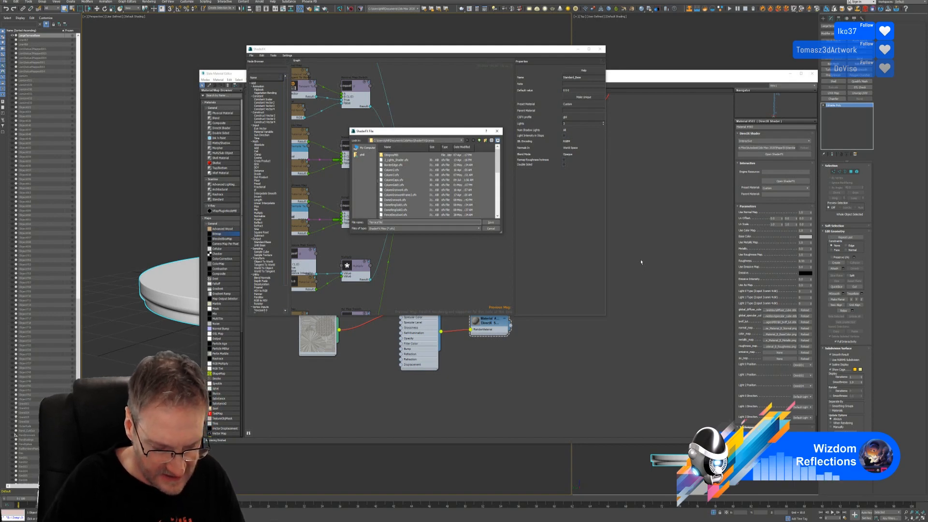
text(Top)
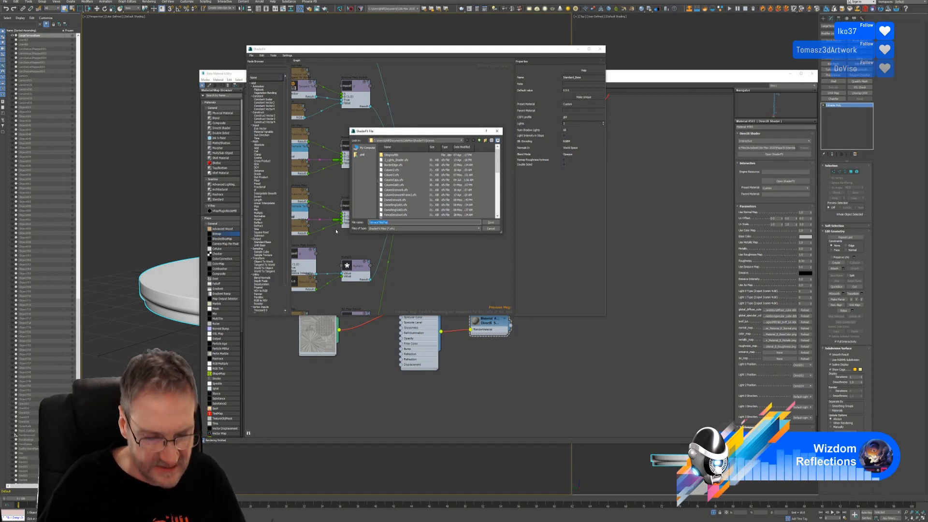
click(490, 223)
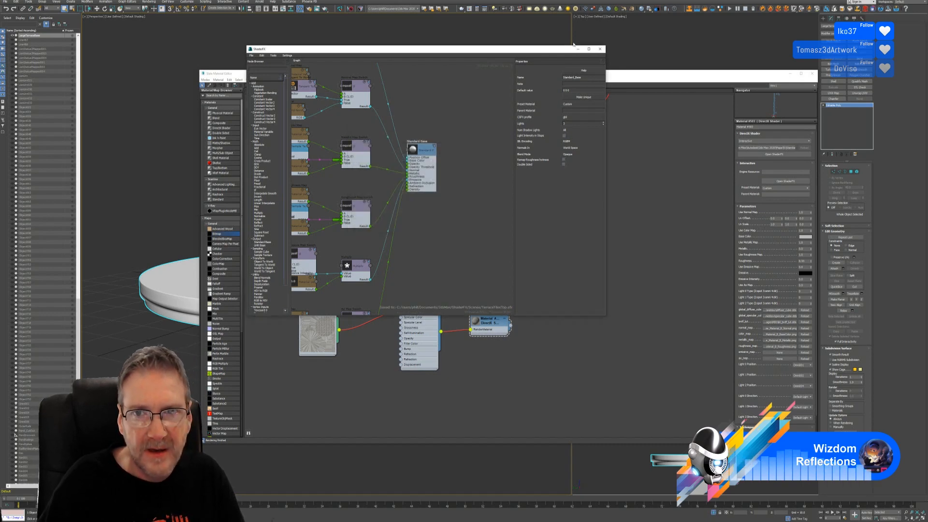
click(600, 50)
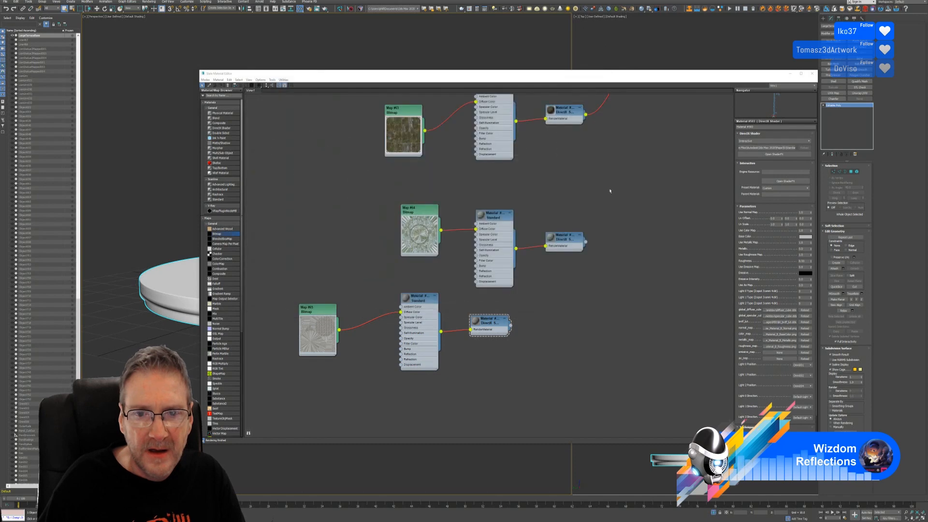
- Make the Material A shader unique and set its Standard_Base node to 3 lights in ShaderFX
double_click(489, 218)
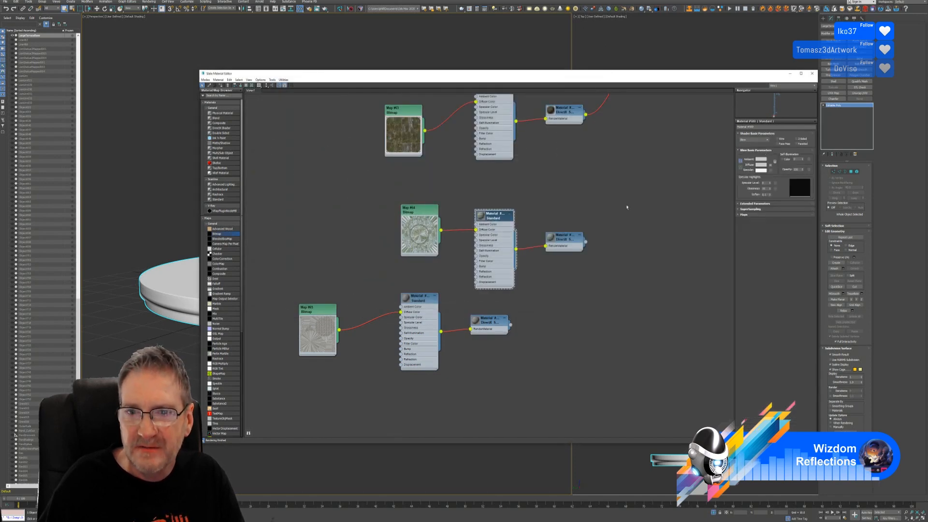
double_click(564, 241)
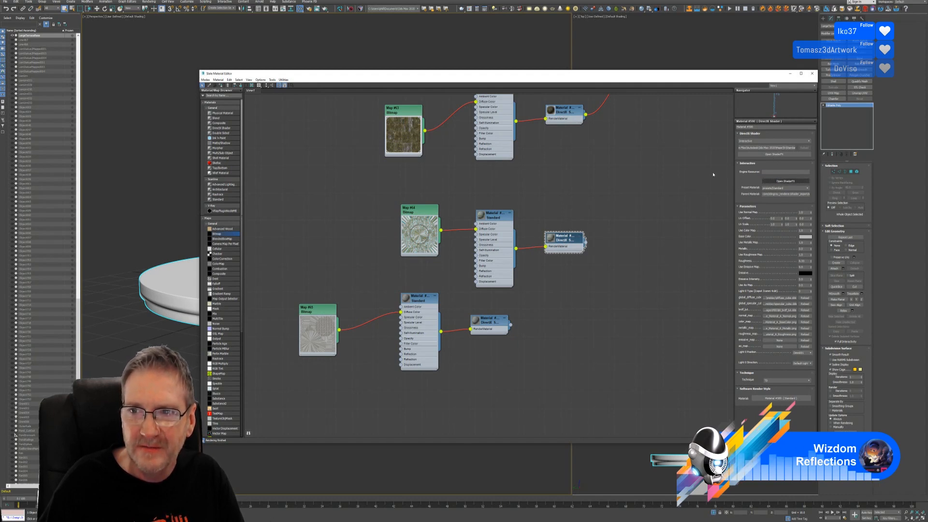
middle_drag(419, 150, 321, 158)
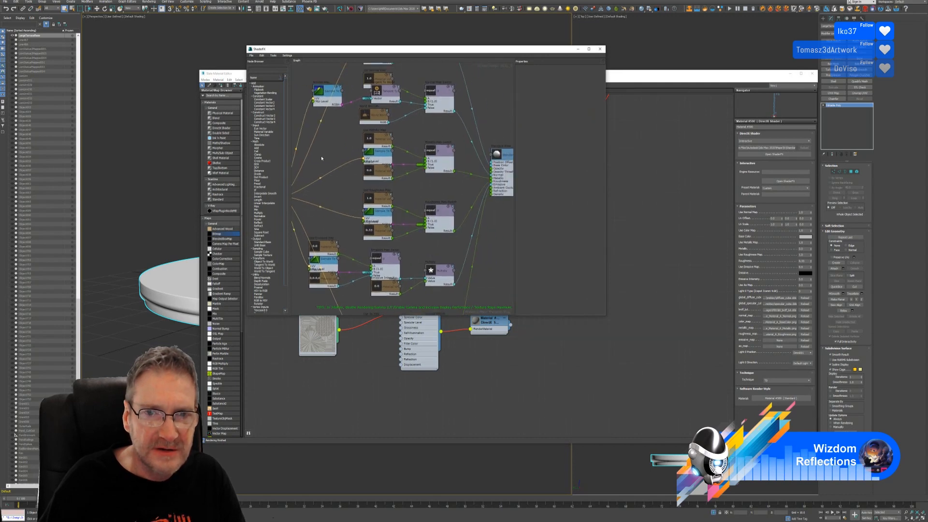
click(505, 155)
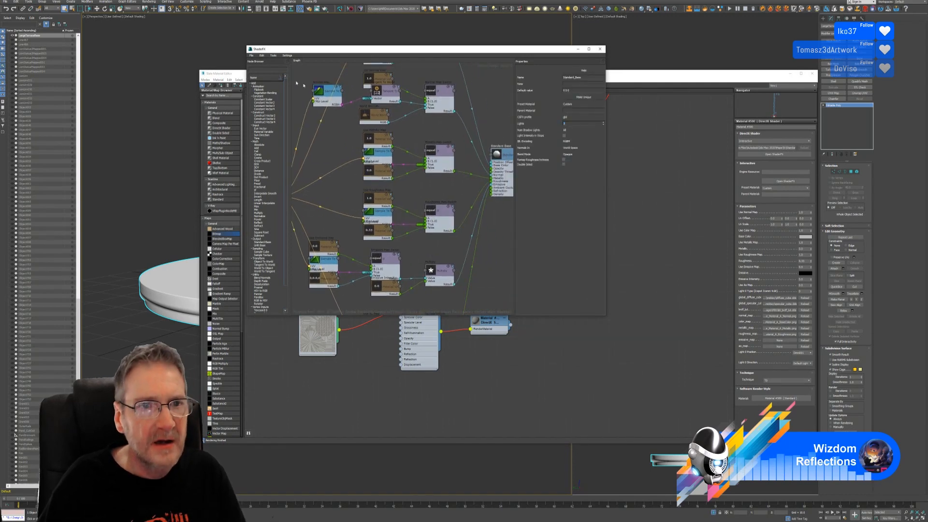
- Save the Material A shader graph under its own TerraceTile file name and close ShaderFX
click(252, 56)
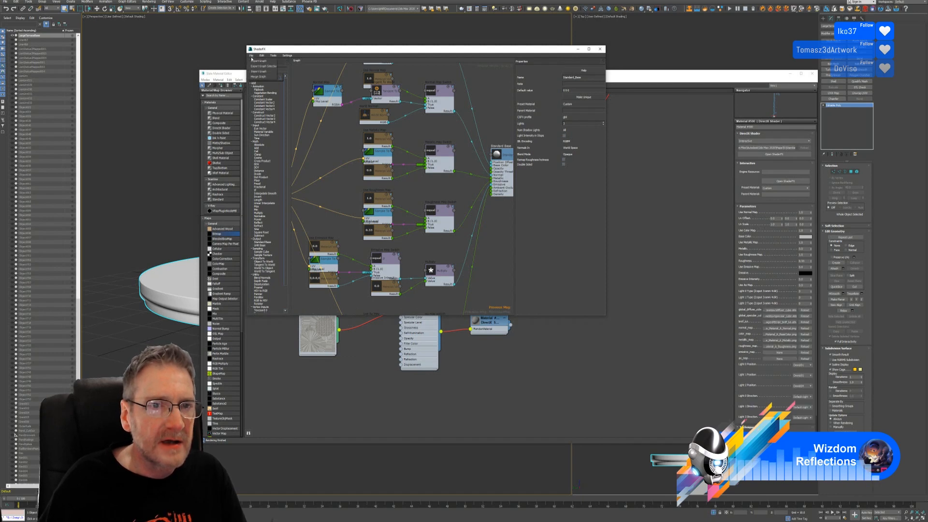
click(263, 61)
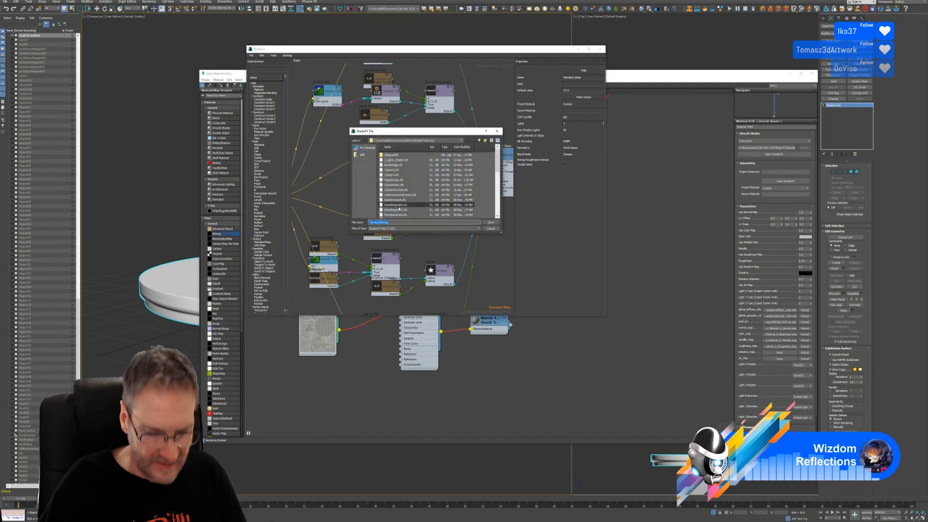
text(TerraceTilesT)
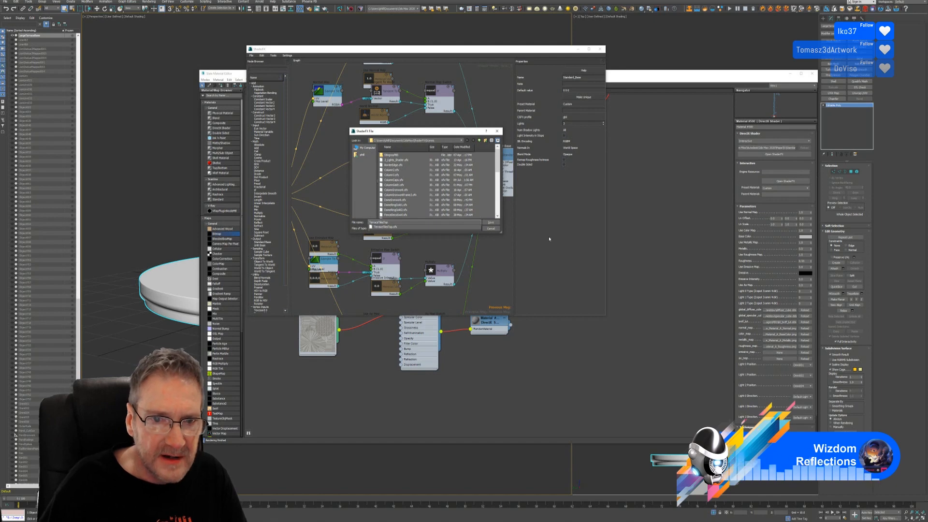
key(BackSpace)
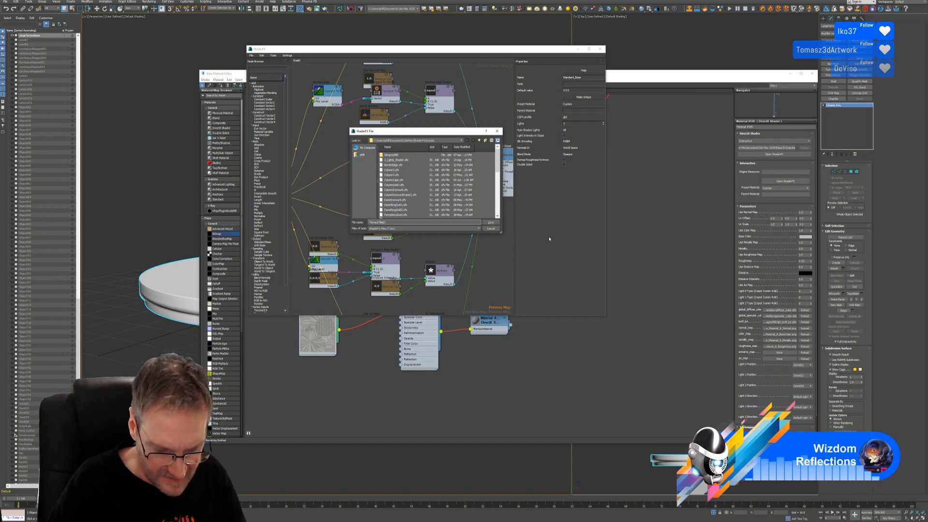
text(Ede)
key(Return)
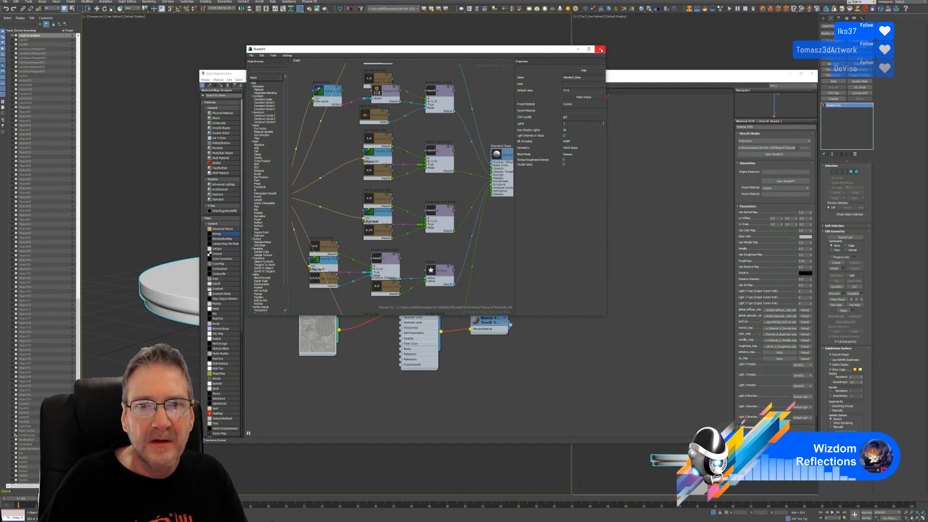
click(600, 49)
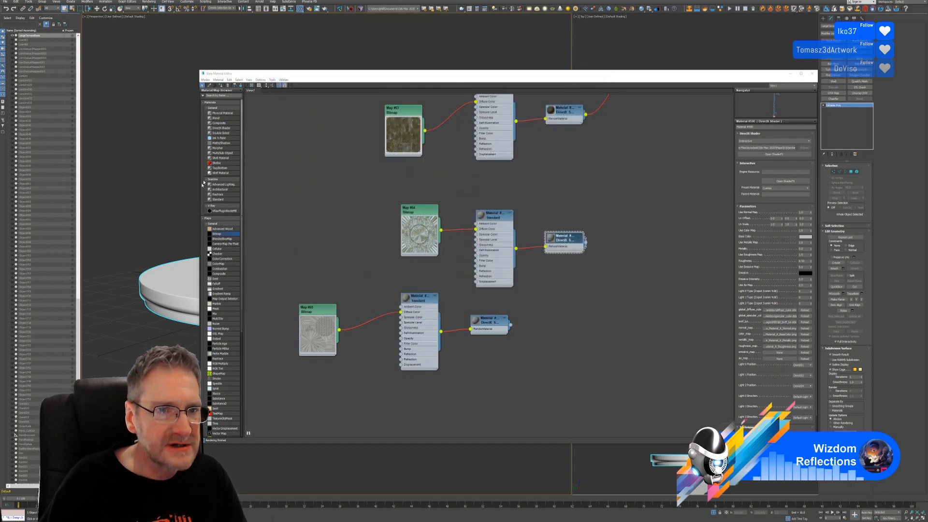
- Add a Multi/Sub-Object material beside the terrace shaders and set its number of materials to 2
drag(222, 153, 659, 245)
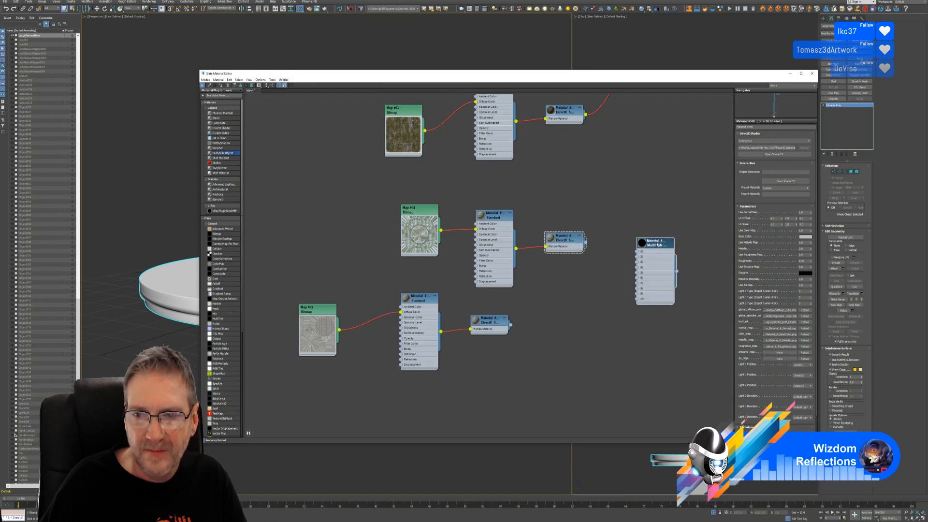
double_click(658, 244)
click(758, 141)
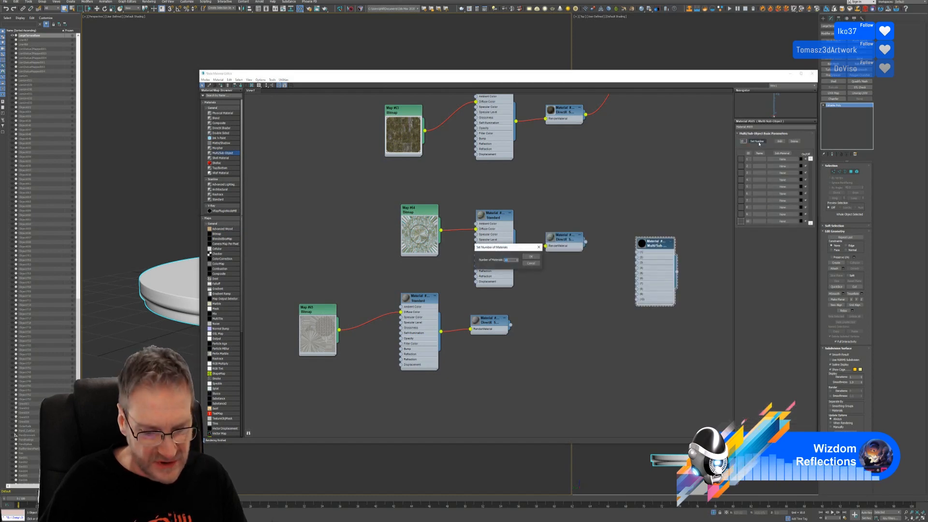
text(2)
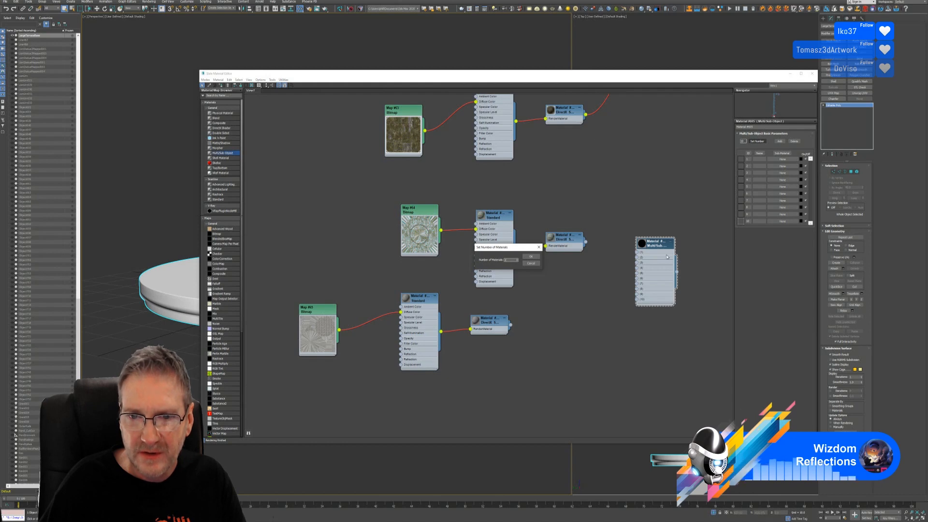
key(Return)
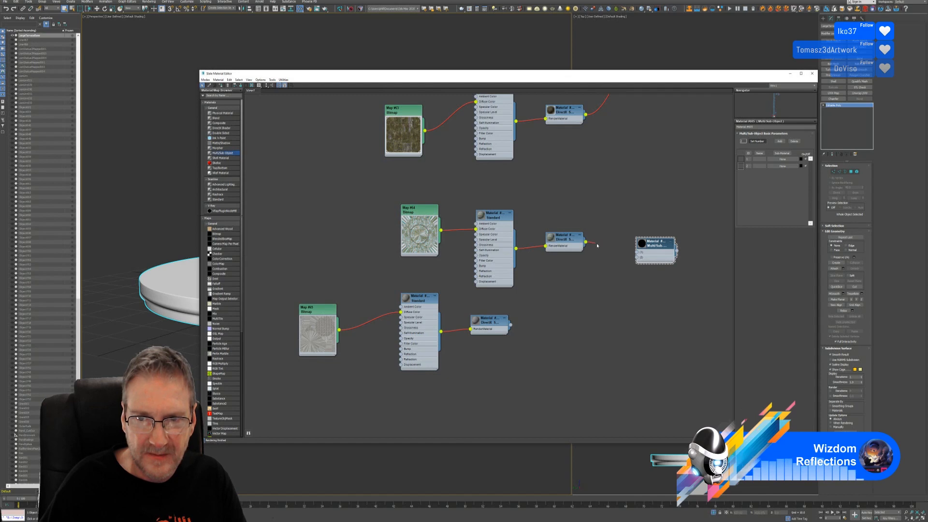
- Connect the Material A shader to slot 1 and the Material B shader to slot 2, and assign the Multi/Sub-Object material to the selected terrace base
drag(597, 246, 637, 252)
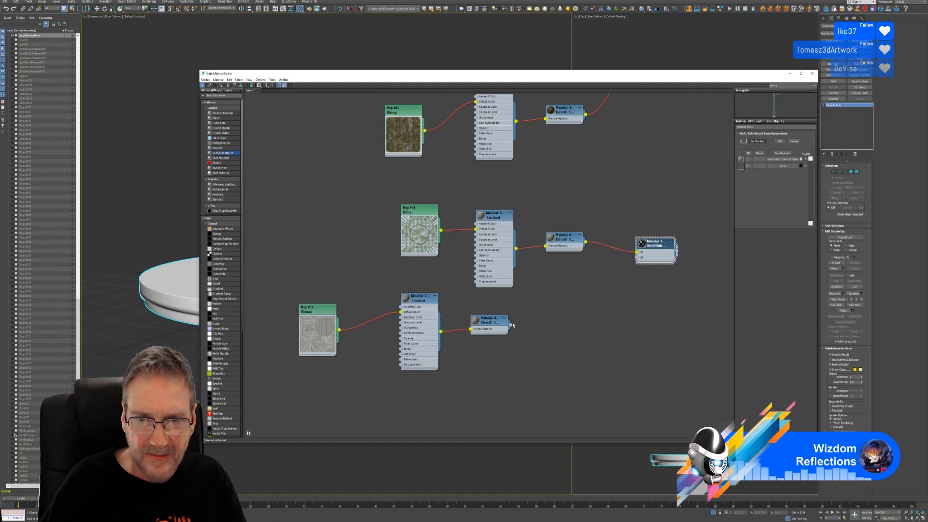
drag(511, 326, 637, 257)
right_click(652, 245)
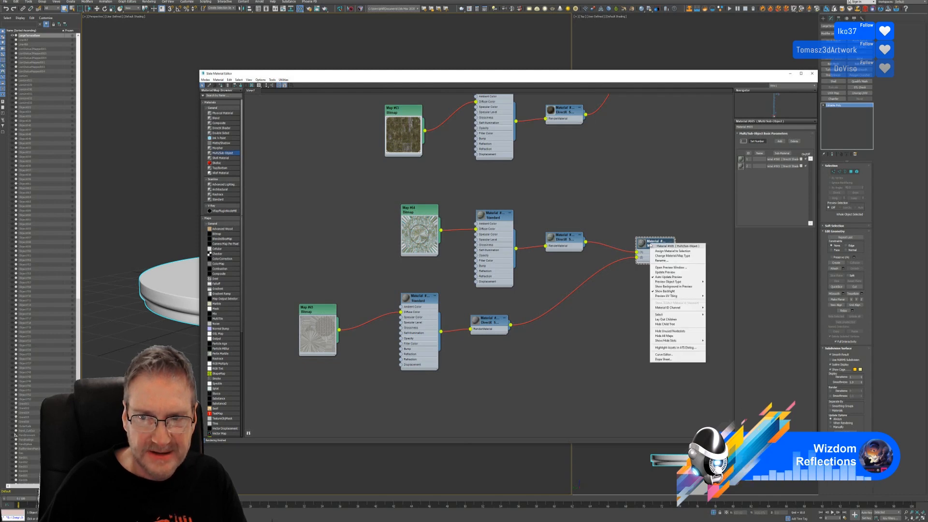
click(655, 256)
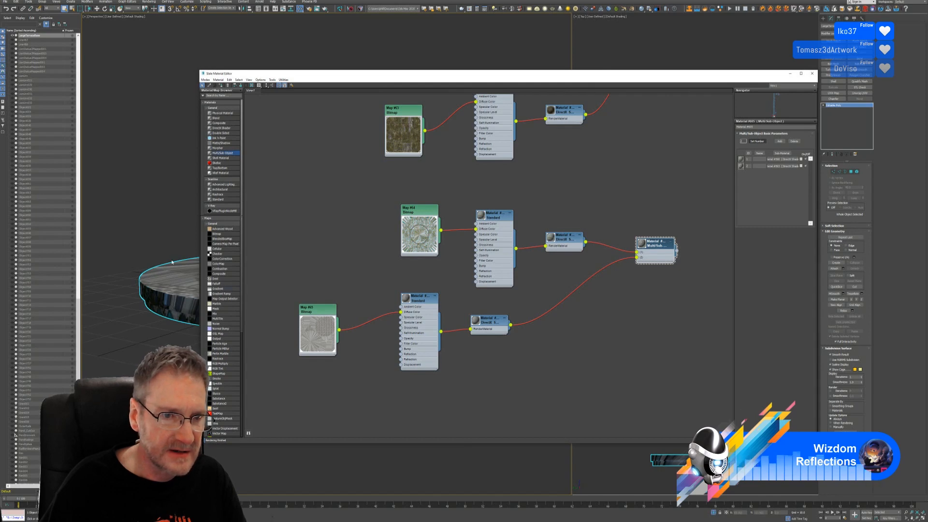
- Swap the Multi/Sub-Object inputs so Material B feeds slot 1 and Material A feeds slot 2, and close the material editor
middle_drag(171, 262, 145, 246)
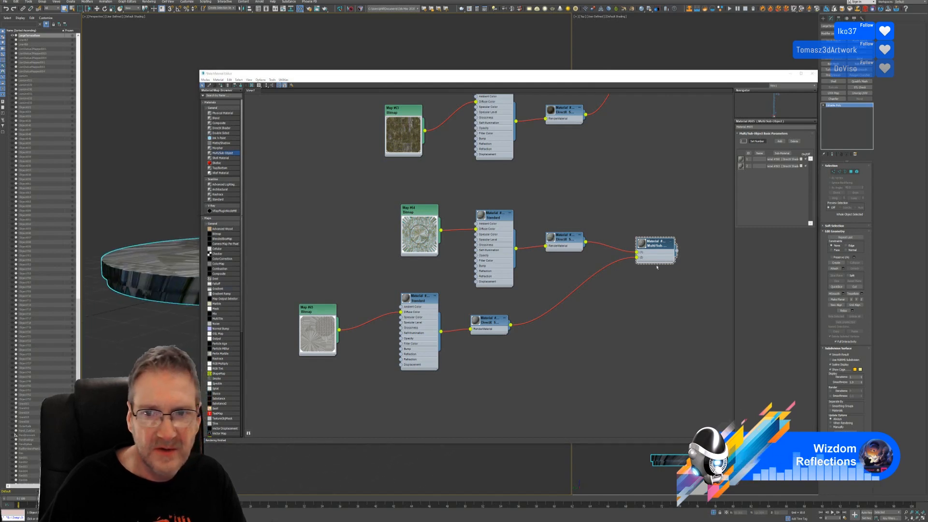
click(599, 248)
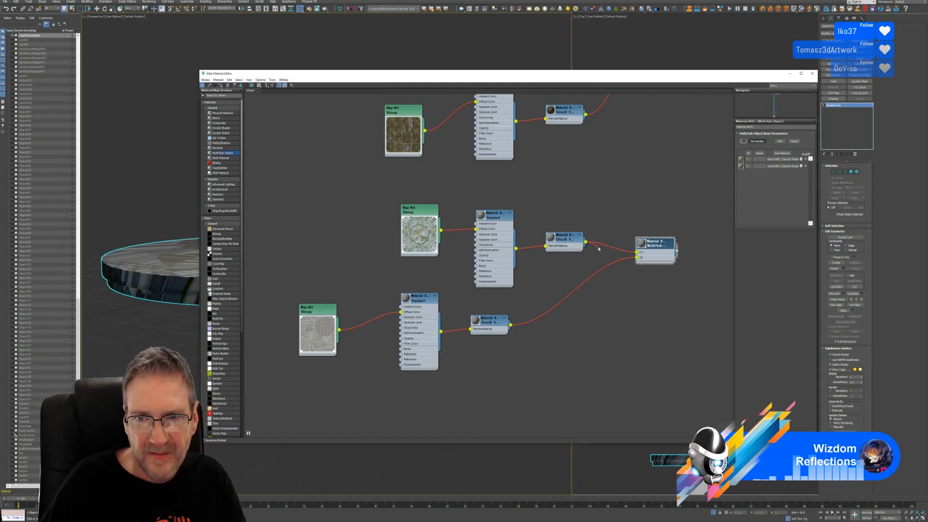
drag(586, 241, 637, 258)
drag(510, 328, 637, 257)
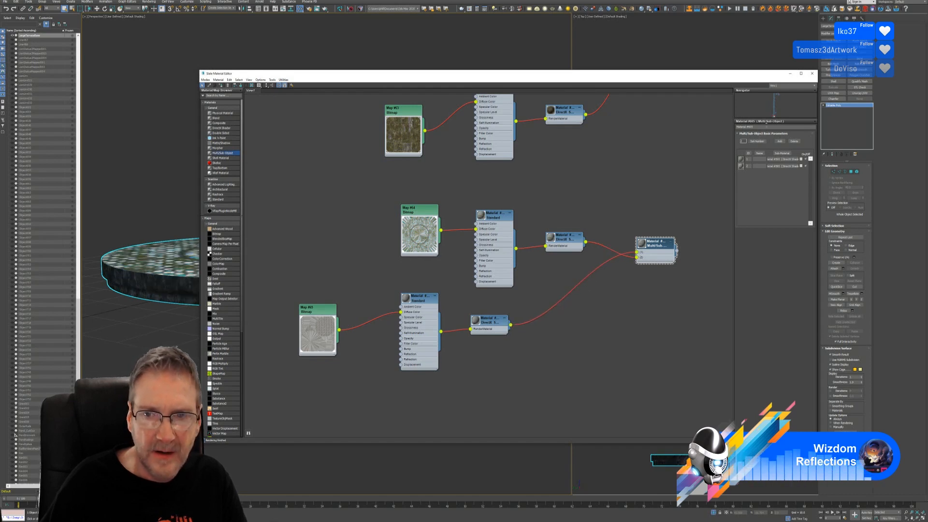
click(813, 74)
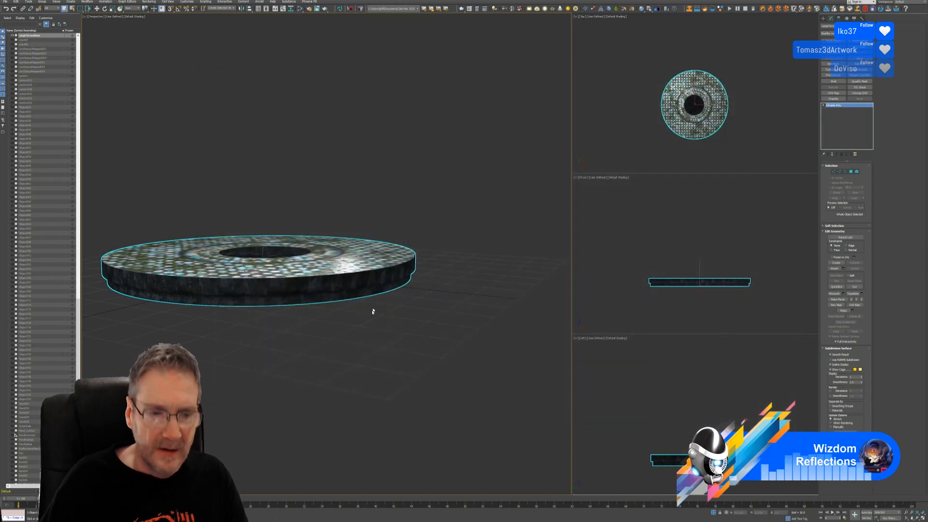
- Exit isolation mode to bring back the full gazebo scene and deselect the terrace base
mouse_move(372, 311)
alt+middle_down()
mouse_move(373, 368)
mouse_move(372, 324)
alt+middle_up()
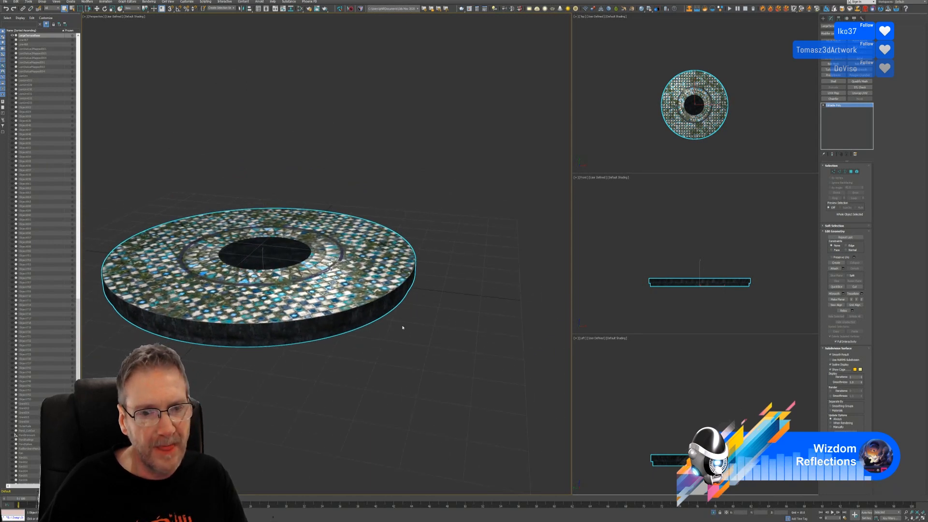
key(alt+q)
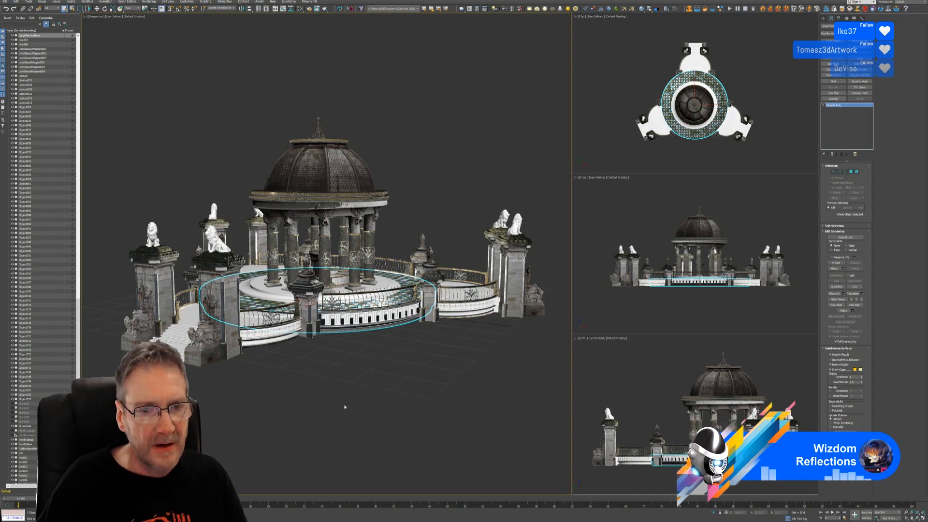
click(343, 405)
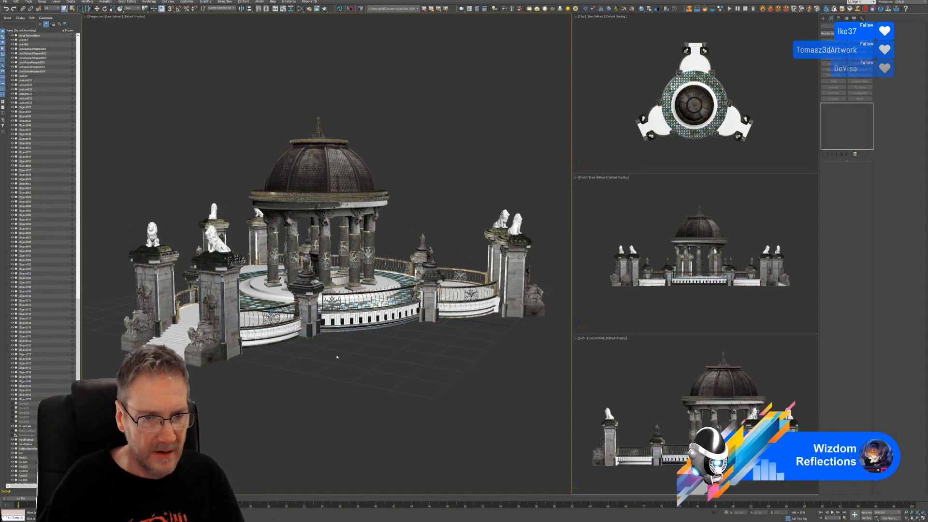
- Examine the tiled terrace floor within the complete gazebo from above, close up and from a distance
scroll(311, 331, up, 3)
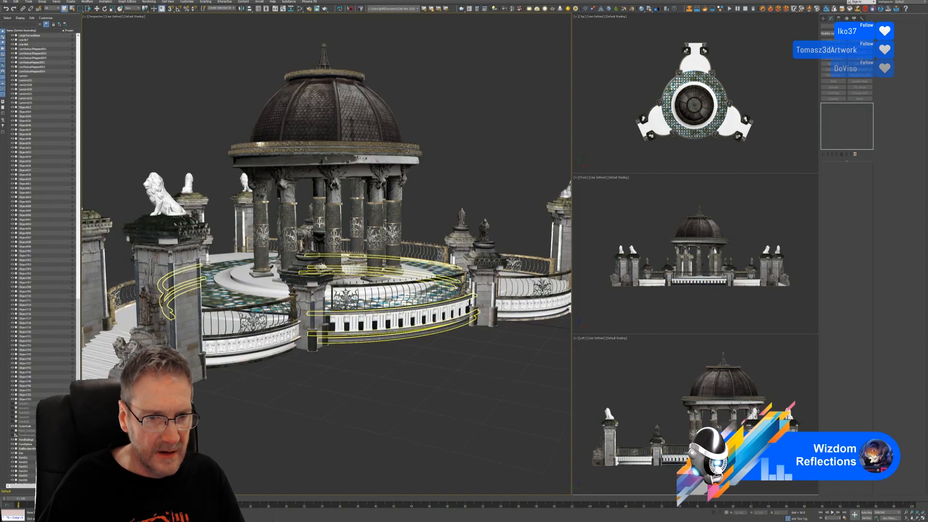
scroll(340, 393, up, 1)
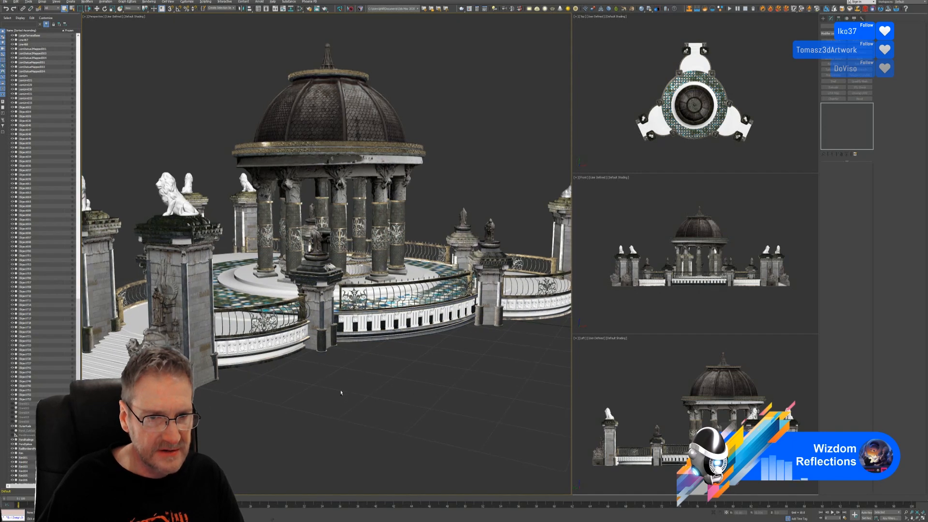
scroll(341, 393, up, 1)
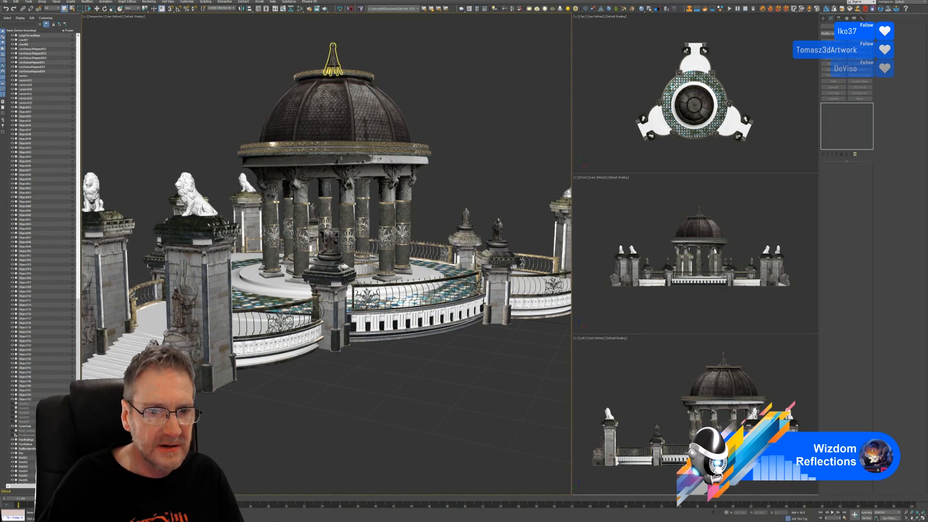
click(333, 59)
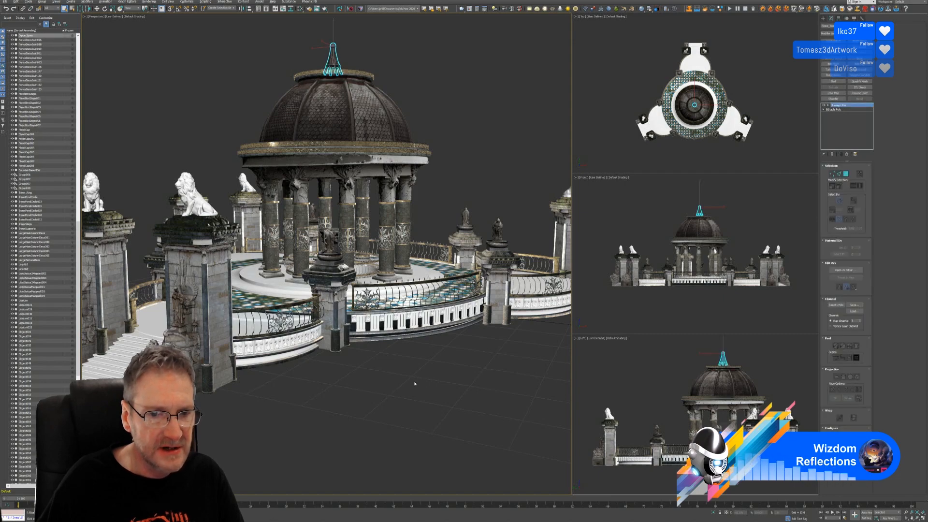
alt+middle_drag(415, 383, 413, 383)
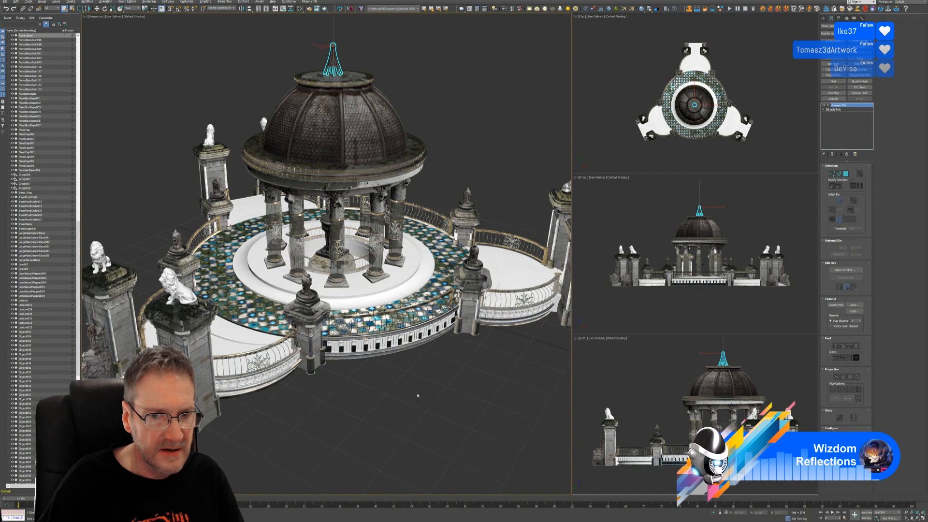
alt+middle_drag(425, 398, 417, 410)
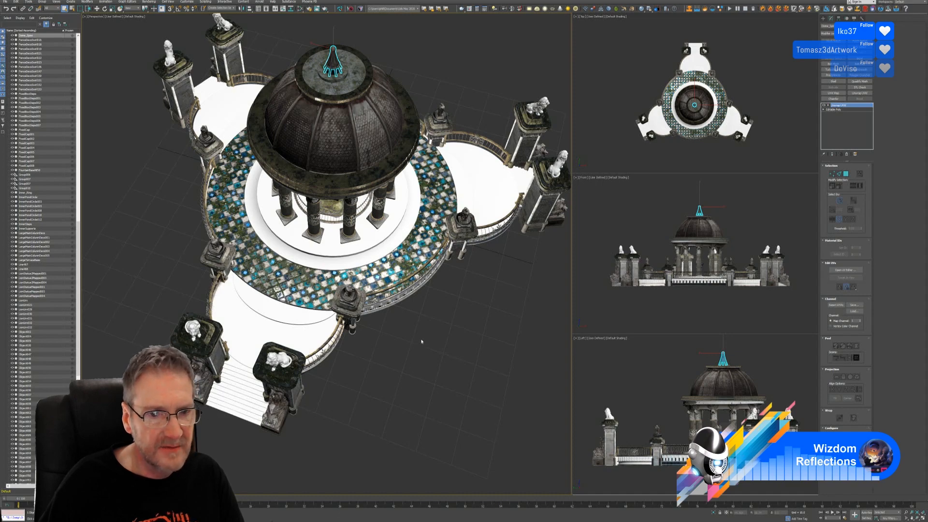
mouse_move(420, 340)
alt+middle_down()
mouse_move(394, 328)
mouse_move(407, 333)
mouse_move(404, 317)
mouse_move(410, 328)
alt+middle_up()
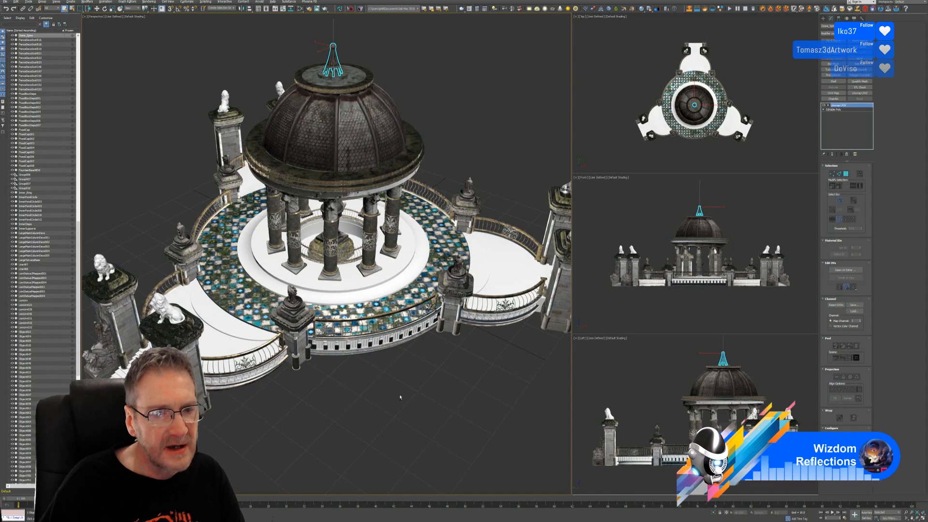
alt+middle_drag(400, 395, 408, 390)
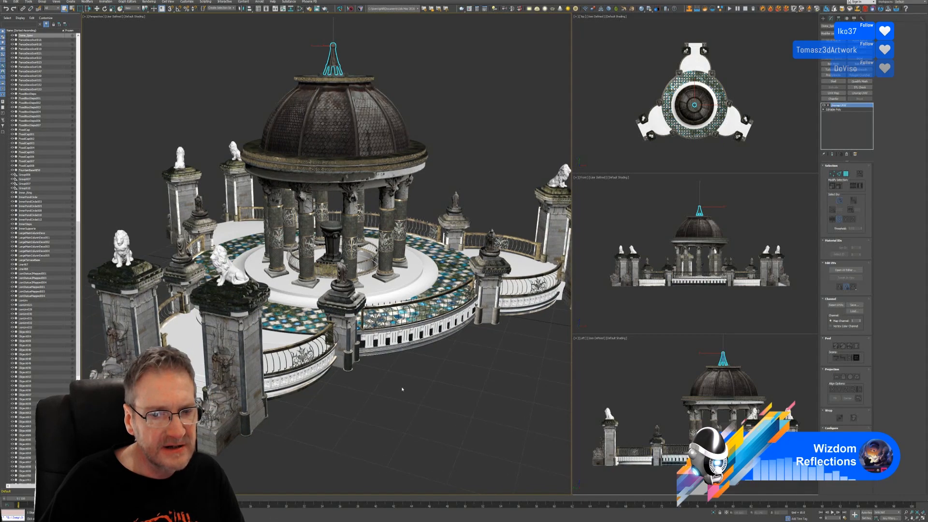
scroll(401, 382, down, 3)
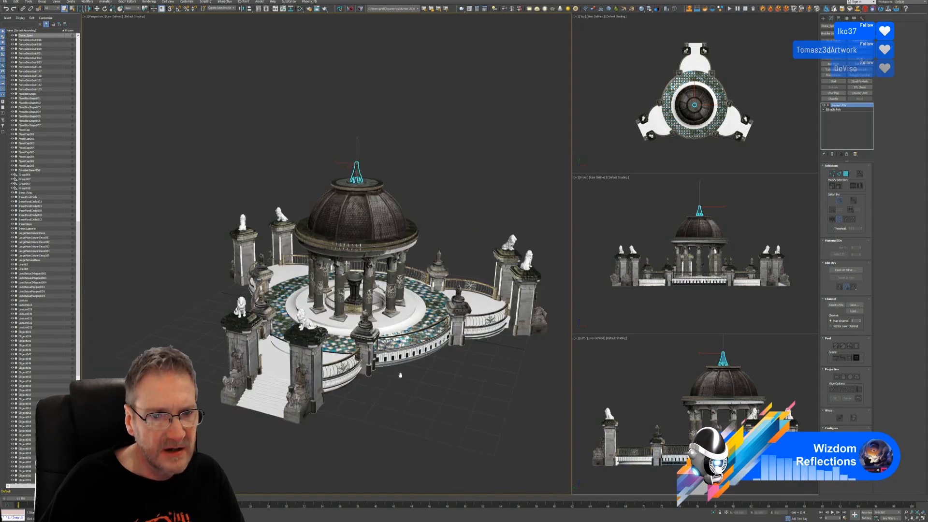
middle_drag(401, 375, 376, 360)
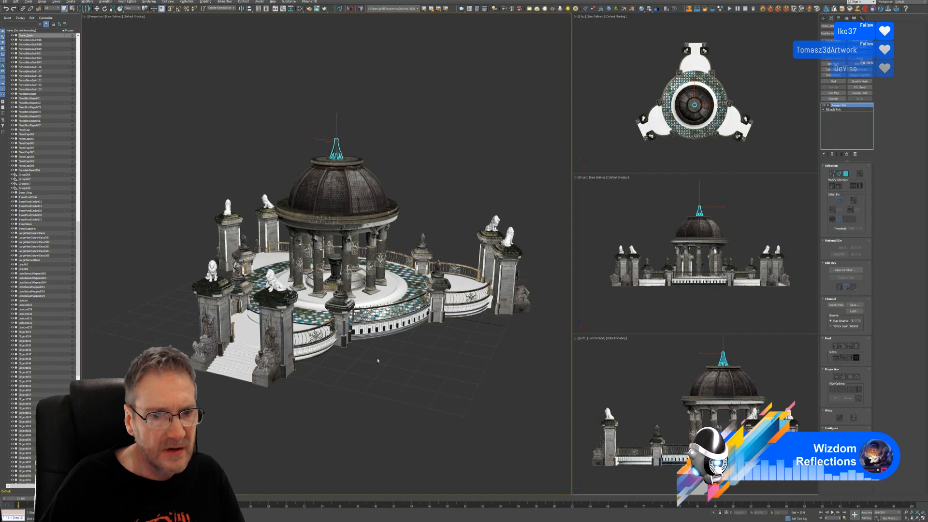
- Clear the roof spire selection and save the gazebo scene
click(378, 360)
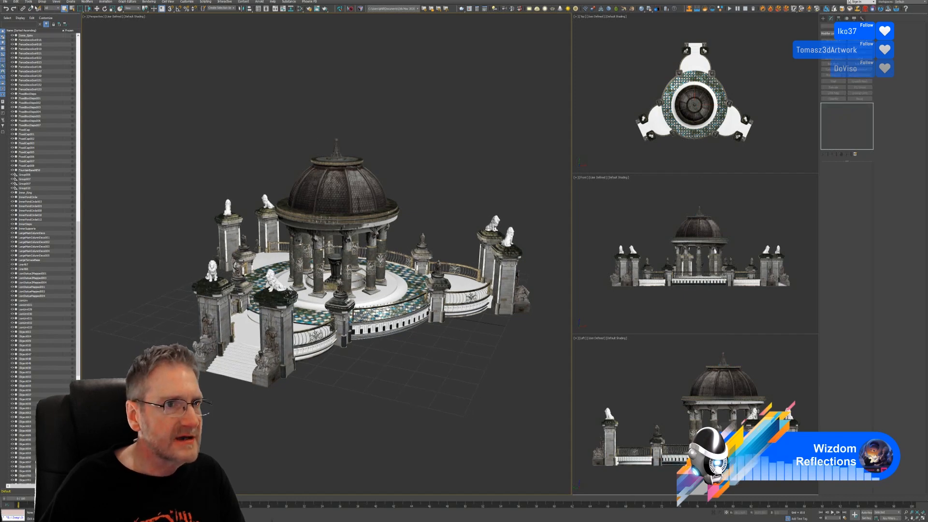
click(4, 2)
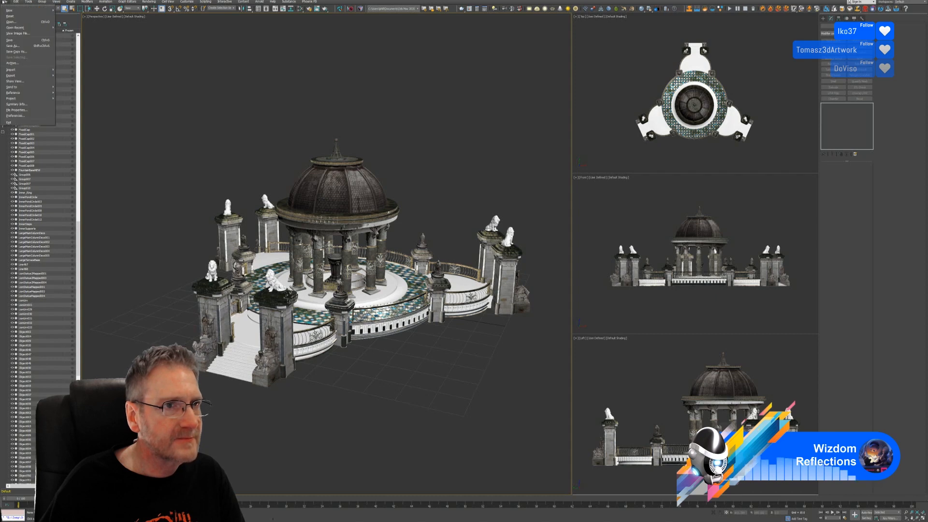
click(14, 43)
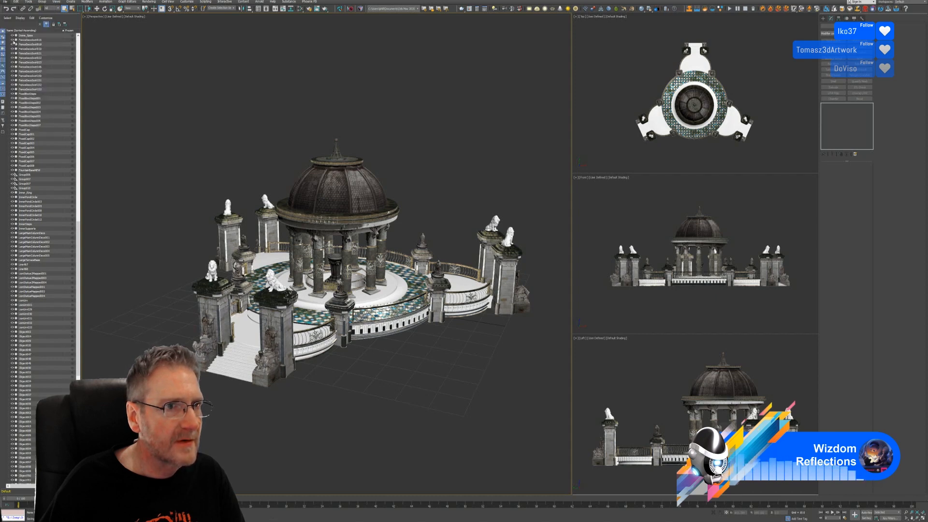